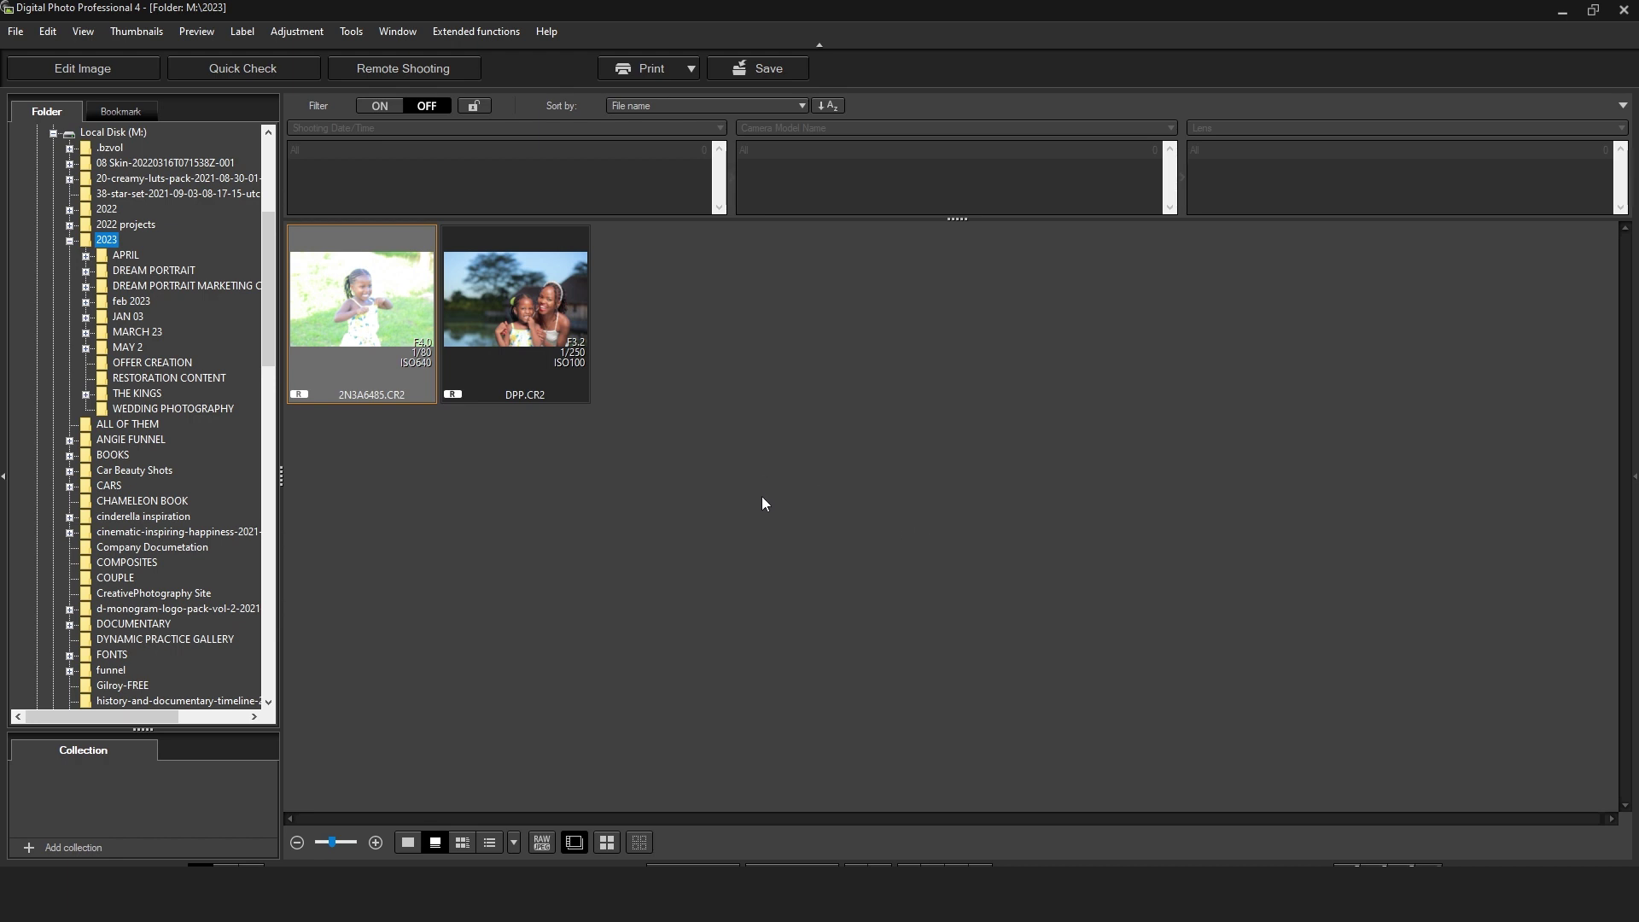
Step: Browse to the MAY 2 folder and add the raw photo 2N3A9575 from File Explorer's AI RETOUCH 4 ME folder
left_click(112, 353)
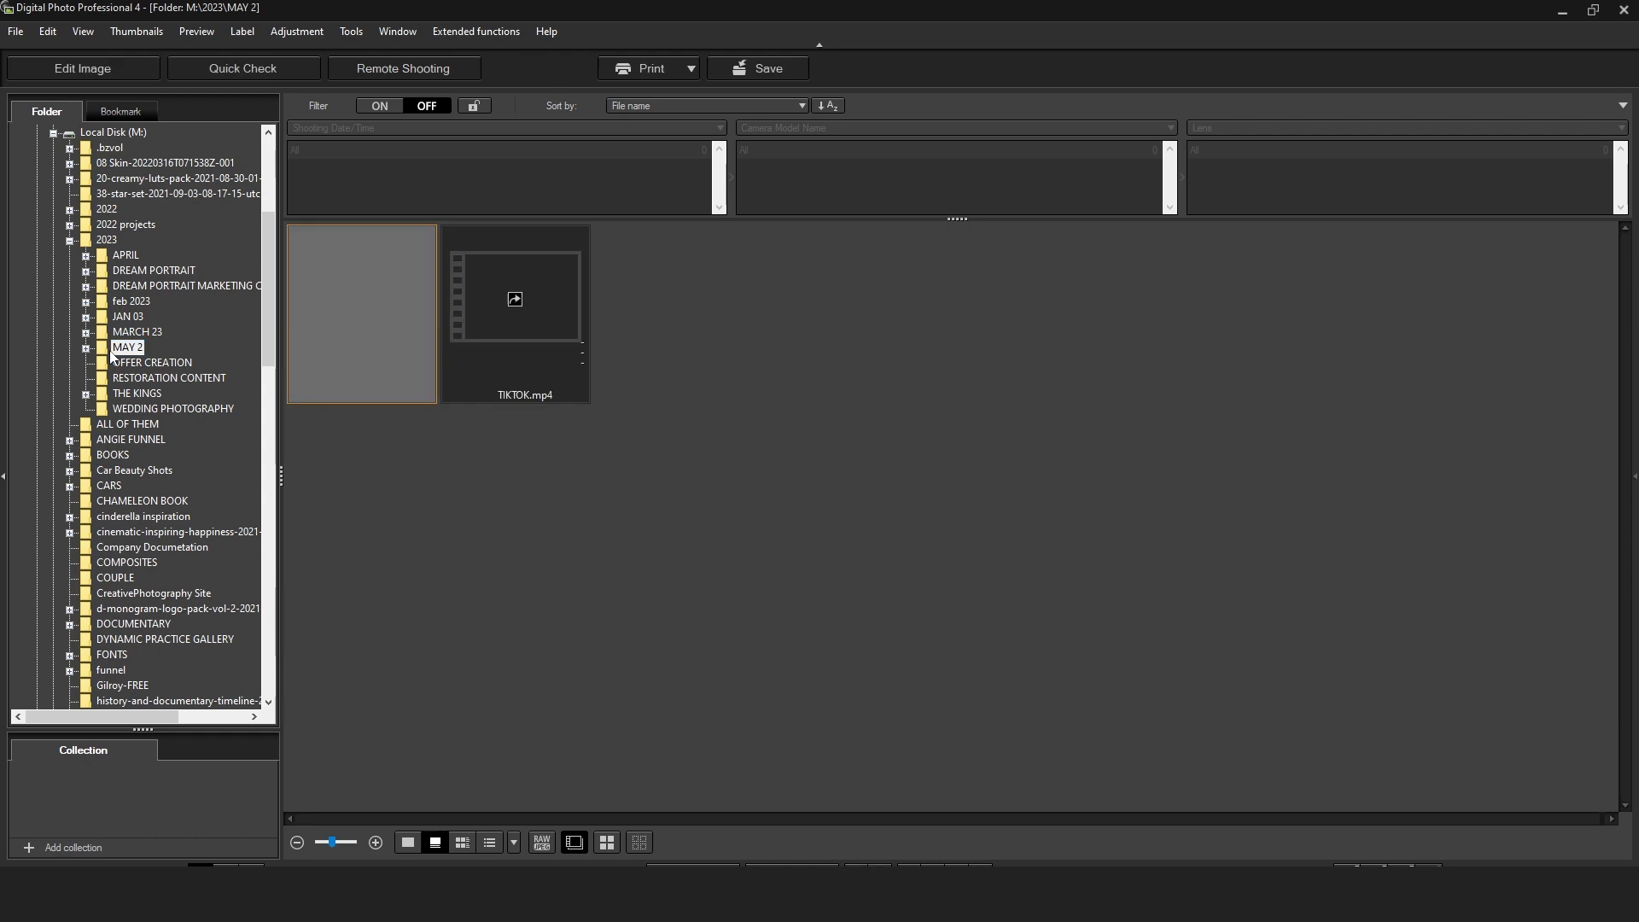
left_click(85, 349)
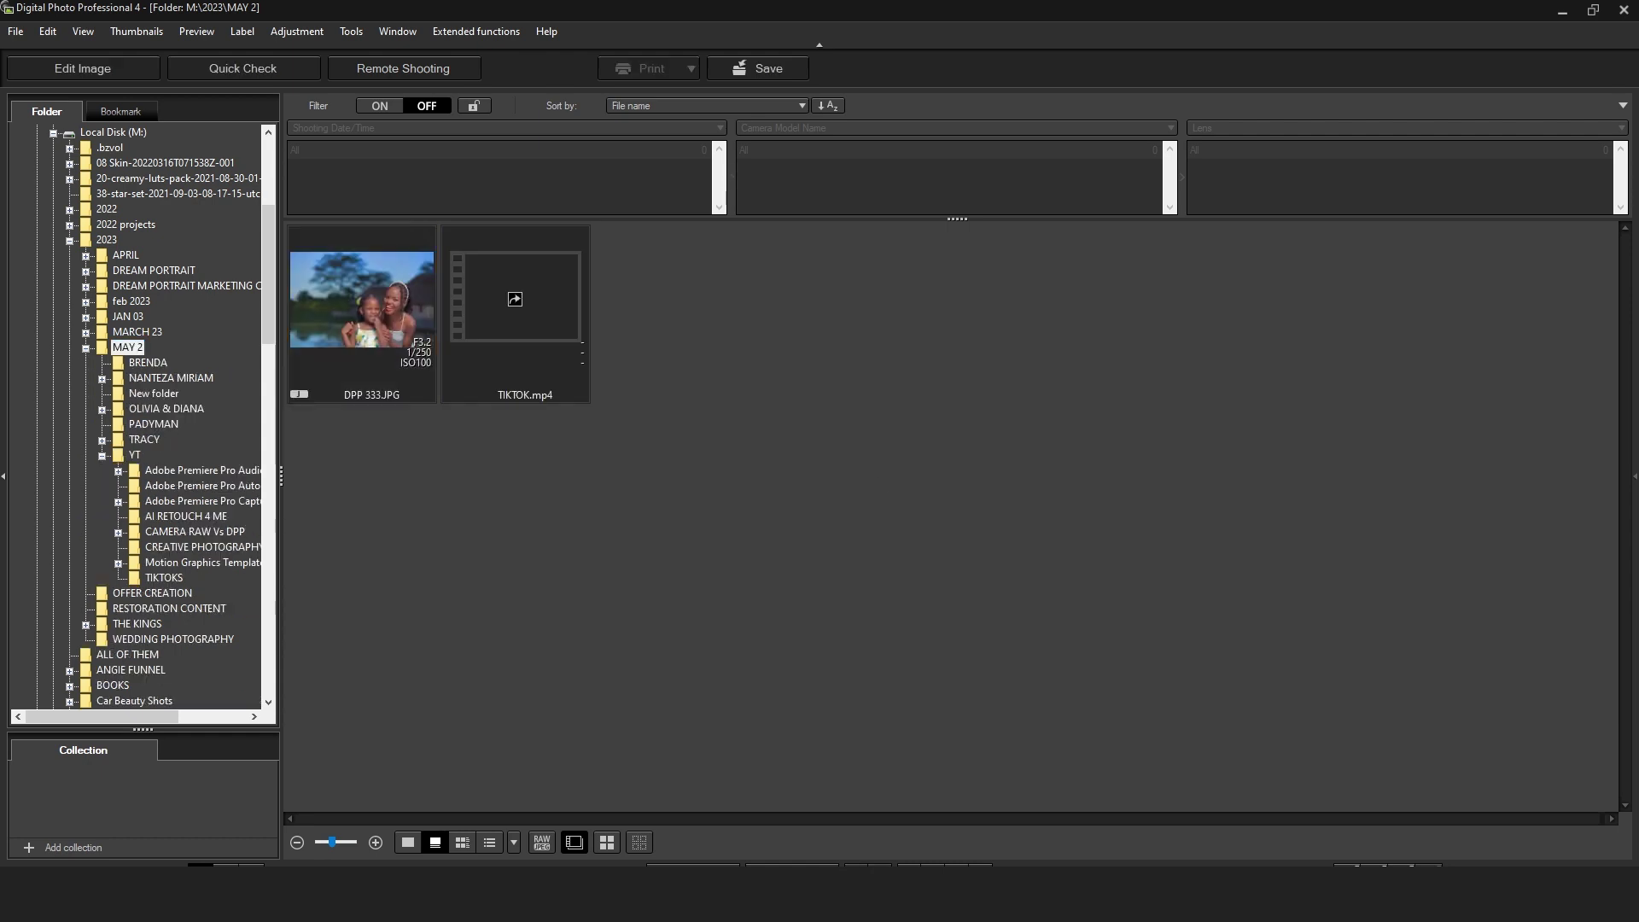
mouse_move(478, 896)
left_click(418, 826)
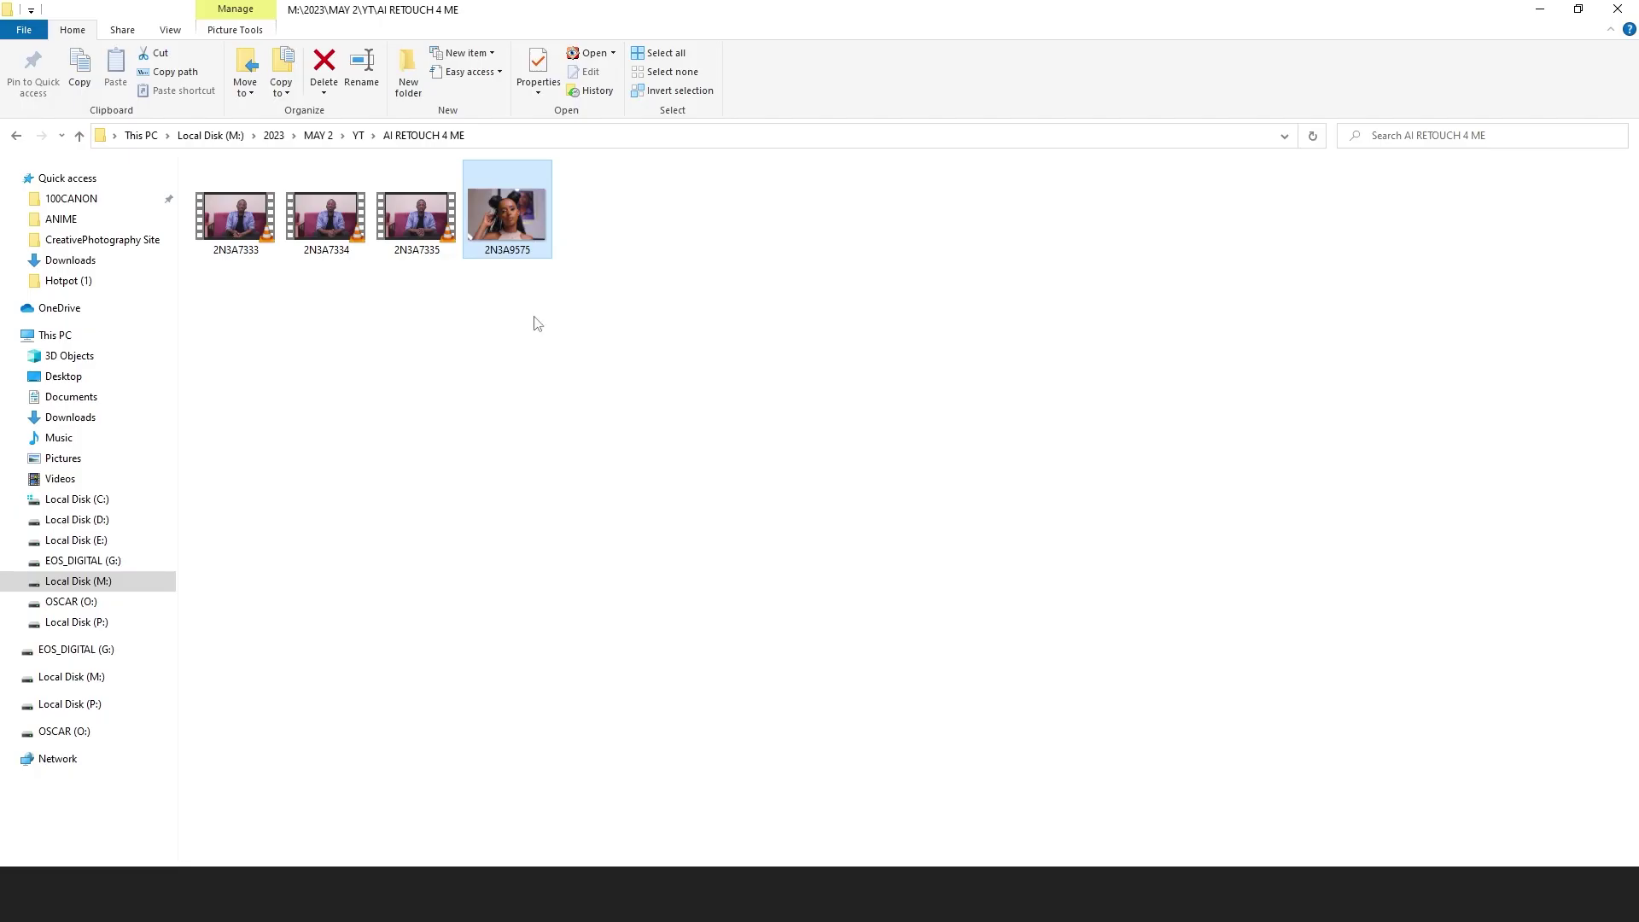
mouse_move(500, 202)
left_mouse_down()
mouse_move(1338, 536)
mouse_move(1170, 858)
mouse_move(1212, 773)
mouse_move(1230, 866)
mouse_move(1011, 543)
mouse_move(837, 397)
left_mouse_up()
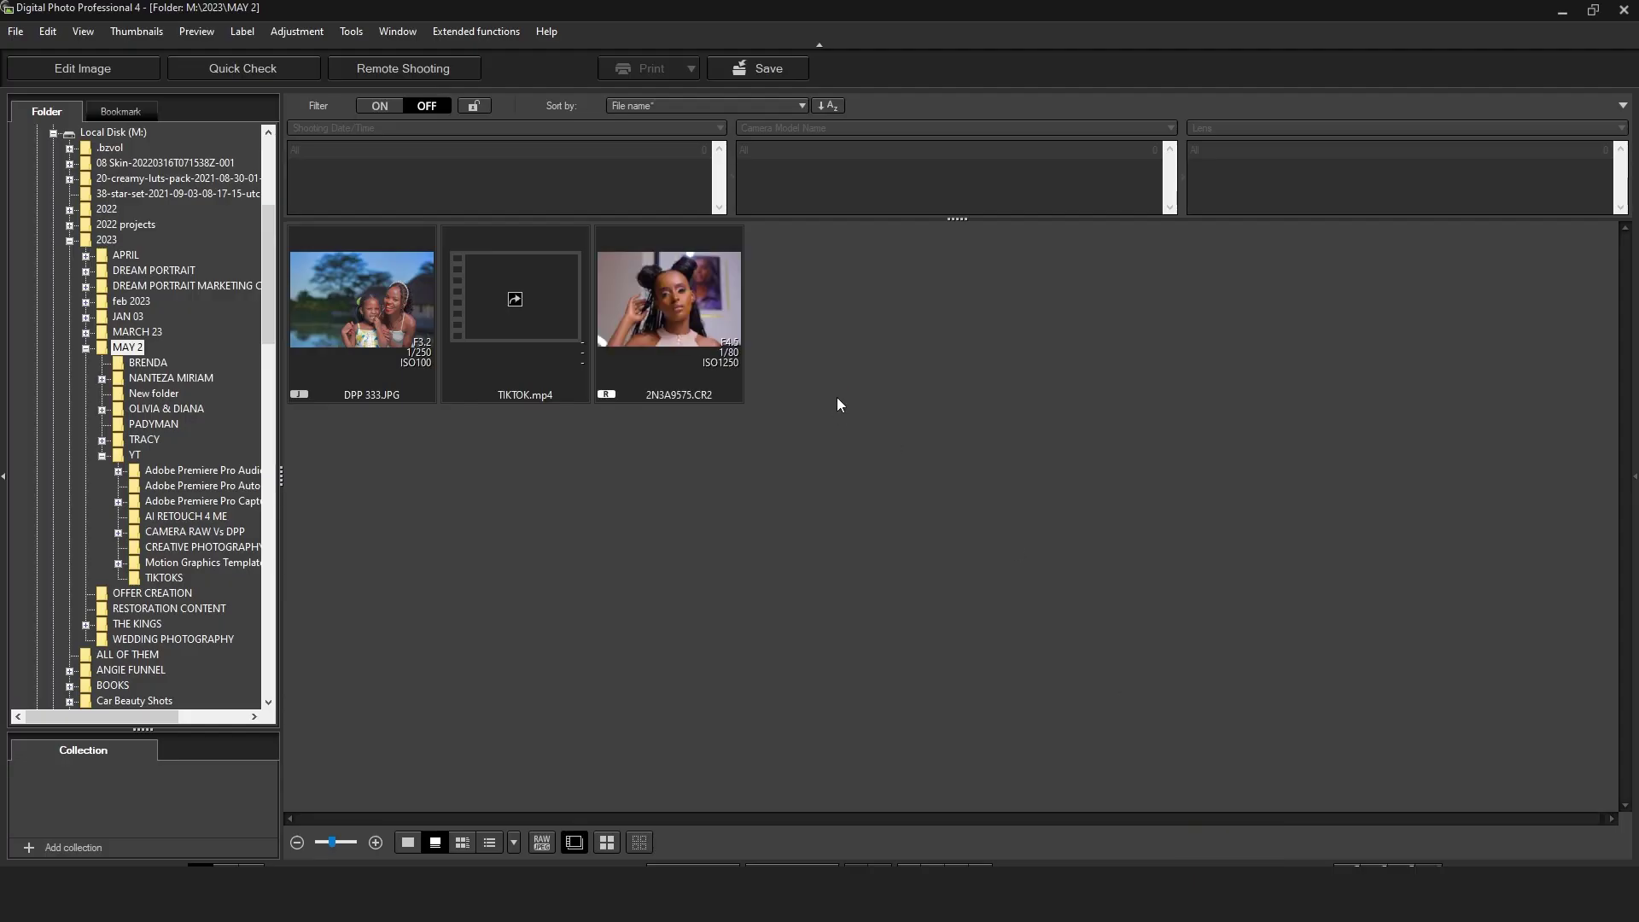
Step: Preview 2N3A9575.CR2 in its own window, close the preview and open the photo for image editing
double_click(664, 317)
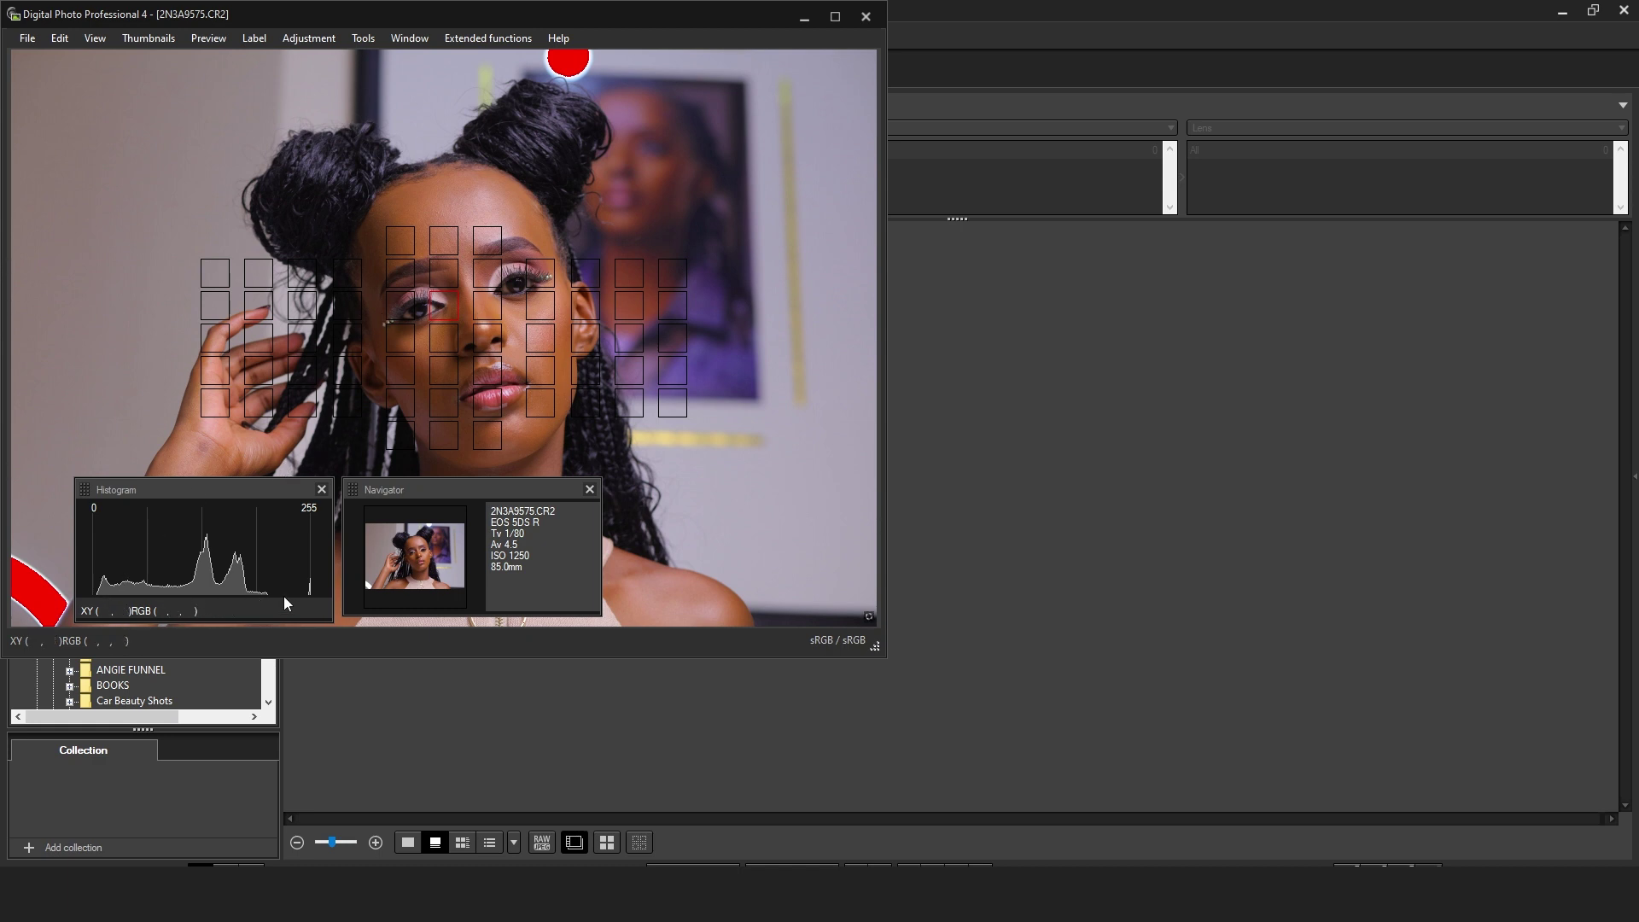
left_click(866, 18)
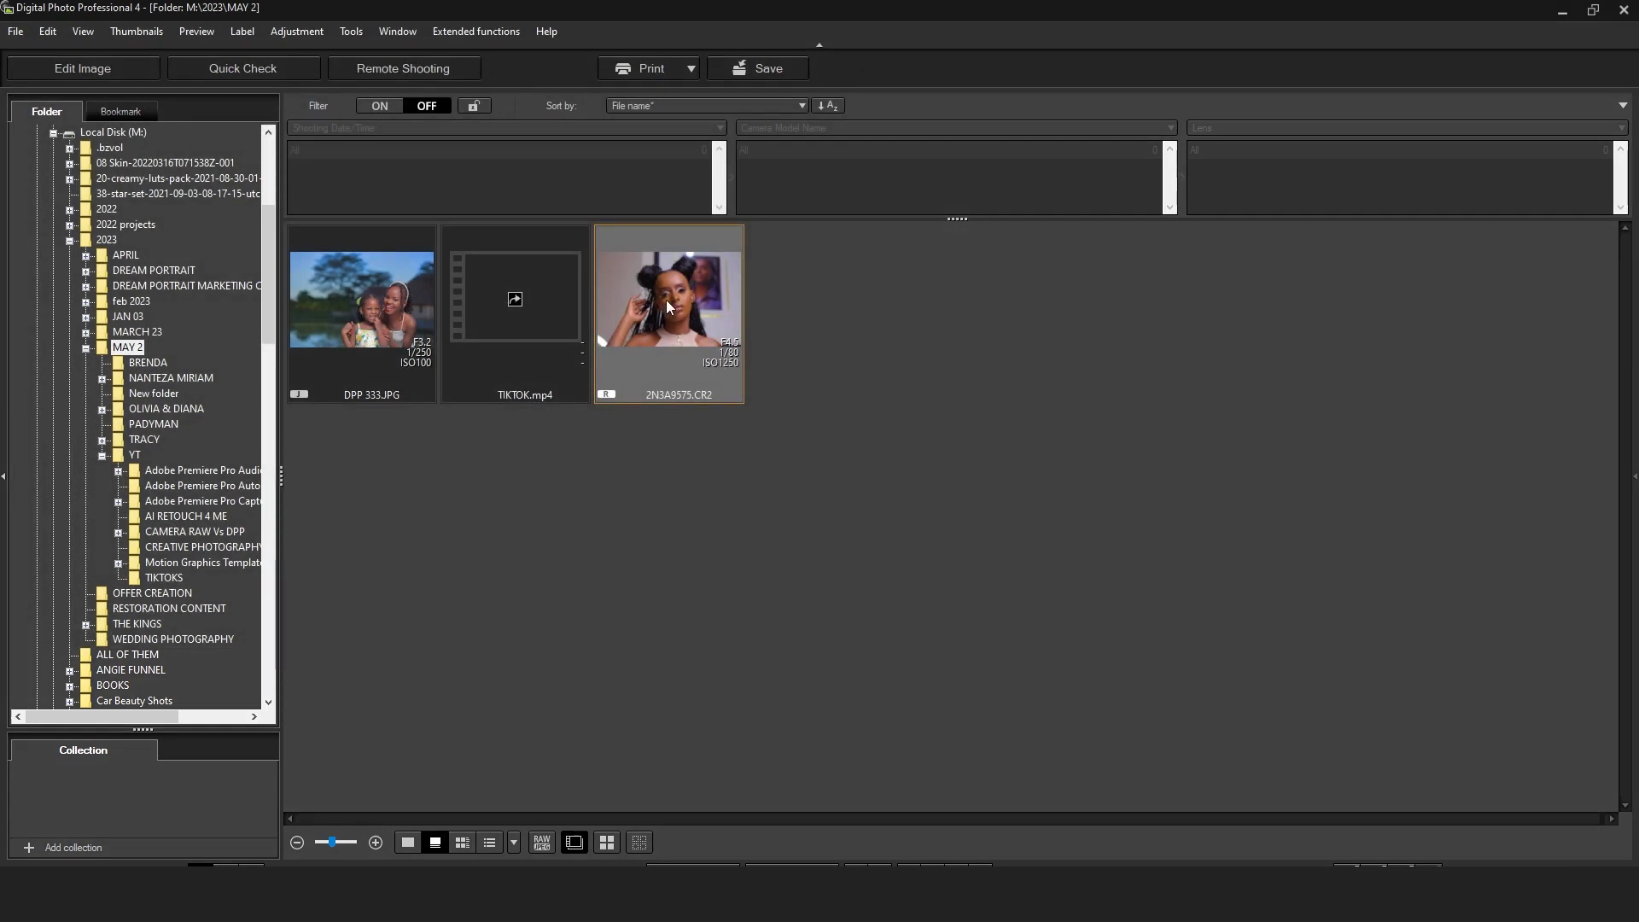
left_click(89, 74)
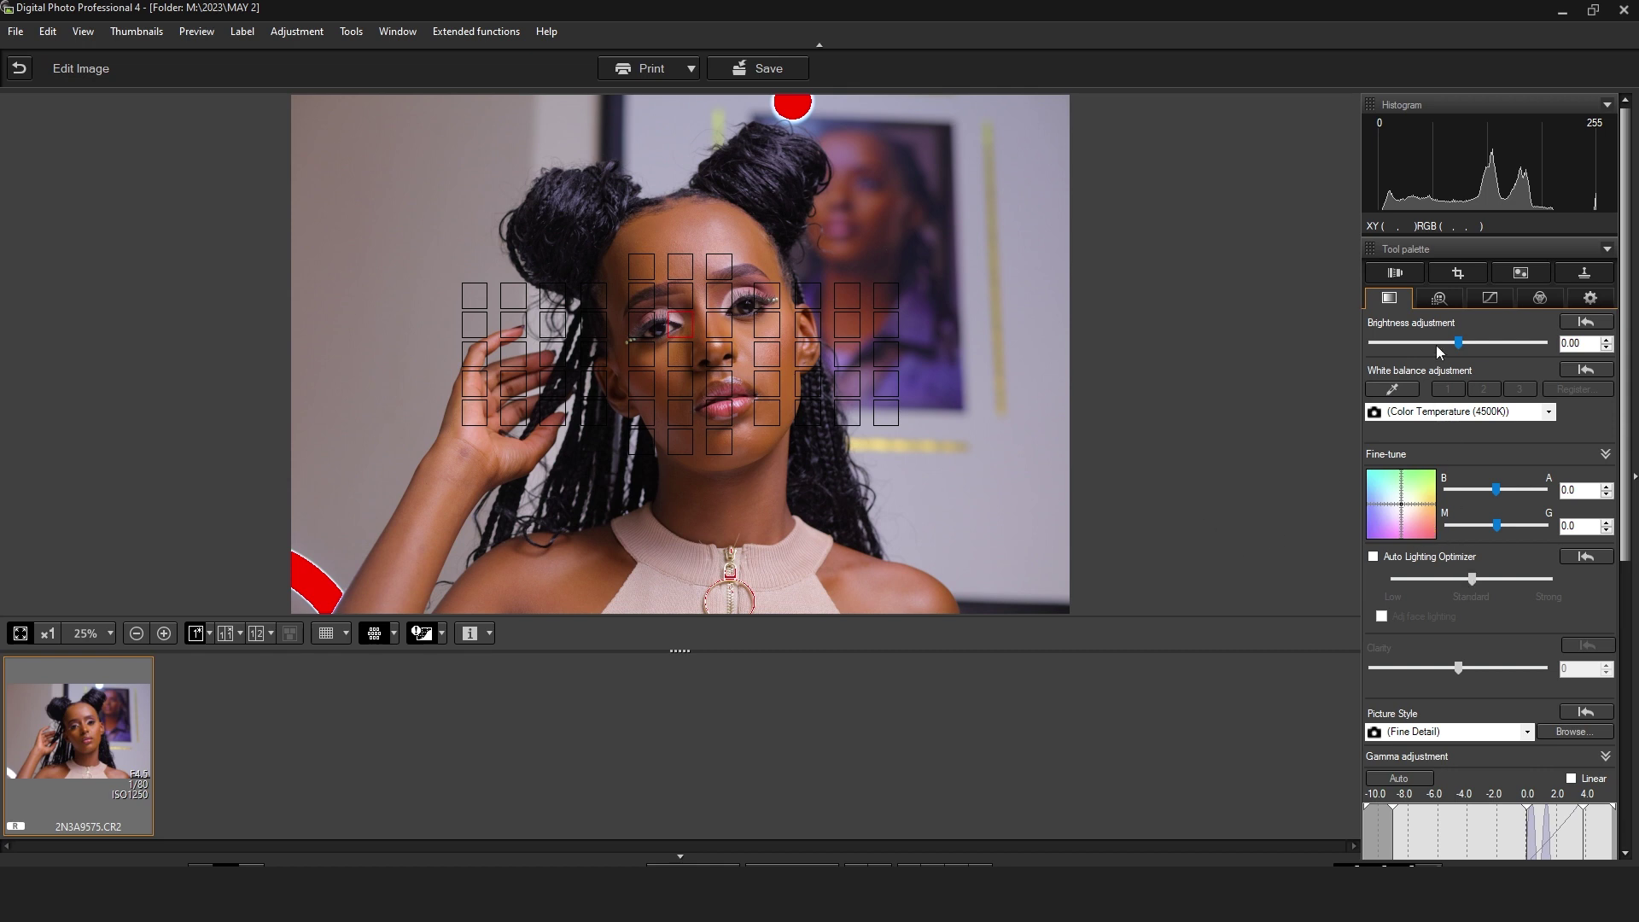
Step: Set the photo's brightness adjustment to -0.50, highlight to -1.0 and shadow to 1.0
left_click_drag(1459, 343, 1443, 345)
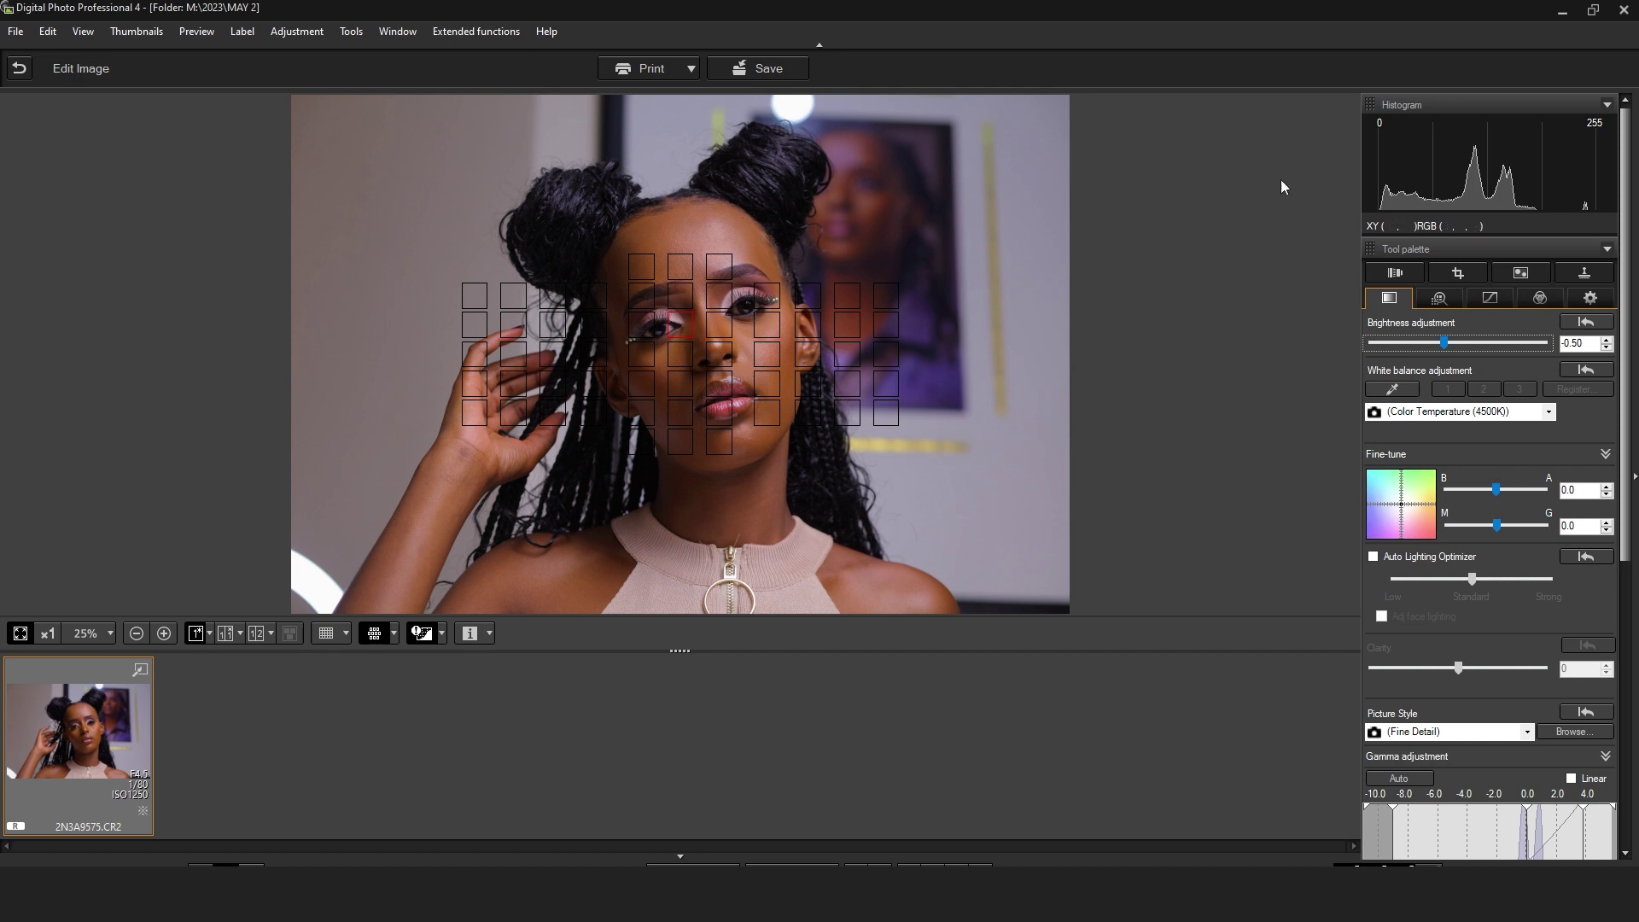
left_click_drag(1632, 403, 1635, 652)
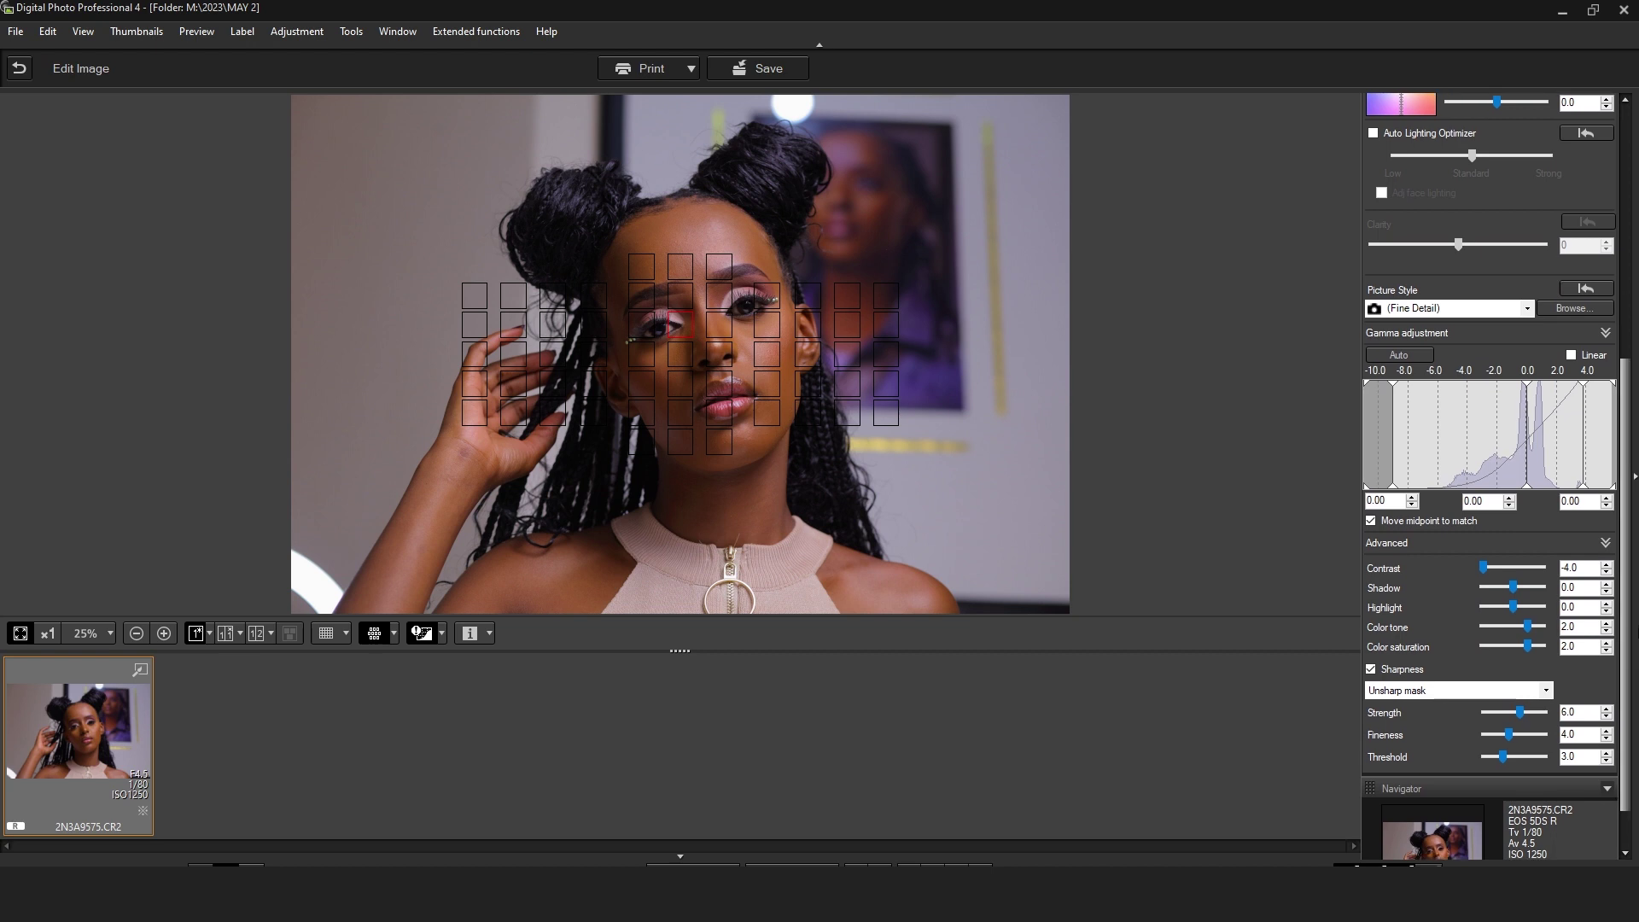
left_click(1505, 609)
left_click(1527, 589)
left_click(1527, 589)
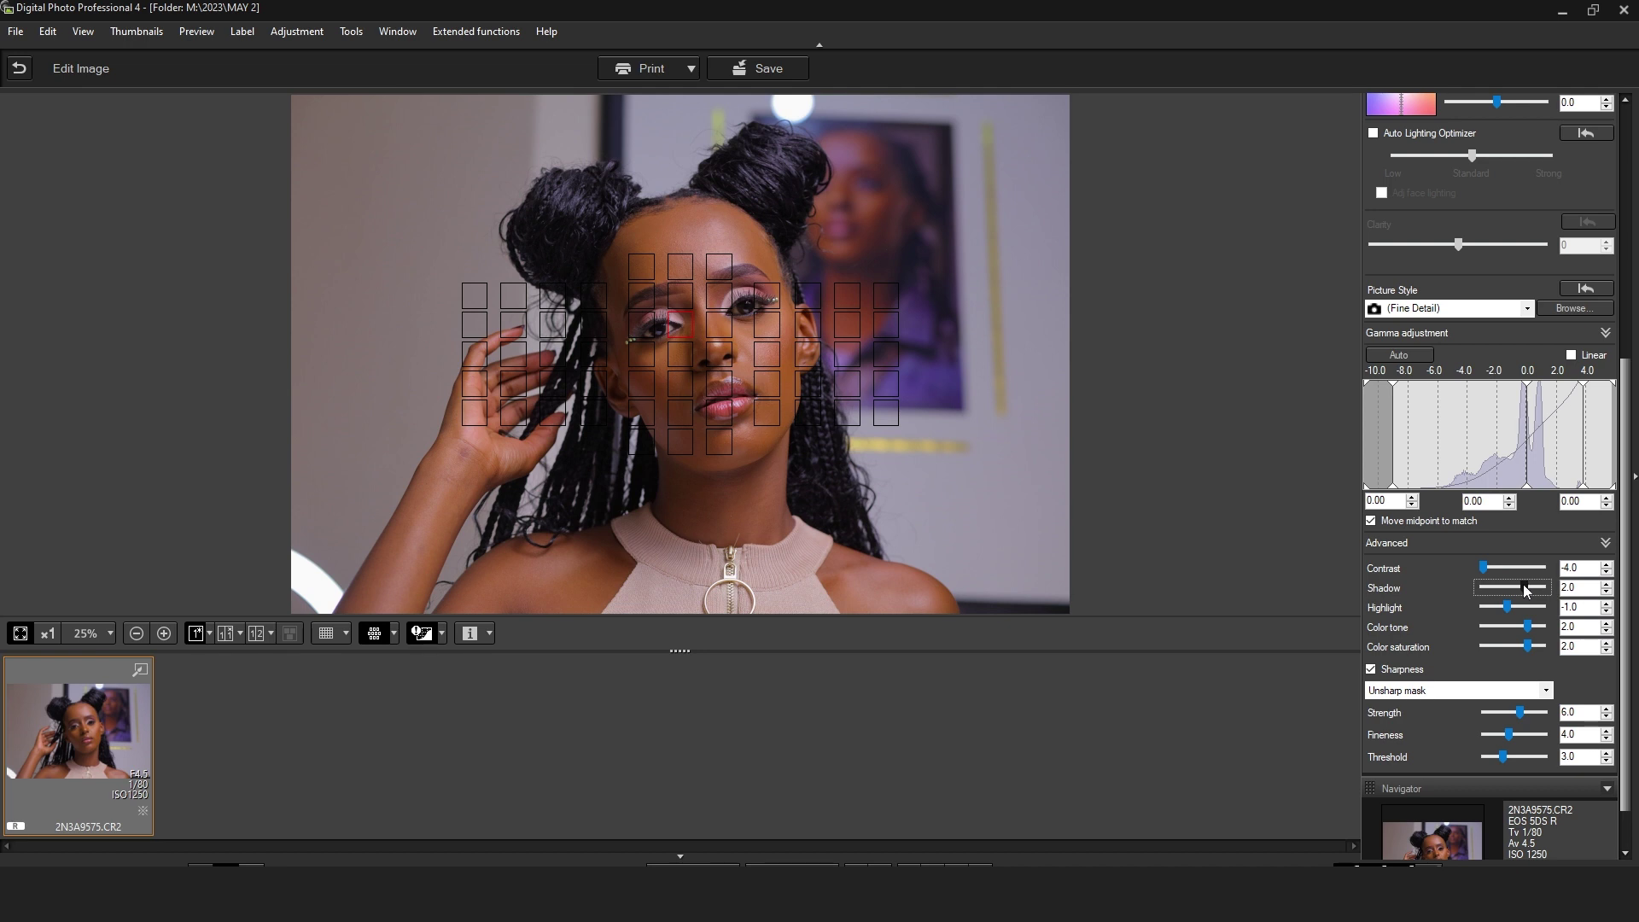
left_click(1525, 589)
Step: Look over the lens correction settings and return to the basic image adjustments
left_click_drag(1626, 516, 1619, 179)
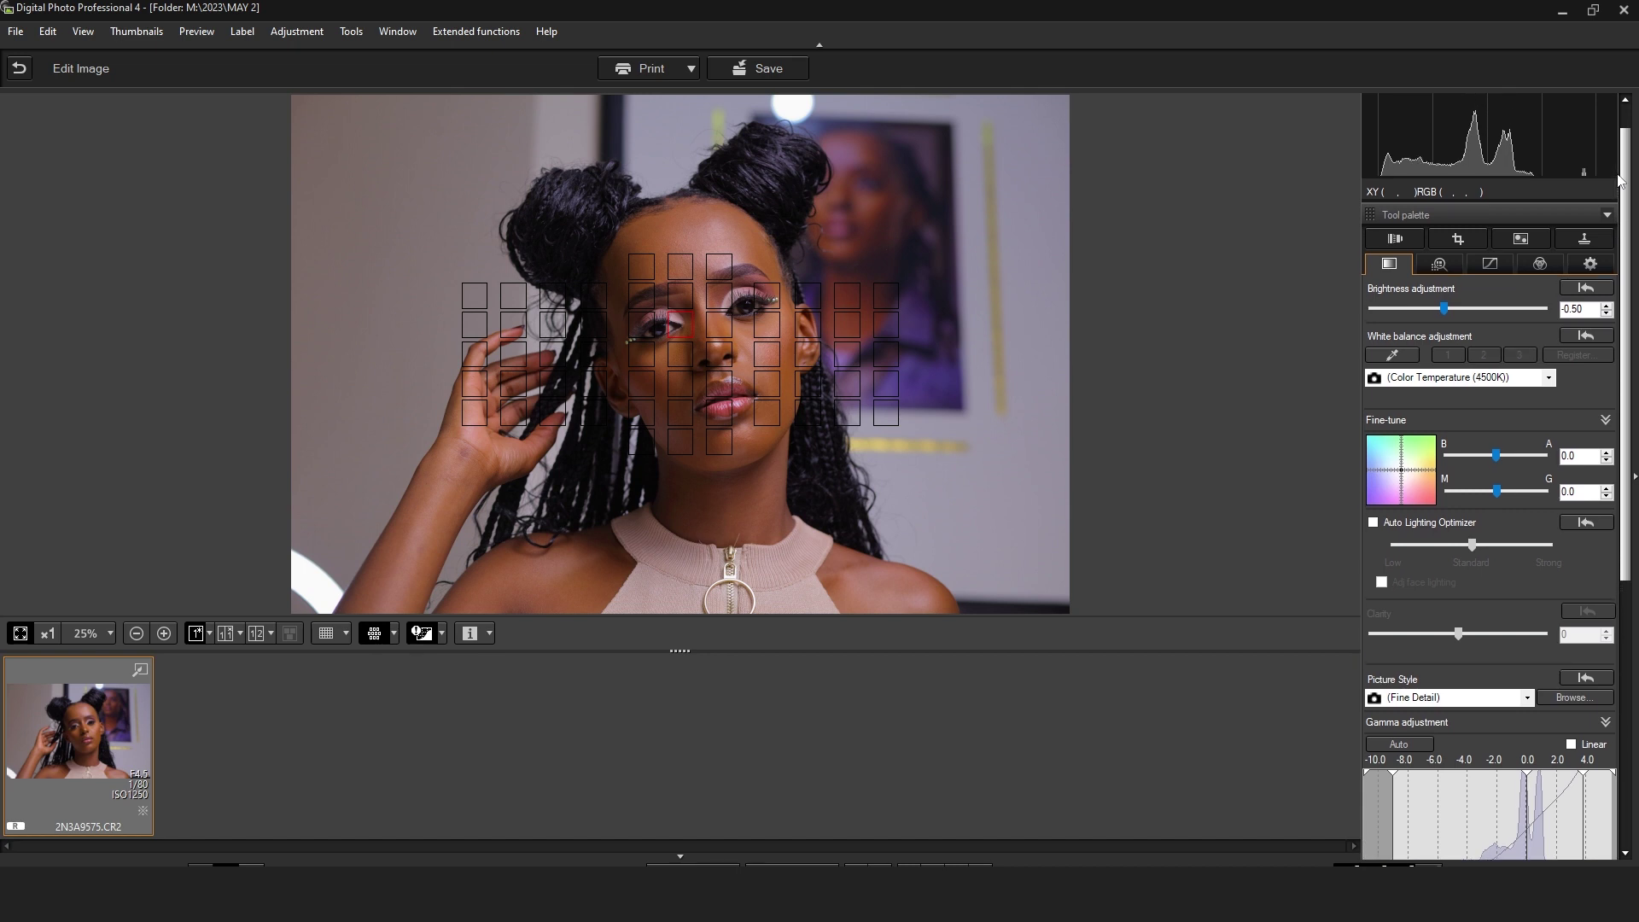
left_click(1397, 243)
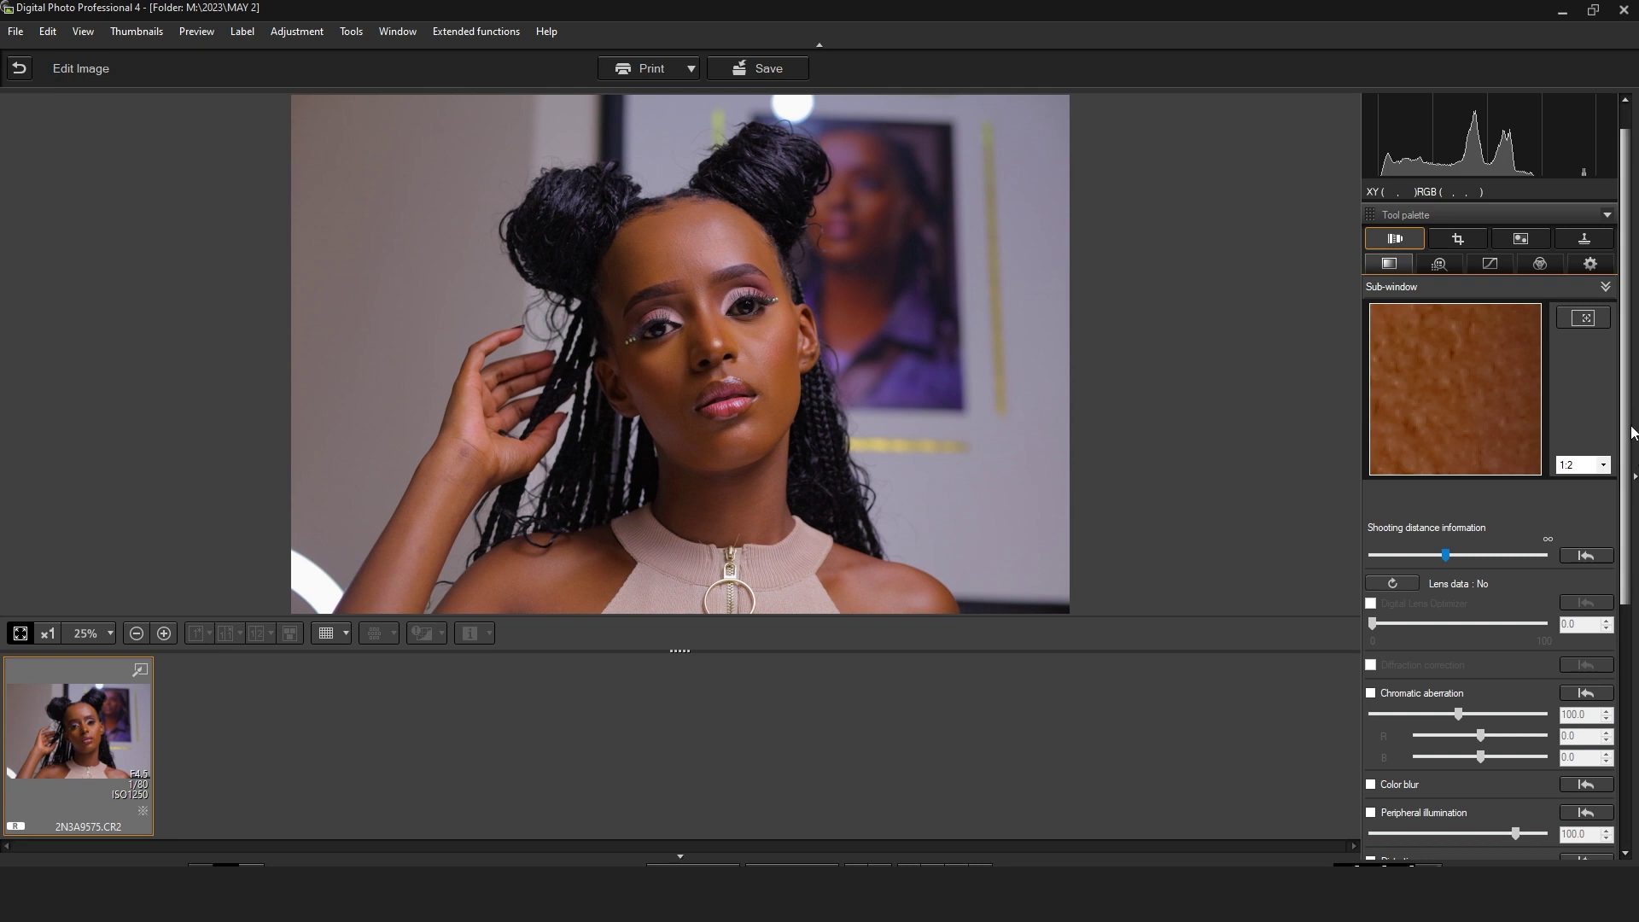
left_click(1634, 476)
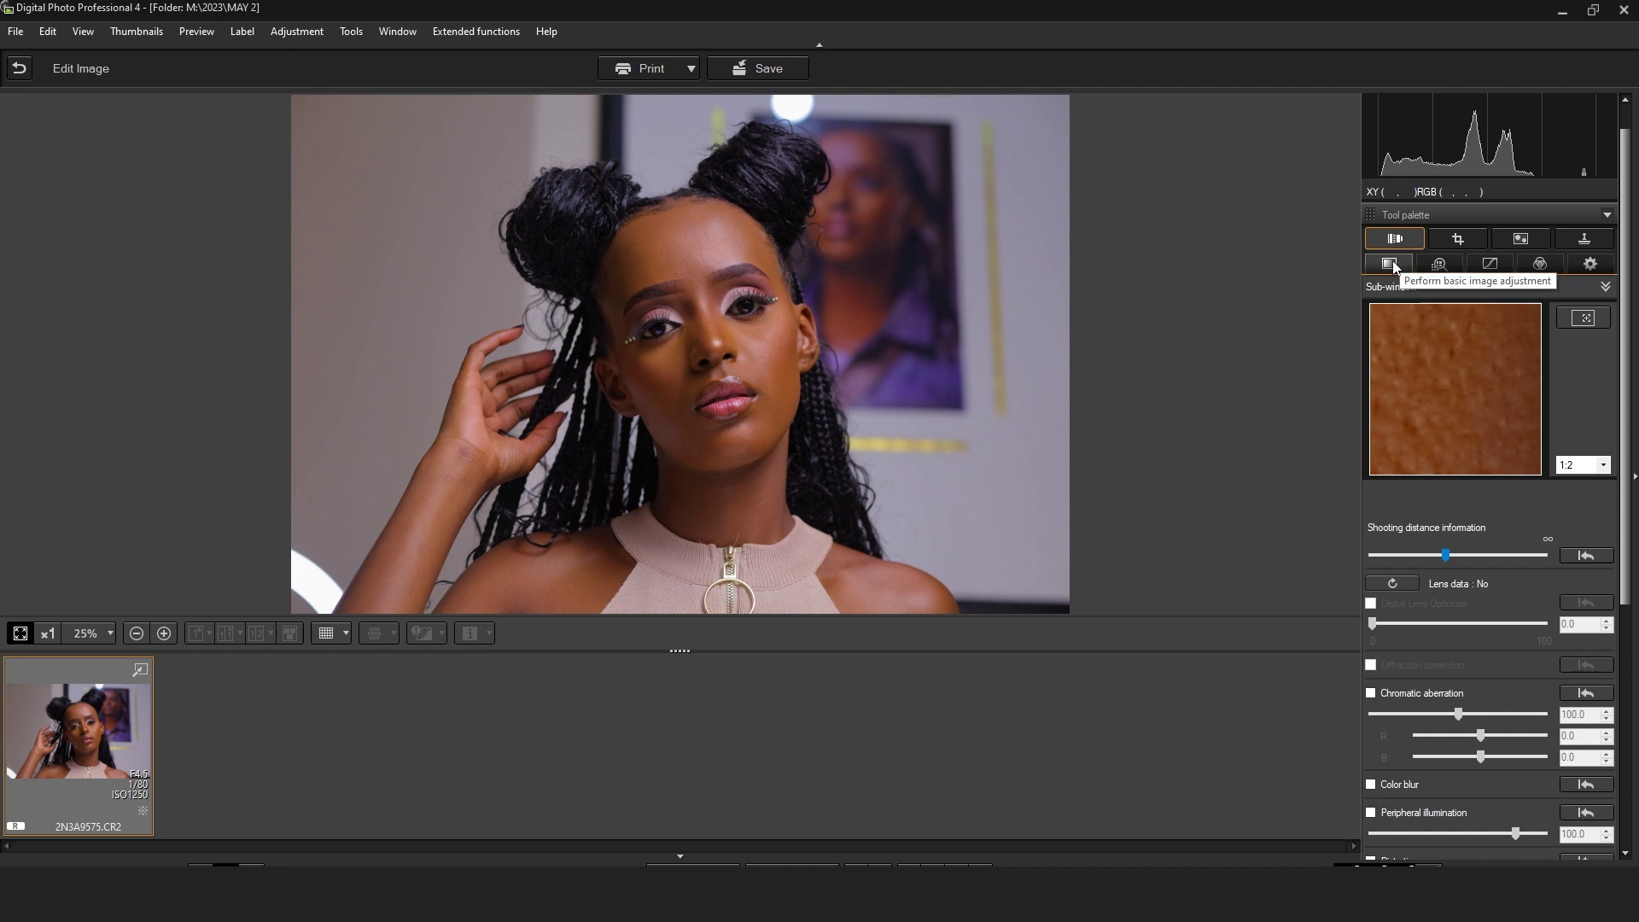
left_click(1391, 265)
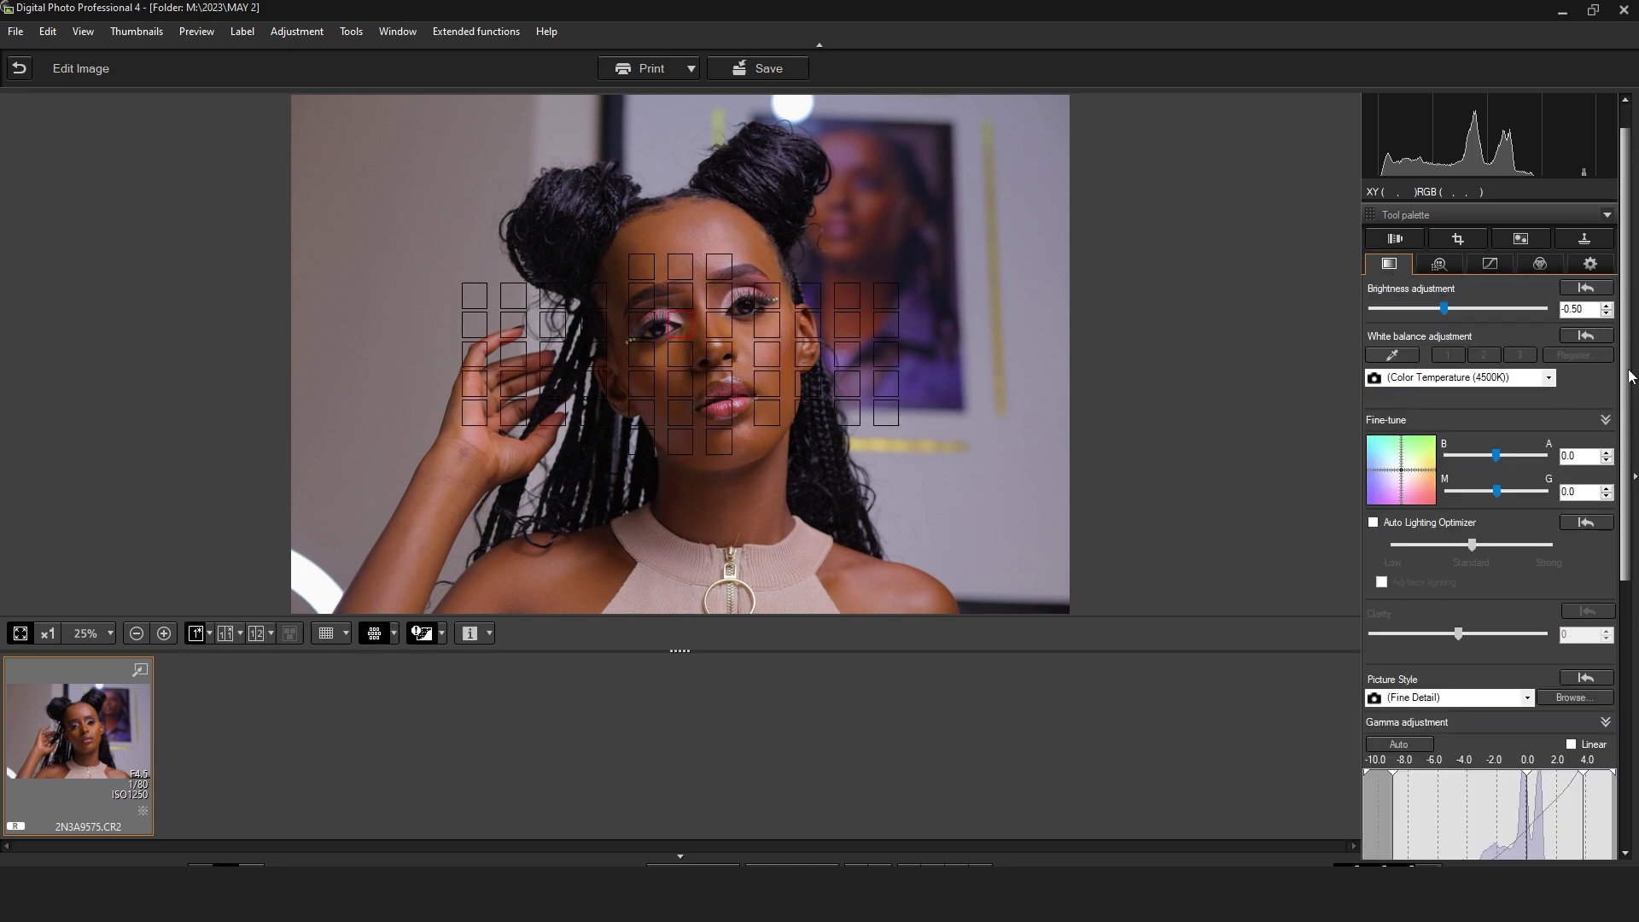
Step: Examine the available picture styles and choose the camera's Fine Detail style
left_click_drag(1634, 377, 1637, 558)
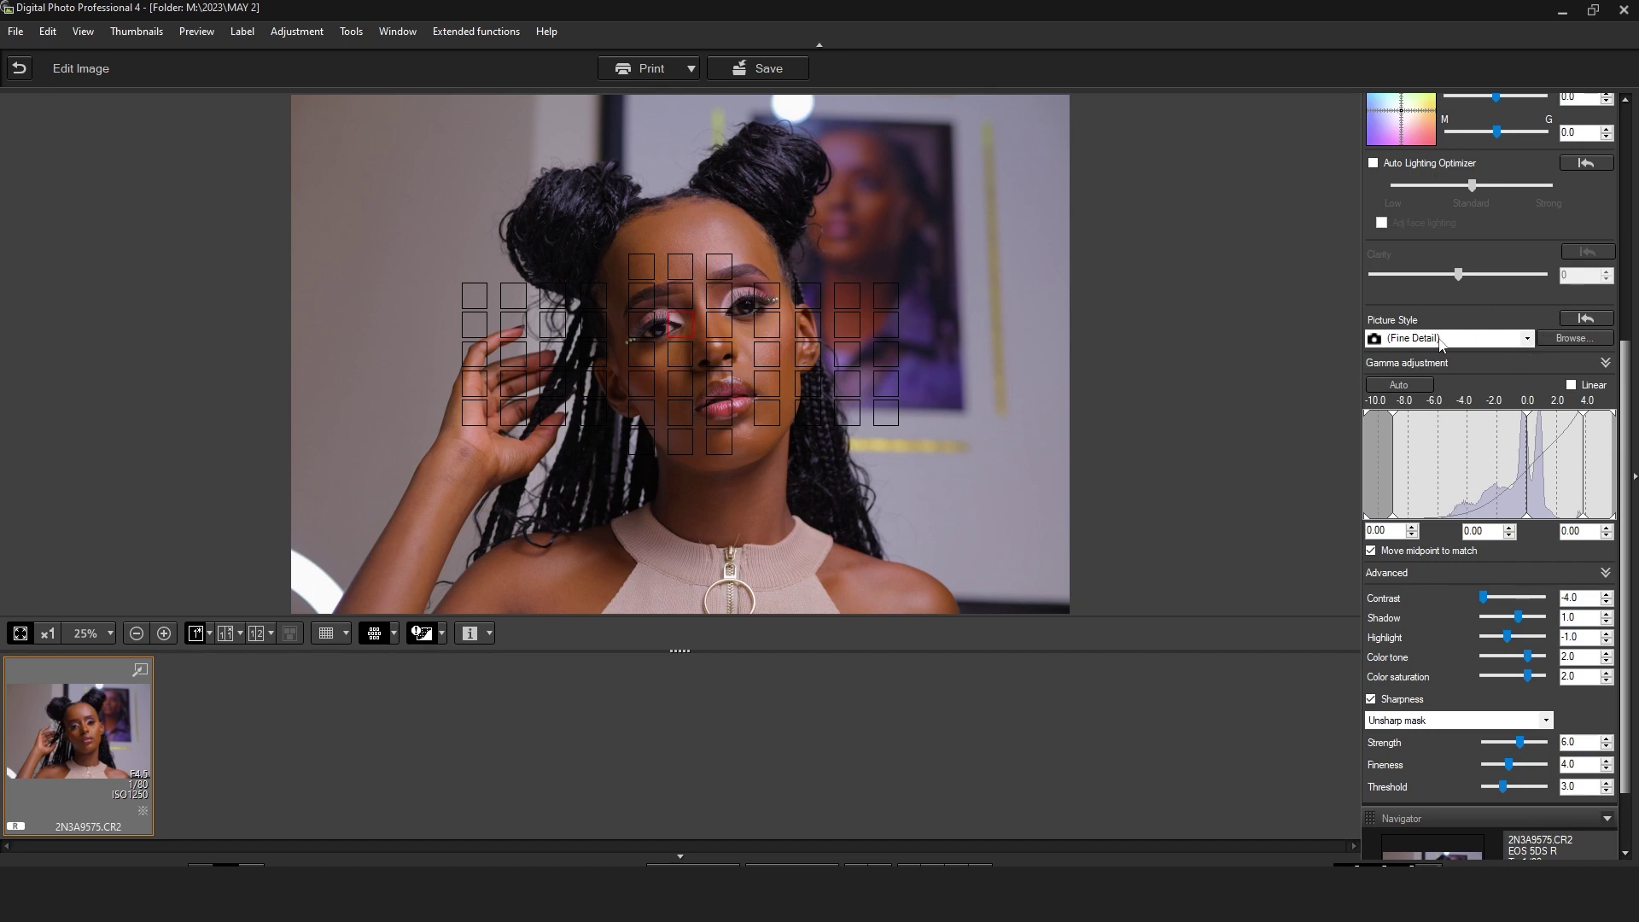
left_click(1528, 340)
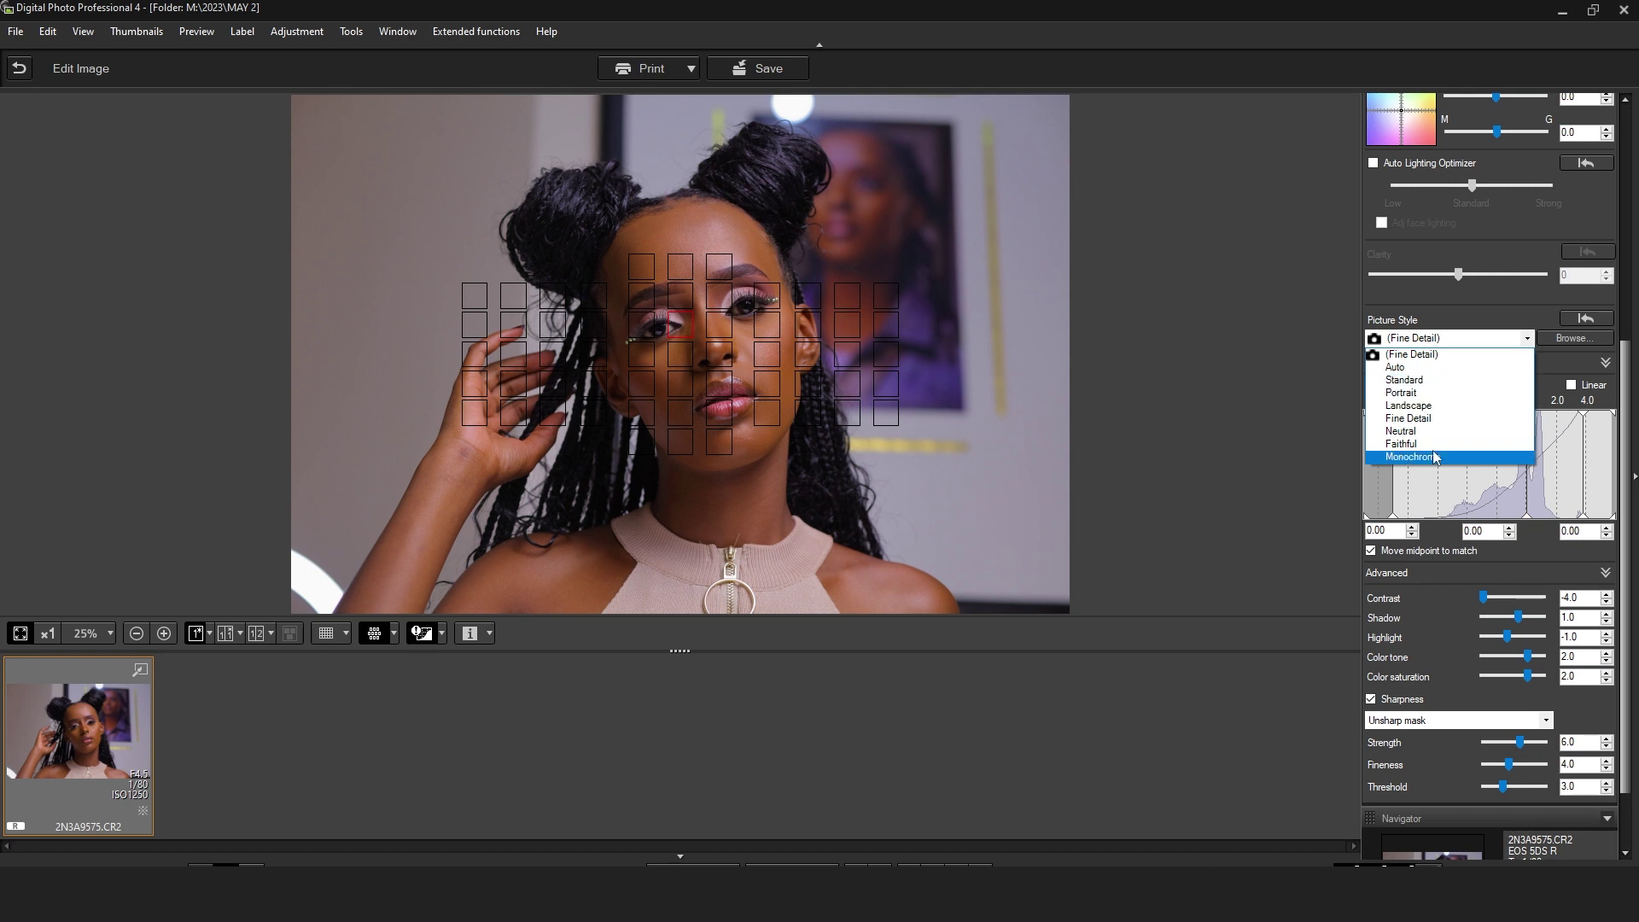
left_click(1454, 356)
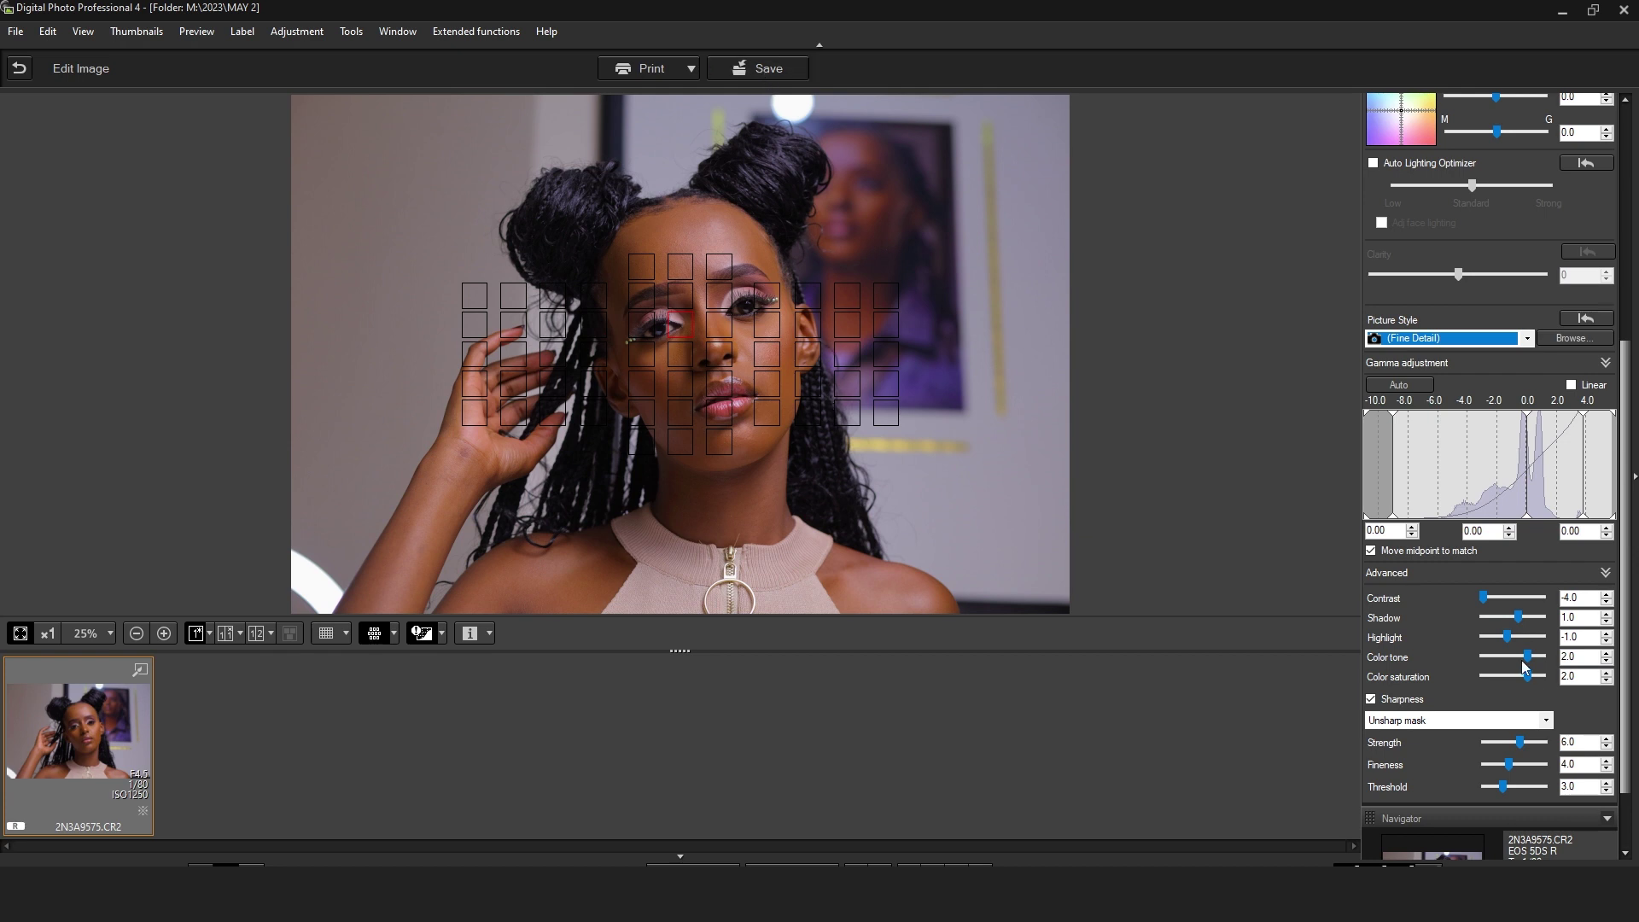
Step: Set the unsharp mask strength to 7.0, fineness to 5.0 and threshold to 4.0, and display the noise reduction settings
scroll(1521, 661, "down", 2)
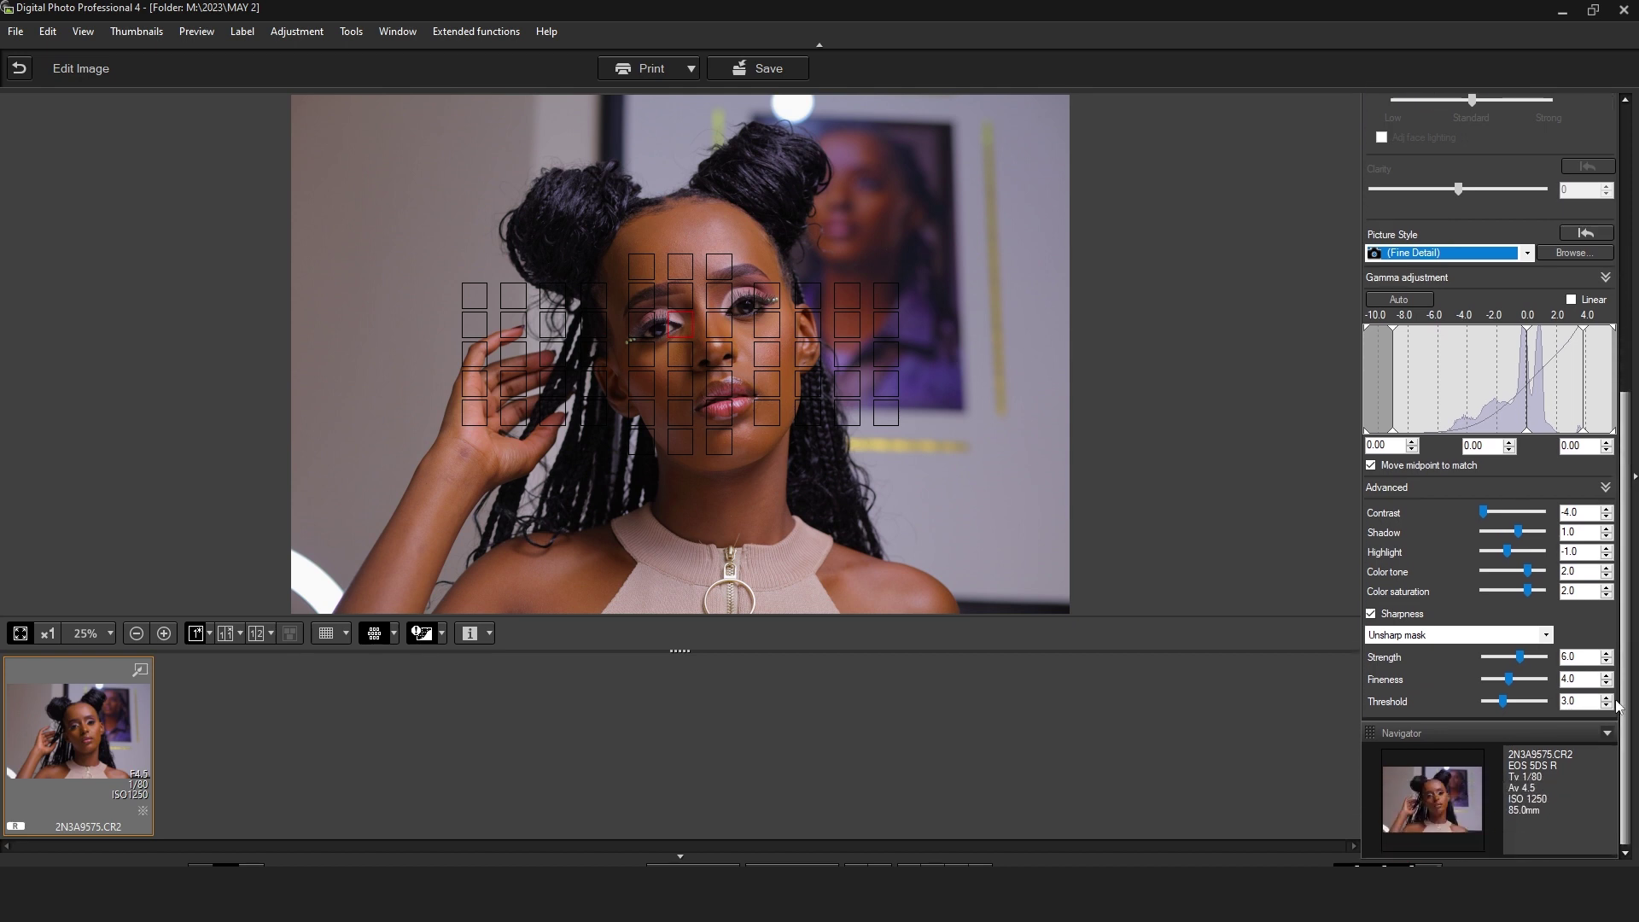
left_click(1519, 678)
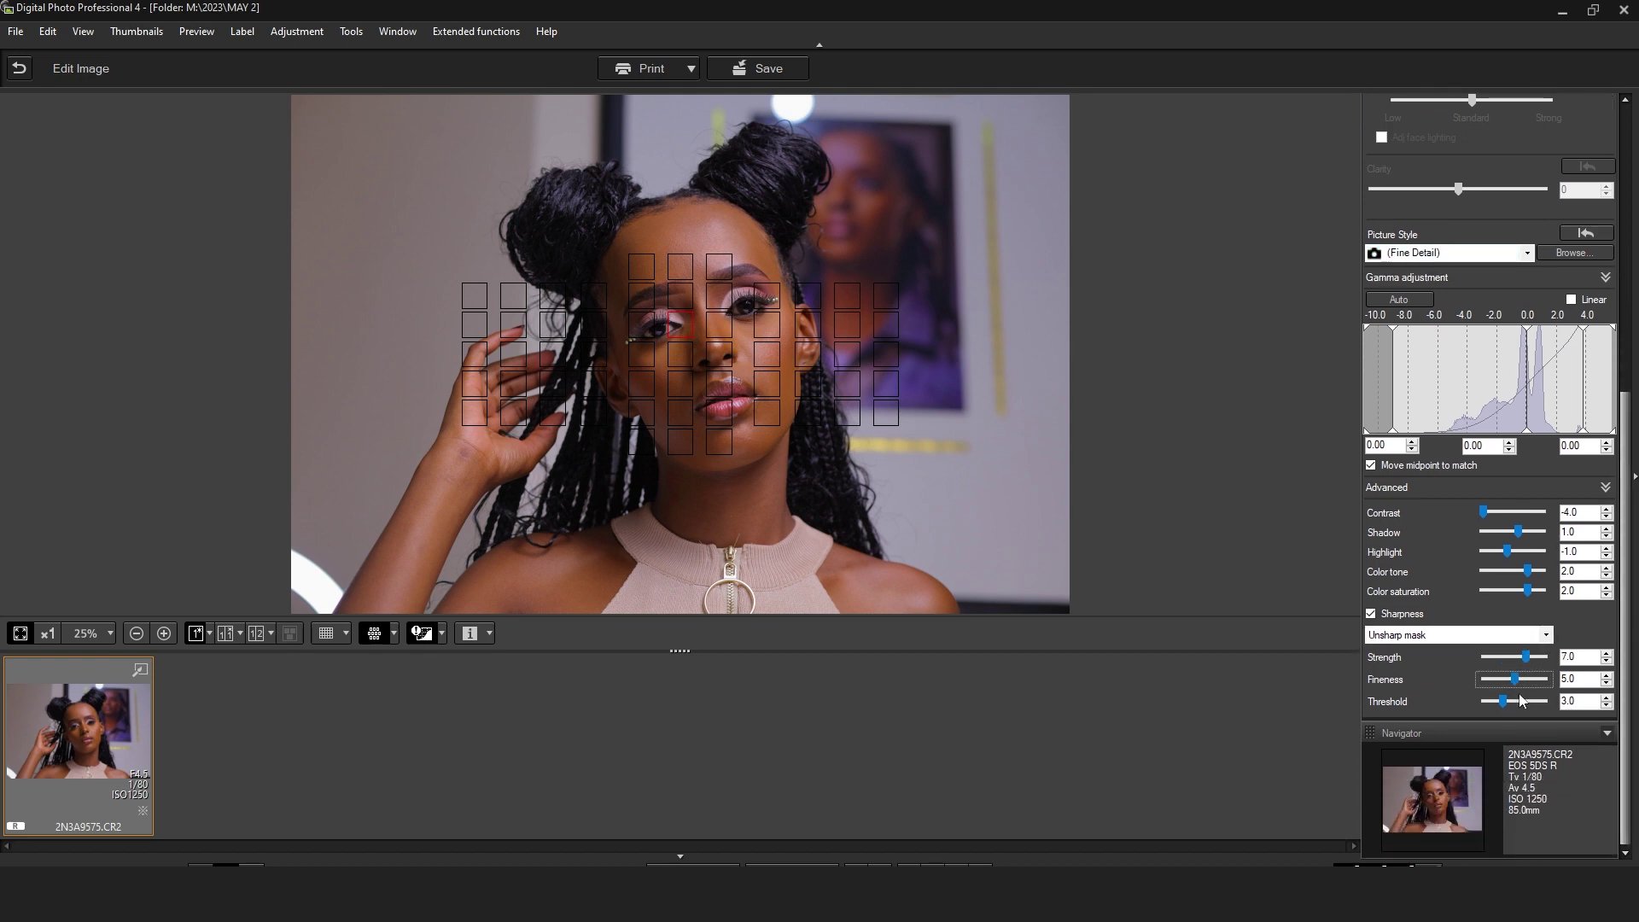
left_click(1514, 702)
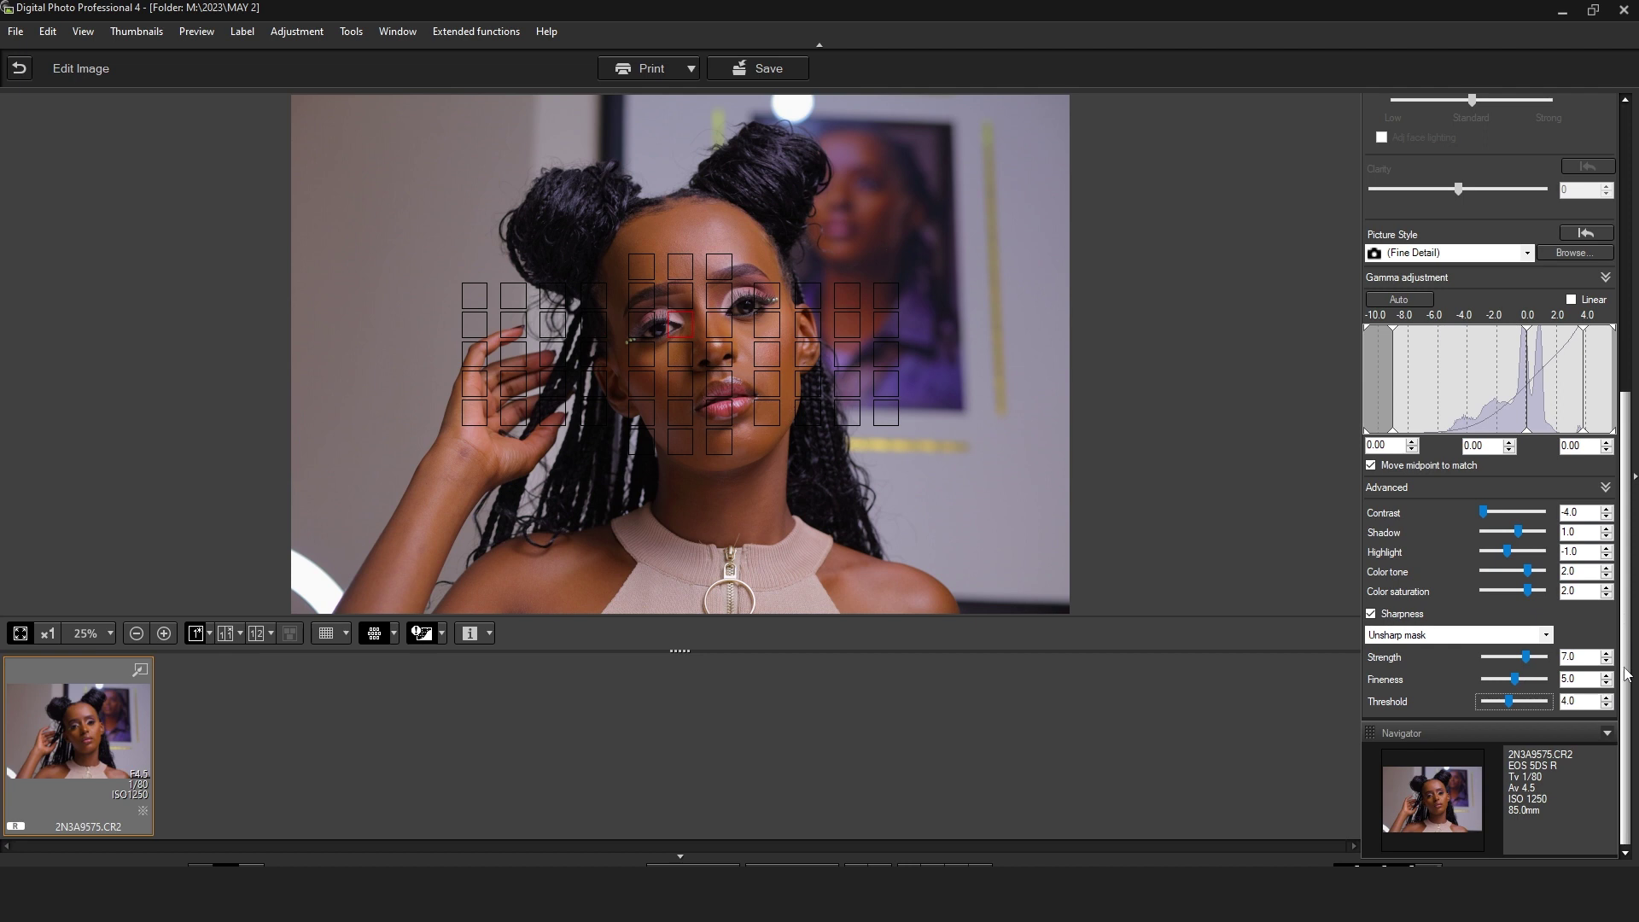
left_click_drag(1627, 603, 1628, 273)
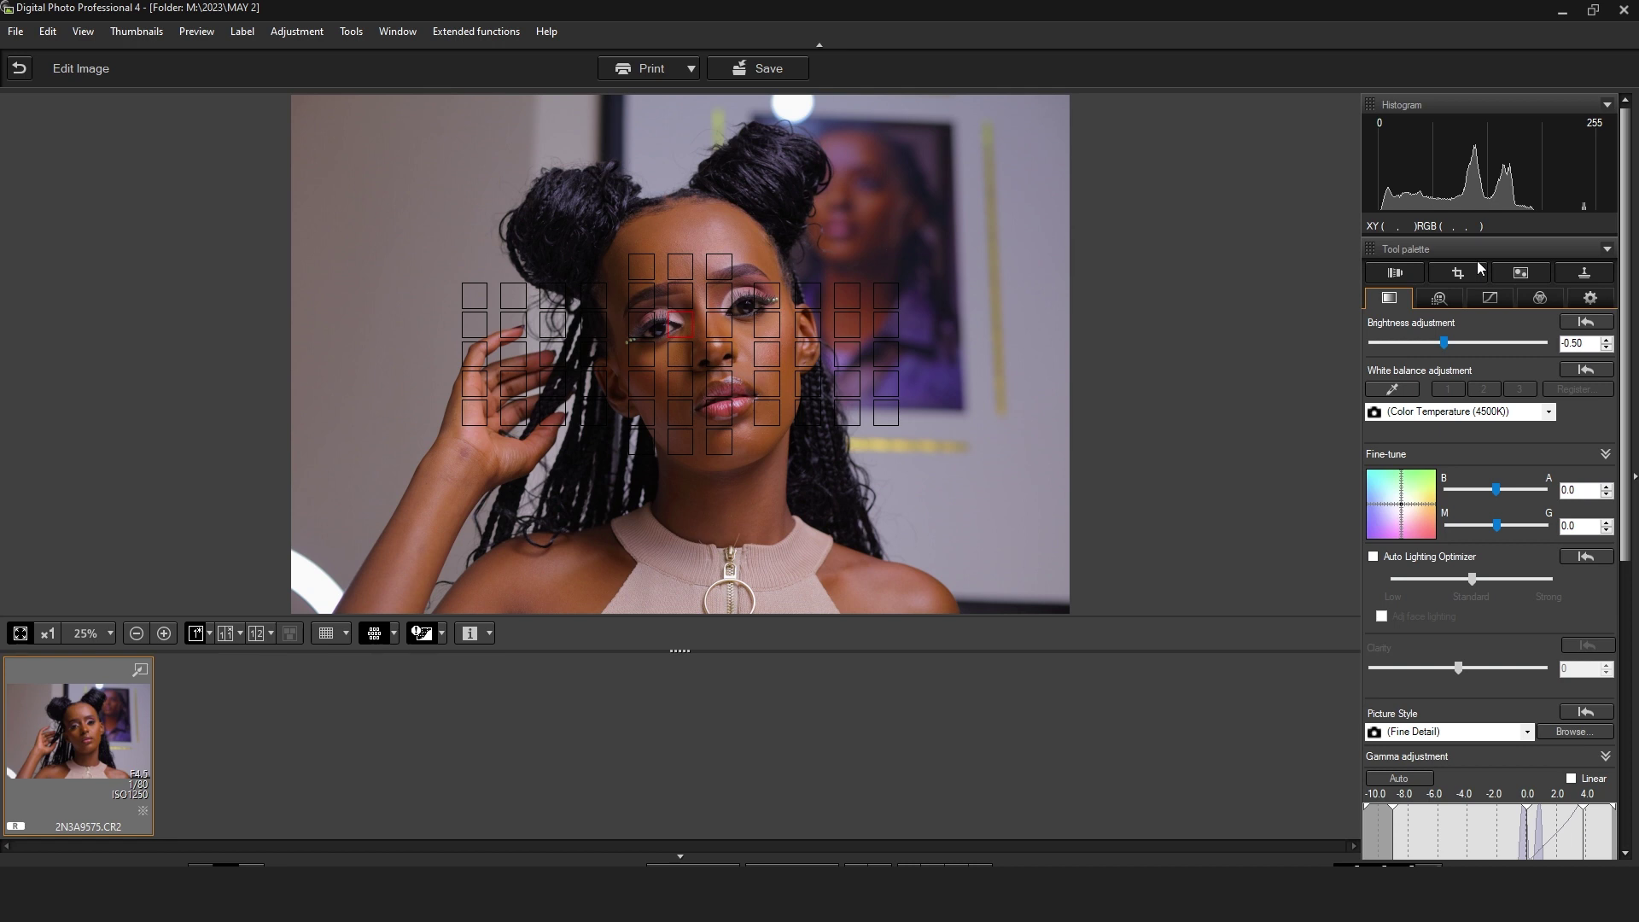
left_click(1439, 299)
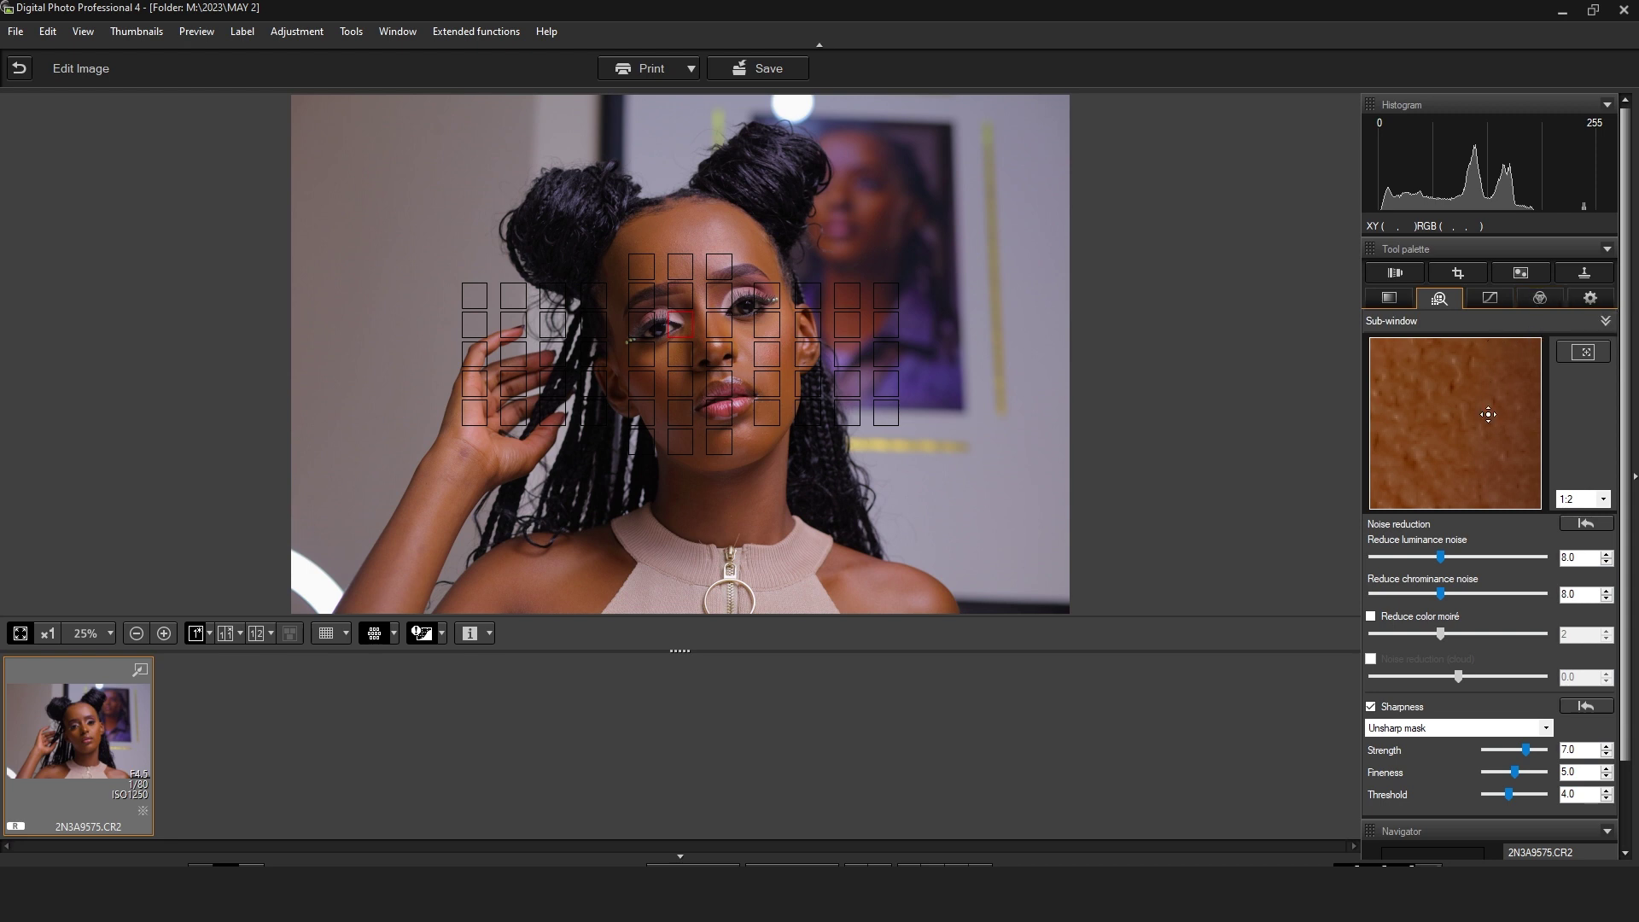
Step: Convert and save the photo as a JPEG named EDIT in the YT folder, and view it enlarged in FastStone Image Viewer
left_click(757, 70)
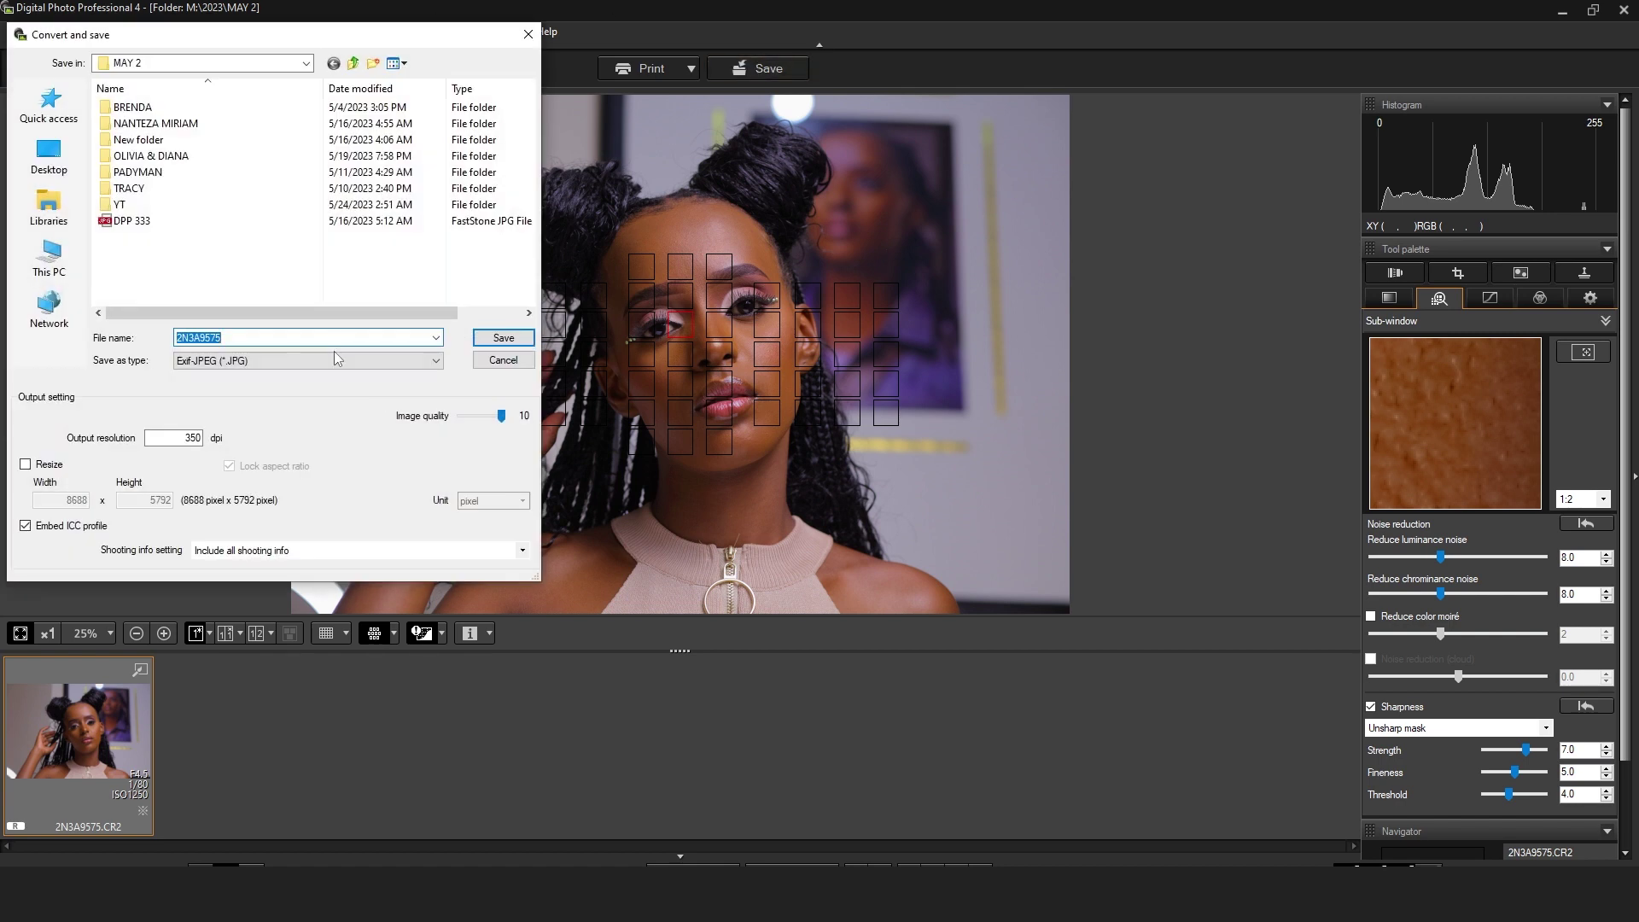
double_click(123, 205)
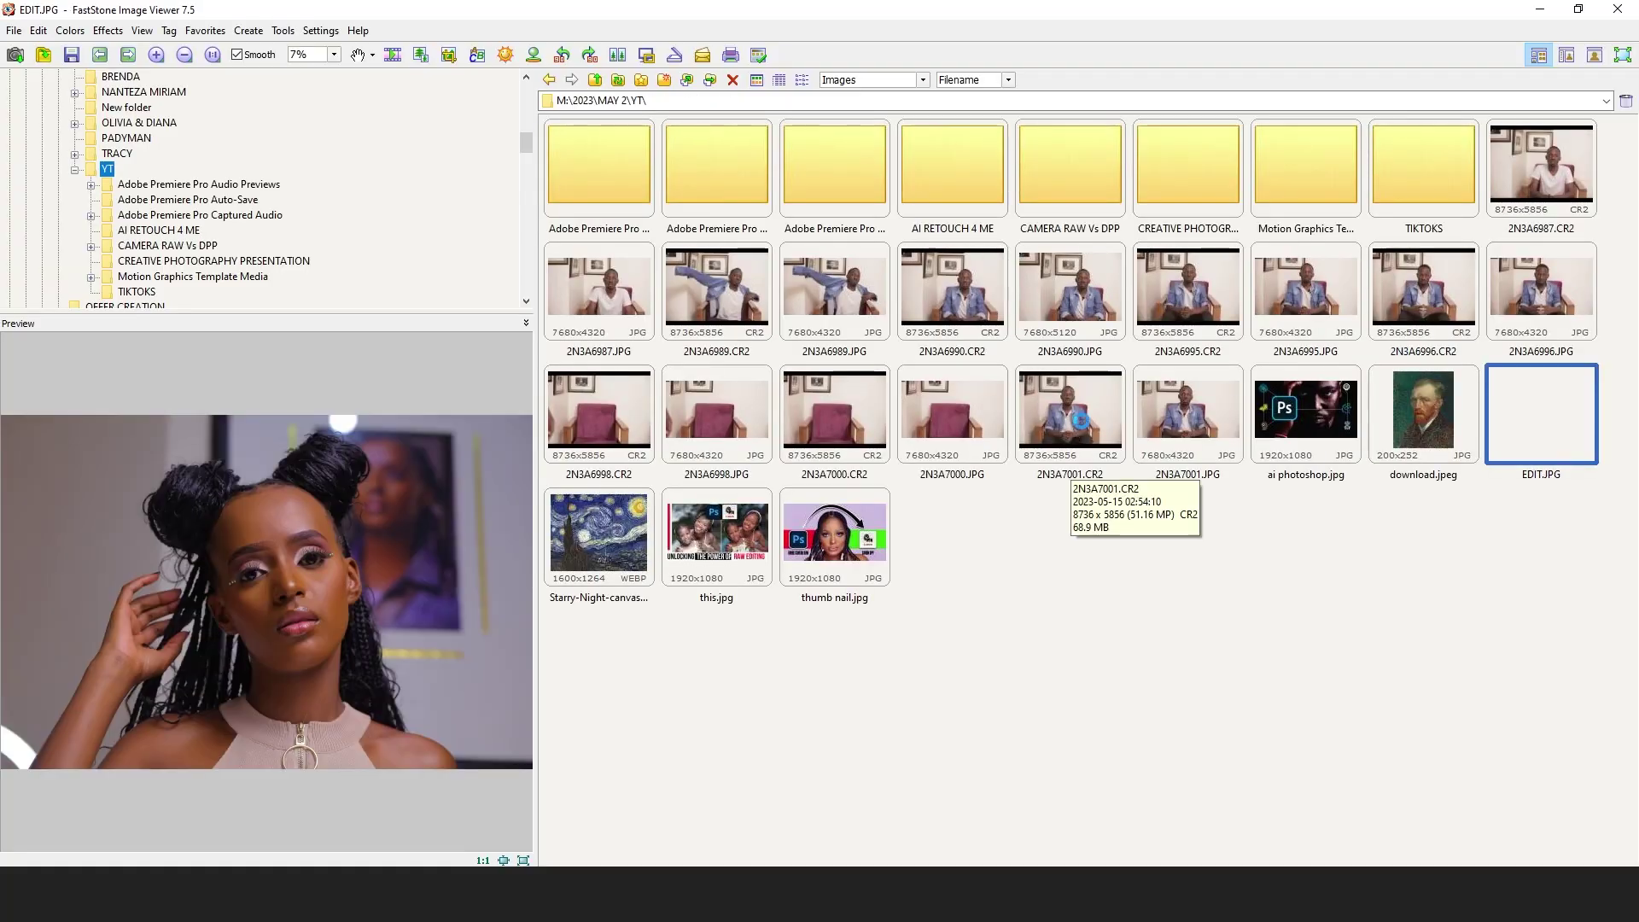
left_click(395, 581)
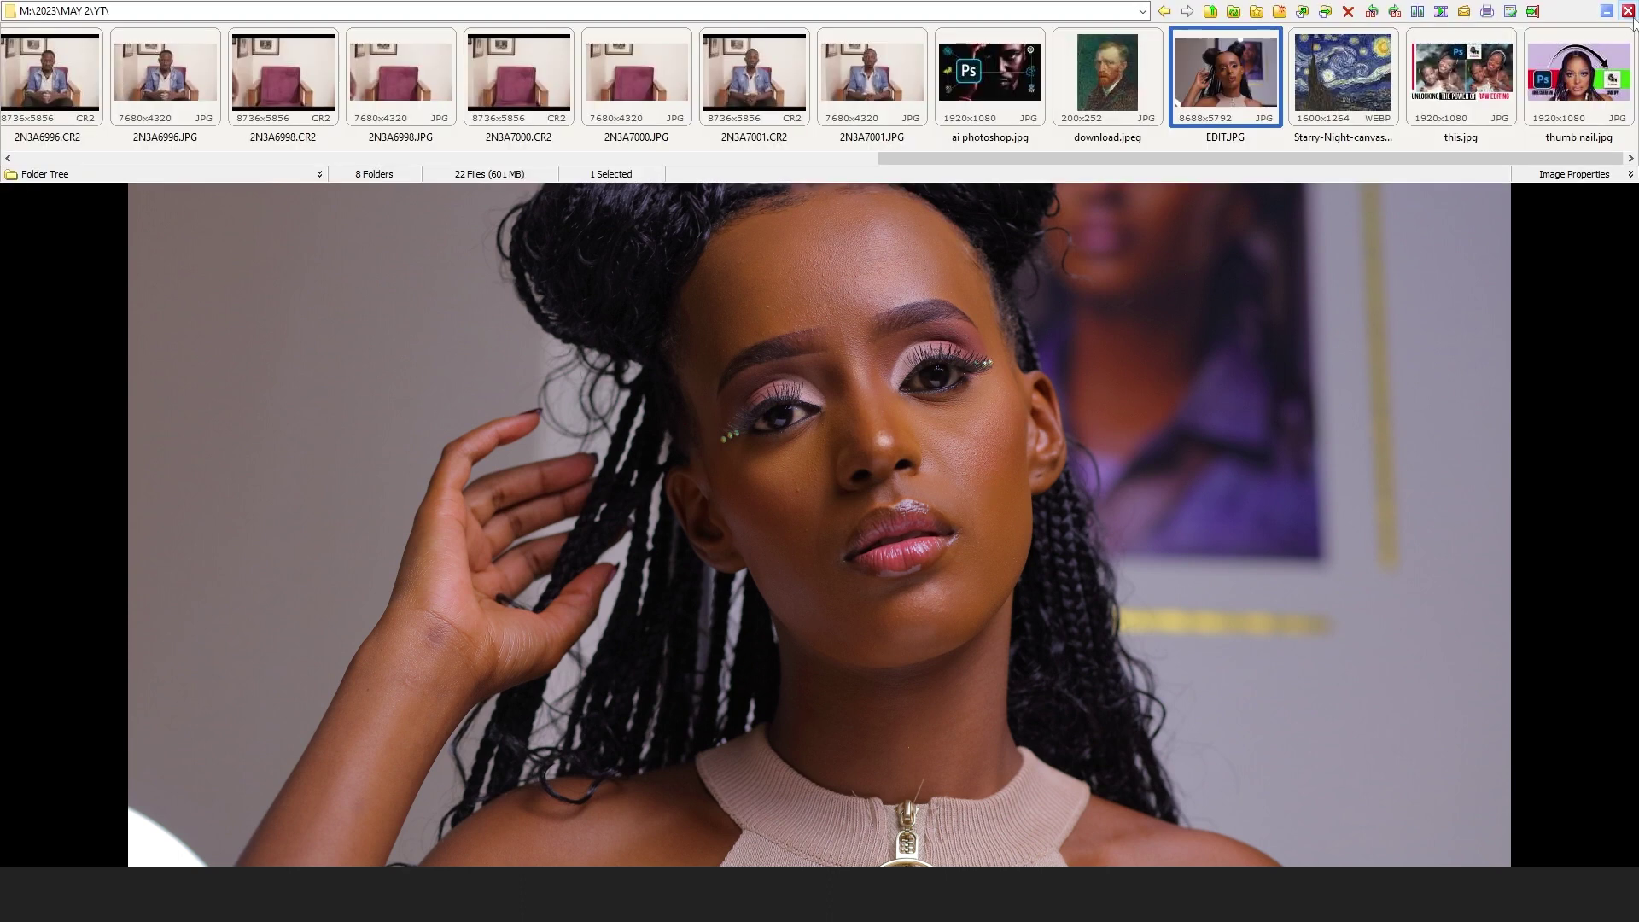
left_click(1628, 11)
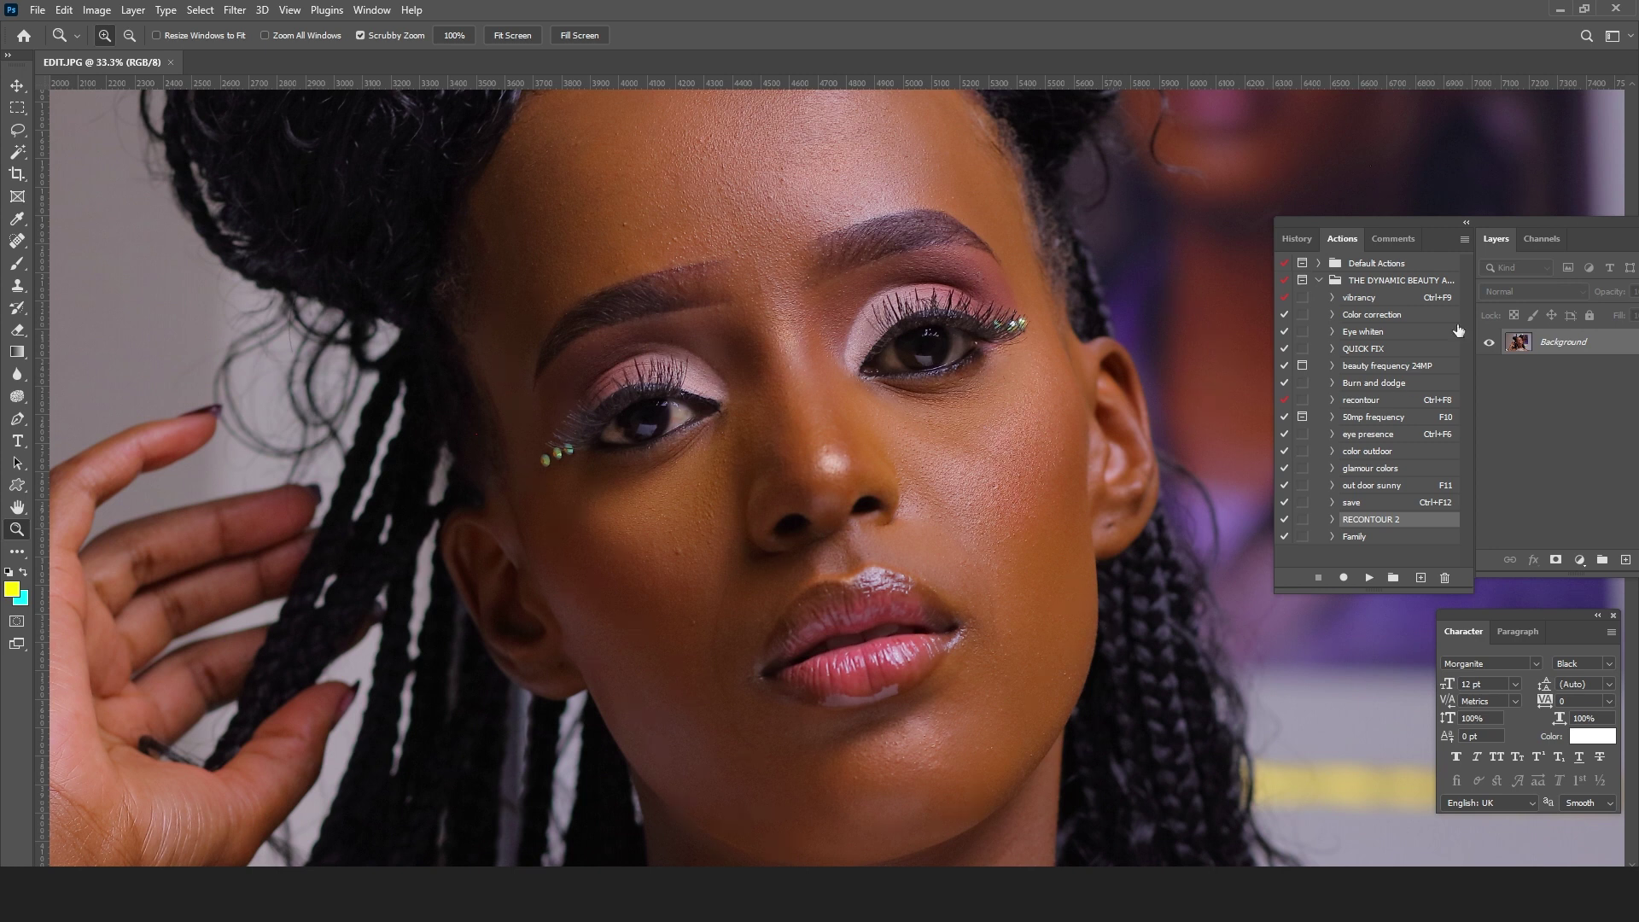
Step: In Photoshop, duplicate the Background layer of EDIT.JPG and name the copy "heal"
left_click_drag(1524, 219, 1432, 216)
left_click_drag(1502, 333, 1533, 558)
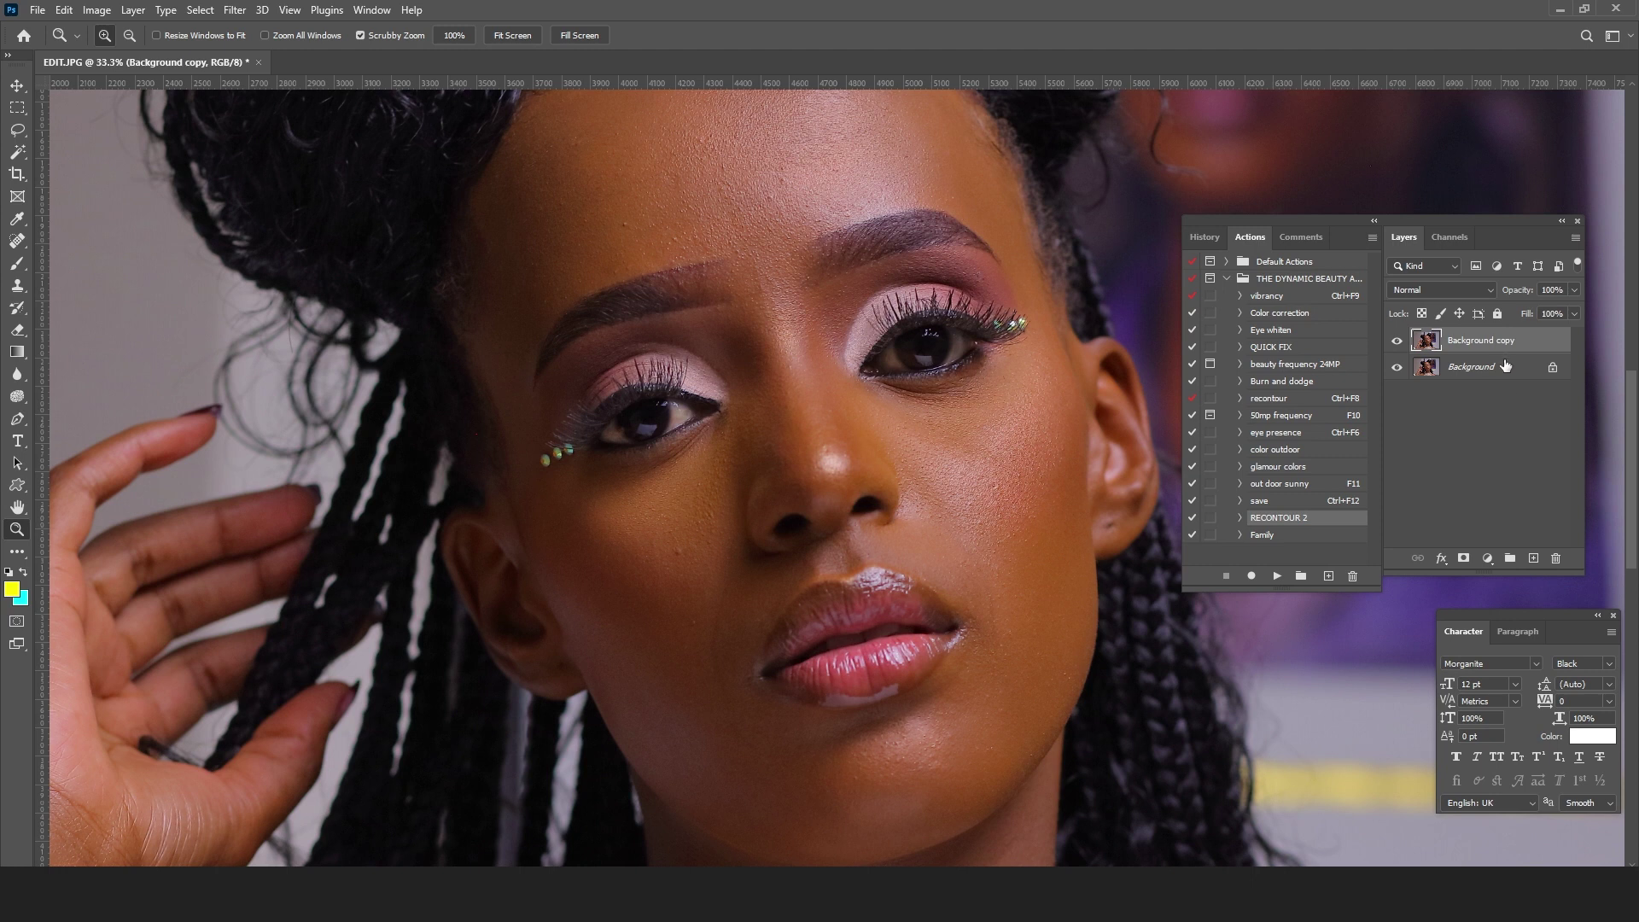
double_click(1484, 339)
type("heal")
key("Return")
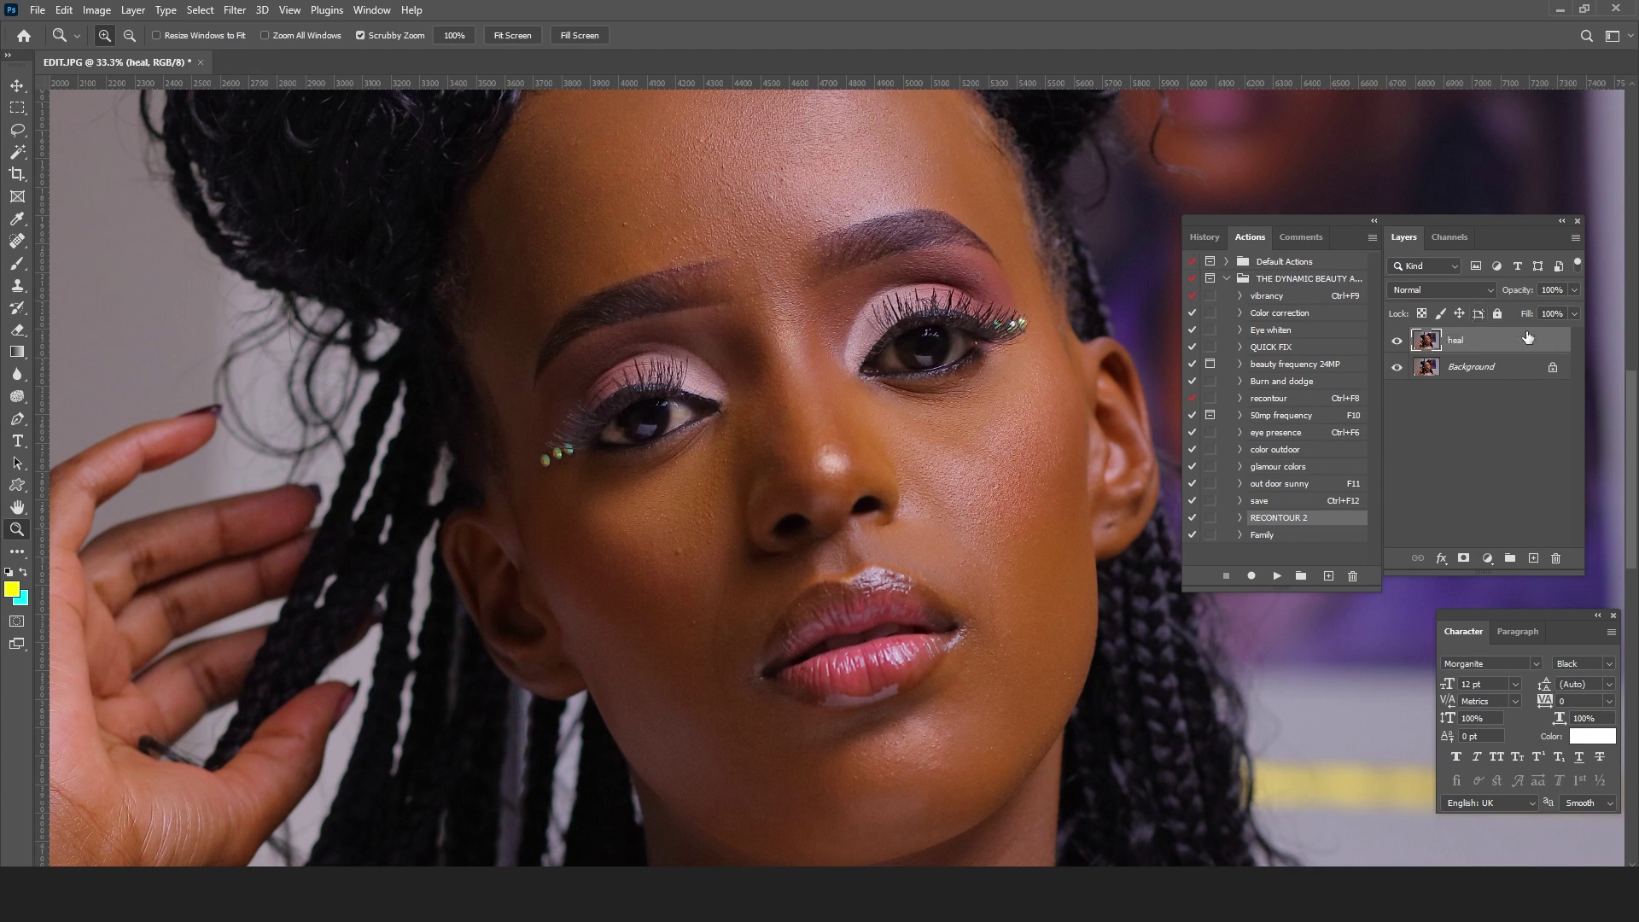
Step: Apply the Retouch4me Heal filter to the heal layer with Make Mask enabled, and compare the face with and without that layer
left_click(244, 11)
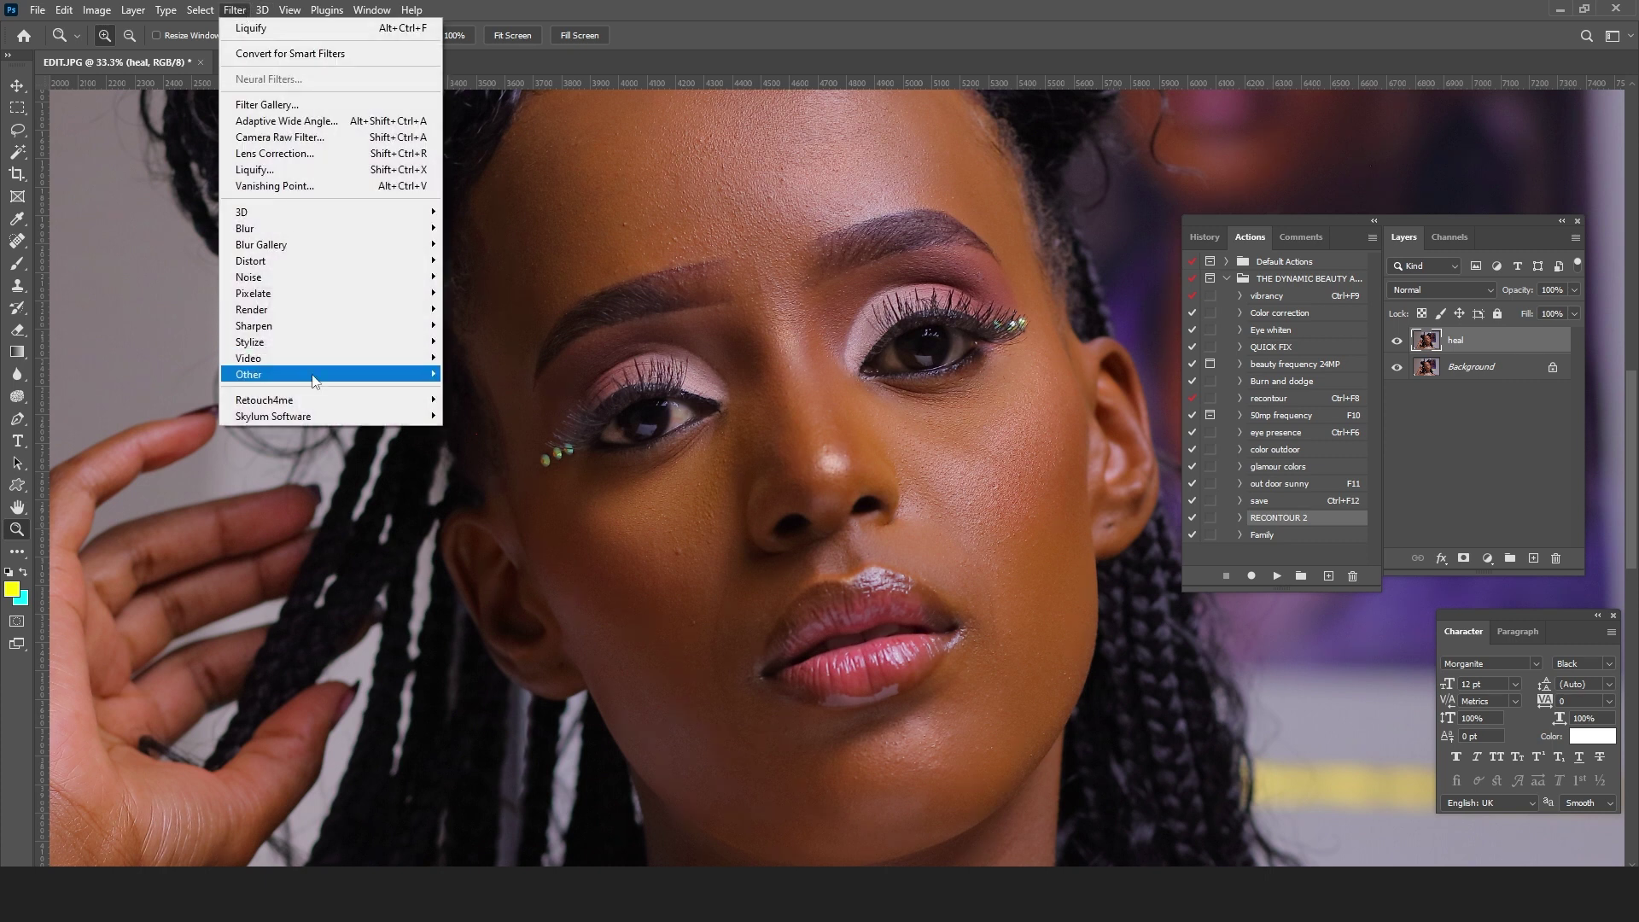
mouse_move(353, 399)
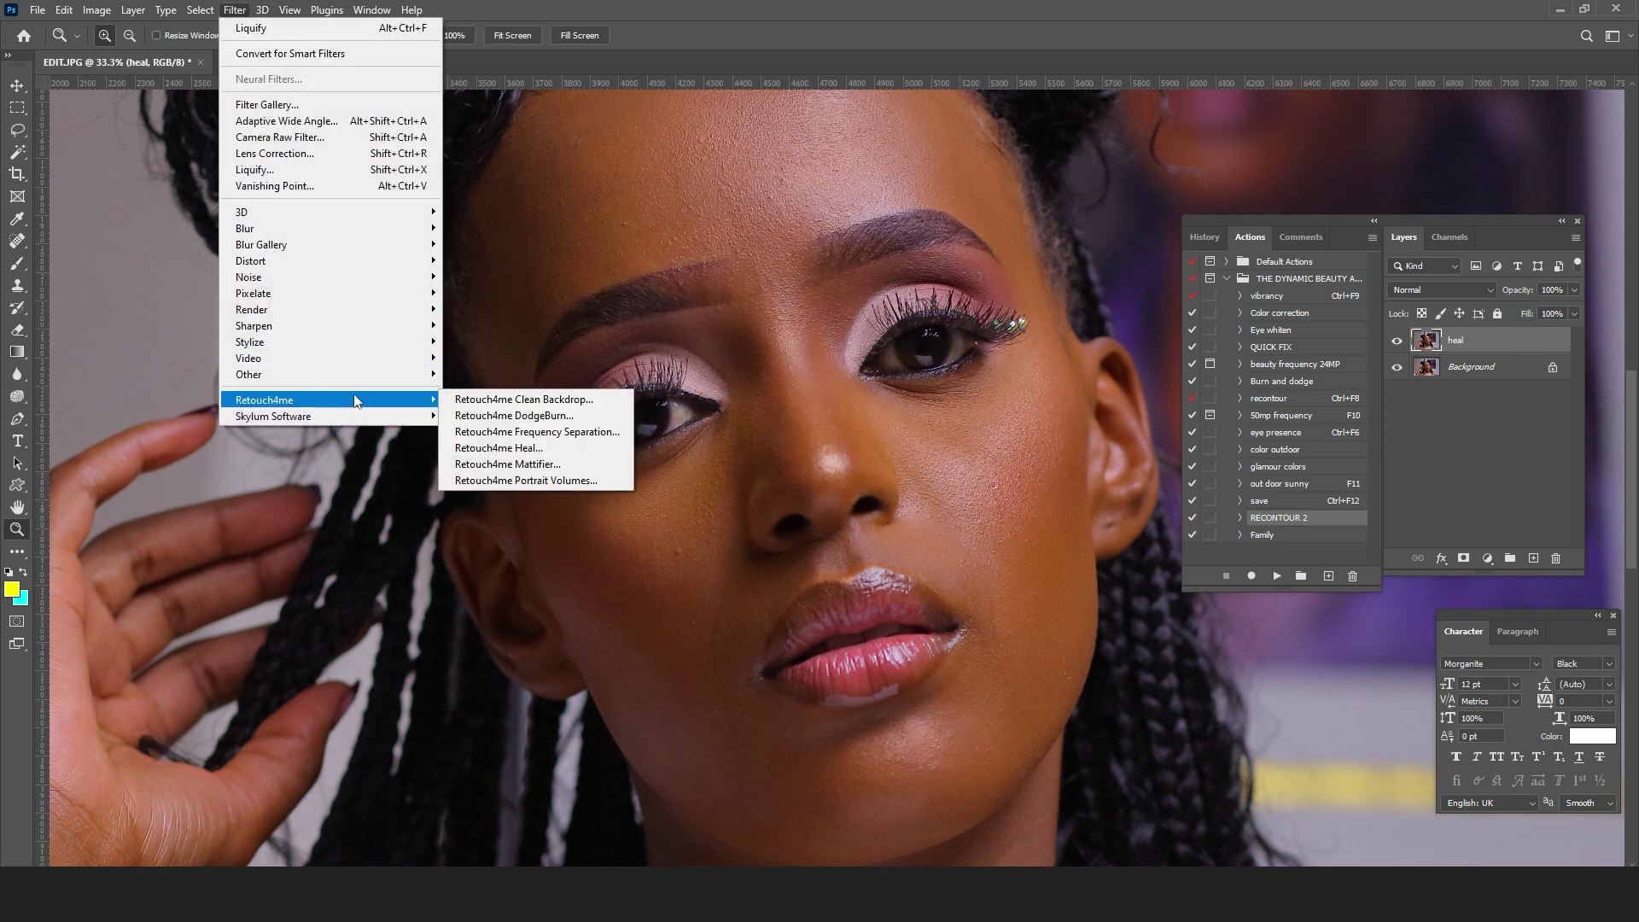
left_click(578, 447)
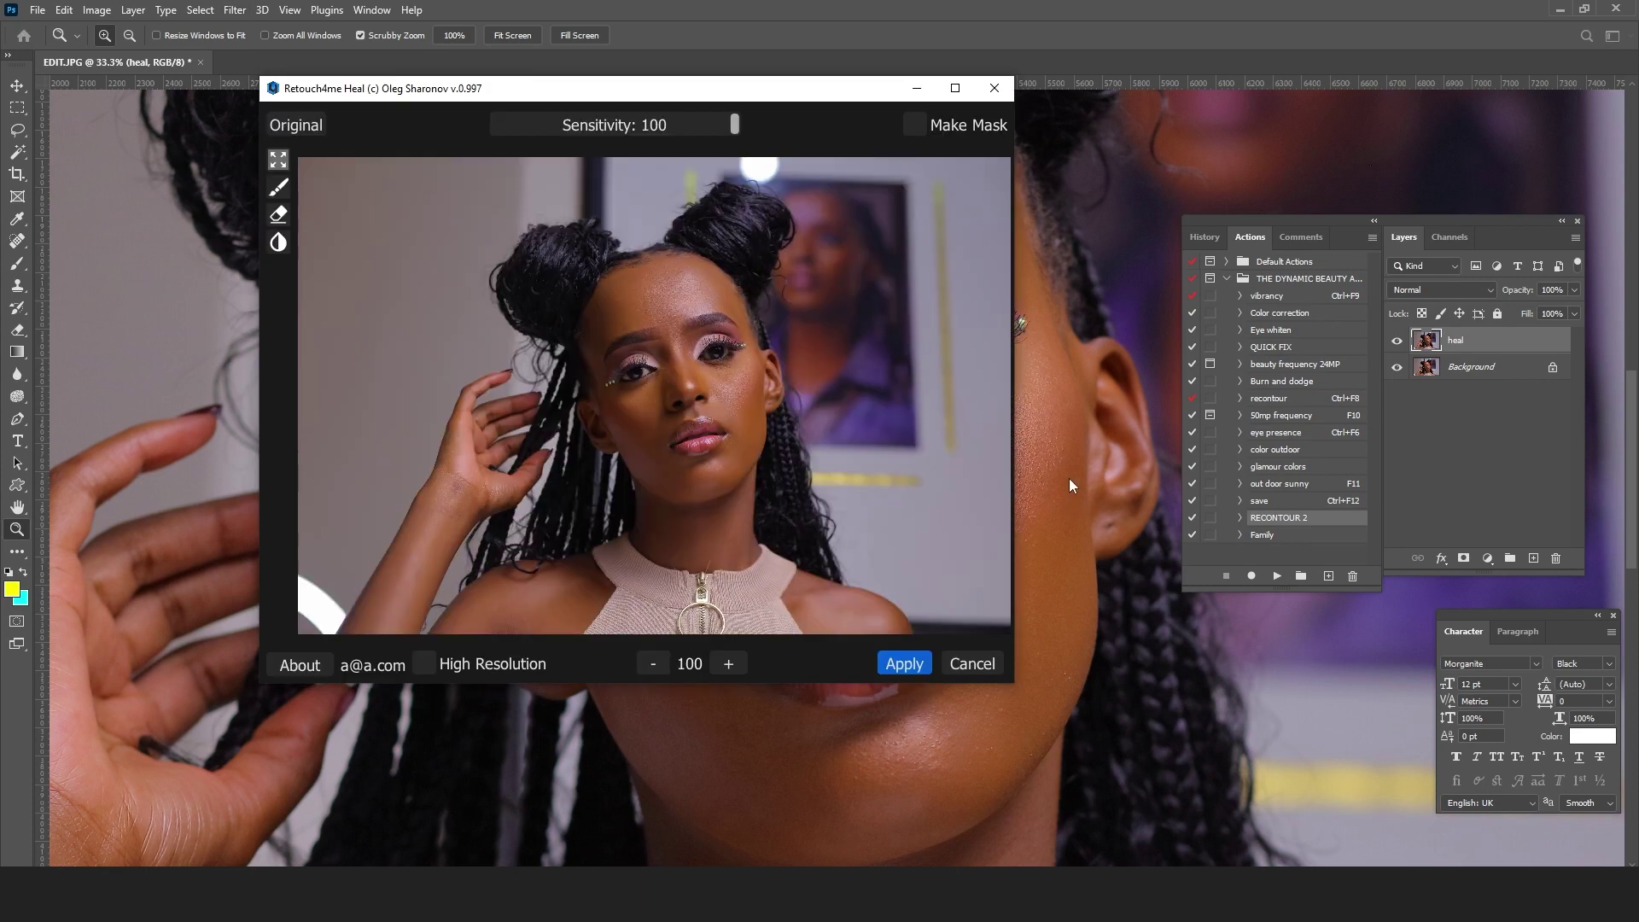
left_click(917, 124)
left_click(901, 663)
key("ctrl+plus")
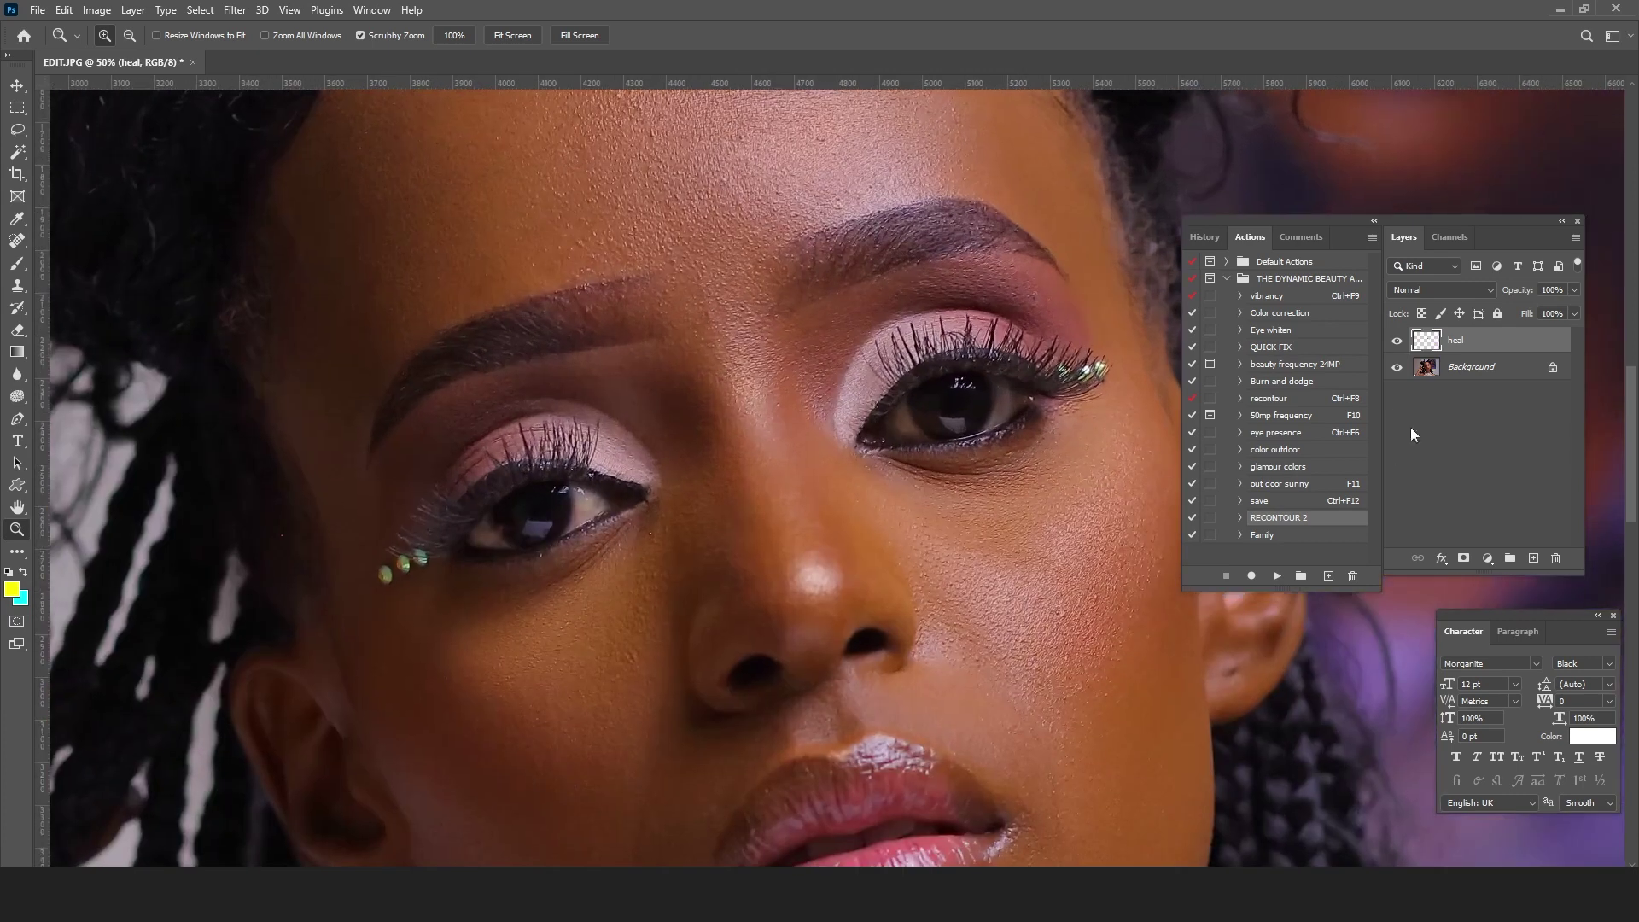
left_click(1396, 342)
left_click(1396, 341)
Step: Stamp all visible layers into a new layer above heal and name it "FS"
key("ctrl+shift+alt+e")
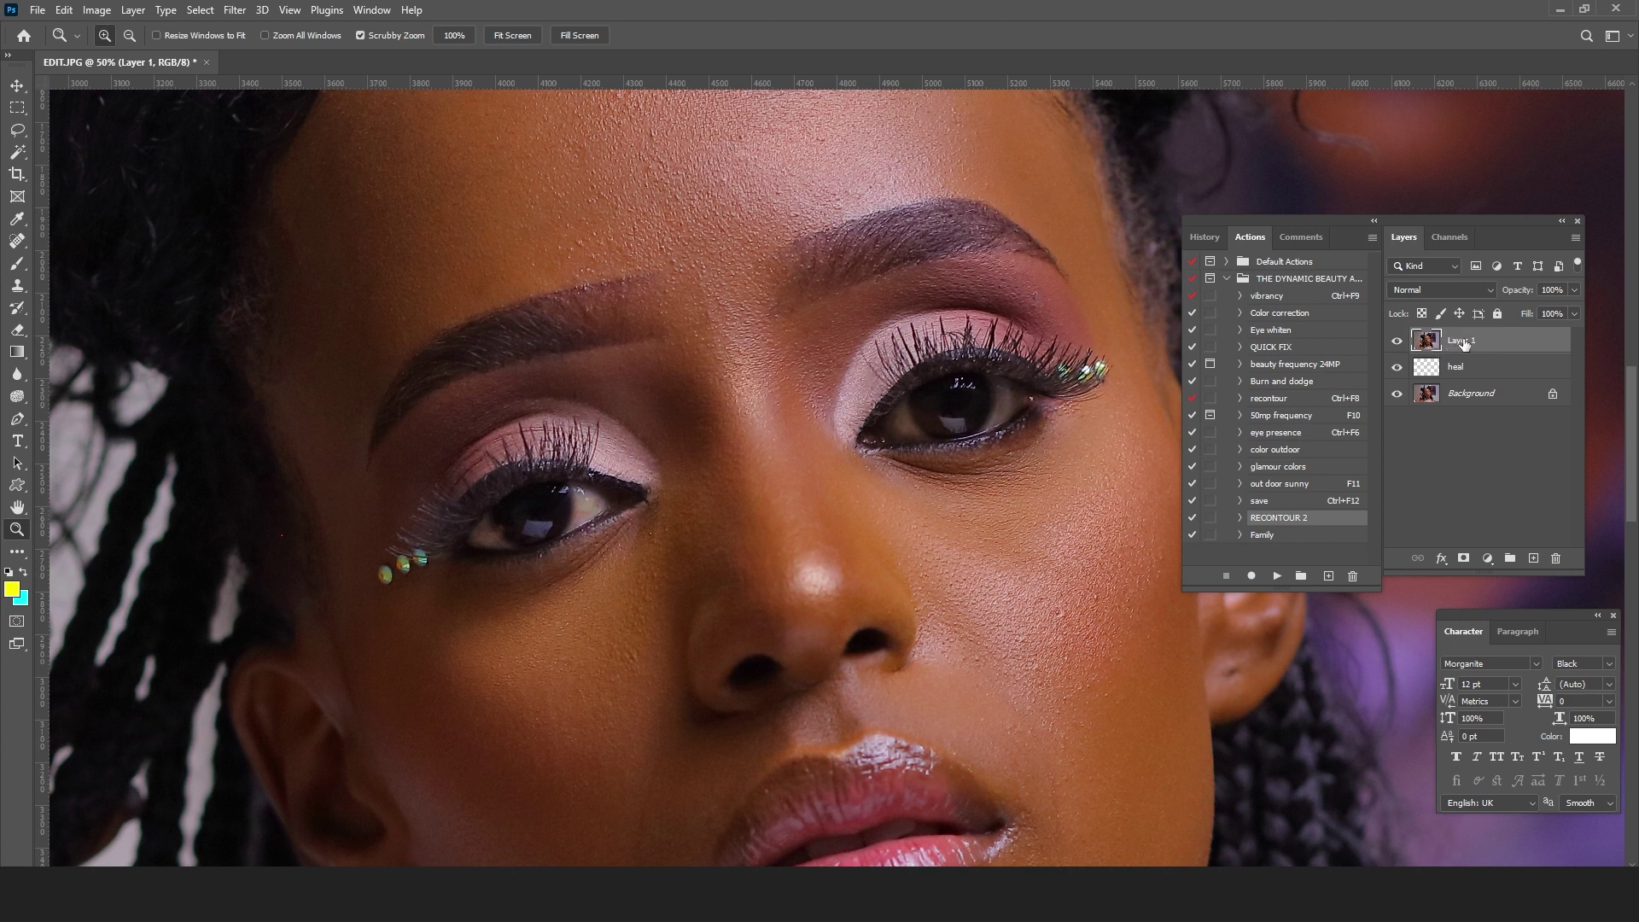
double_click(1463, 340)
type("f")
key("Return")
Step: Open the Retouch4me Frequency Separation filter for the FS layer and lower the mid frequency band to -60%
left_click(235, 12)
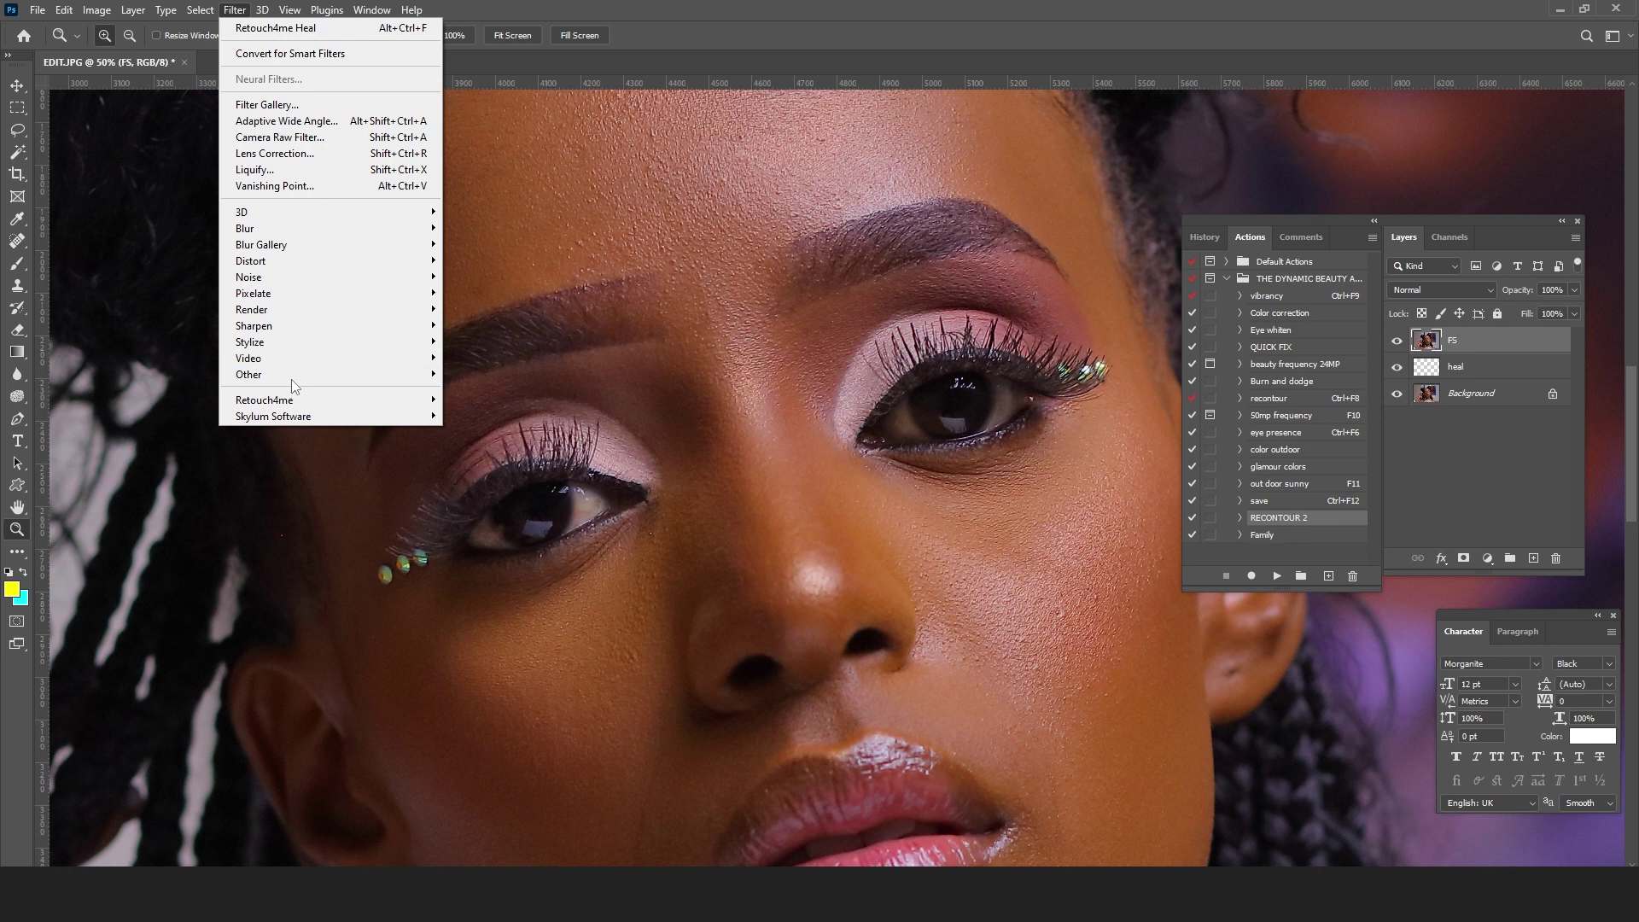
mouse_move(298, 399)
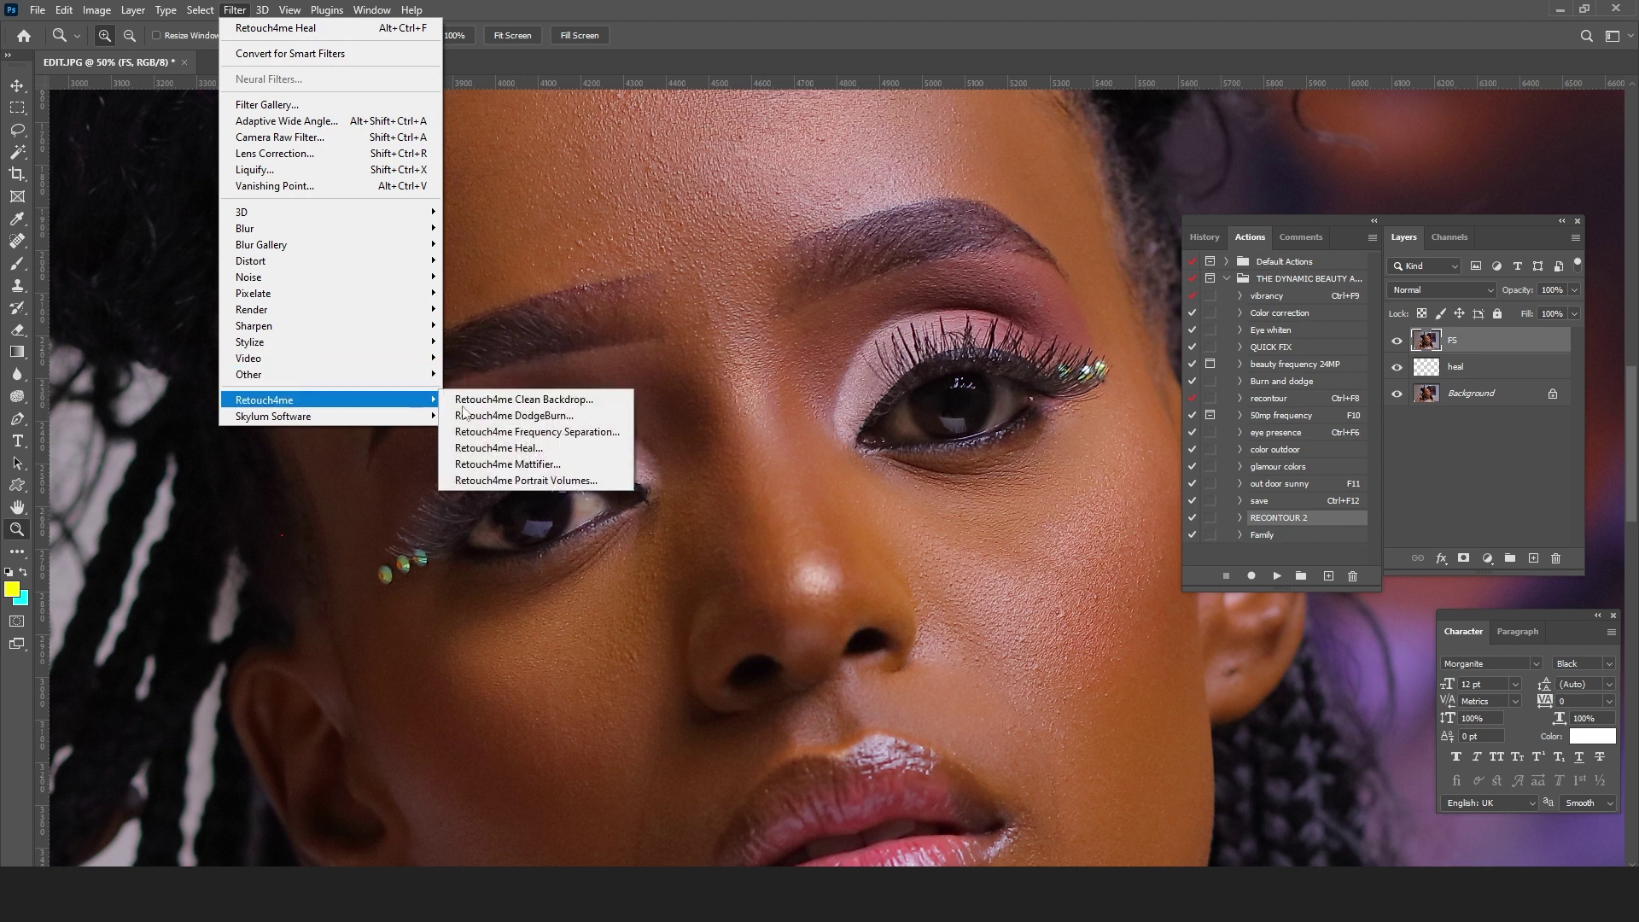
left_click(564, 433)
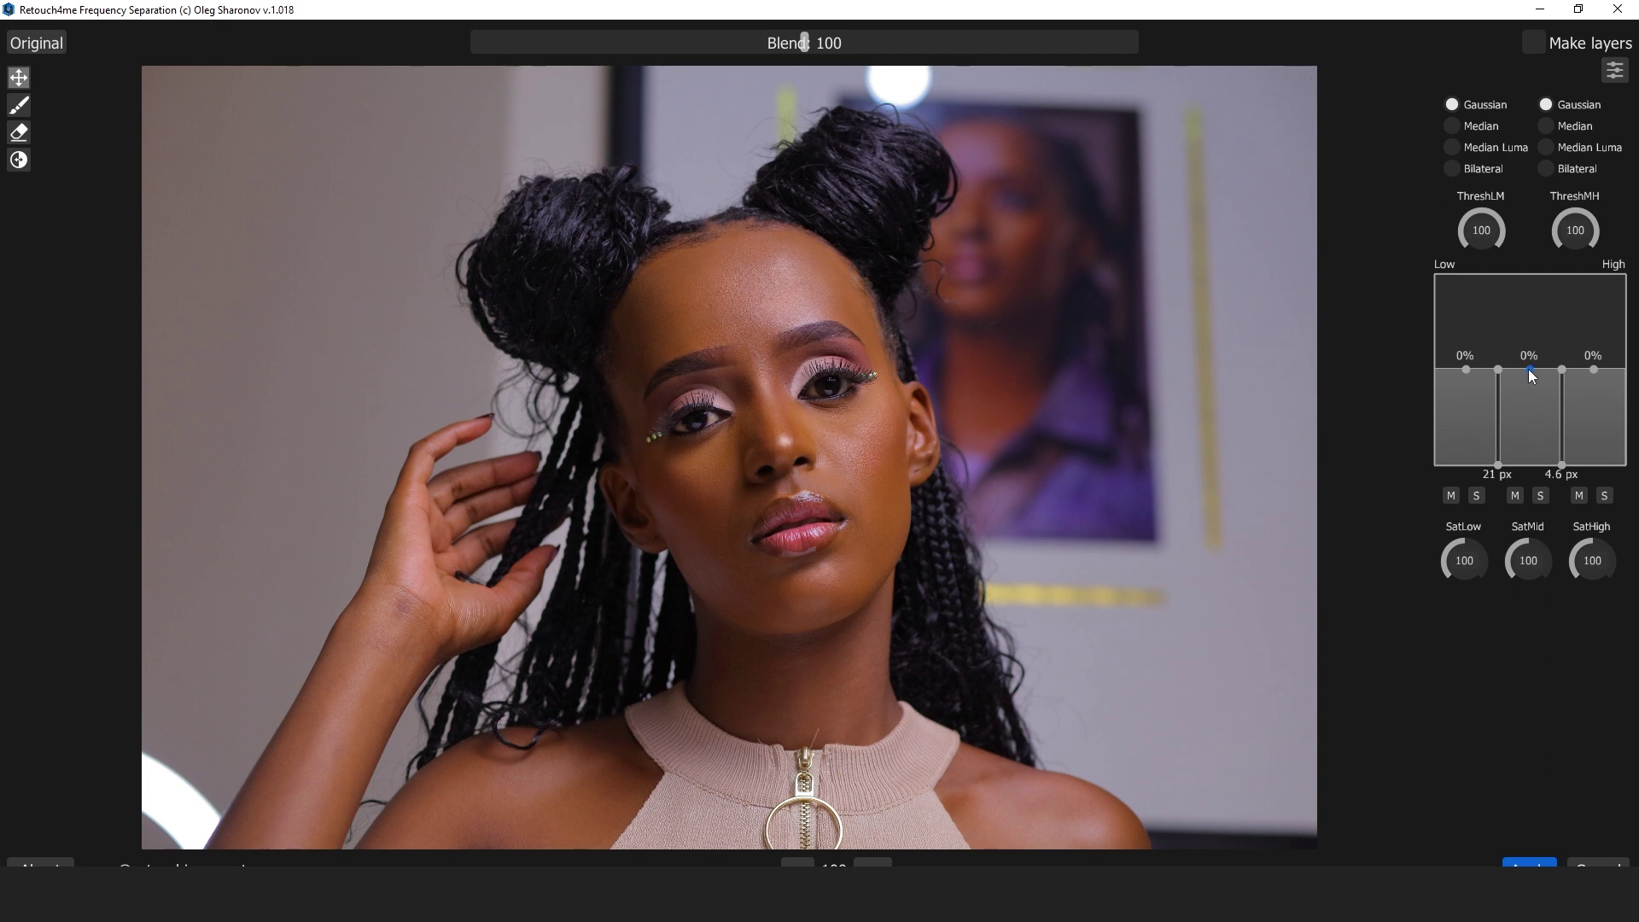
mouse_move(1530, 381)
left_mouse_down()
mouse_move(1531, 428)
mouse_move(1530, 396)
left_mouse_up()
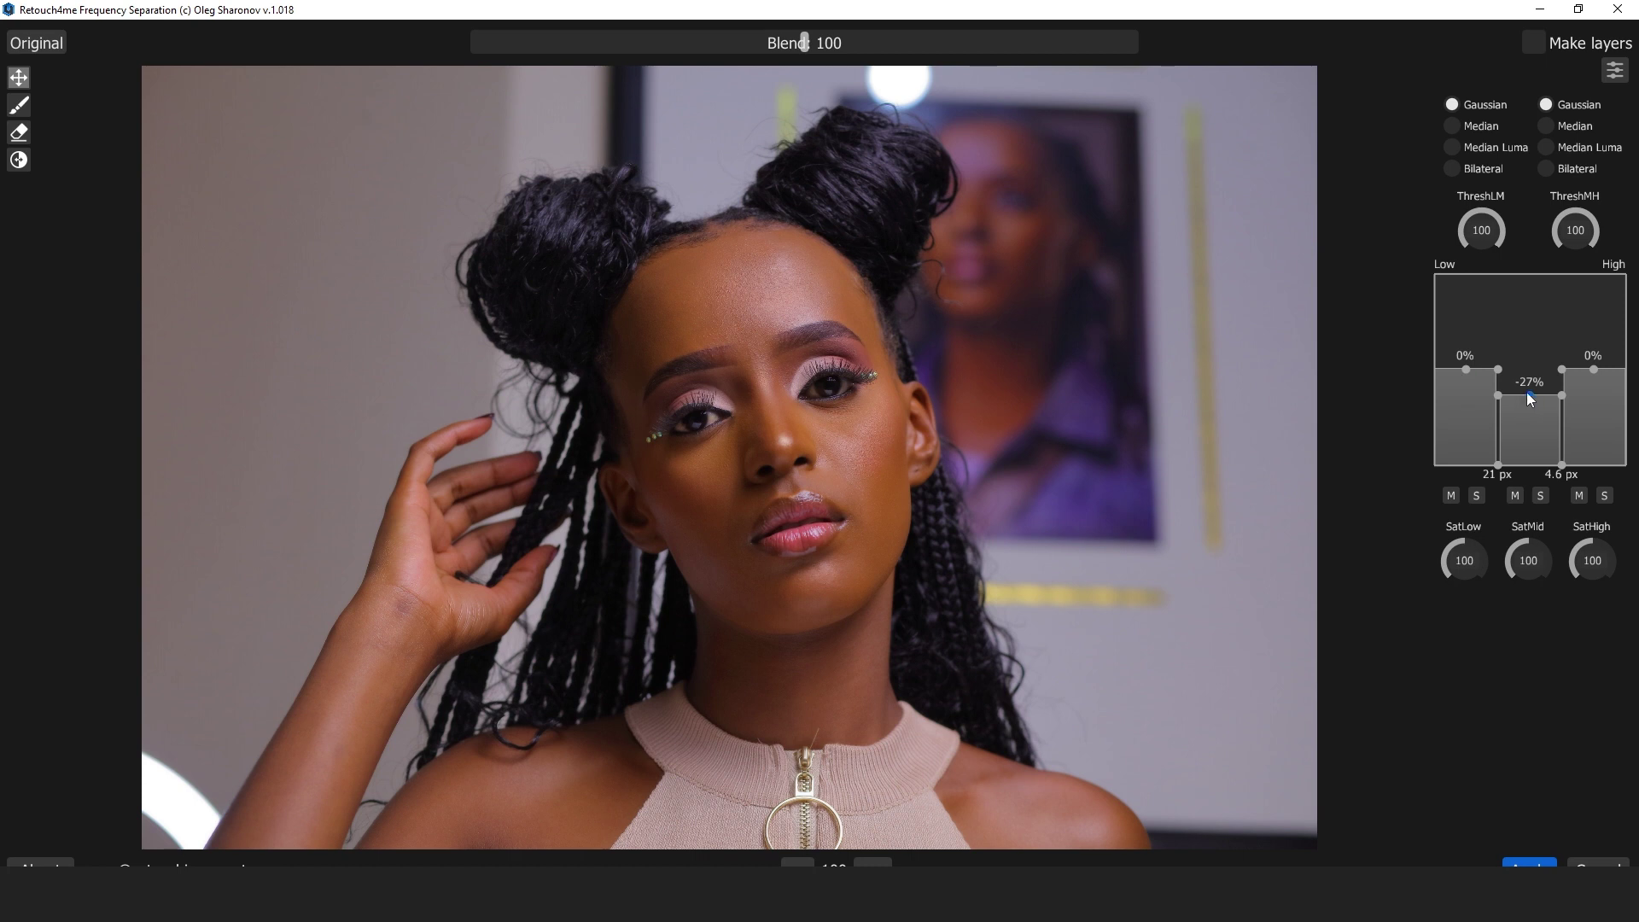
left_click_drag(1528, 399, 1537, 429)
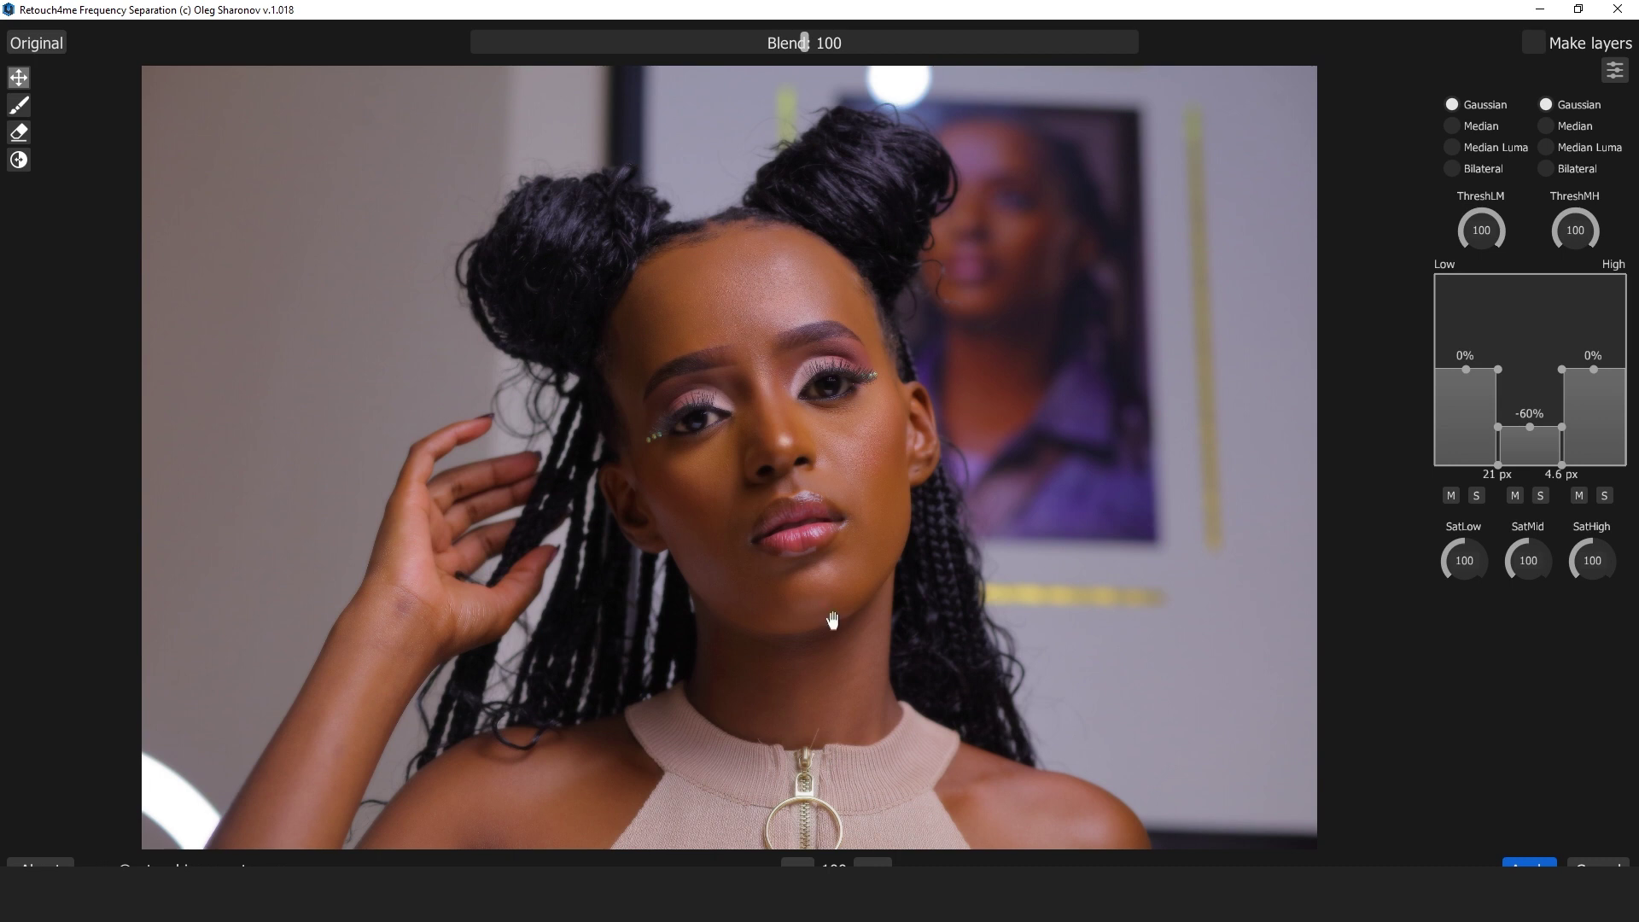
Step: Set the mid frequency band to -81% and the high frequency band to +39%, judging the effect on the enlarged face
left_click(873, 864)
left_click(873, 864)
left_click_drag(856, 183, 910, 356)
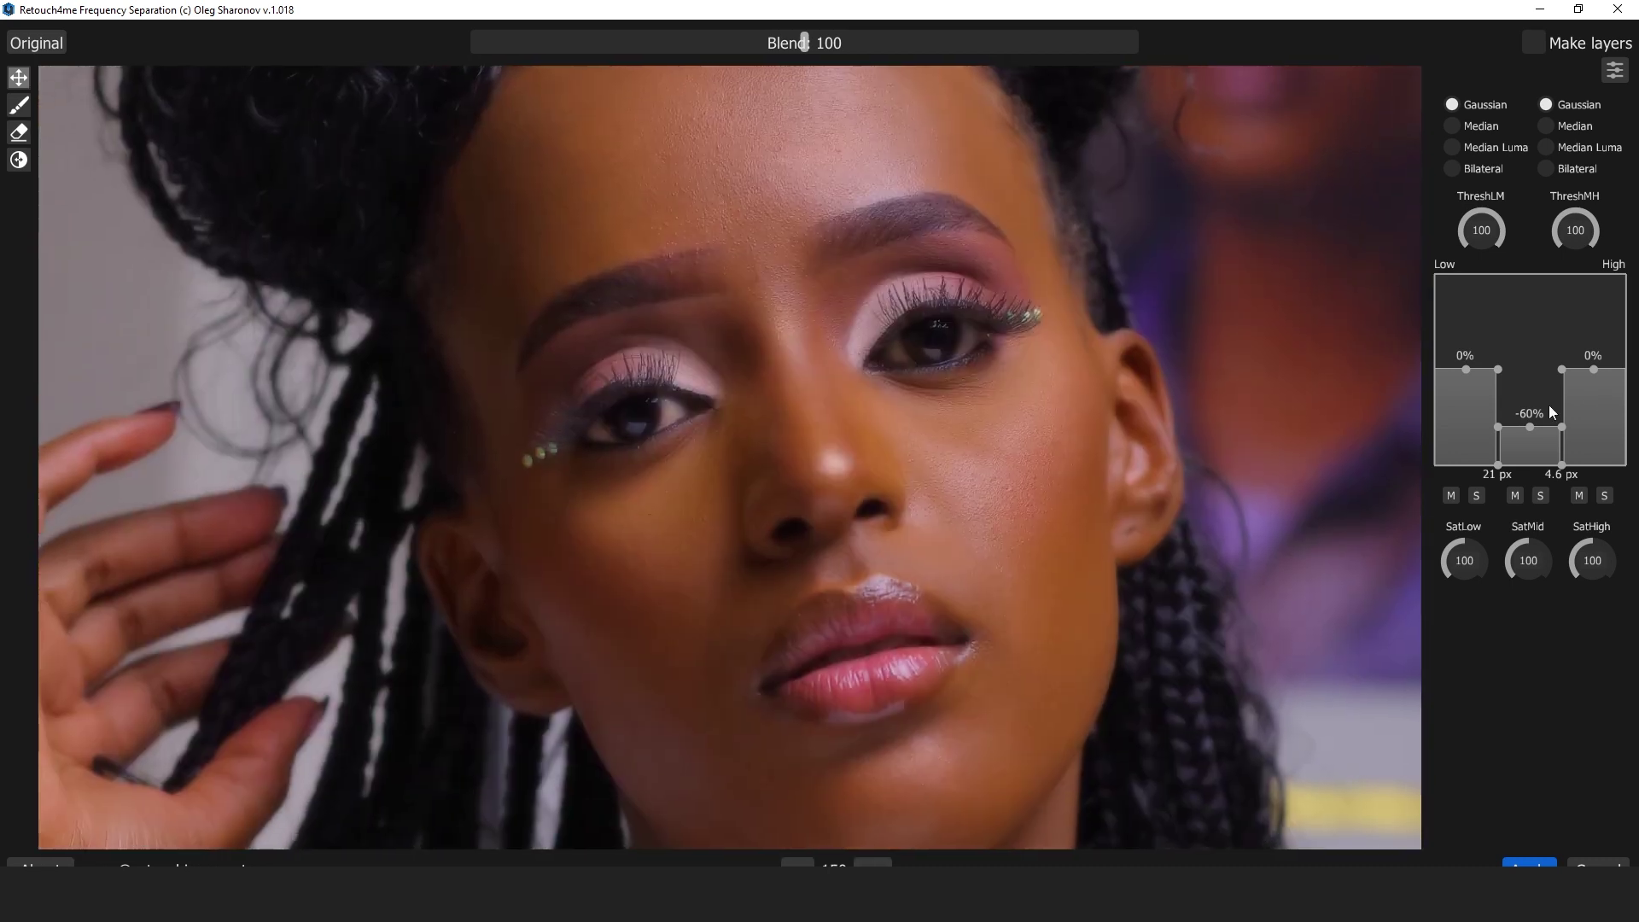
left_click_drag(1531, 426, 1534, 449)
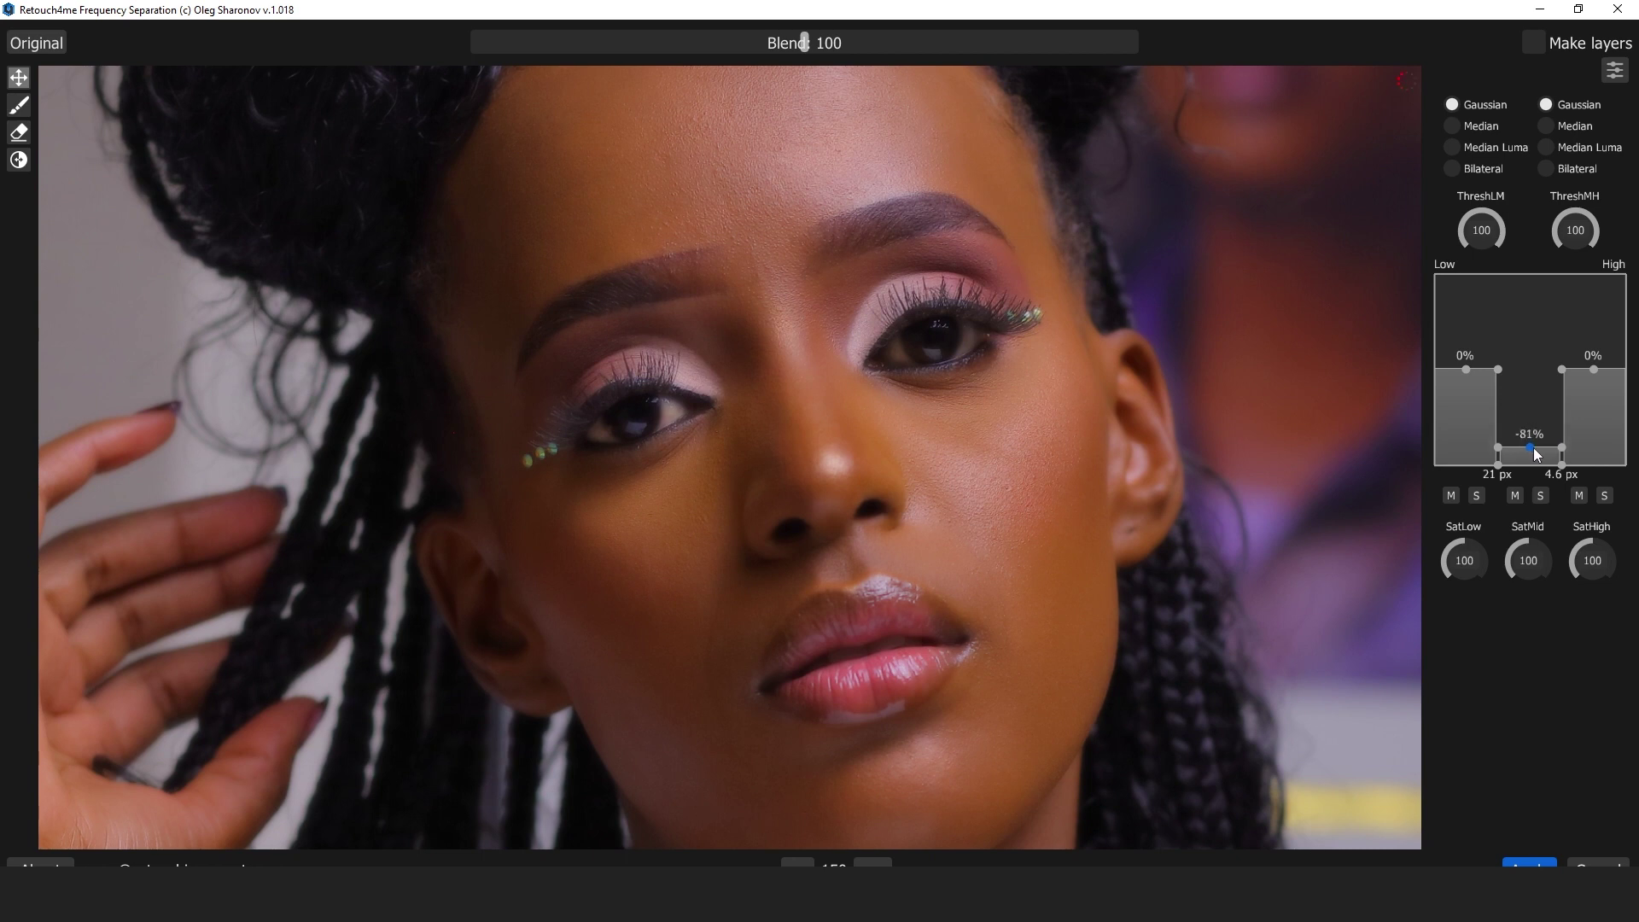
mouse_move(1594, 362)
left_mouse_down()
mouse_move(1591, 309)
mouse_move(1594, 383)
left_mouse_up()
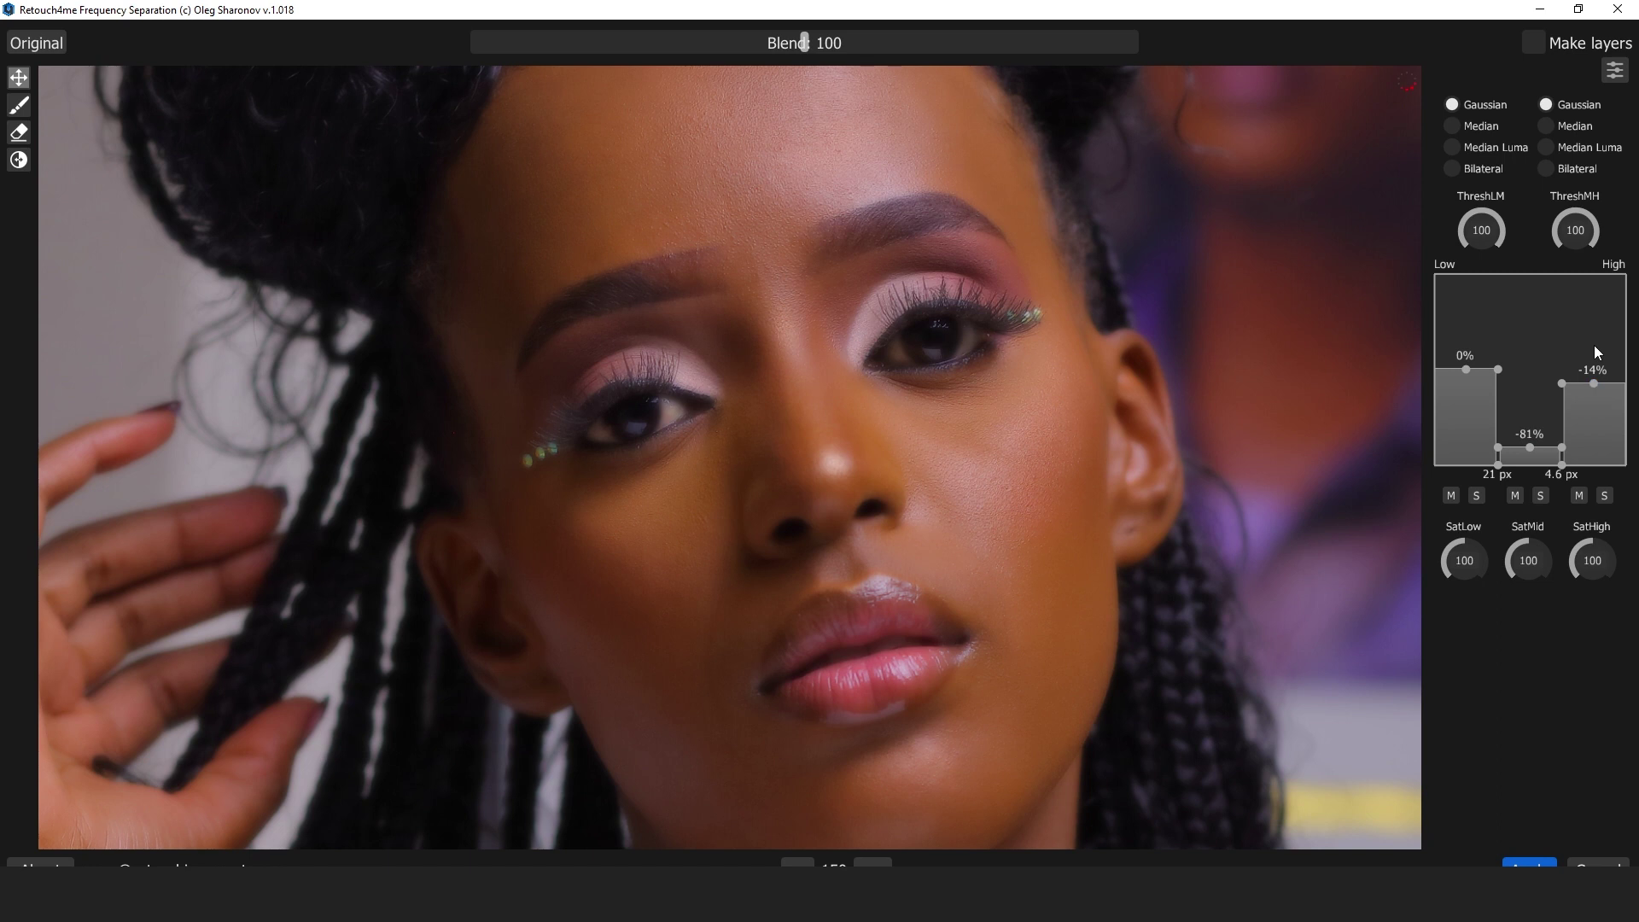
left_click_drag(1594, 381, 1594, 332)
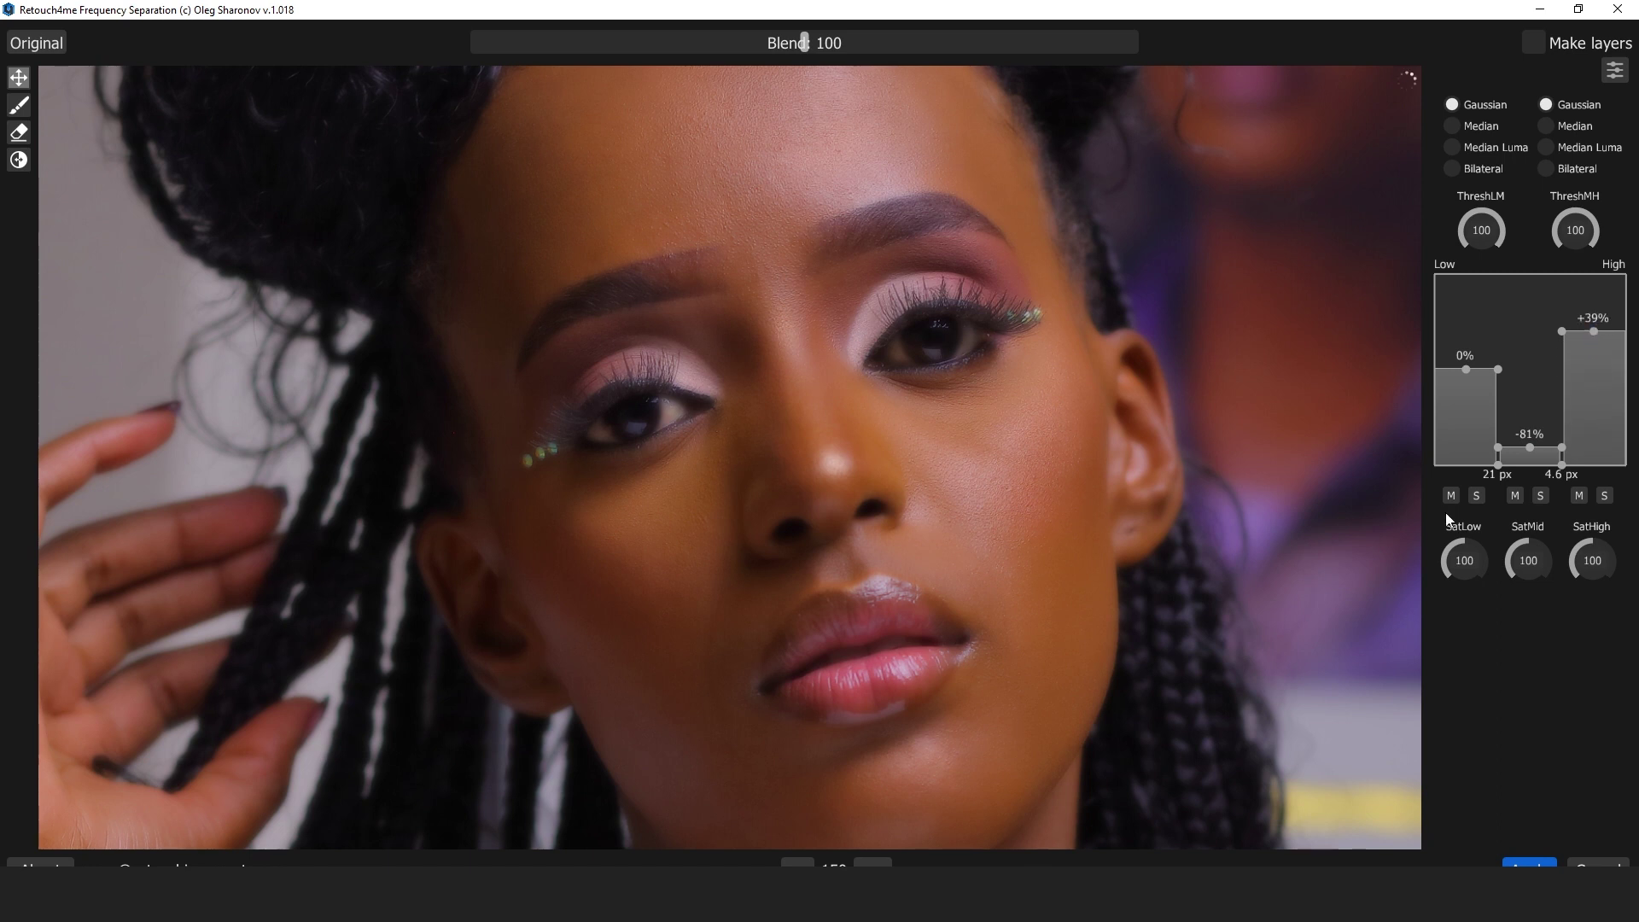
Step: Set the split radius between the low and mid frequencies to 41 px and dismiss the storage notification
left_click_drag(1499, 464, 1486, 466)
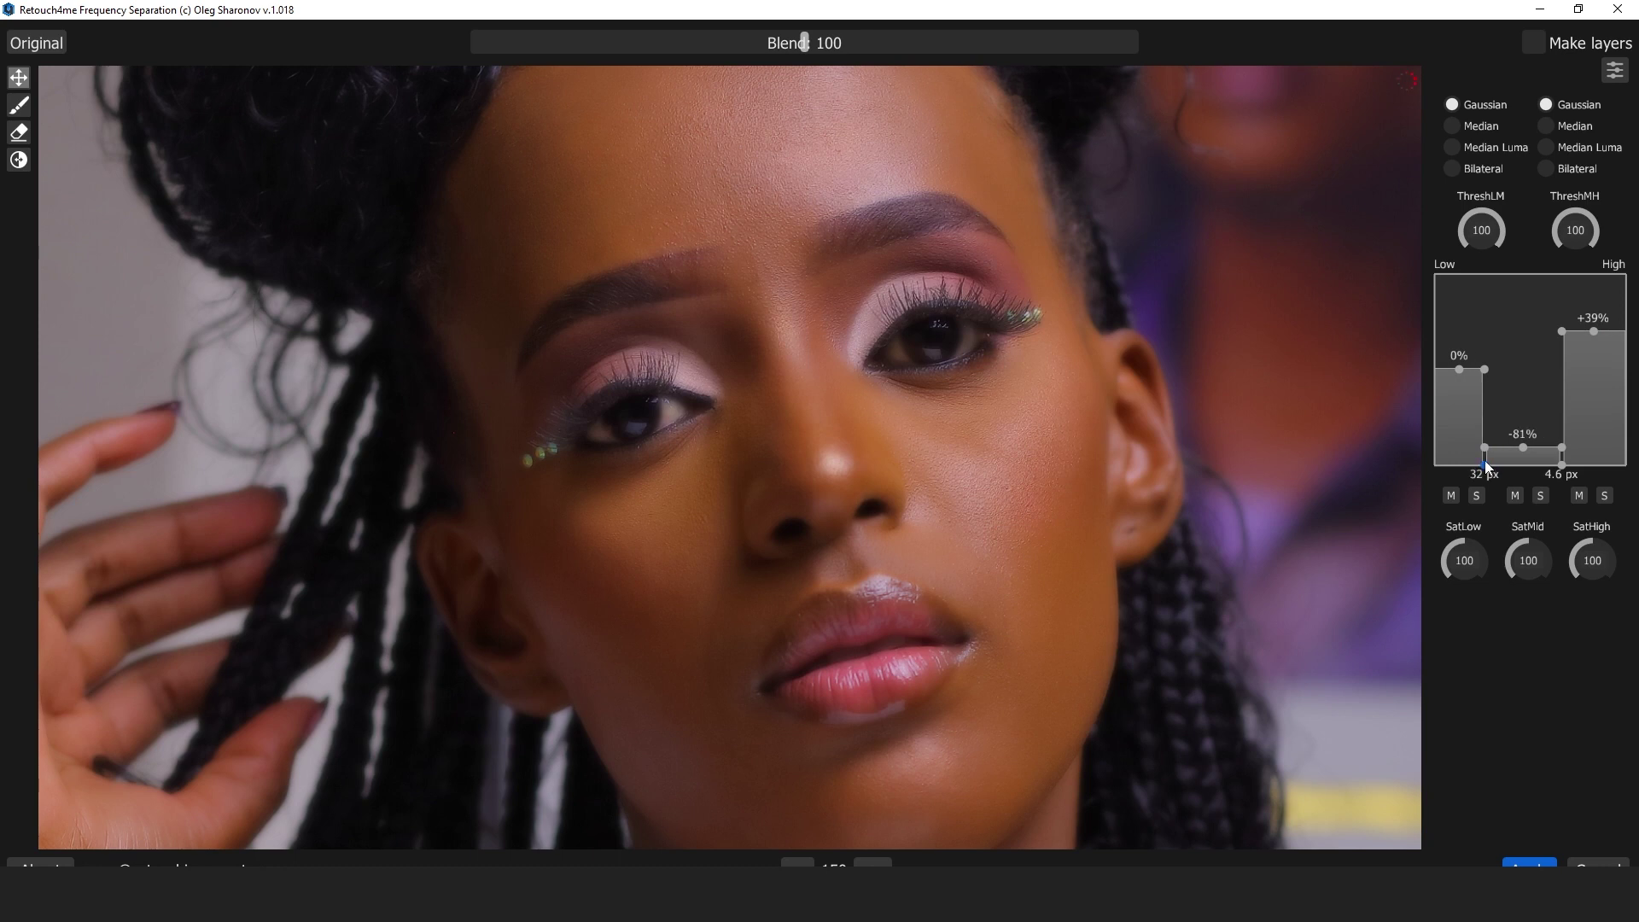
left_click_drag(1485, 465, 1476, 463)
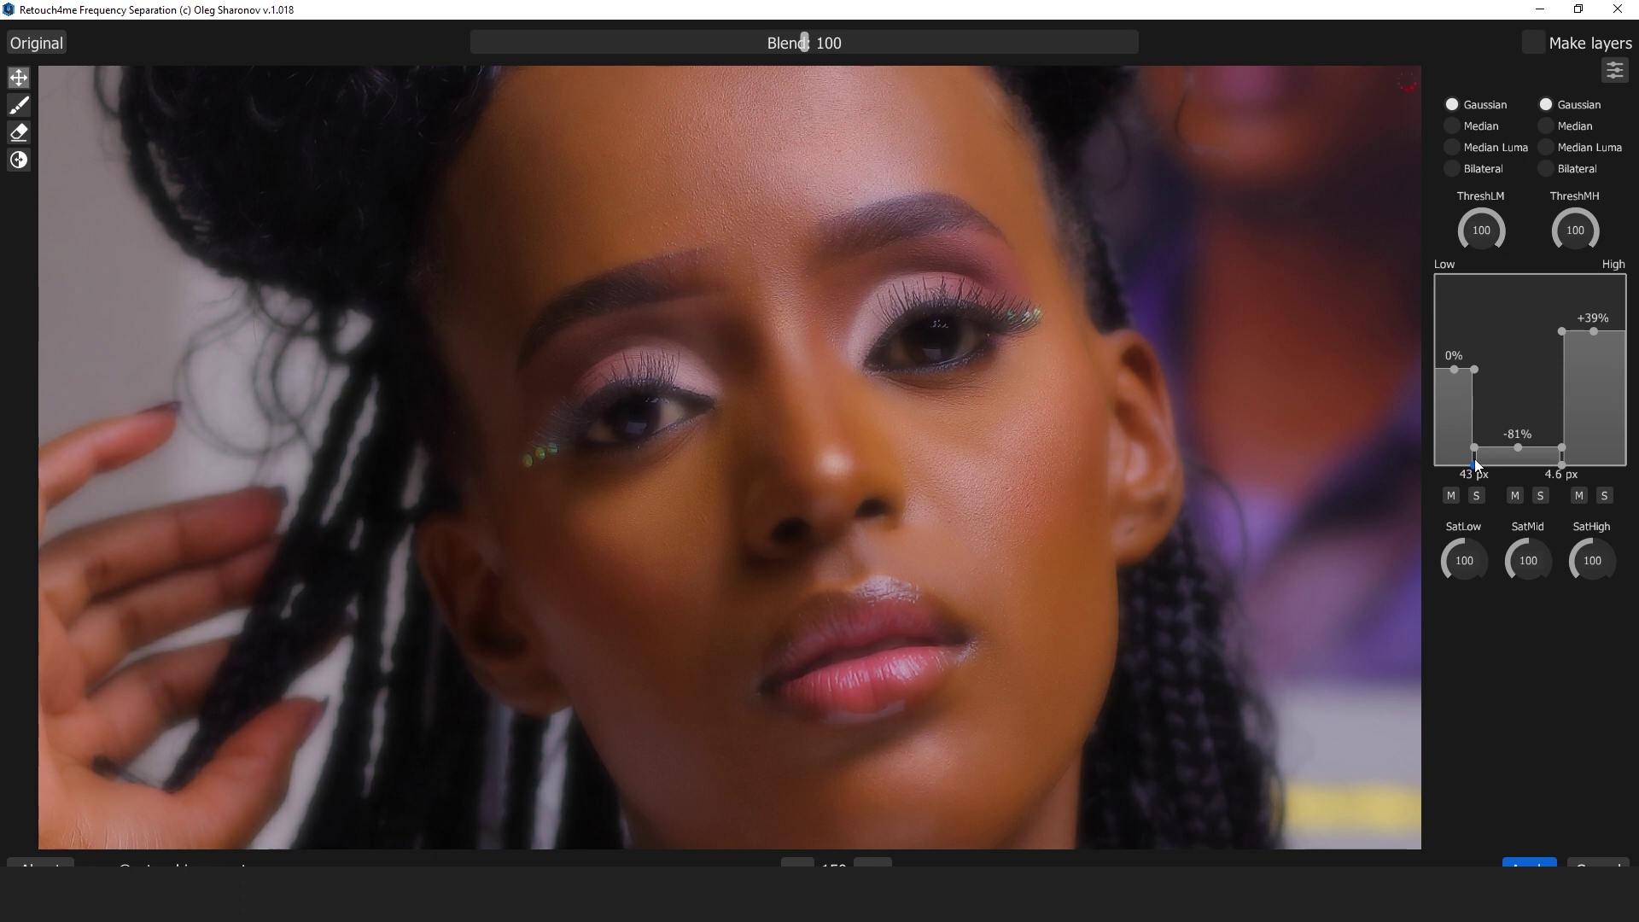
left_click_drag(1475, 465, 1477, 466)
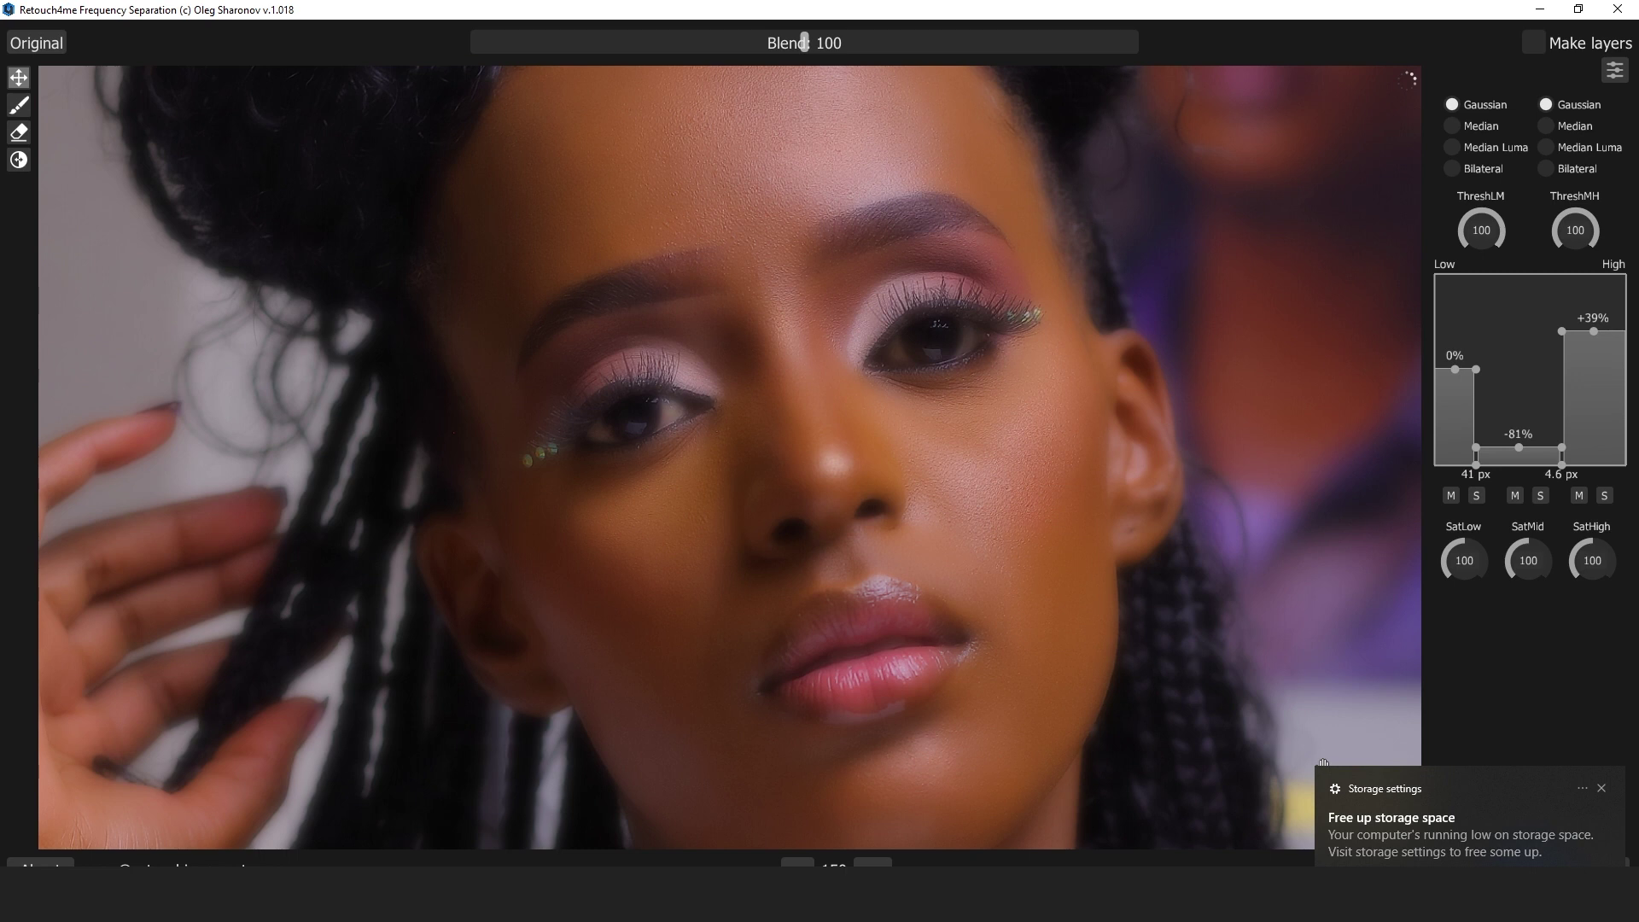
left_click(1602, 789)
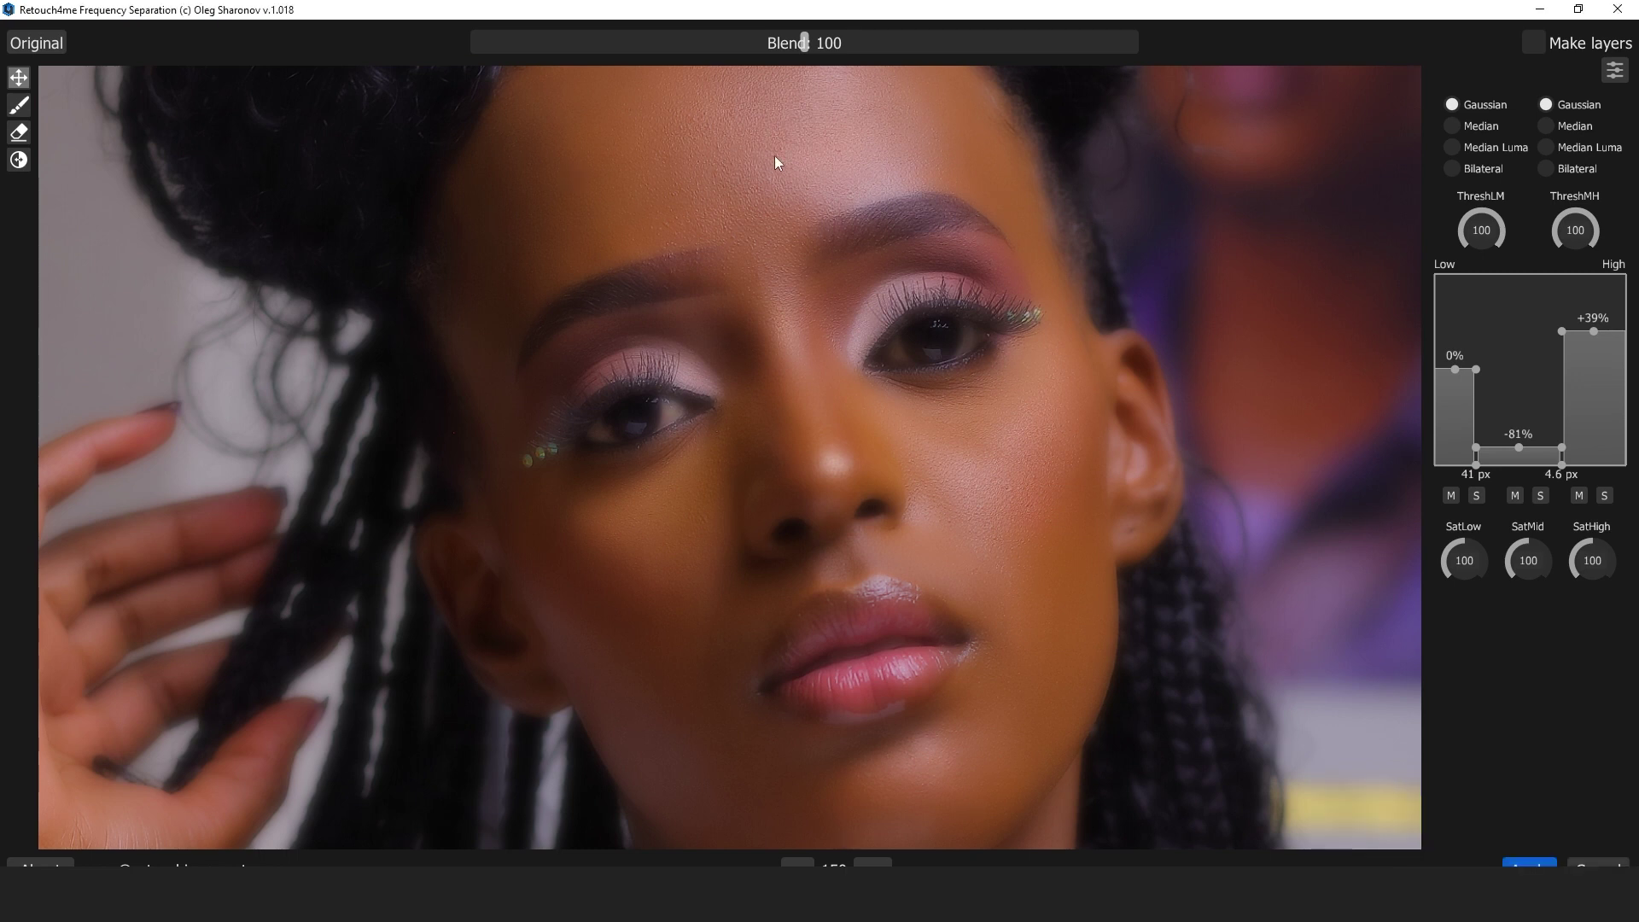
Step: Set Blend to 112 and the mid band to -65%, enable Make layers and apply the frequency separation
left_click(832, 50)
left_click(843, 43)
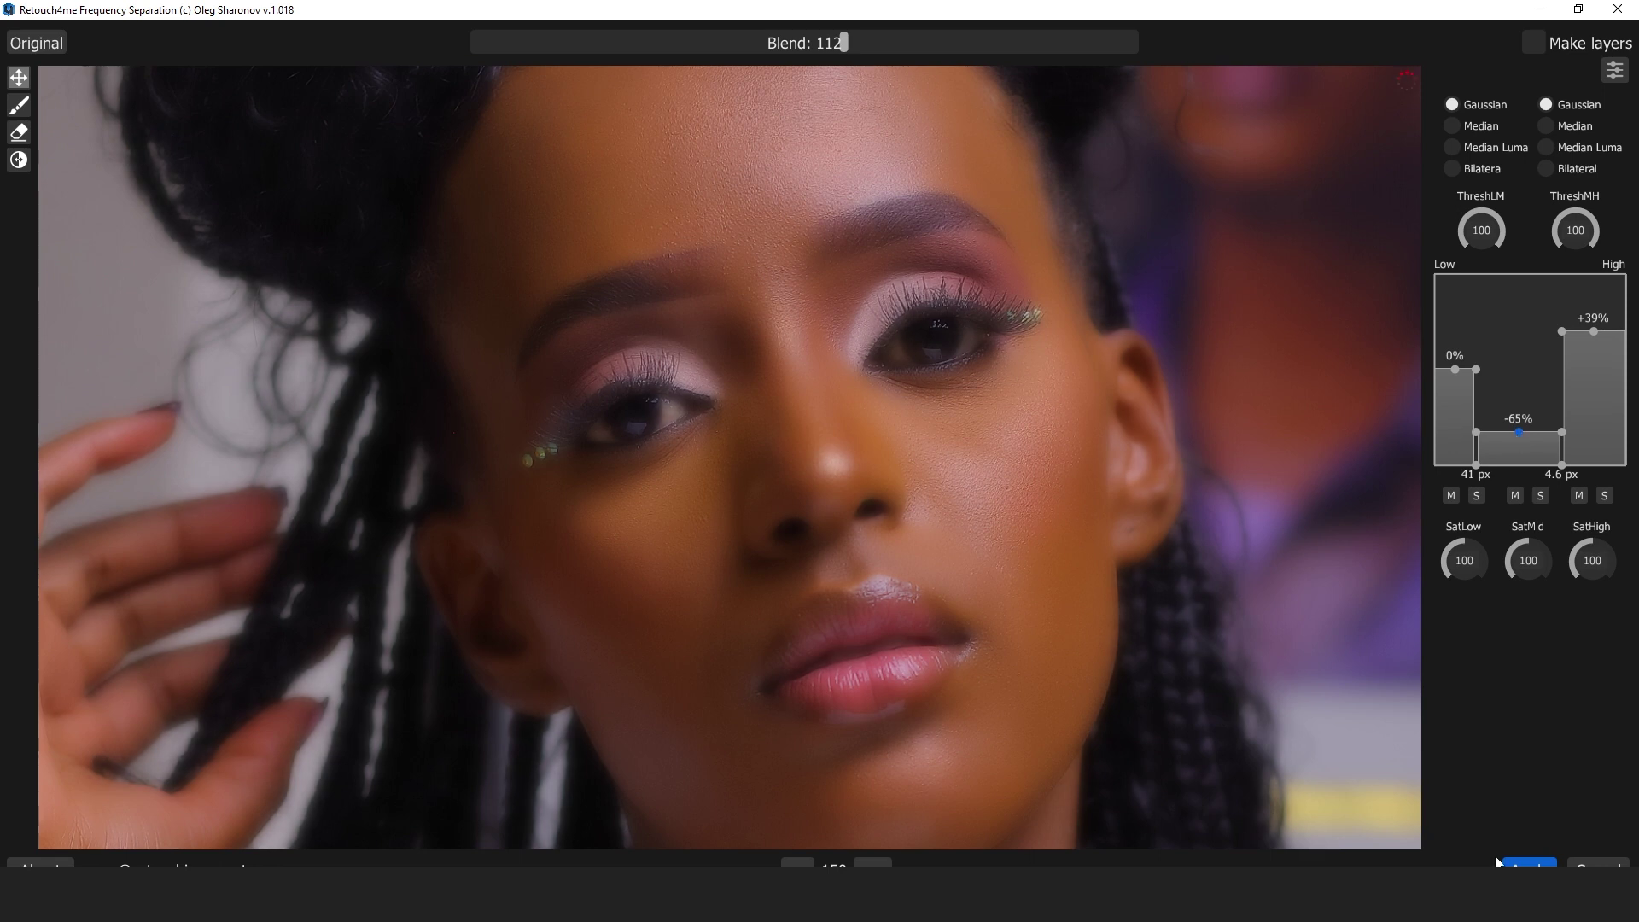
left_click(1530, 866)
left_click(1534, 41)
left_click(1530, 864)
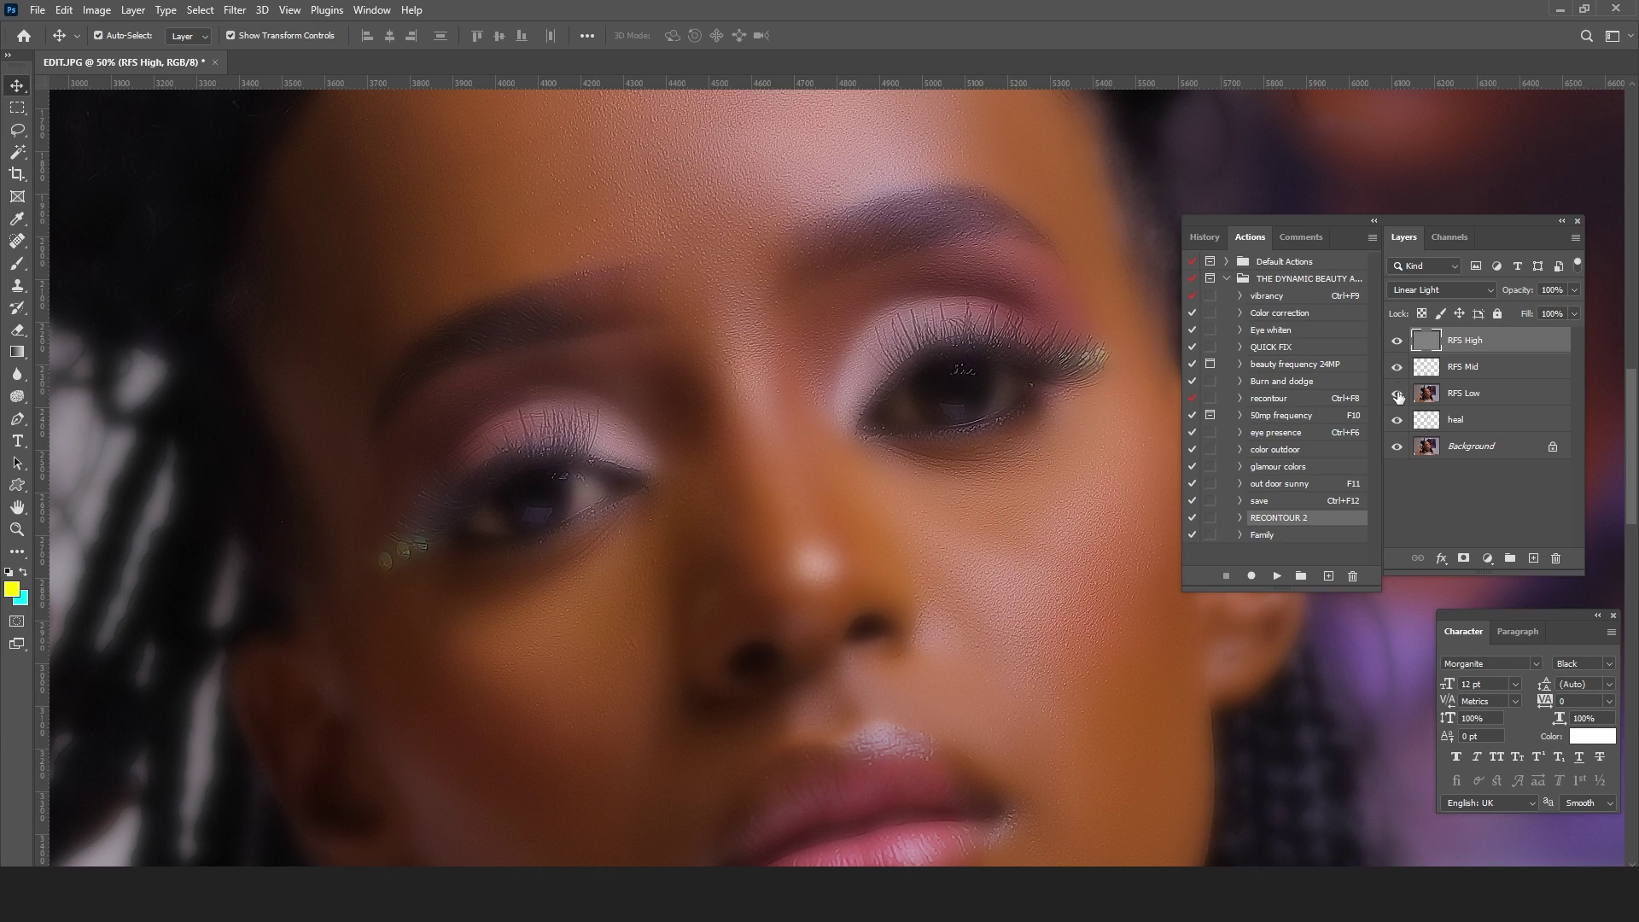
Step: Add a layer mask to the RFS Low layer and invert it to black
left_click(1397, 394)
left_click(1397, 395)
left_click(1467, 396)
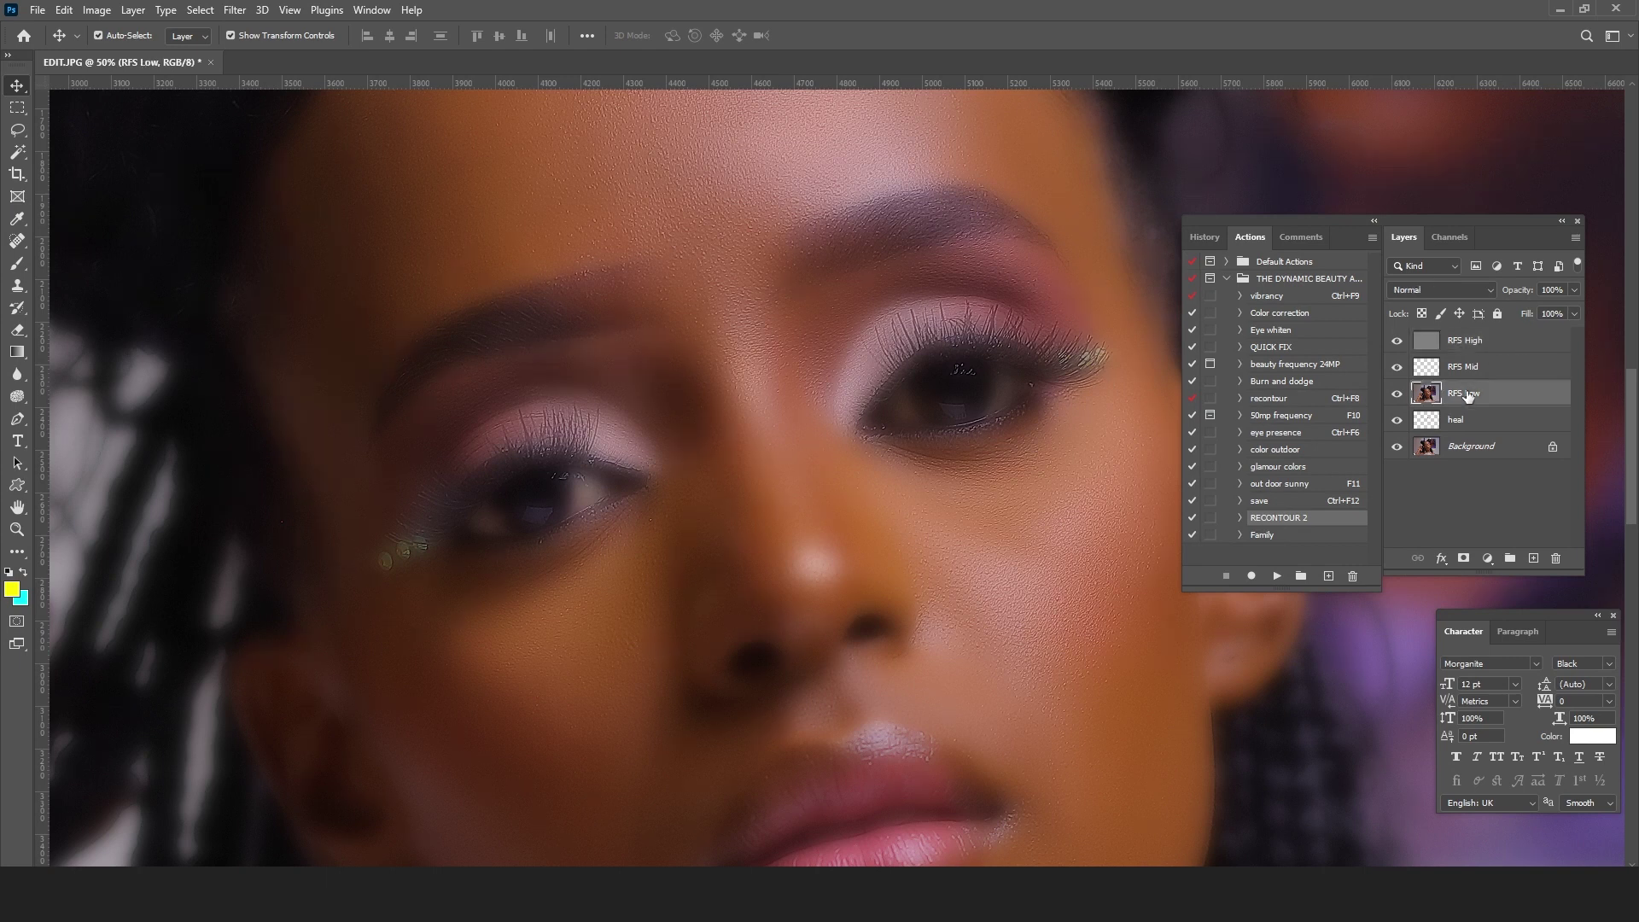
left_click(1463, 559)
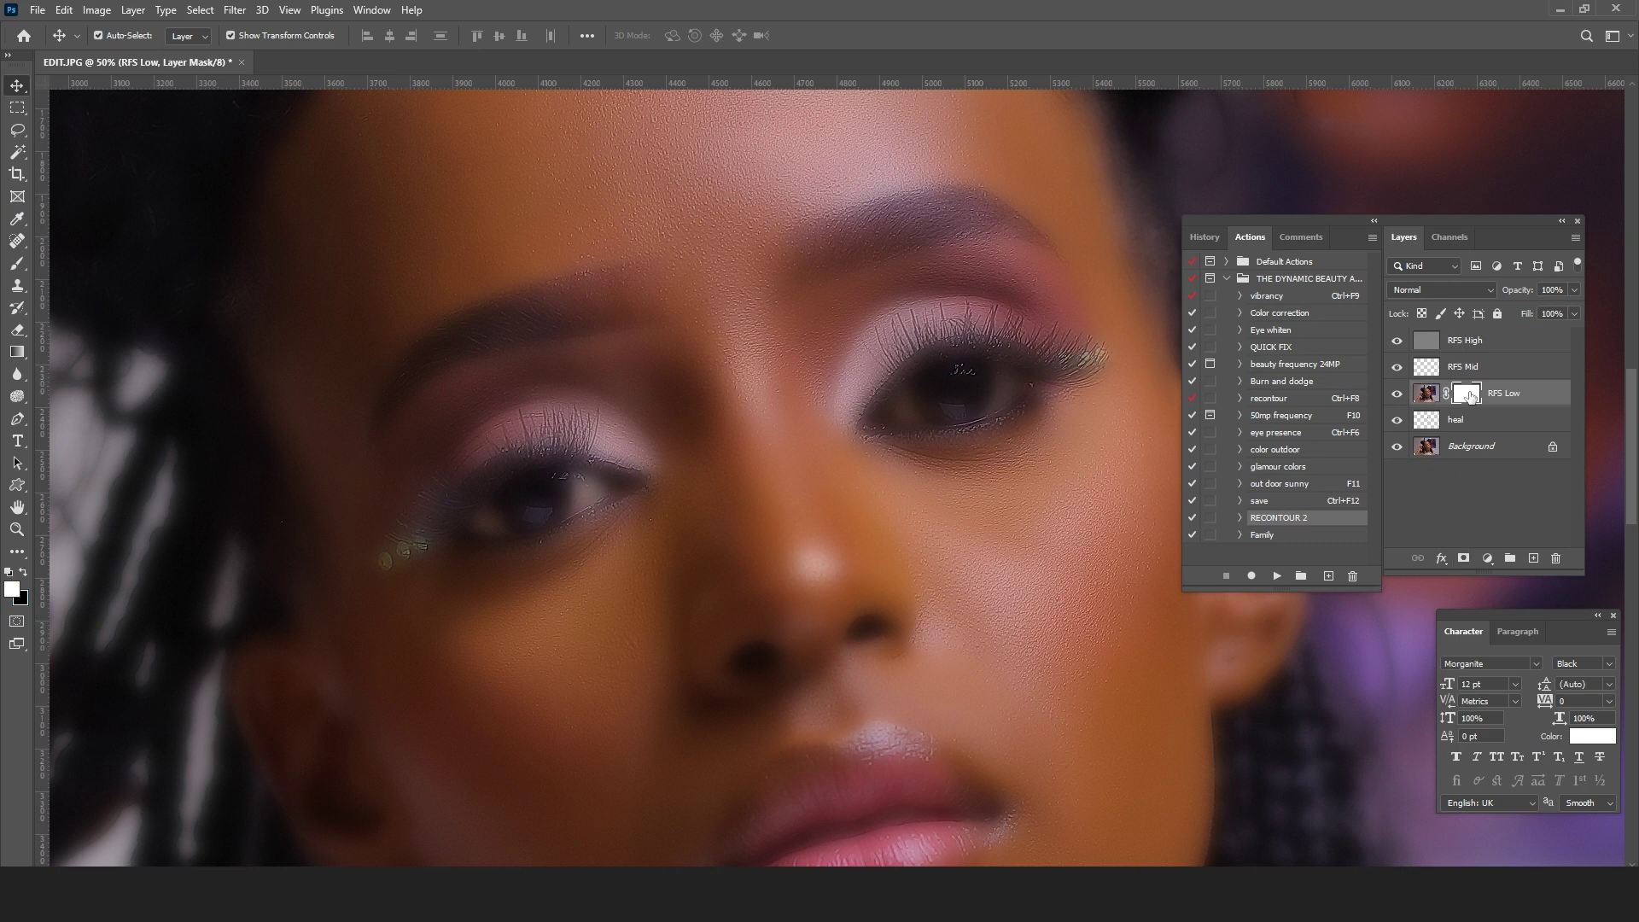
key("ctrl+i")
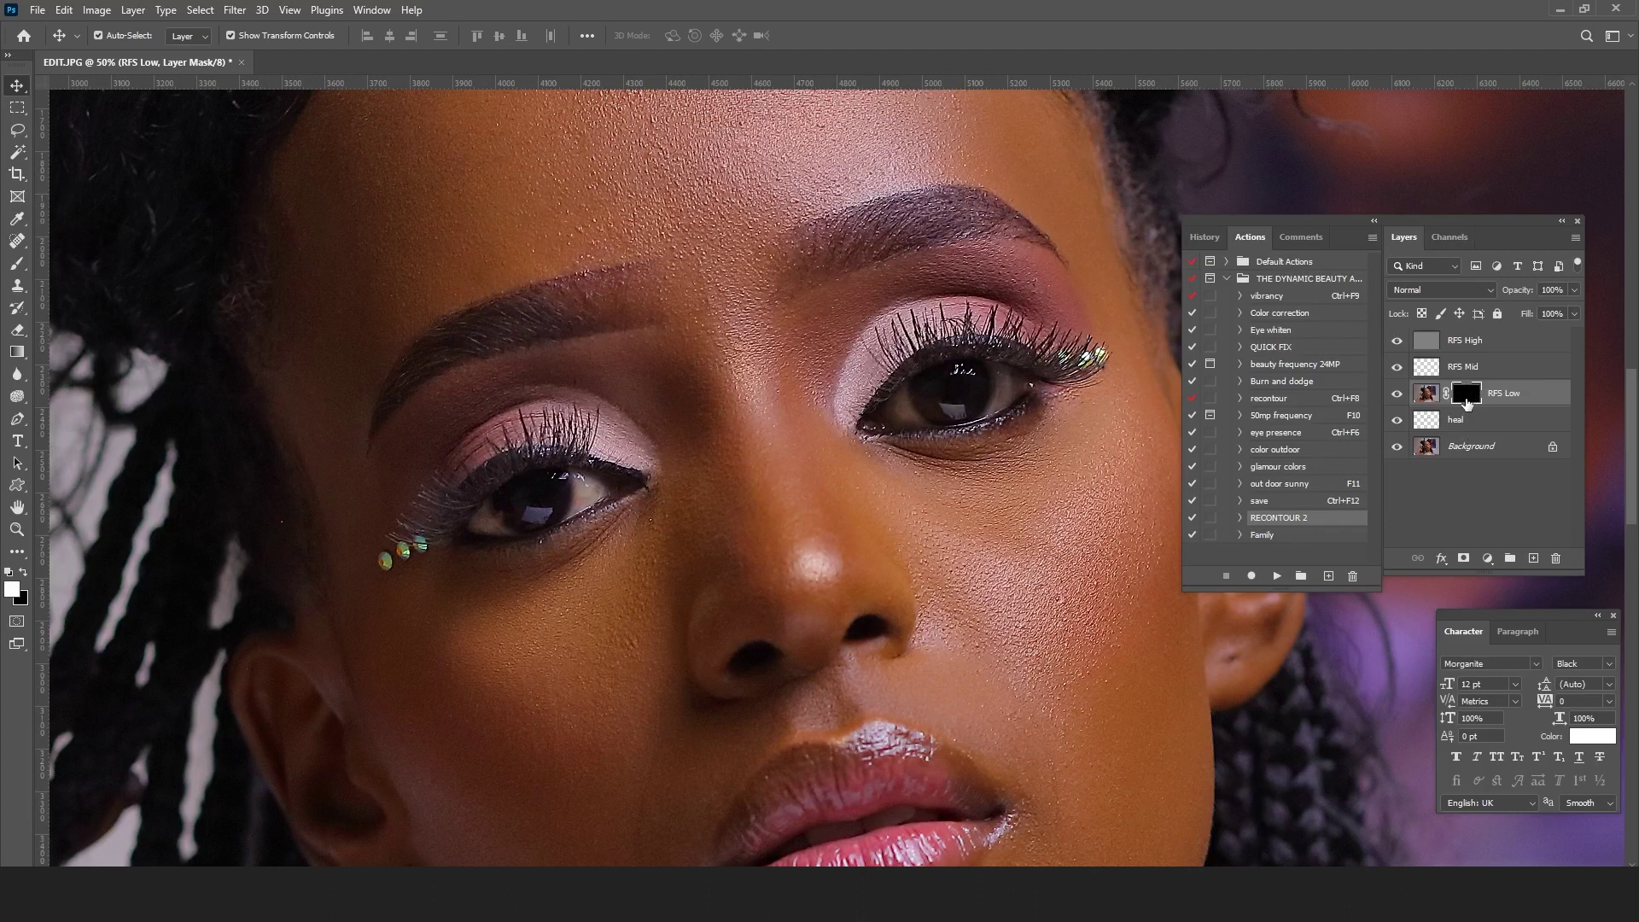
Step: Paint white on the RFS Low mask with a 417 px soft brush over the nose, cheeks and chin
left_click_drag(740, 459, 715, 384)
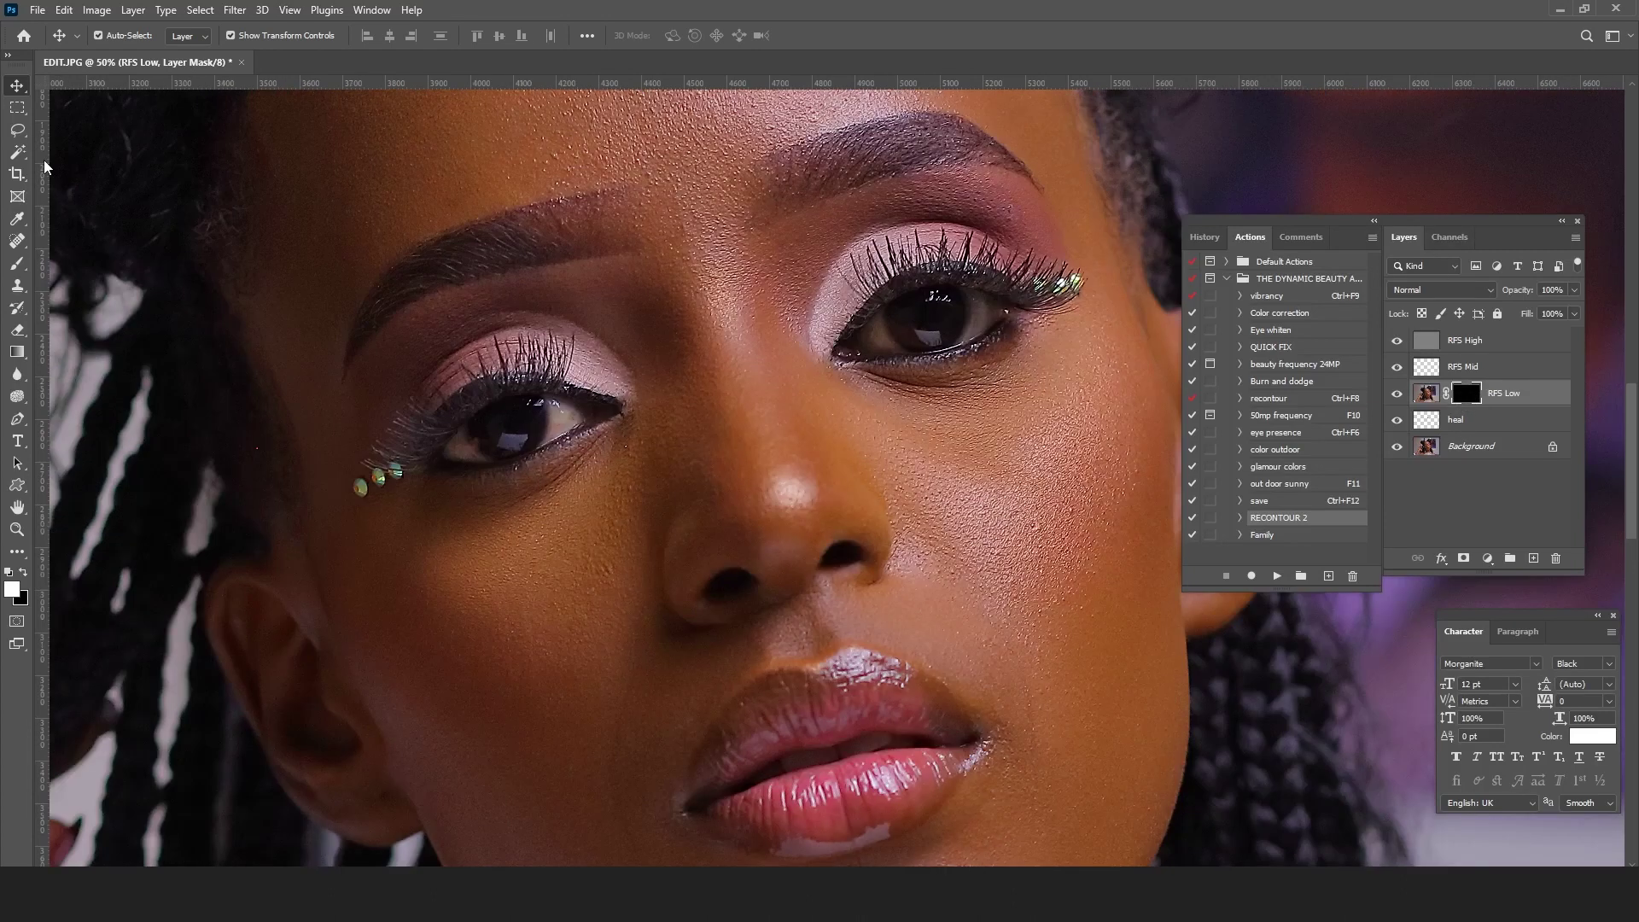
left_click(30, 263)
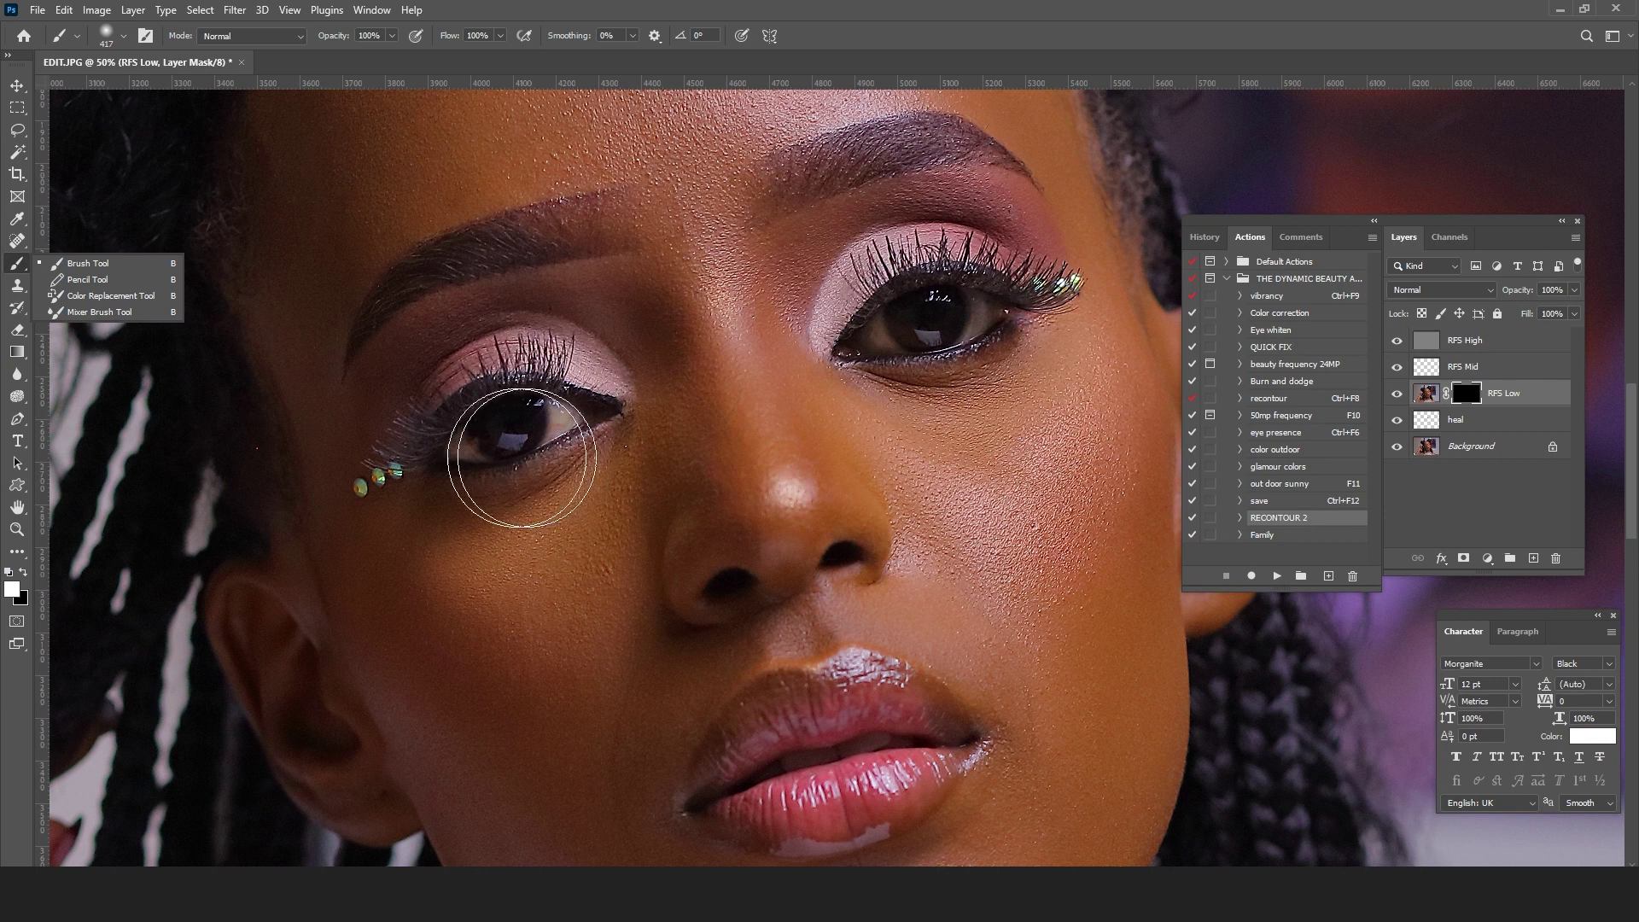
left_click(614, 529)
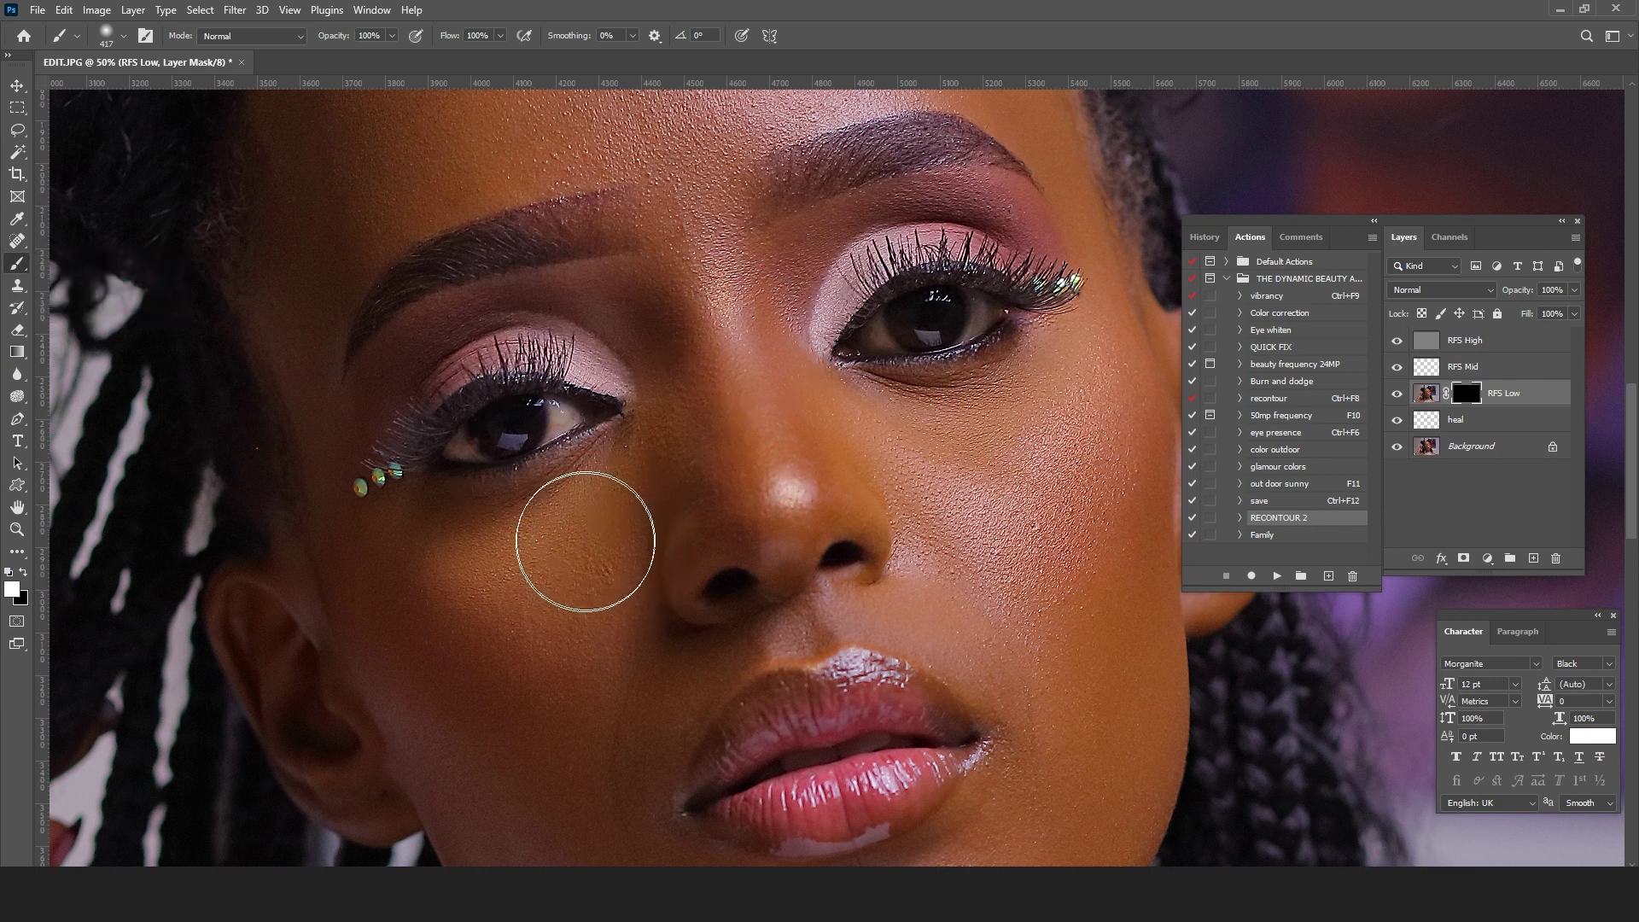
mouse_move(695, 428)
left_mouse_down()
mouse_move(710, 343)
mouse_move(764, 465)
left_mouse_up()
left_click_drag(940, 490, 725, 398)
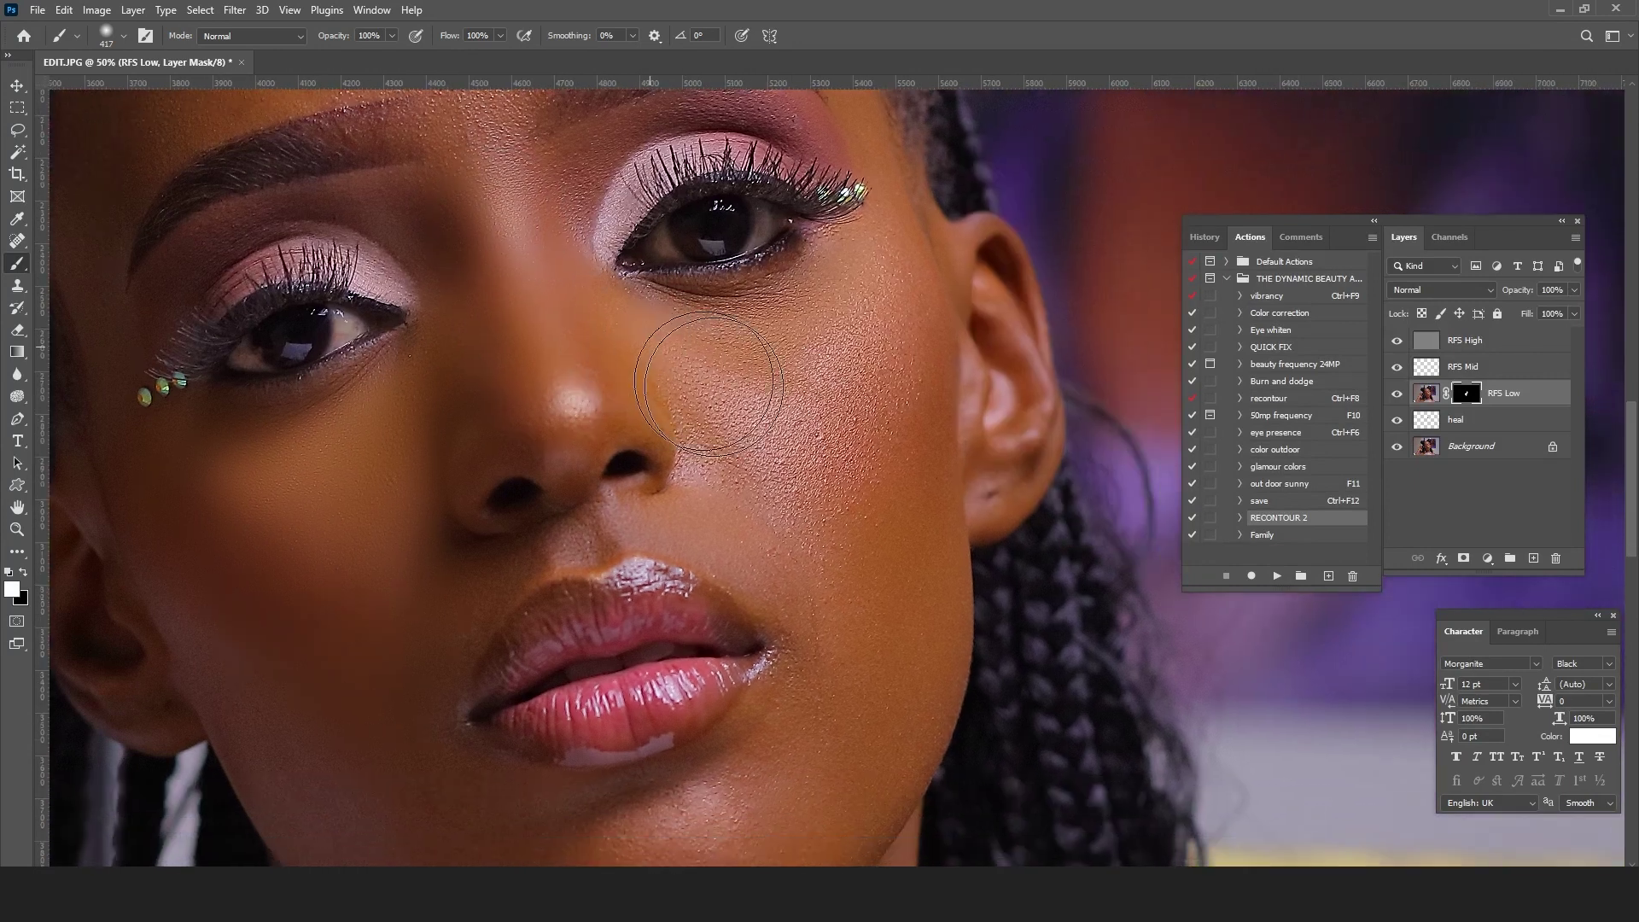
mouse_move(798, 552)
left_mouse_down()
mouse_move(716, 474)
mouse_move(796, 456)
left_mouse_up()
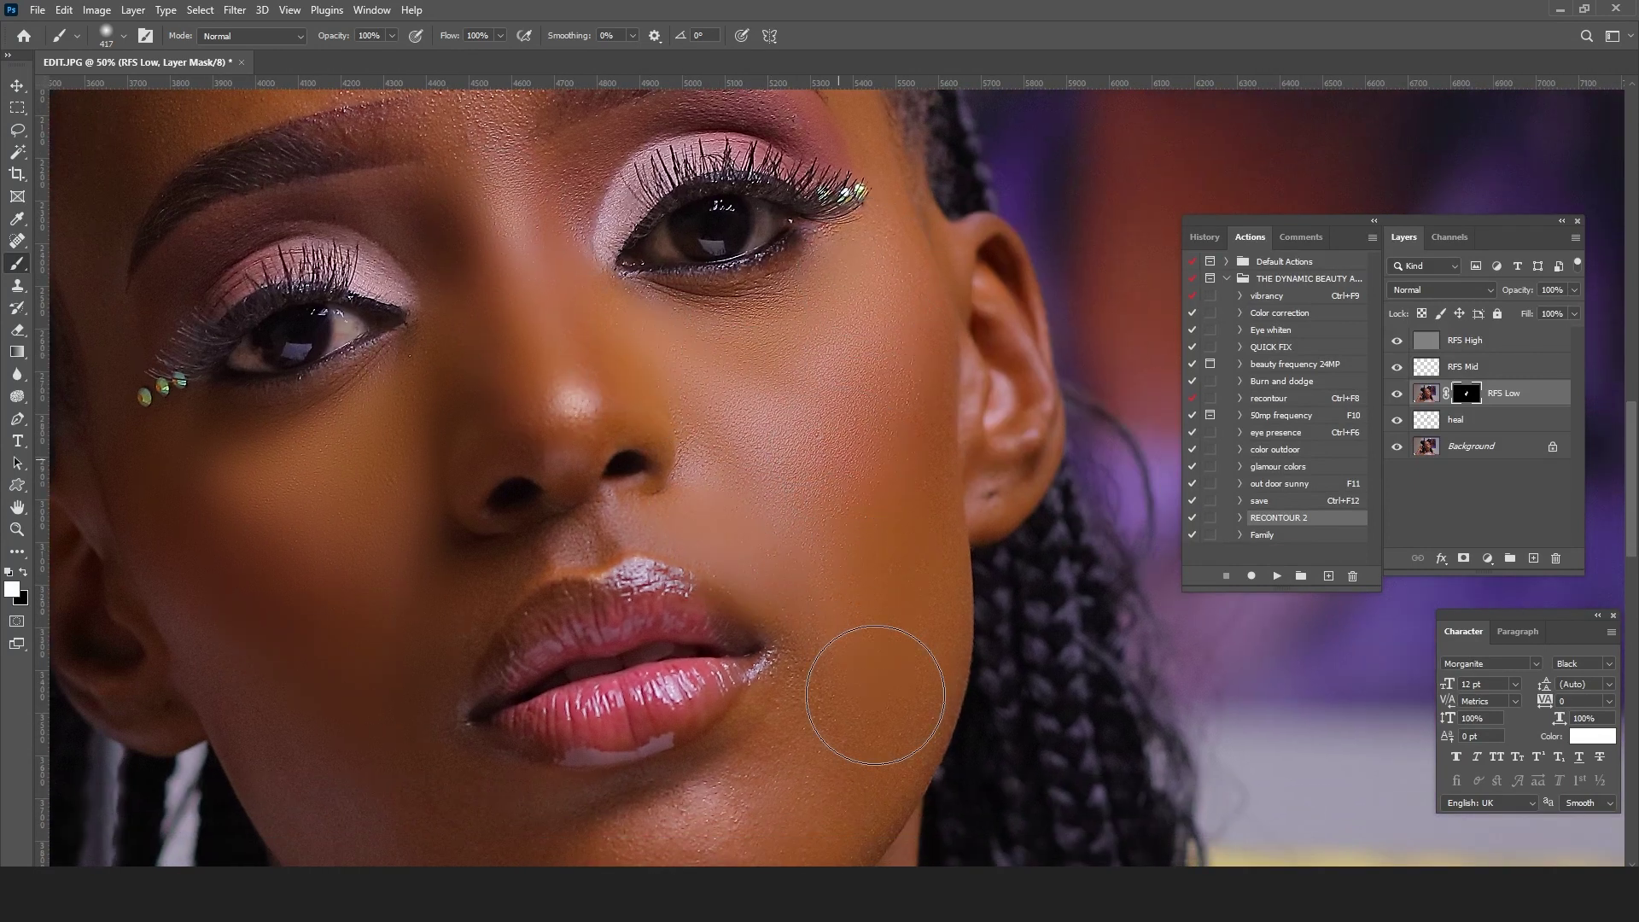
left_click_drag(827, 632, 856, 461)
mouse_move(811, 574)
left_mouse_down()
mouse_move(672, 679)
mouse_move(467, 671)
mouse_move(516, 706)
mouse_move(677, 681)
mouse_move(367, 575)
mouse_move(369, 655)
mouse_move(305, 578)
left_mouse_up()
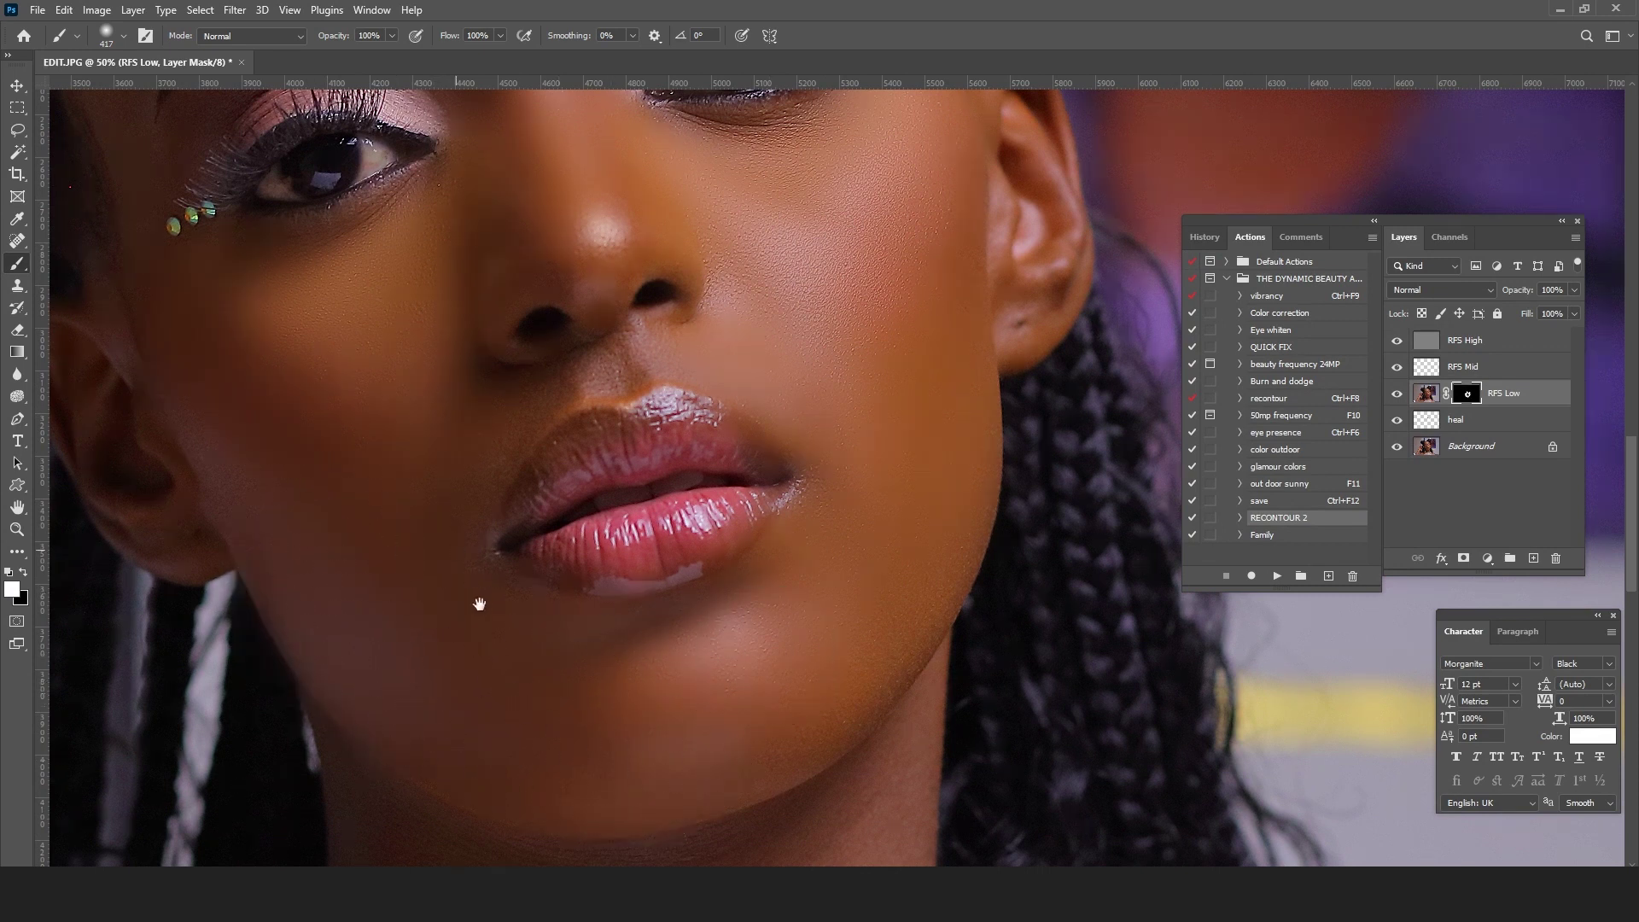
Step: Reduce the brush to 177 px and paint the RFS Low mask over the tighter skin areas around the nose and eyes
left_click_drag(479, 600, 545, 745)
right_click(497, 530)
left_click(679, 576)
key("Return")
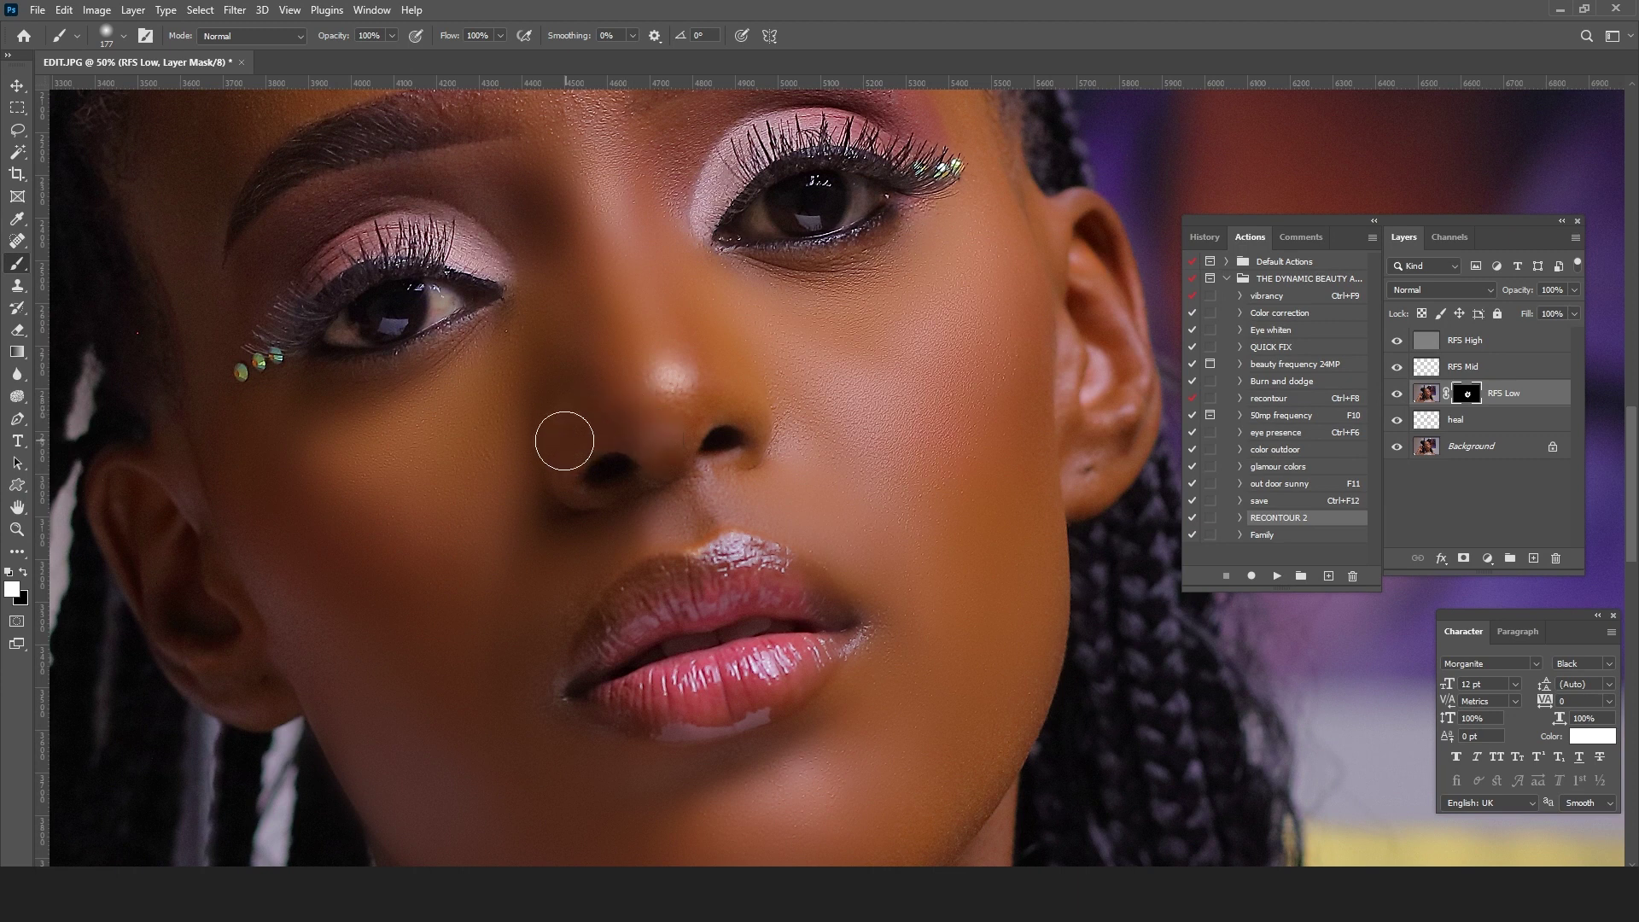
mouse_move(644, 315)
left_mouse_down()
mouse_move(684, 587)
mouse_move(707, 488)
mouse_move(817, 394)
mouse_move(928, 427)
left_mouse_up()
mouse_move(605, 503)
left_mouse_down()
mouse_move(601, 357)
mouse_move(626, 430)
mouse_move(491, 519)
mouse_move(517, 508)
mouse_move(359, 514)
mouse_move(304, 566)
left_mouse_up()
left_click_drag(355, 165, 392, 336)
Step: Enlarge the brush to 480 px and paint the RFS Low mask white across the forehead
right_click(392, 336)
left_click_drag(525, 380, 578, 381)
left_click(376, 376)
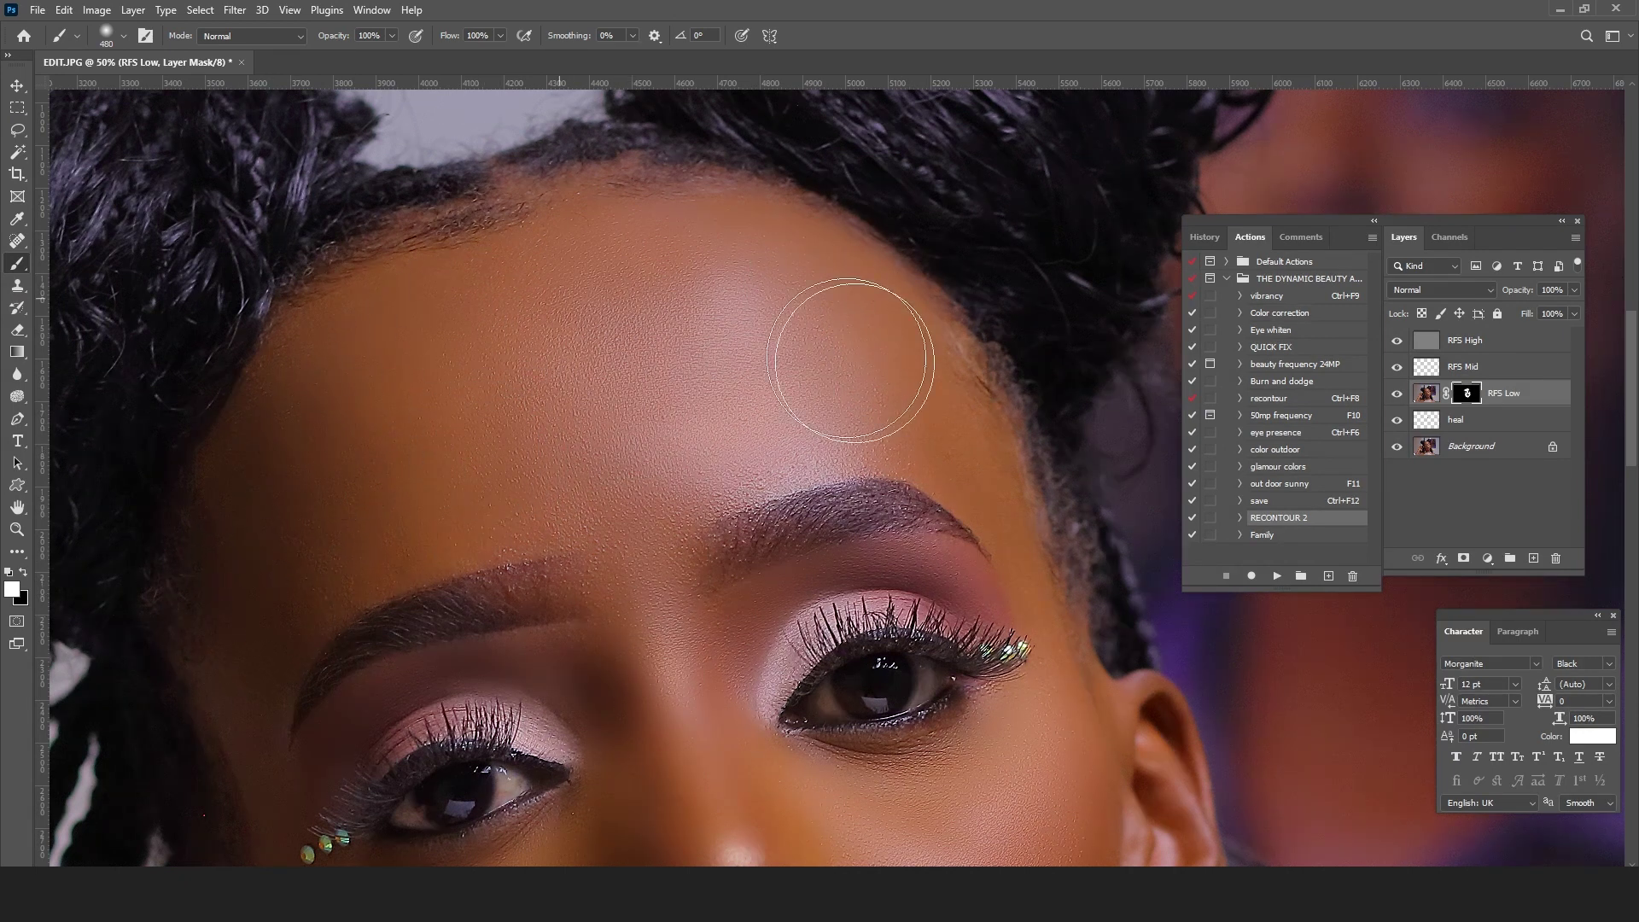
Step: Set the brush to 275 px and touch up the RFS Low mask along the forehead edge, around the brows and on the cheeks
left_click_drag(860, 348, 751, 340)
right_click(752, 340)
left_click_drag(878, 360, 858, 361)
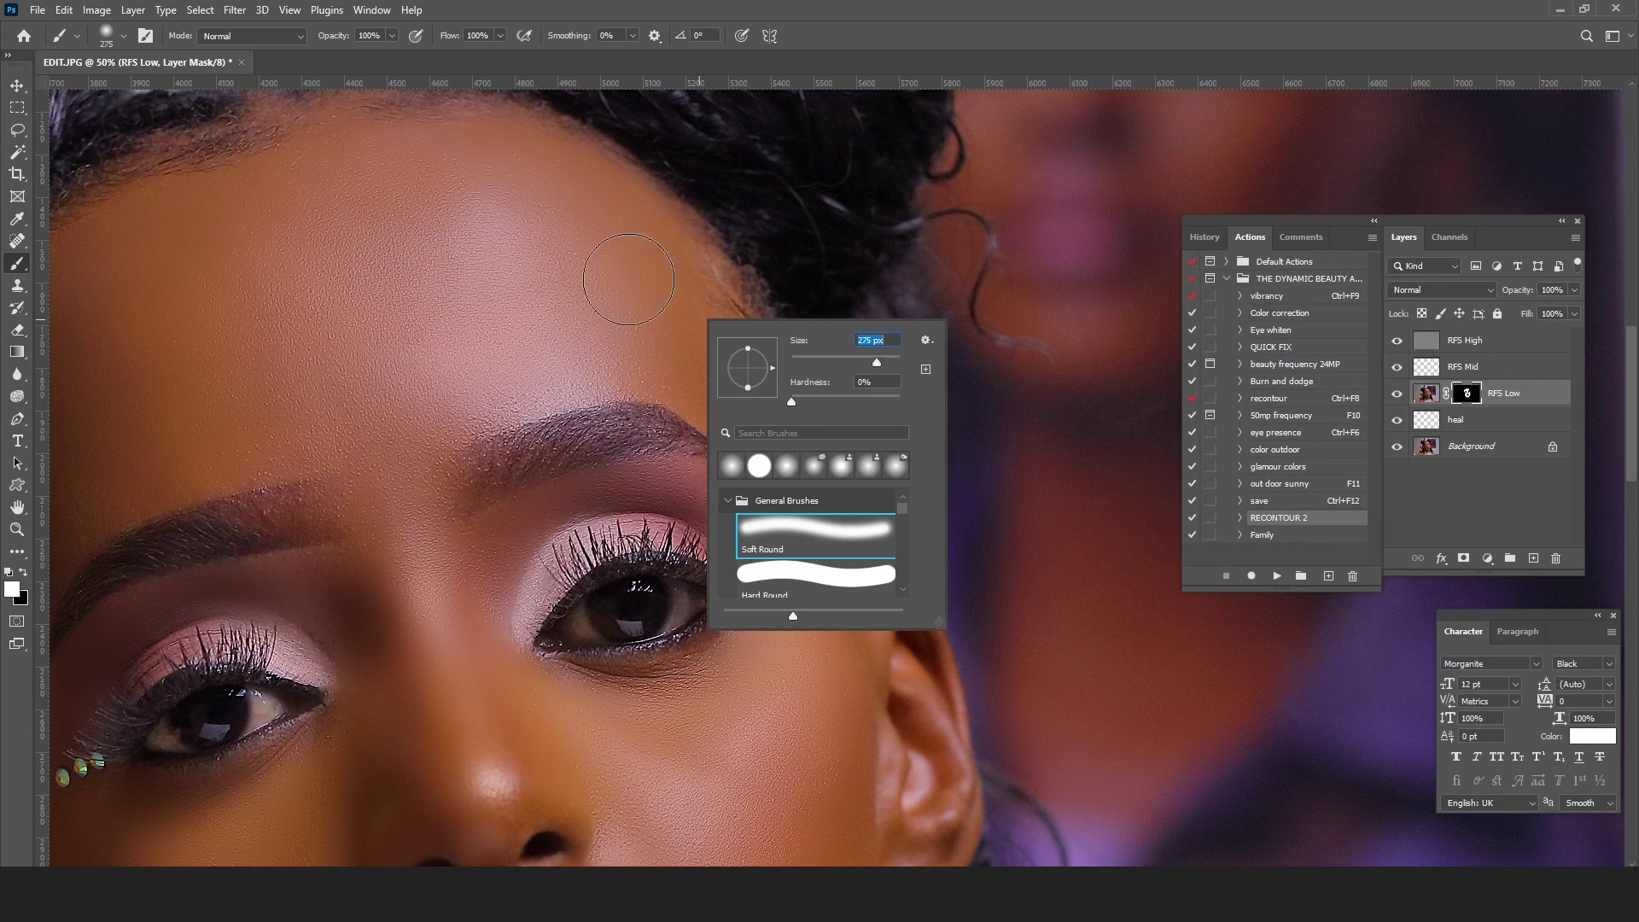
key("Return")
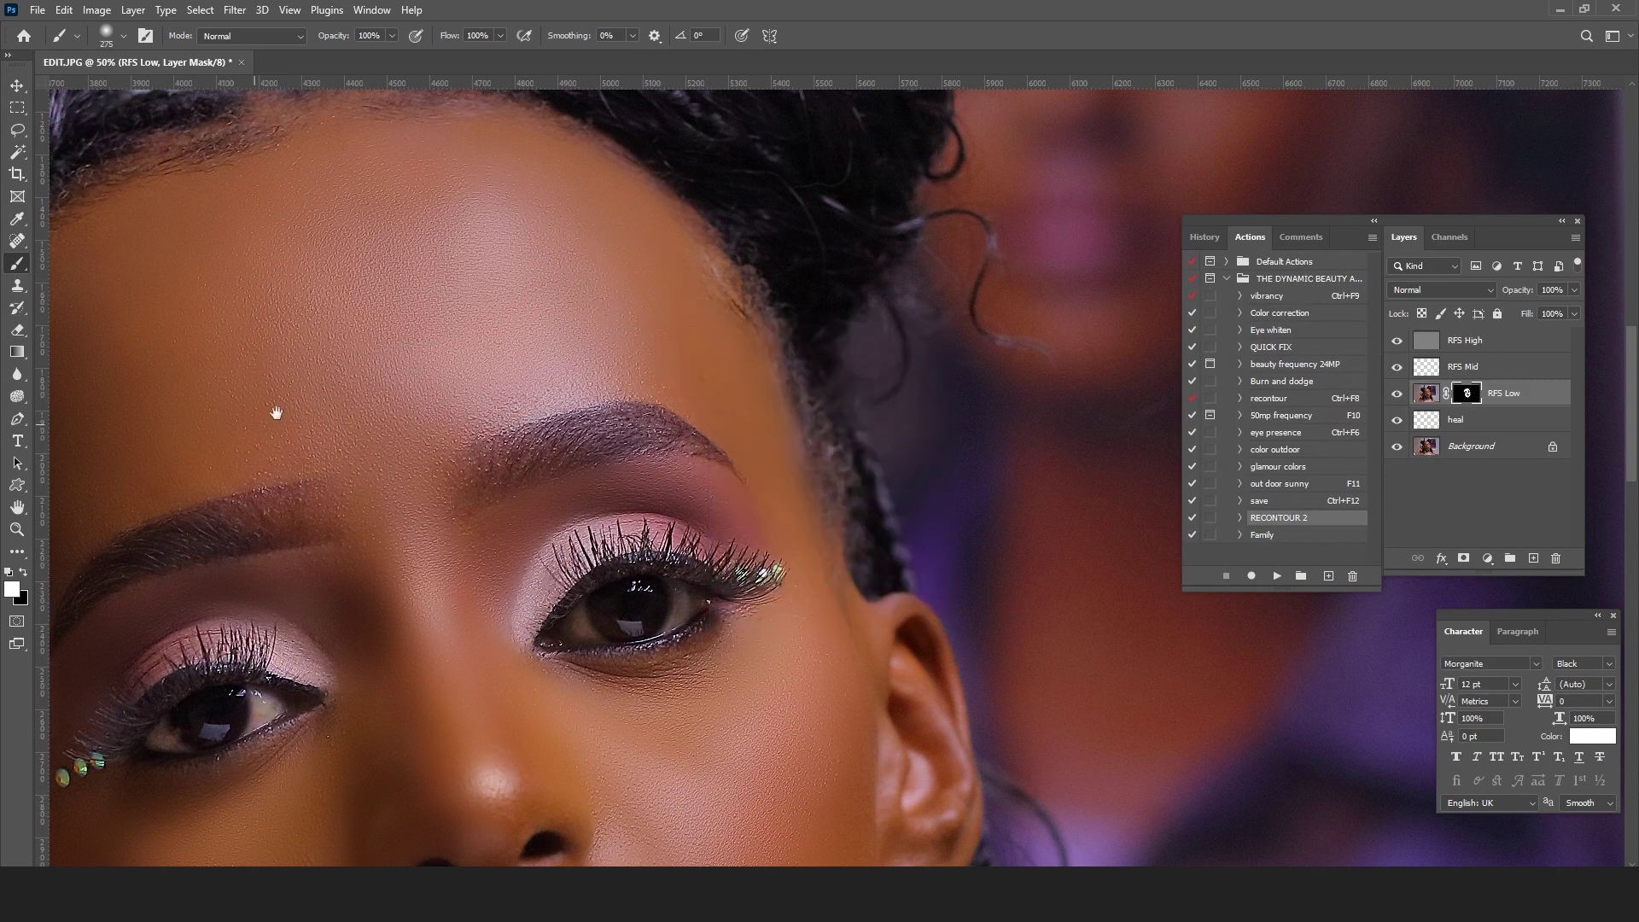
left_click_drag(256, 423, 732, 275)
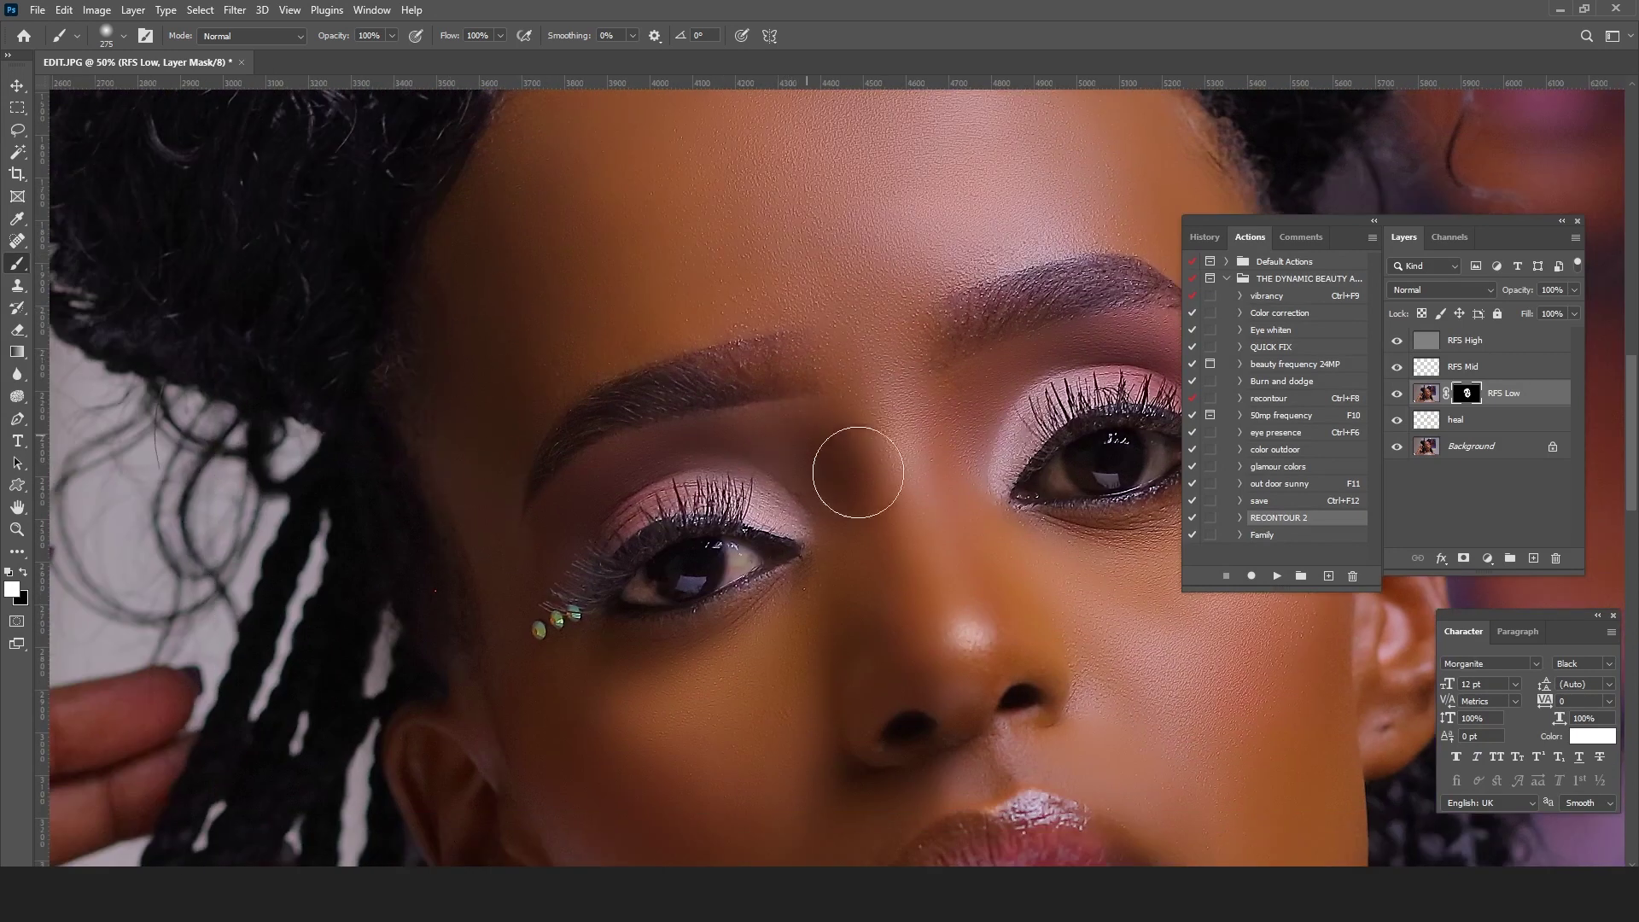
left_click_drag(1174, 589, 999, 307)
left_click_drag(1016, 362, 971, 302)
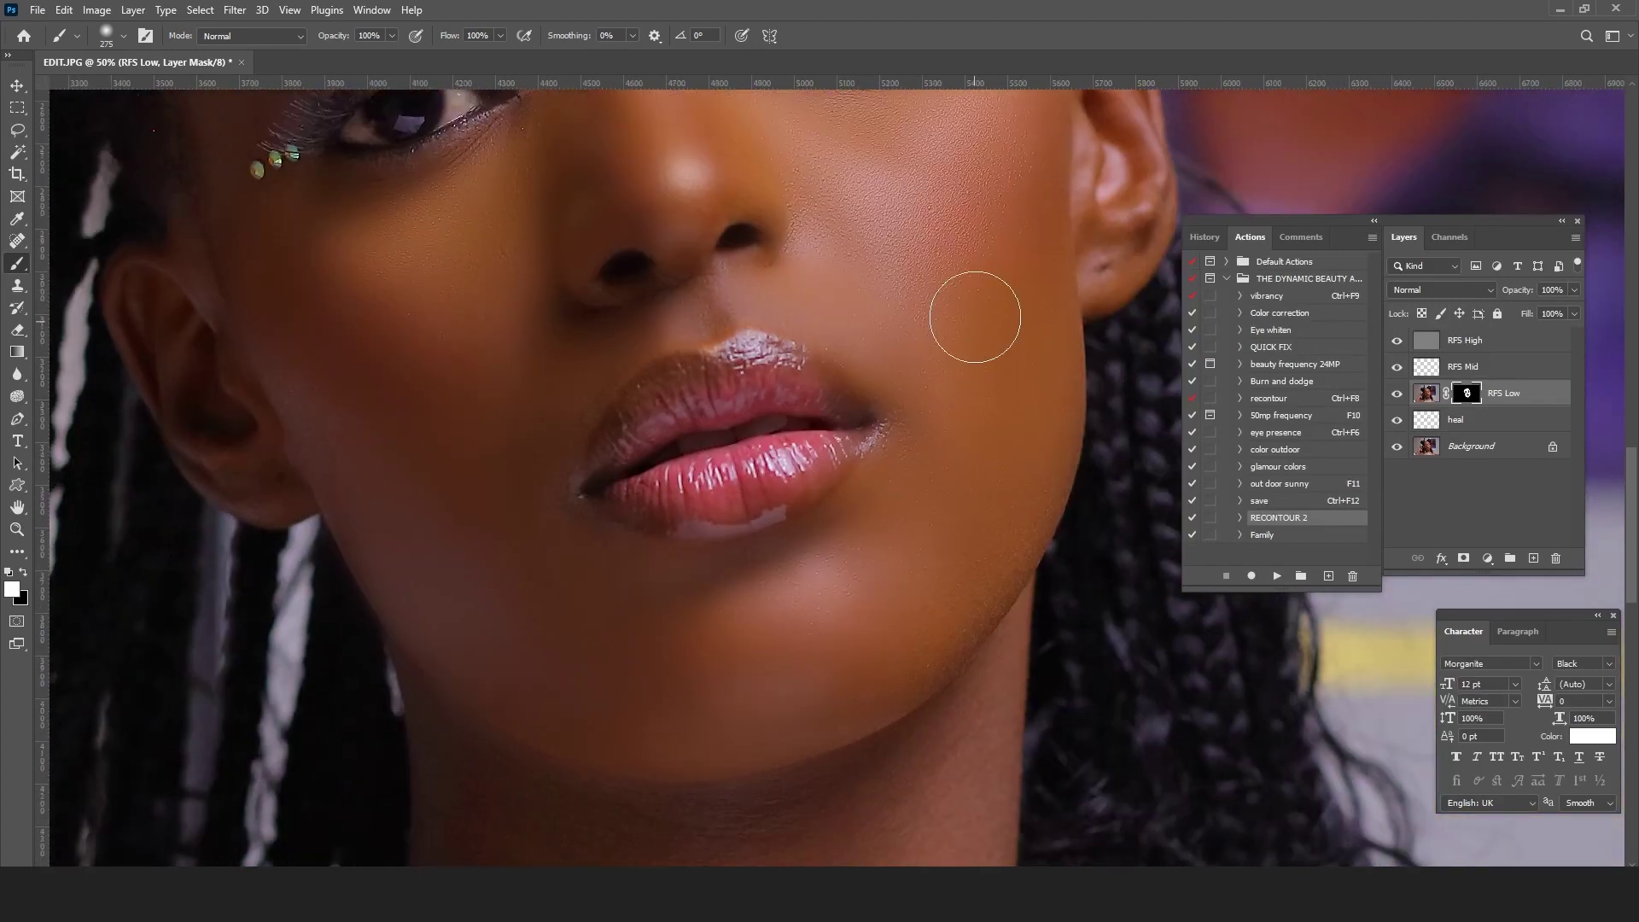
Step: Set the brush to 495 px and paint the RFS Low mask white over the neck, shoulders and raised arm
scroll(527, 432, "down", 5)
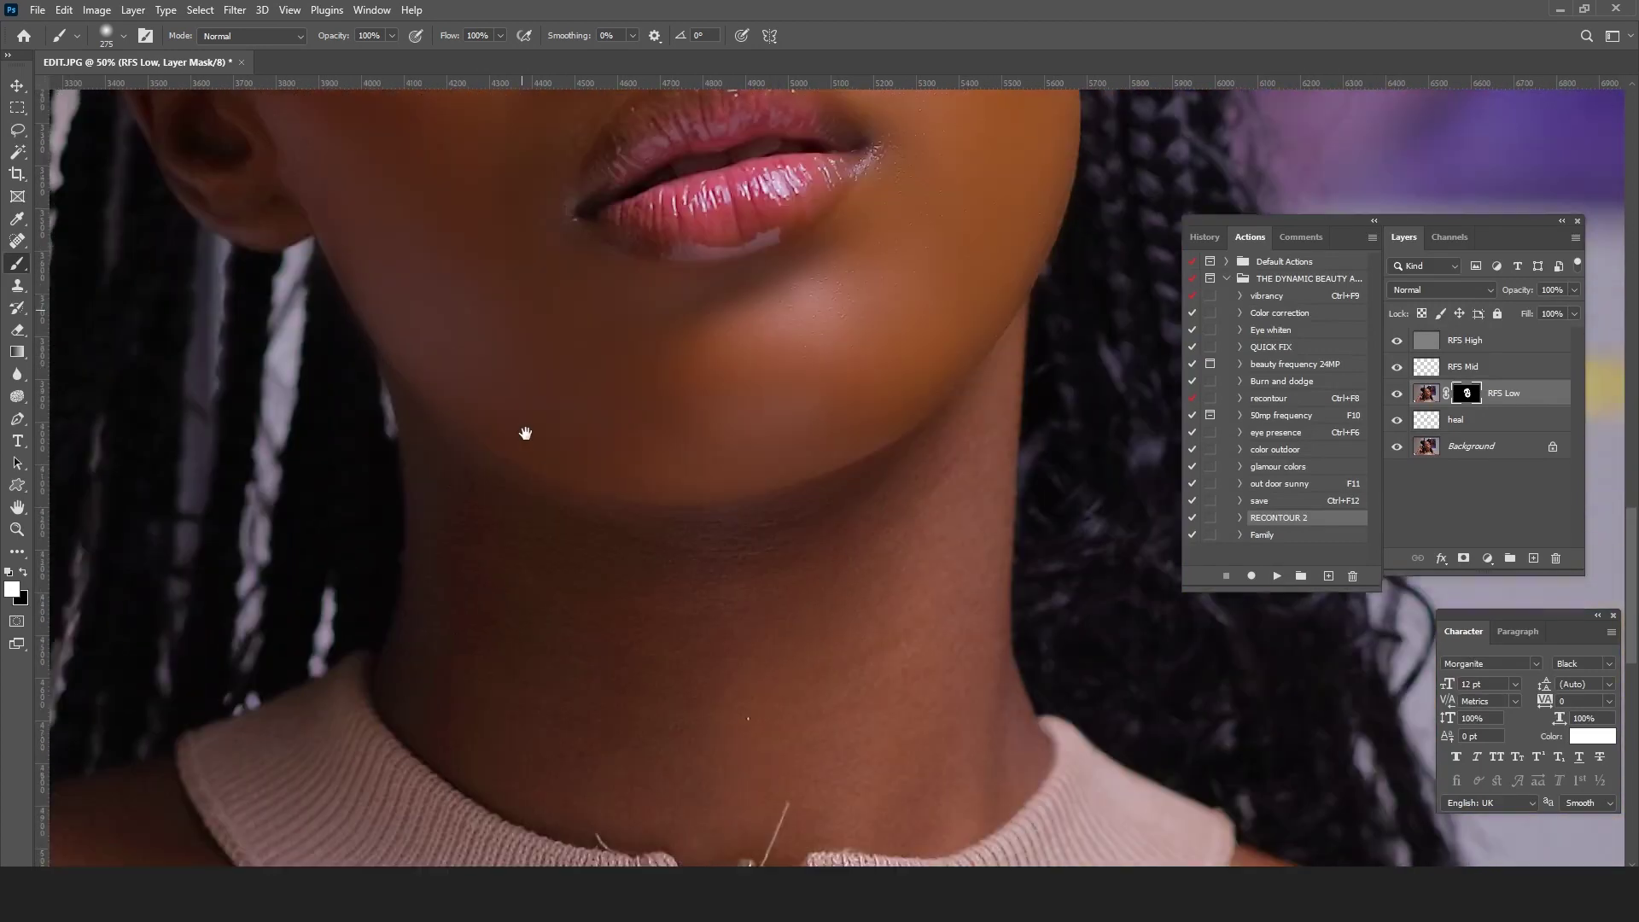
scroll(648, 432, "down", 2, "alt")
right_click(661, 512)
double_click(828, 531)
type("495")
key("Return")
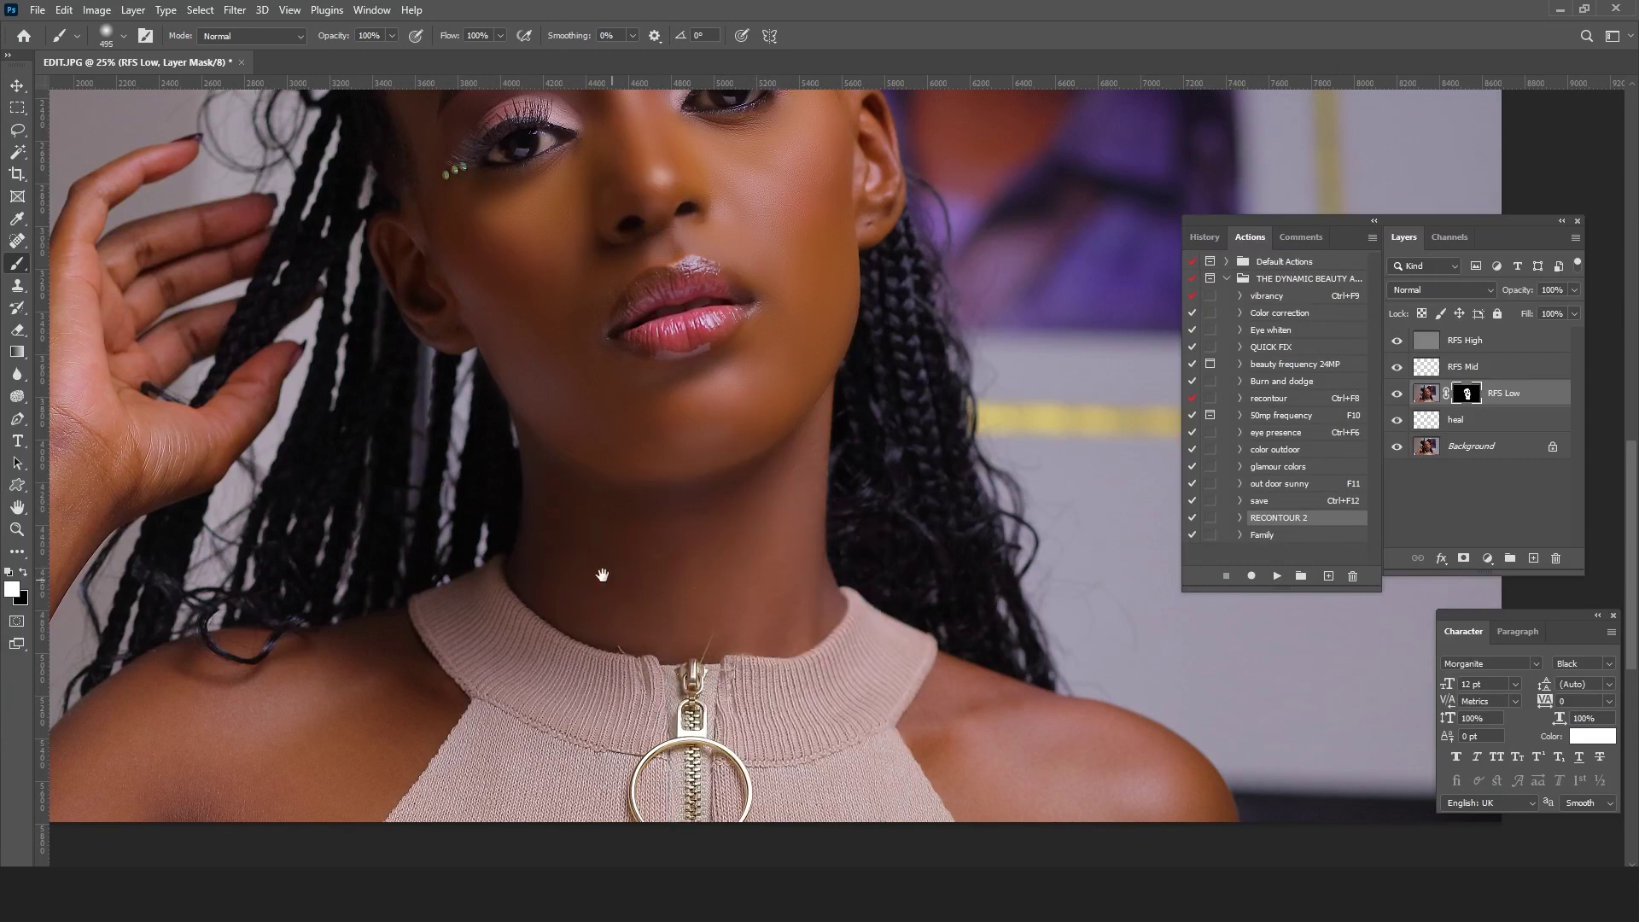
scroll(611, 567, "down", 3)
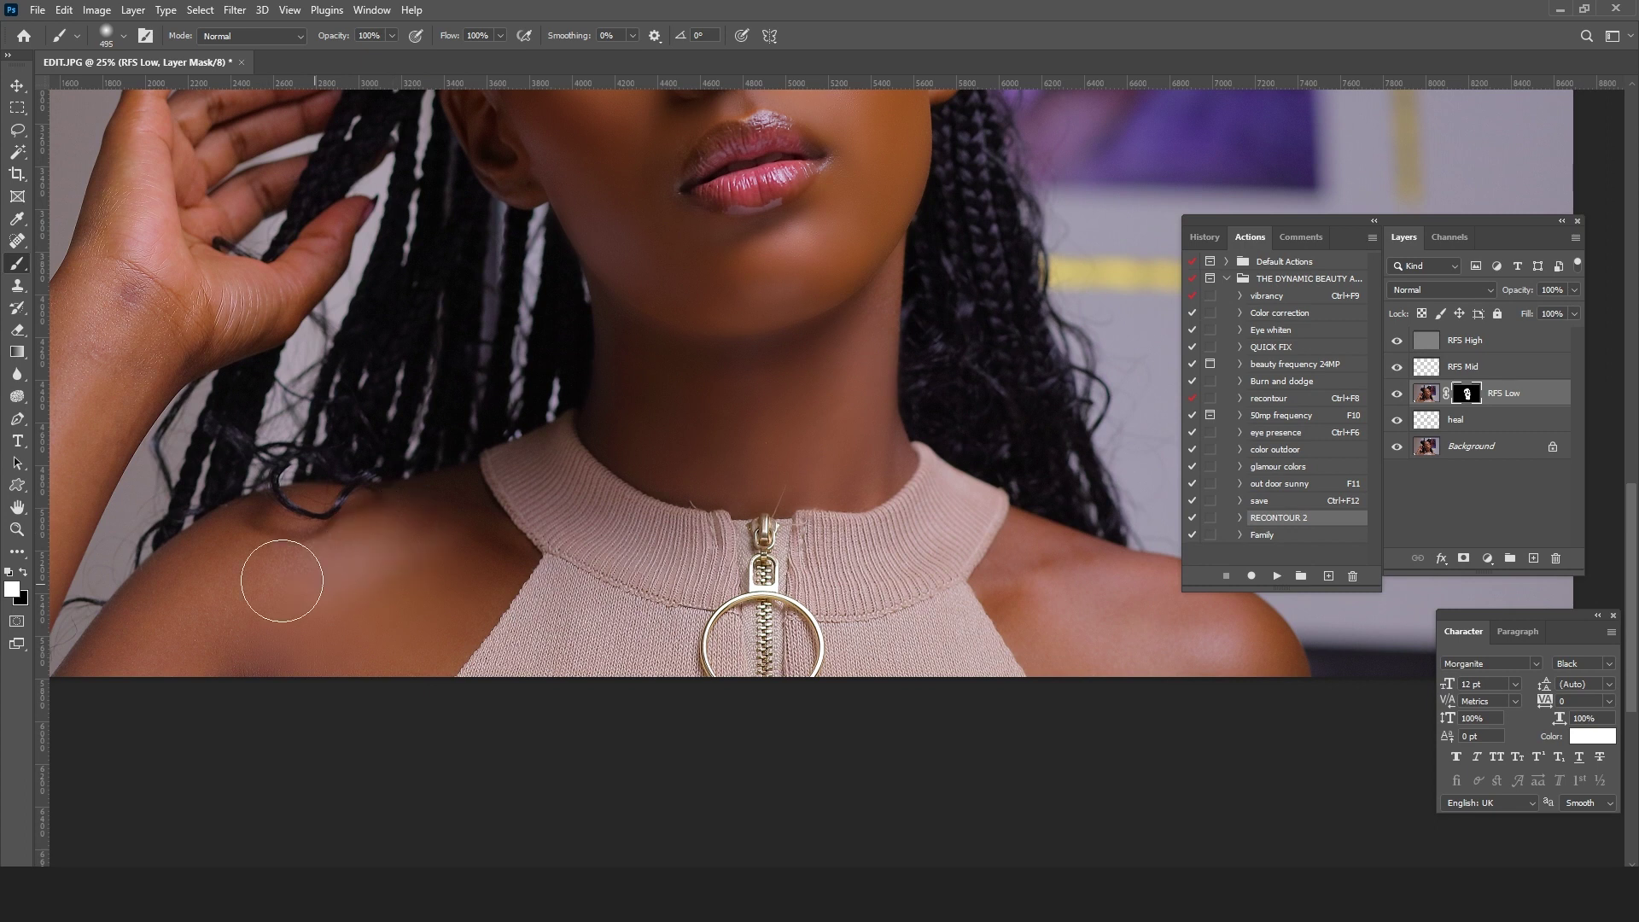
scroll(586, 568, "right", 3)
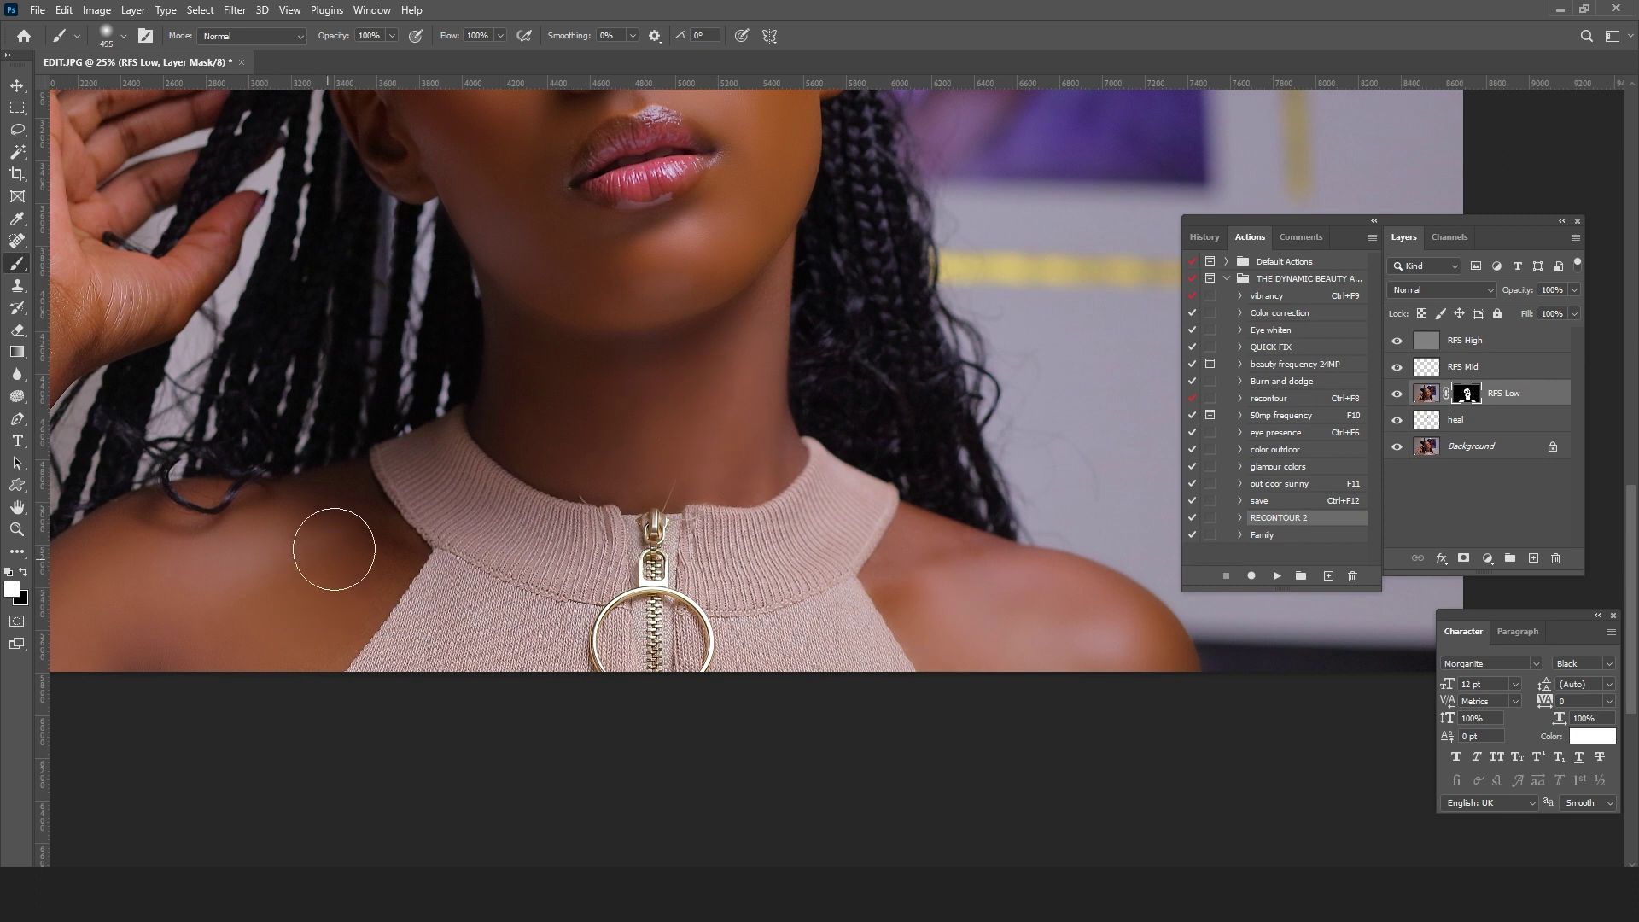
scroll(494, 549, "left", 10)
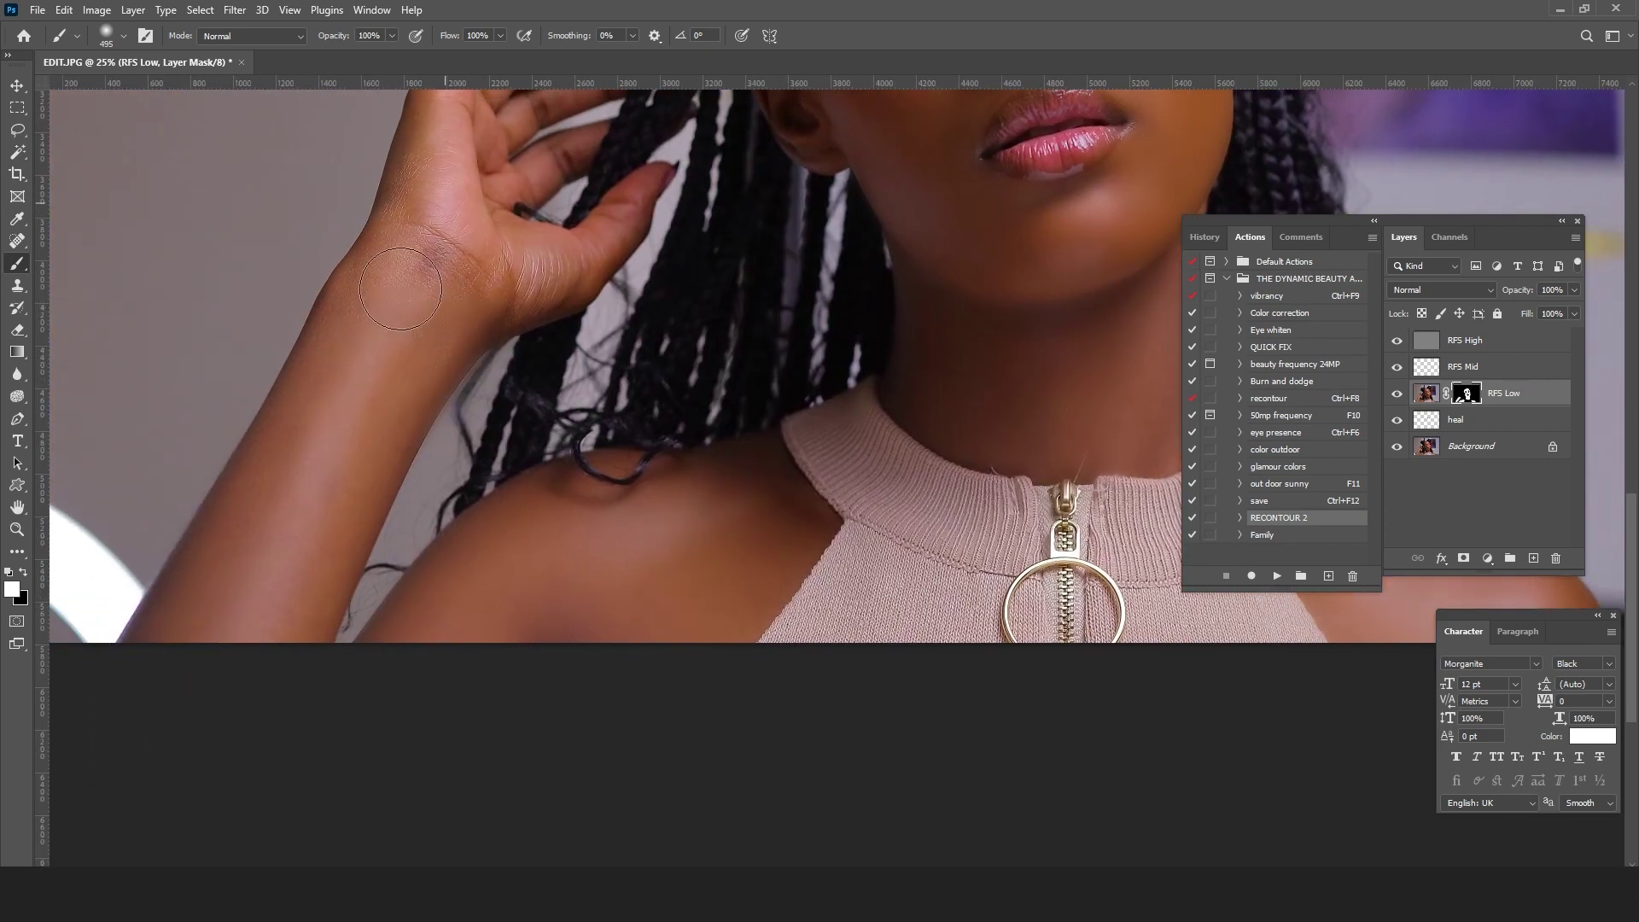
scroll(666, 434, "up", 5)
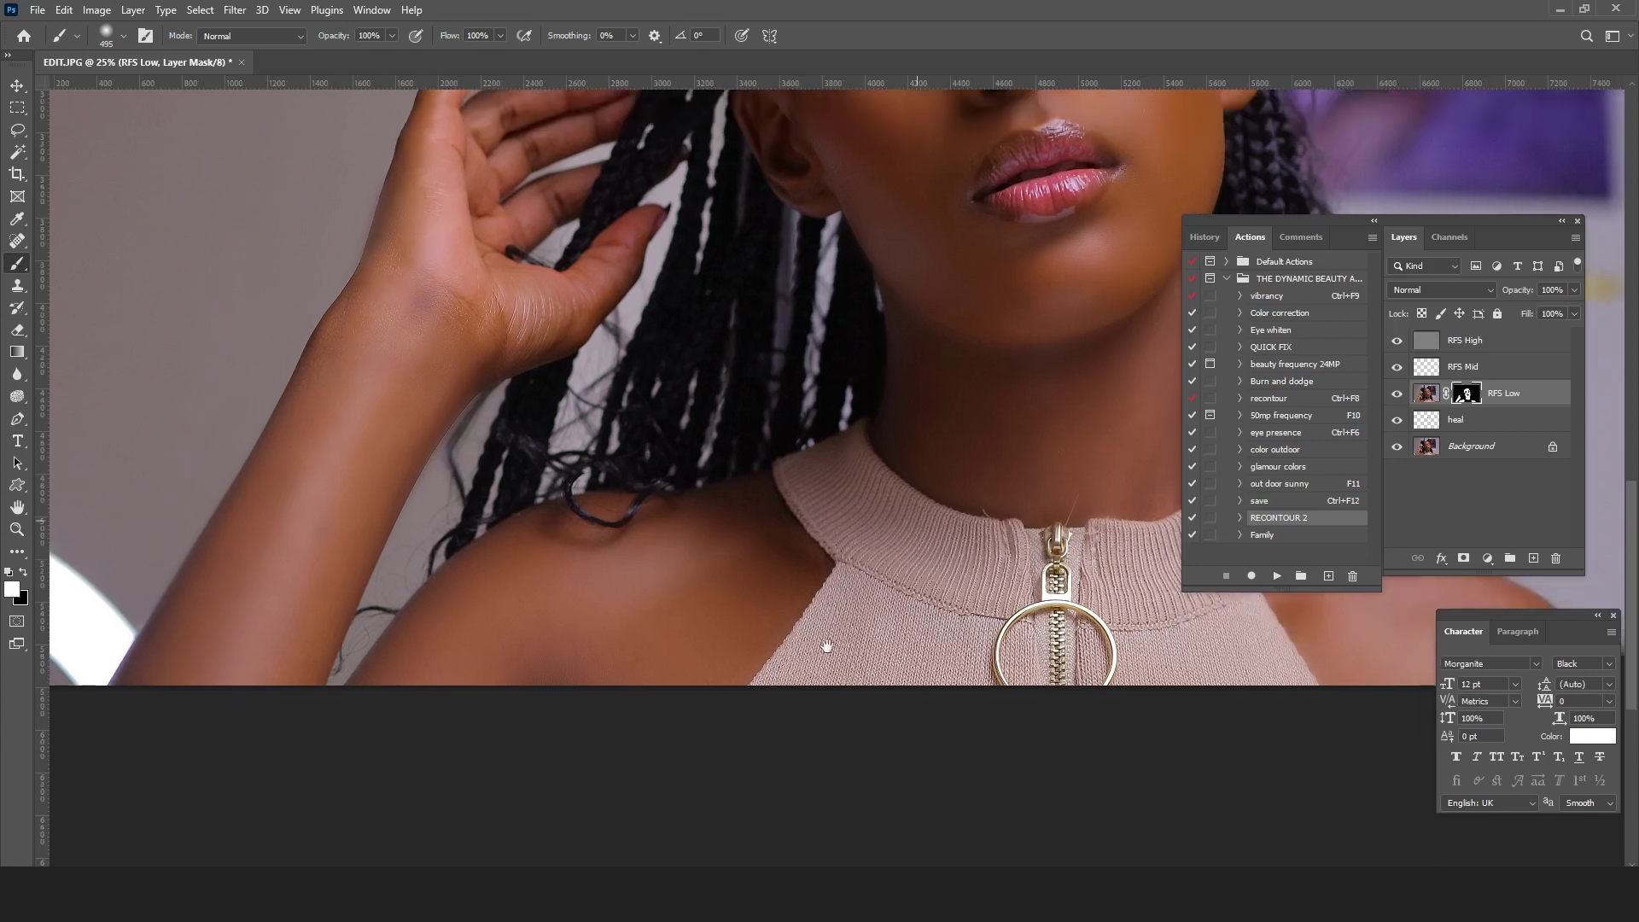
Step: Duplicate the RFS High layer to strengthen the skin texture
key("alt+space")
scroll(856, 335, "down", 2)
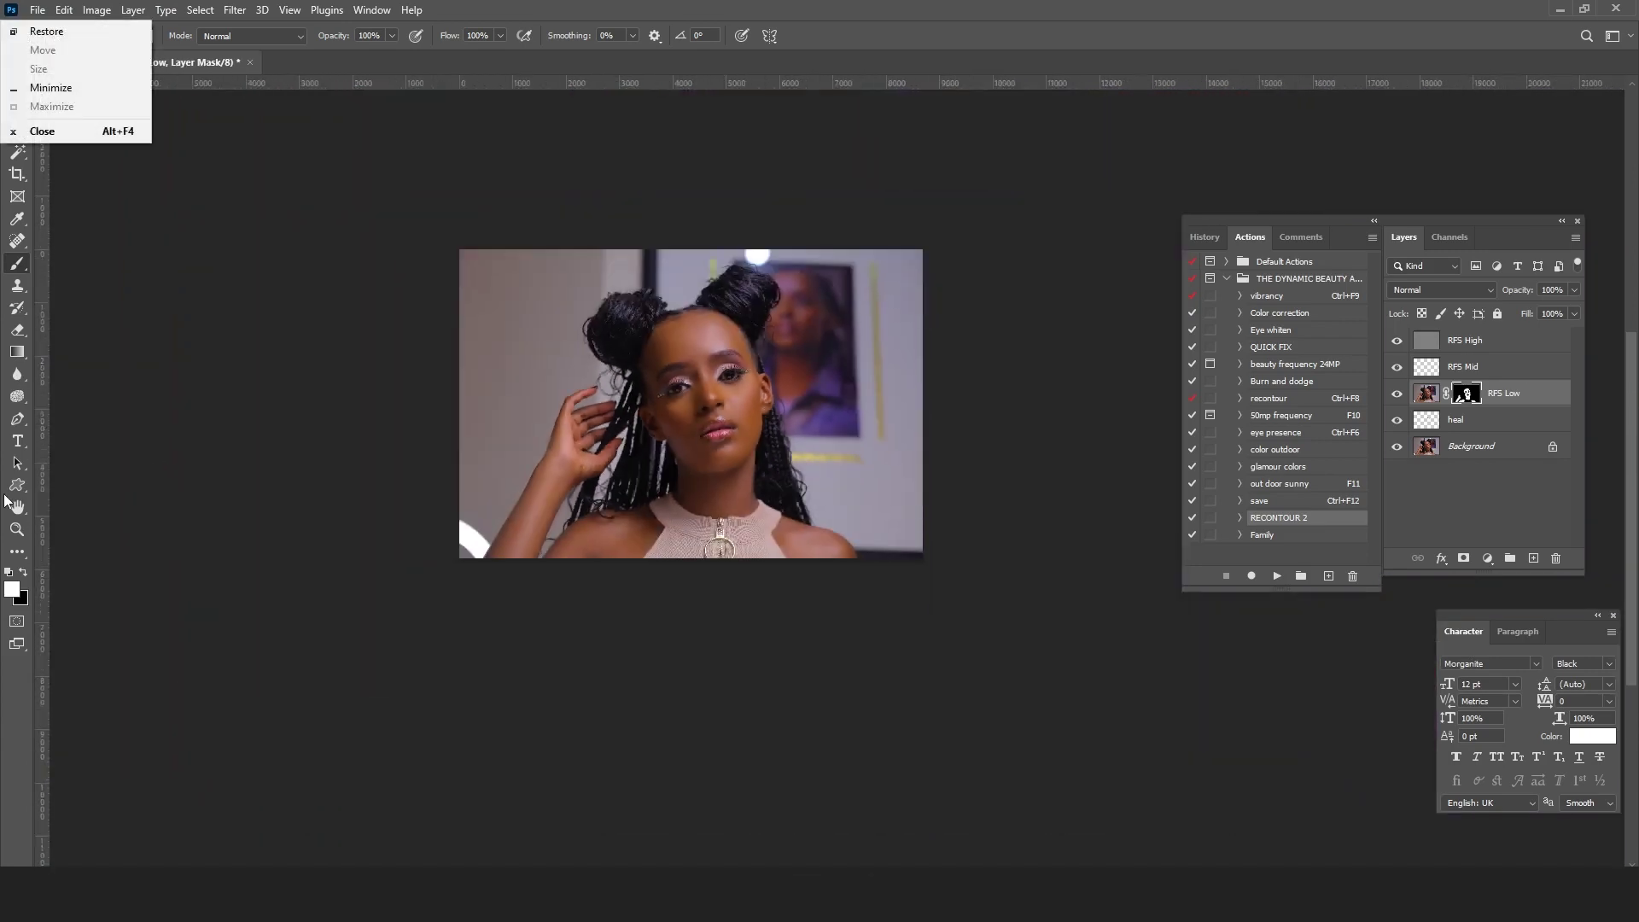
key("Escape")
key("z")
left_click(734, 375)
left_click_drag(734, 375, 849, 468)
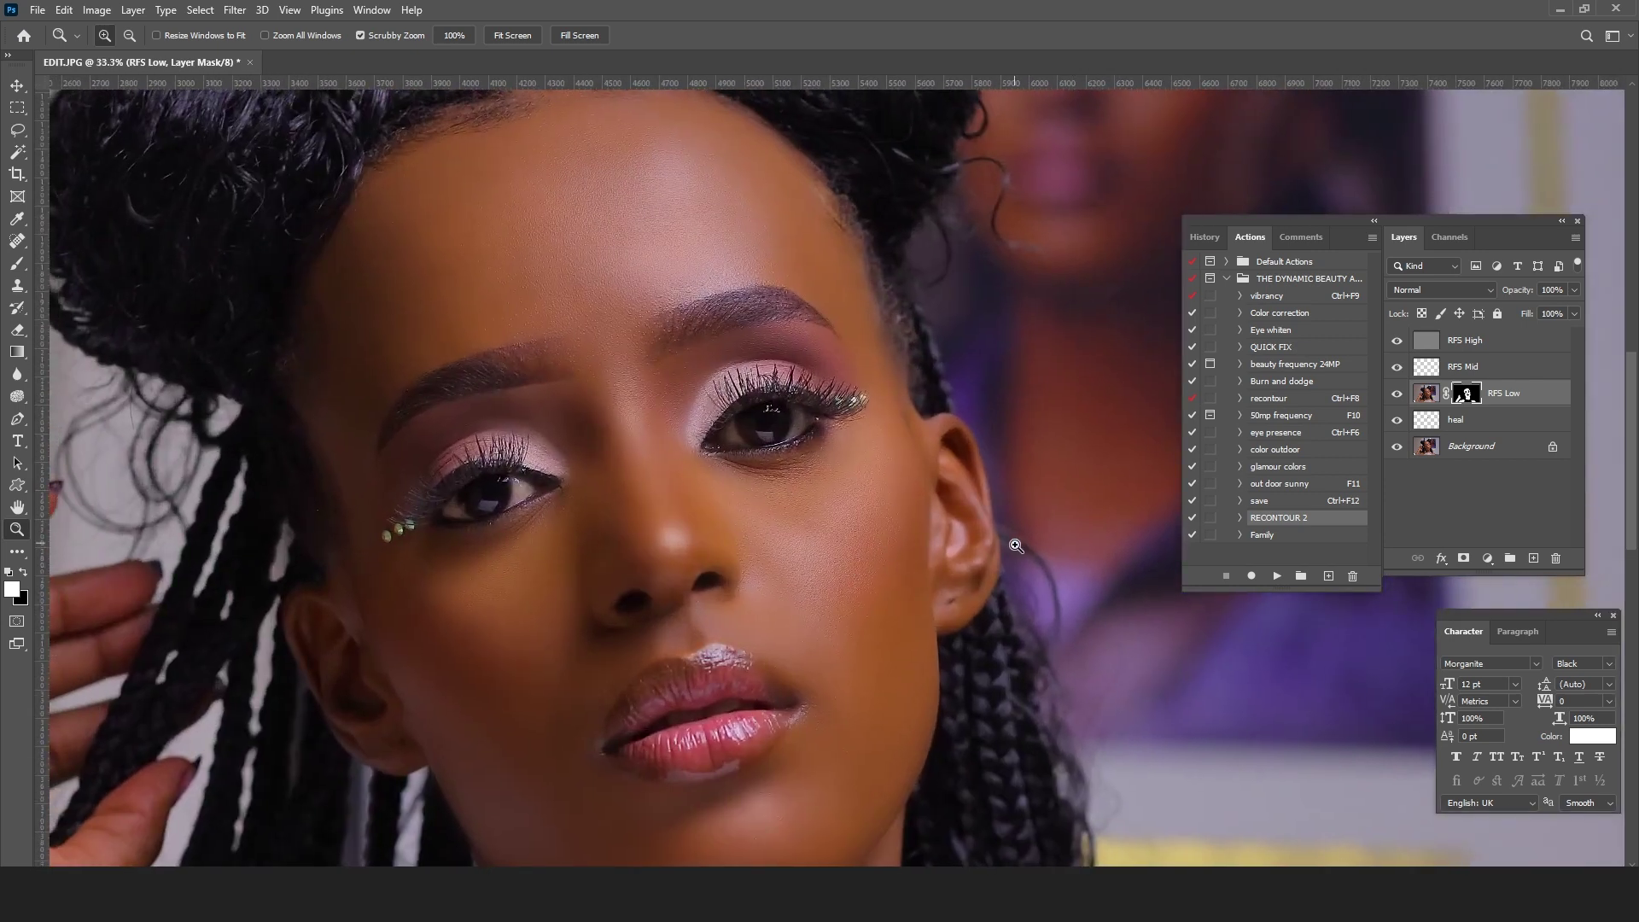
left_click(629, 239)
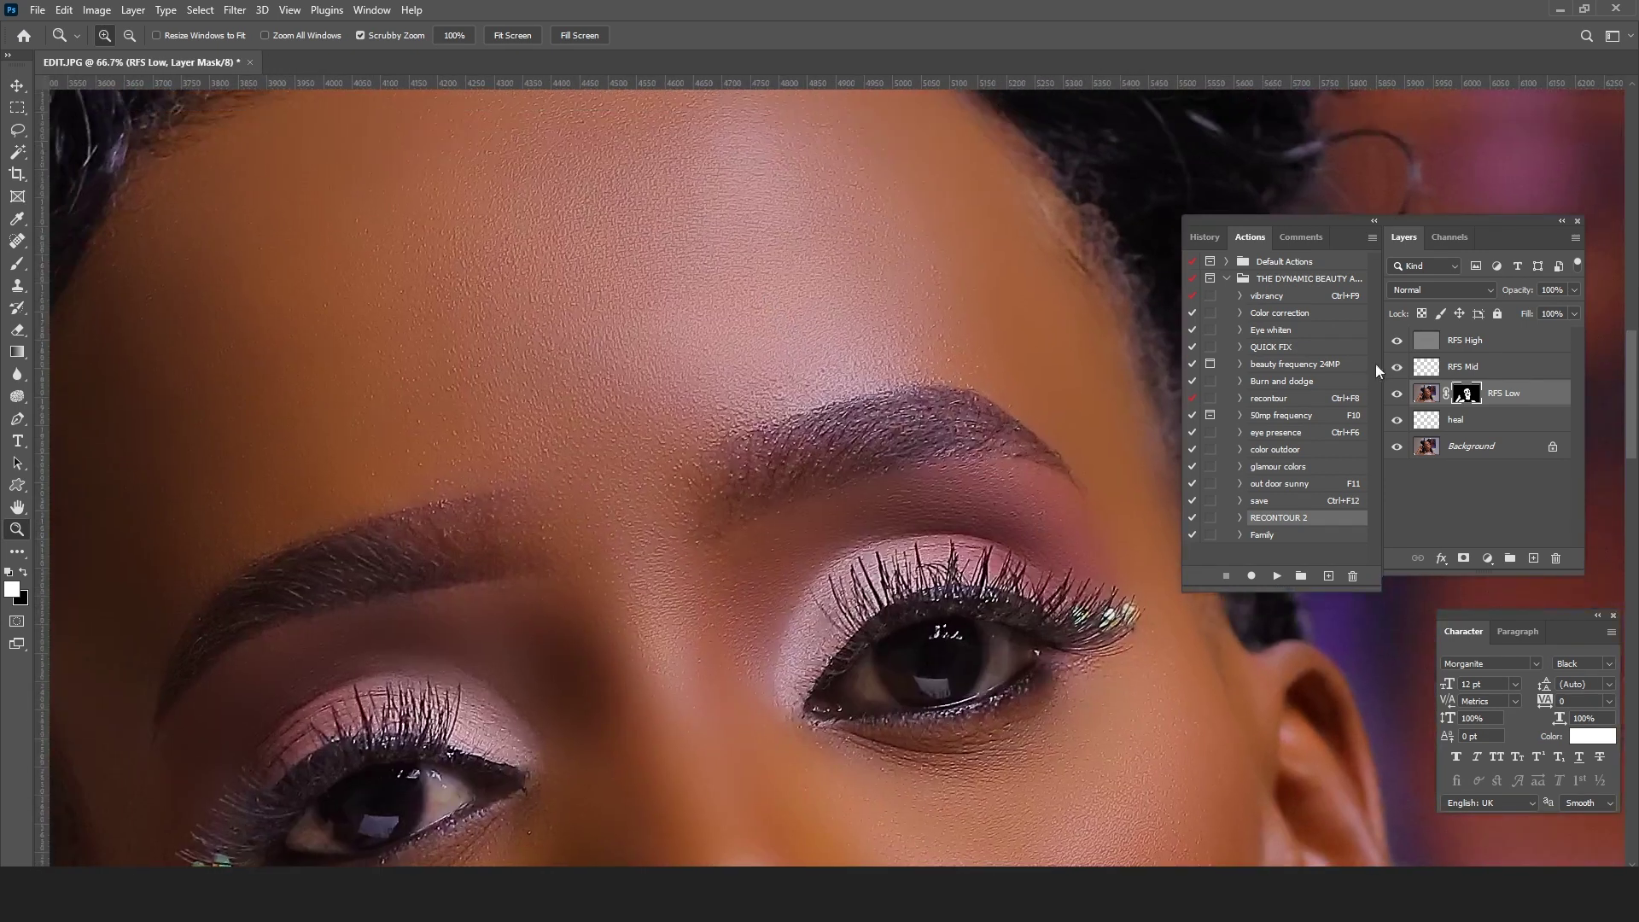
left_click(1517, 346)
left_click_drag(1519, 350, 1534, 560)
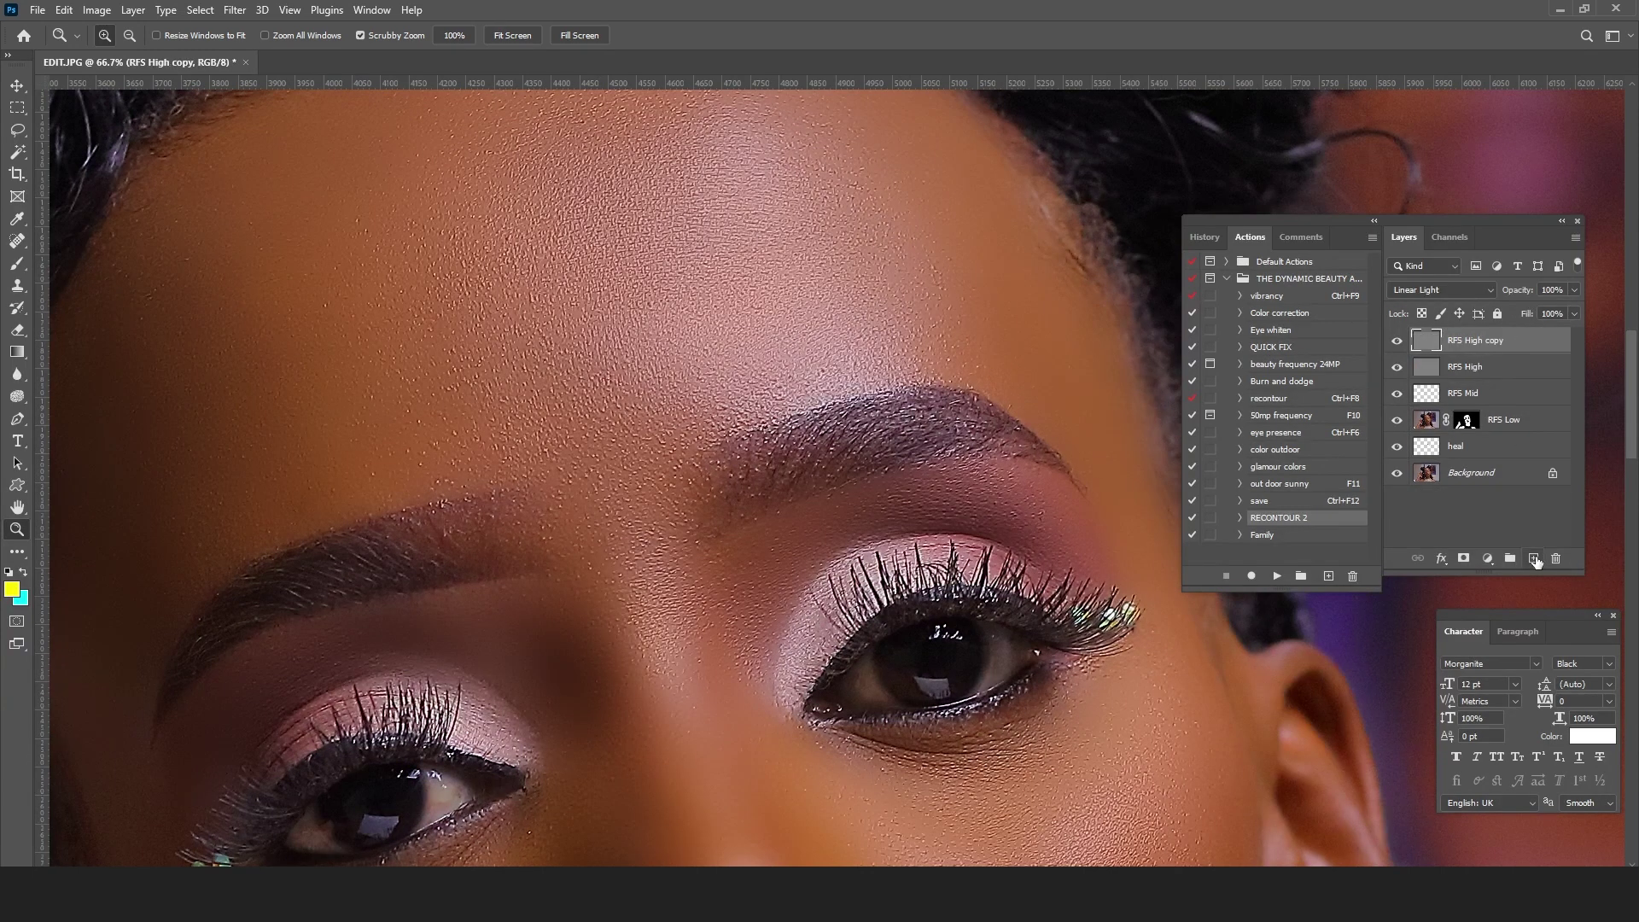
Step: Compare the skin texture with the RFS High copy layer hidden and shown, on the whole face and close up on the cheek
left_click(589, 381, "alt")
left_click(589, 381, "alt")
left_click(589, 381, "alt")
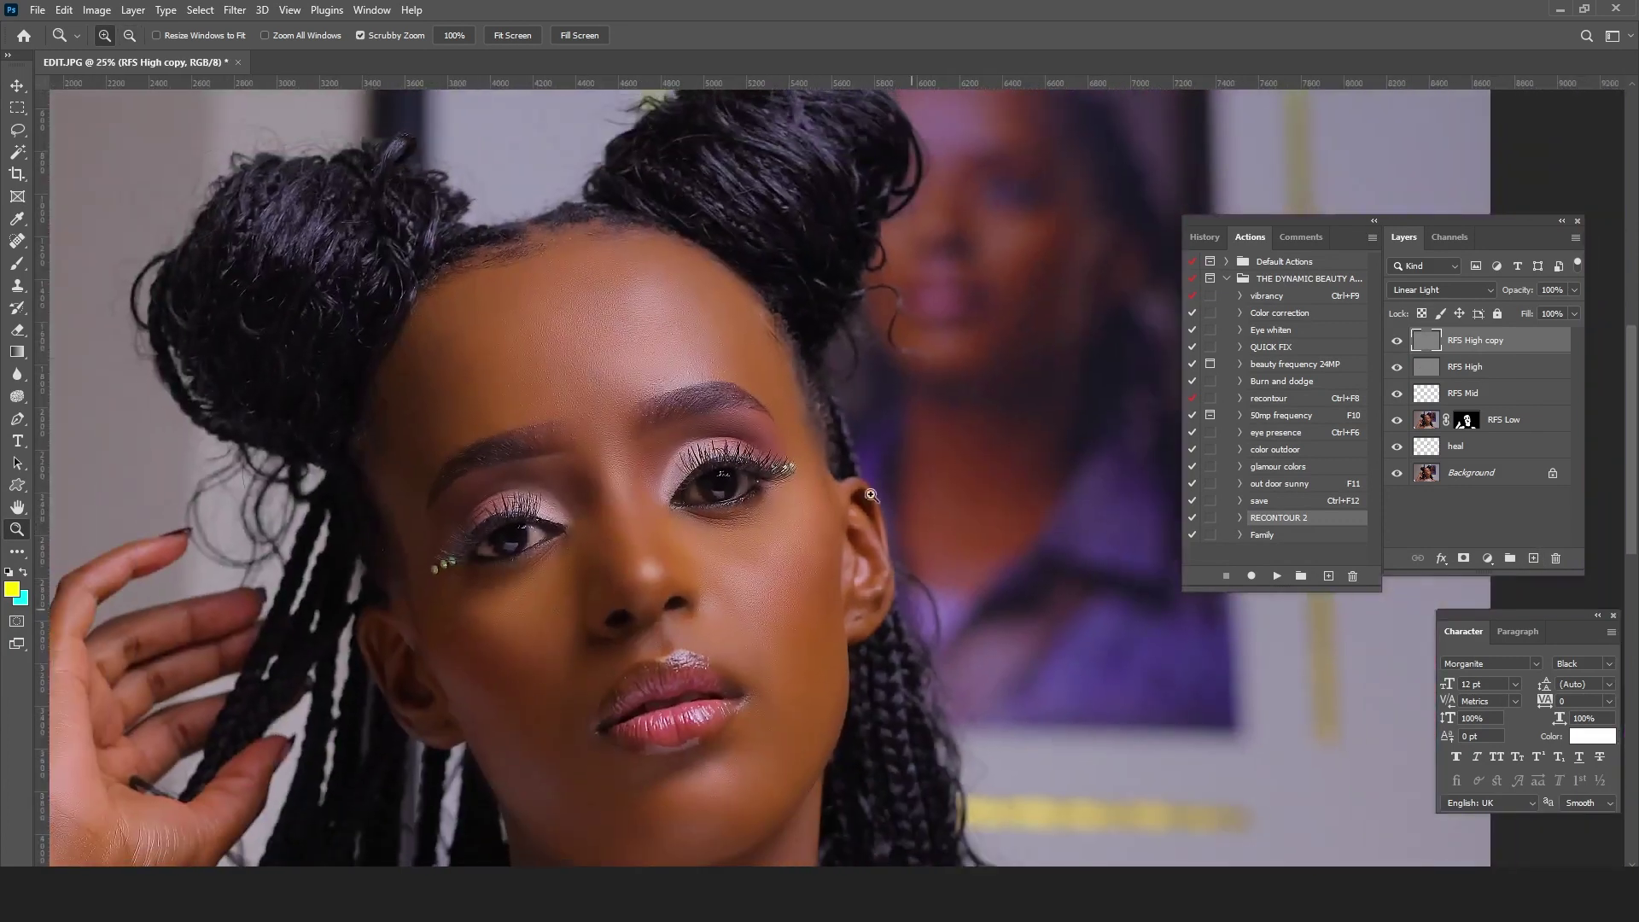
left_click(1397, 342)
left_click(1397, 342)
left_click(1397, 343)
left_click(1398, 342)
left_click(1398, 342)
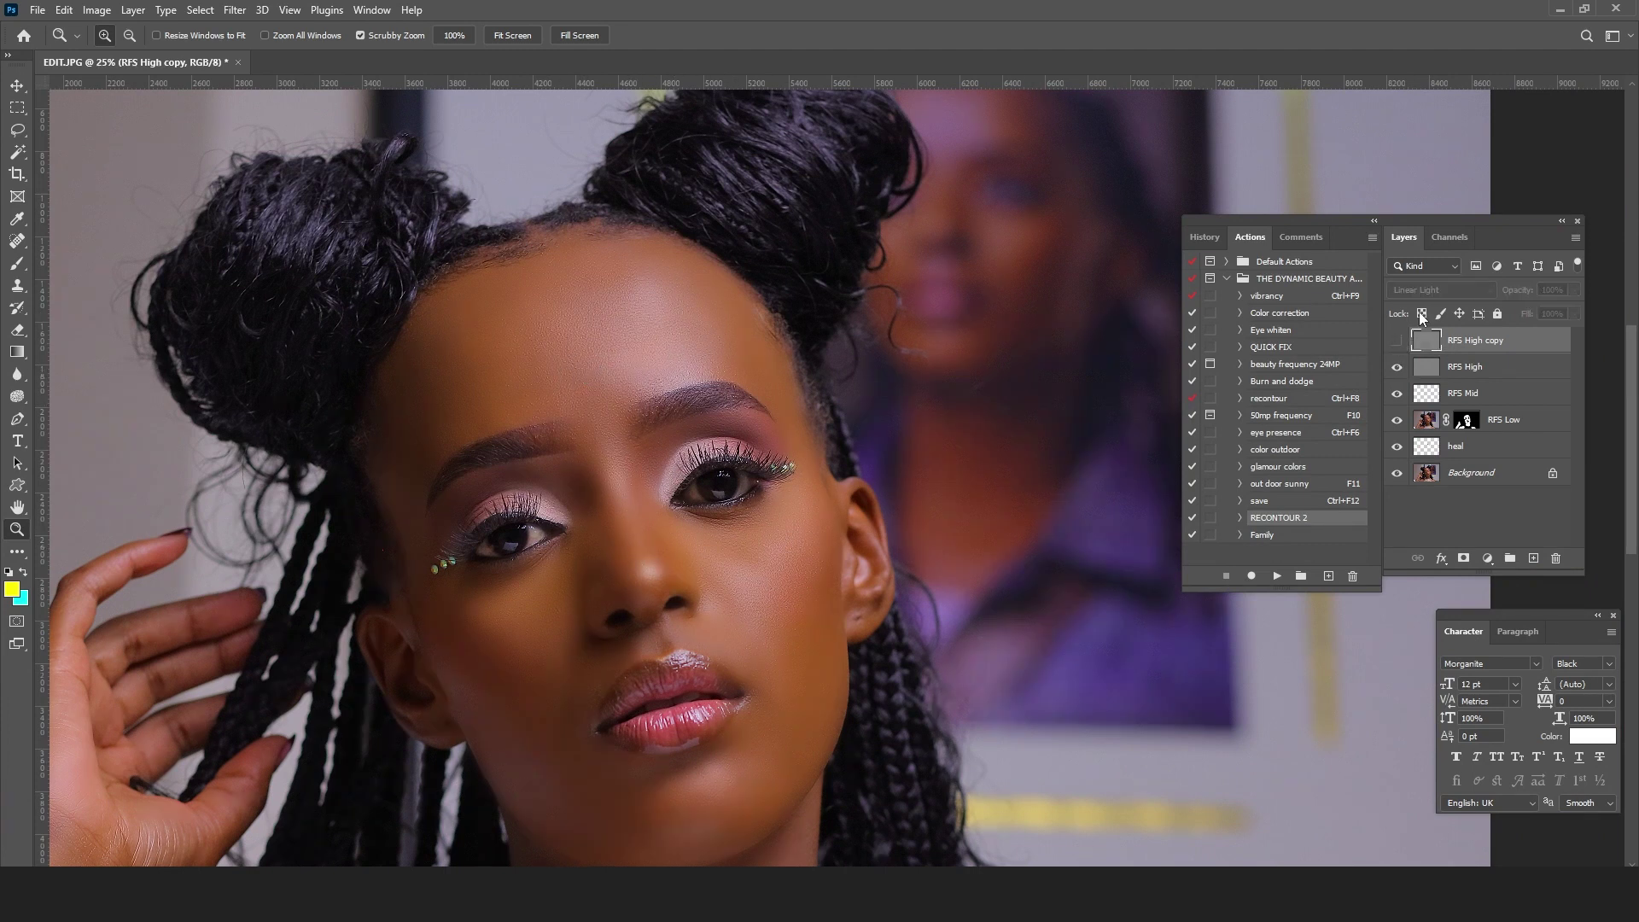
left_click(1397, 343)
left_click(778, 595)
left_click(779, 596)
left_click(778, 595)
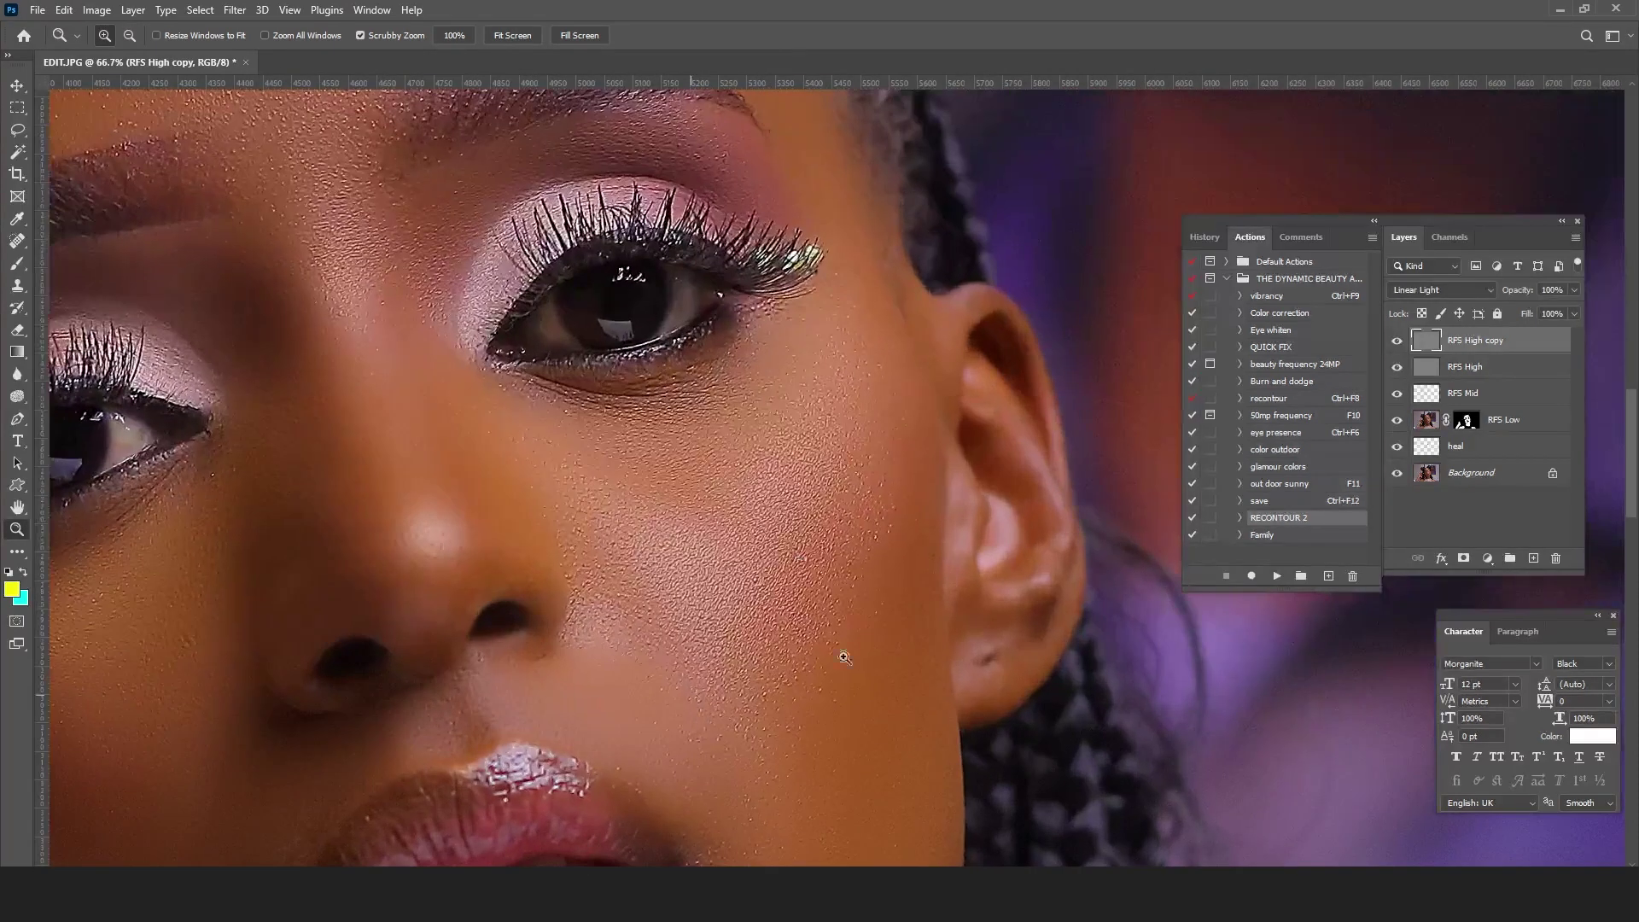
left_click(1397, 341)
left_click(1397, 340)
Step: Examine the retouched skin across the face, neck and forehead at several magnifications
left_click(705, 478, "alt")
left_click(705, 478, "alt")
left_click(705, 478, "alt")
left_click_drag(724, 637, 805, 510)
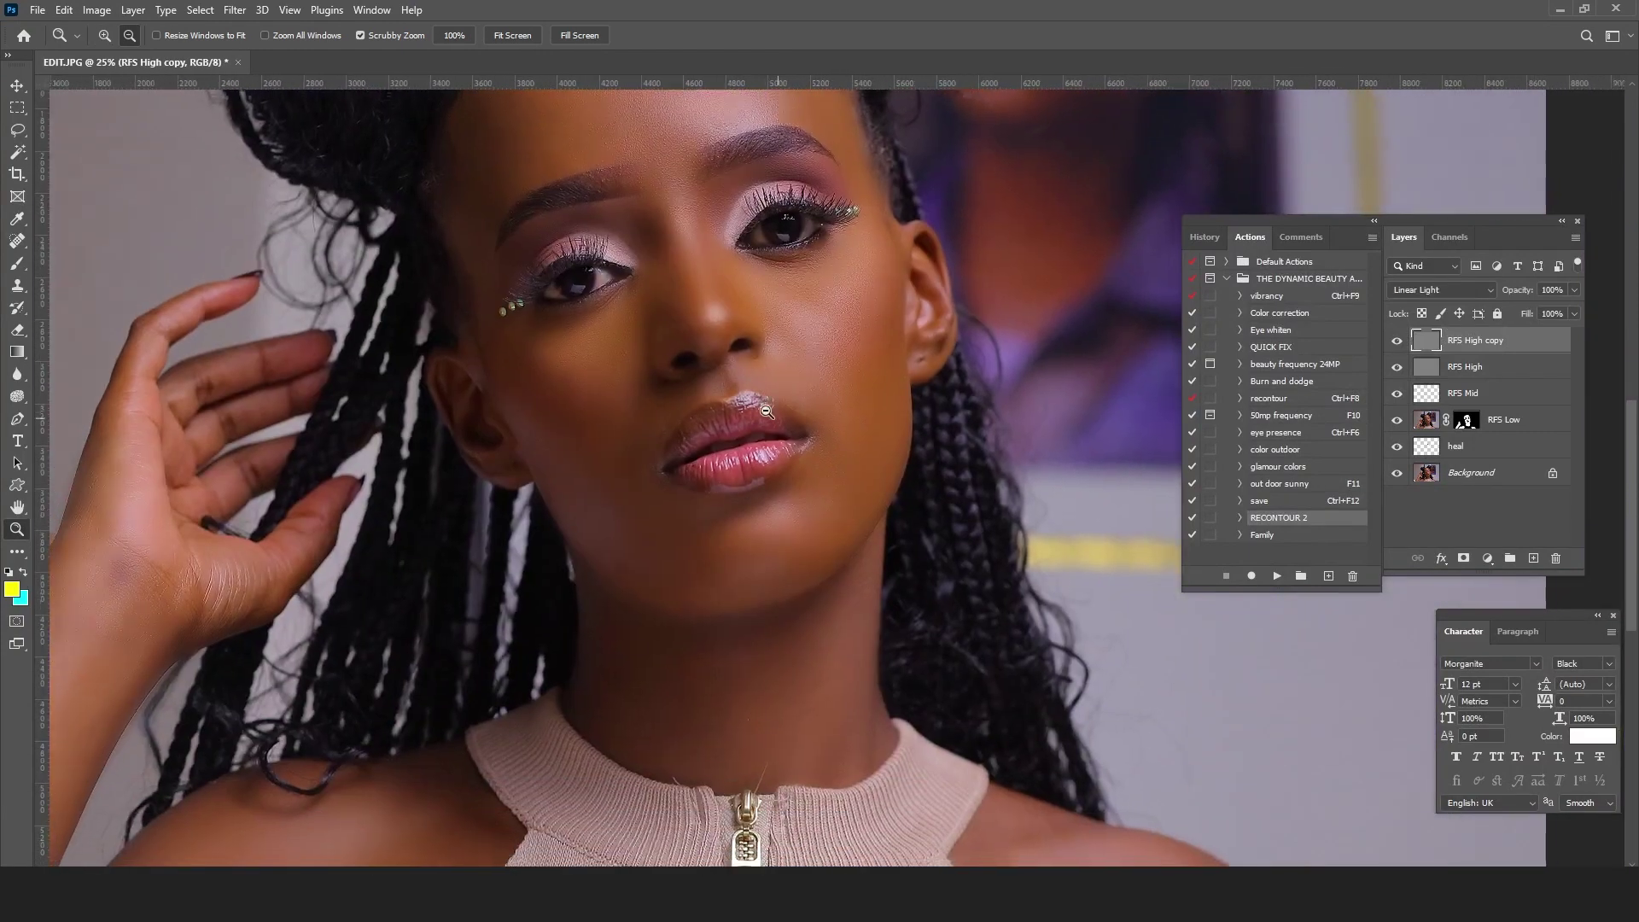
left_click(773, 423, "alt")
left_click(773, 422, "alt")
left_click(903, 417)
left_click(904, 416)
left_click(788, 372)
left_click(788, 372)
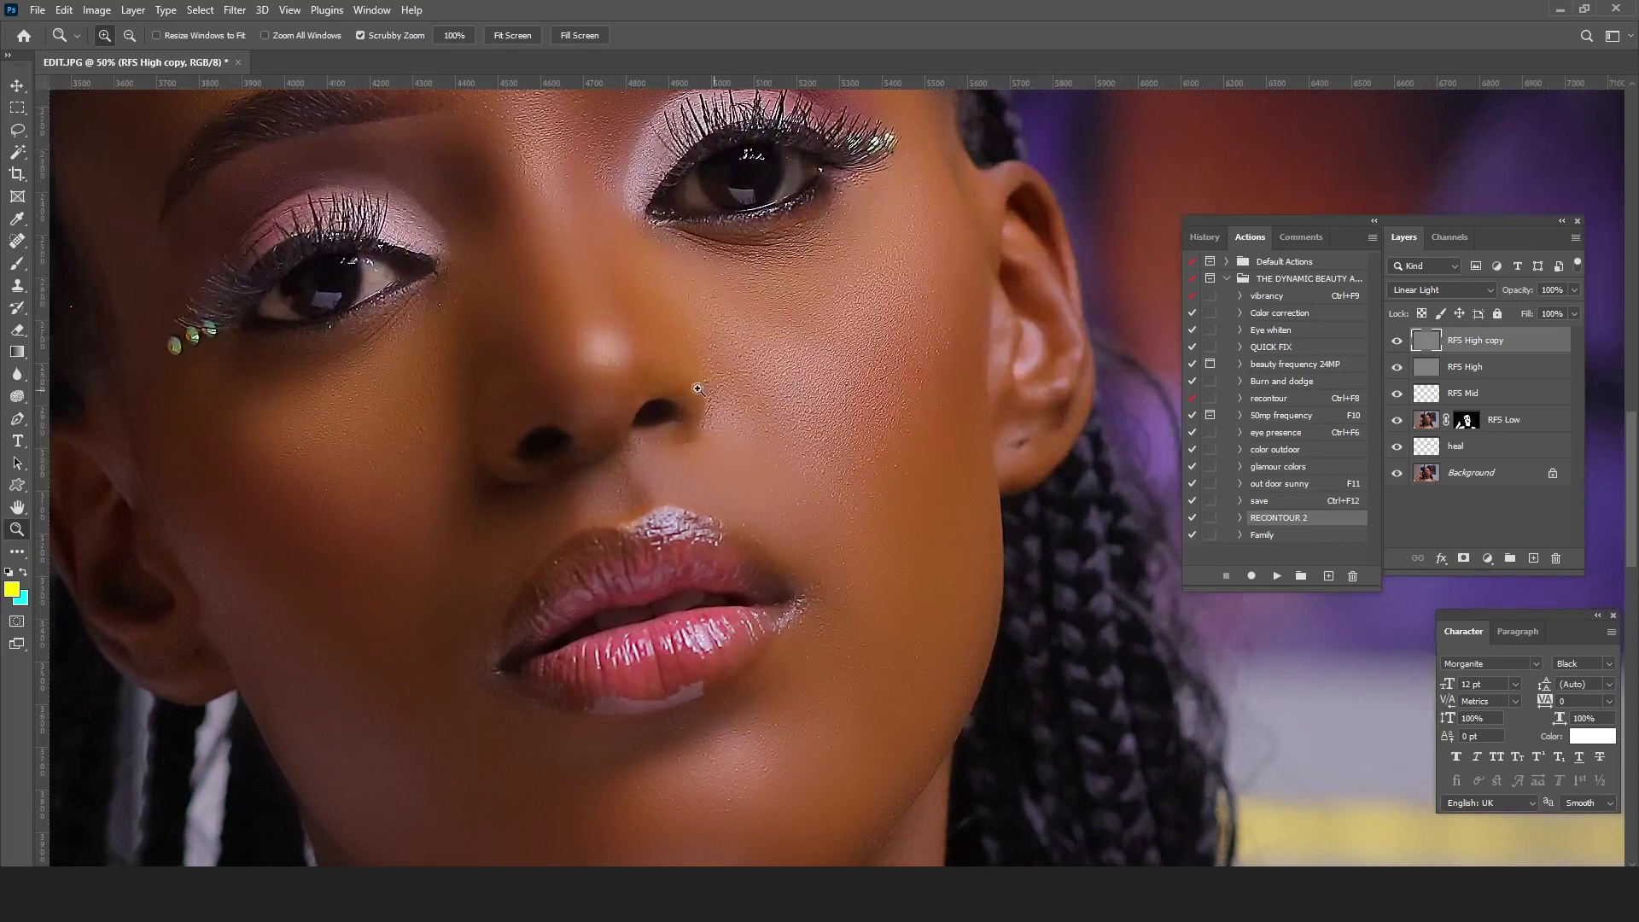
left_click_drag(589, 273, 788, 402)
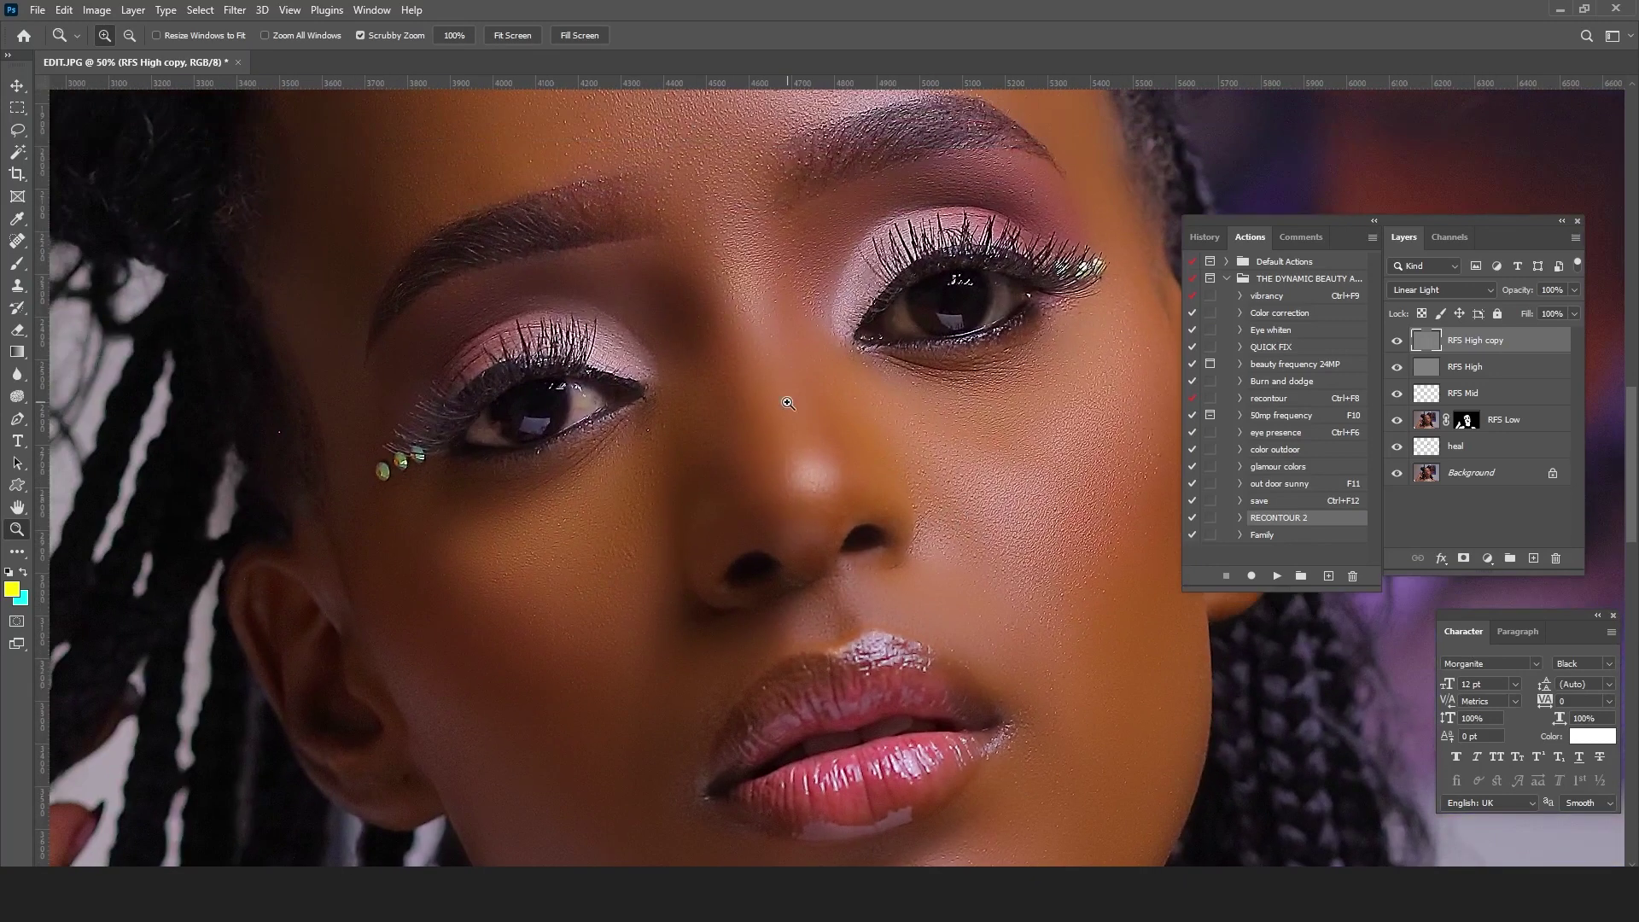
left_click(719, 305, "alt")
left_click_drag(806, 338, 833, 419)
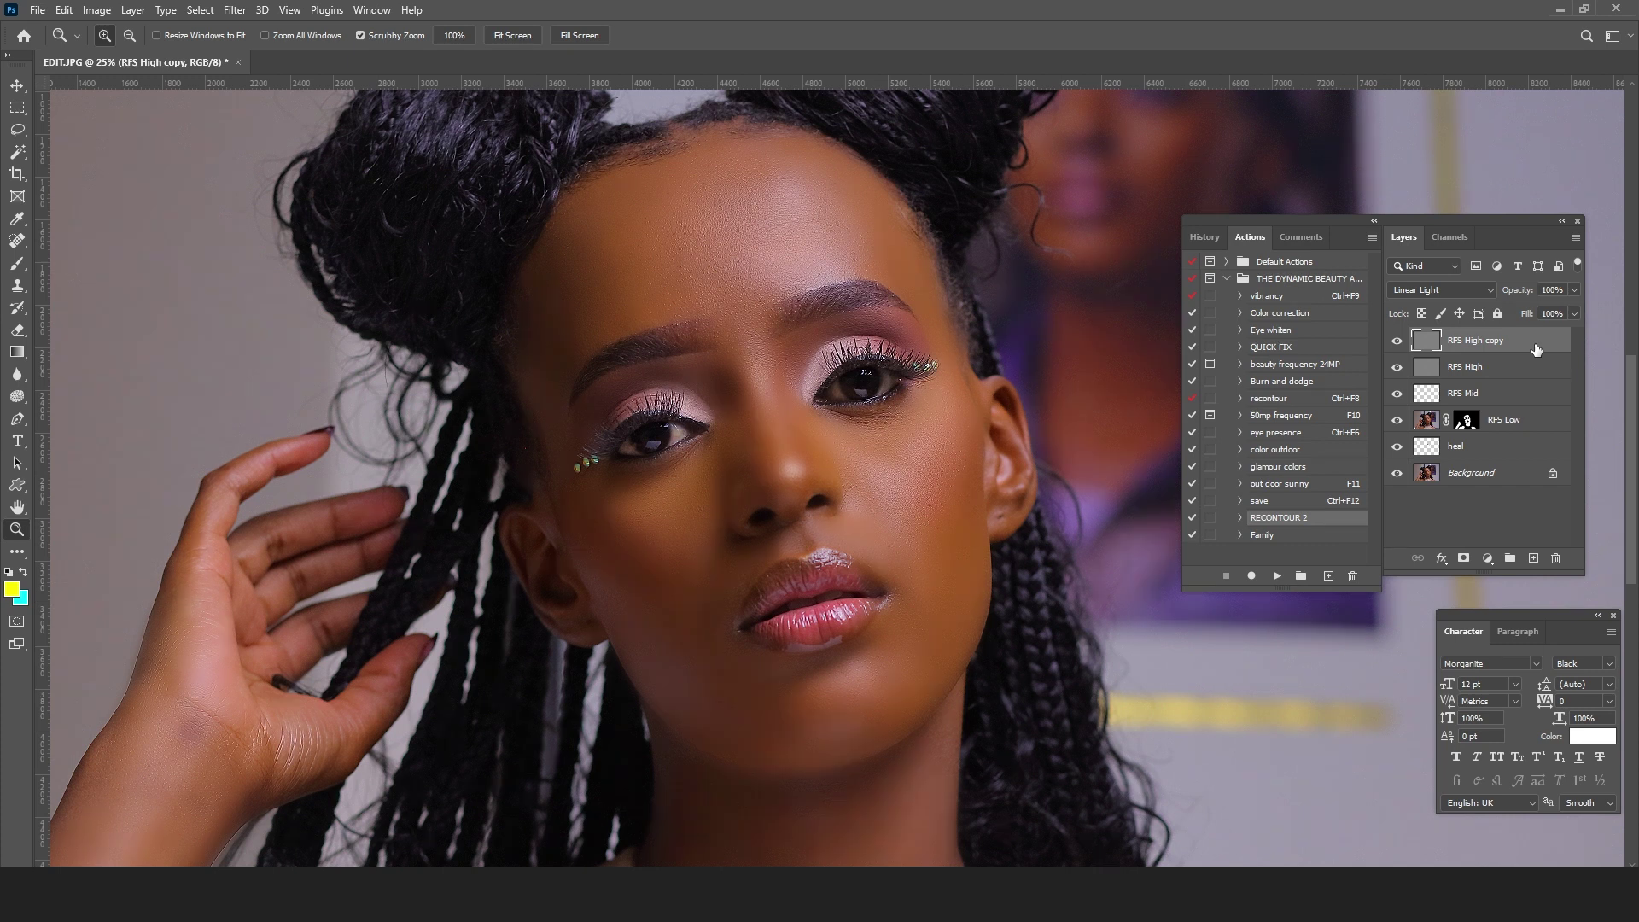
Step: Stamp all visible layers into a new top layer and apply Retouch4me Portrait Volumes to it as a Soft Light Layer with Blend at 100
key("ctrl+shift+alt+e")
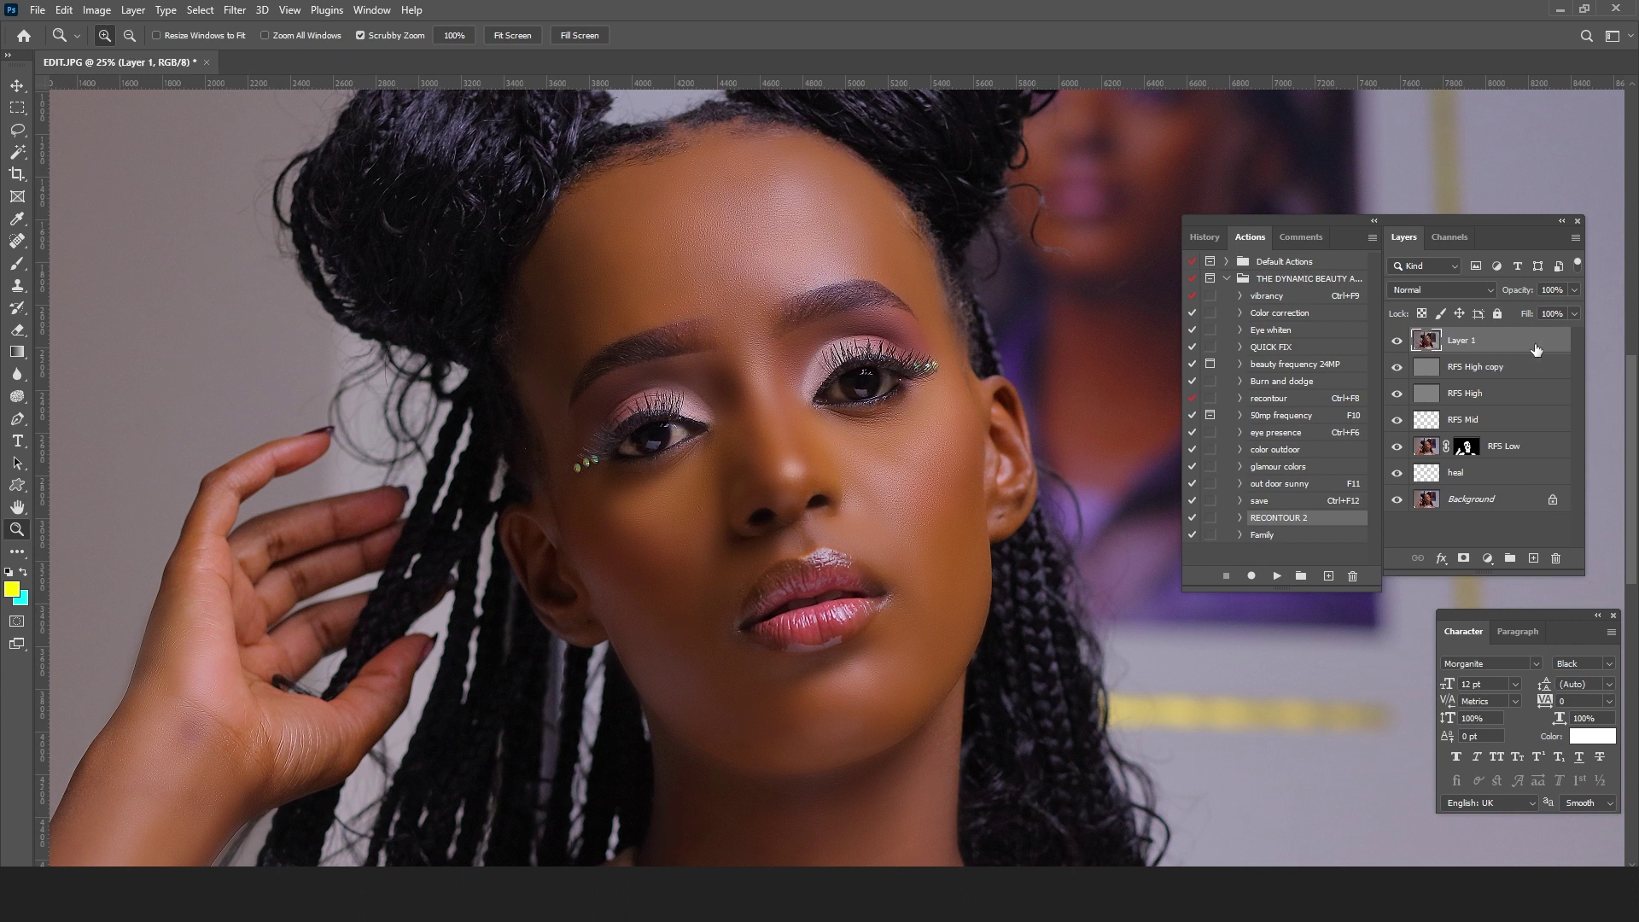
left_click(235, 10)
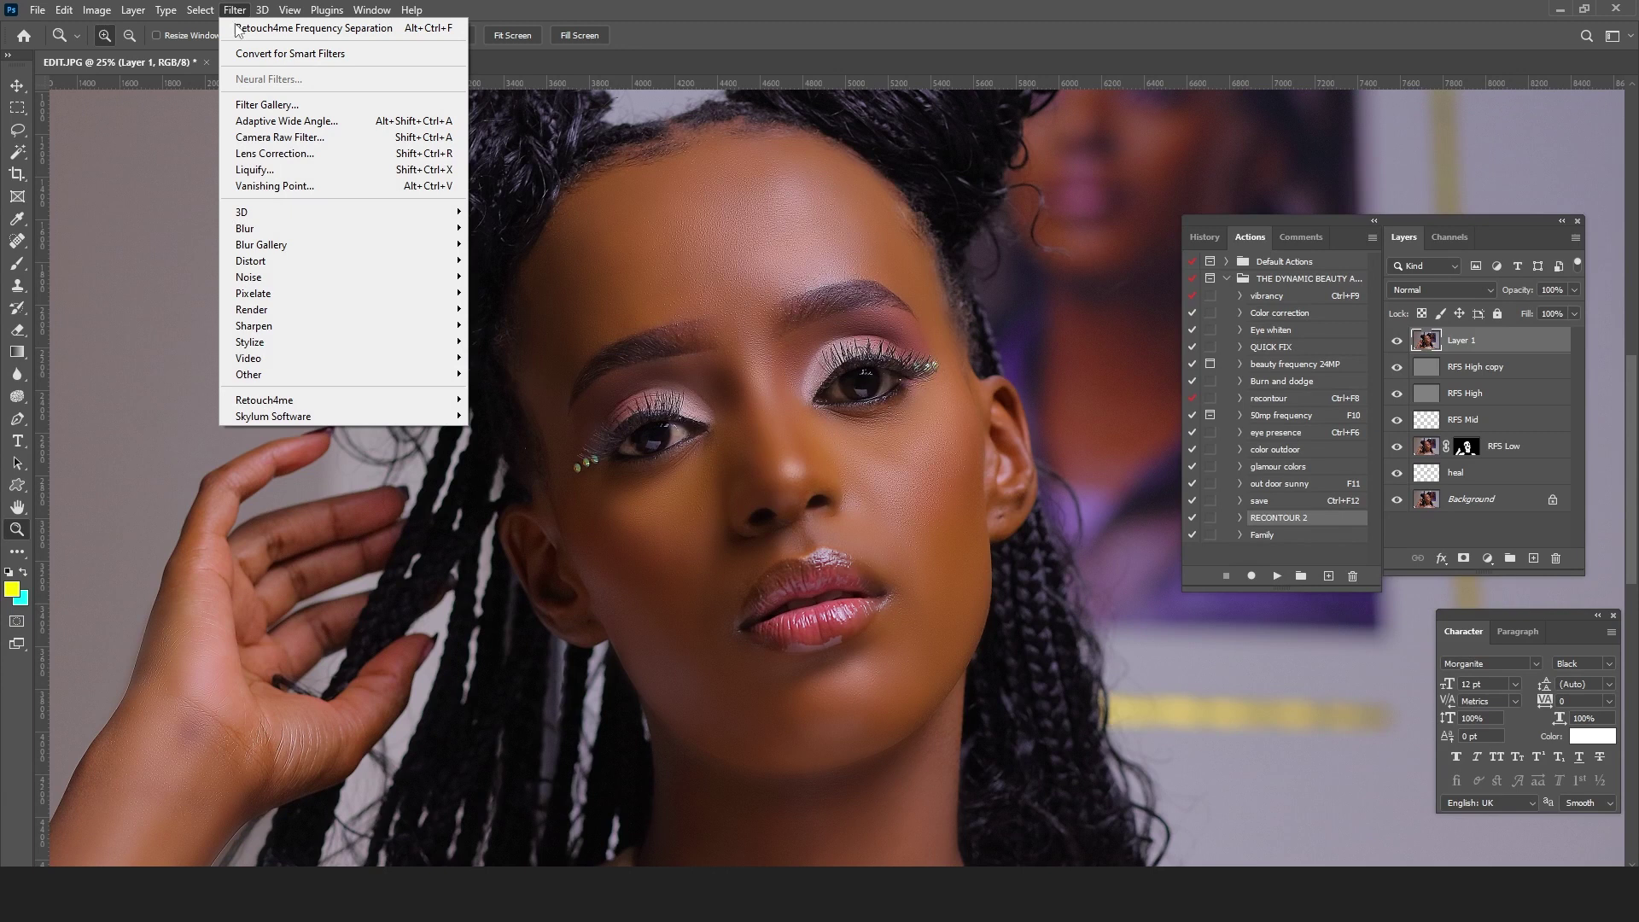
mouse_move(300, 401)
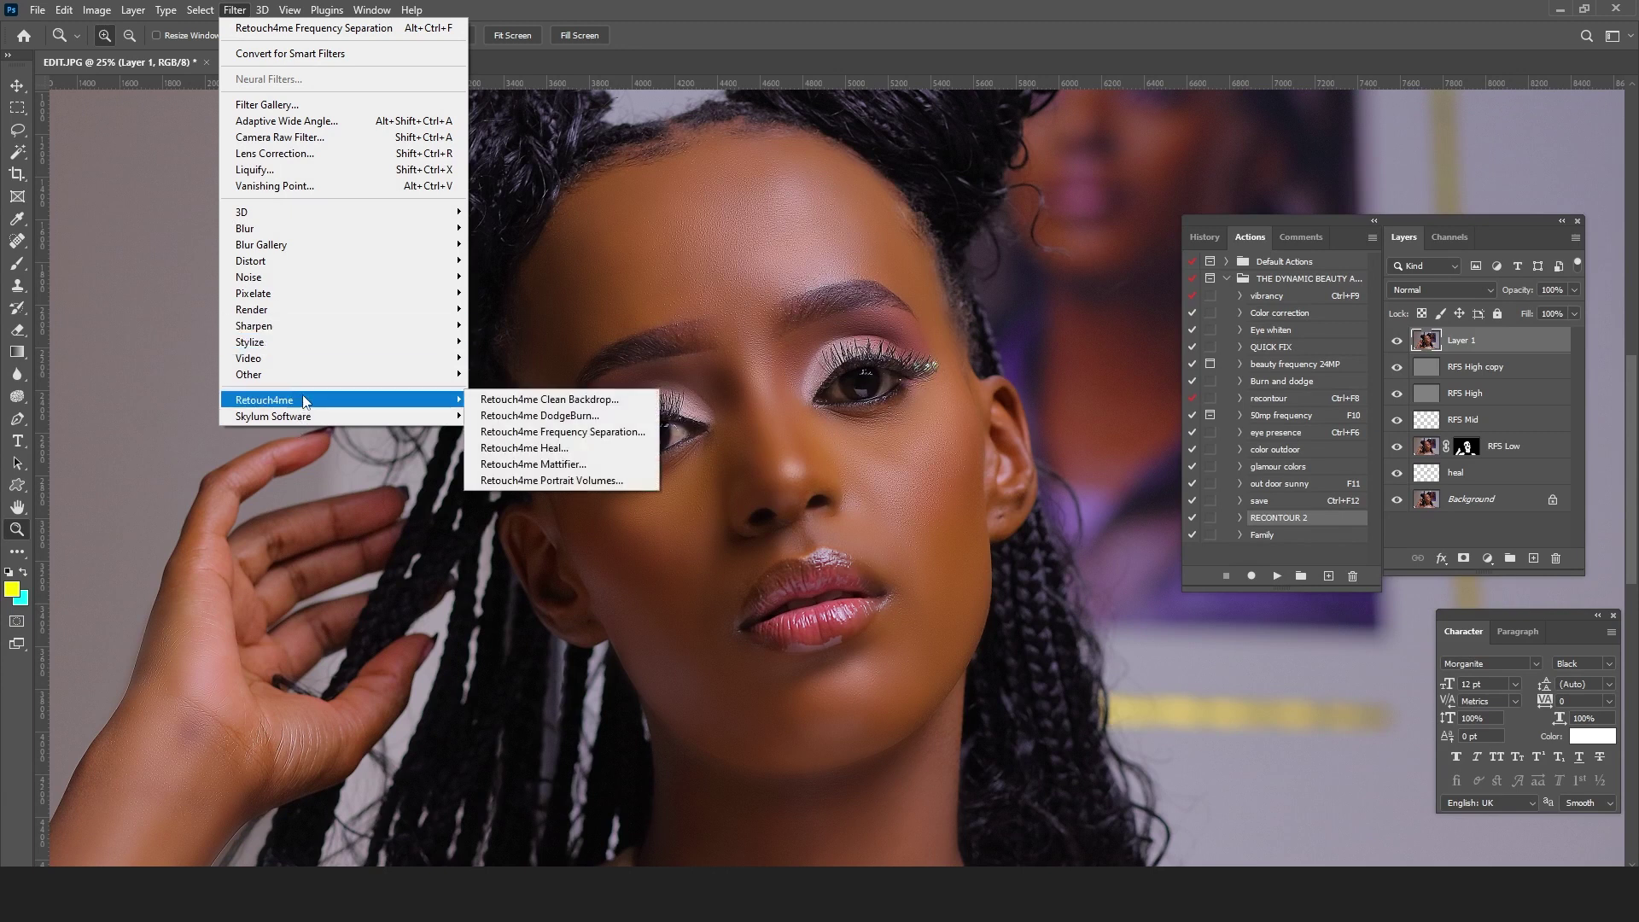
left_click(579, 483)
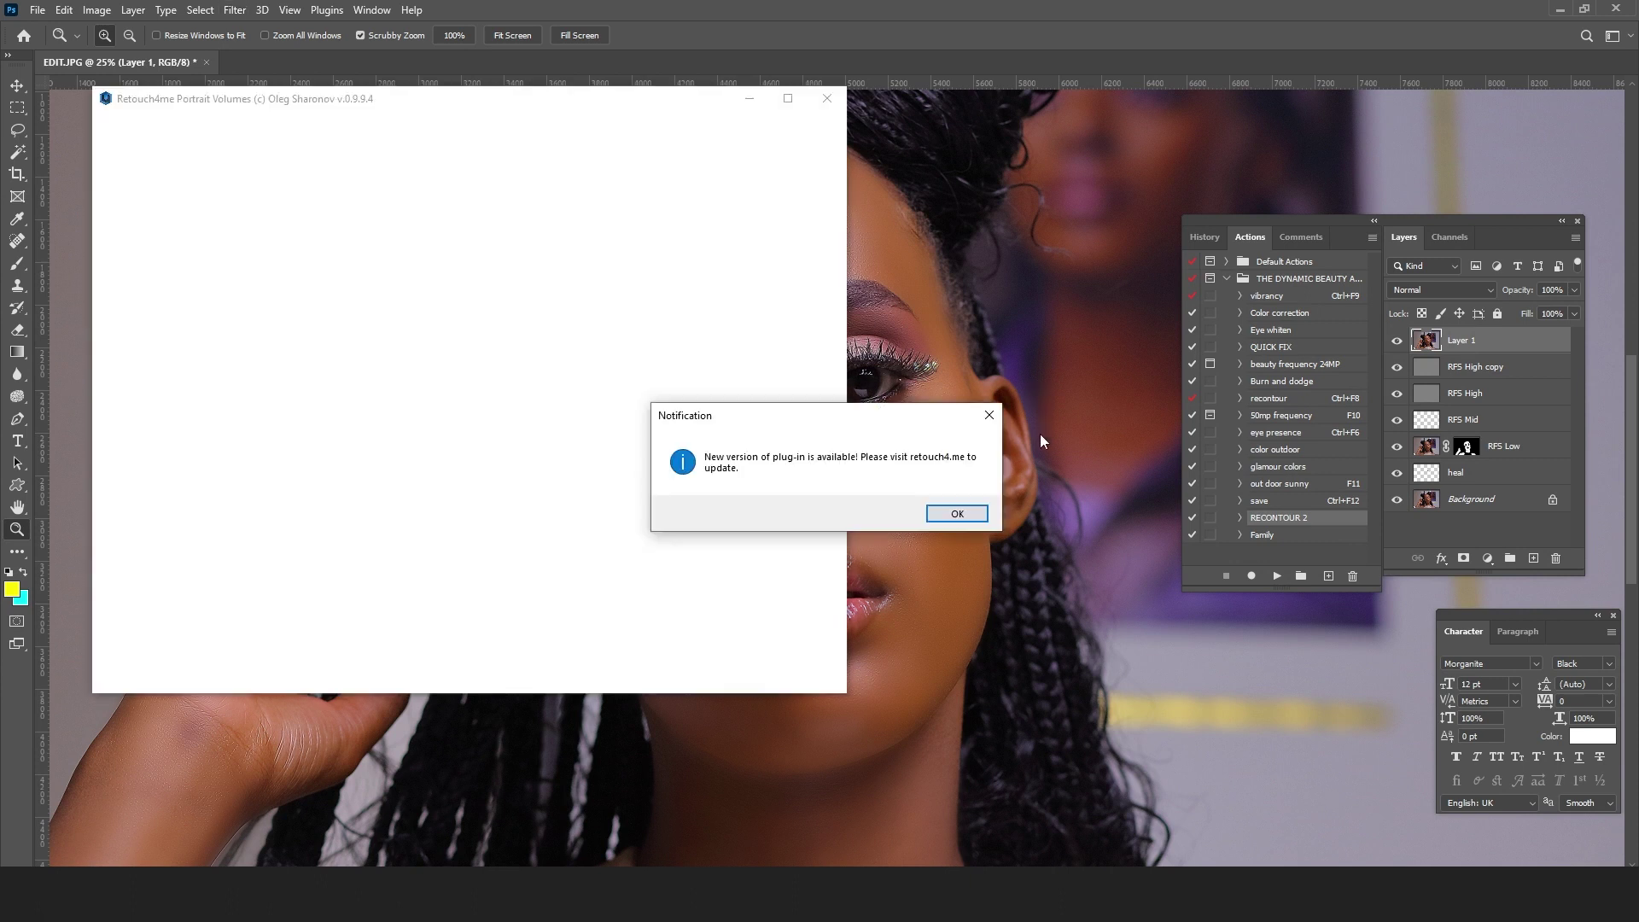
left_click(957, 514)
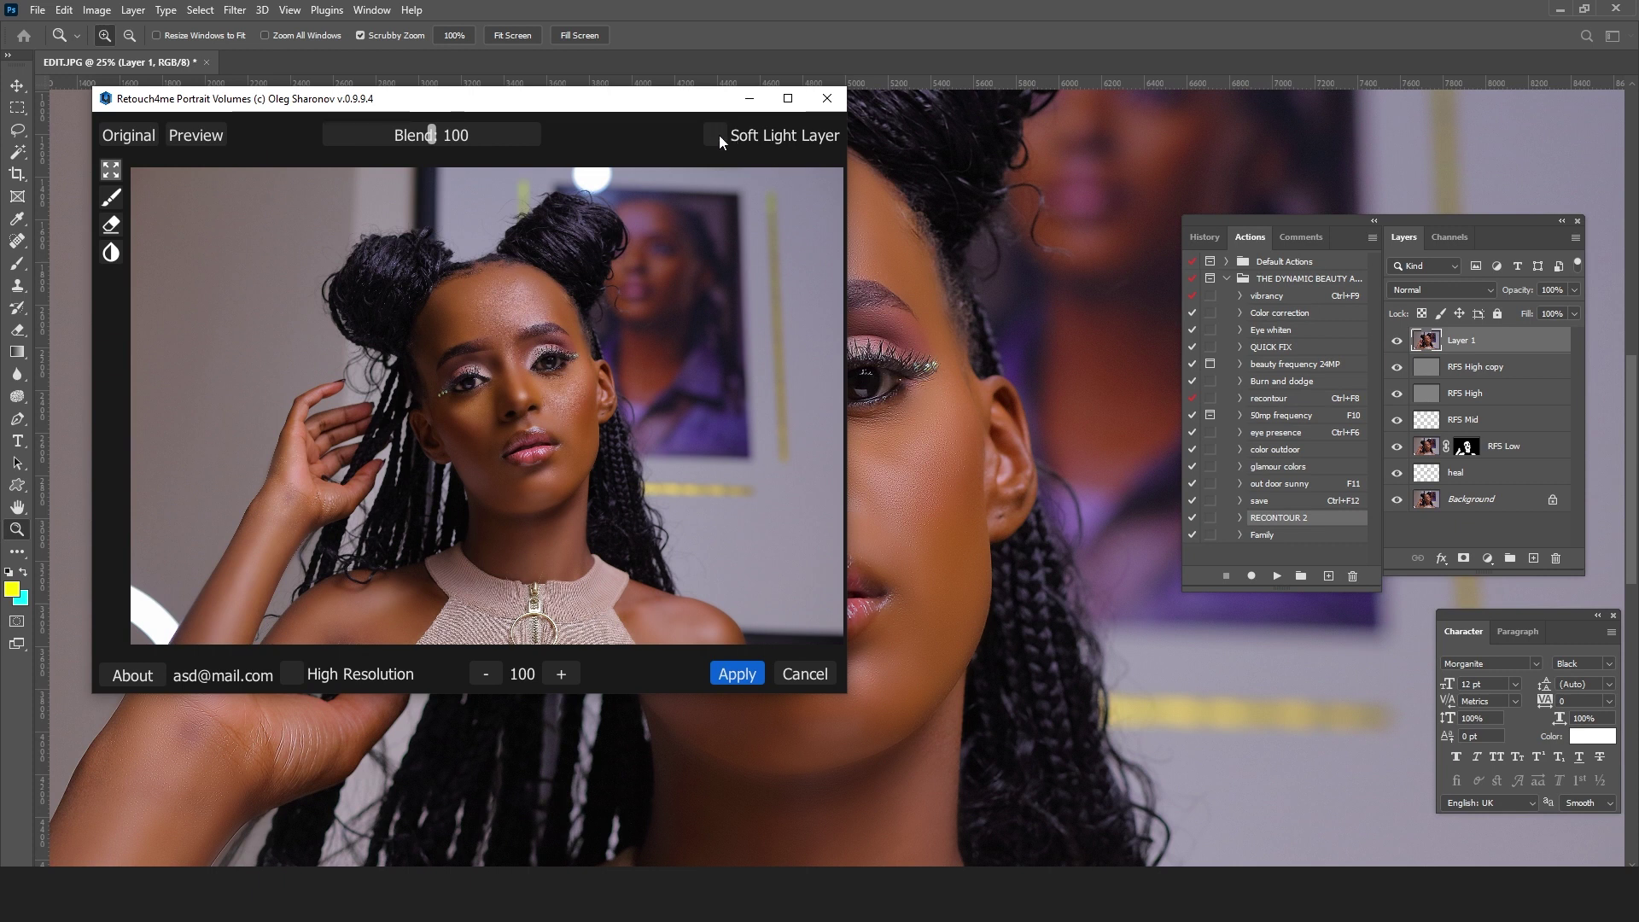
left_click(735, 675)
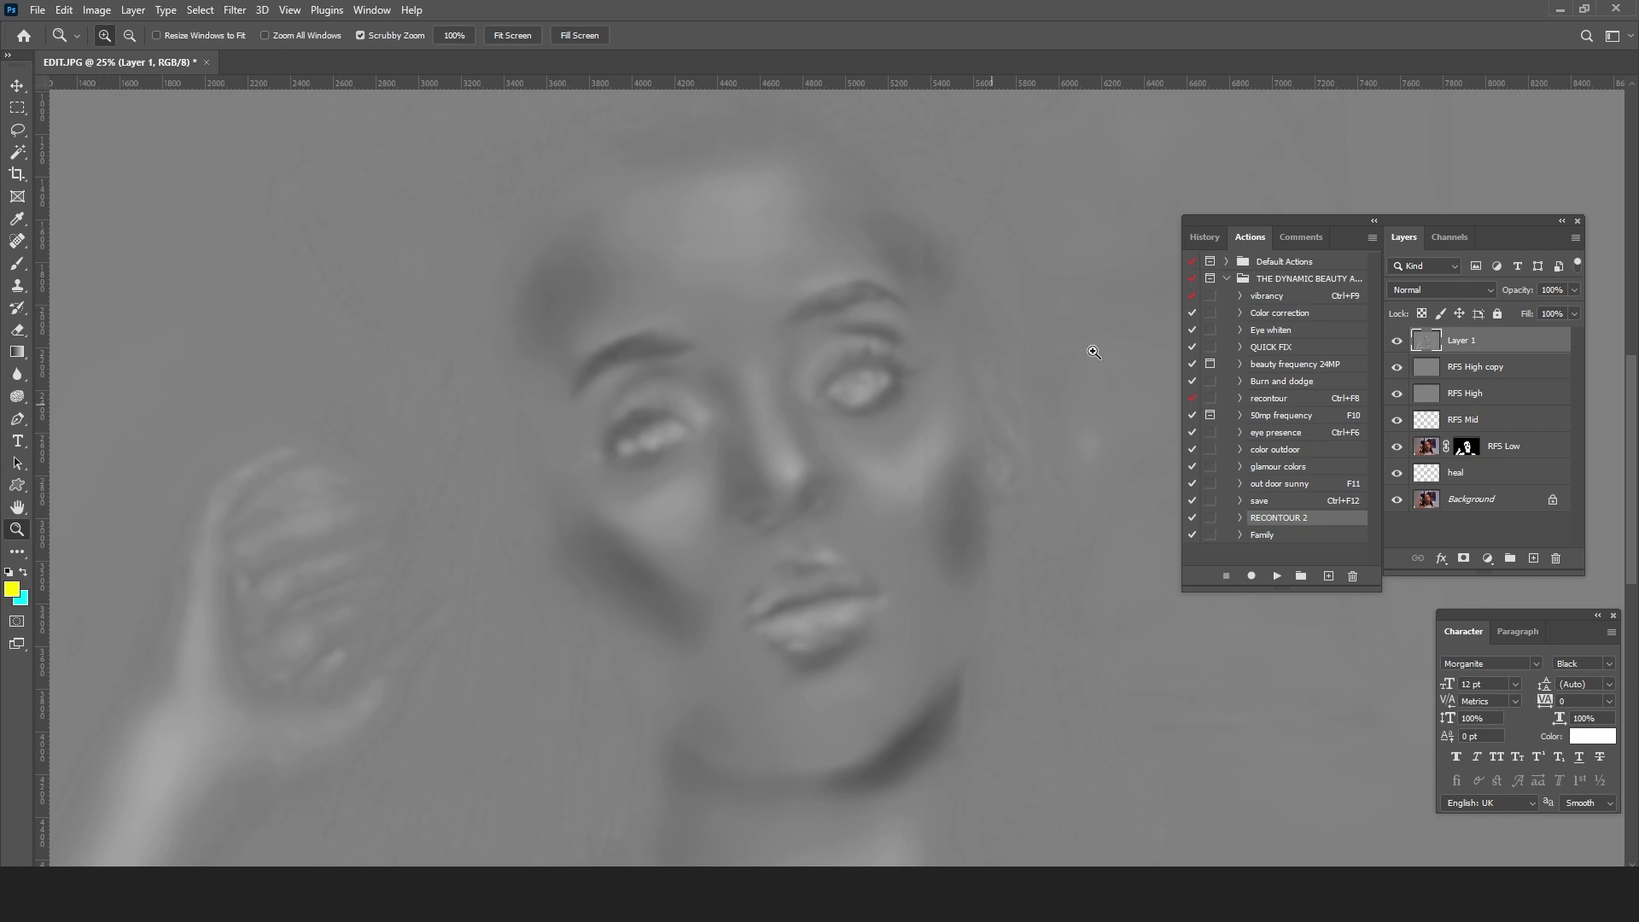
Step: Set the Portrait Volumes layer's blend mode to Soft Light and compare the portrait with that layer hidden and shown
left_click(1488, 291)
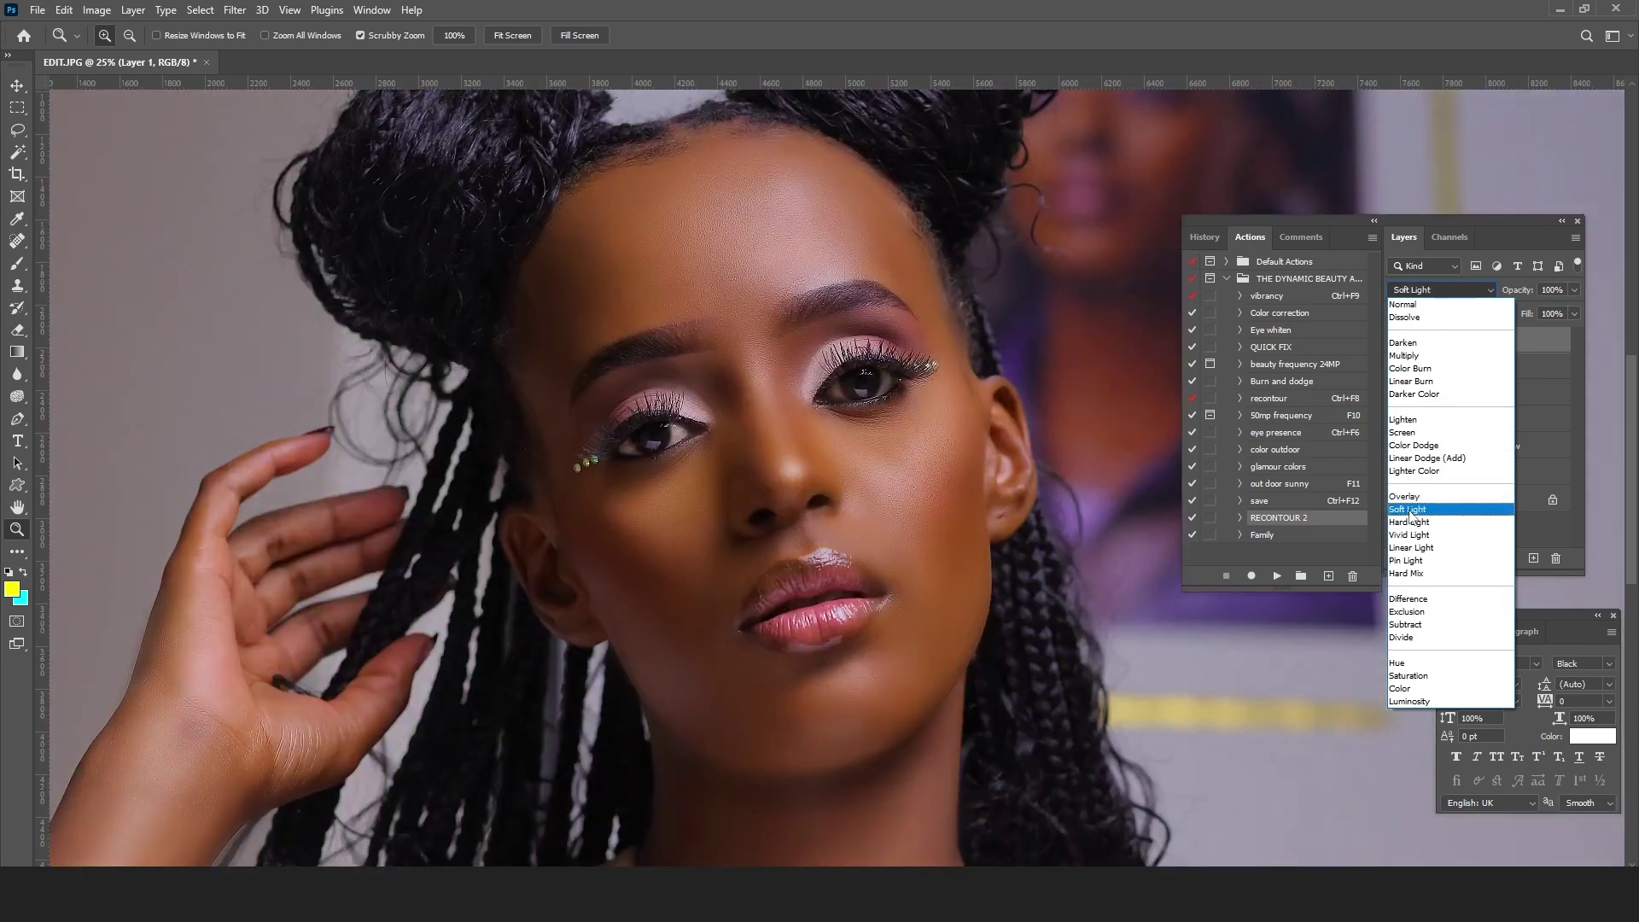
left_click(1410, 512)
left_click(1398, 343)
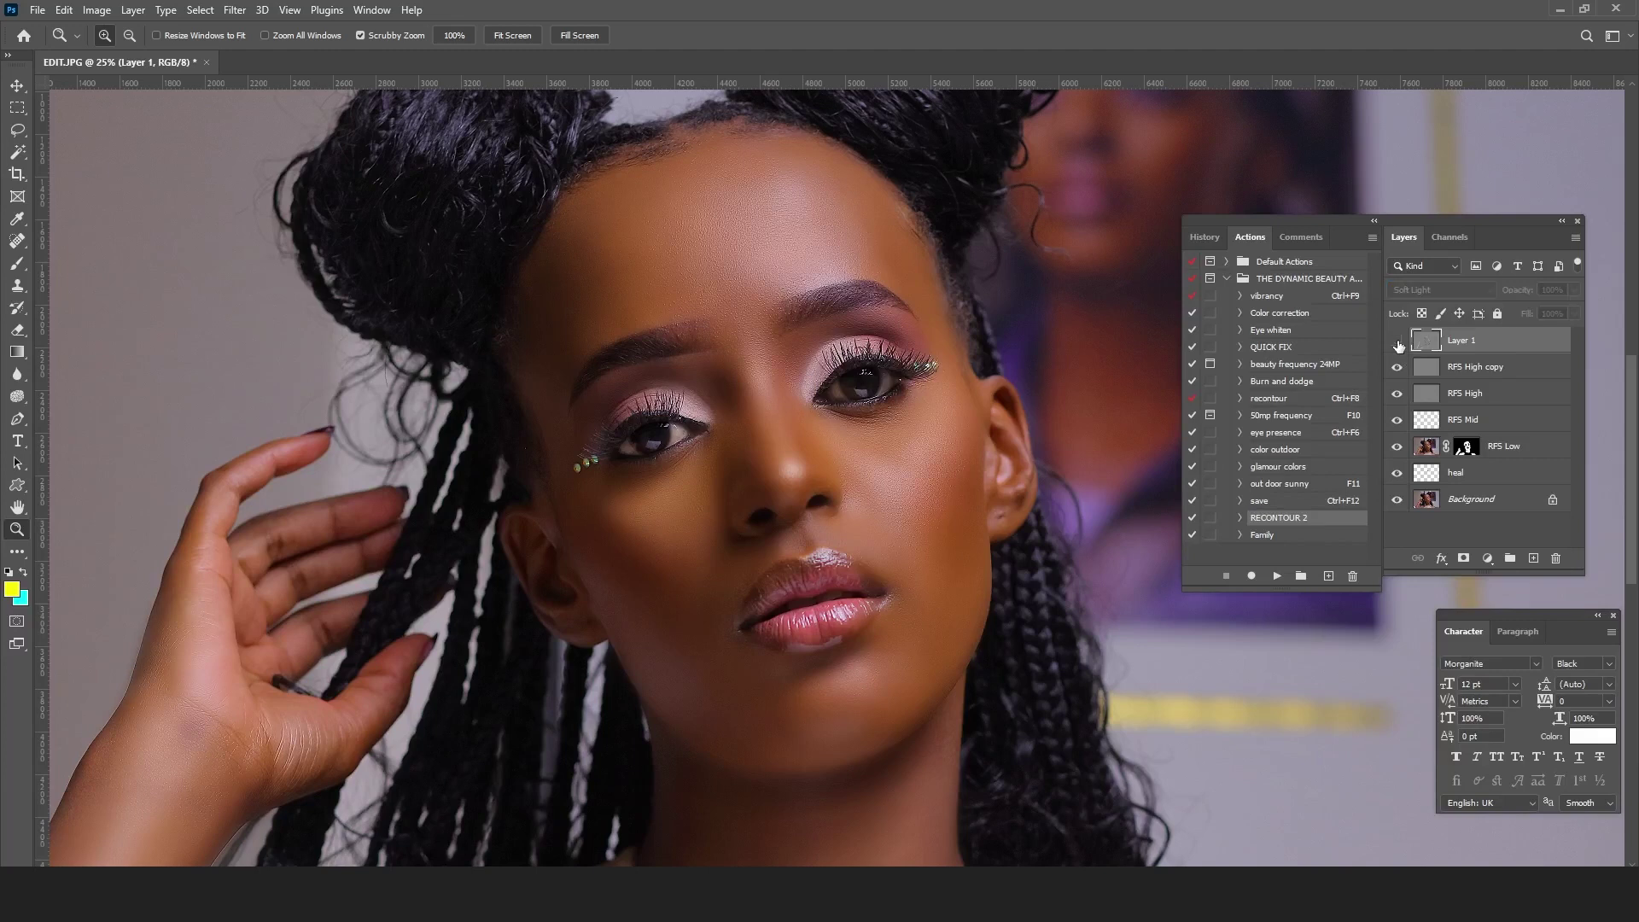
left_click(1398, 342)
left_click(1397, 343)
left_click(1397, 343)
left_click(1397, 343)
left_click(1397, 343)
left_click(855, 521, "alt")
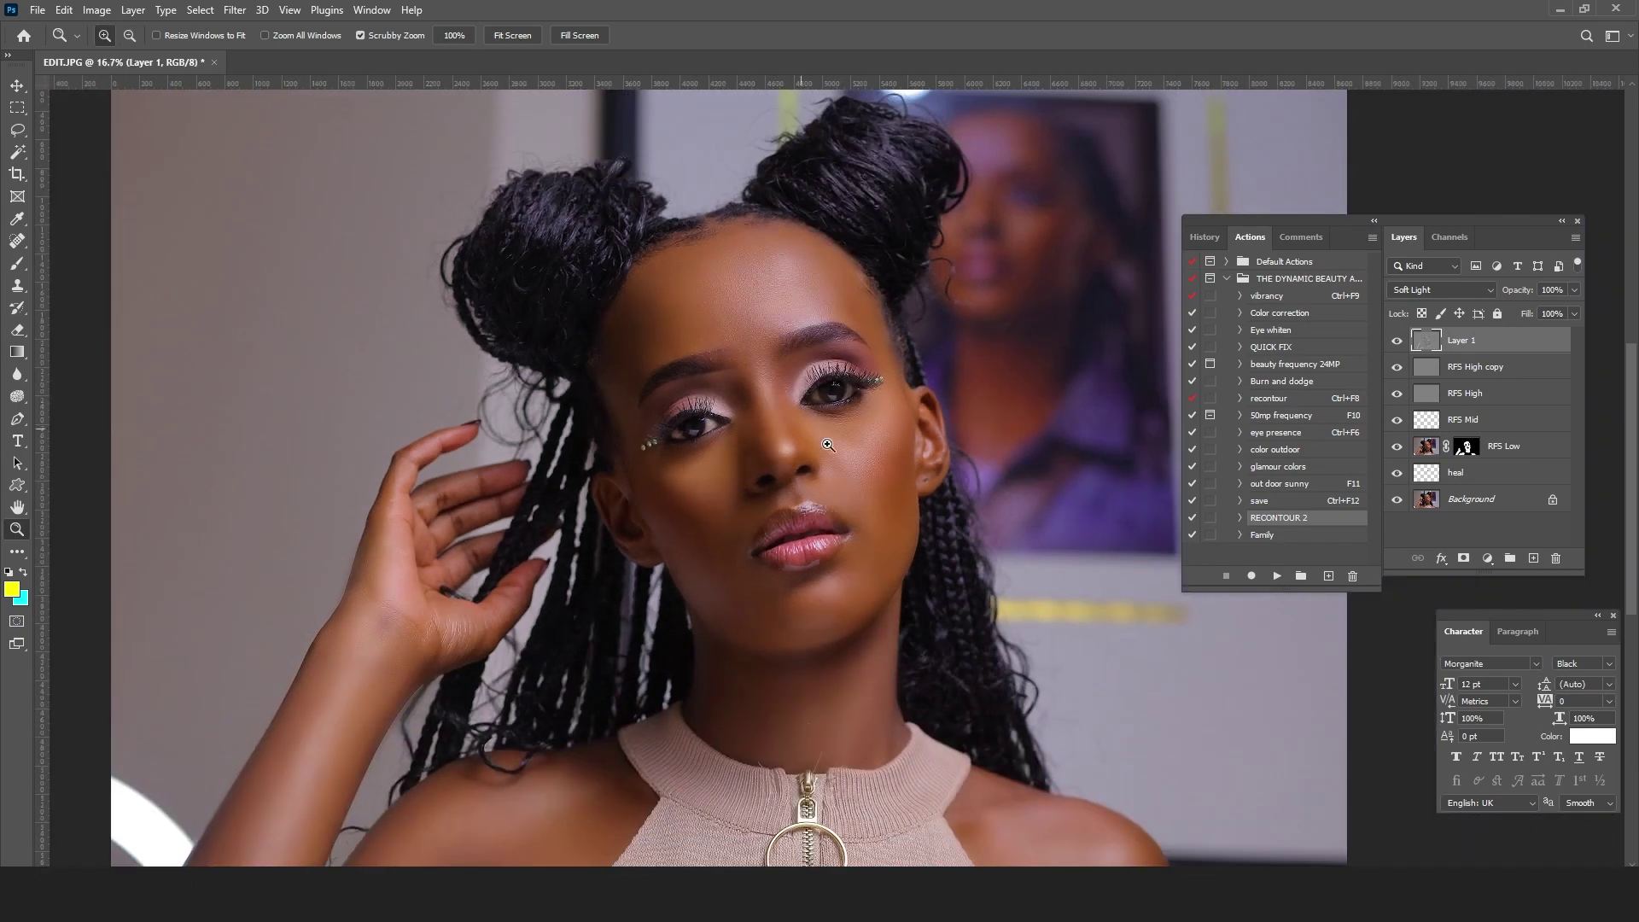
left_click_drag(984, 587, 973, 494)
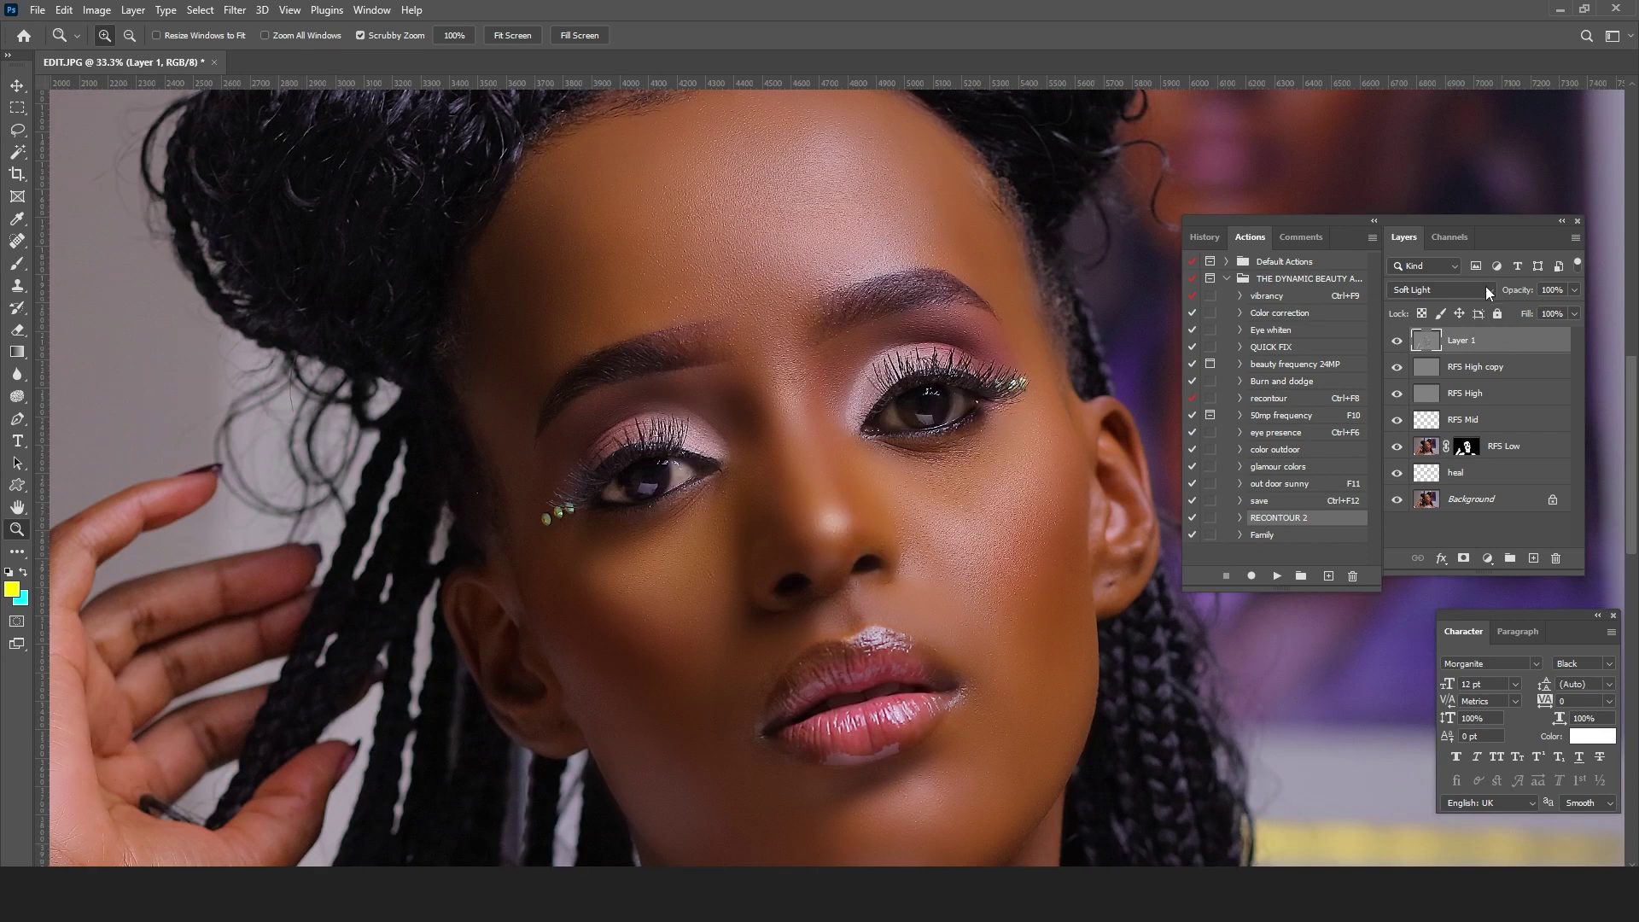
Step: Set the Portrait Volumes layer's blend mode to Normal and choose the Dodge tool for editing its grey map
left_click(1442, 289)
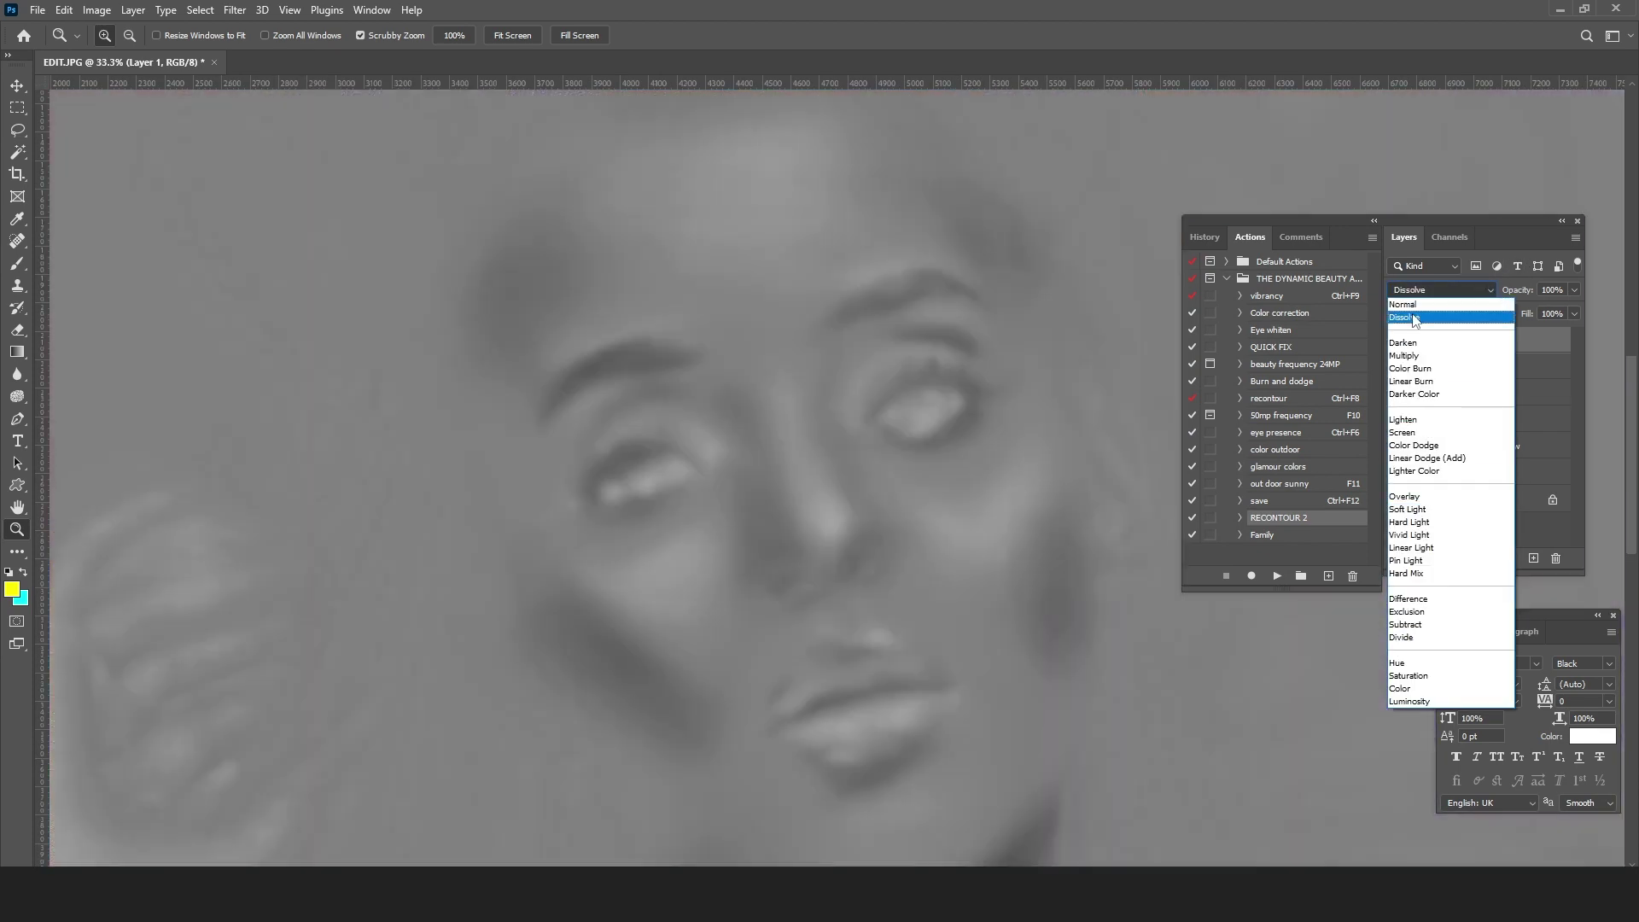
left_click(1413, 305)
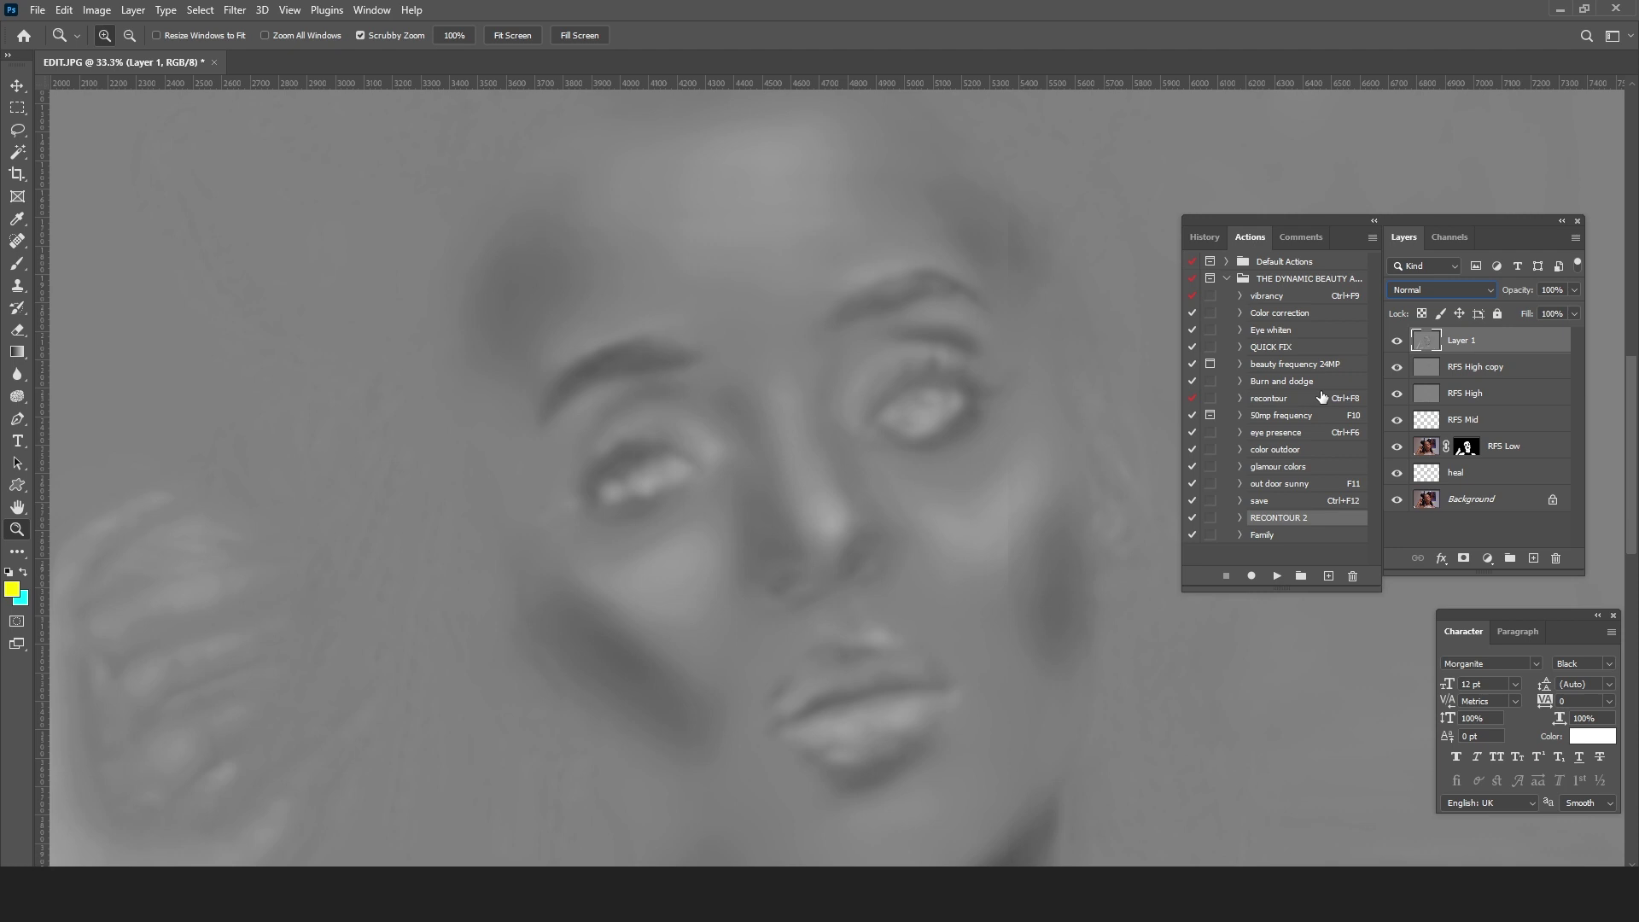
key("y")
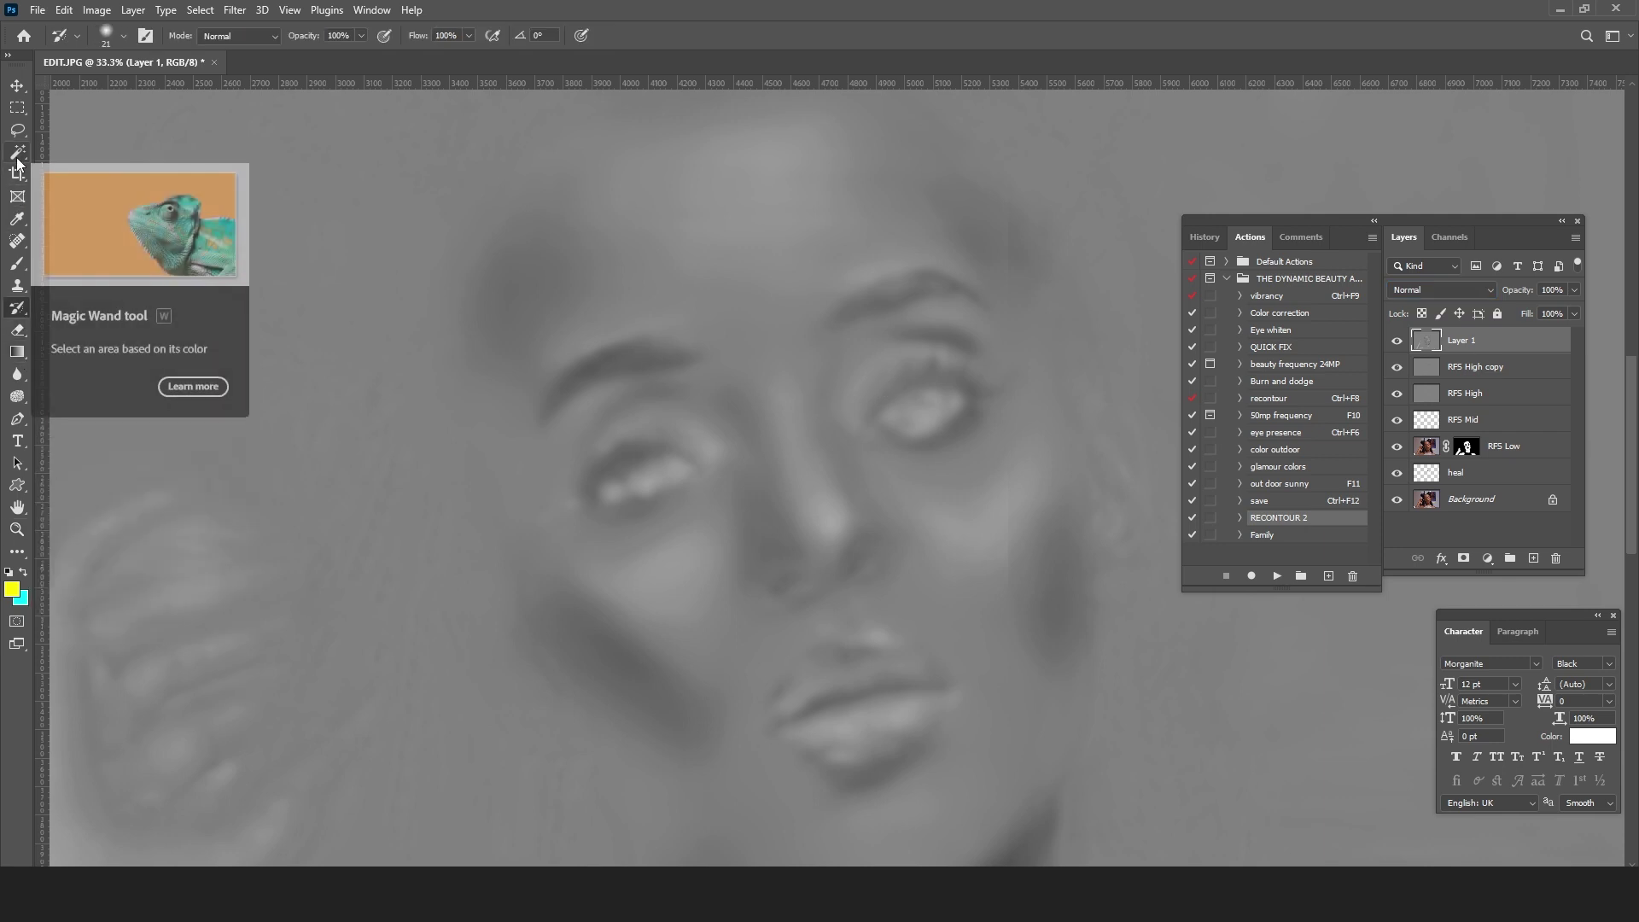
left_click(17, 396)
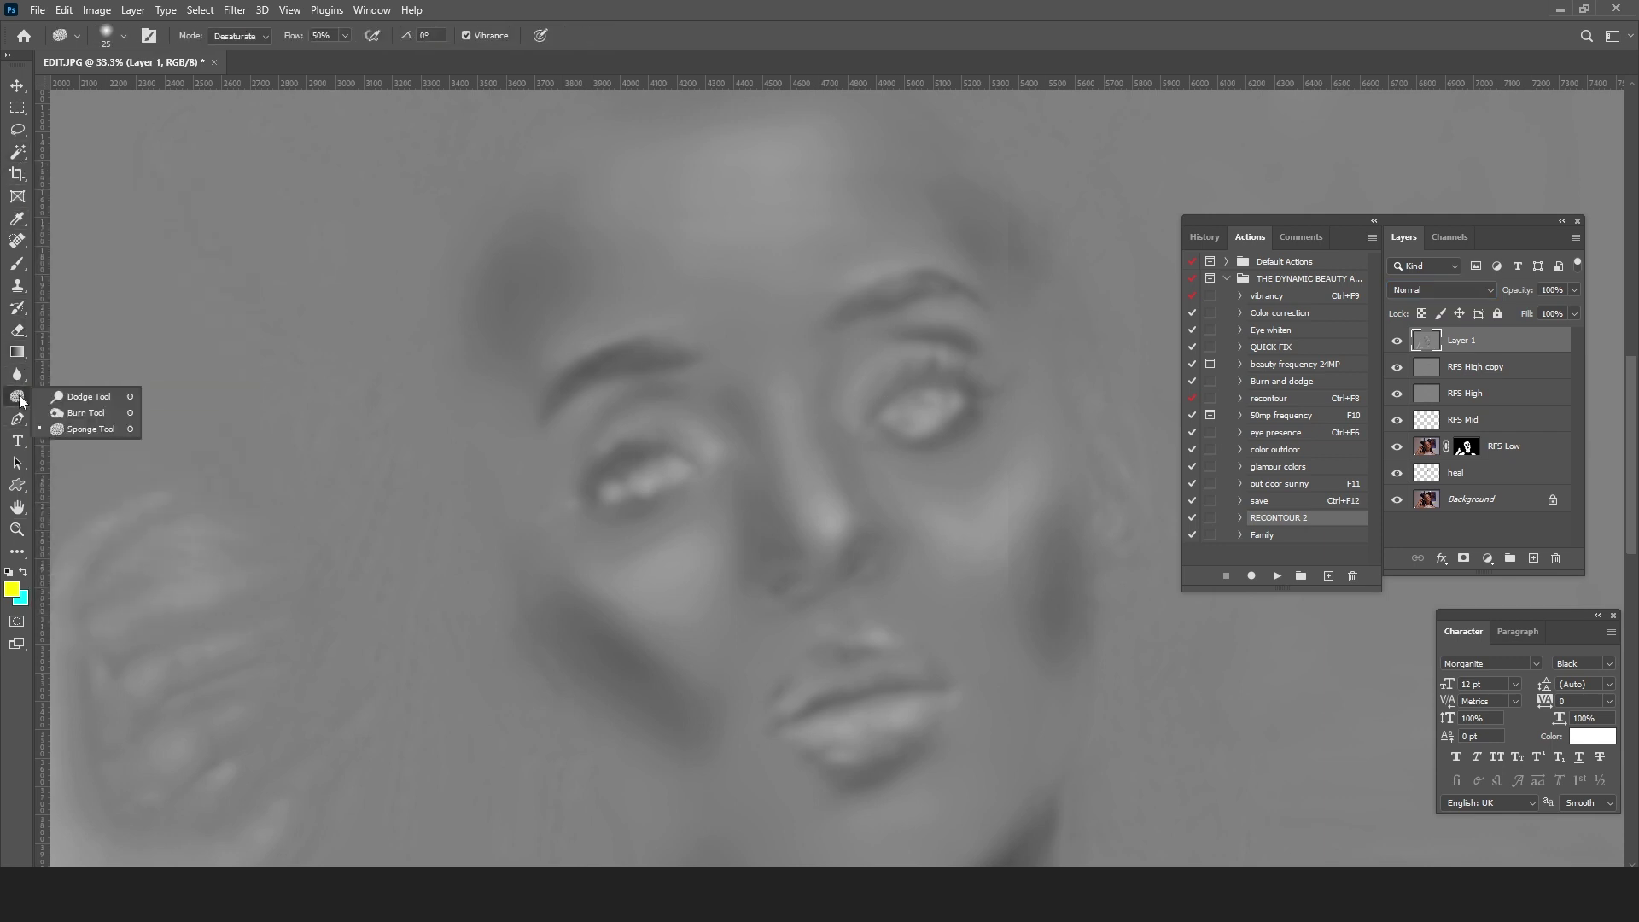
left_click(79, 396)
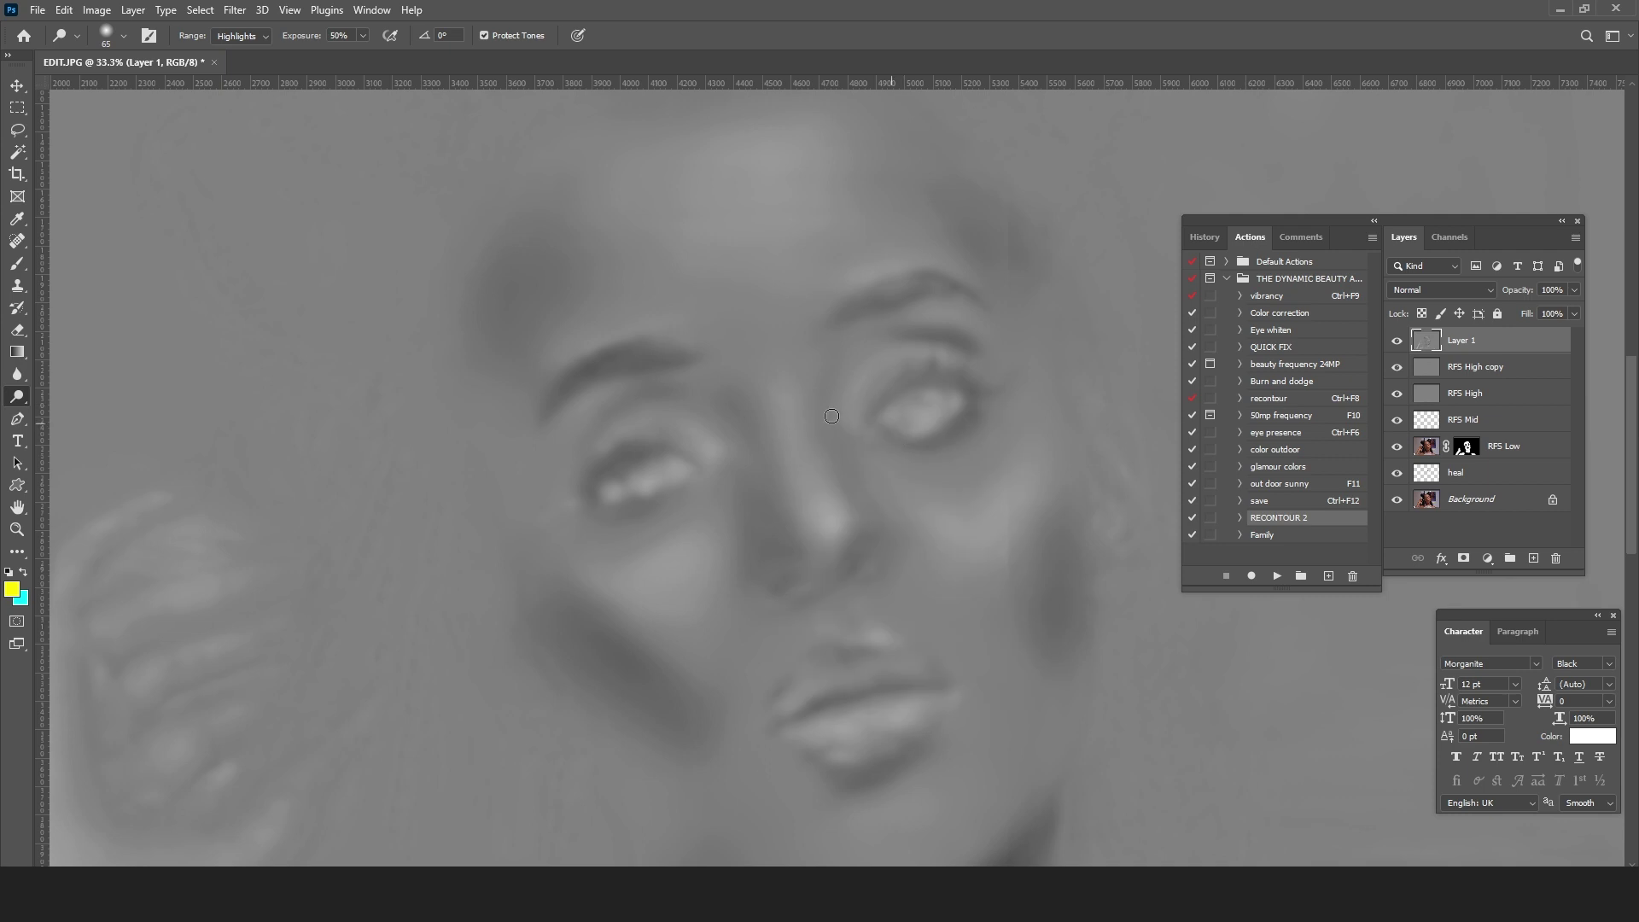
Step: Set the Dodge tool to 2% exposure and a 243 px brush, and lighten the nose bridge and under-eye cheek highlights on the grey map
left_click_drag(783, 379, 803, 469)
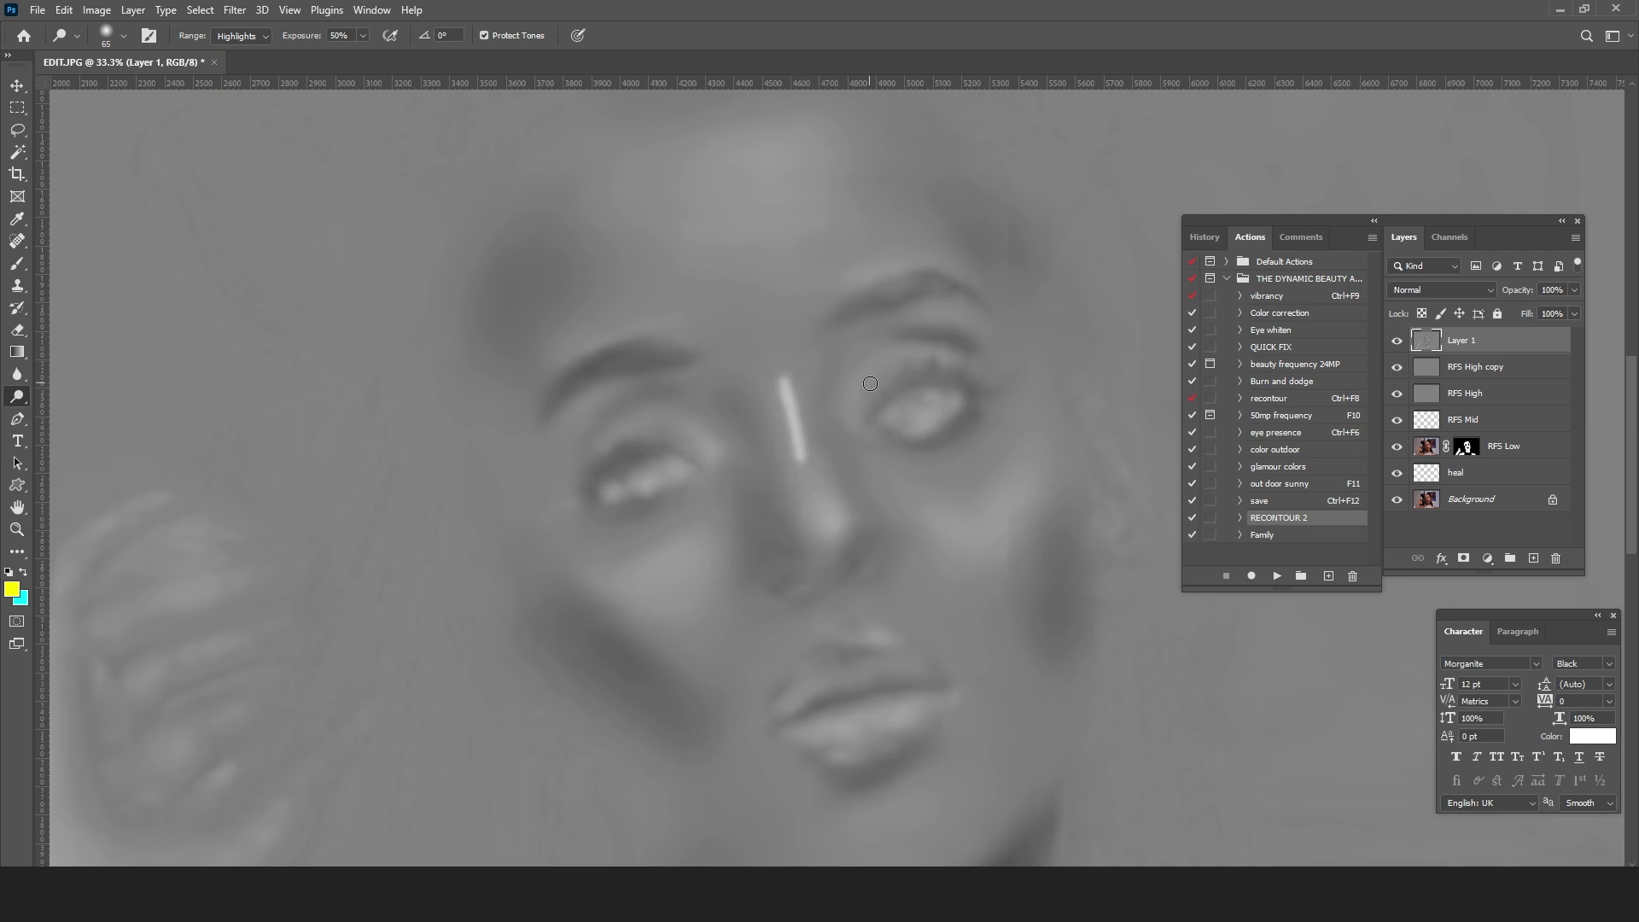
key("ctrl+z")
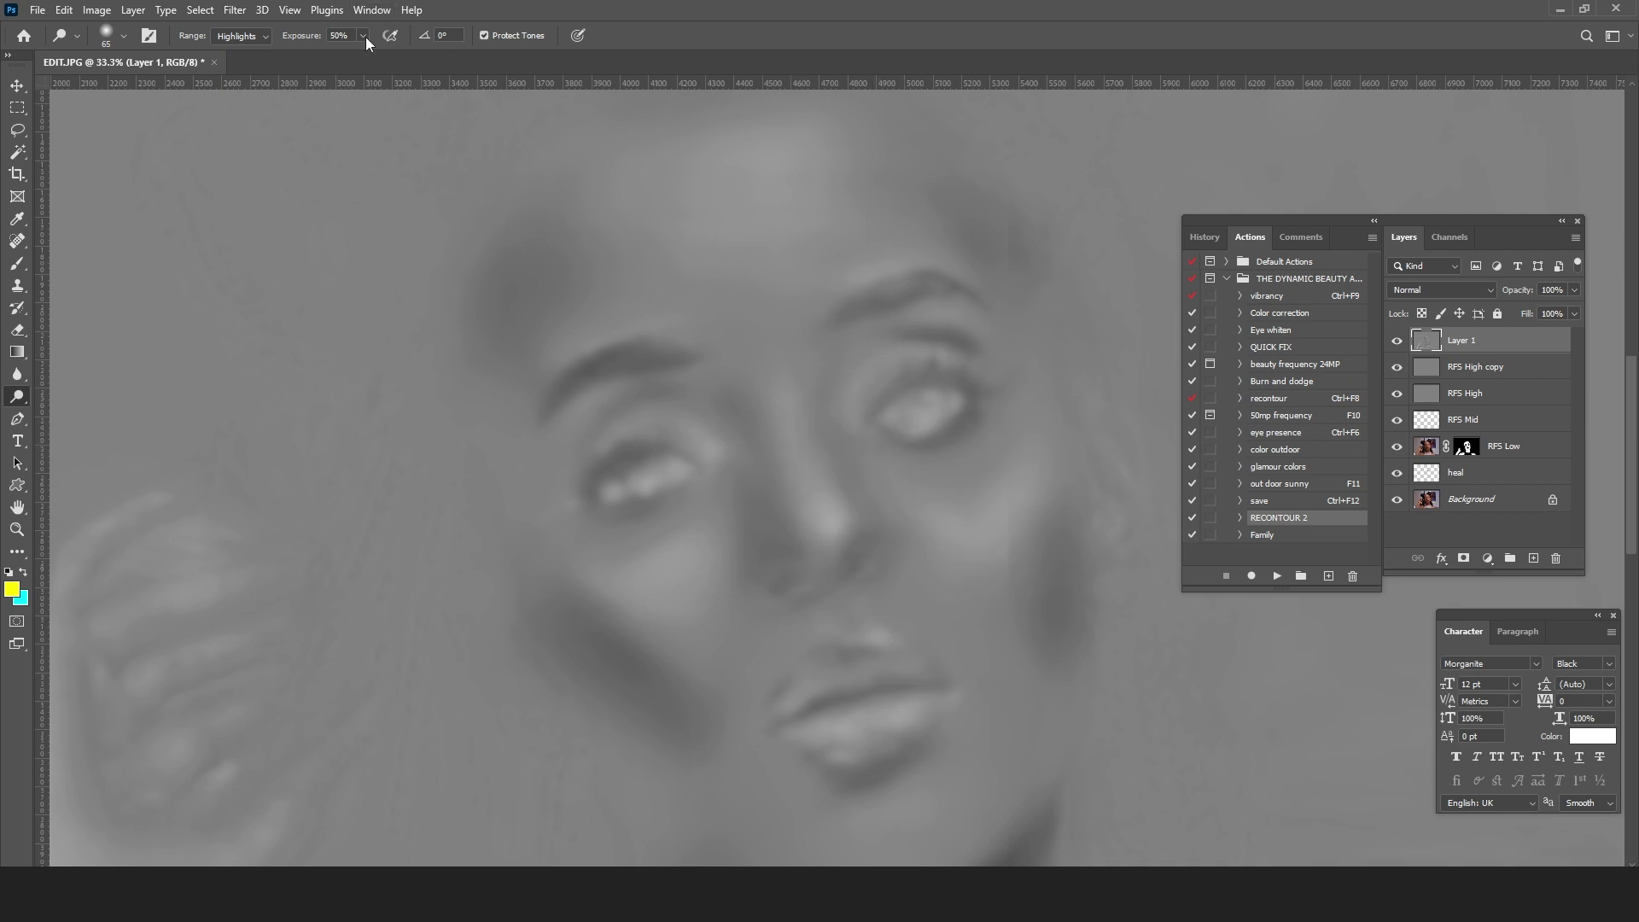
left_click_drag(330, 58, 325, 57)
right_click(822, 339)
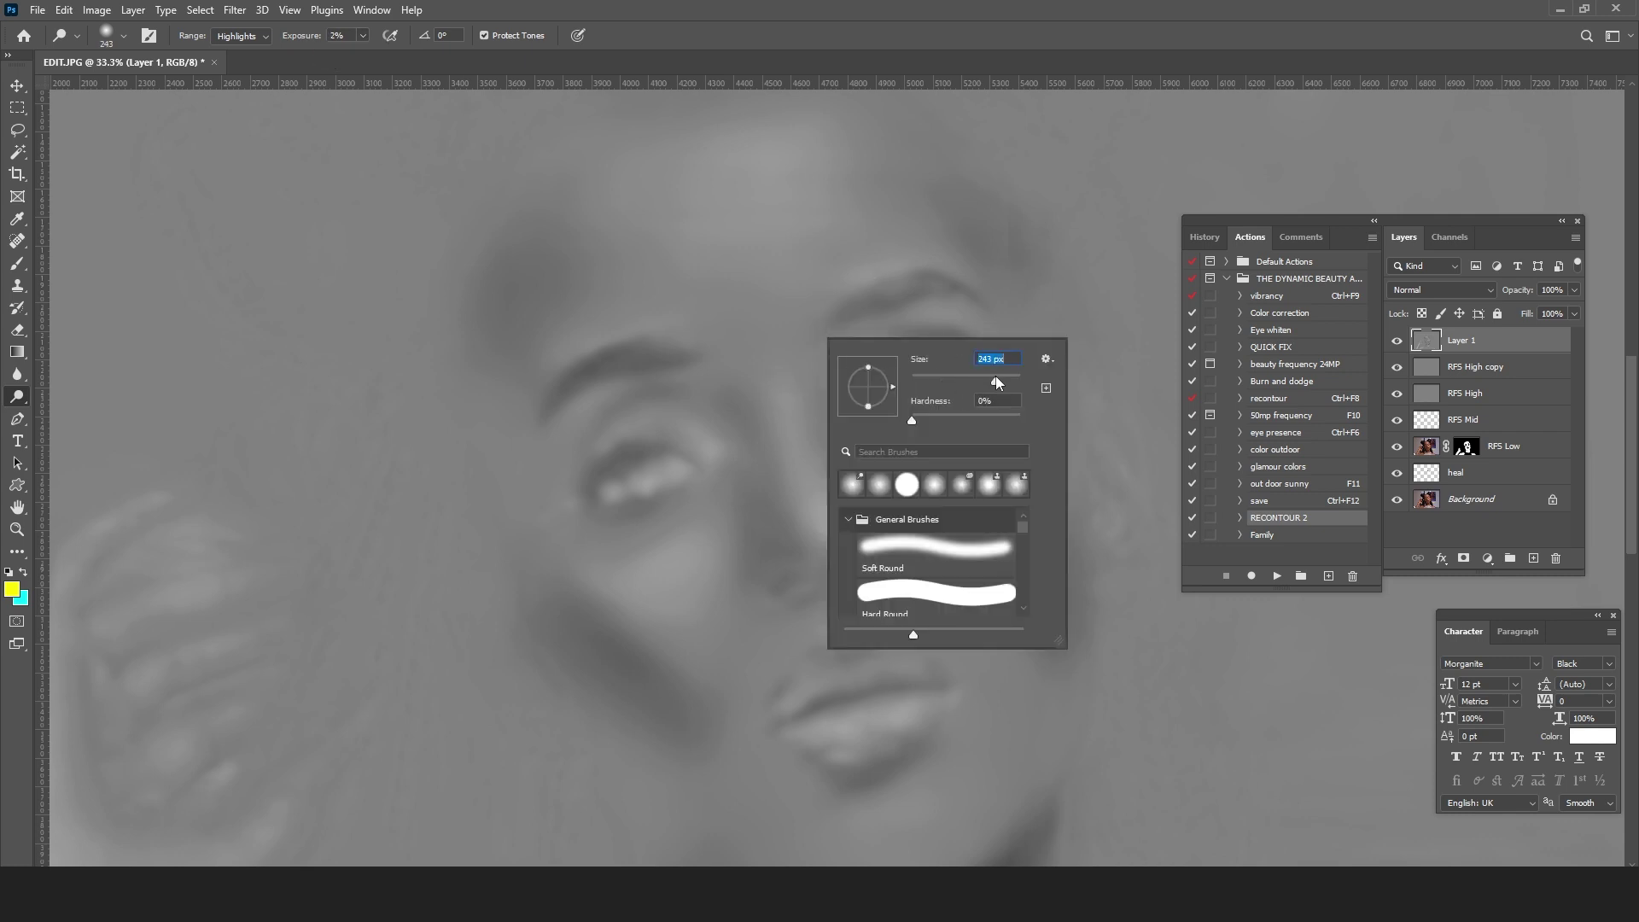
mouse_move(777, 369)
left_mouse_down()
mouse_move(815, 488)
mouse_move(771, 385)
mouse_move(787, 418)
mouse_move(1021, 469)
mouse_move(980, 559)
mouse_move(1010, 505)
mouse_move(981, 517)
left_mouse_up()
mouse_move(653, 624)
left_mouse_down()
mouse_move(603, 581)
mouse_move(700, 672)
mouse_move(646, 599)
mouse_move(696, 646)
mouse_move(671, 576)
left_mouse_up()
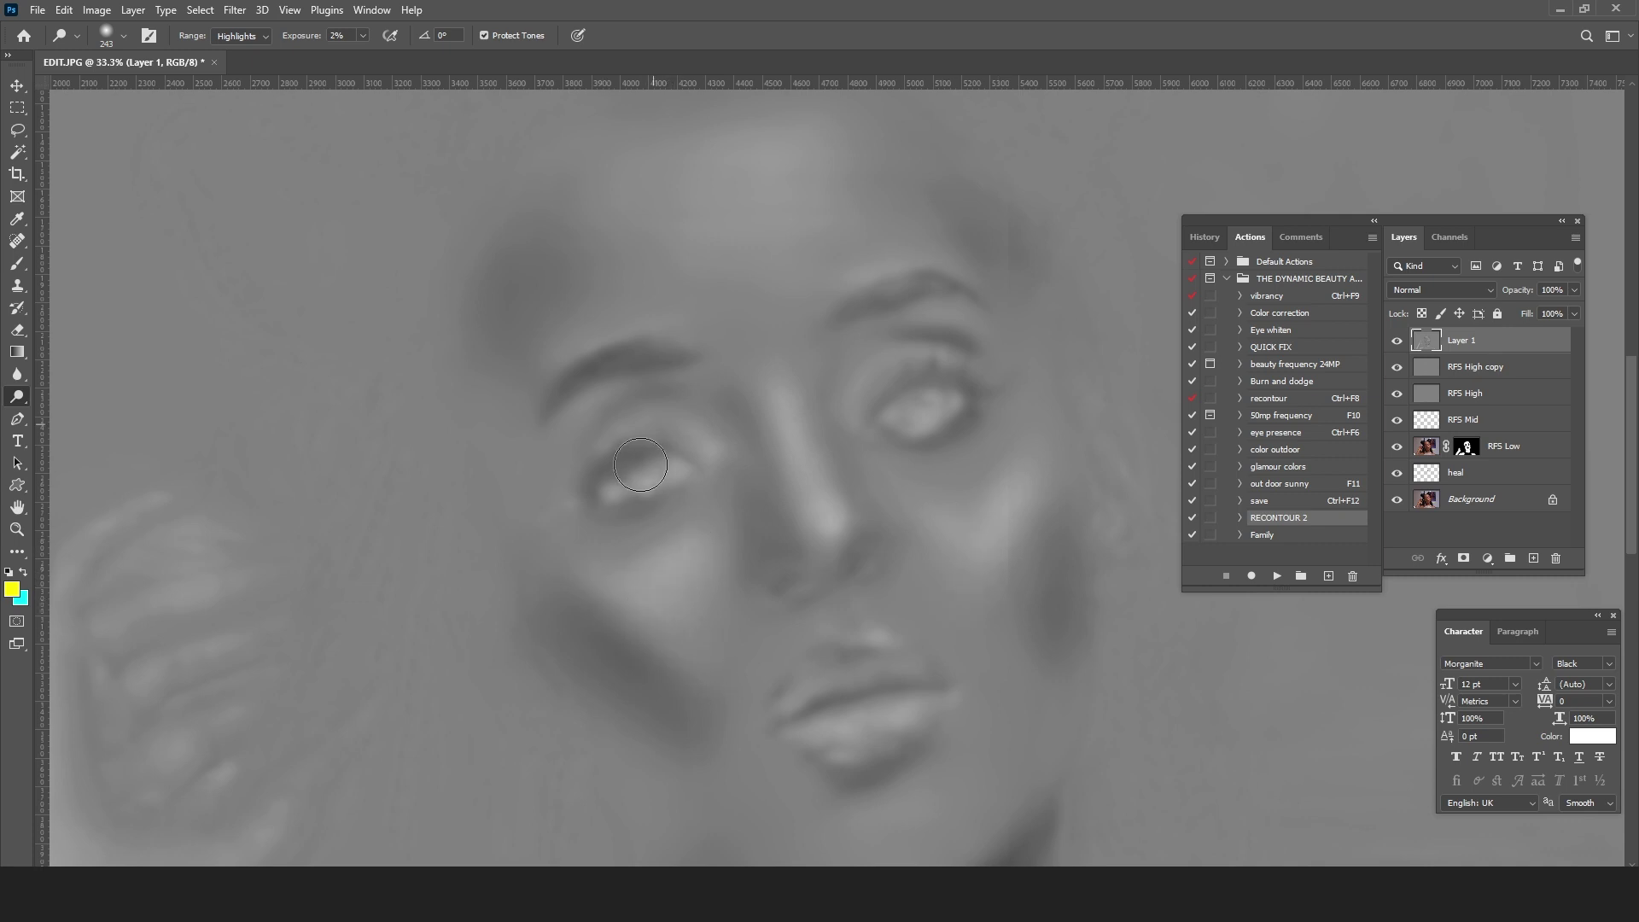
Step: Enlarge the Dodge brush to 385 px and brighten the forehead and chin highlights on the grey map
scroll(776, 384, "up", 3)
right_click(768, 420)
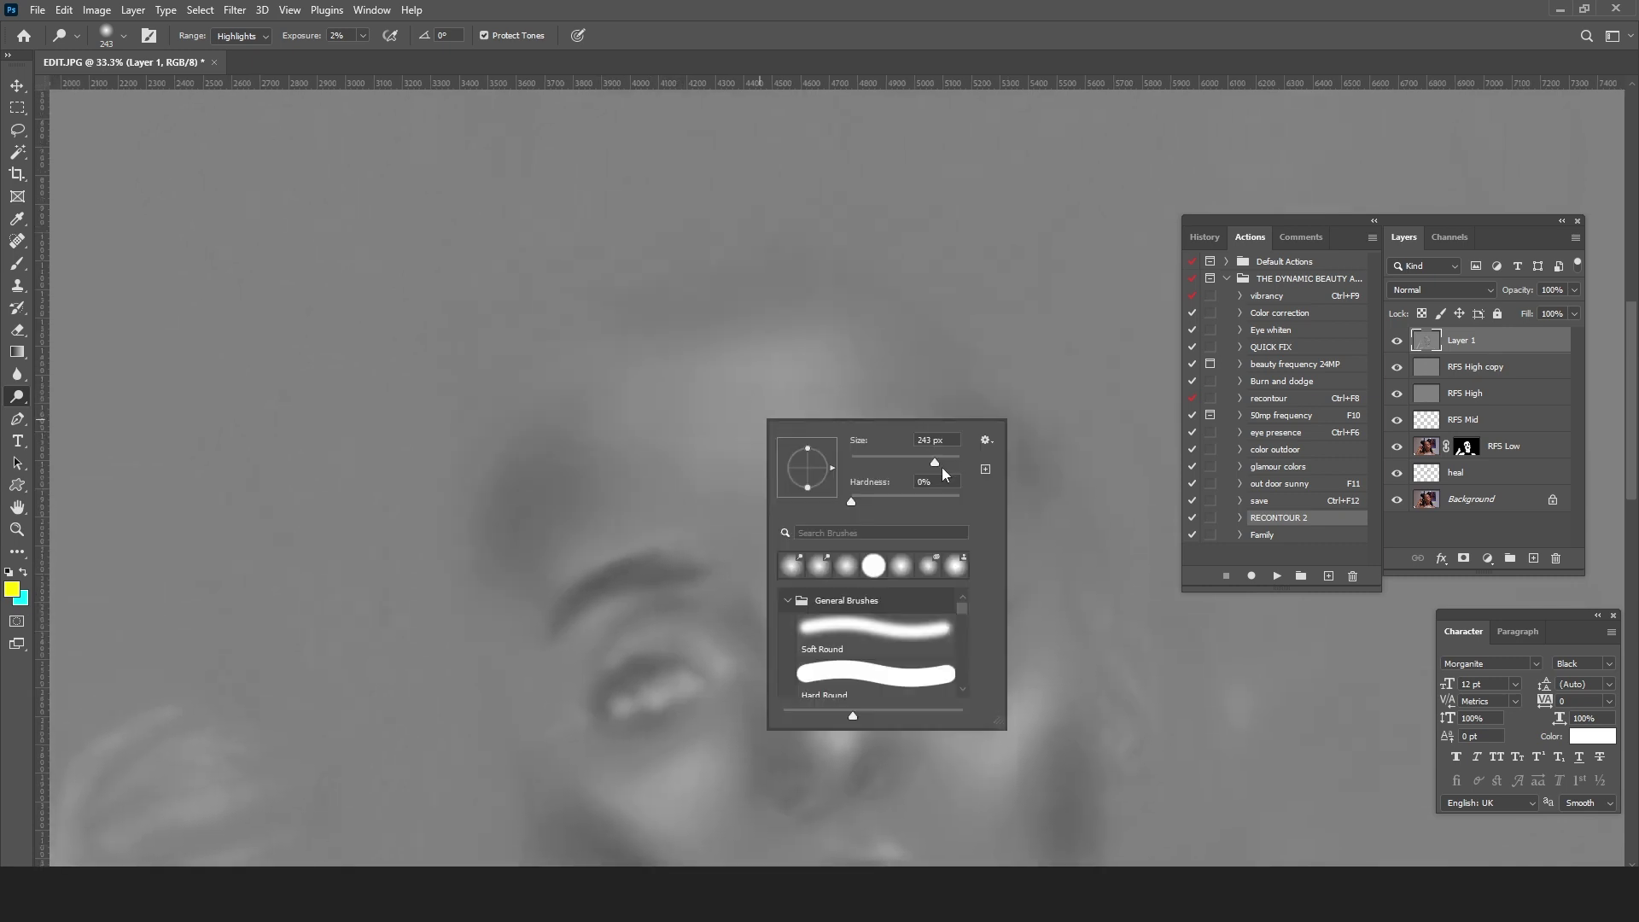
left_click(940, 466)
mouse_move(719, 397)
left_mouse_down()
mouse_move(868, 412)
mouse_move(871, 385)
left_mouse_up()
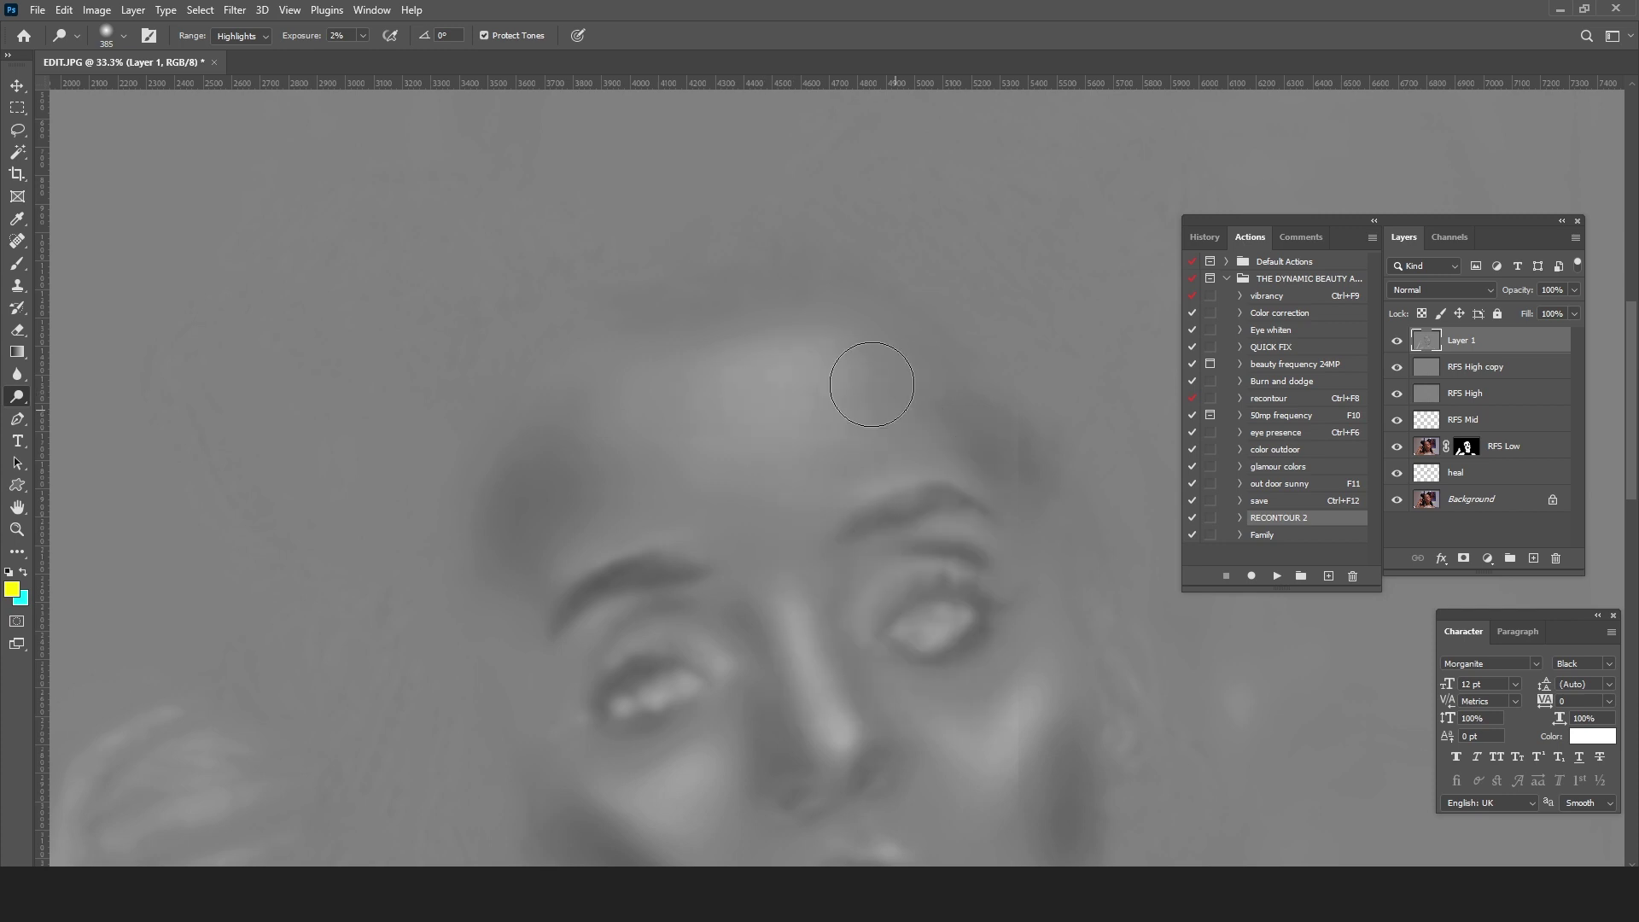
scroll(893, 479, "down", 5)
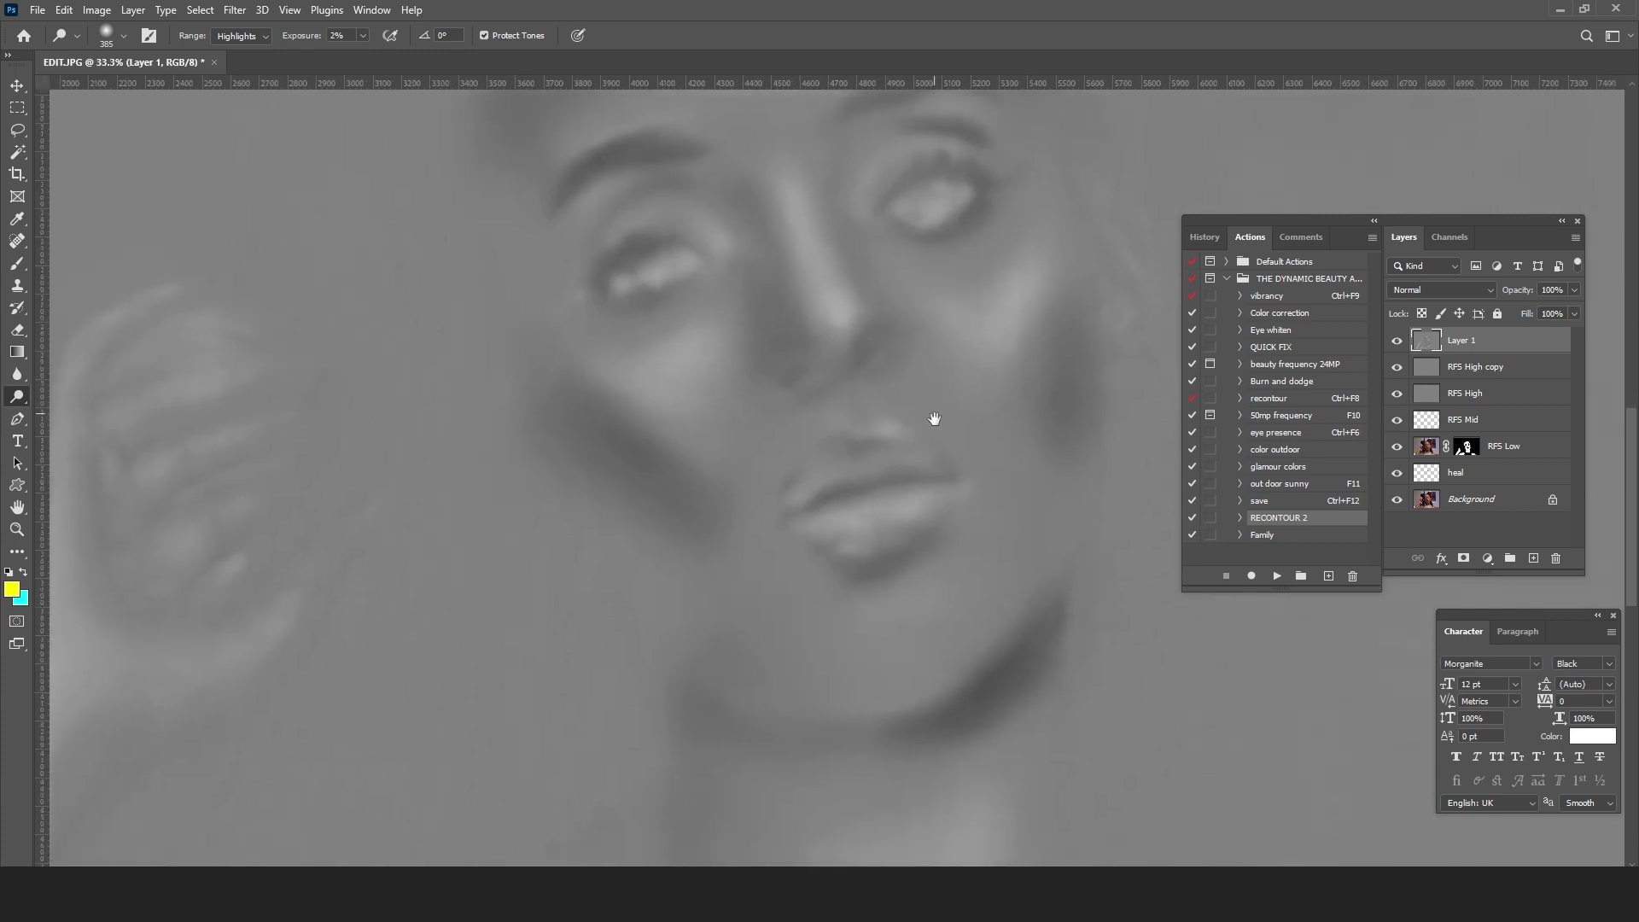
scroll(934, 418, "up", 3)
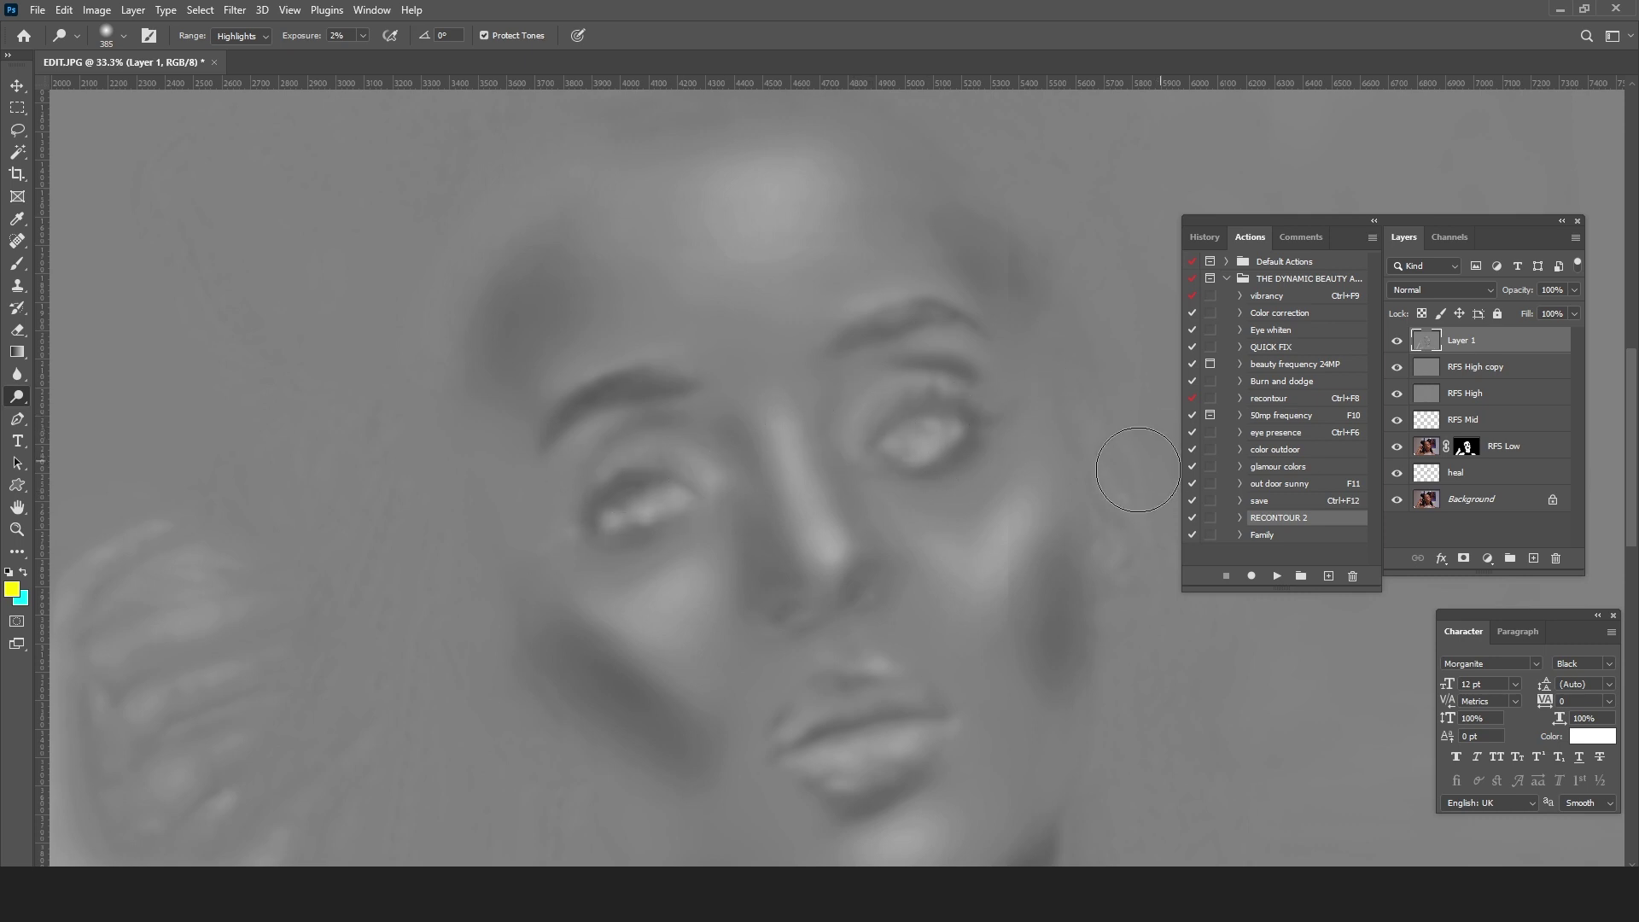
Step: Set the dodged Portrait Volumes layer's blend mode to Soft Light and add a white layer mask to it
left_click(1486, 294)
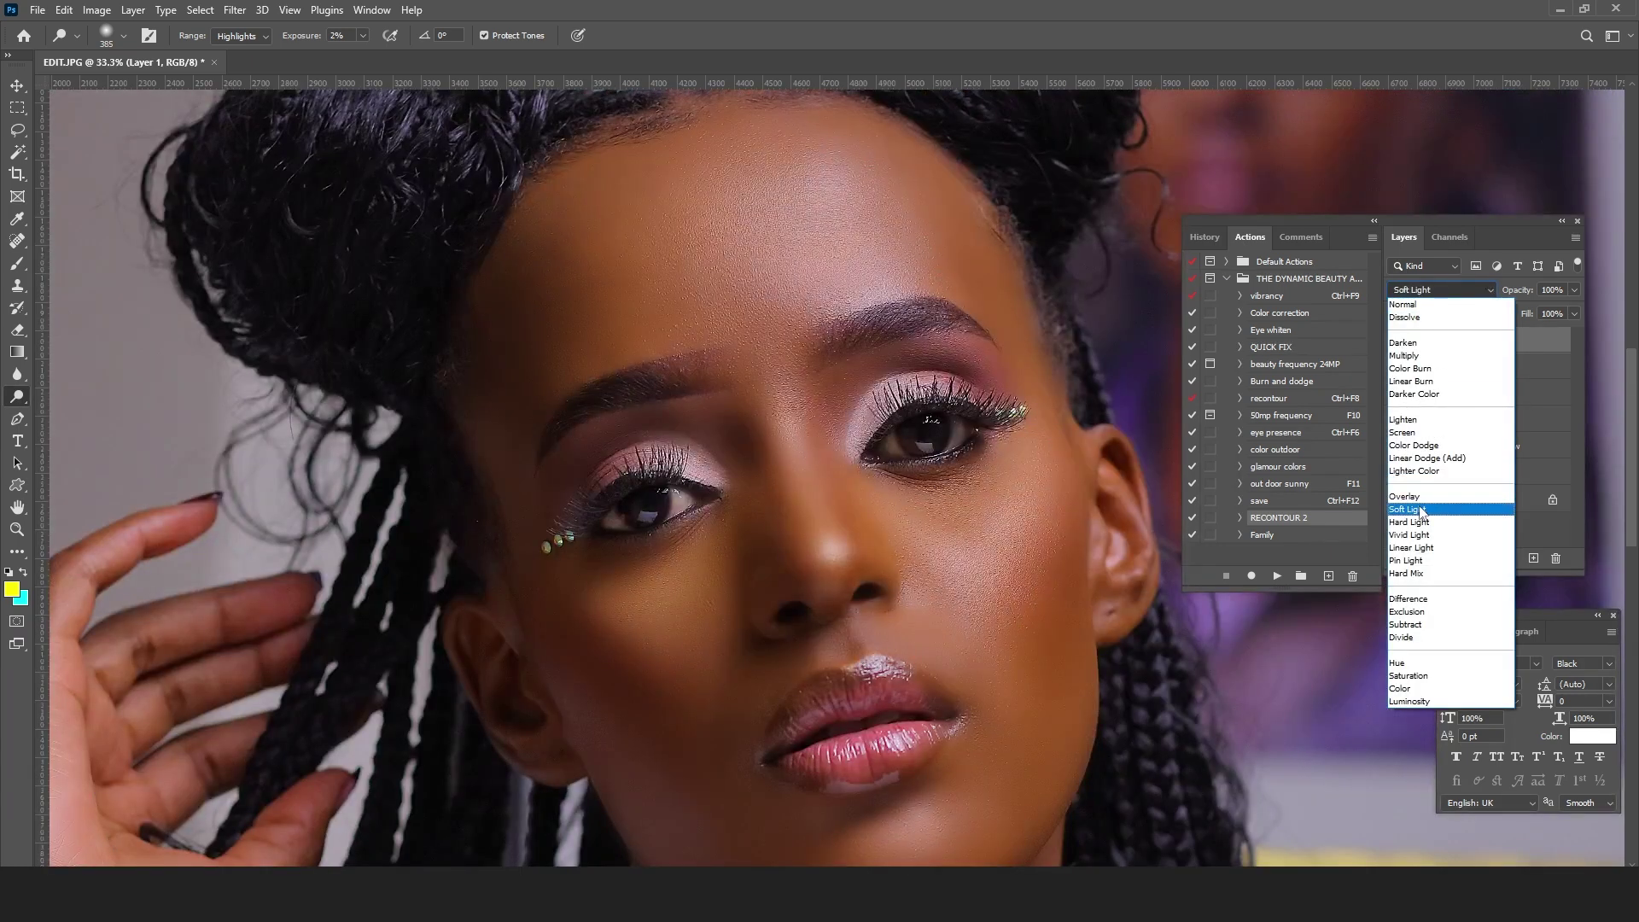
left_click(1421, 511)
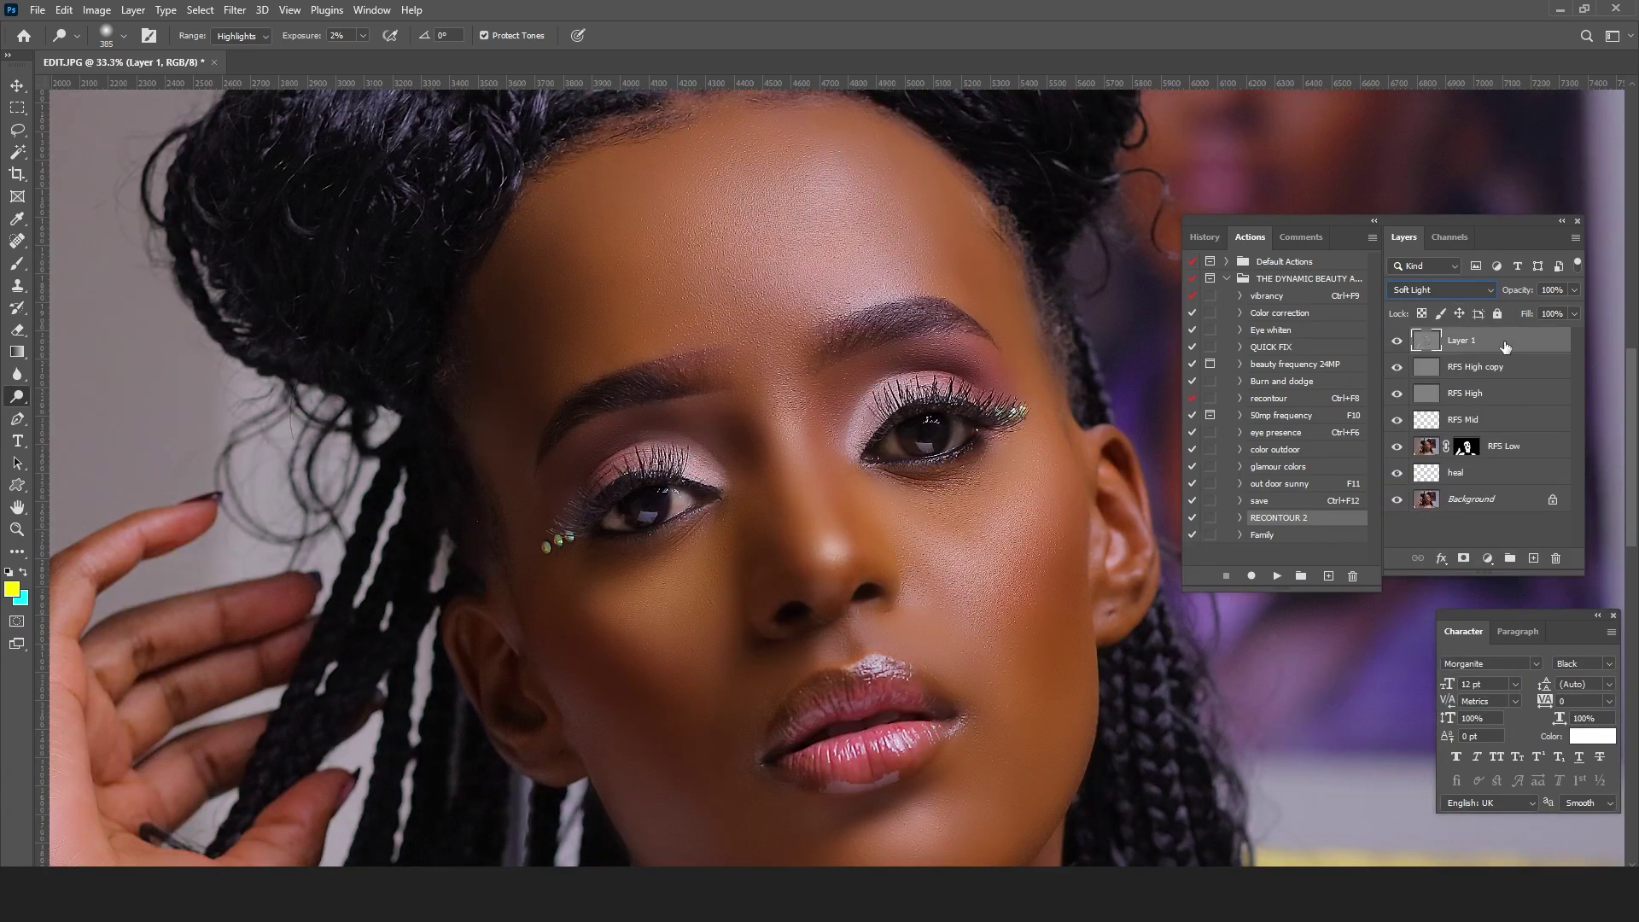
left_click(1466, 560)
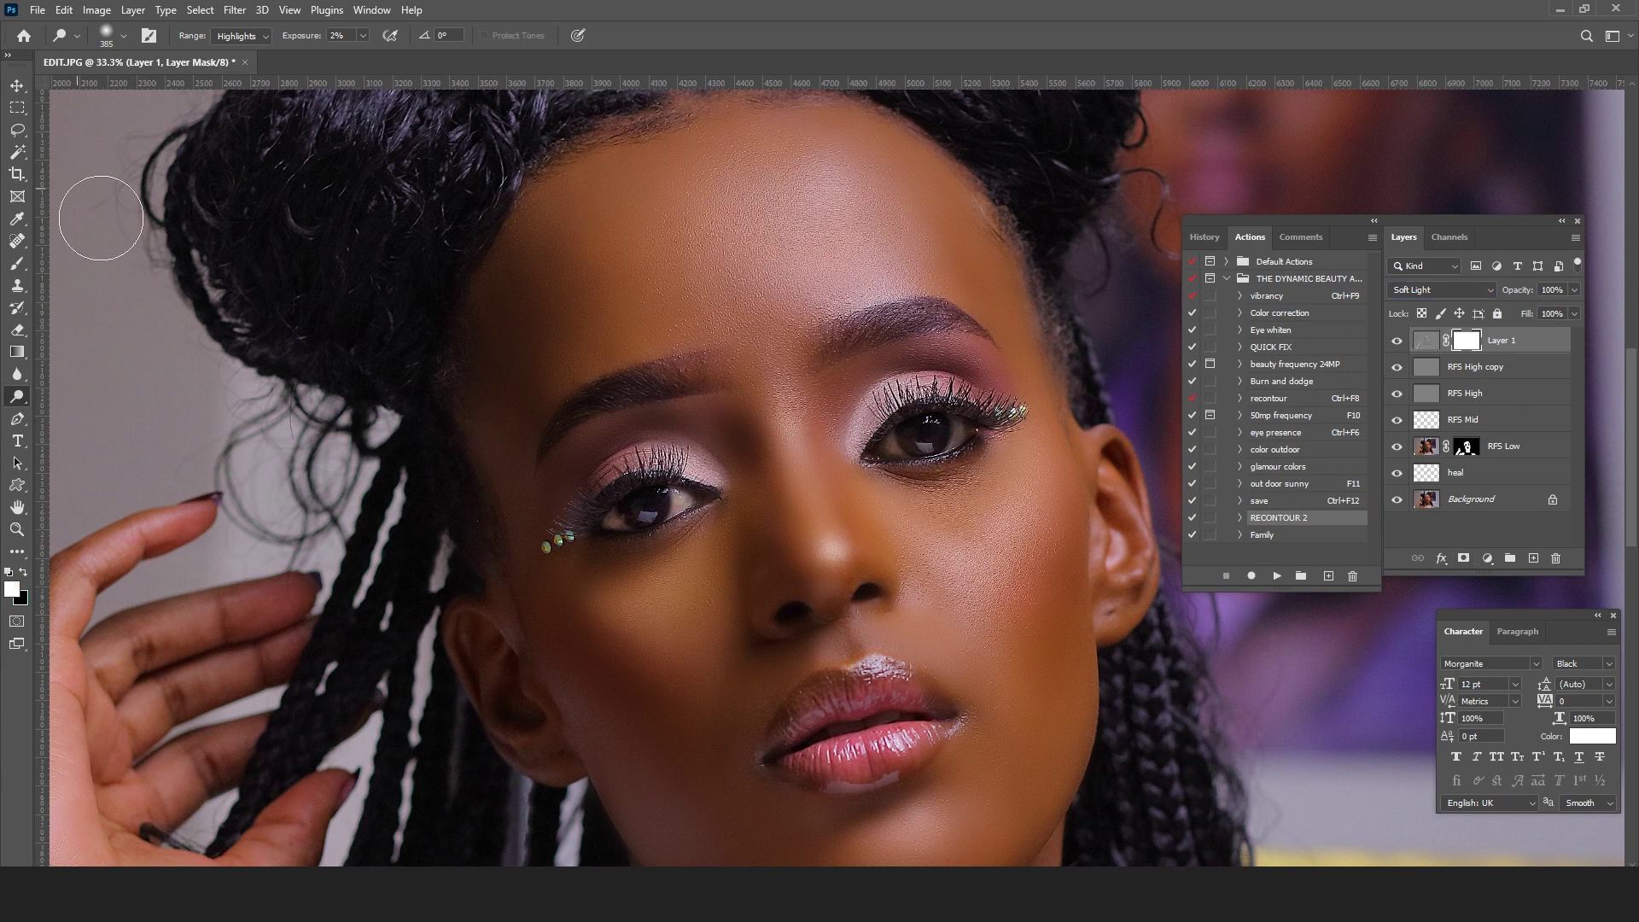
Step: Paint black over both eyes on the Portrait Volumes layer's mask with a soft brush at 100% opacity
left_click(18, 265)
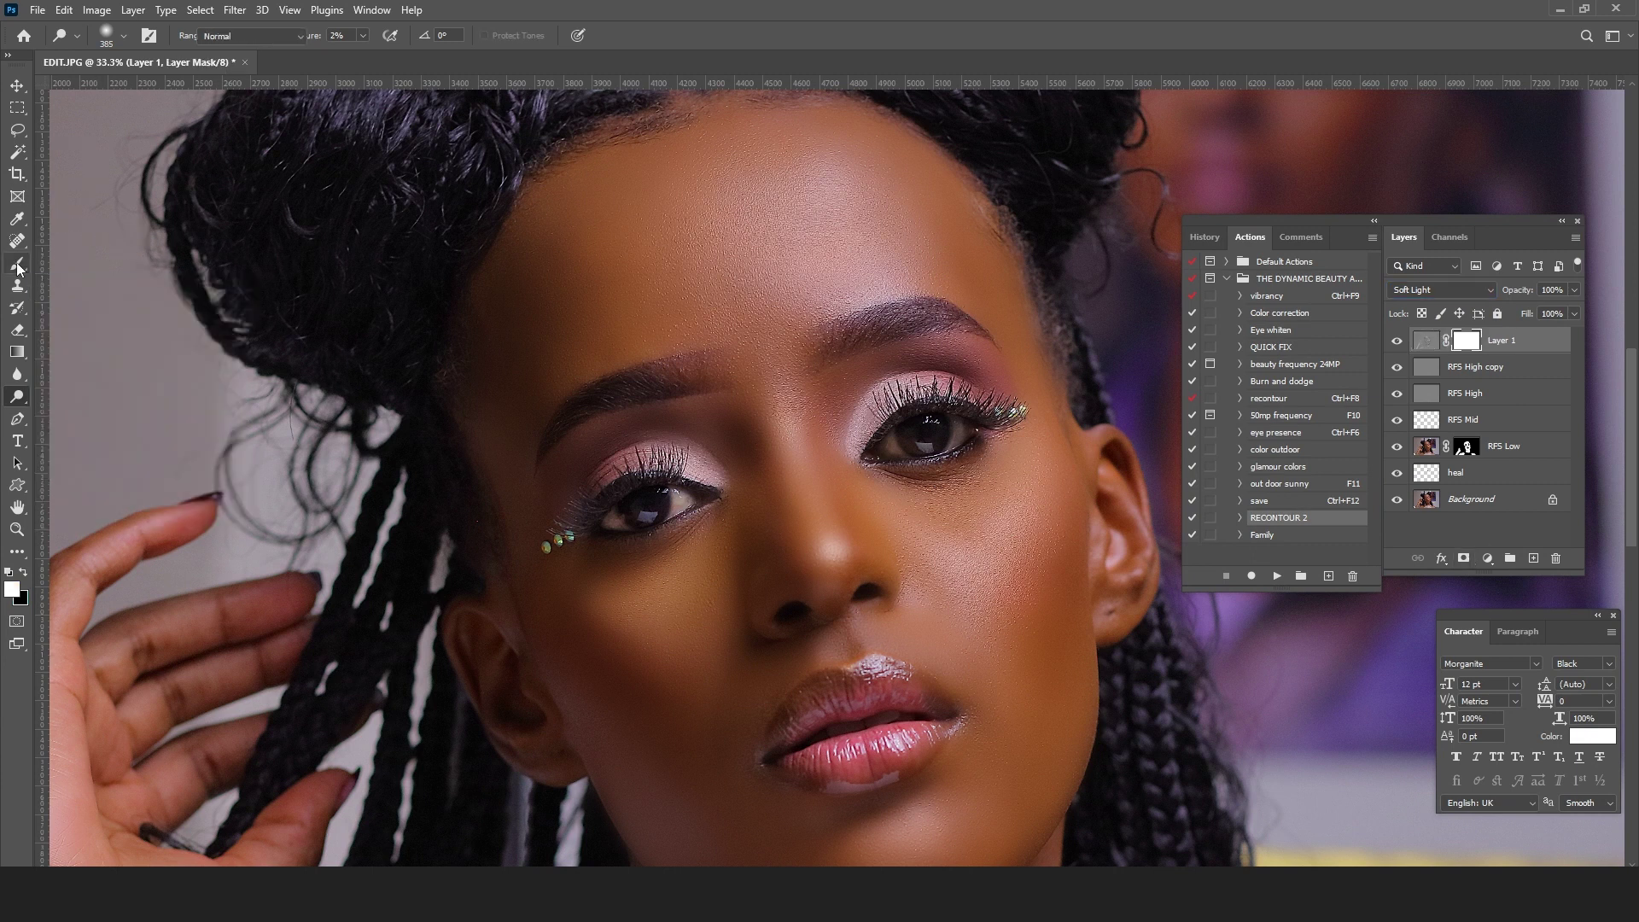
left_click(26, 572)
mouse_move(675, 493)
left_mouse_down()
mouse_move(603, 514)
mouse_move(662, 493)
mouse_move(601, 517)
mouse_move(636, 512)
left_mouse_up()
mouse_move(964, 419)
left_mouse_down()
mouse_move(914, 427)
mouse_move(938, 420)
left_mouse_up()
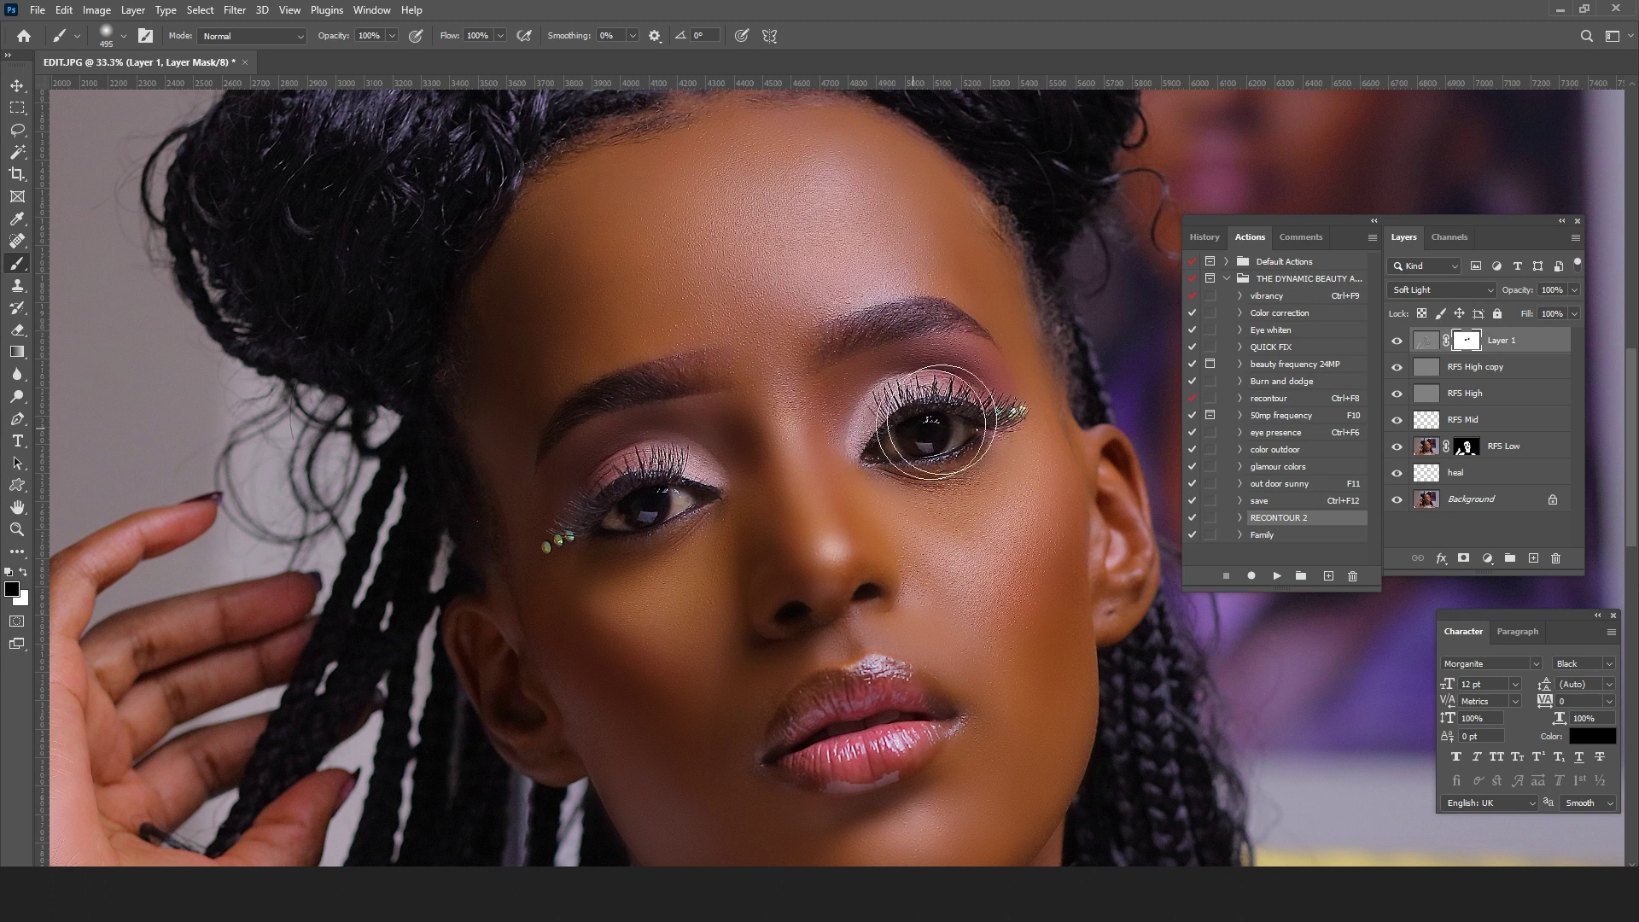
left_click(16, 529)
left_click(818, 460, "alt")
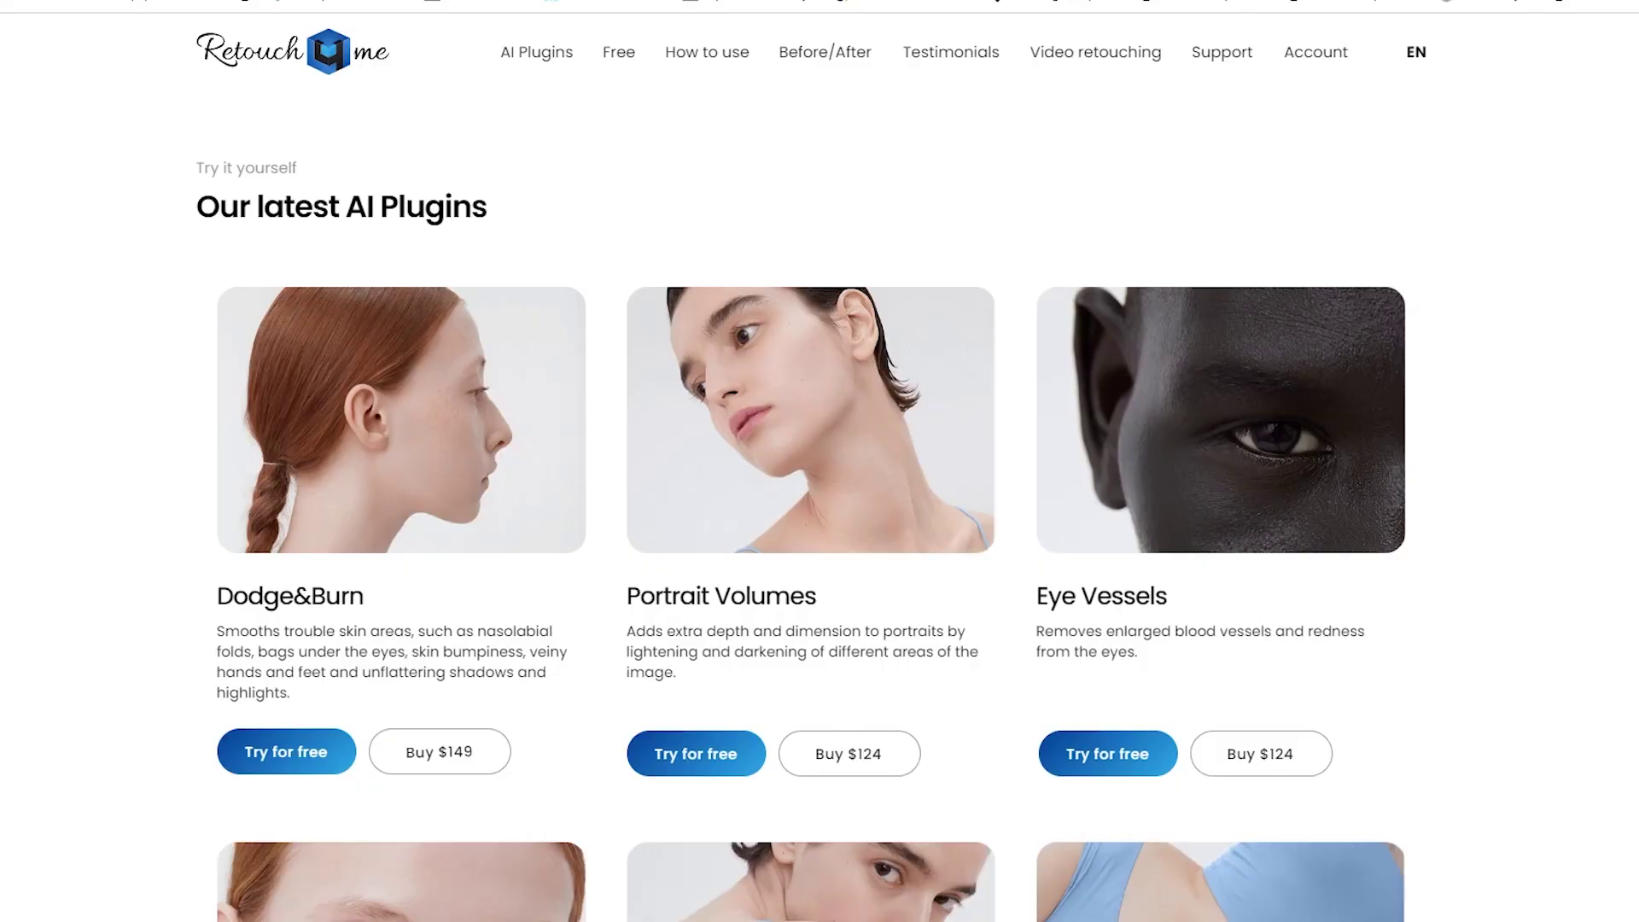
Step: Switch to the Retouch4me website and review the descriptions and prices of its AI plugins
scroll(811, 504, "down", 3)
scroll(811, 503, "up", 2)
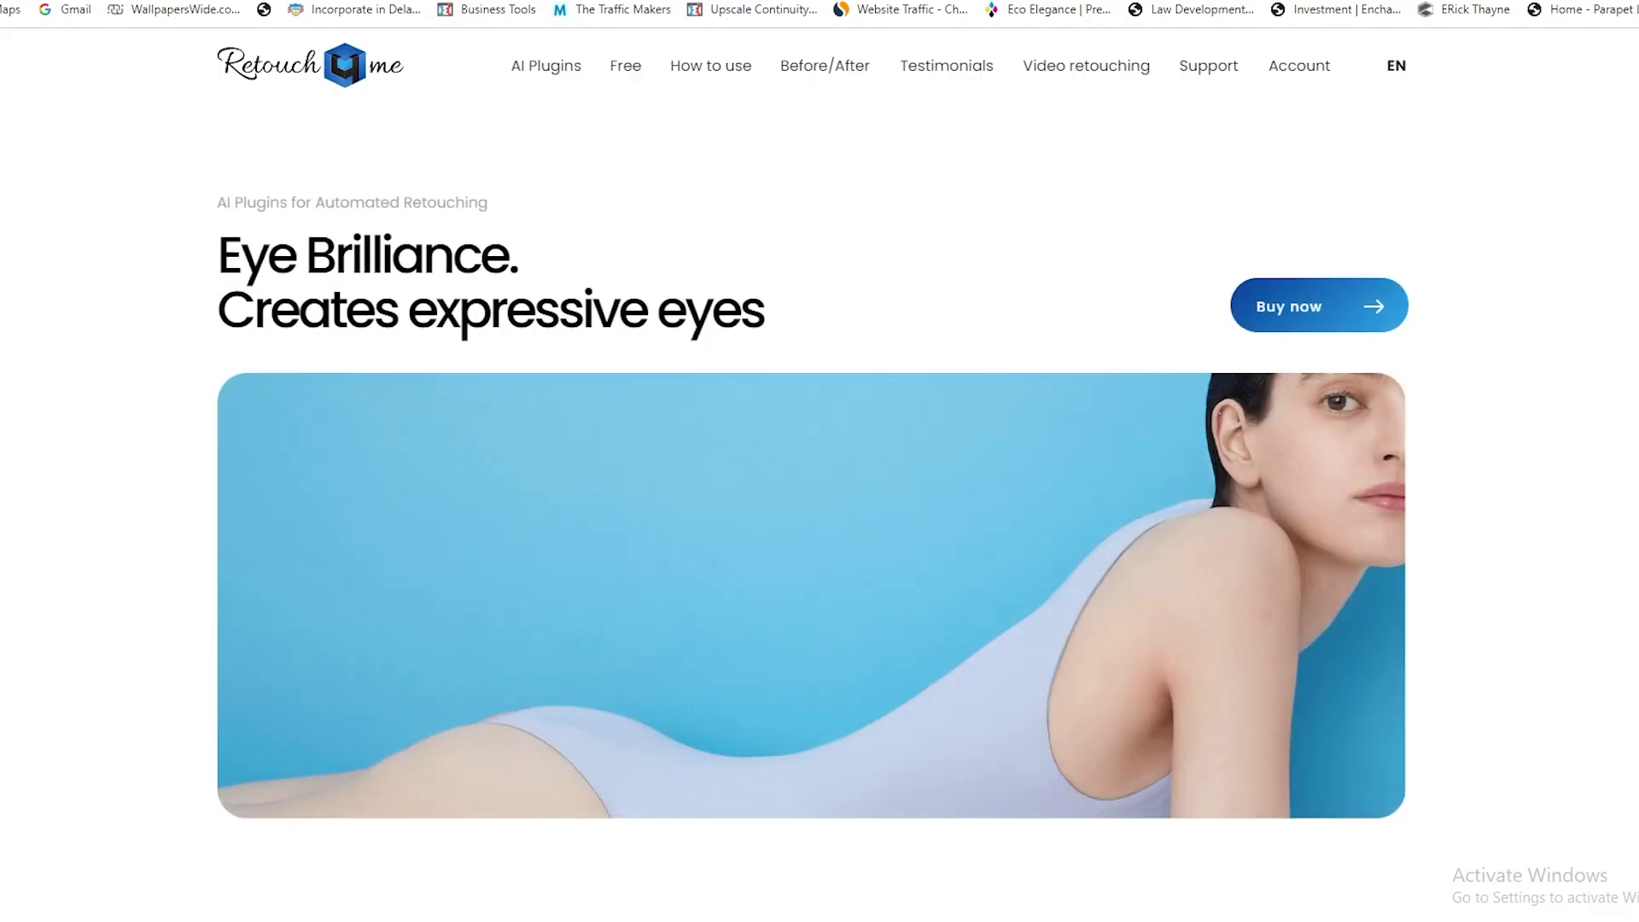
scroll(820, 461, "down", 6)
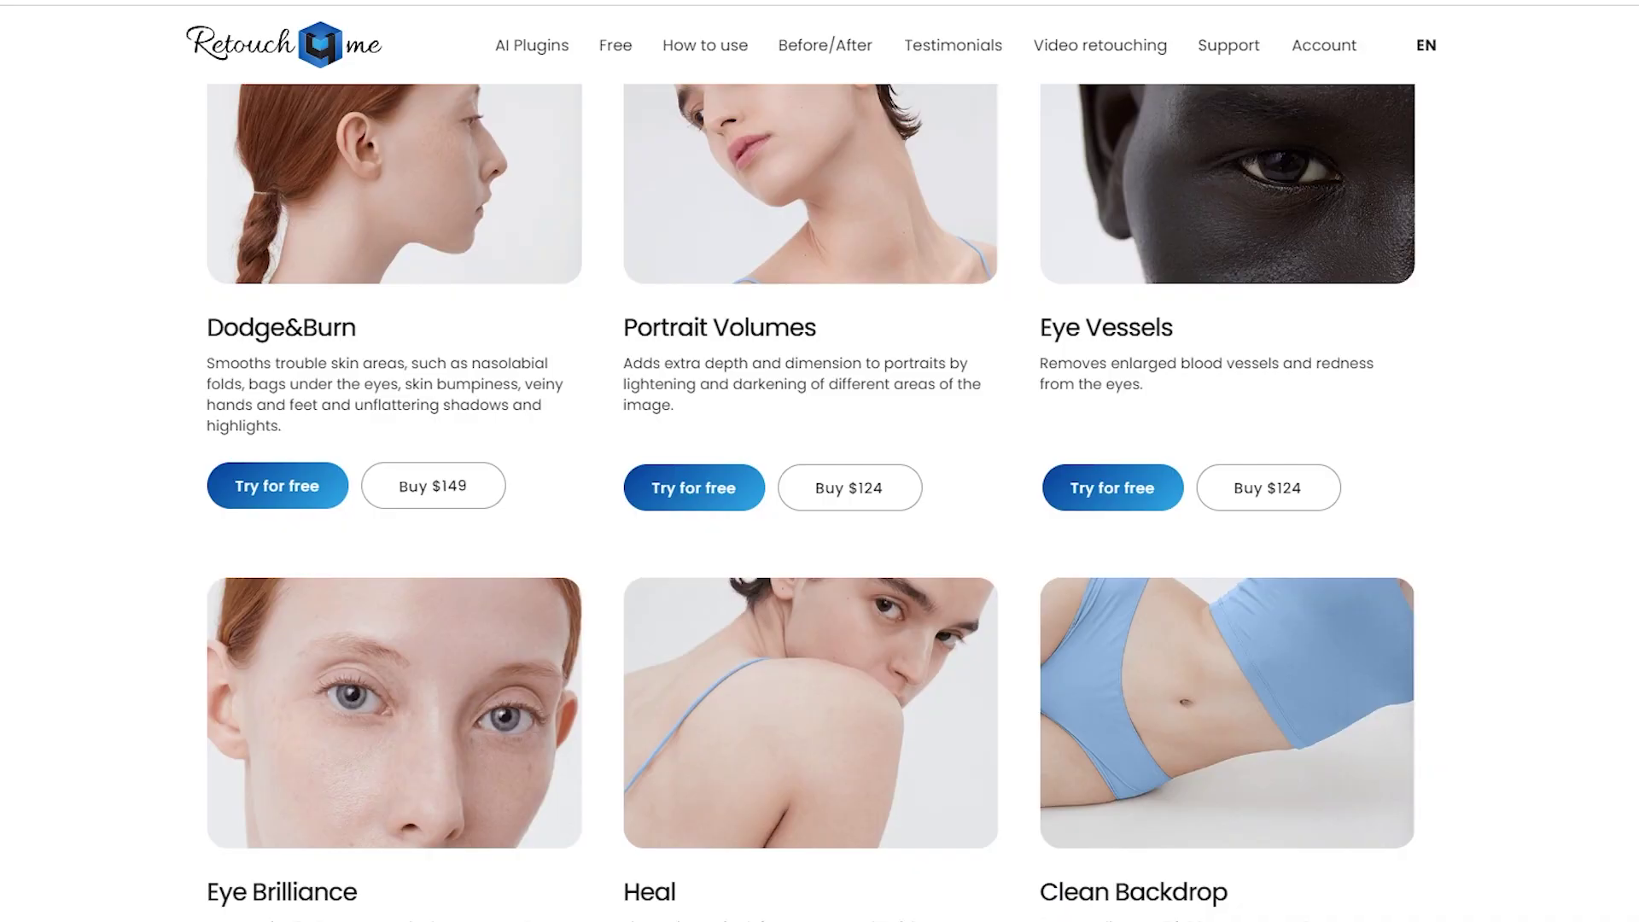
scroll(810, 502, "up", 2)
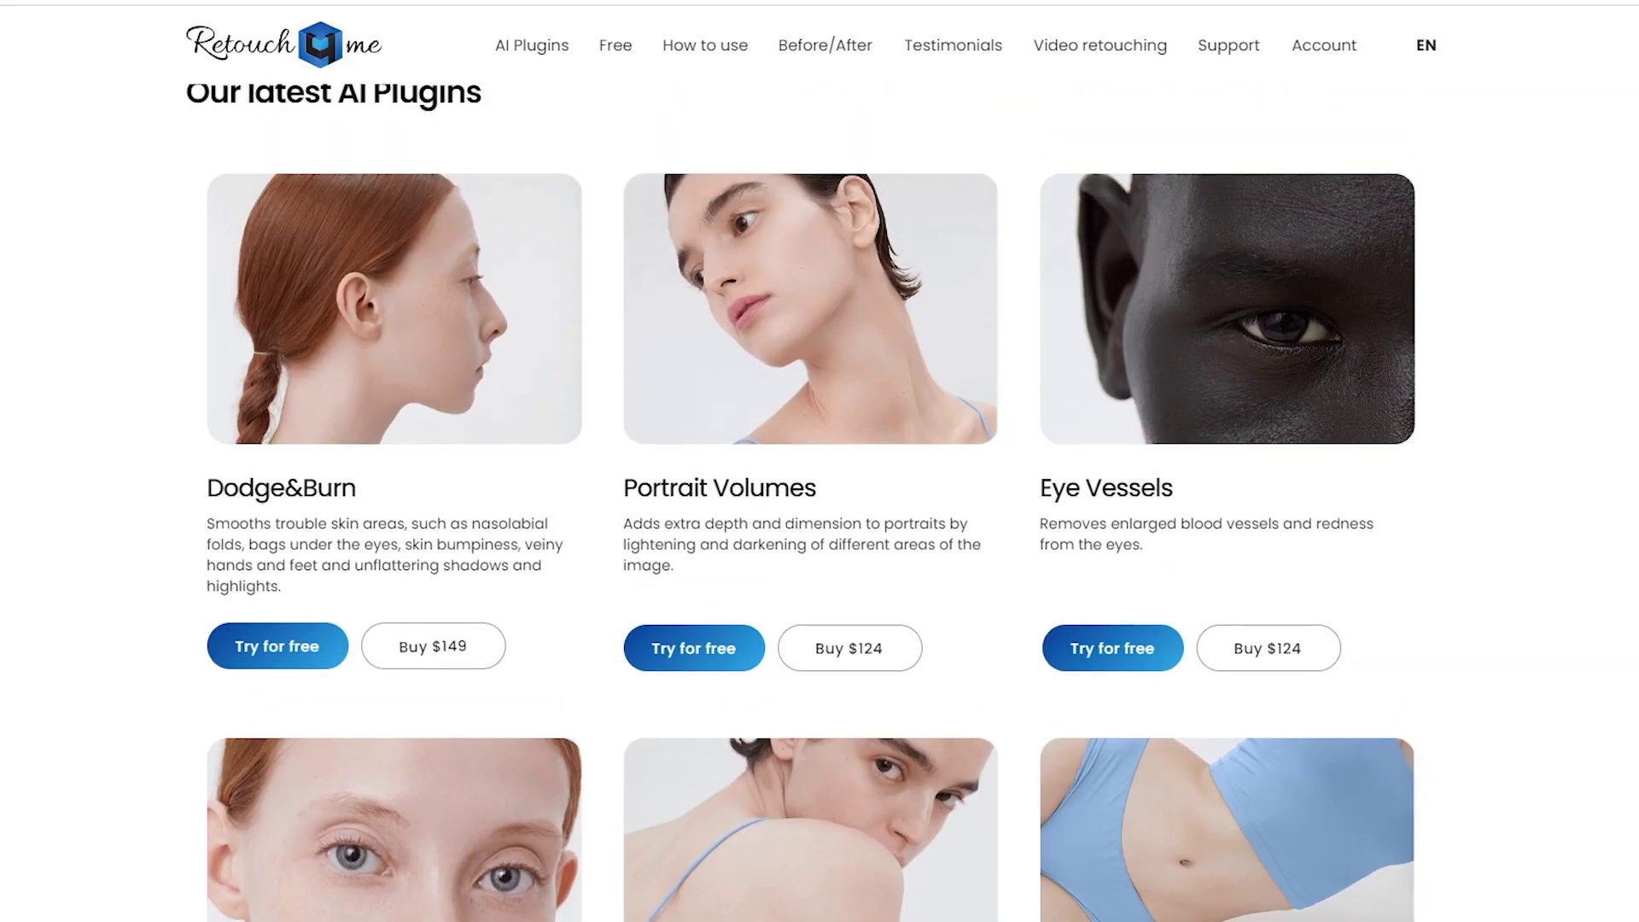
scroll(810, 502, "down", 1)
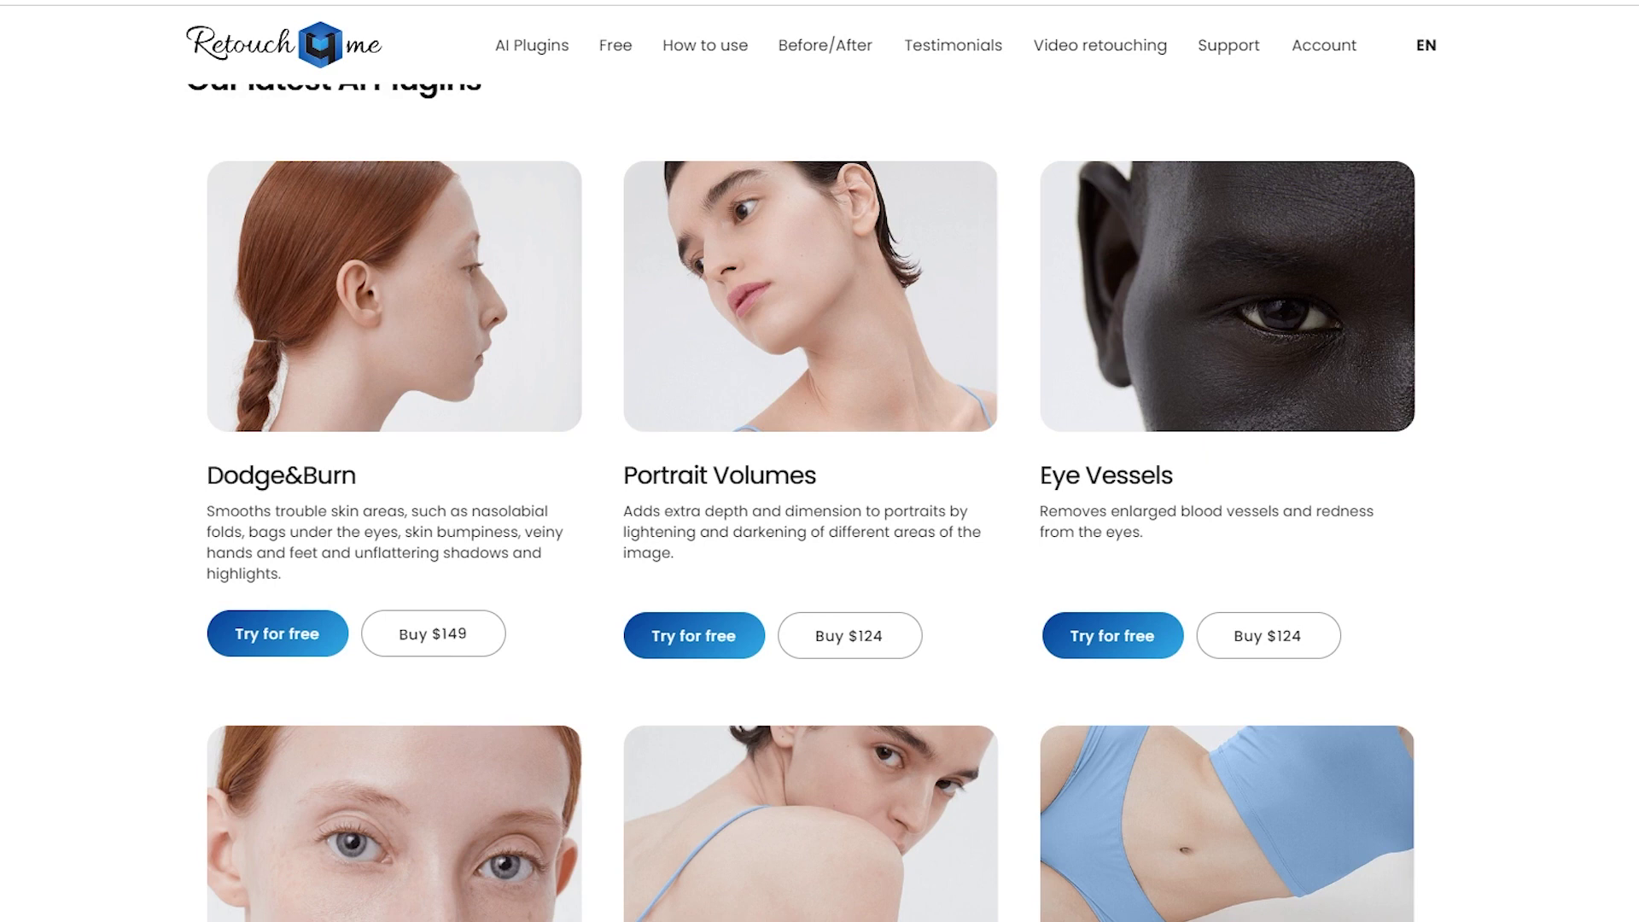
scroll(810, 502, "down", 6)
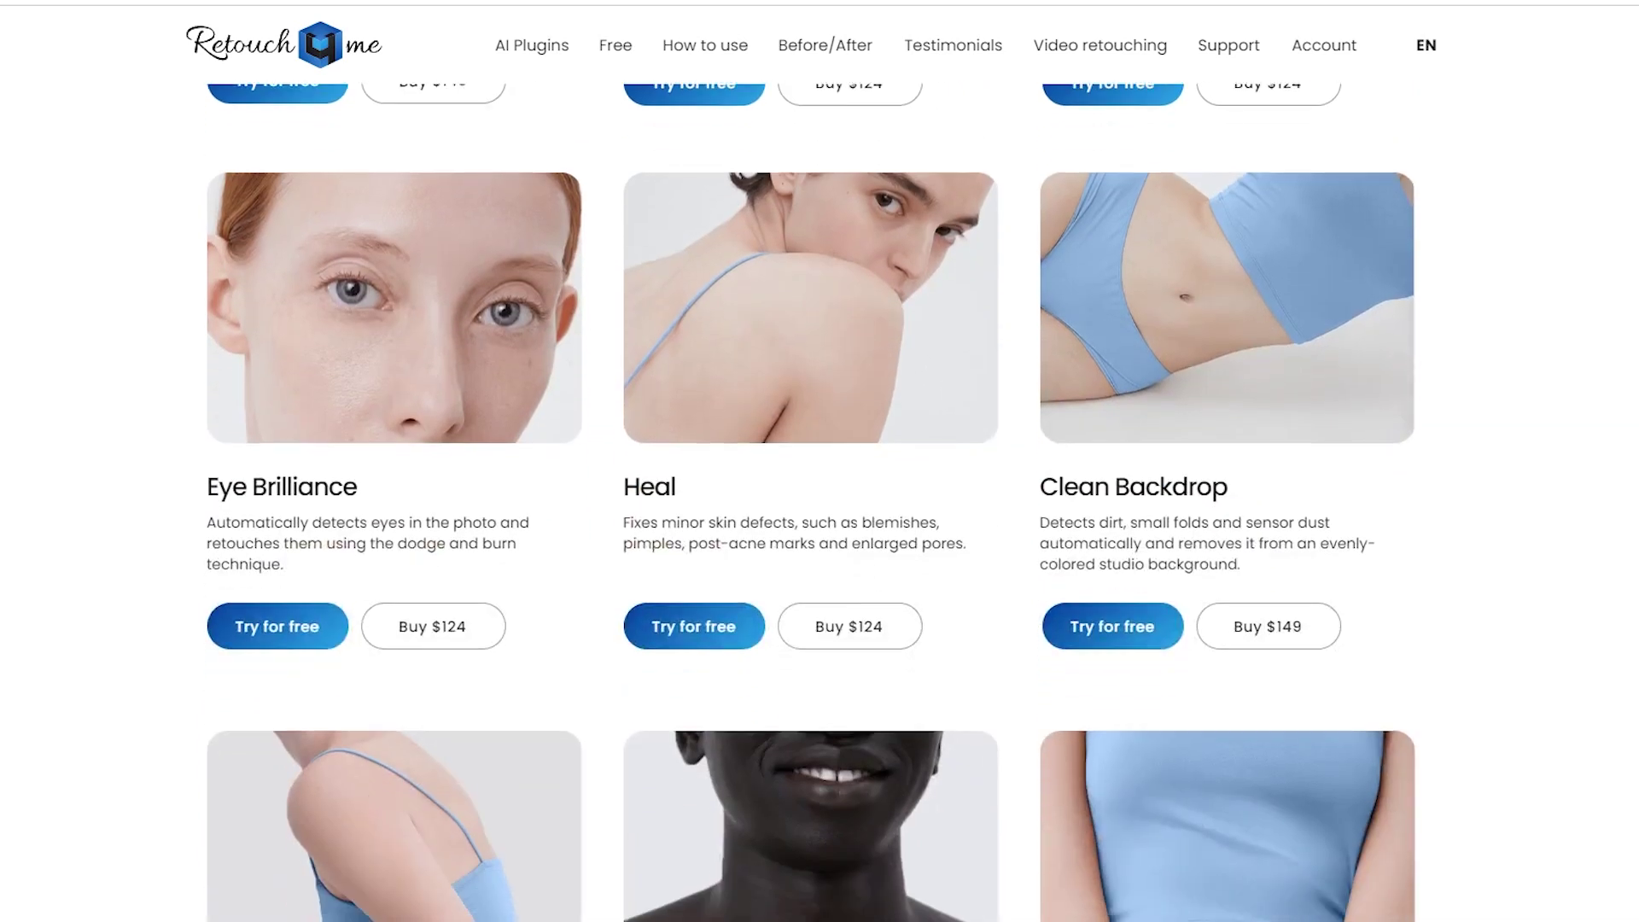
scroll(810, 502, "down", 1)
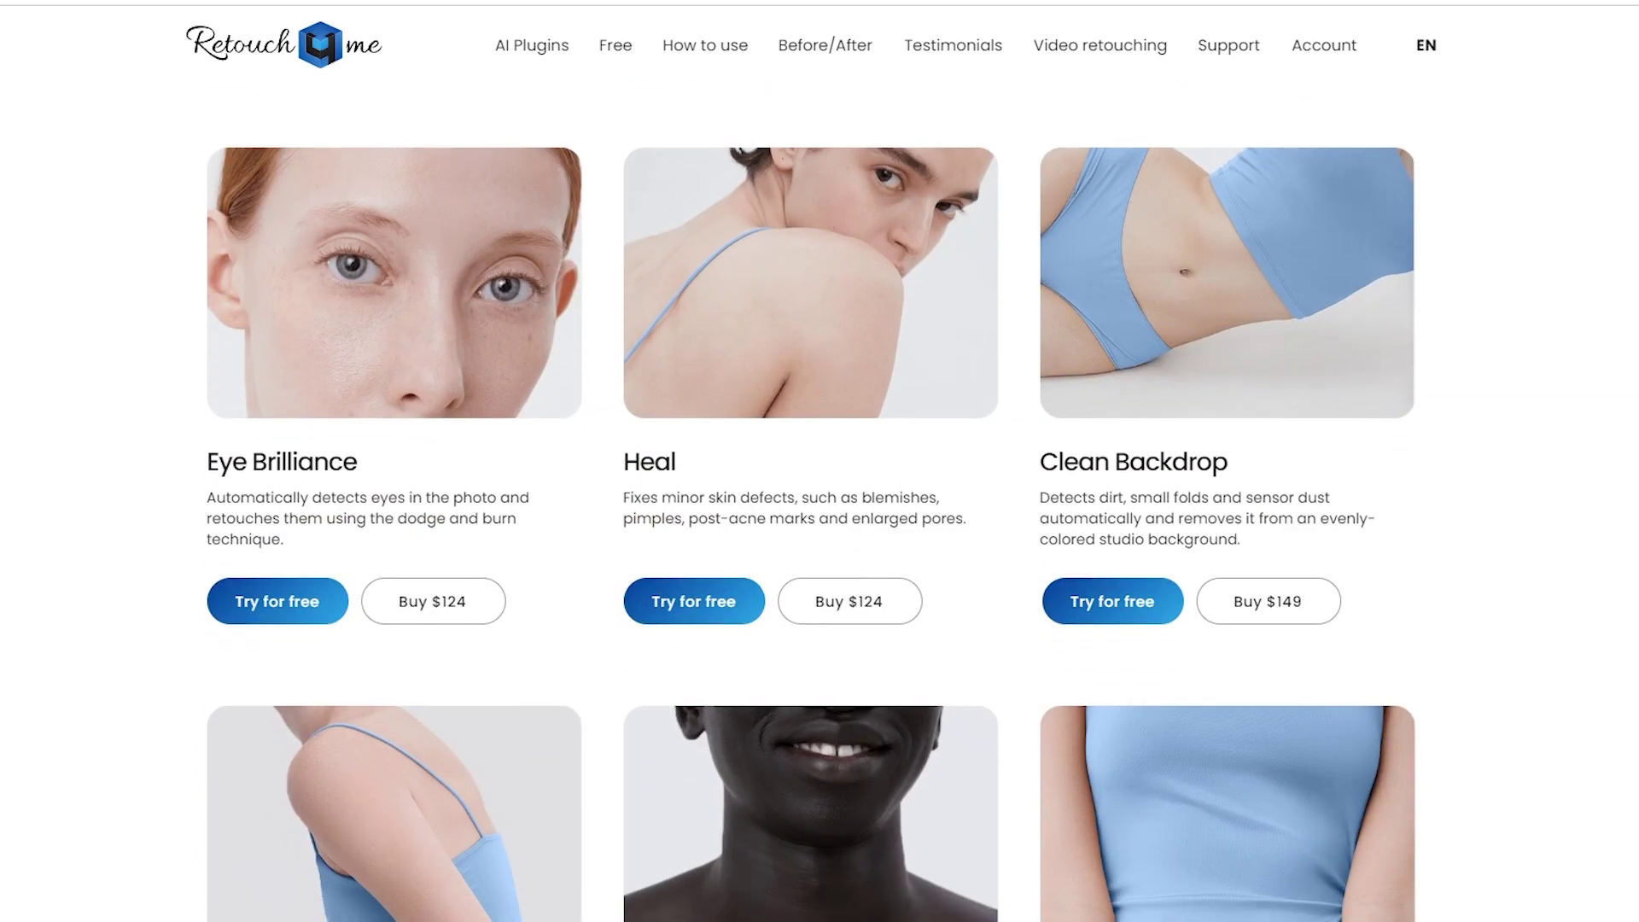
scroll(810, 502, "down", 10)
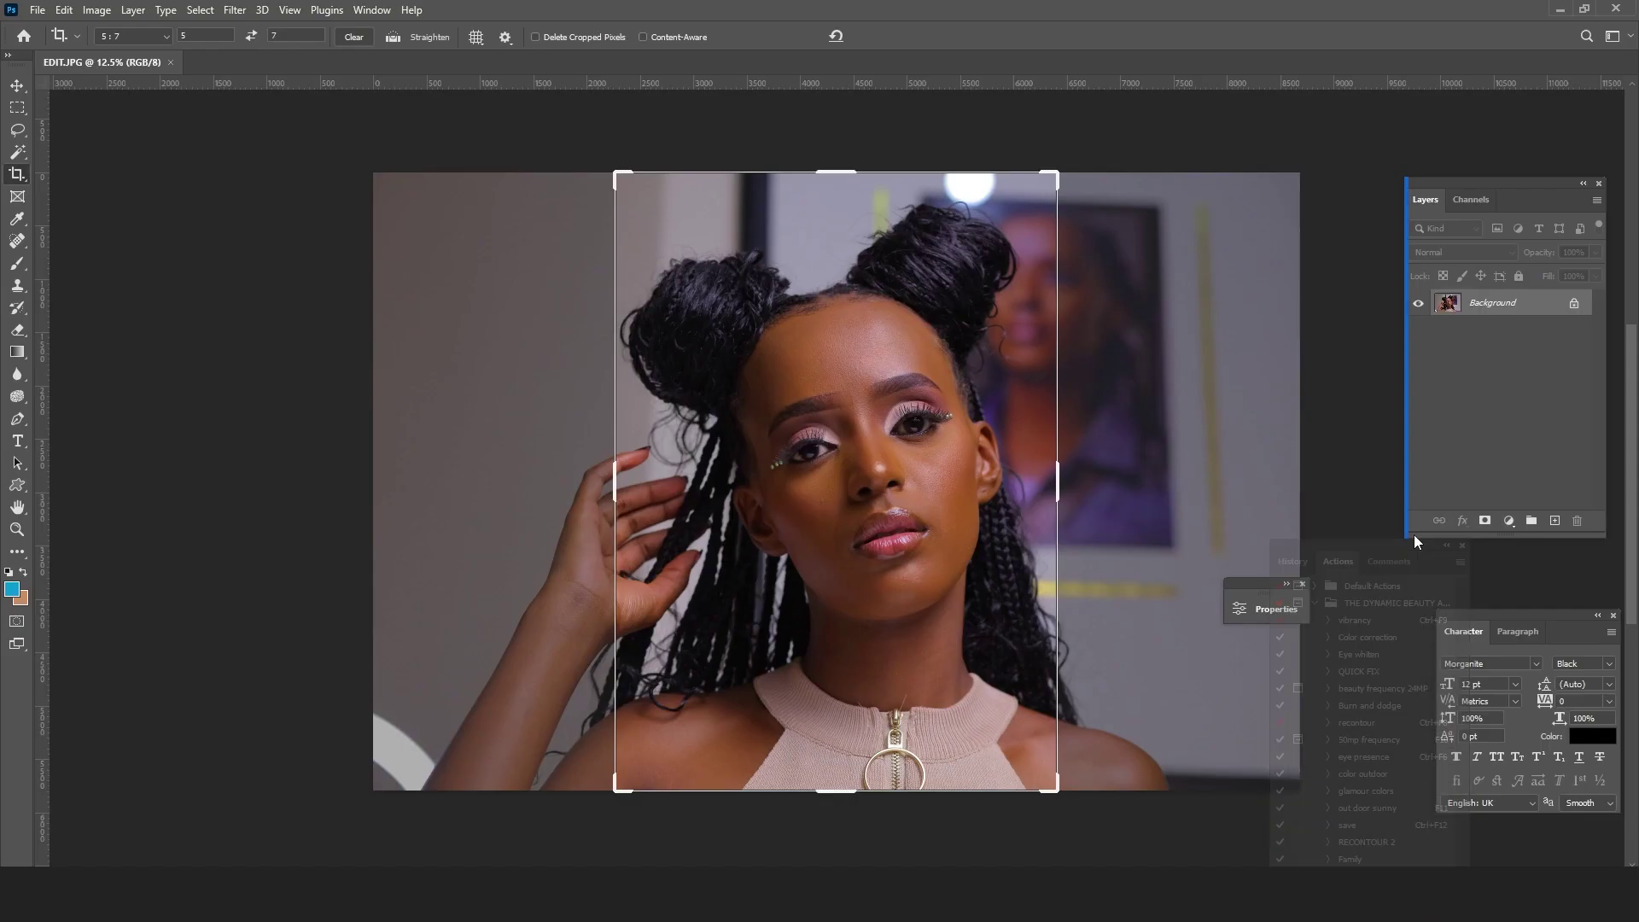
Step: In Photoshop, dock the Actions panel beside the Layers panel and move the combined group lower
left_click_drag(1414, 534, 1413, 534)
left_click_drag(1265, 182, 1269, 352)
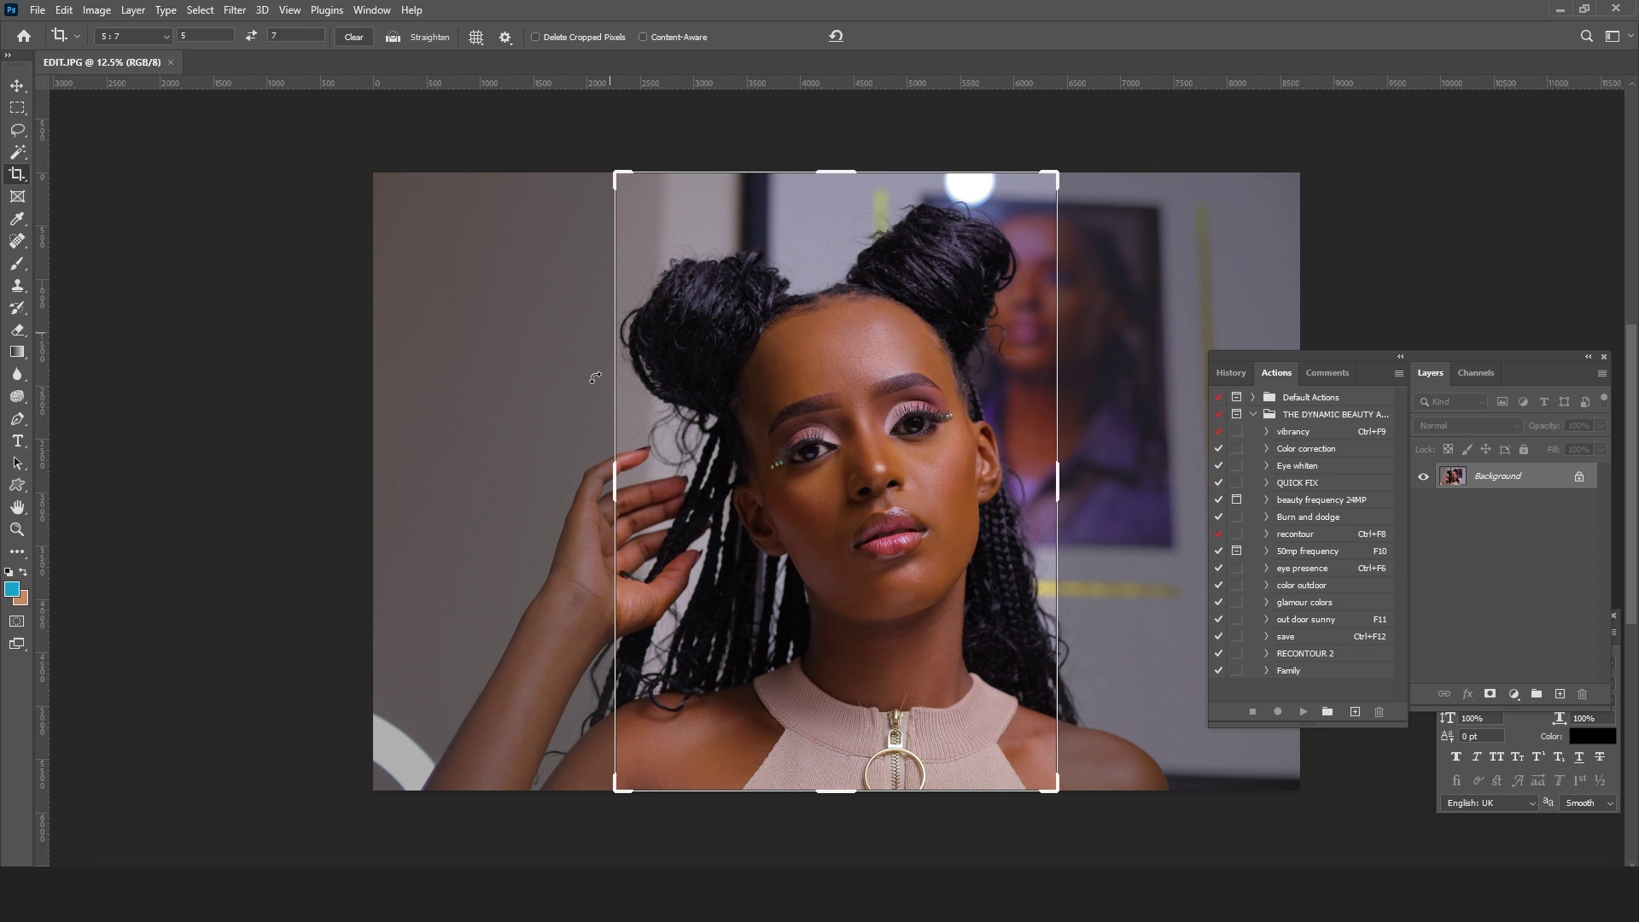
Step: Duplicate the Background layer of the unedited portrait and name the copy bLEMISHES
double_click(16, 529)
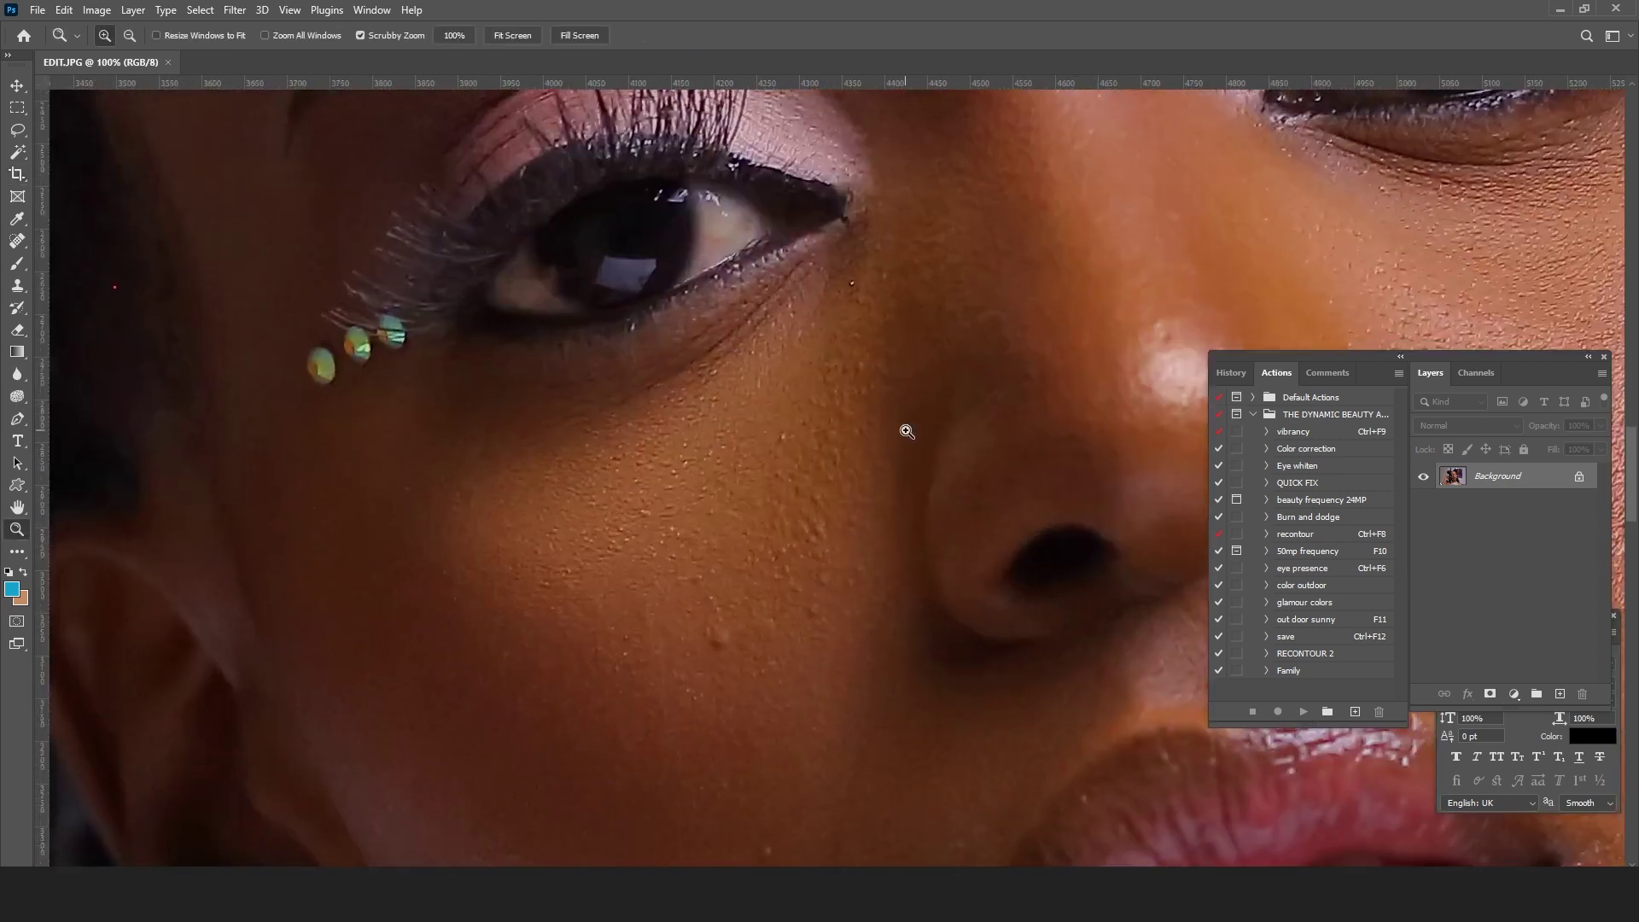
scroll(901, 422, "down", 3)
left_click_drag(922, 346, 773, 506)
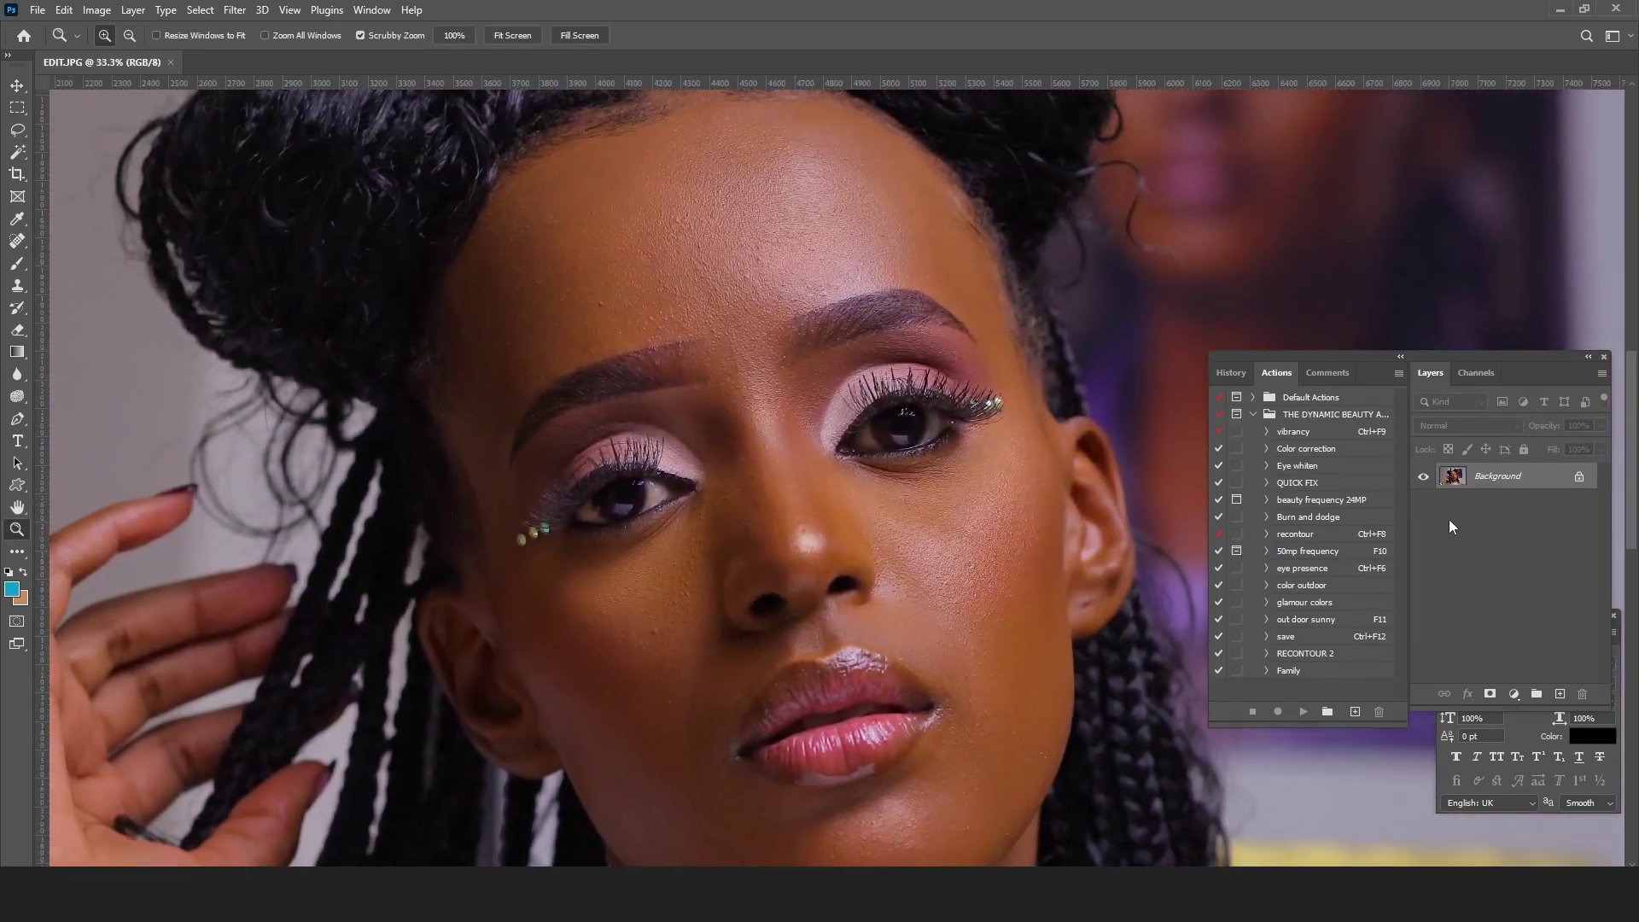
left_click_drag(1549, 480, 1560, 693)
double_click(1500, 476)
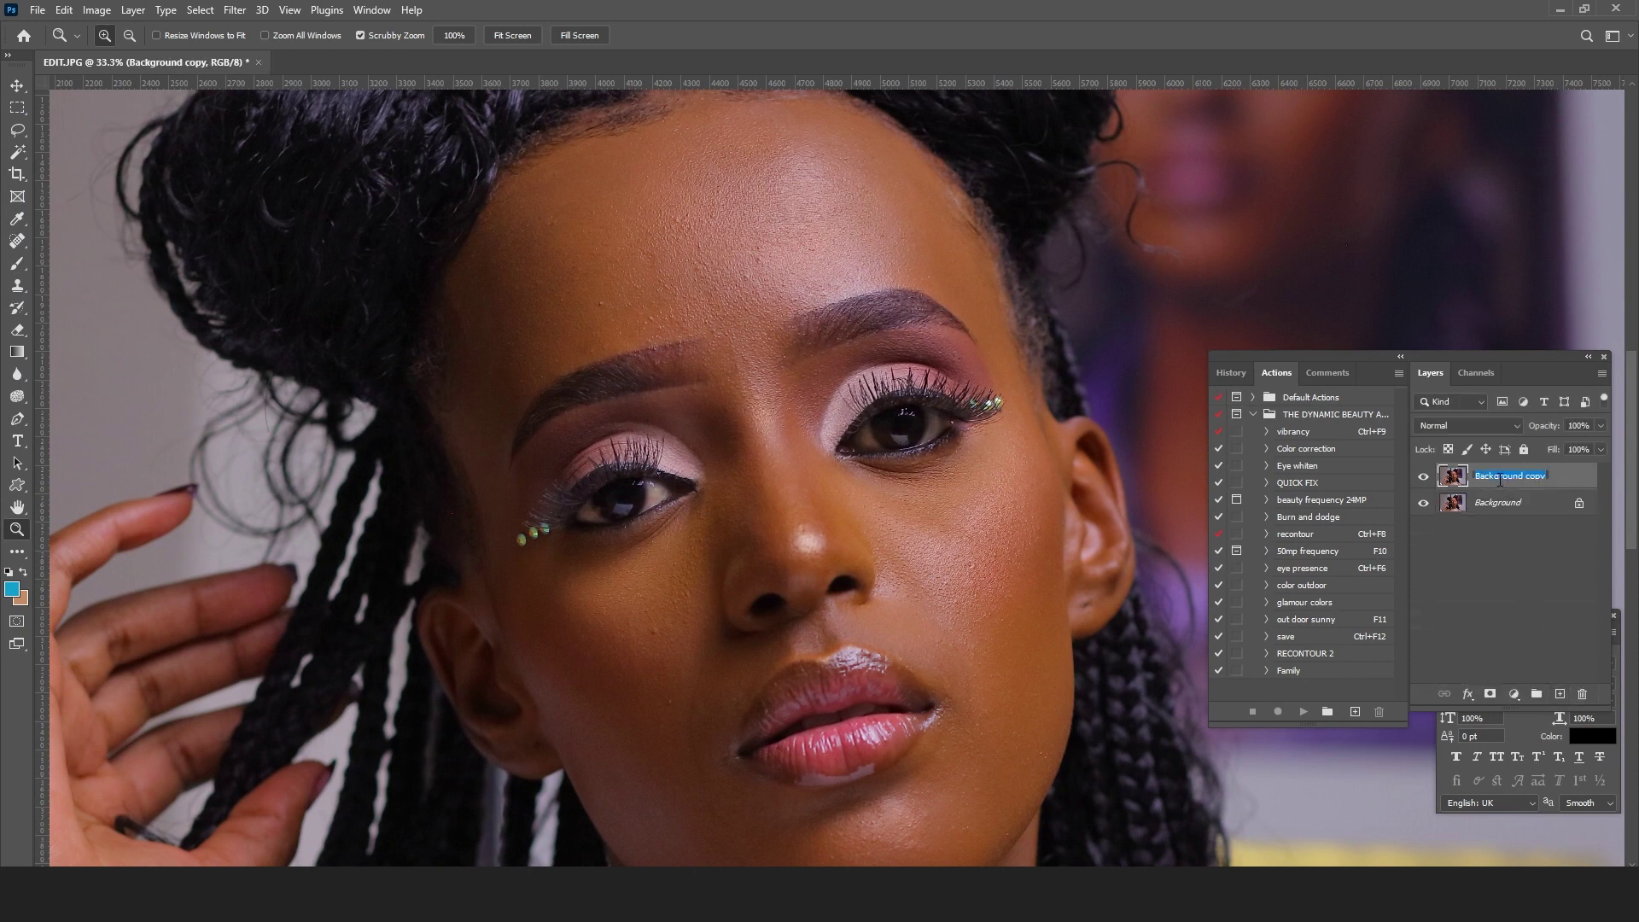
type("bLEMISHE")
key("Return")
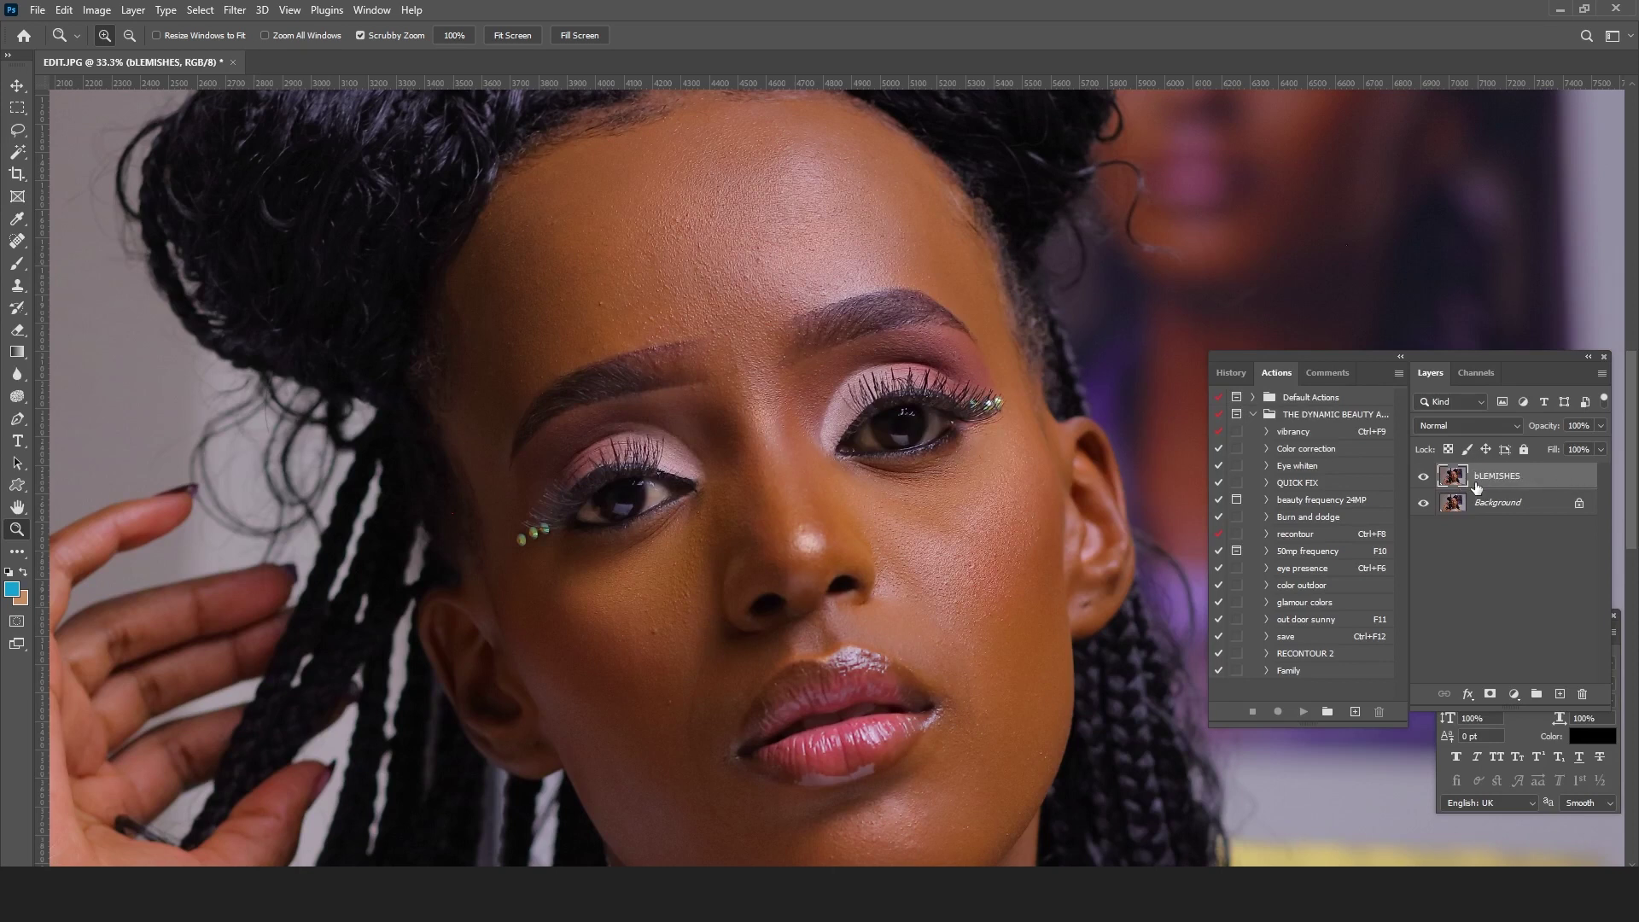
Step: Apply the Retouch4me Heal filter to the bLEMISHES layer with Sensitivity 100
left_click(234, 11)
mouse_move(303, 398)
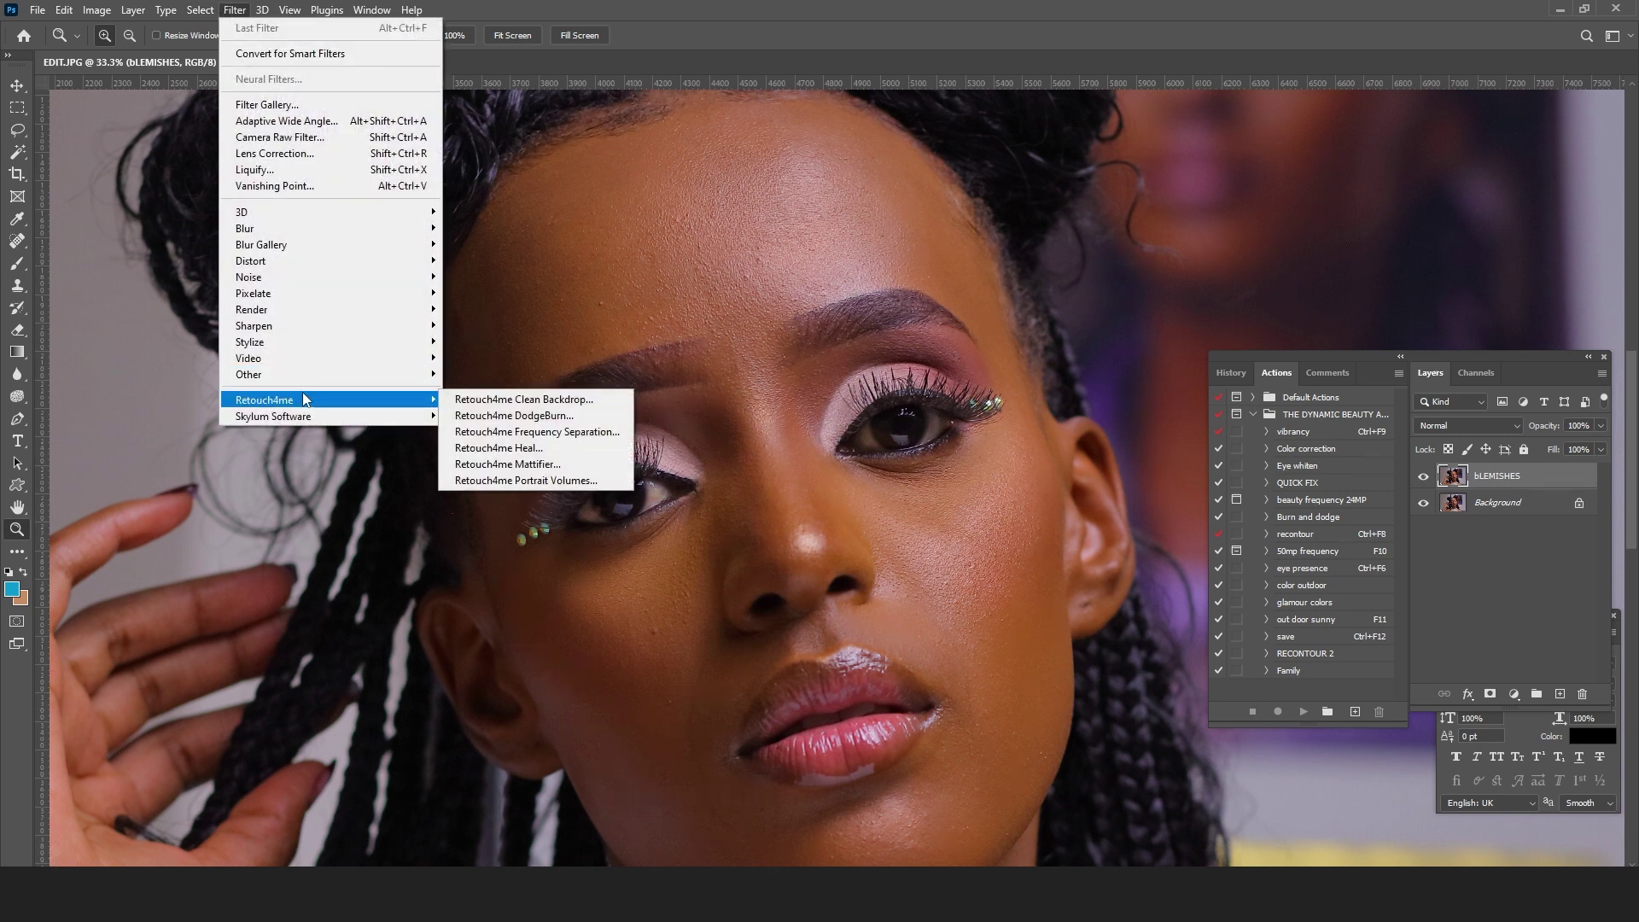
left_click(536, 449)
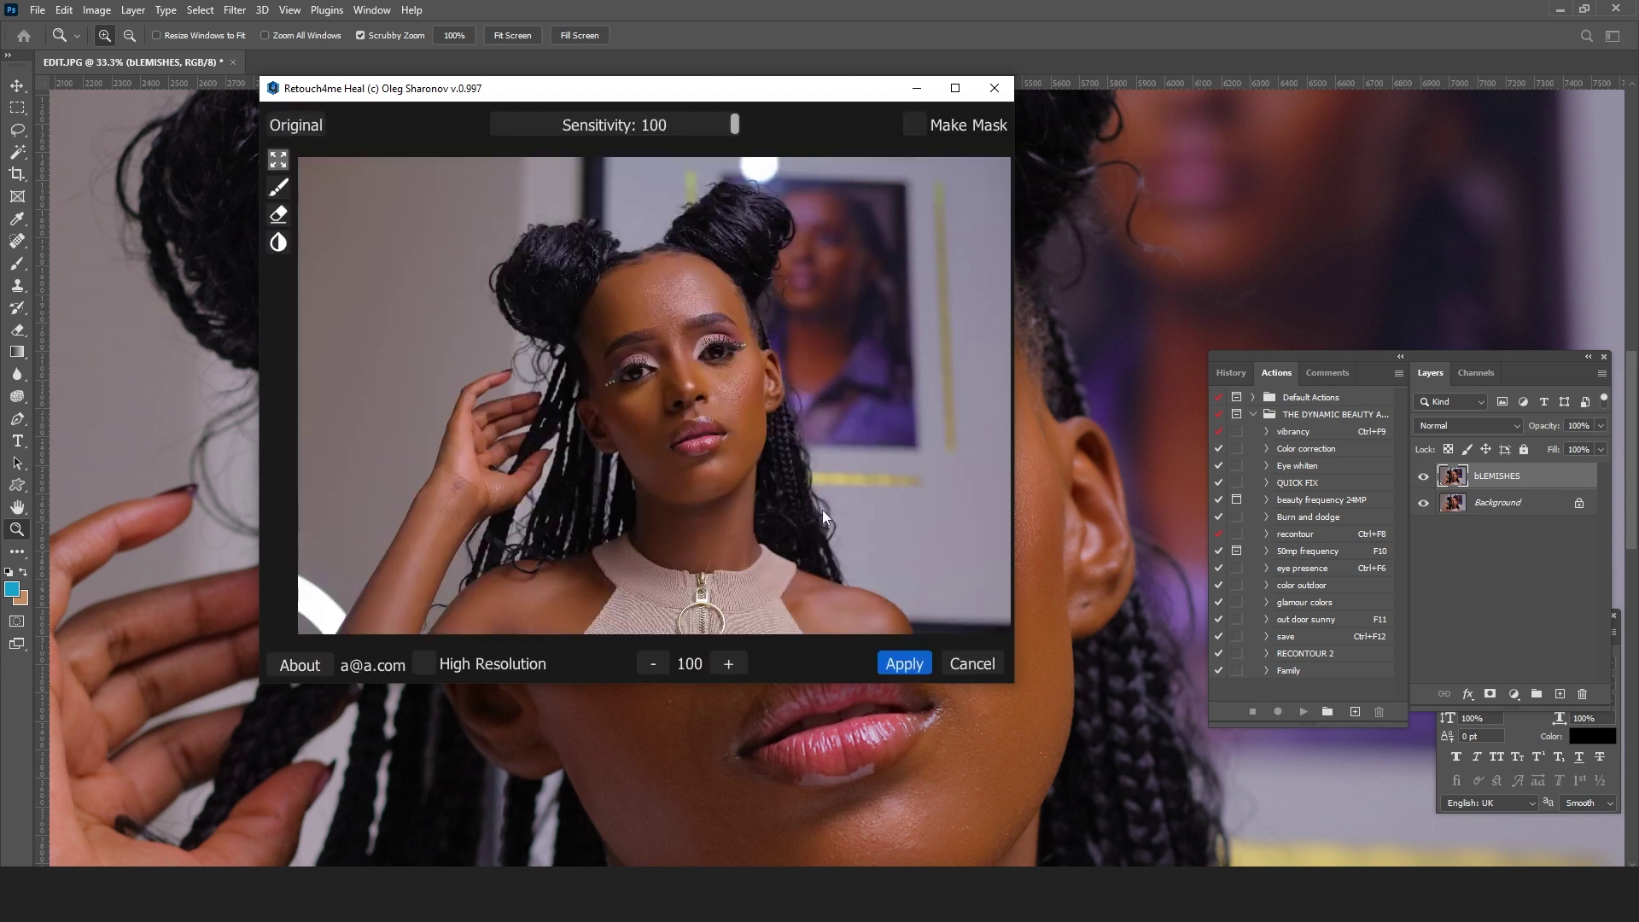
left_click(904, 672)
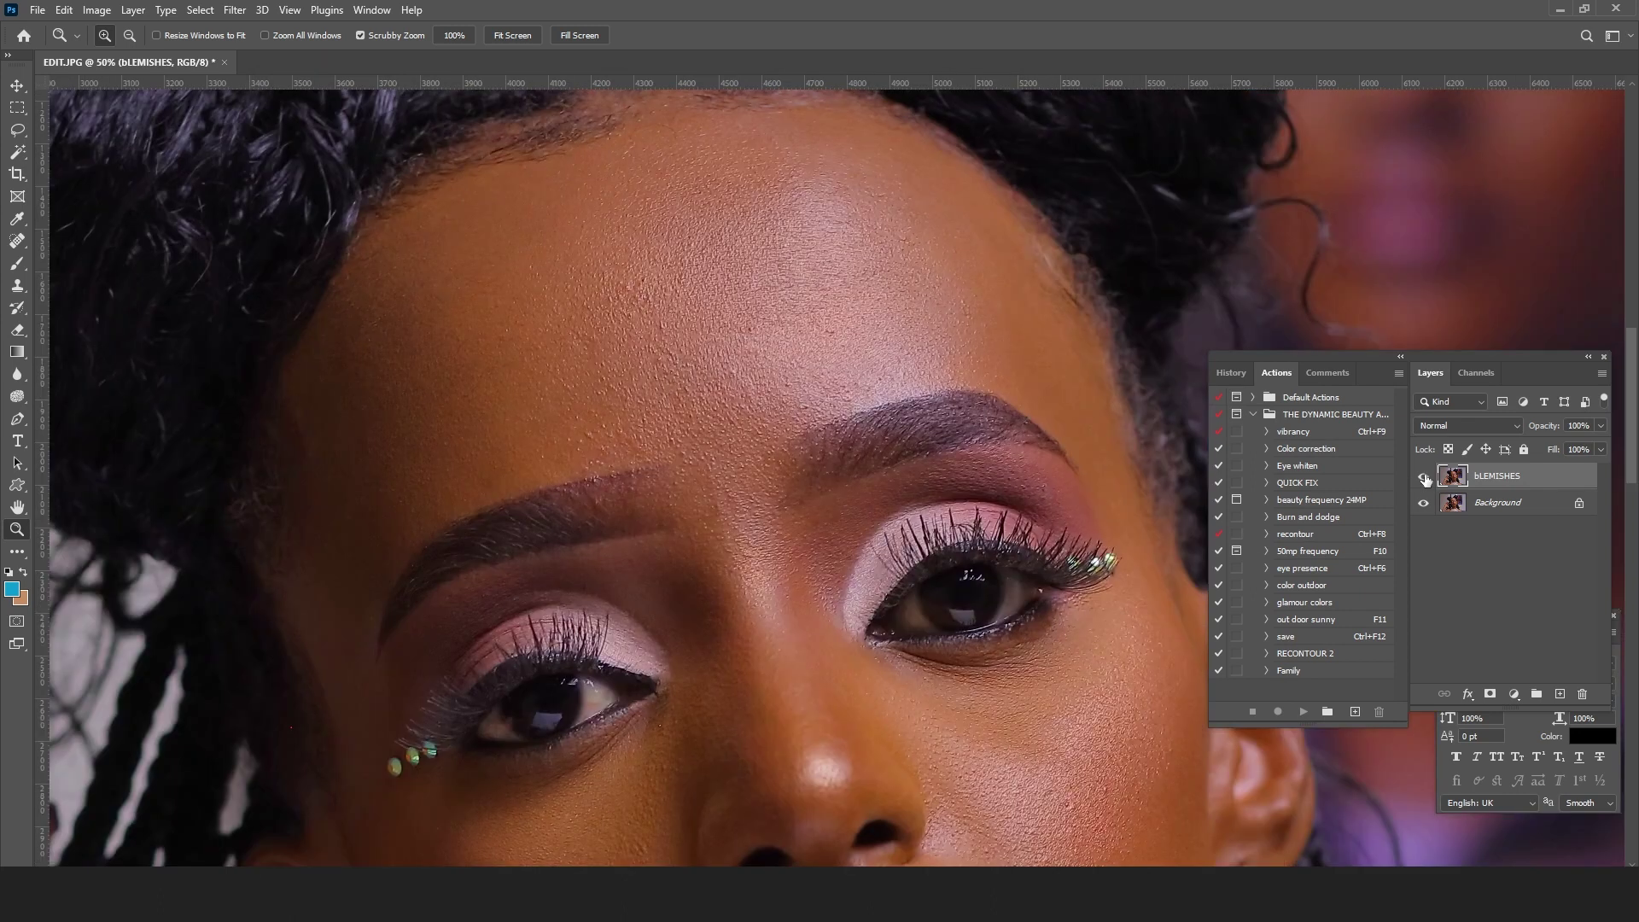
Step: Compare the forehead and eye area with the bLEMISHES layer hidden and shown
left_click(1424, 477)
left_click(1424, 477)
left_click(1424, 477)
key("alt")
left_click(891, 427)
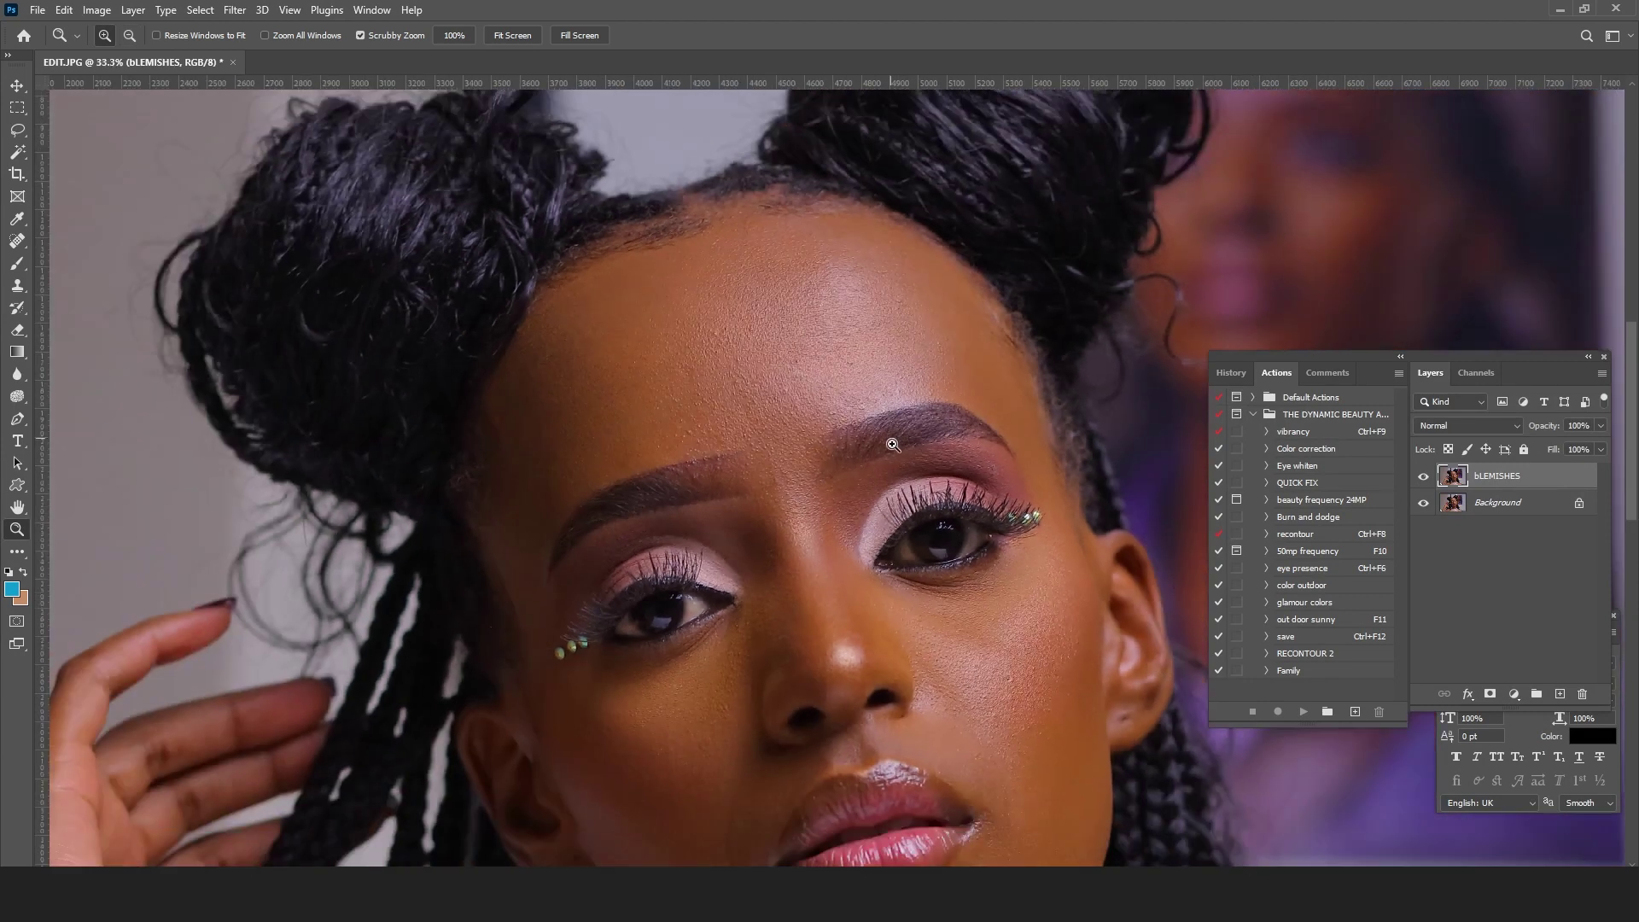
Step: Merge the bLEMISHES layer into the Background and create two duplicates of the merged Background layer
left_click_drag(966, 521, 963, 377)
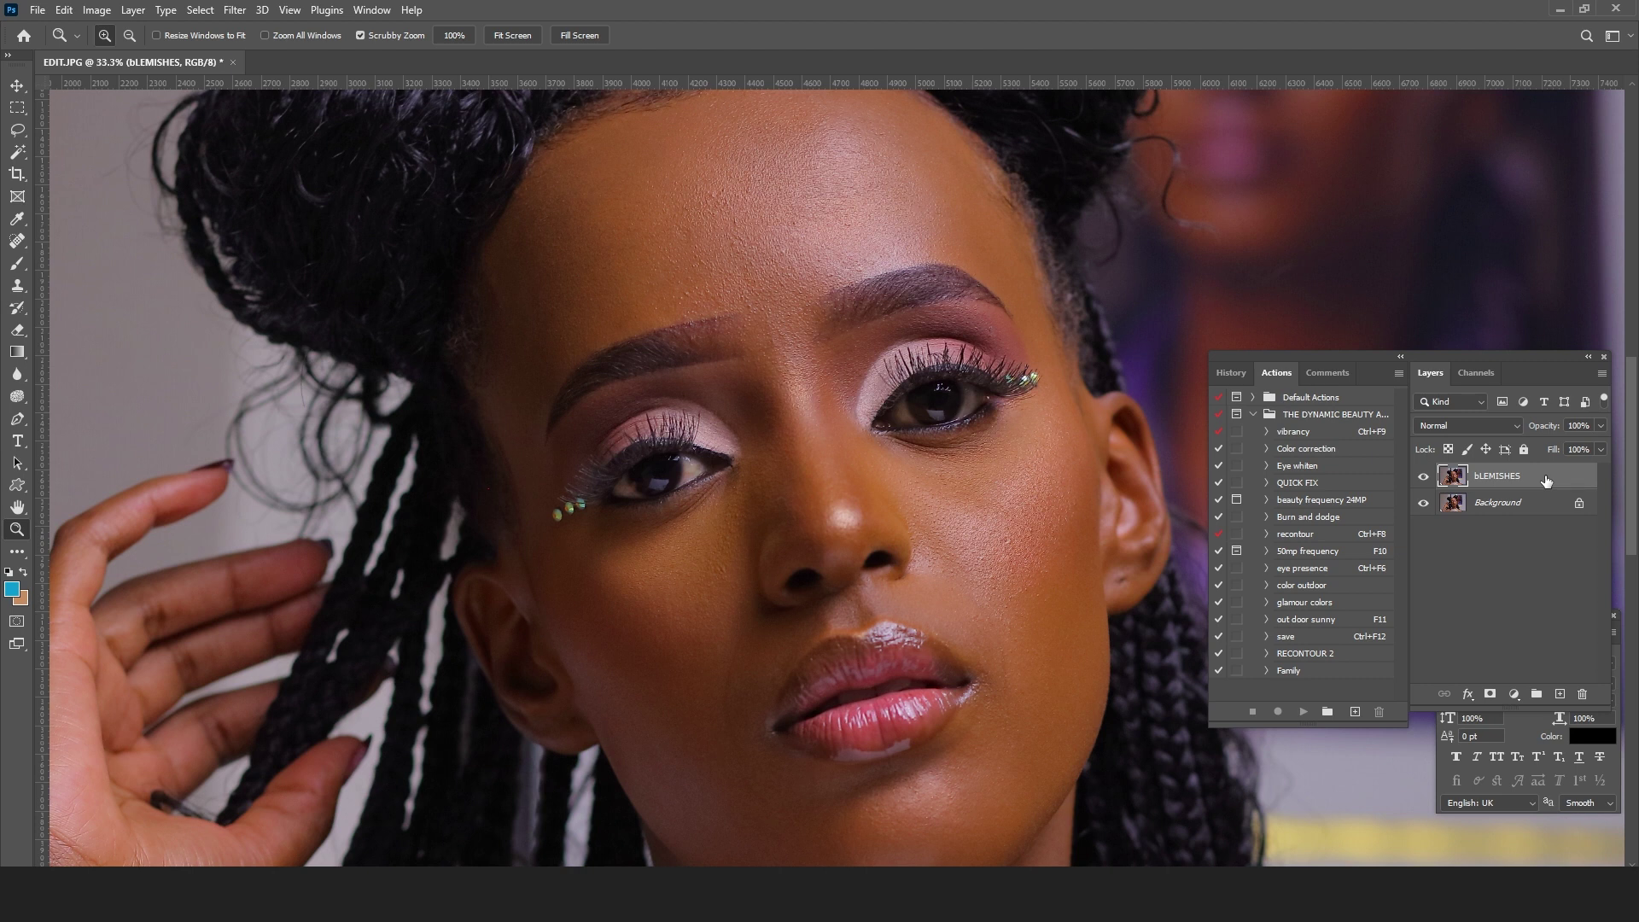
key("ctrl+e")
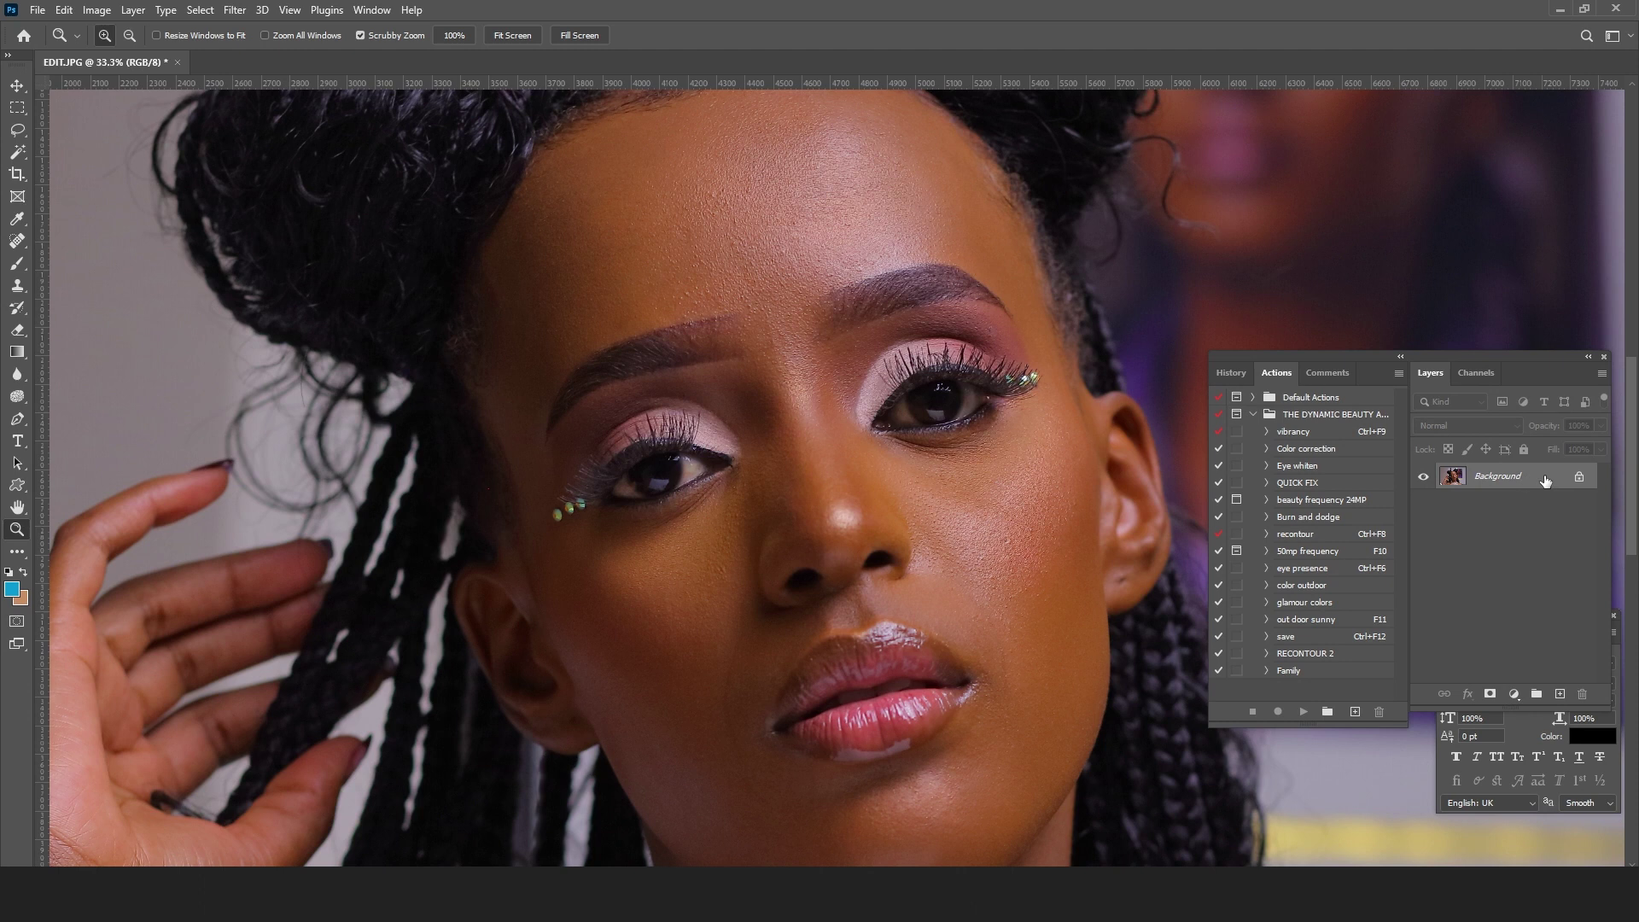
left_click_drag(1557, 481, 1560, 693)
Step: Rename the upper Background copy TEXTURE and the lower copy TONES
double_click(1507, 475)
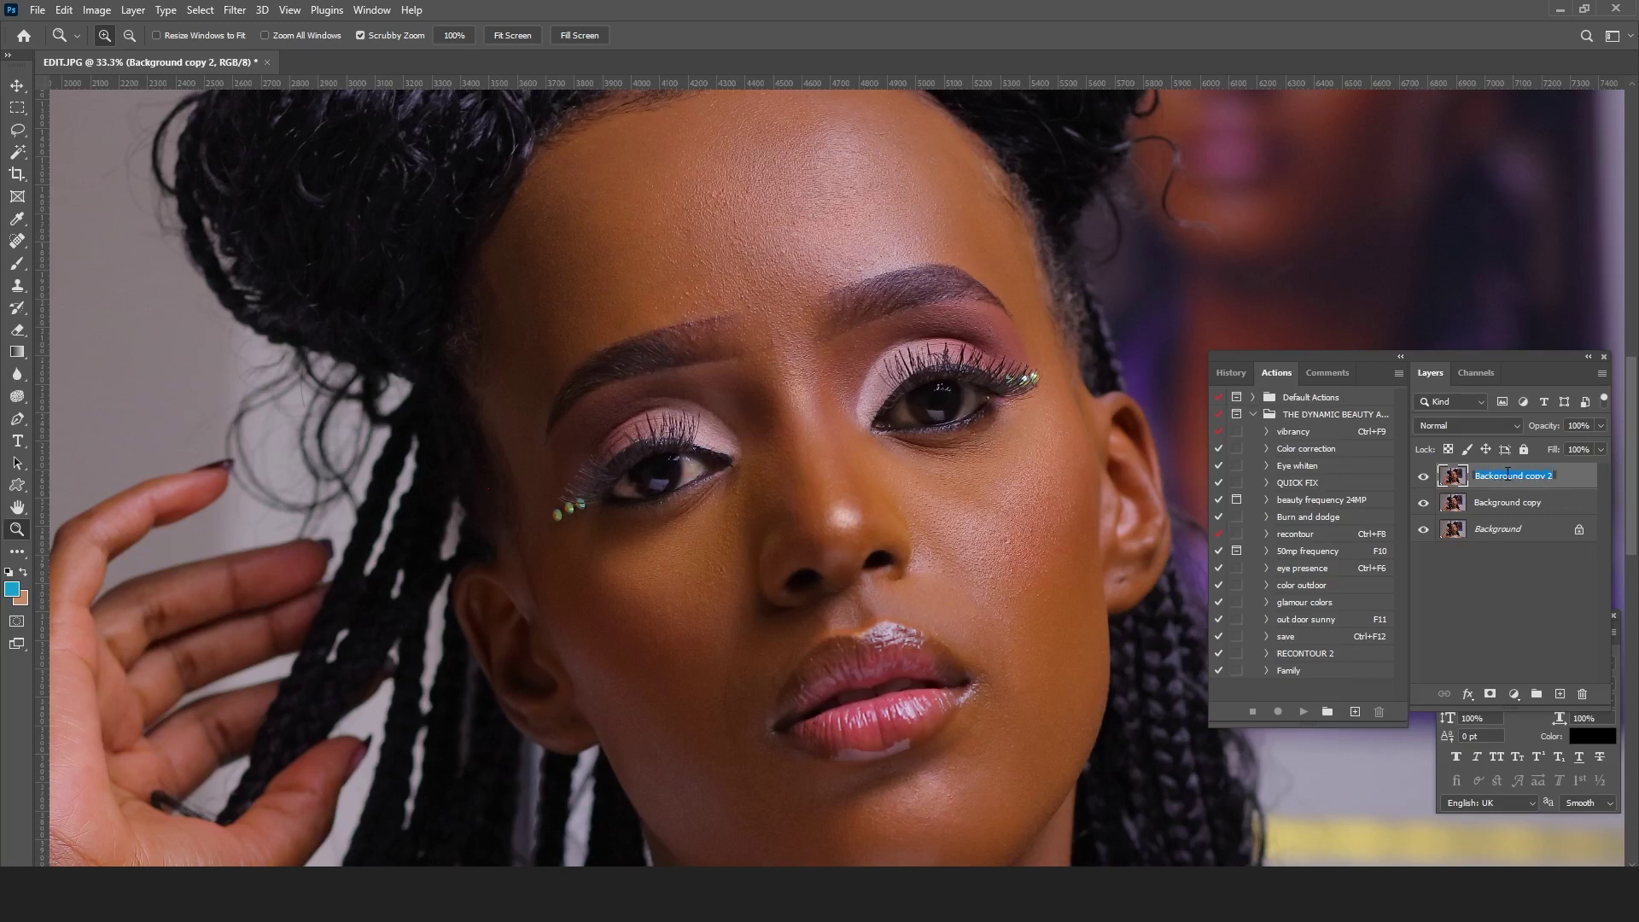
type("TEXTURE")
double_click(1500, 502)
type("TONES")
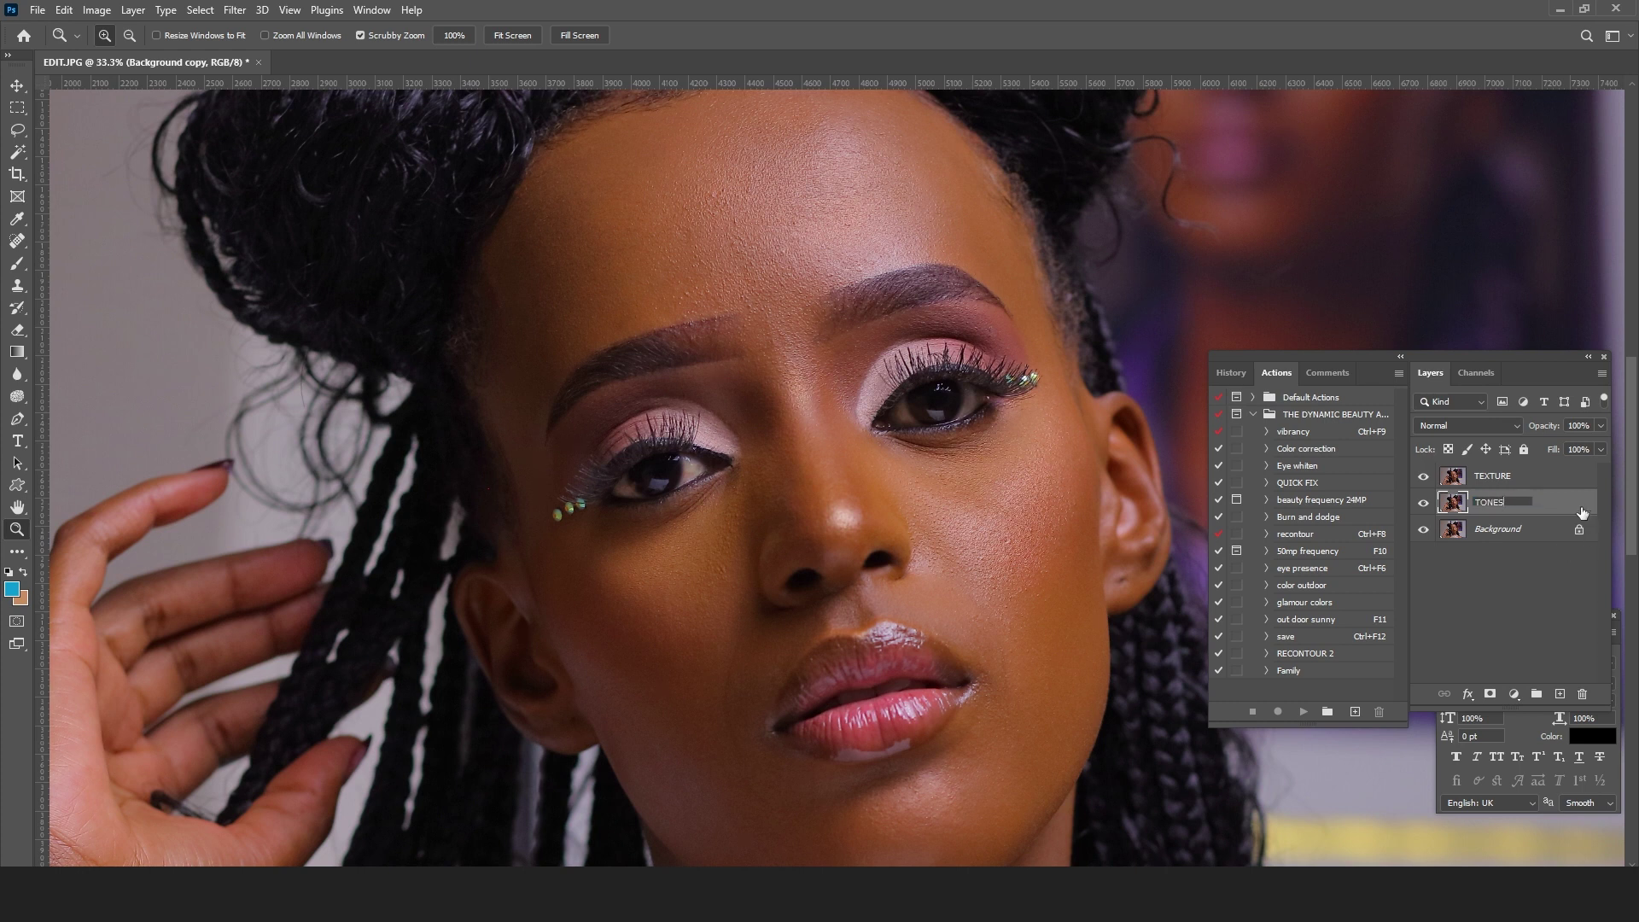
key("Return")
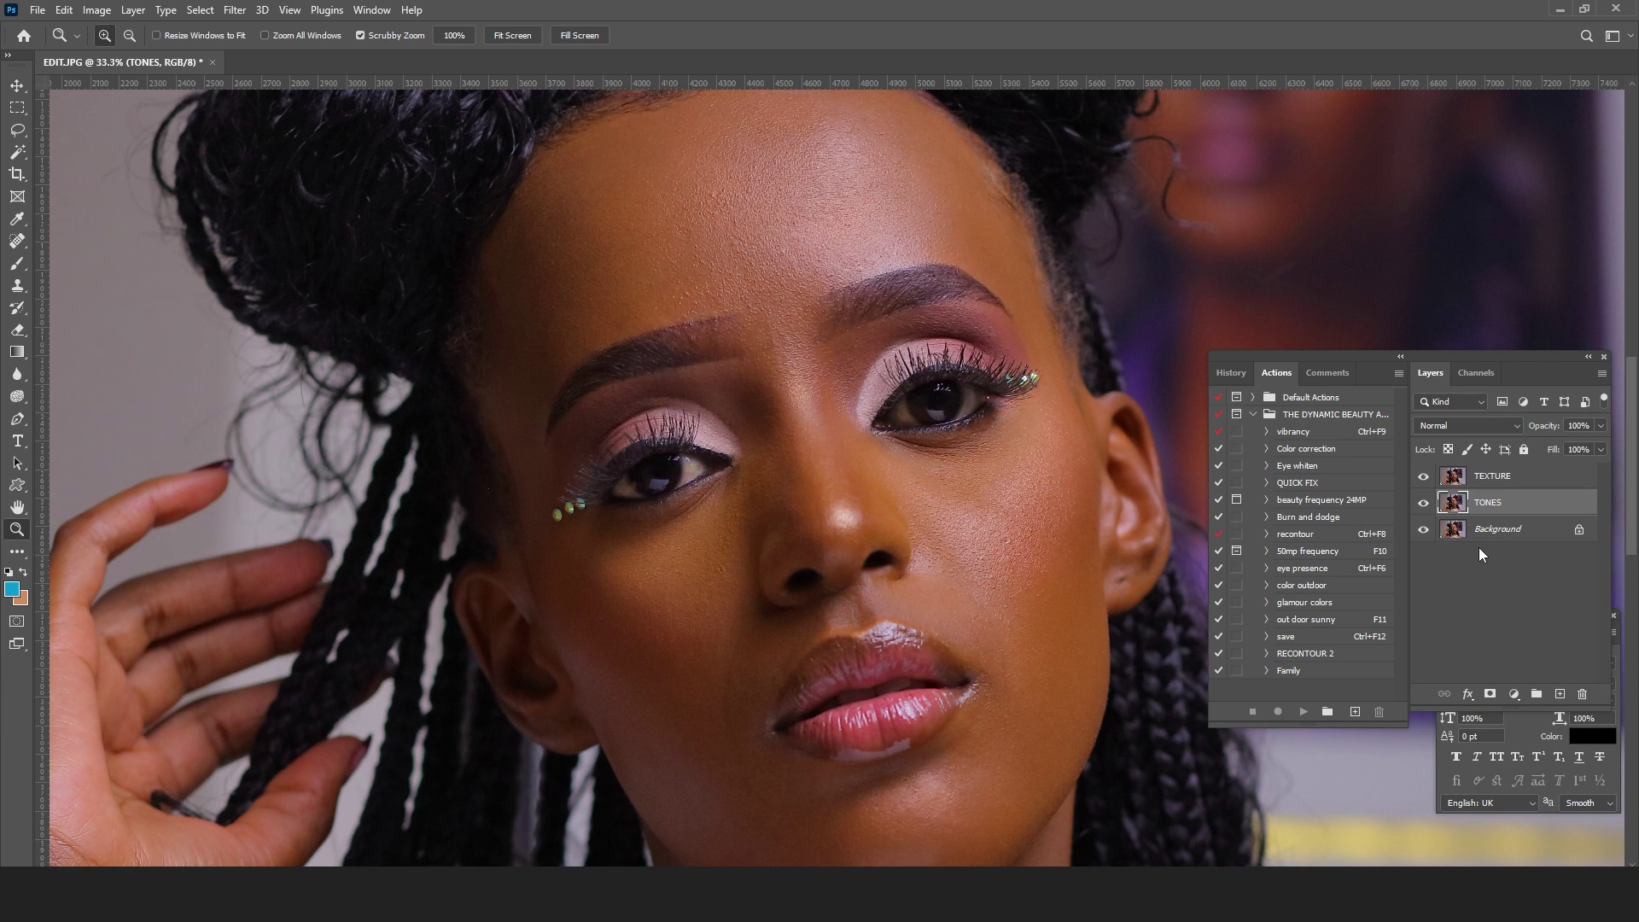
Step: Hide the TEXTURE layer and apply a Gaussian Blur with a radius of 9.8 pixels to the TONES layer
left_click(1423, 479)
left_click(235, 9)
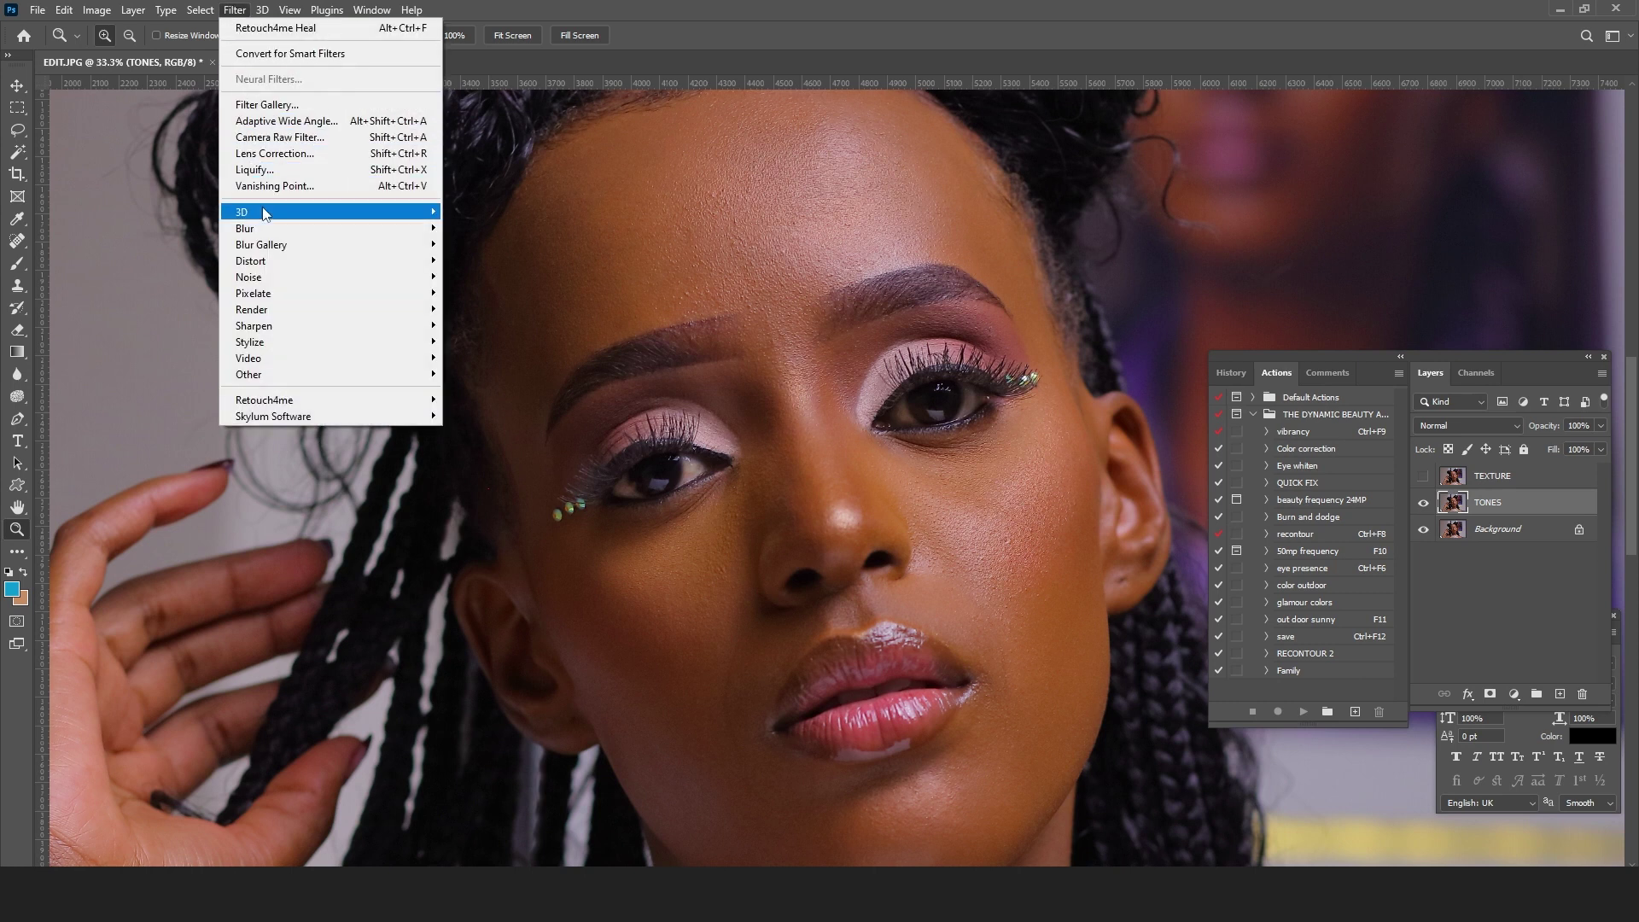
mouse_move(277, 229)
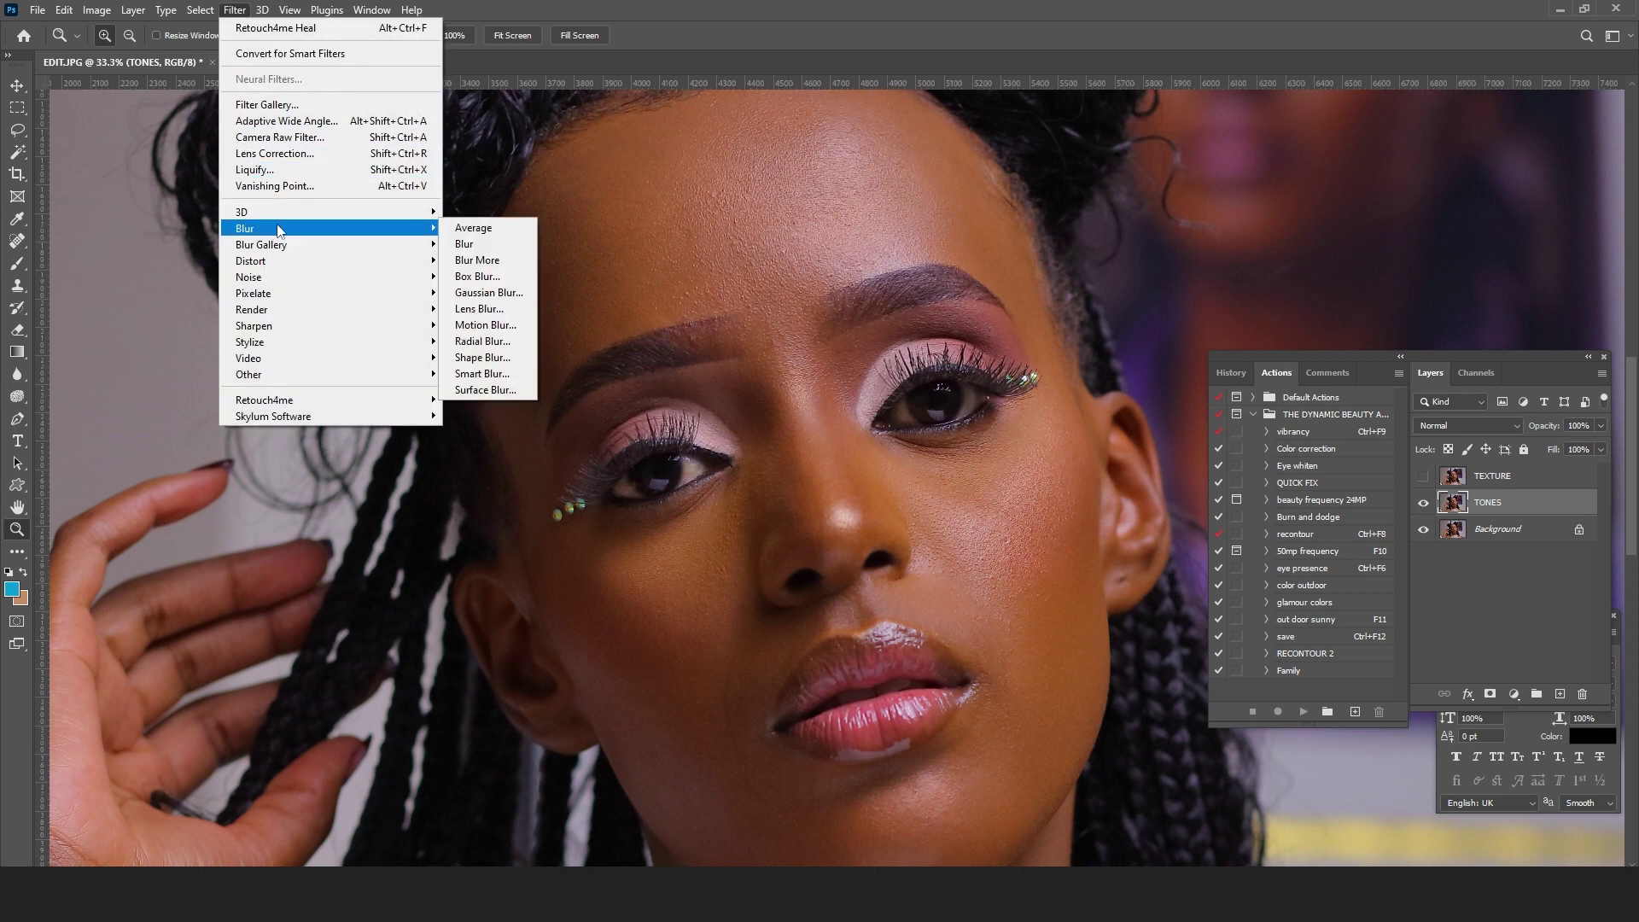
left_click(489, 292)
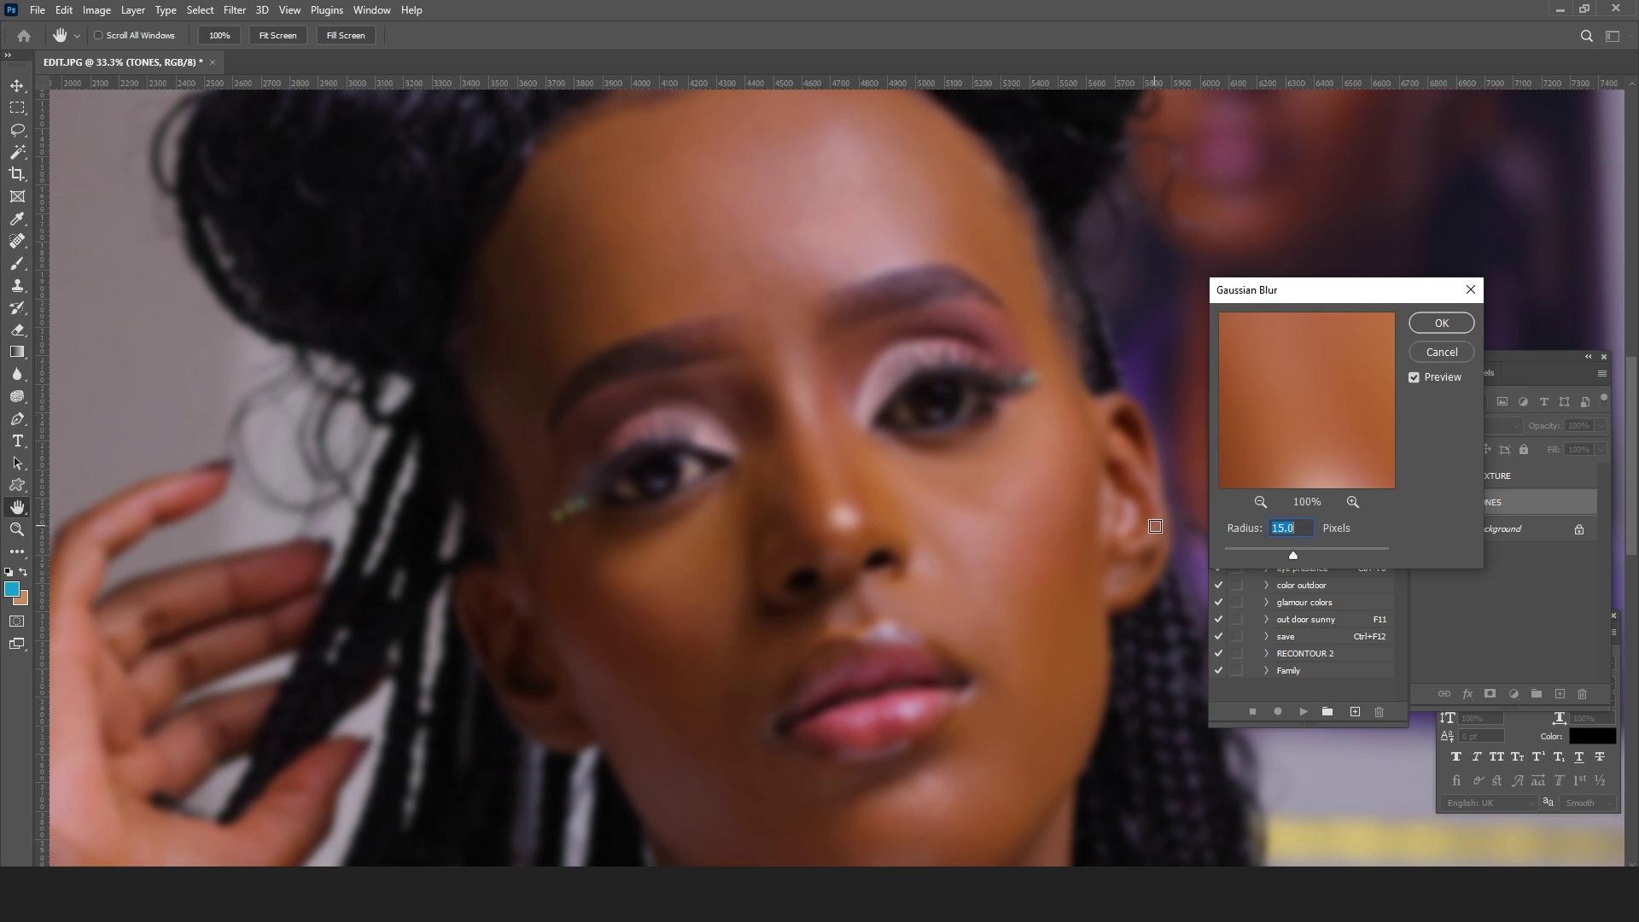
left_click_drag(1290, 555, 1122, 559)
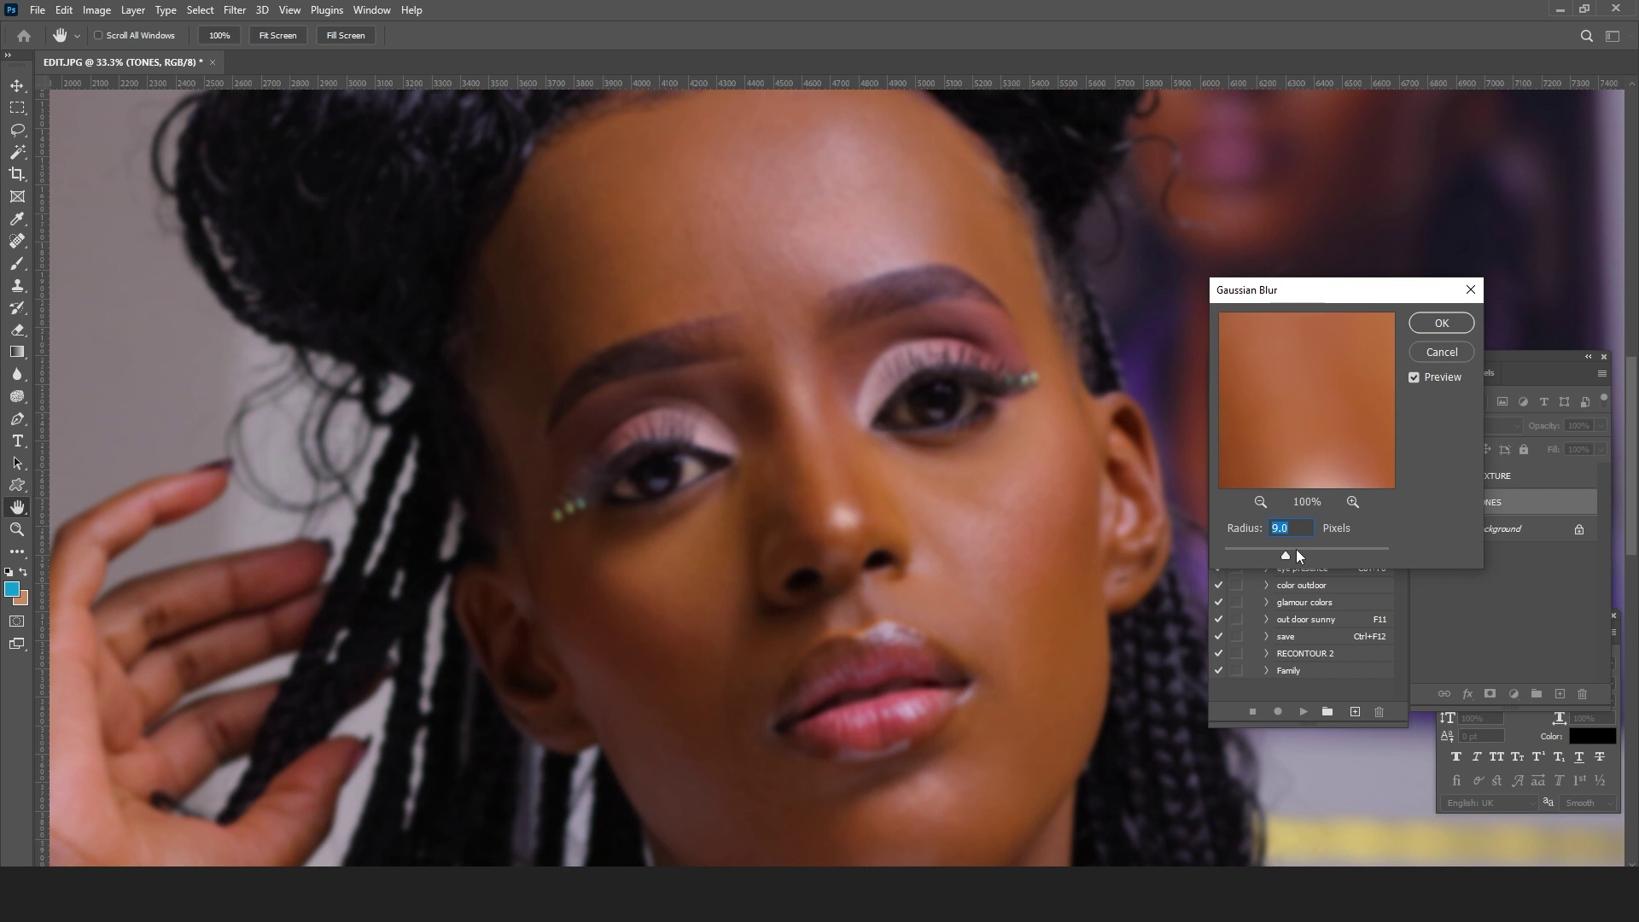
left_click(1012, 532)
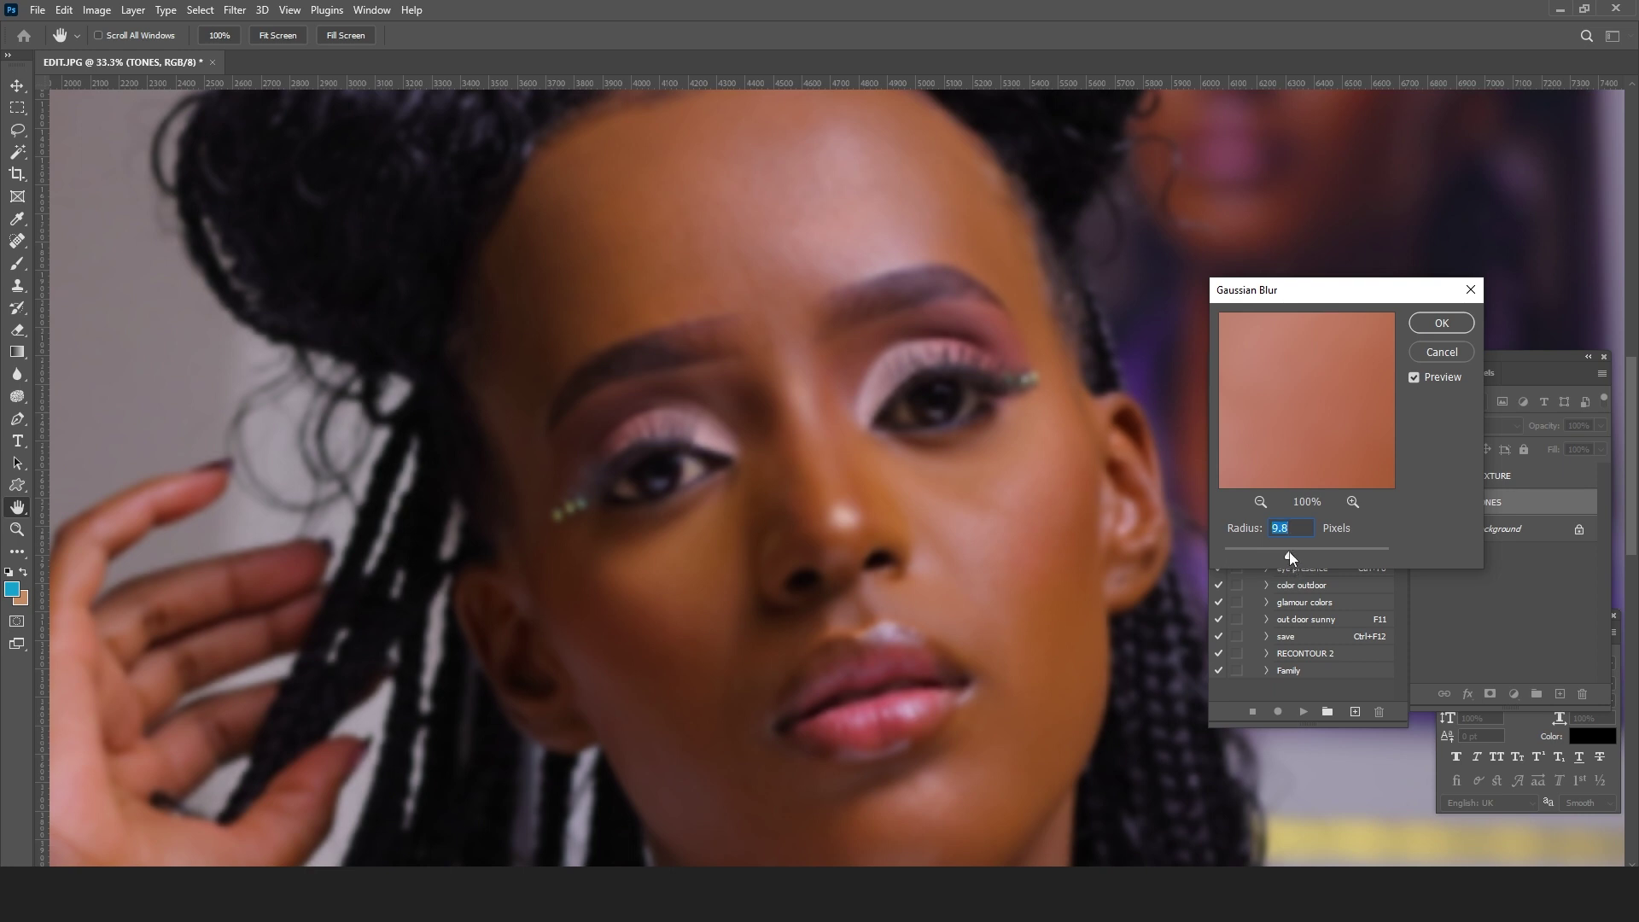
left_click(994, 566)
left_click(1005, 552)
left_click(1002, 463)
left_click(991, 558)
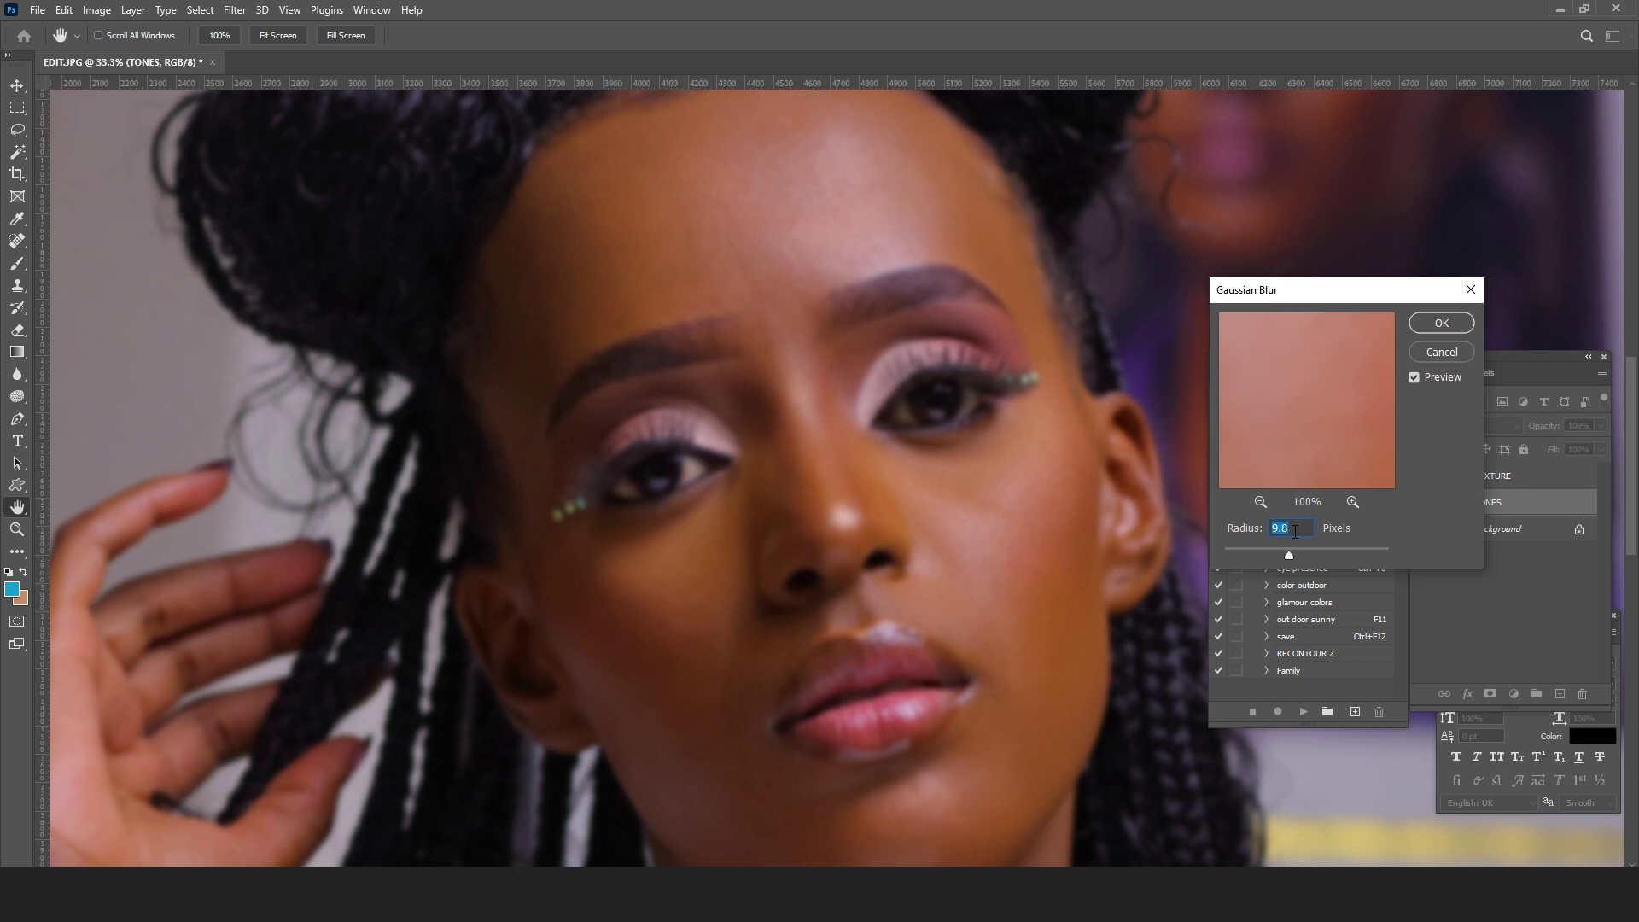
left_click(1439, 325)
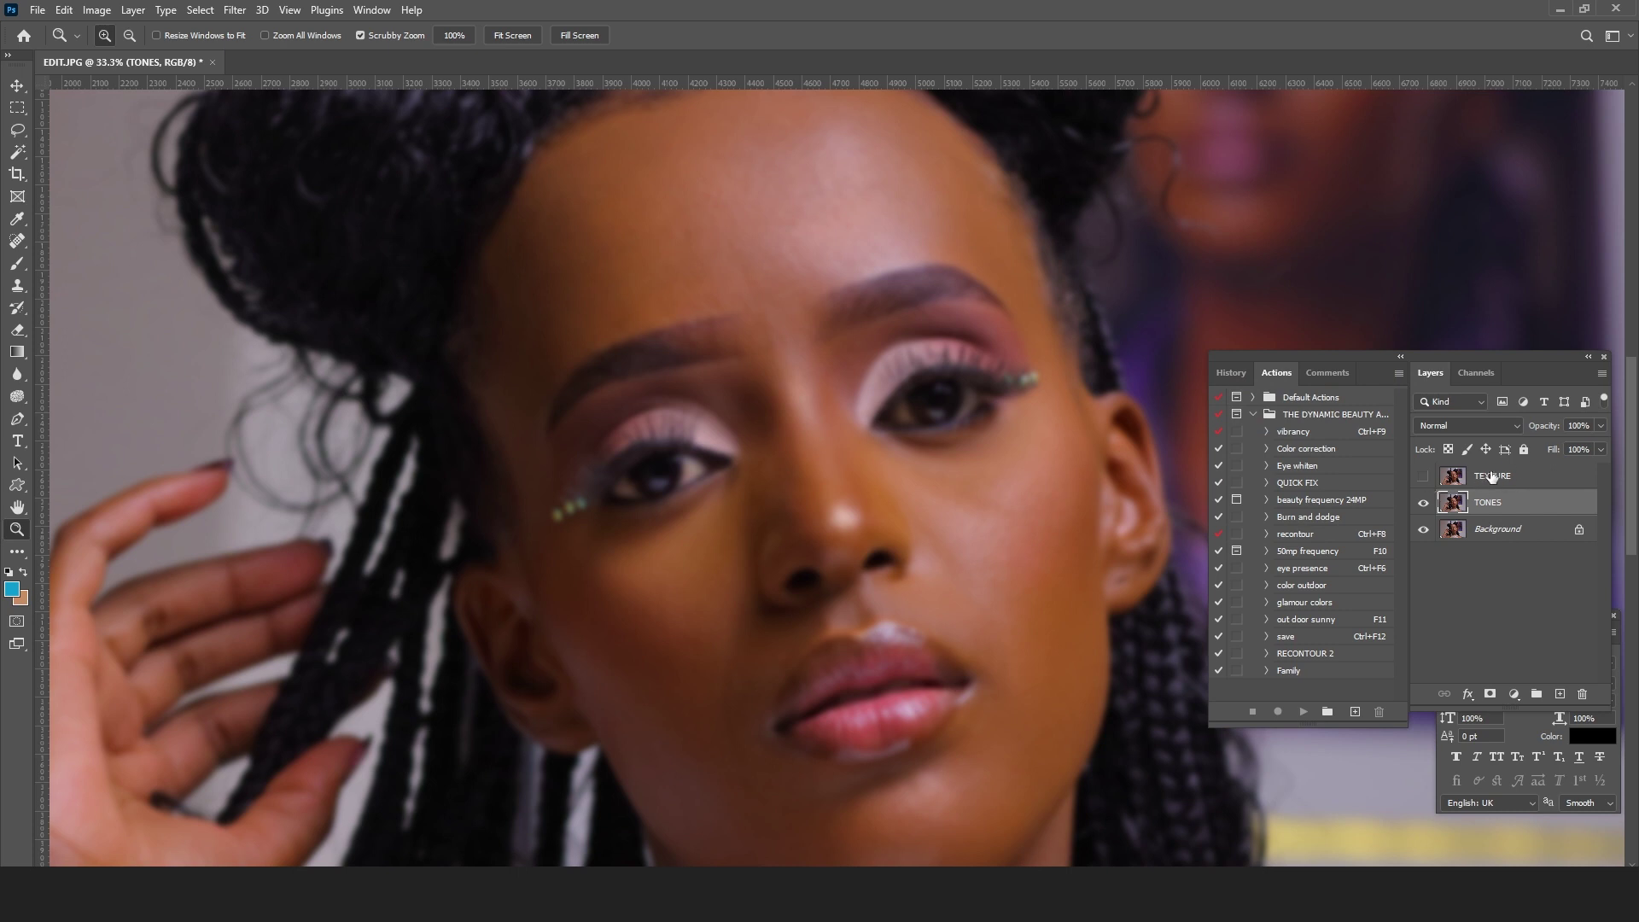
Step: Show the TEXTURE layer and use Apply Image on it with the TONES layer, Subtract blending, scale 2 and offset 128
left_click(1520, 478)
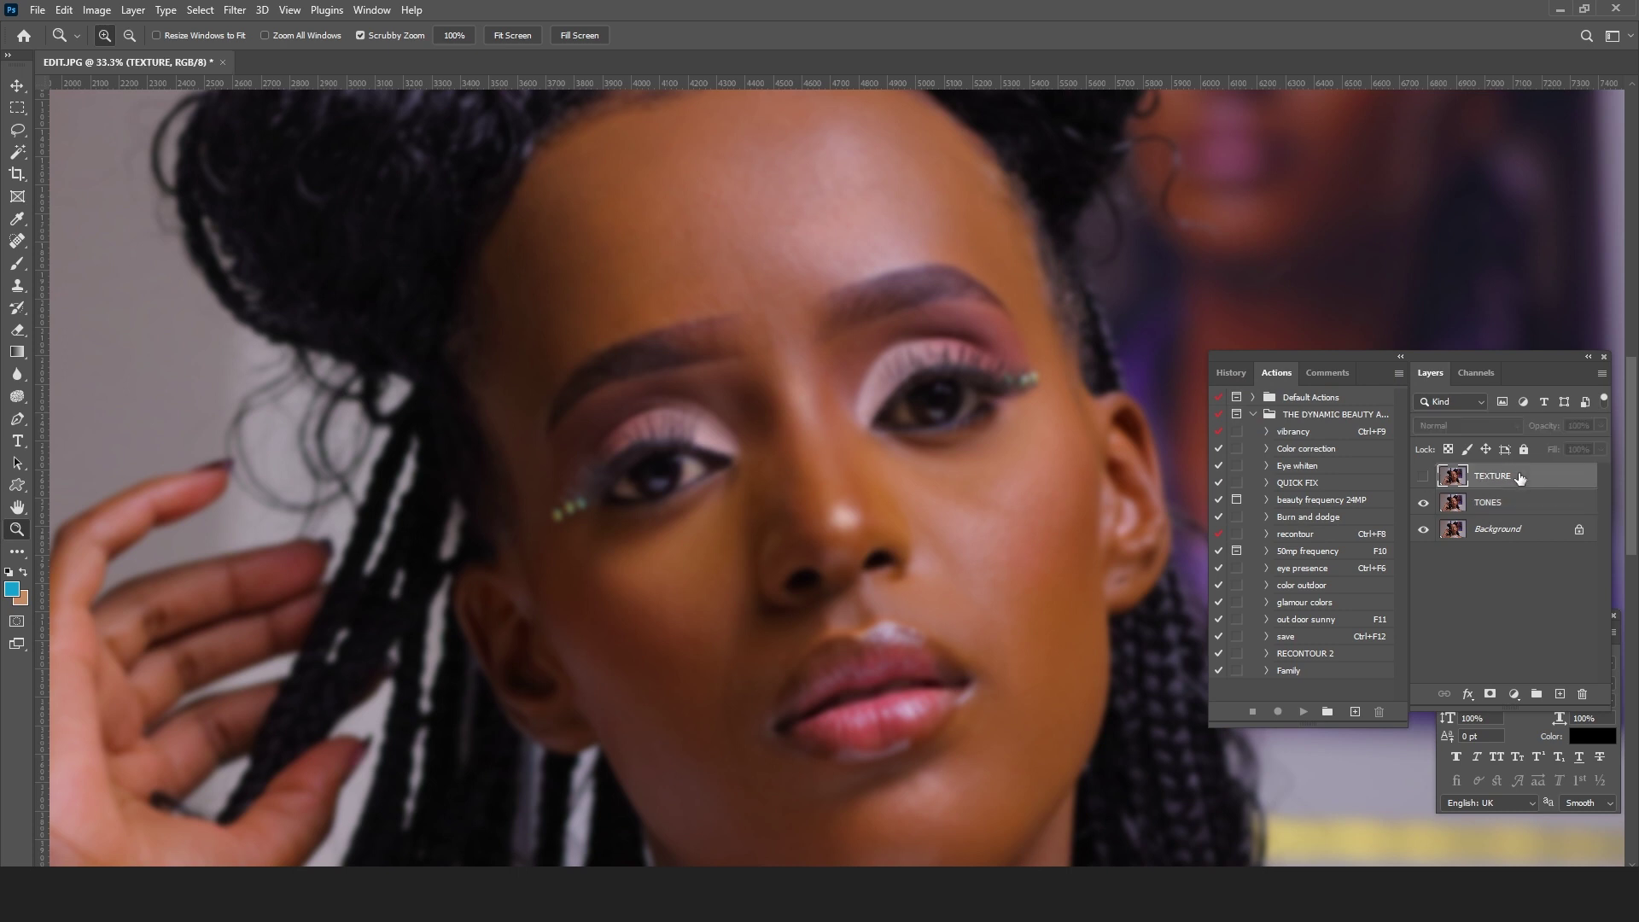
left_click(1423, 478)
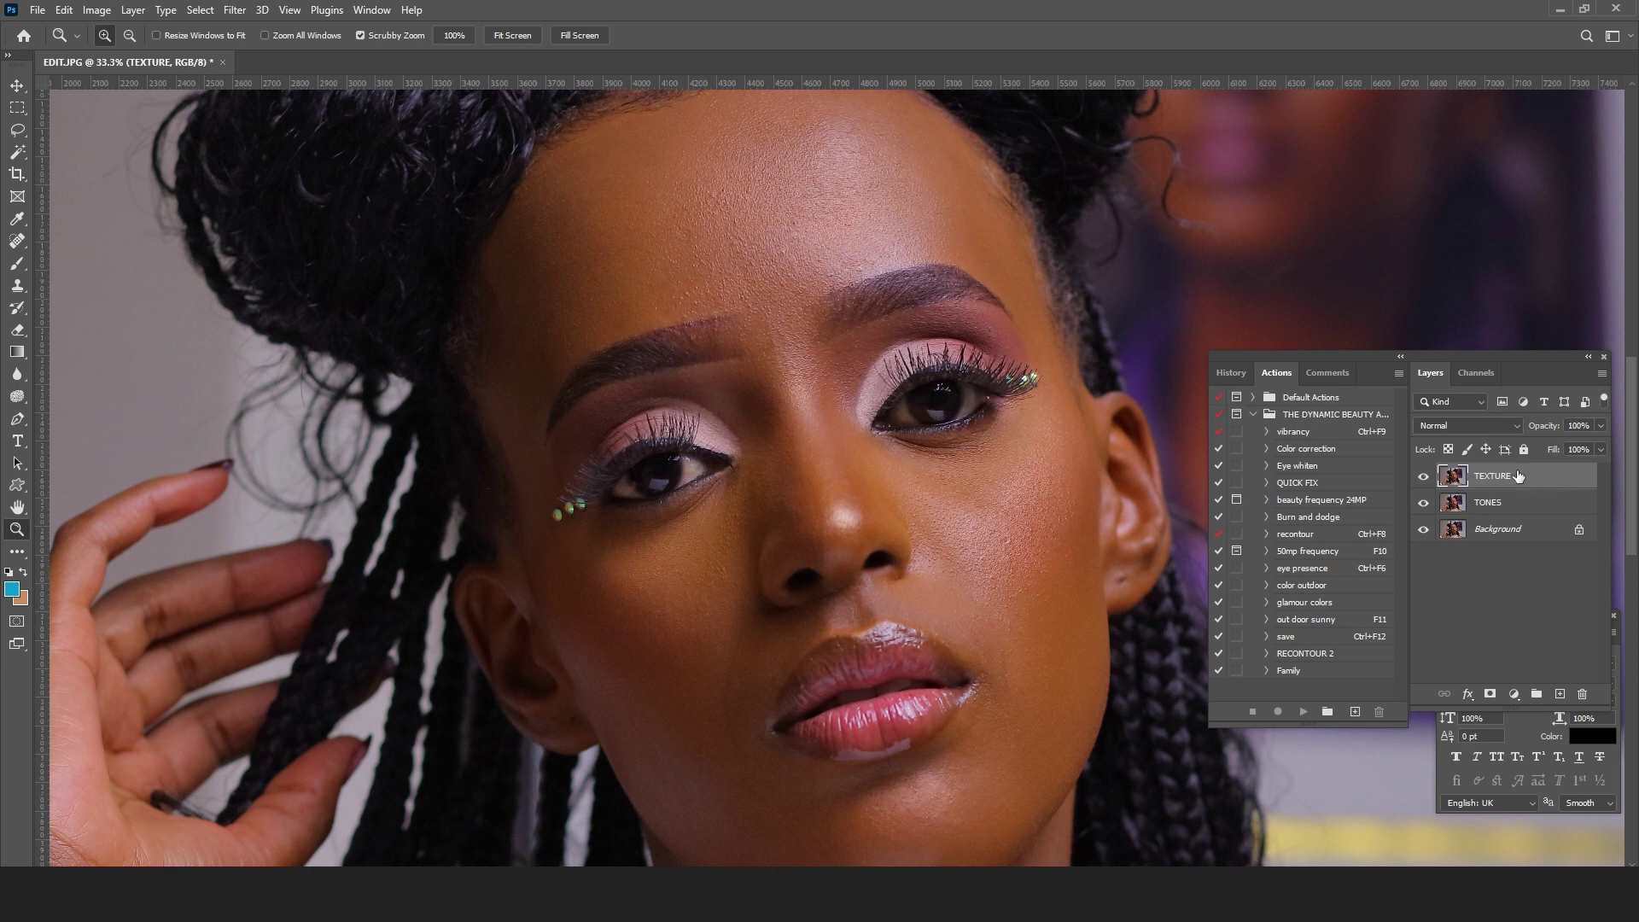
left_click(236, 12)
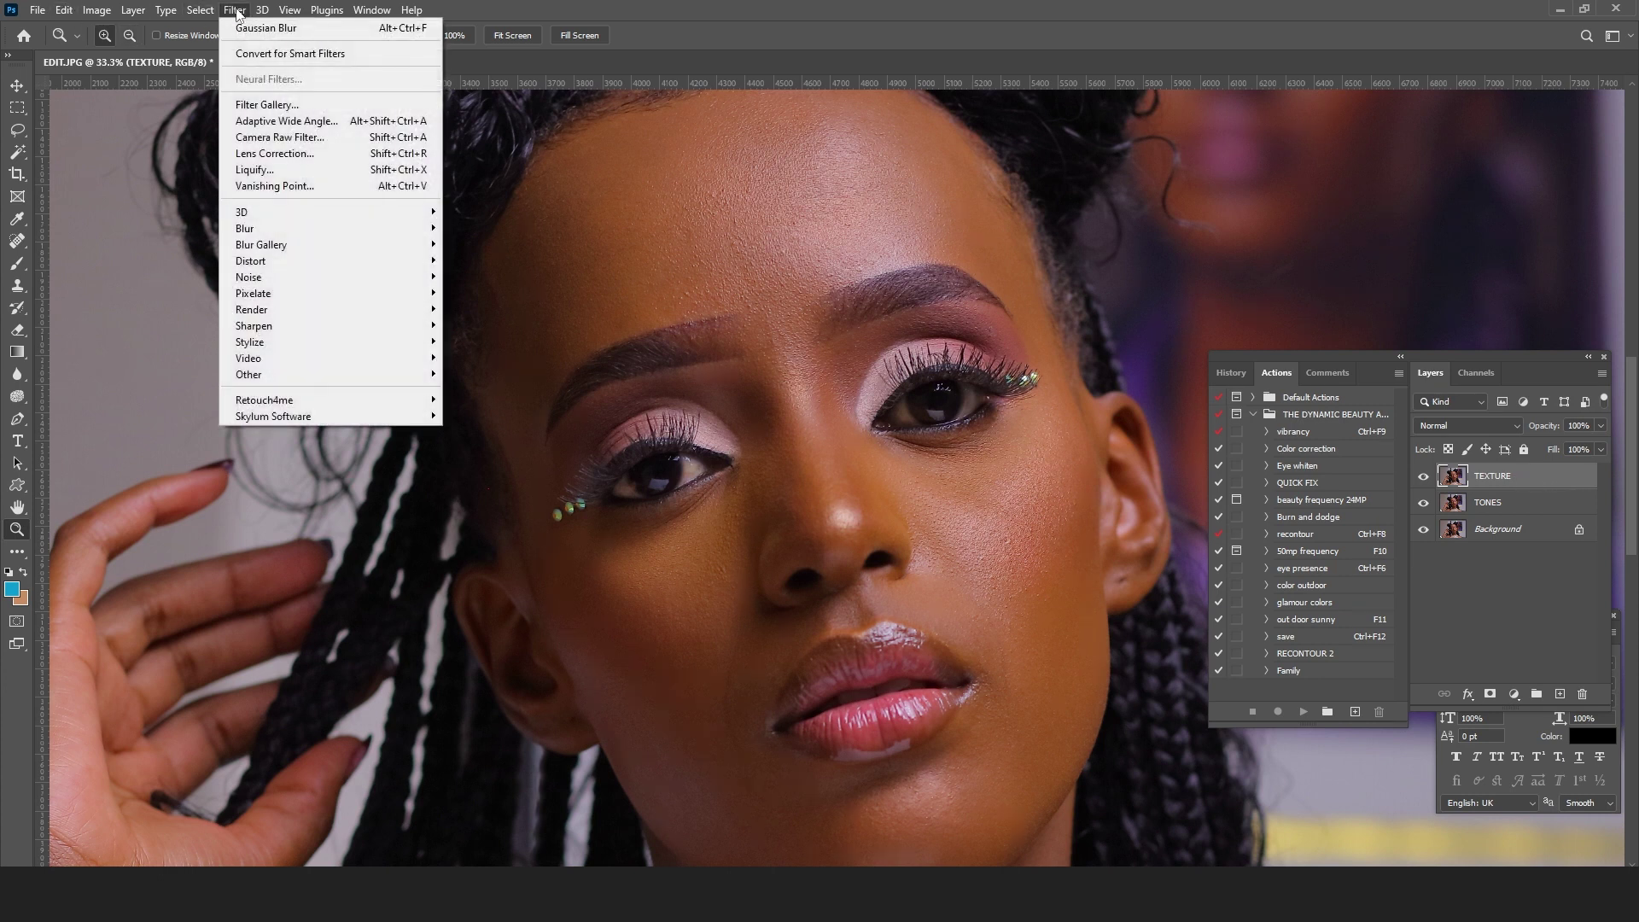
left_click(64, 11)
left_click(96, 10)
left_click(175, 260)
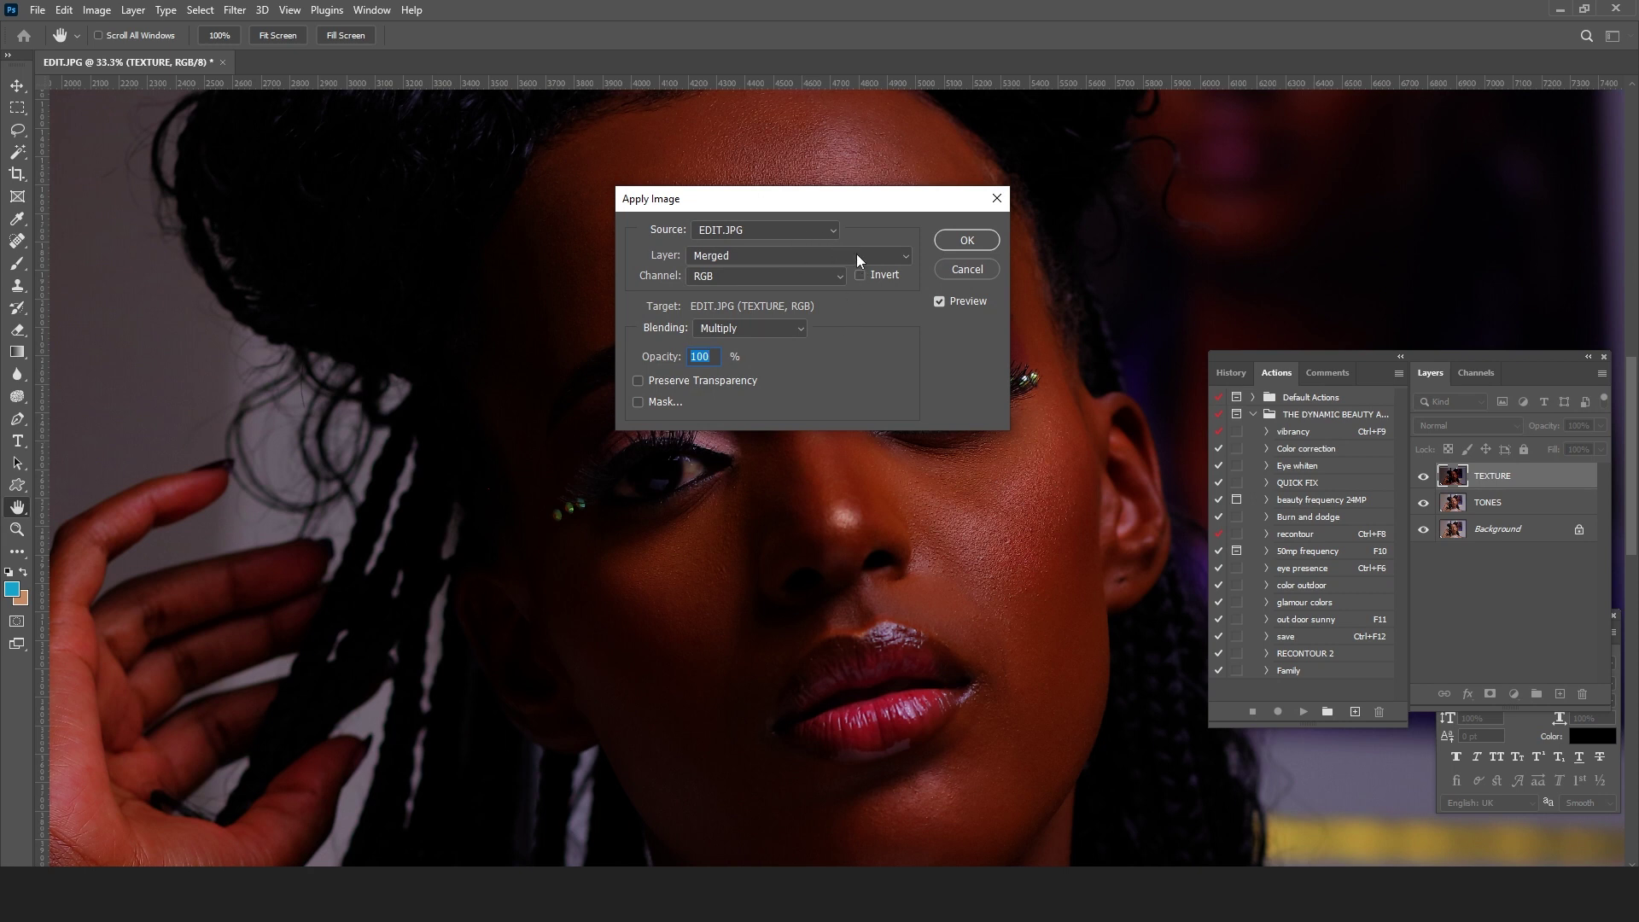
left_click(899, 255)
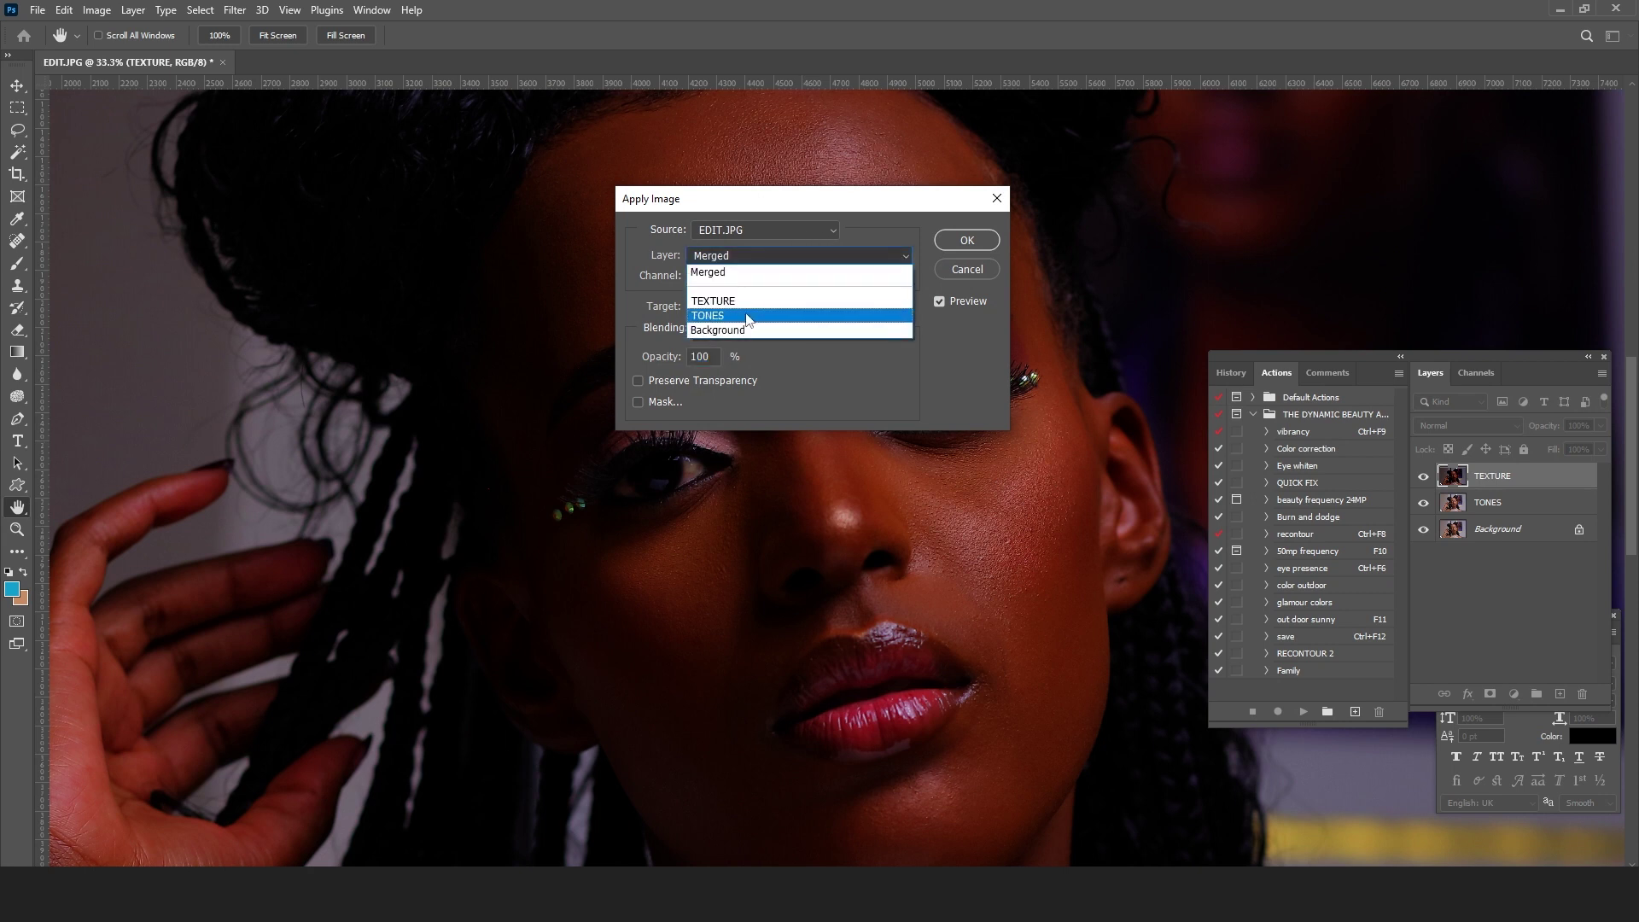
left_click(747, 316)
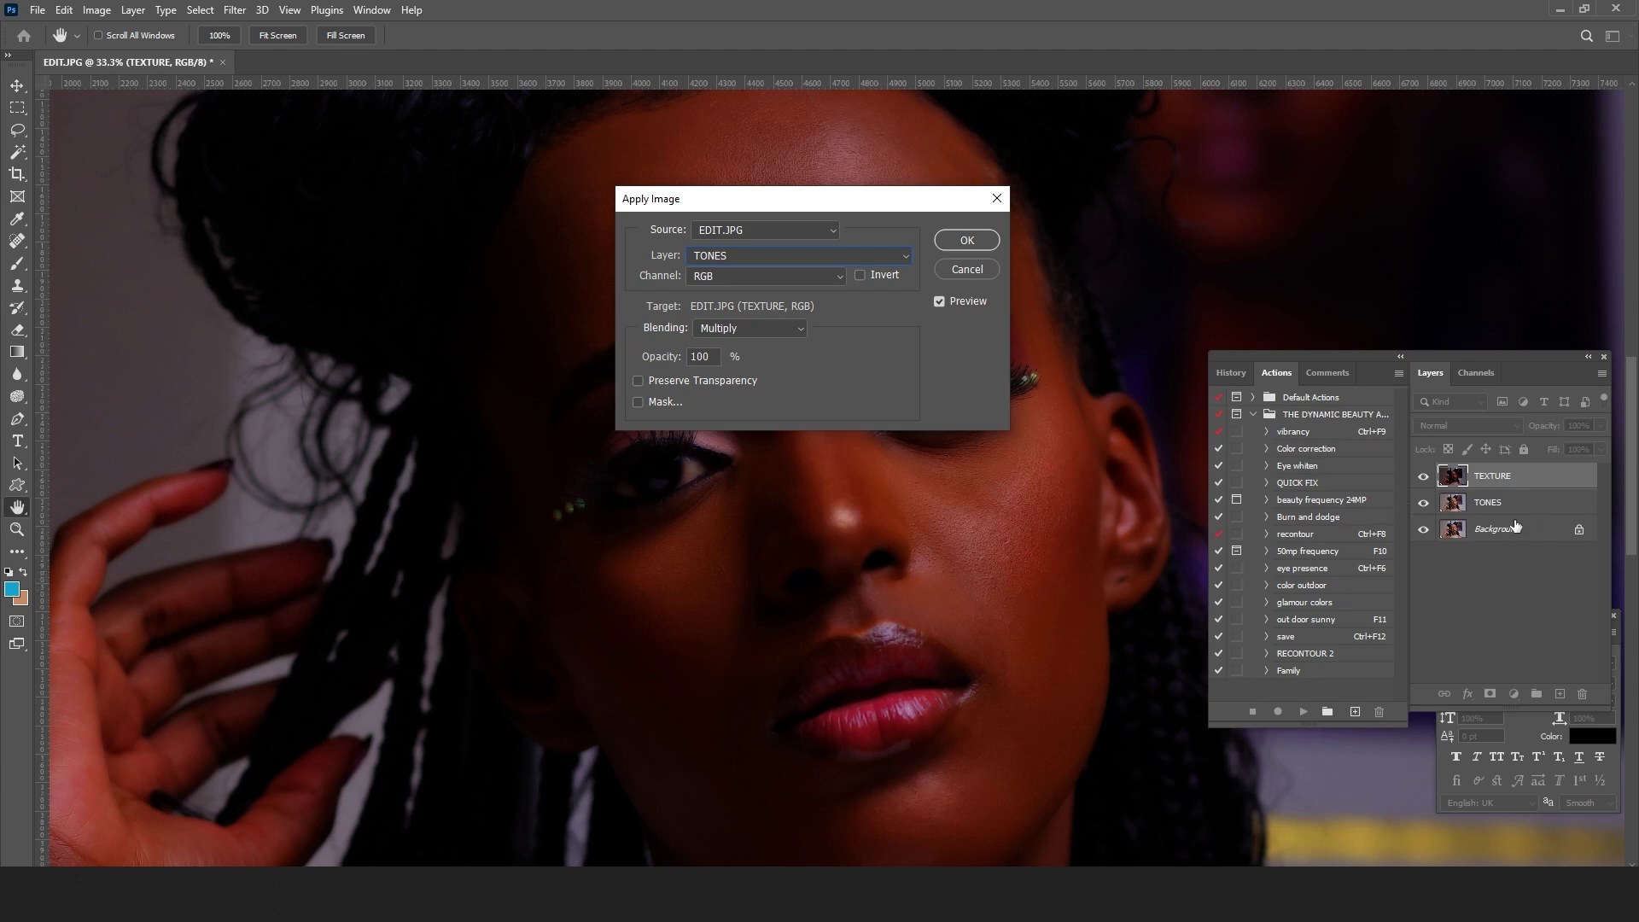
left_click(756, 335)
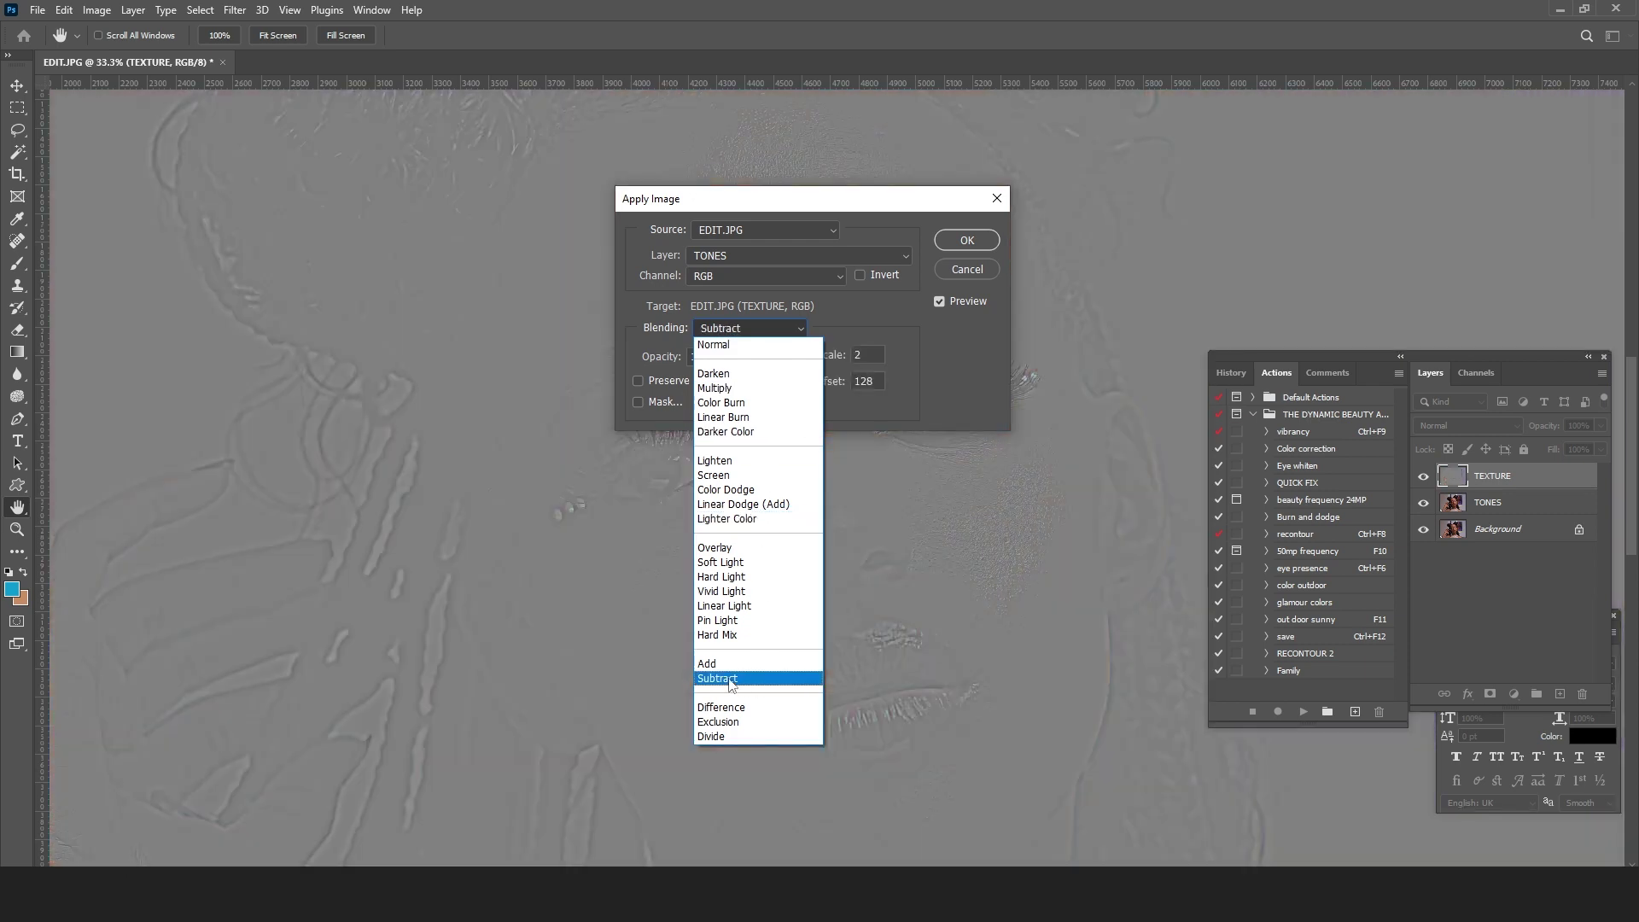
left_click(731, 679)
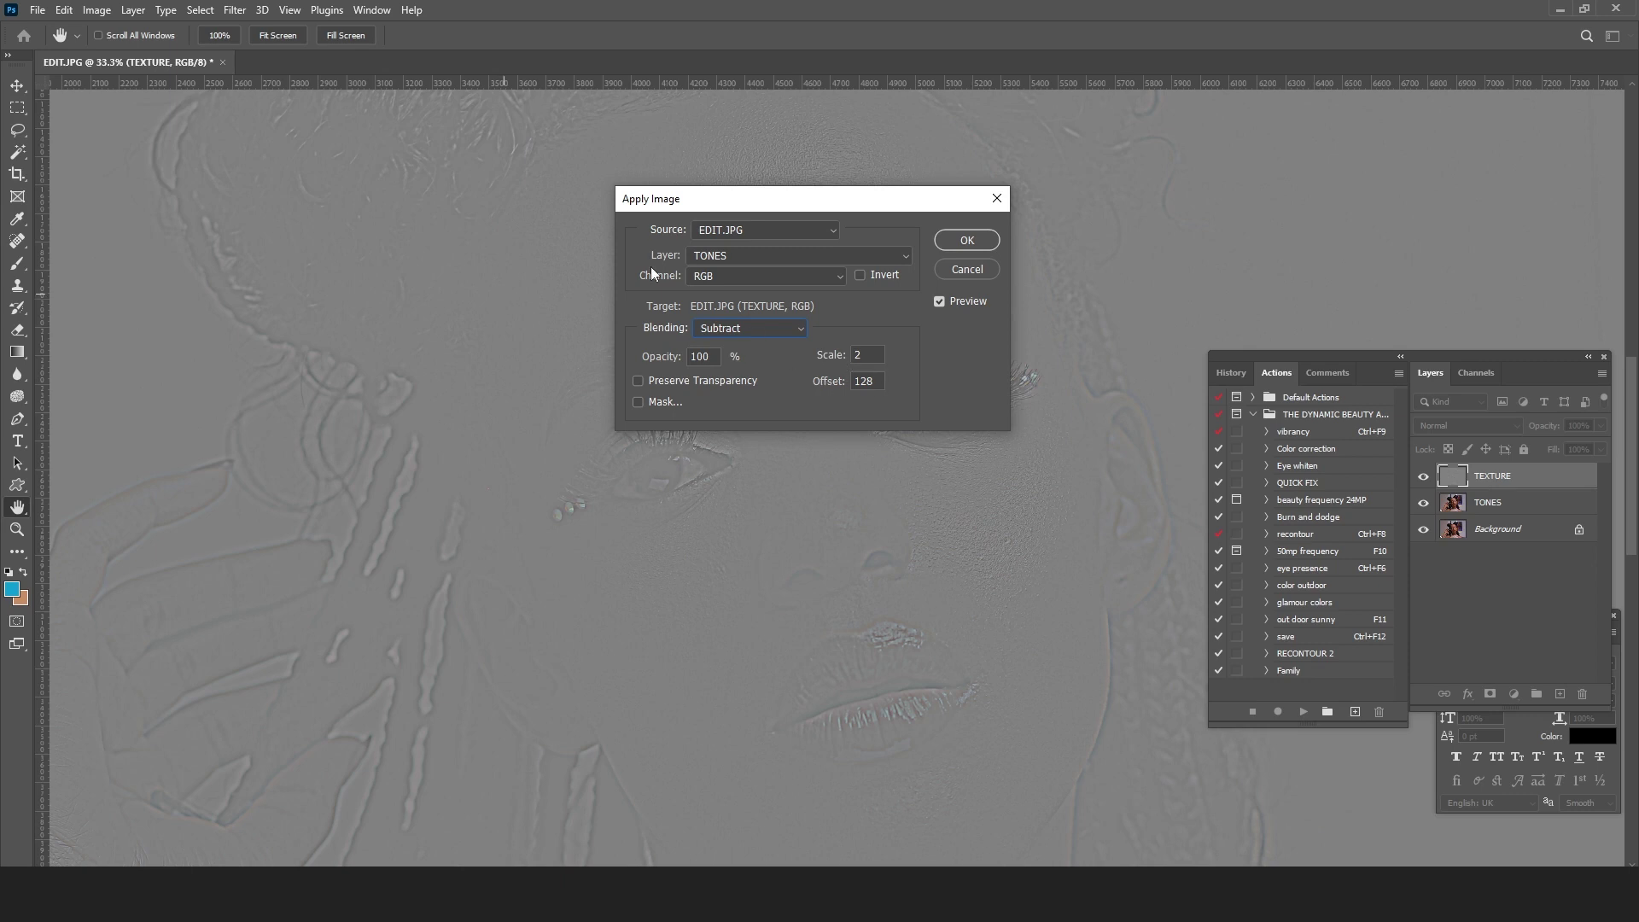
left_click(968, 240)
Step: Set the TEXTURE layer's blending mode to Linear Light
key("z")
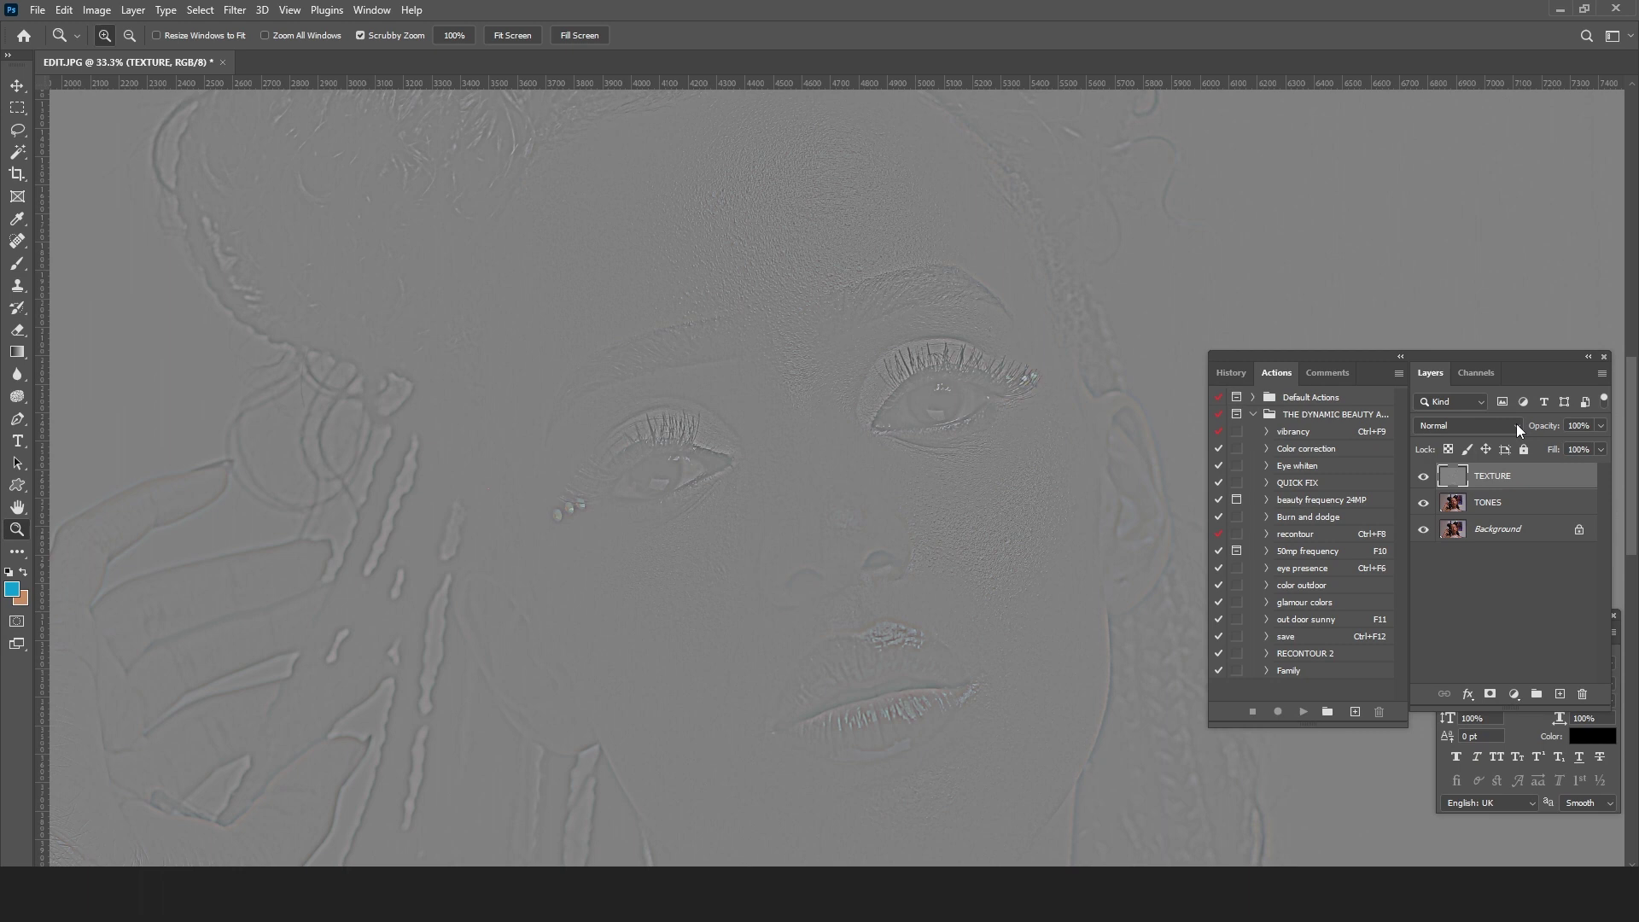
left_click(1516, 423)
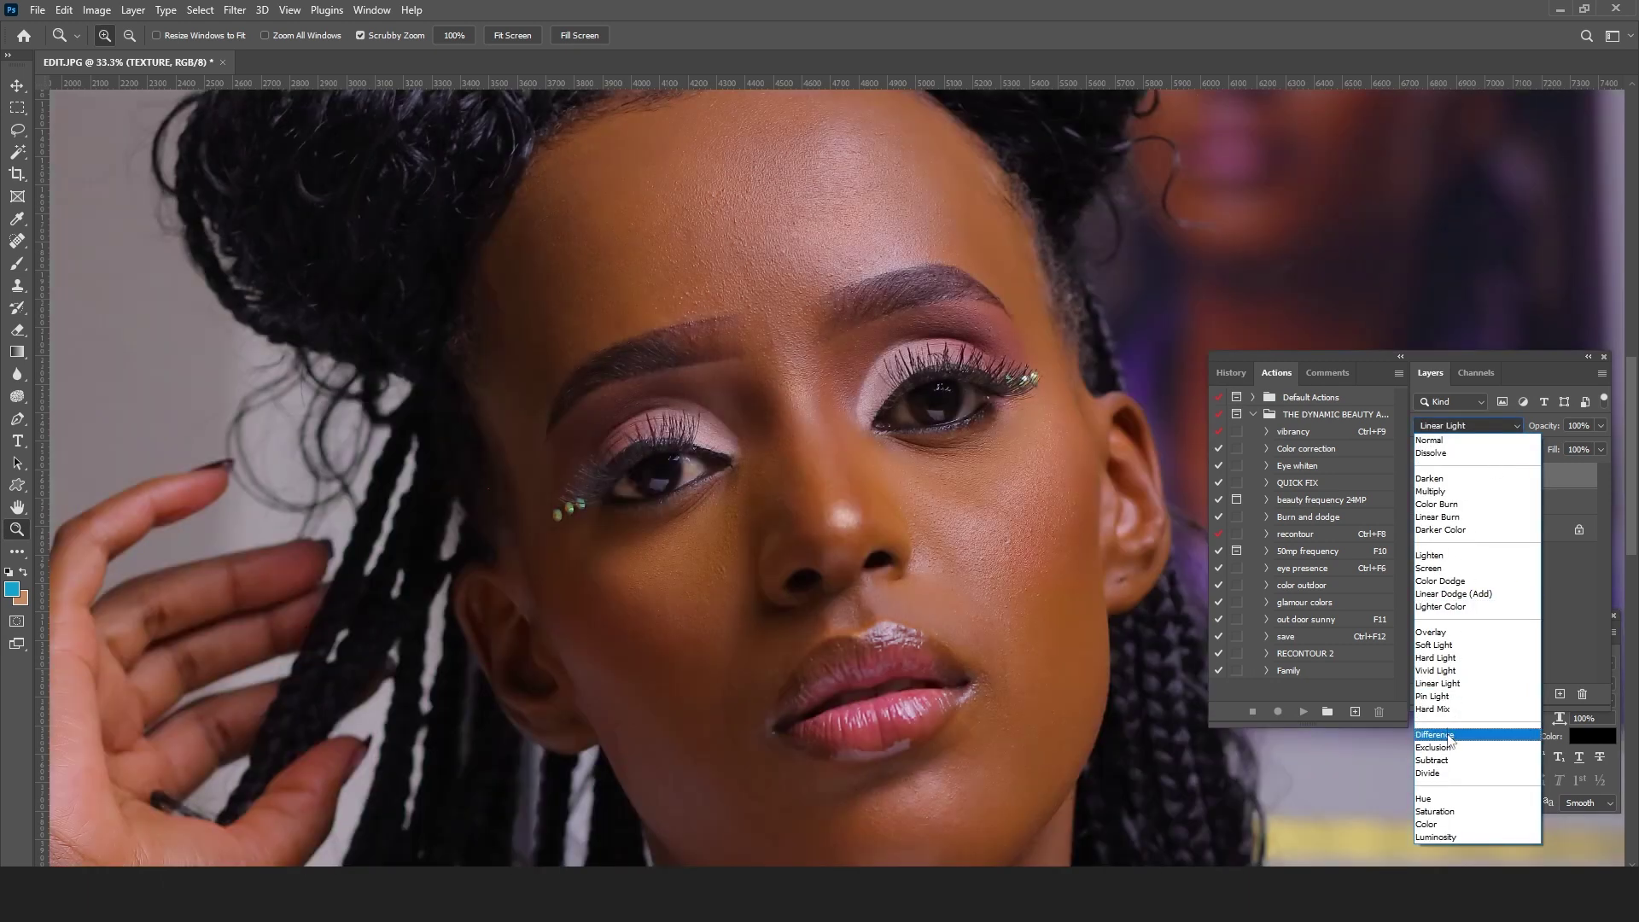
left_click(1451, 683)
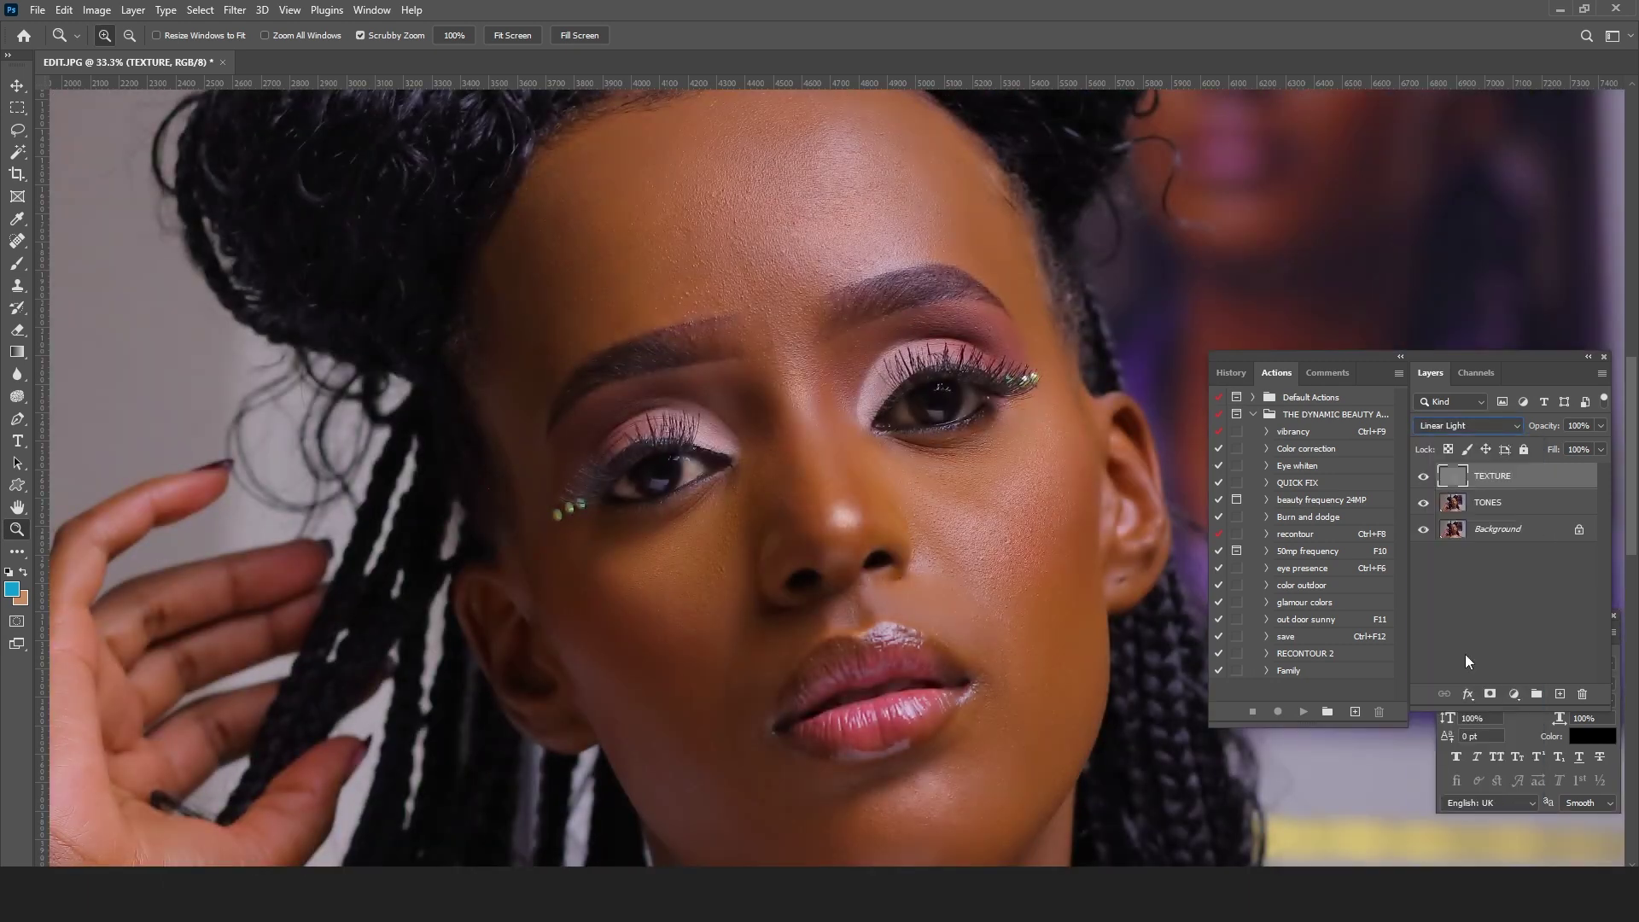
Step: Group the TEXTURE and TONES layers and rename the group fREQUENCY
left_click(1526, 508, "shift")
left_click_drag(1557, 477, 1538, 696)
double_click(1498, 477)
type("fRE")
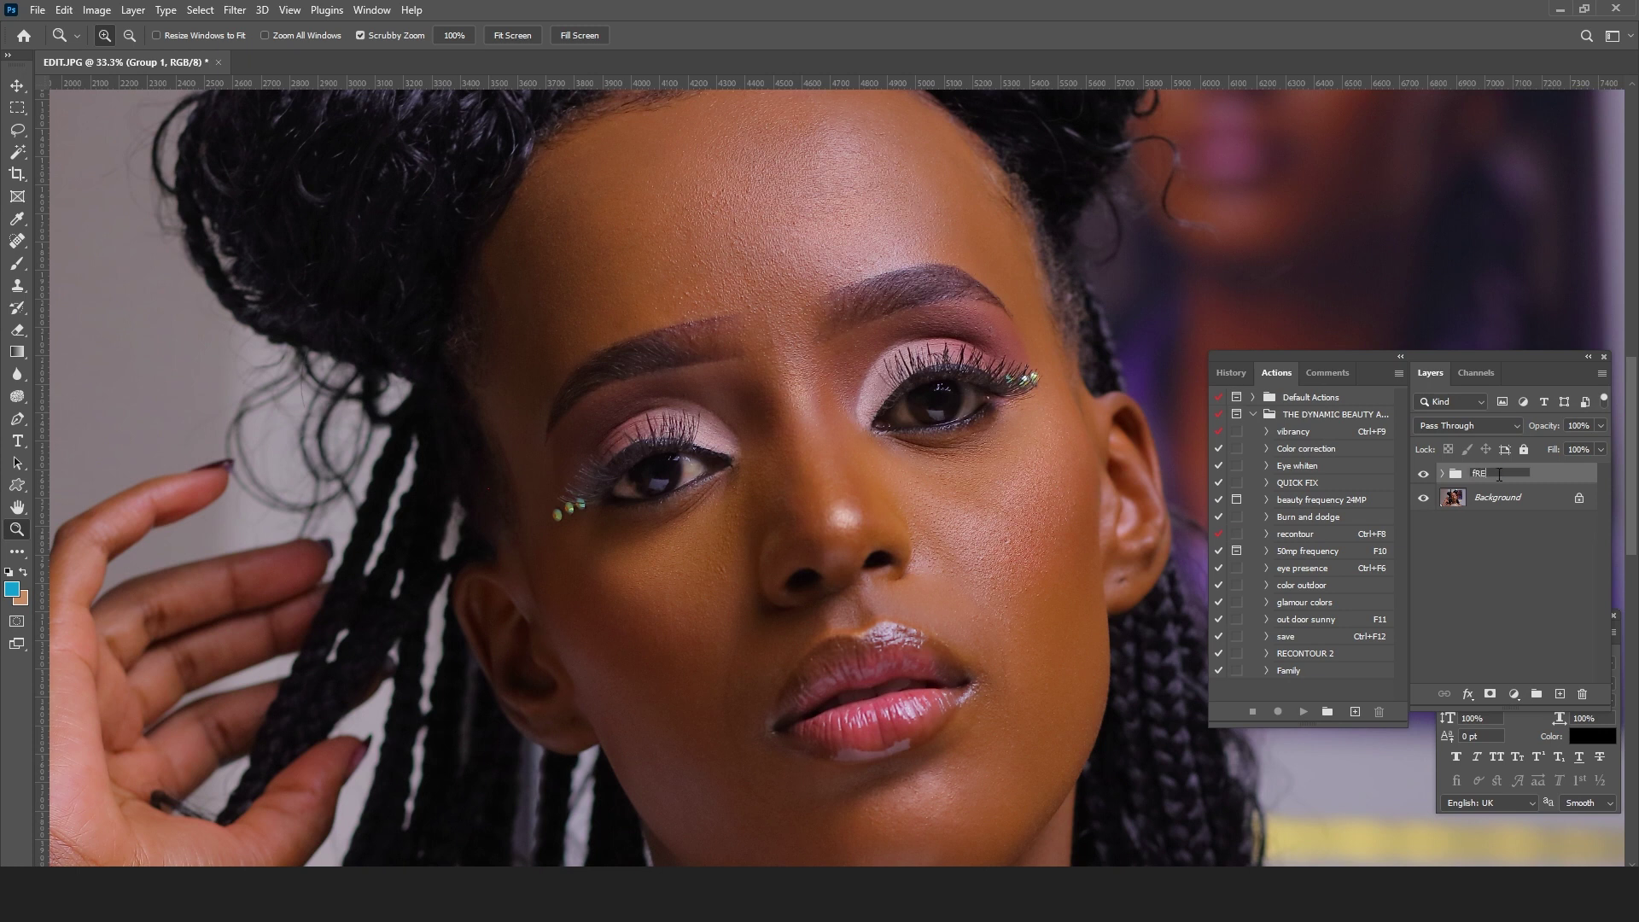
type("QUENCY")
left_click(1569, 476)
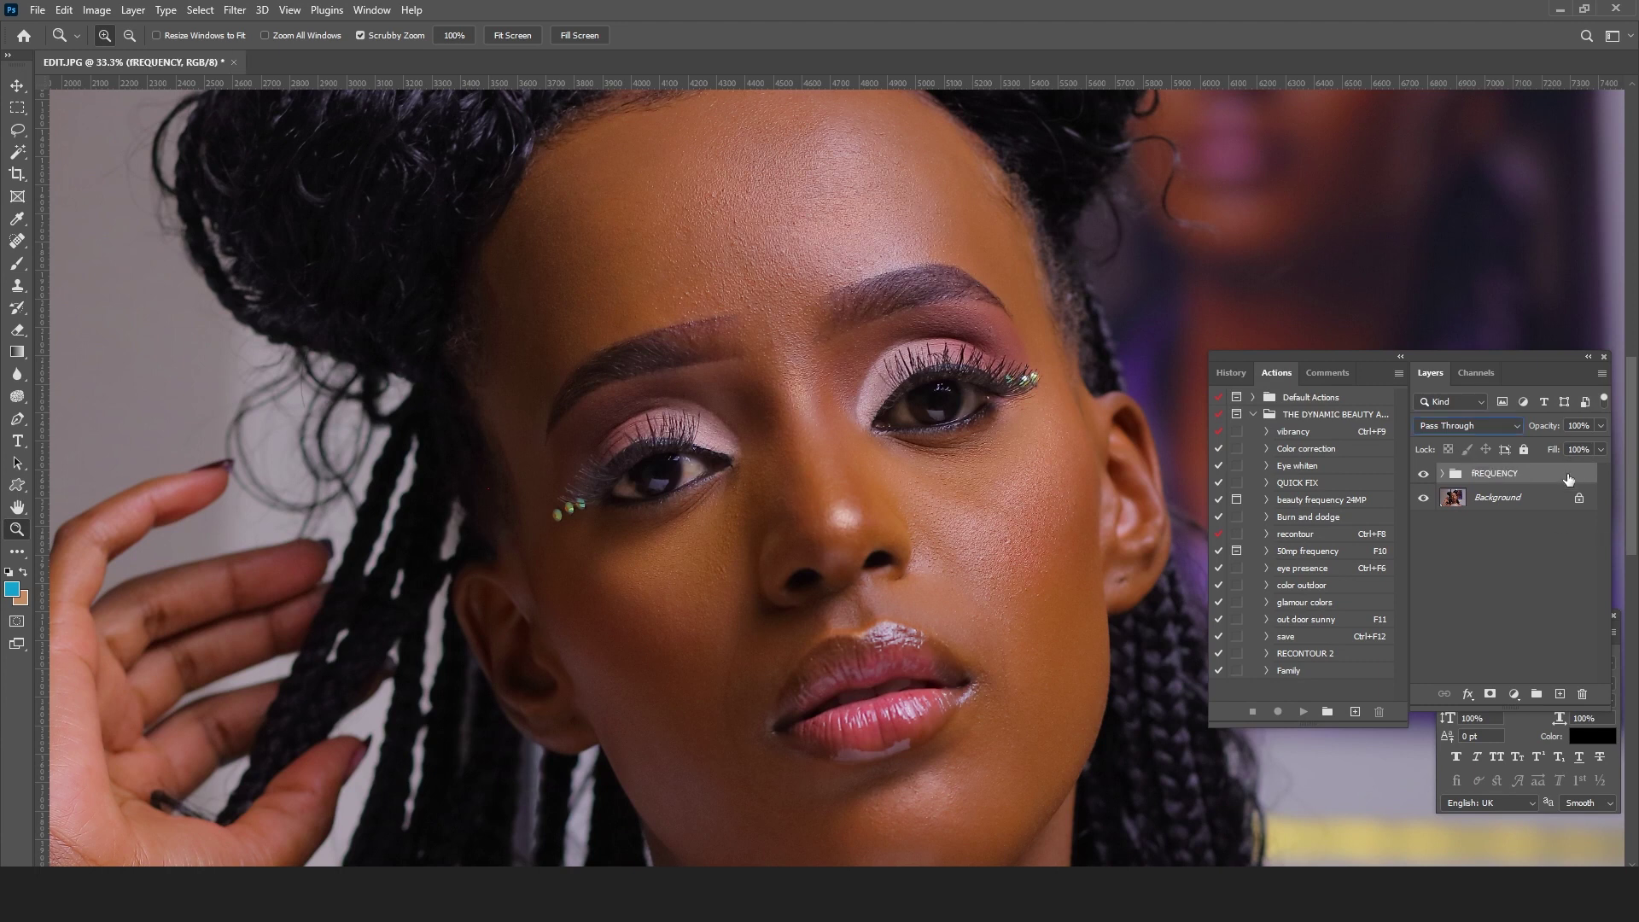
Step: Check the contents of the fREQUENCY group and compare the portrait with the group hidden and shown
left_click(1441, 475)
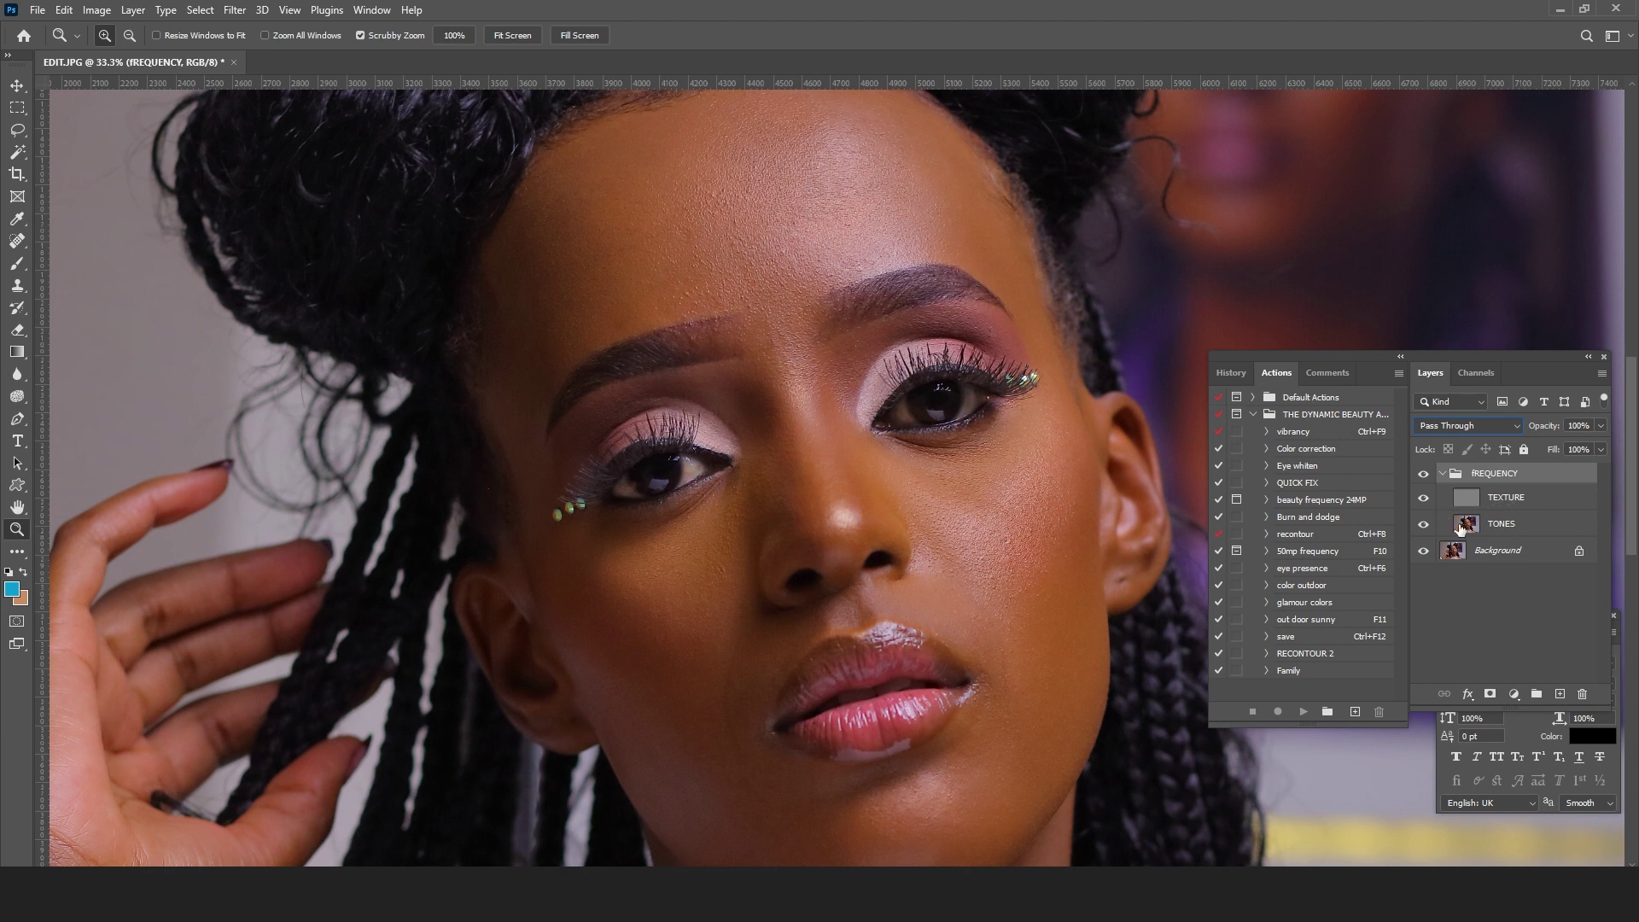
left_click(1443, 473)
left_click(1422, 474)
left_click(1422, 475)
left_click(1422, 476)
left_click(1423, 476)
left_click(1422, 476)
left_click(1422, 475)
left_click(1422, 476)
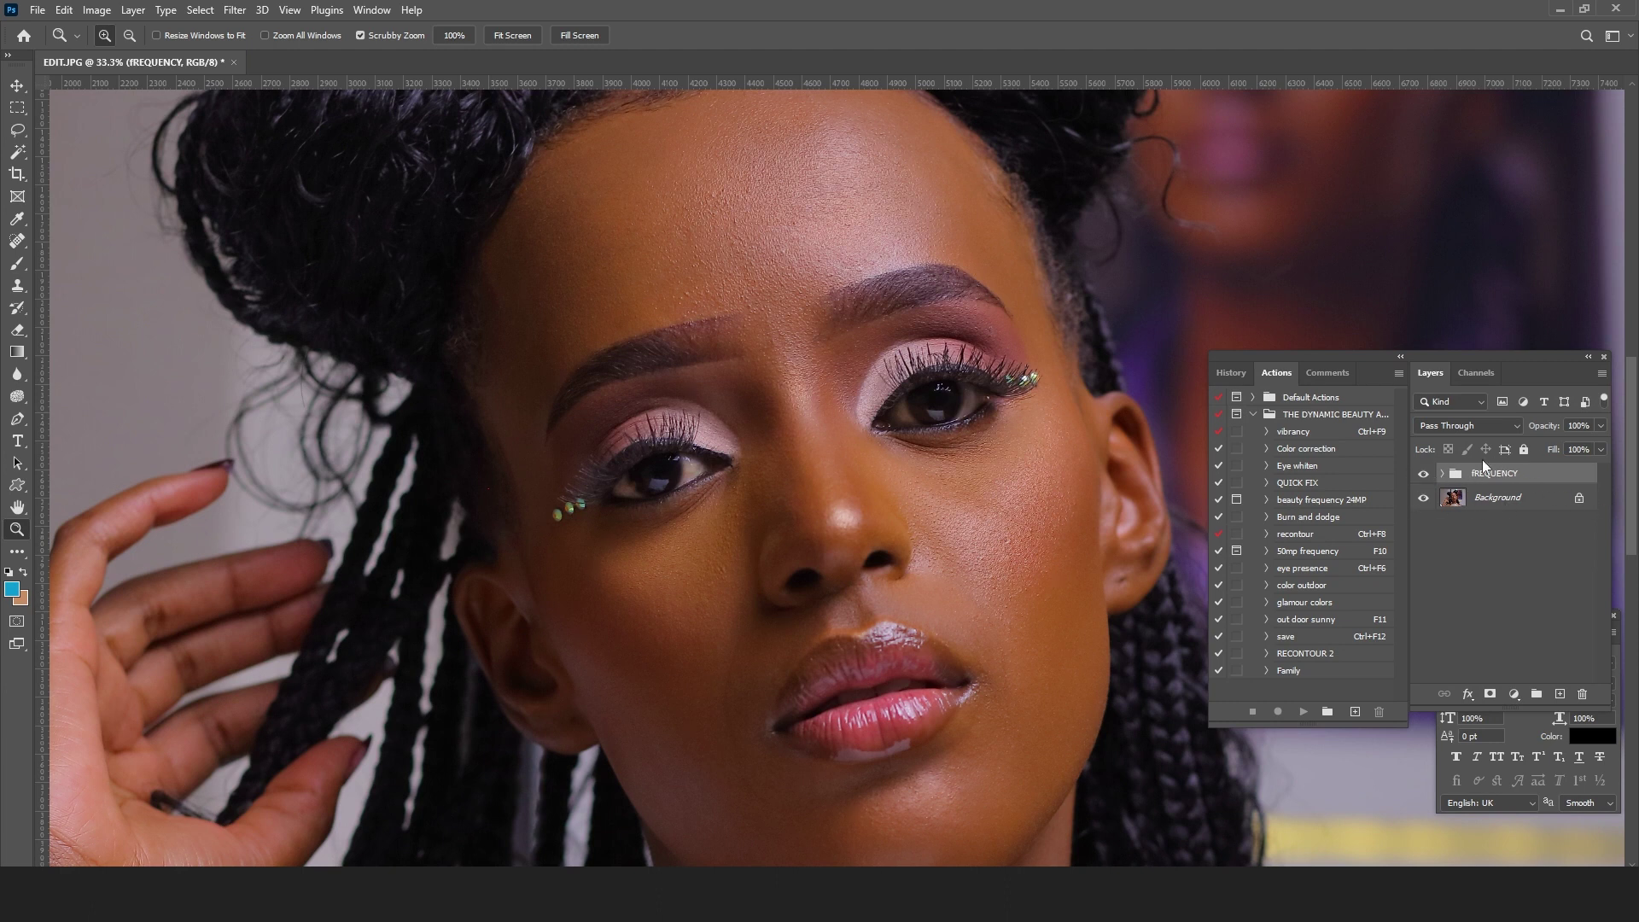
Step: On the TONES layer in the fREQUENCY group, lasso the bright forehead area above the eyebrows with an 18 px feather
left_click(1443, 475)
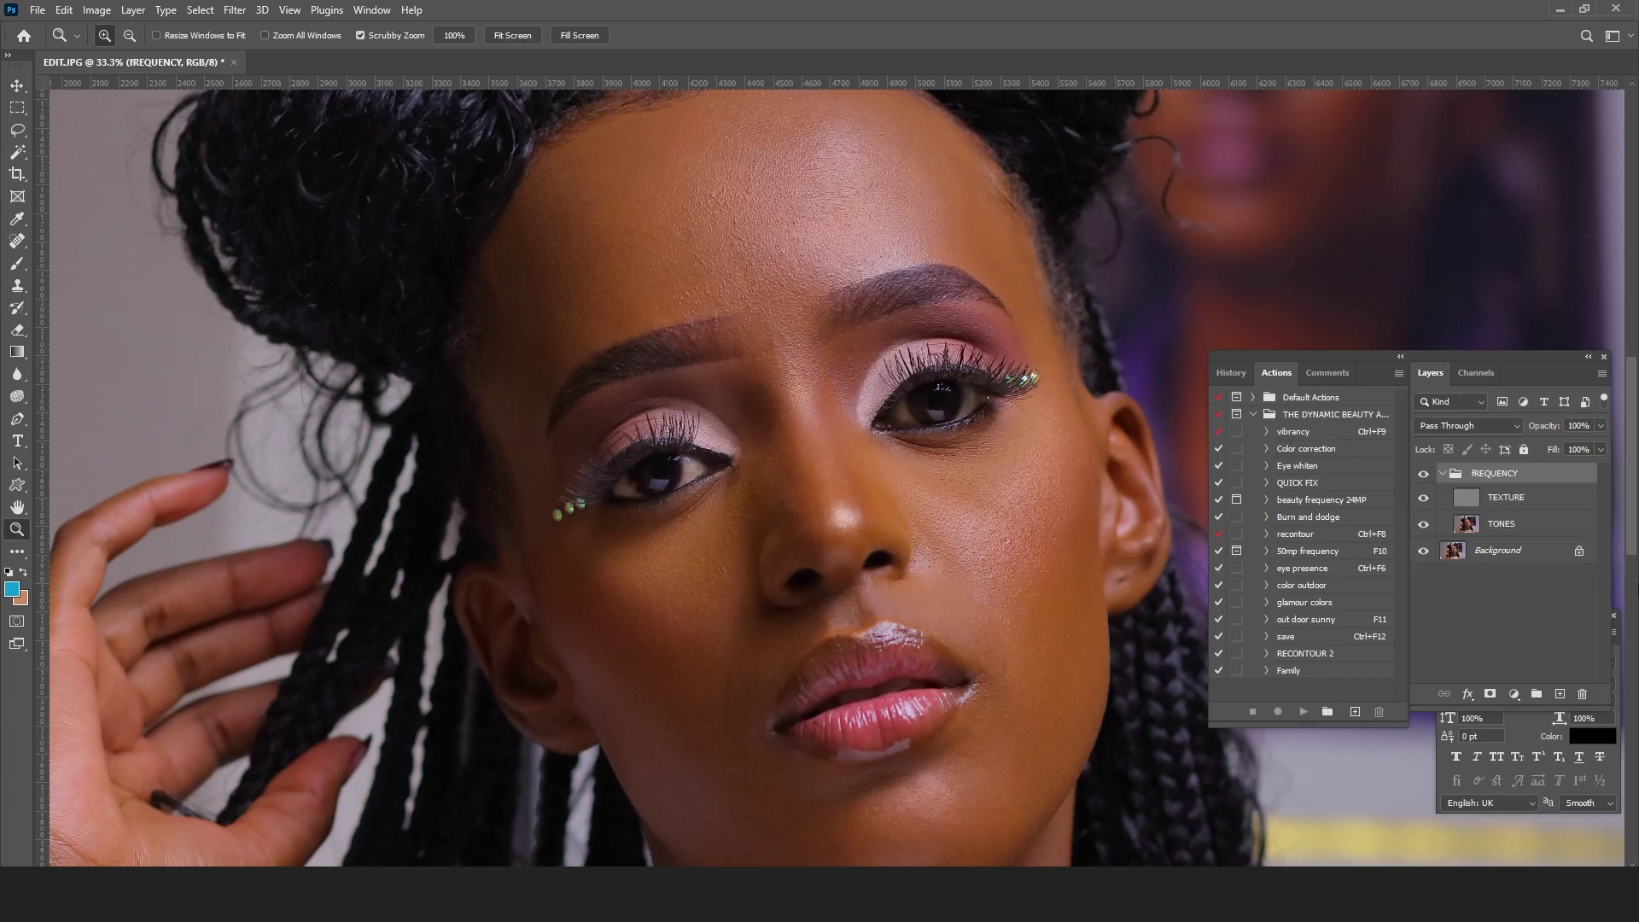
left_click(1516, 524)
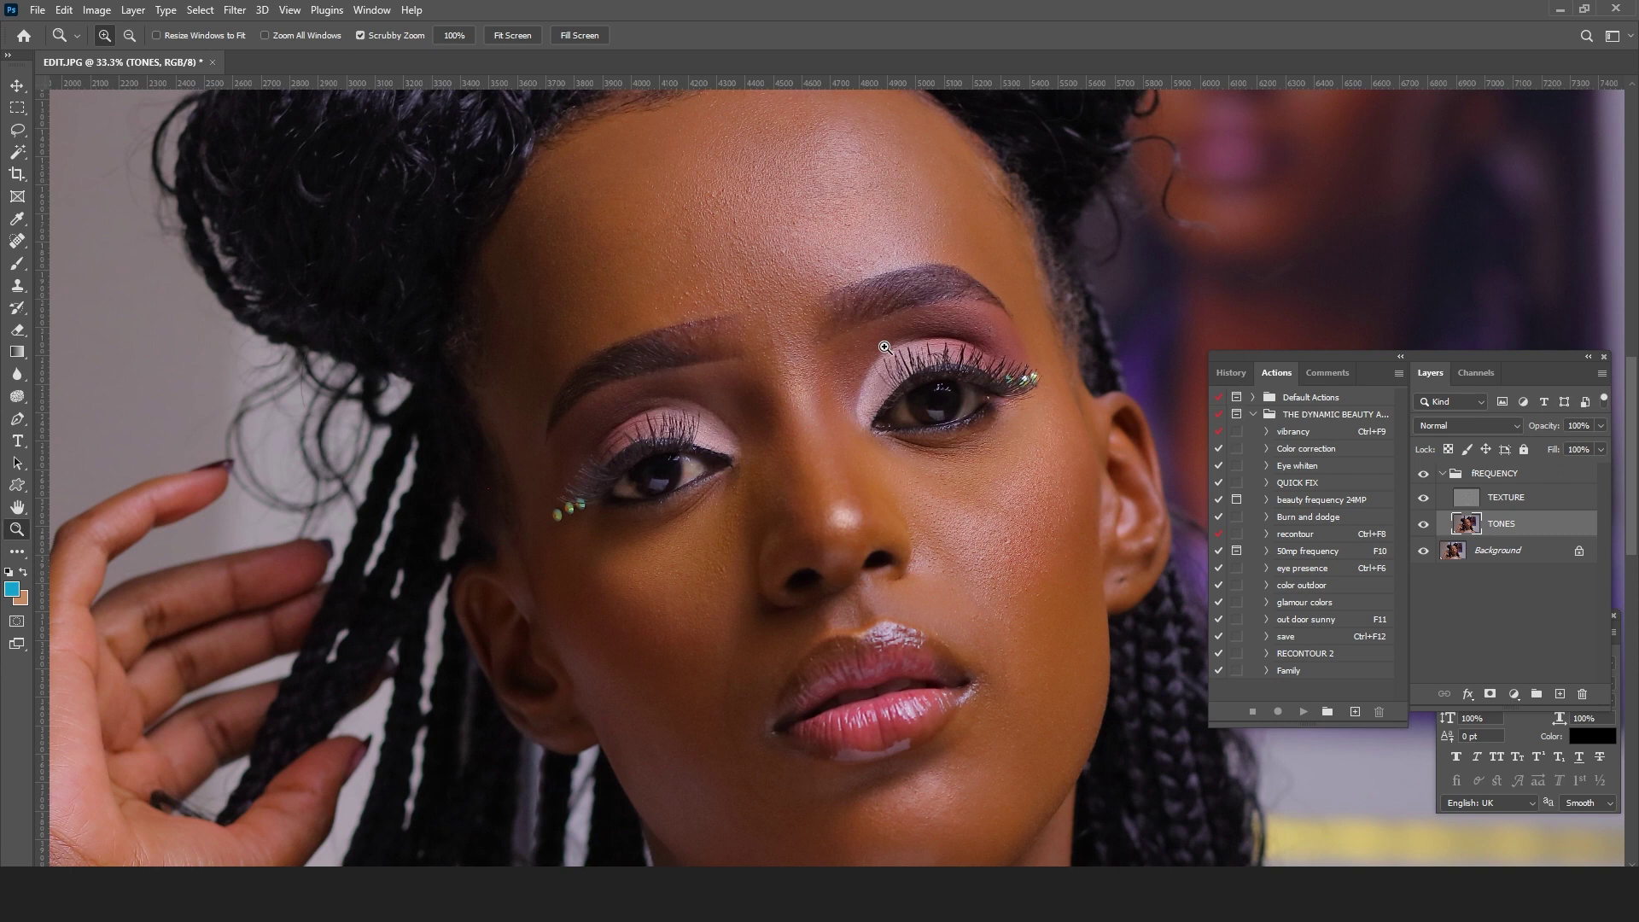
left_click(17, 129)
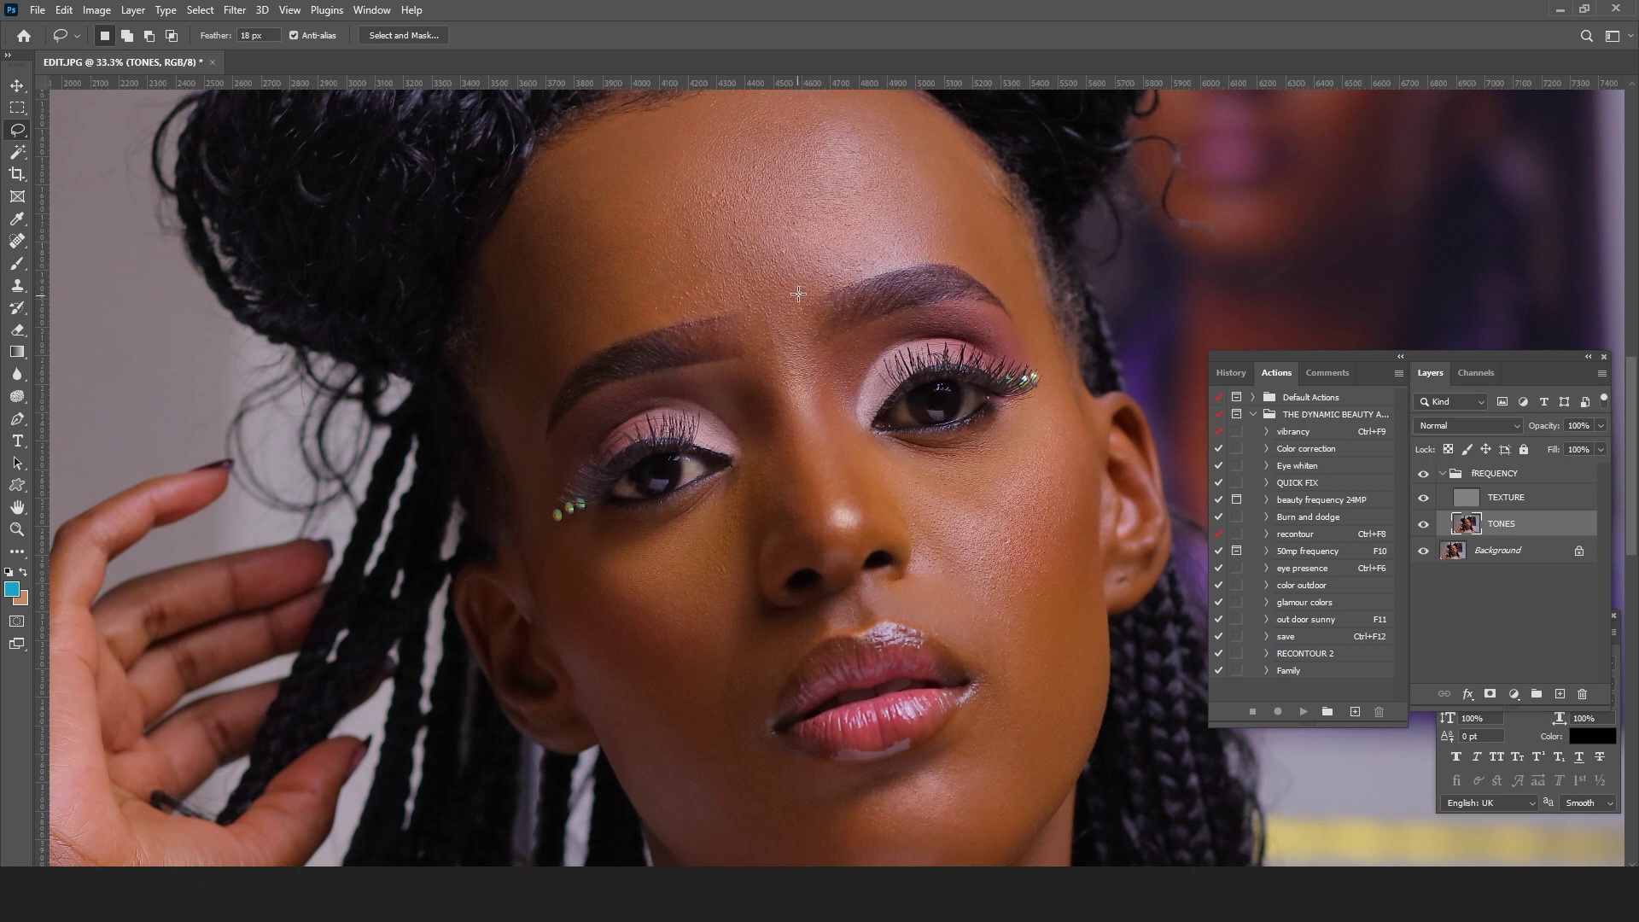
scroll(841, 260, "up", 2)
scroll(841, 271, "up", 1)
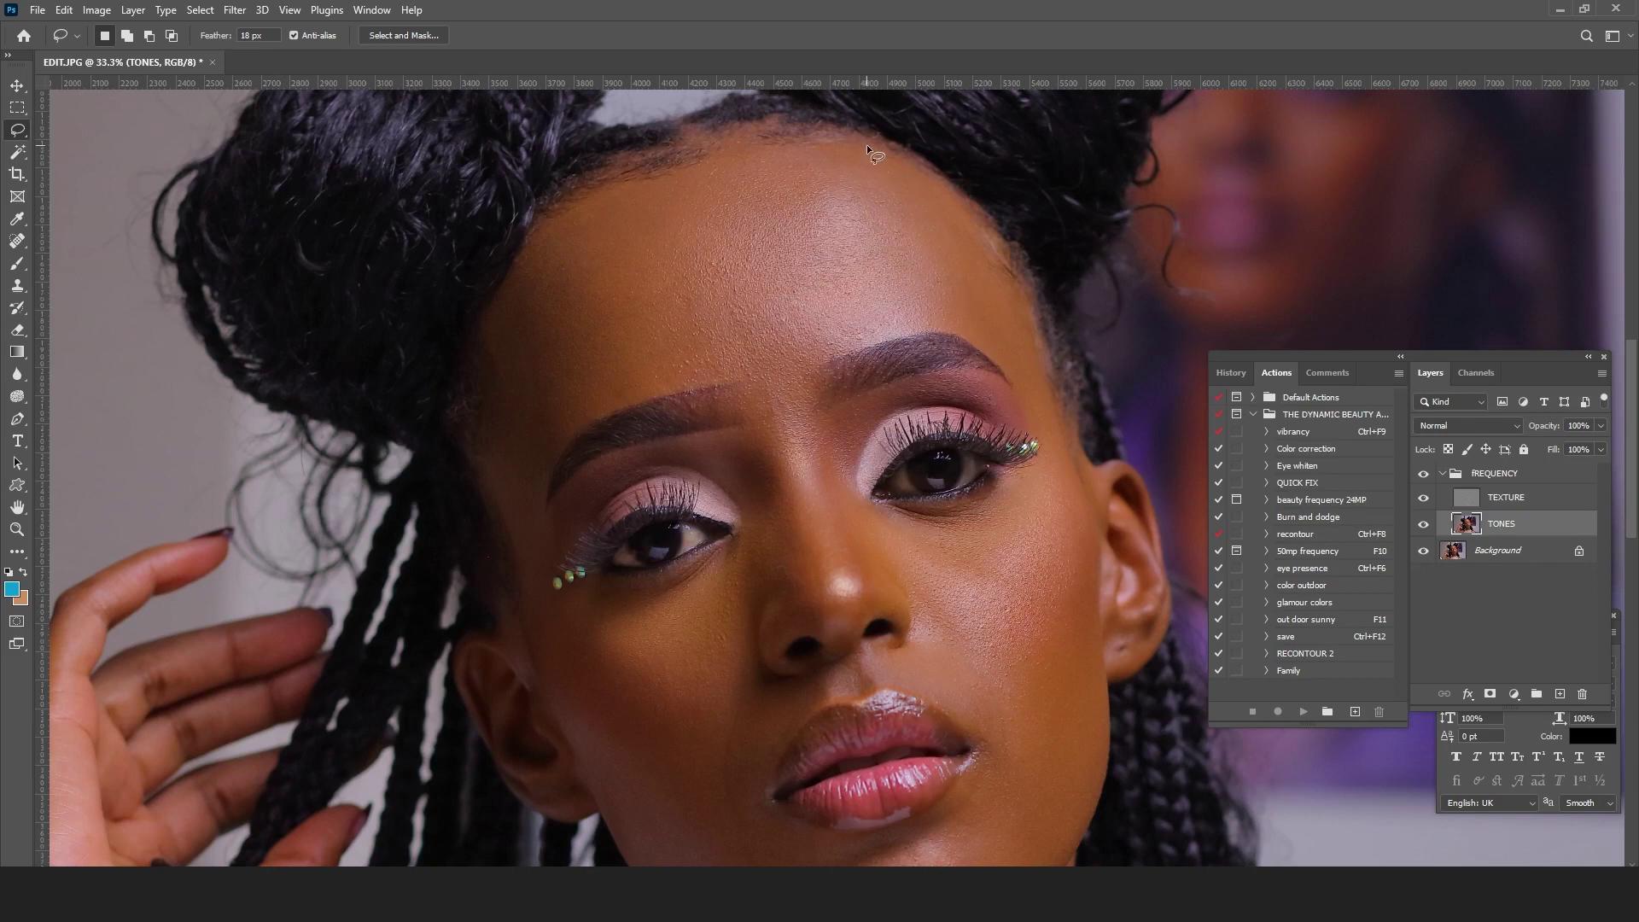
left_click_drag(630, 210, 636, 205)
mouse_move(843, 149)
left_mouse_down()
mouse_move(648, 247)
mouse_move(646, 303)
mouse_move(672, 352)
mouse_move(781, 360)
mouse_move(936, 322)
mouse_move(984, 330)
mouse_move(1040, 412)
mouse_move(1020, 291)
mouse_move(979, 226)
mouse_move(862, 160)
left_mouse_up()
Step: Smooth the selected forehead tones with a stronger Gaussian Blur and clear the selection
left_click(235, 9)
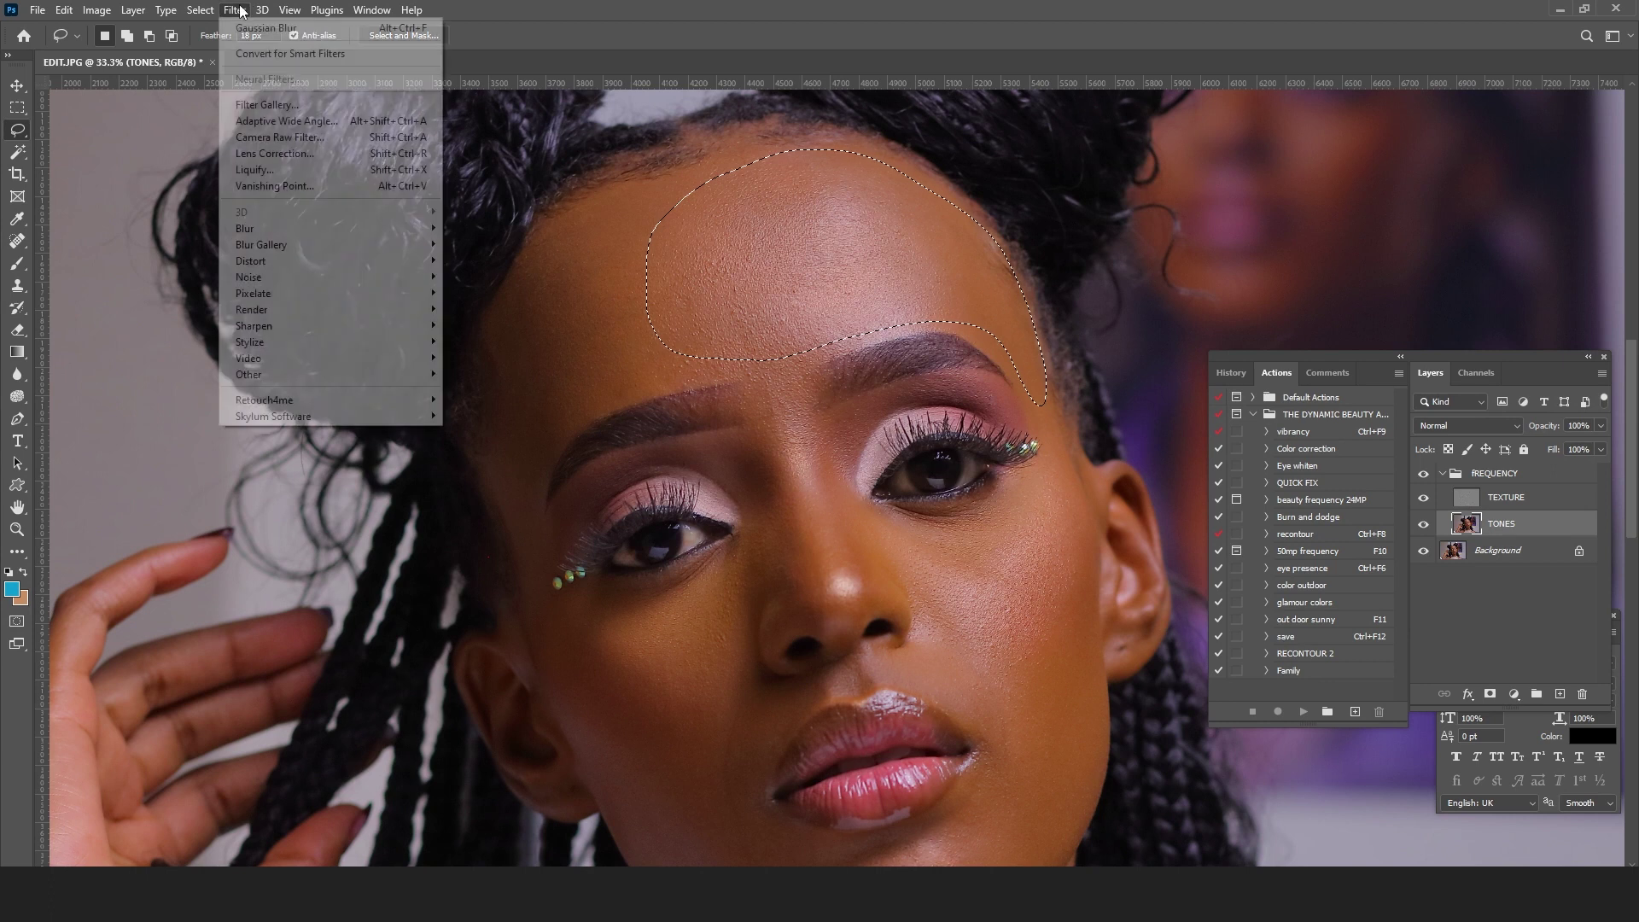
mouse_move(341, 228)
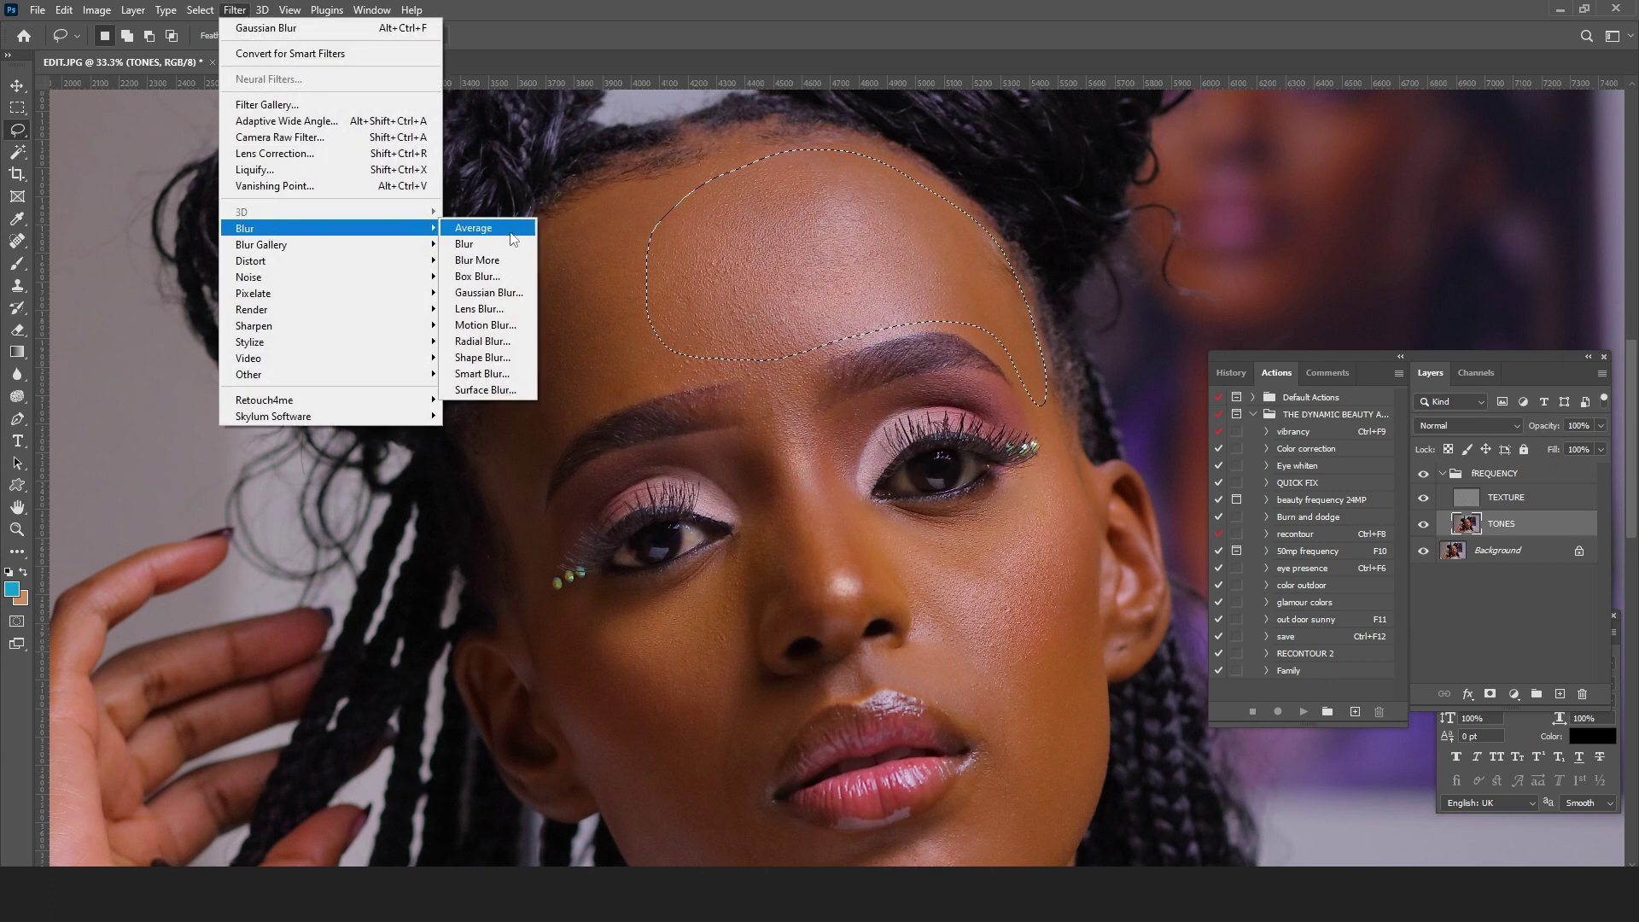
left_click(489, 293)
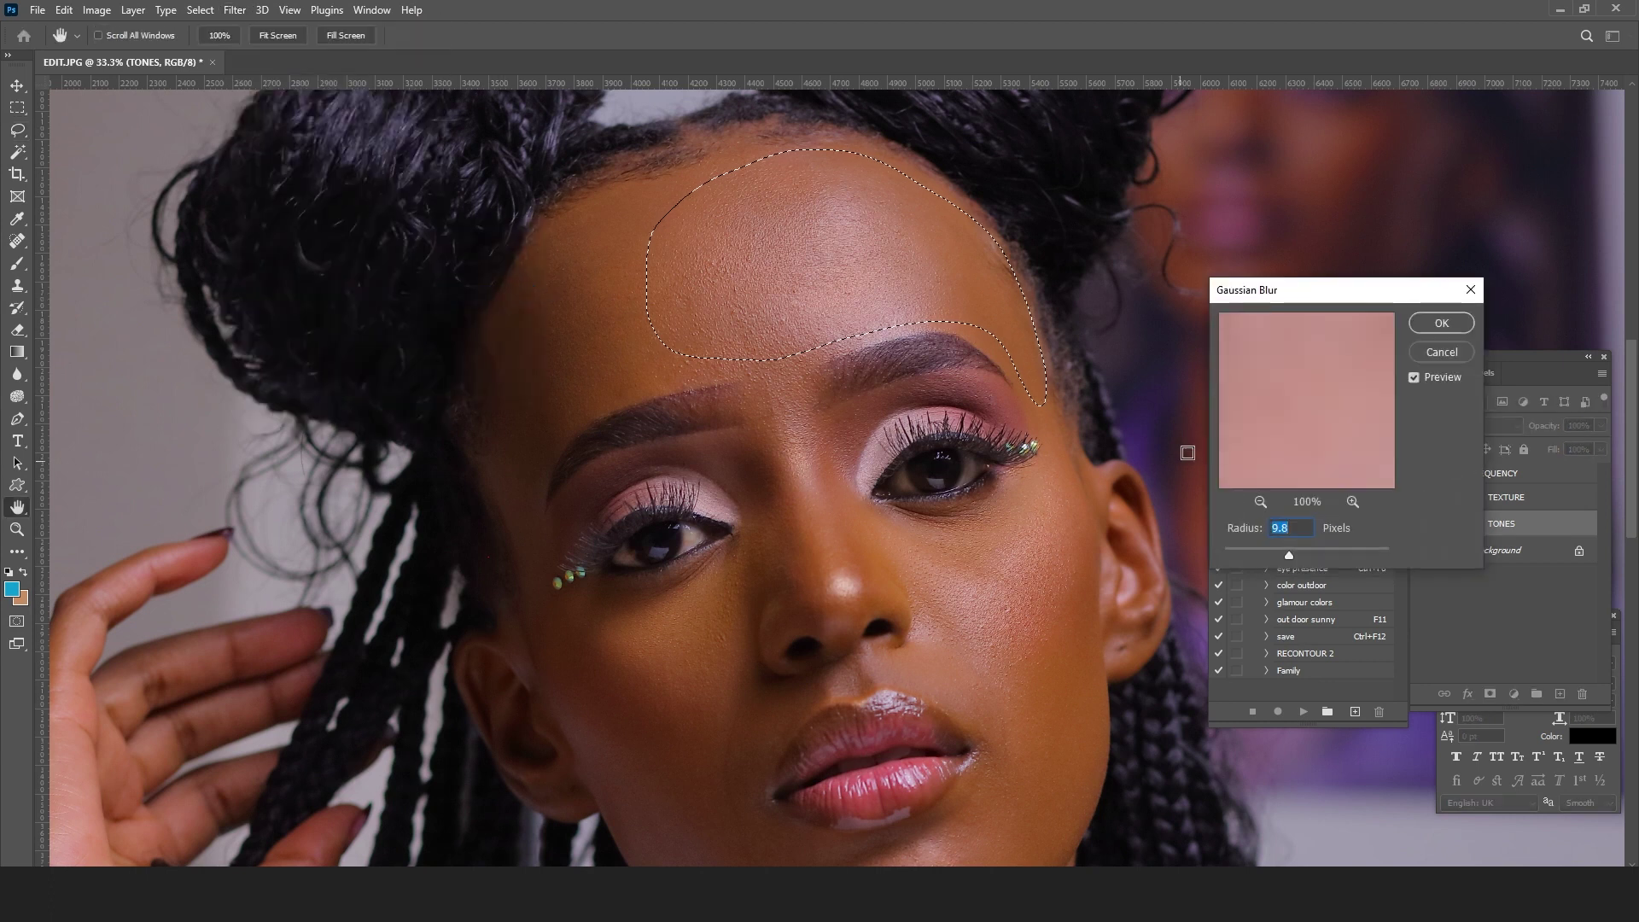
left_click_drag(1280, 553, 1316, 551)
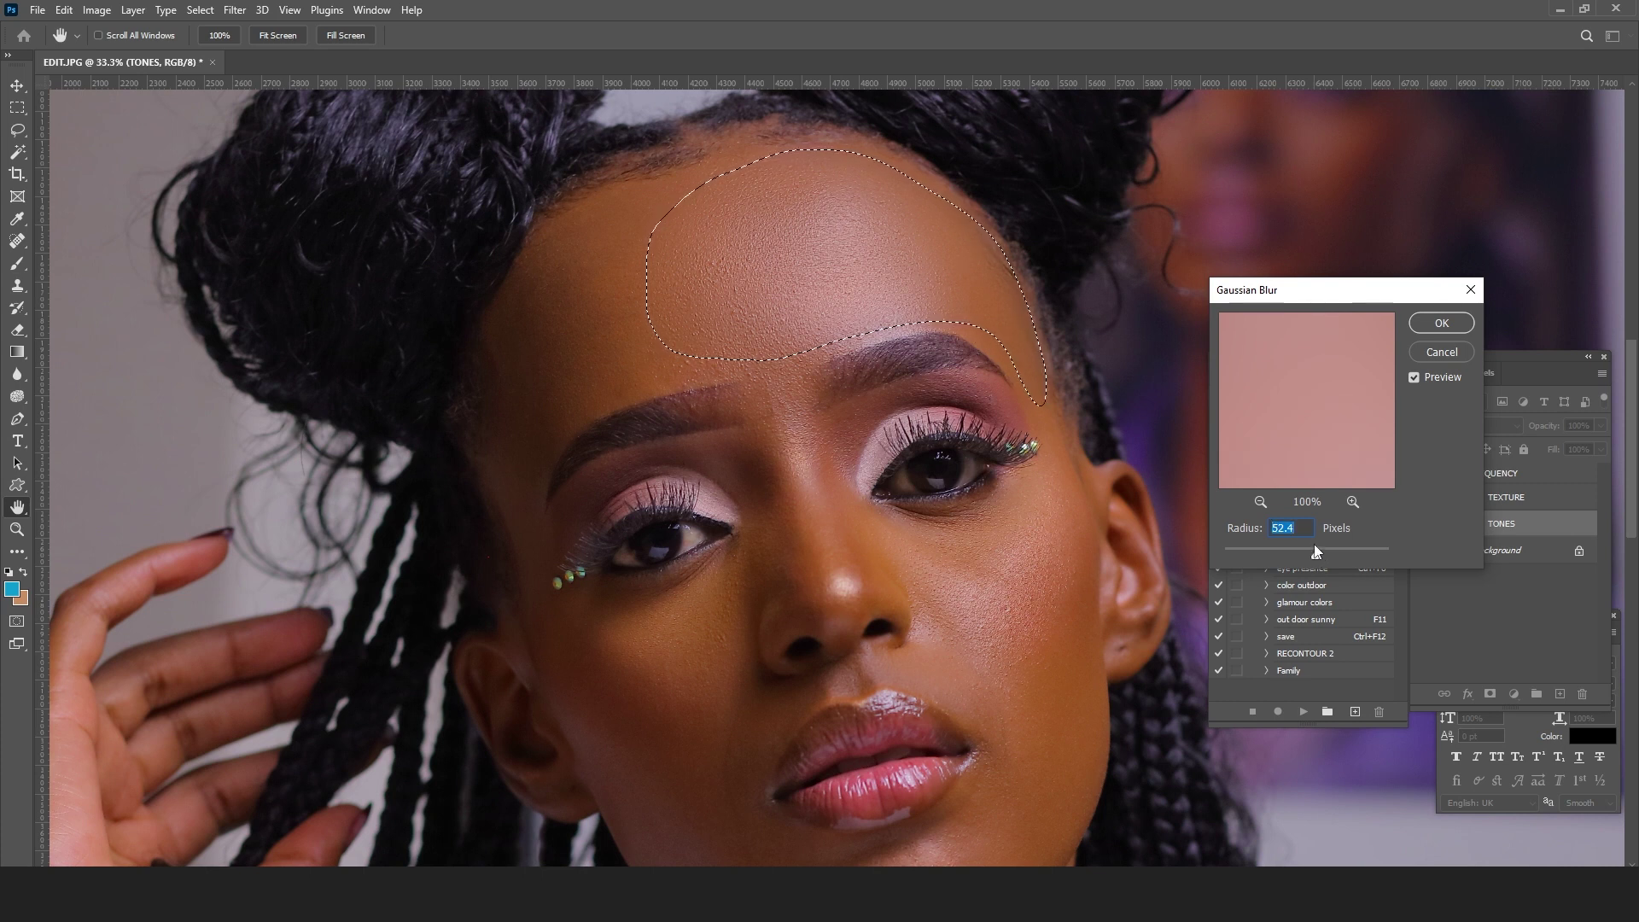
left_click_drag(1311, 546, 1309, 549)
left_click(1440, 323)
key("ctrl+d")
Step: Lasso the darker side of the forehead down to the temple and smooth it with a 24.9-pixel Gaussian Blur
left_click_drag(632, 245, 794, 242)
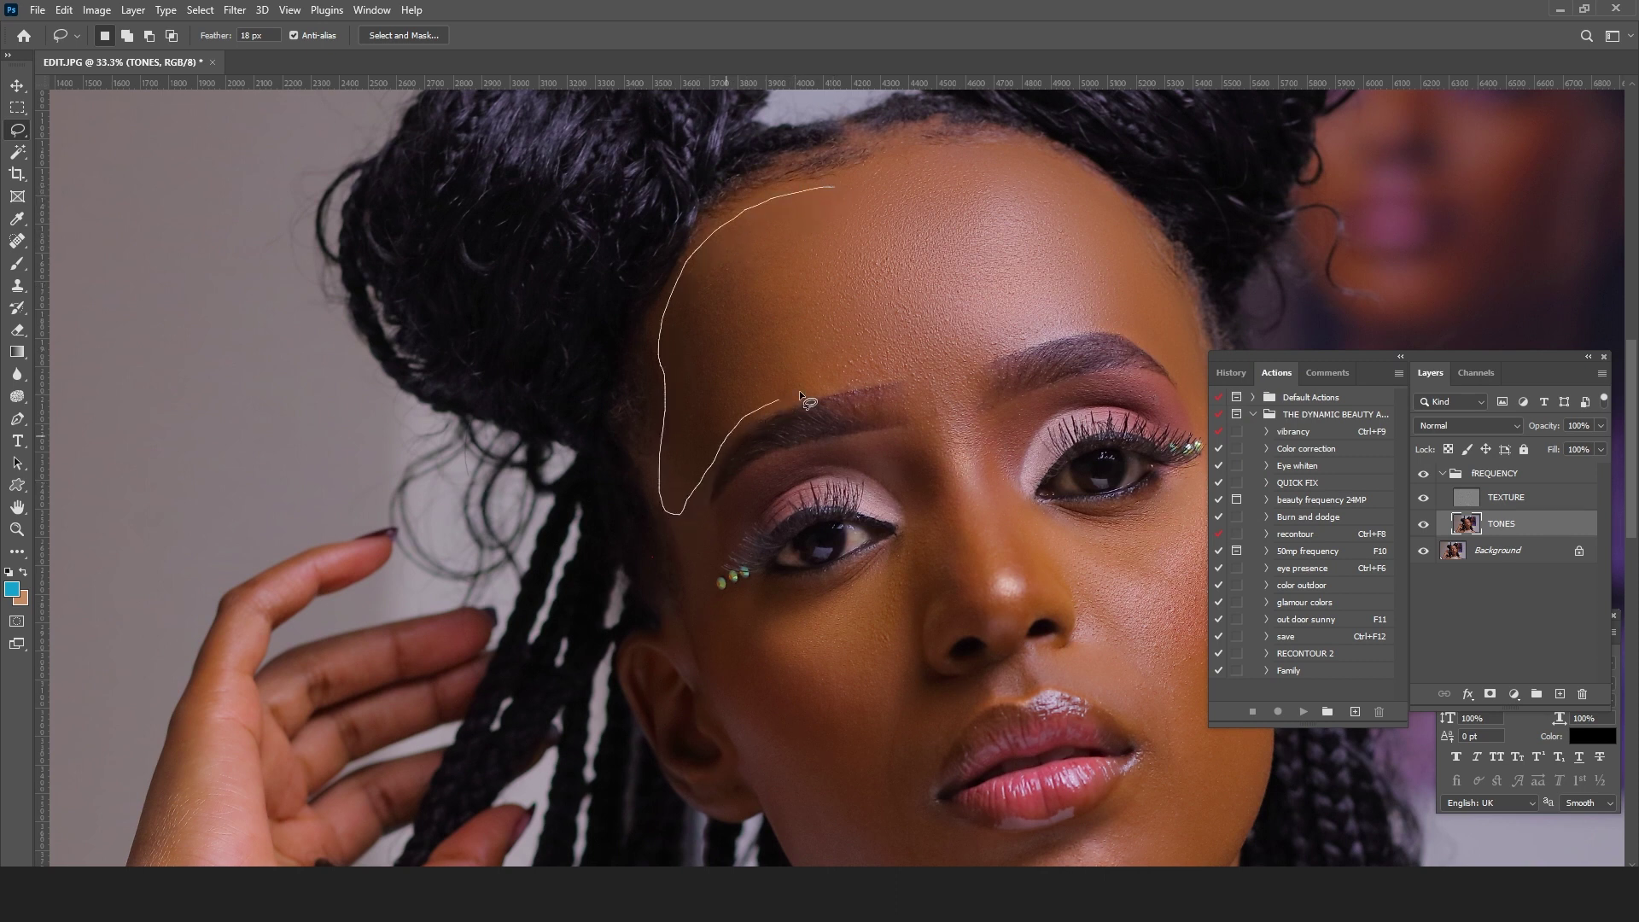
left_click_drag(889, 304, 849, 205)
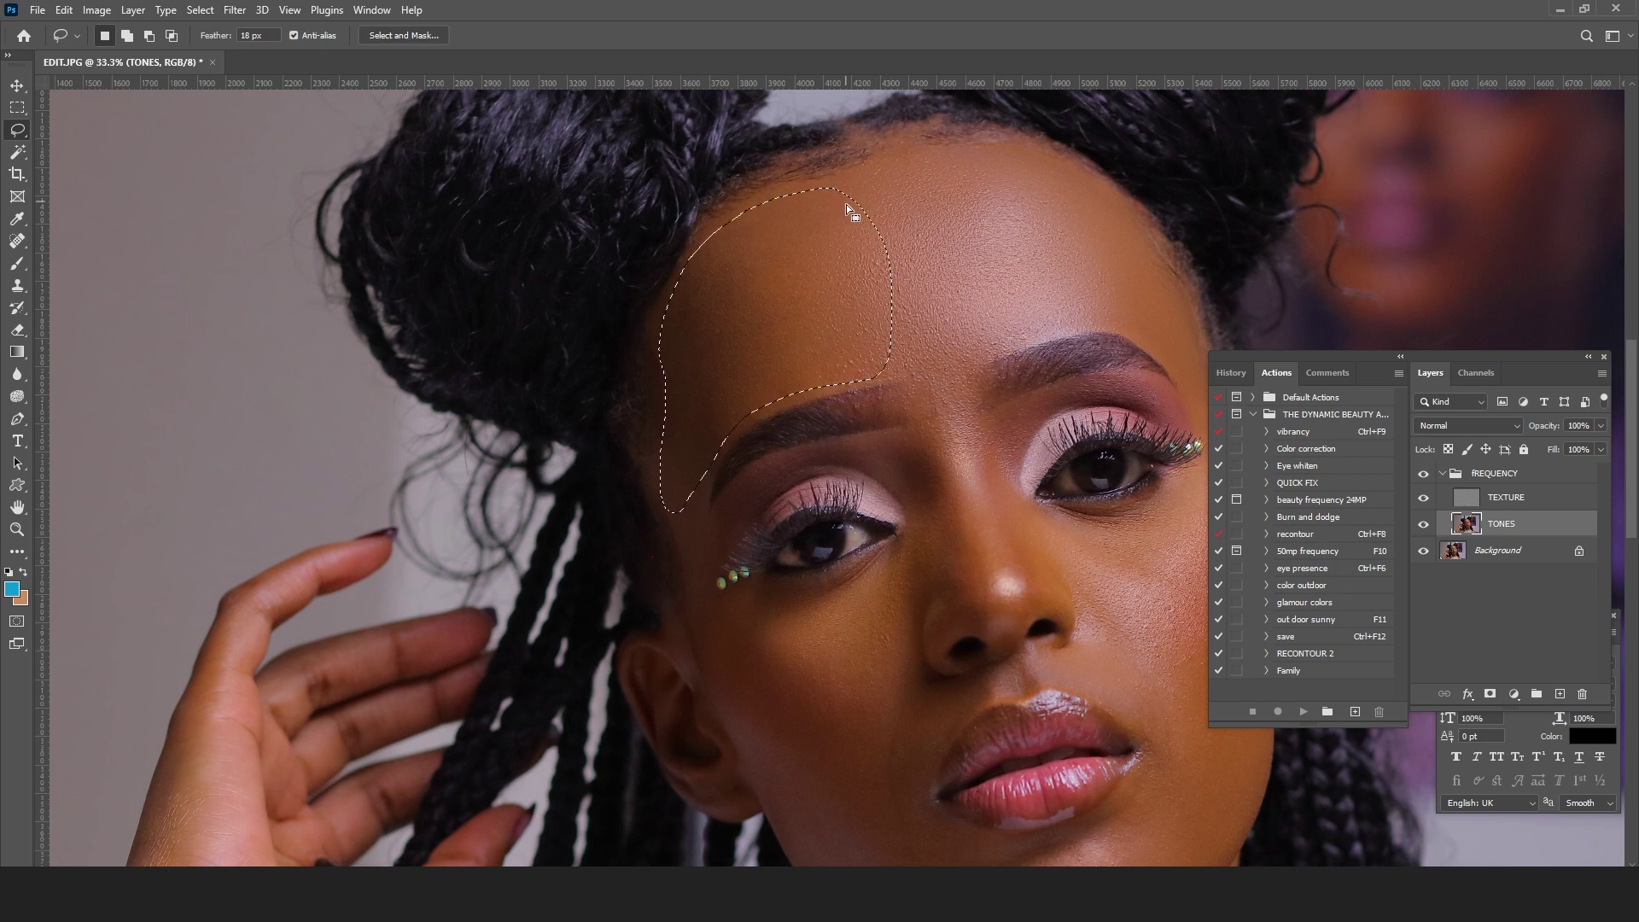
left_click(235, 9)
mouse_move(256, 228)
left_click(478, 293)
left_click_drag(1309, 555, 1301, 554)
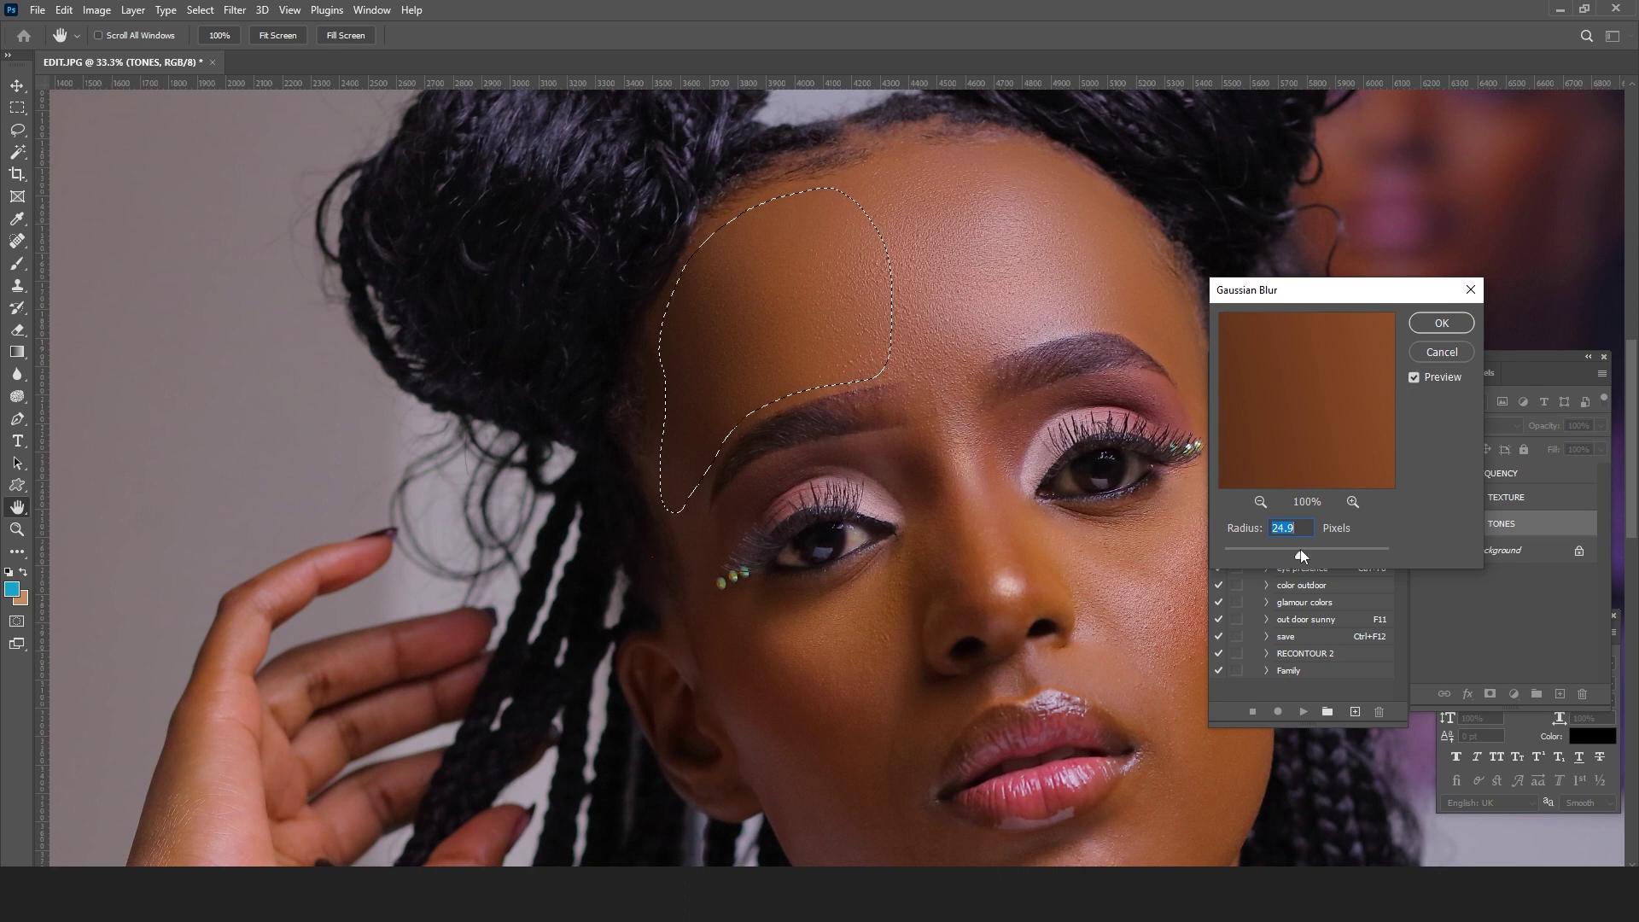
left_click(1441, 323)
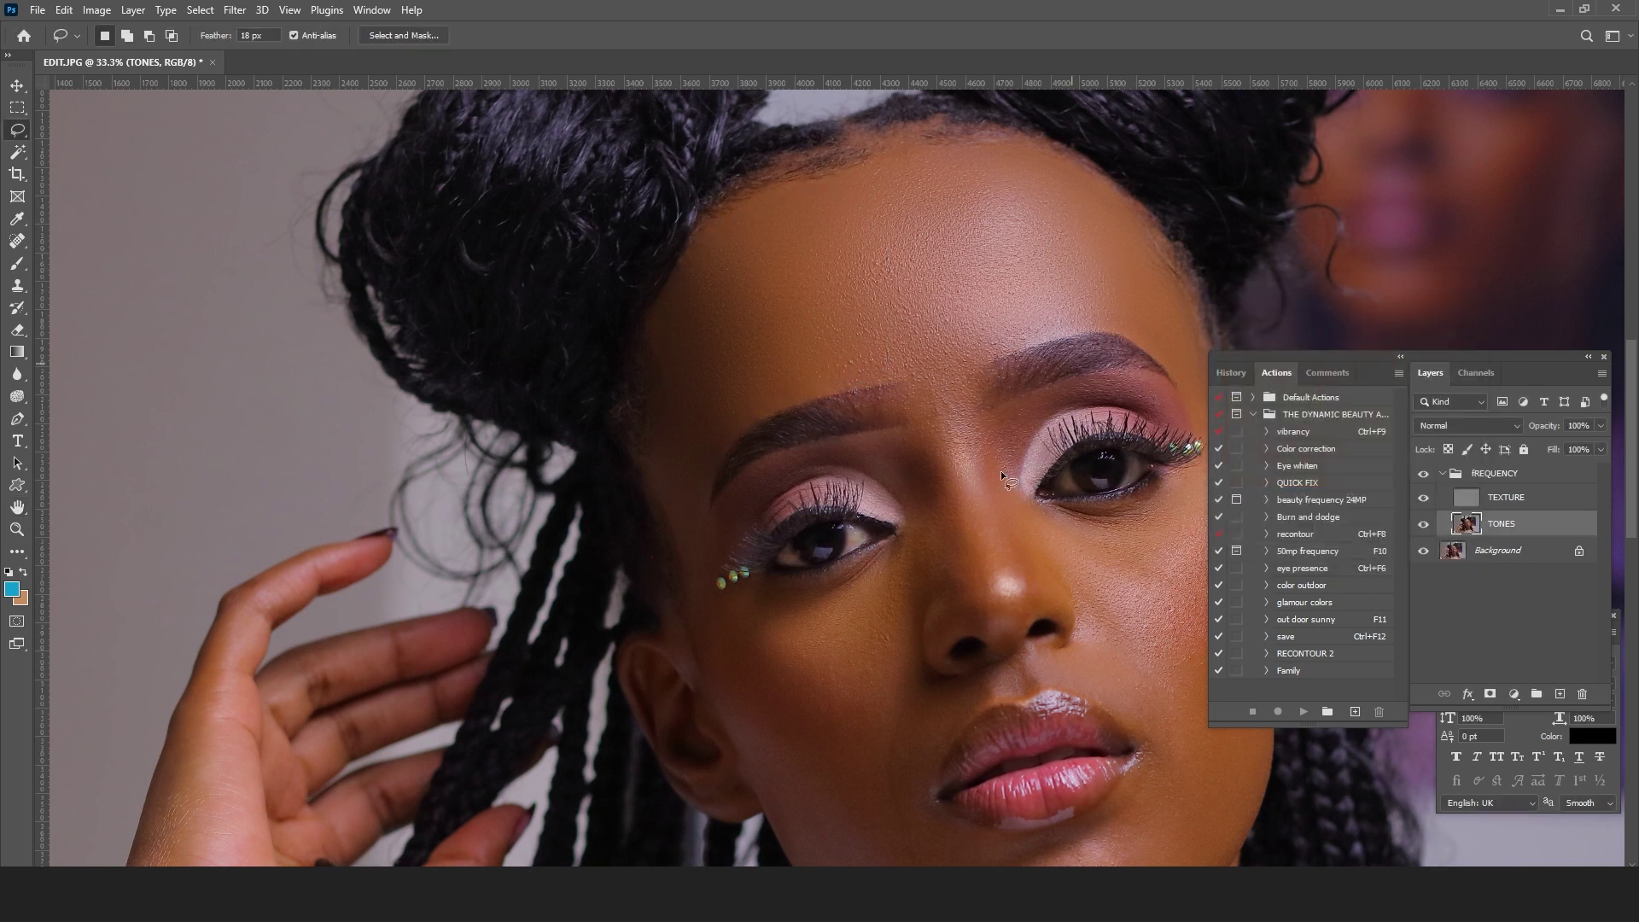
Step: Lasso the shadowed cheek from beneath the eye down to the chin on the TONES layer and clear the selection
scroll(955, 362, "down", 5)
mouse_move(894, 338)
left_mouse_down()
mouse_move(764, 410)
mouse_move(721, 405)
mouse_move(718, 472)
mouse_move(782, 579)
mouse_move(930, 741)
mouse_move(1006, 747)
mouse_move(921, 602)
left_mouse_up()
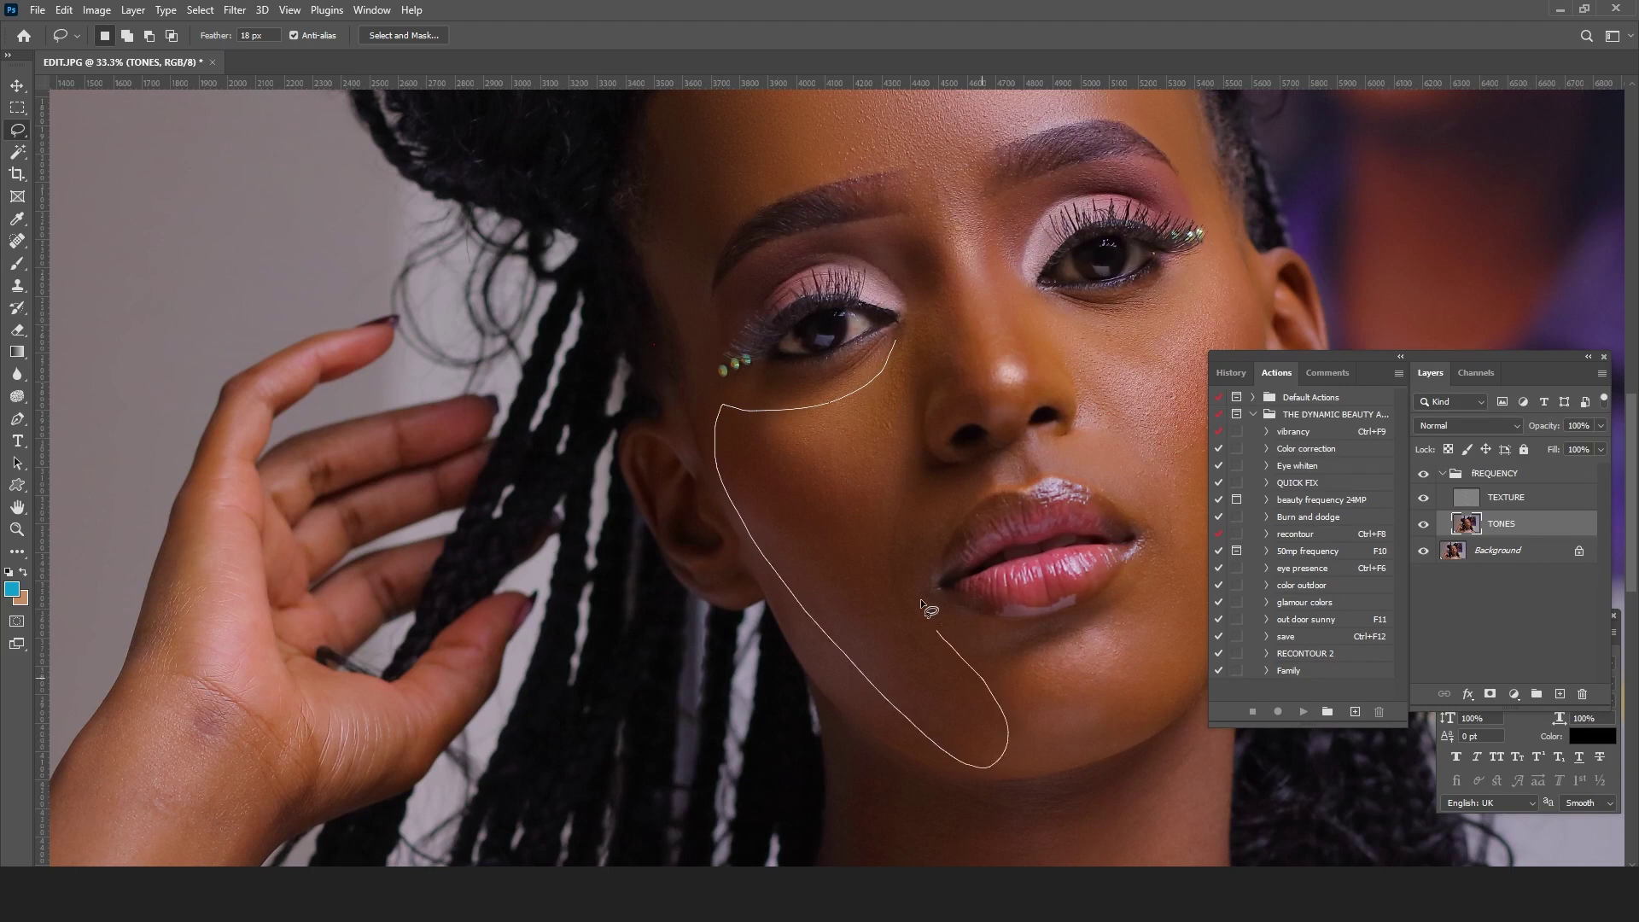
left_click_drag(911, 407, 900, 326)
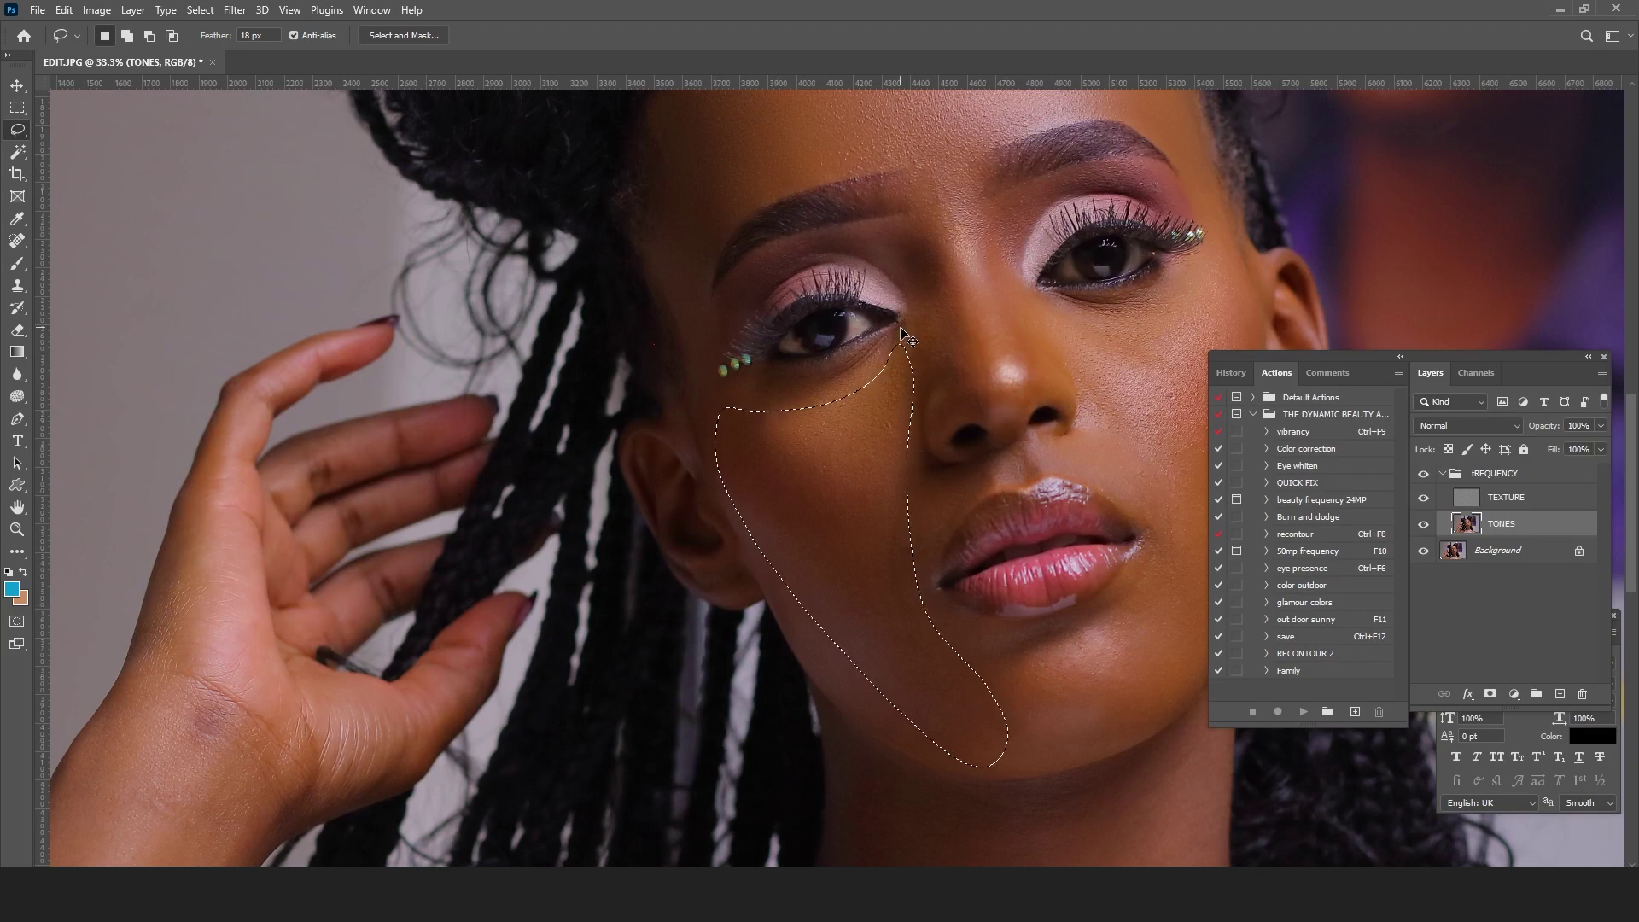
left_click(921, 305)
Step: Lasso the bright cheek from beneath the eye down to the jaw and smooth it with a 37.4-pixel Gaussian Blur
scroll(921, 309, "right", 5)
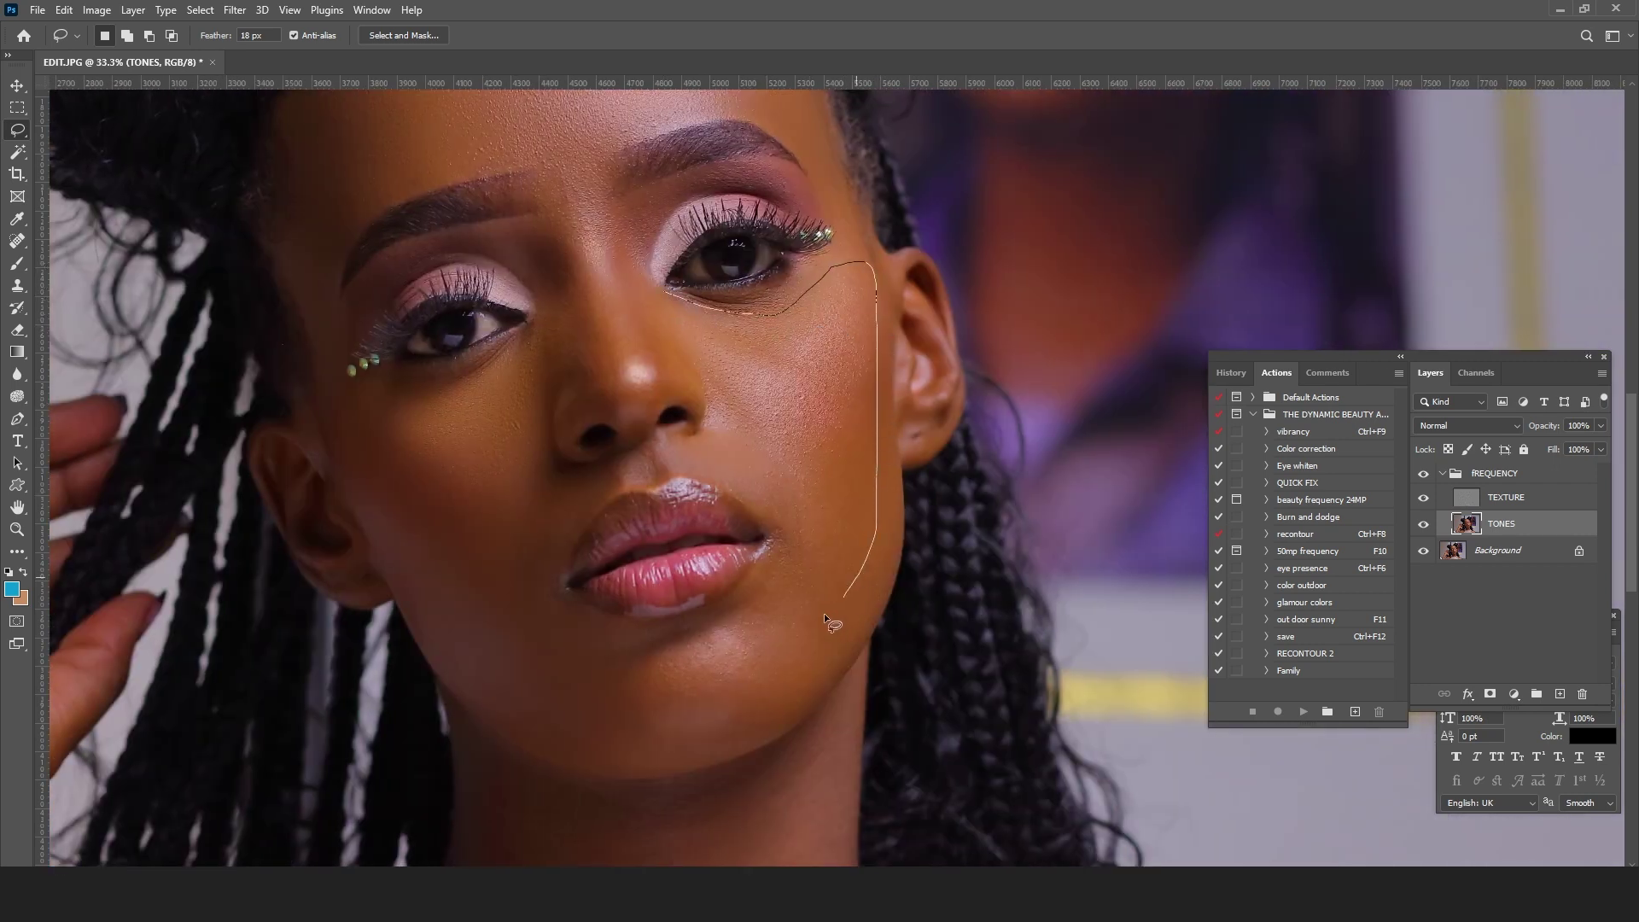
left_click_drag(720, 427, 658, 300)
left_click(235, 9)
mouse_move(427, 237)
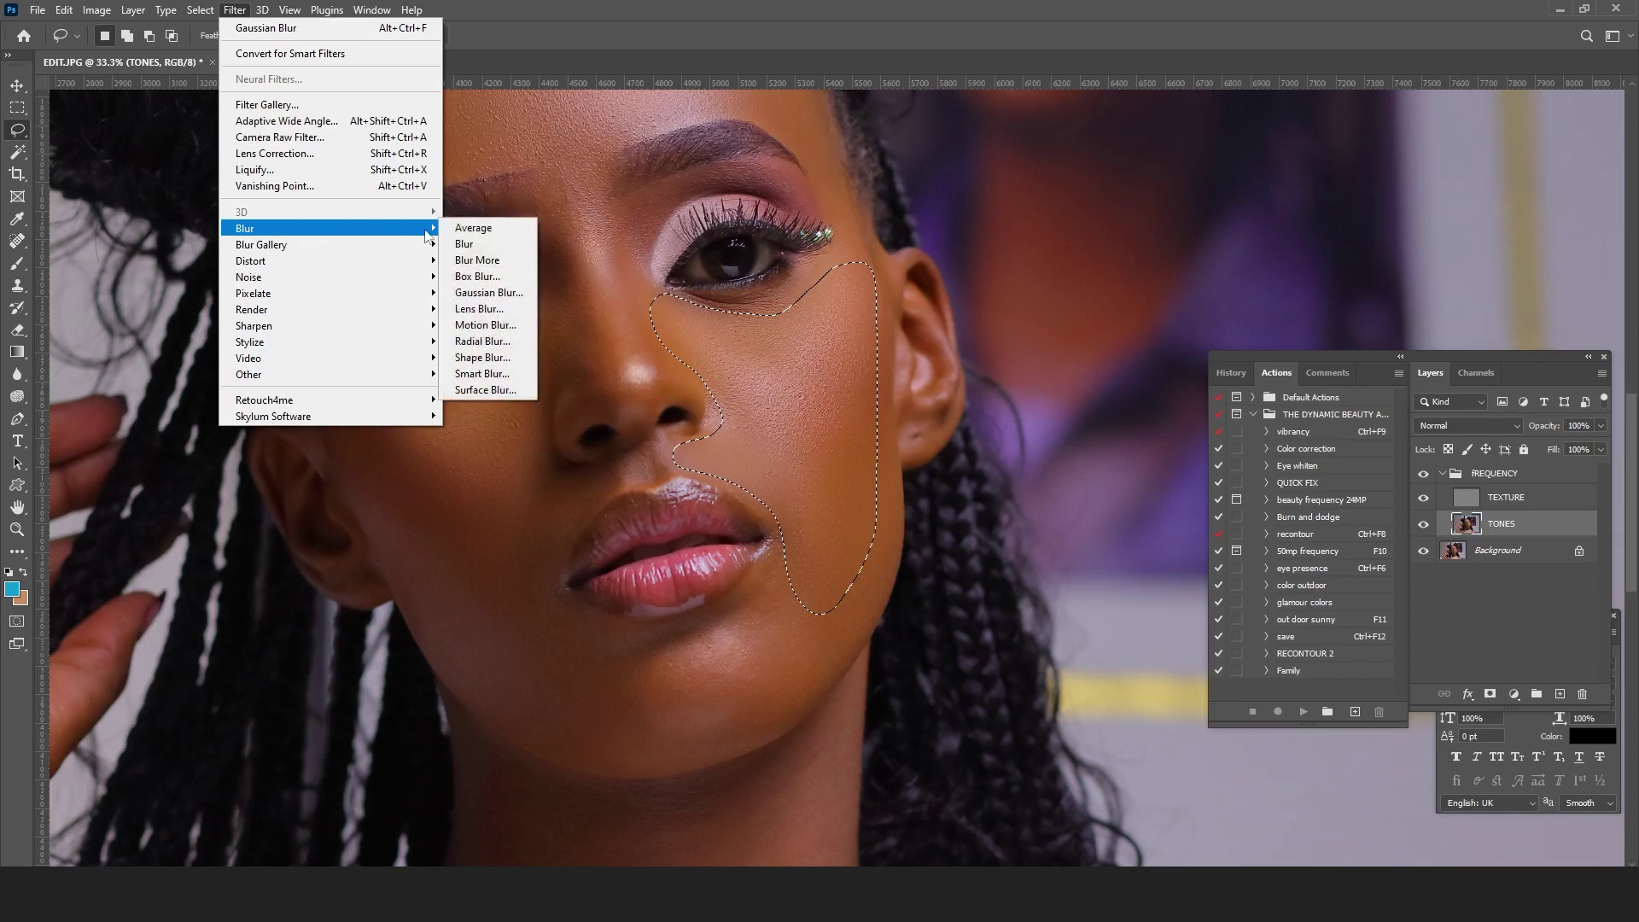
left_click(478, 292)
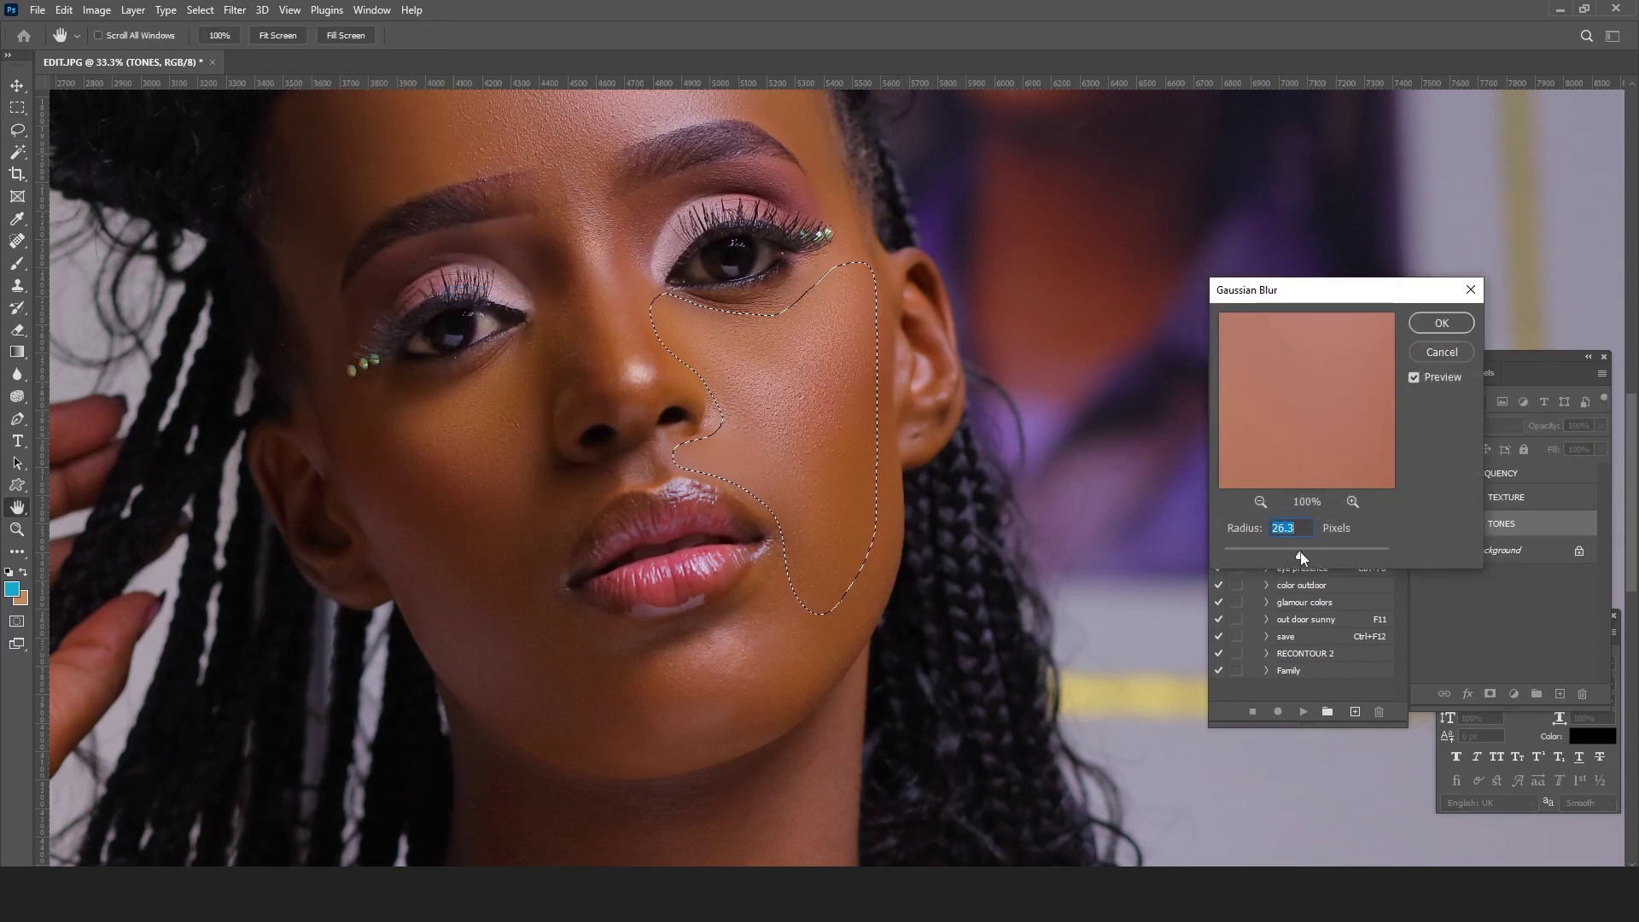
left_click_drag(1299, 552, 1308, 552)
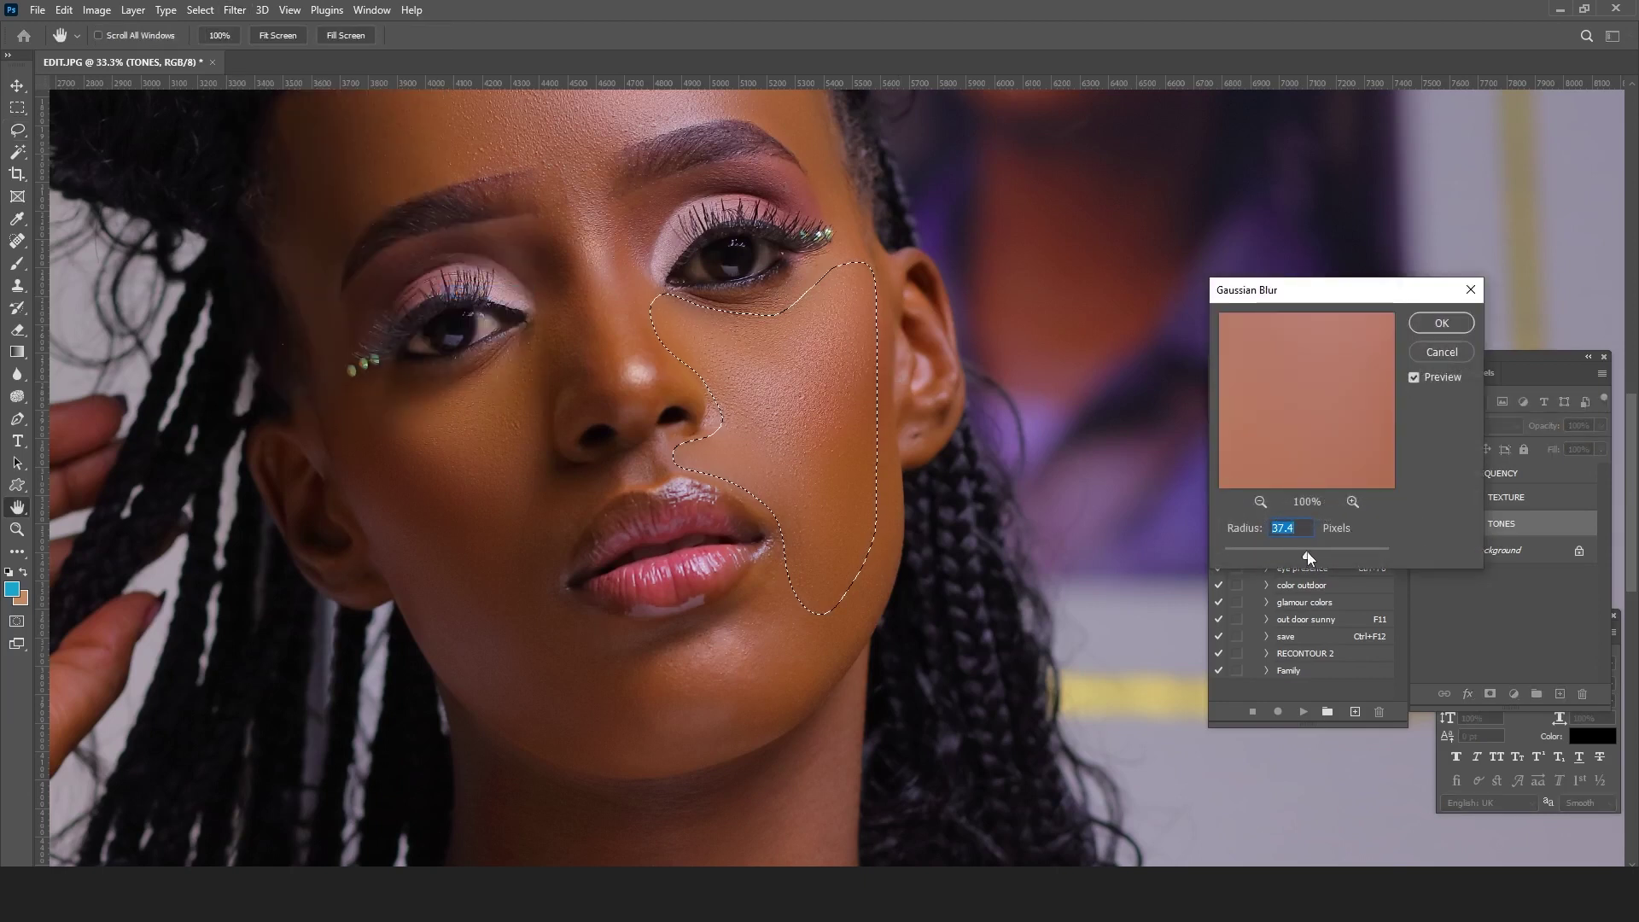
left_click(1450, 324)
key("ctrl+d")
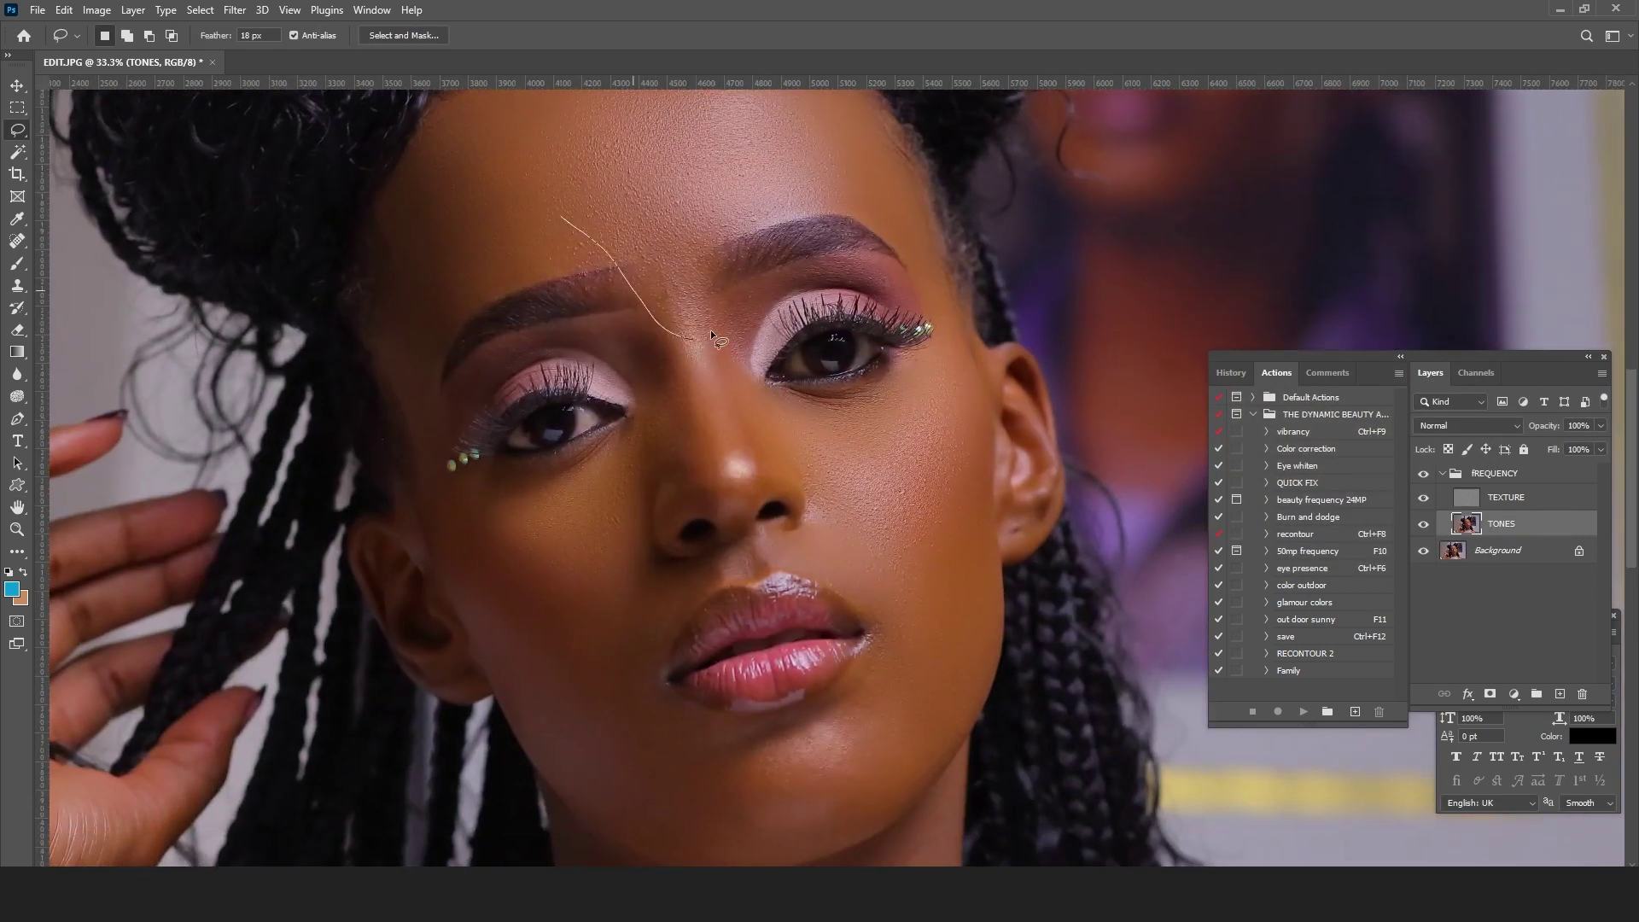
Step: Lasso the skin between the eyebrows and the area above the shadowed eye's inner corner, clearing the selection
left_click_drag(693, 175, 693, 175)
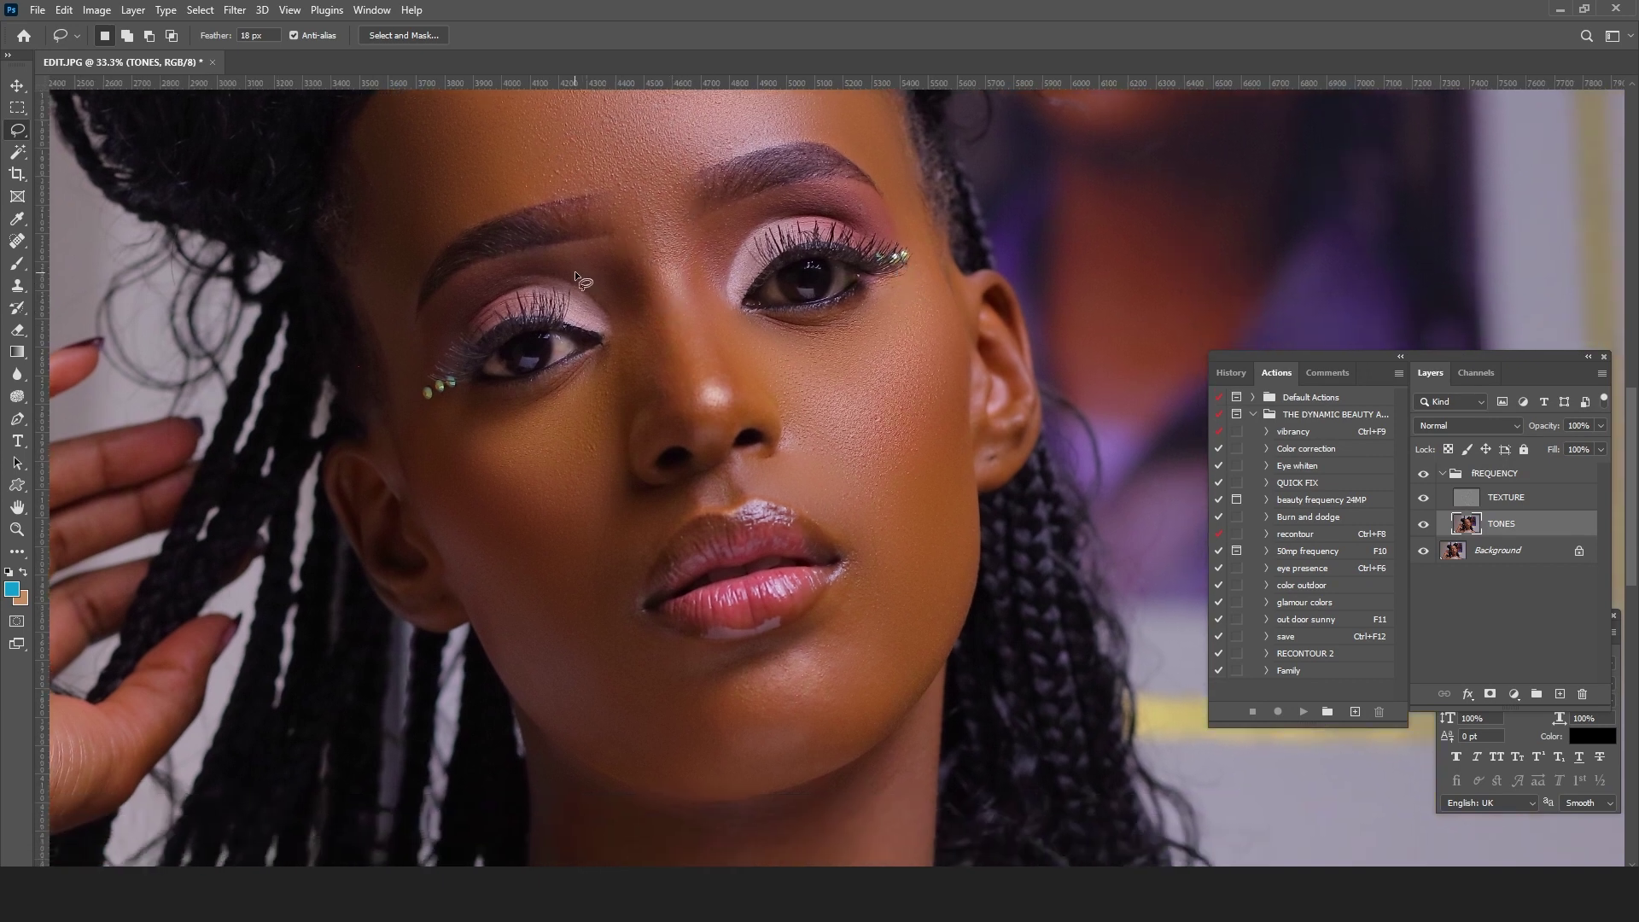
left_click_drag(616, 253, 611, 257)
left_click(763, 217)
Step: Lasso the forehead skin along the hairline and down toward the temples, and clear the selection
left_click_drag(727, 244, 826, 521)
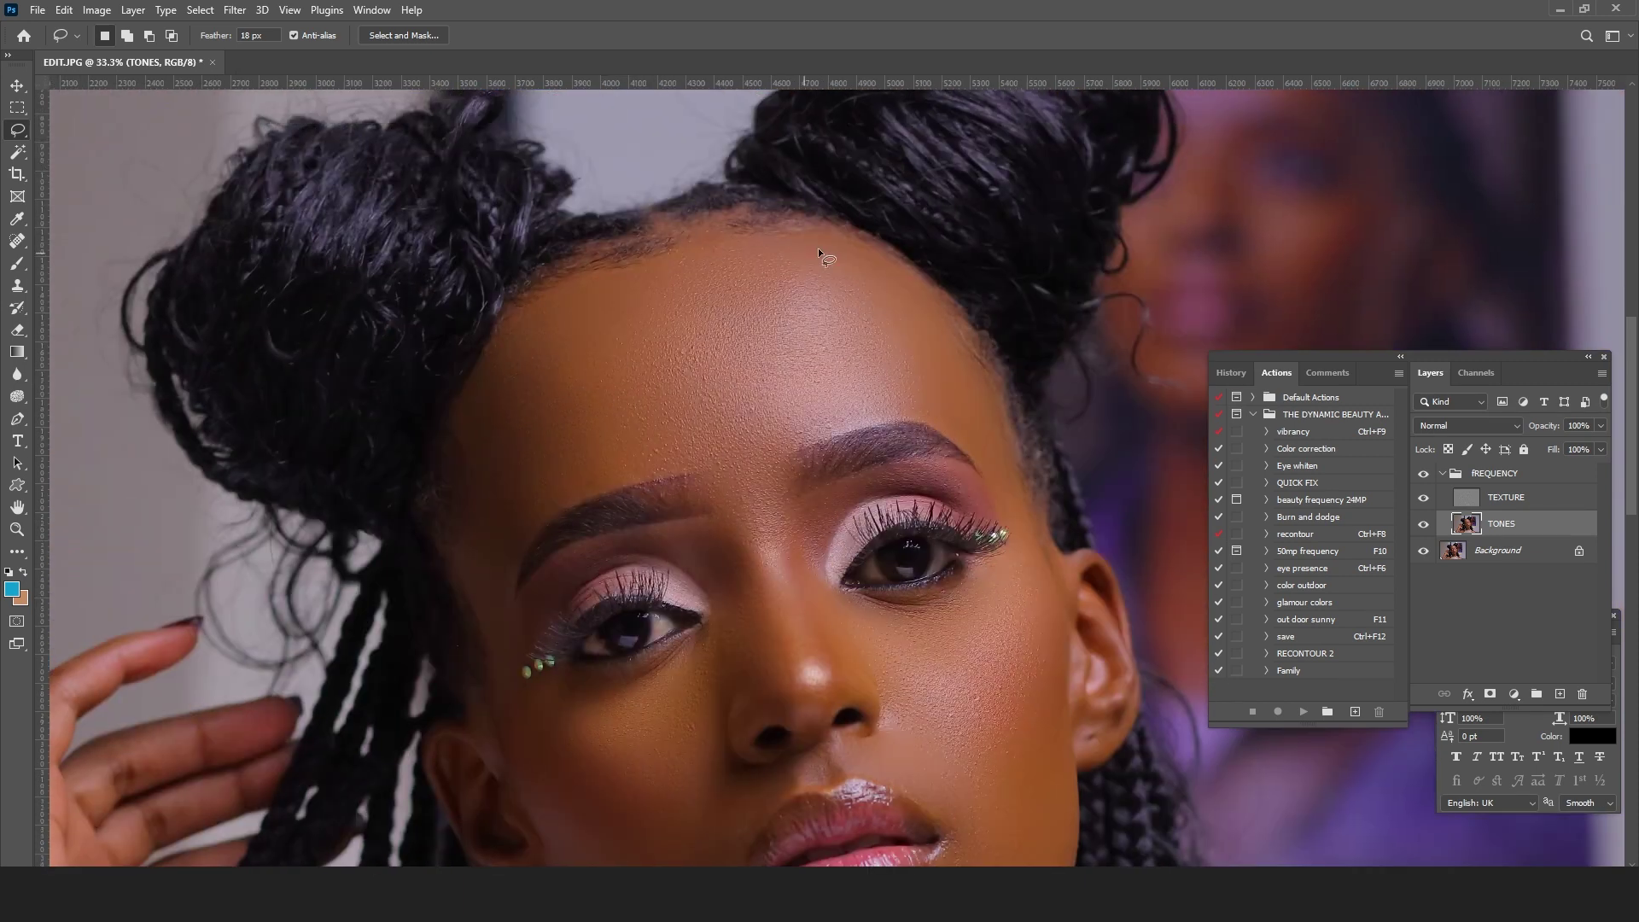
mouse_move(807, 227)
left_mouse_down()
mouse_move(669, 253)
mouse_move(528, 333)
left_mouse_up()
mouse_move(502, 513)
left_mouse_down()
mouse_move(668, 445)
mouse_move(793, 425)
mouse_move(925, 425)
mouse_move(995, 457)
mouse_move(1012, 419)
mouse_move(931, 280)
left_mouse_up()
left_click(816, 196)
Step: Lasso a narrow strip of the nose from between the eyebrows down to the tip
mouse_move(866, 633)
left_mouse_down()
mouse_move(821, 408)
mouse_move(877, 401)
left_mouse_up()
left_click_drag(743, 309, 795, 479)
left_click_drag(811, 368, 765, 272)
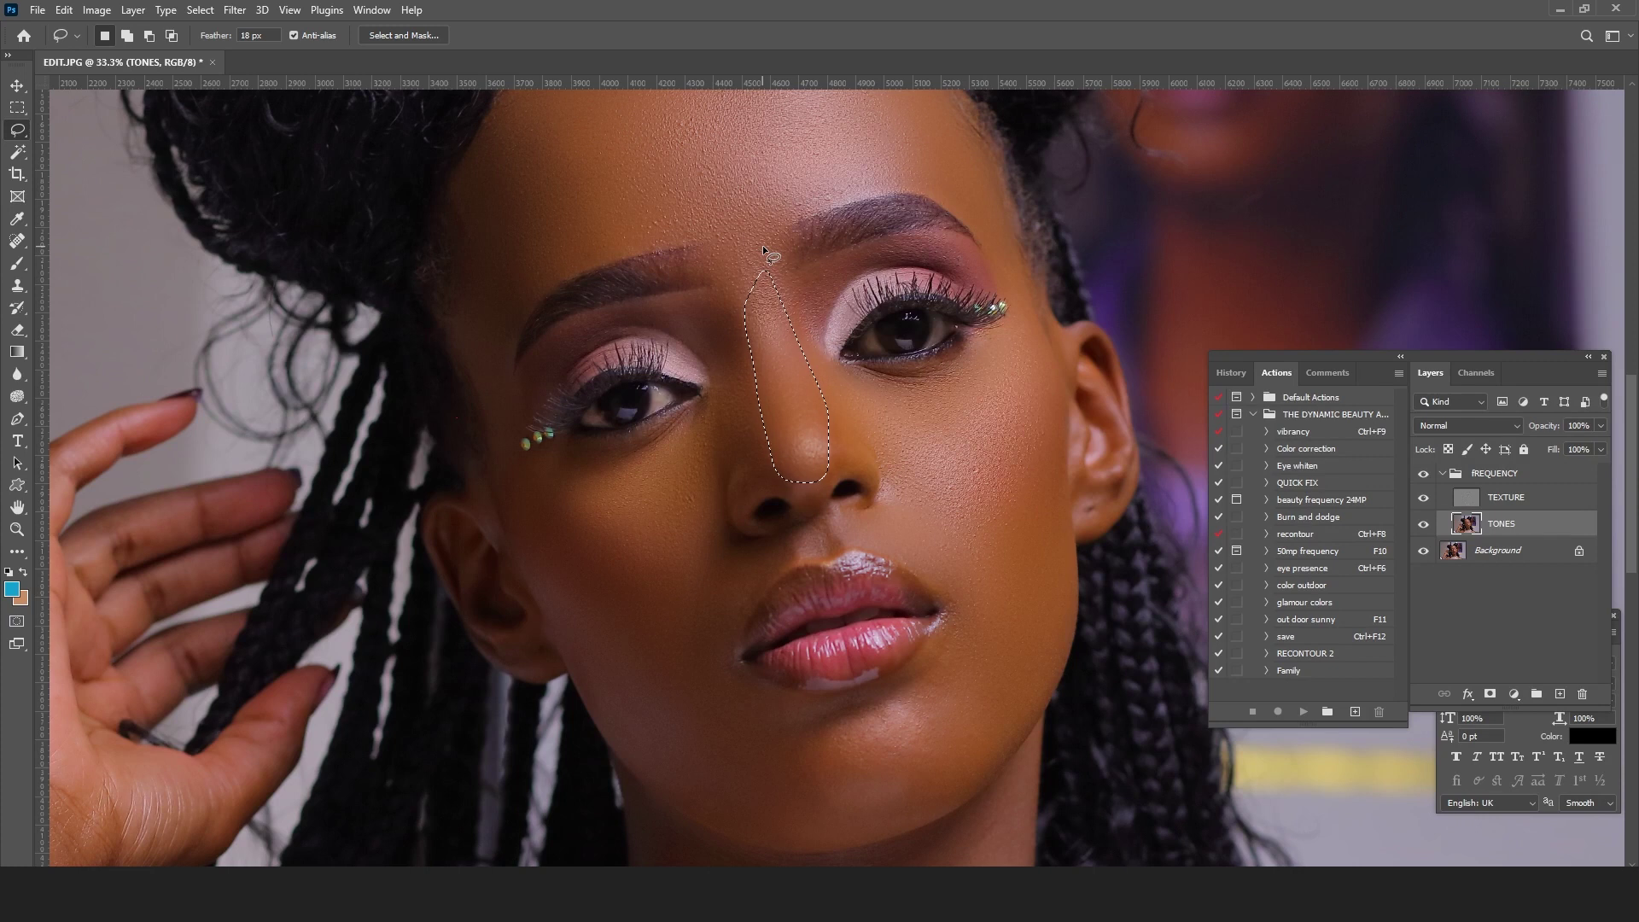
key("ctrl+F8")
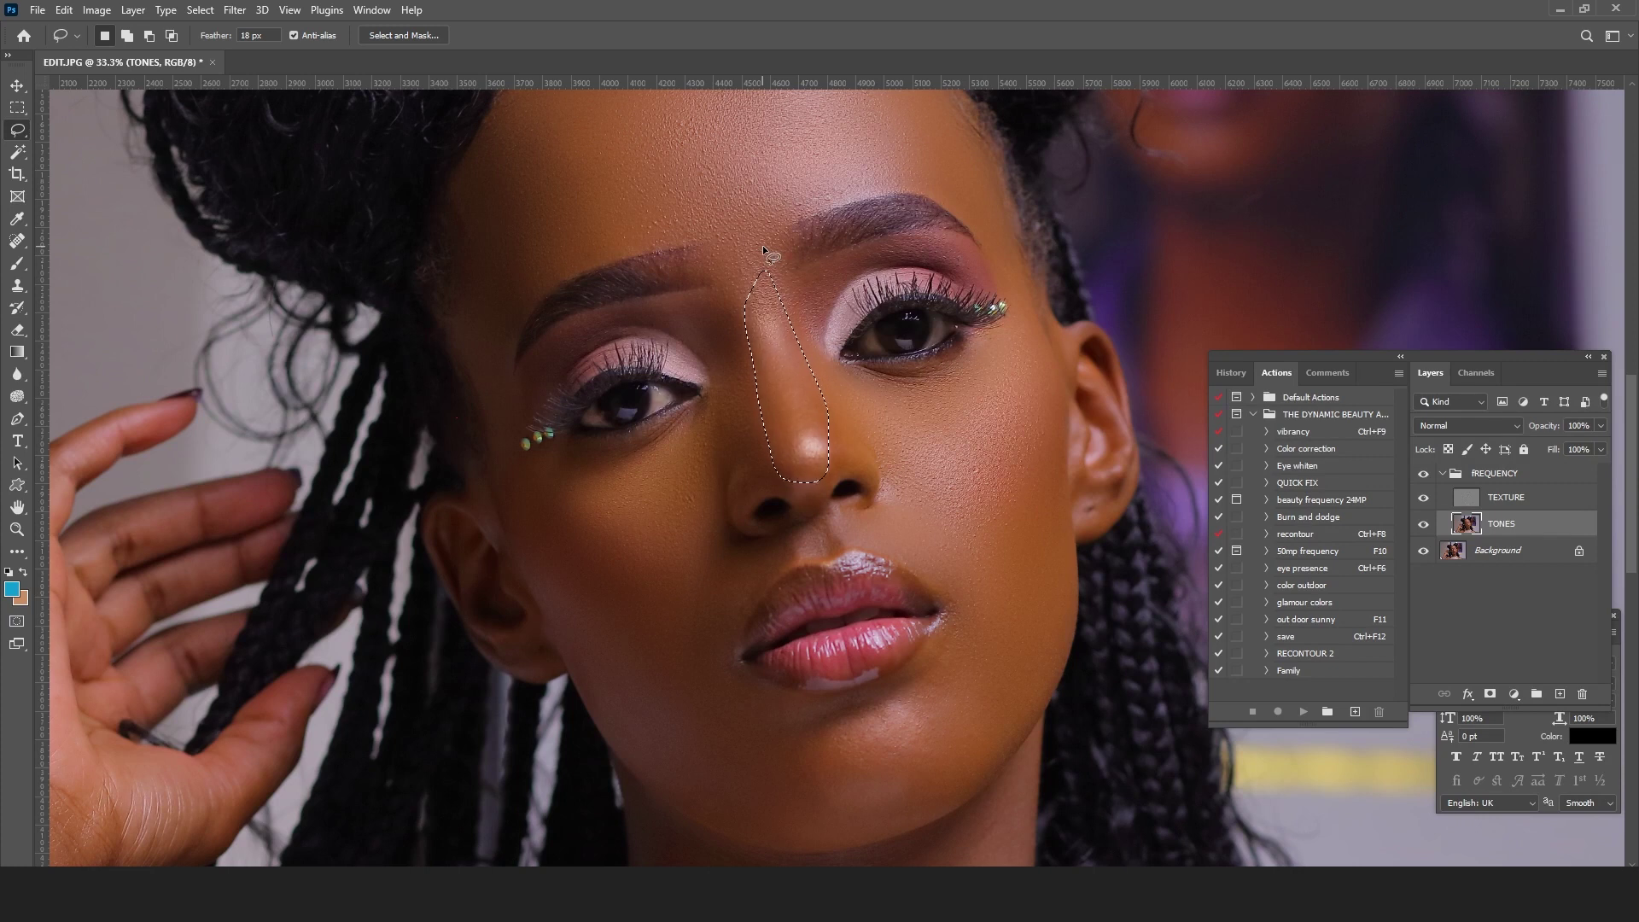
Step: Smooth the selected nose bridge with an 18-pixel Gaussian Blur and clear the selection
left_click(233, 10)
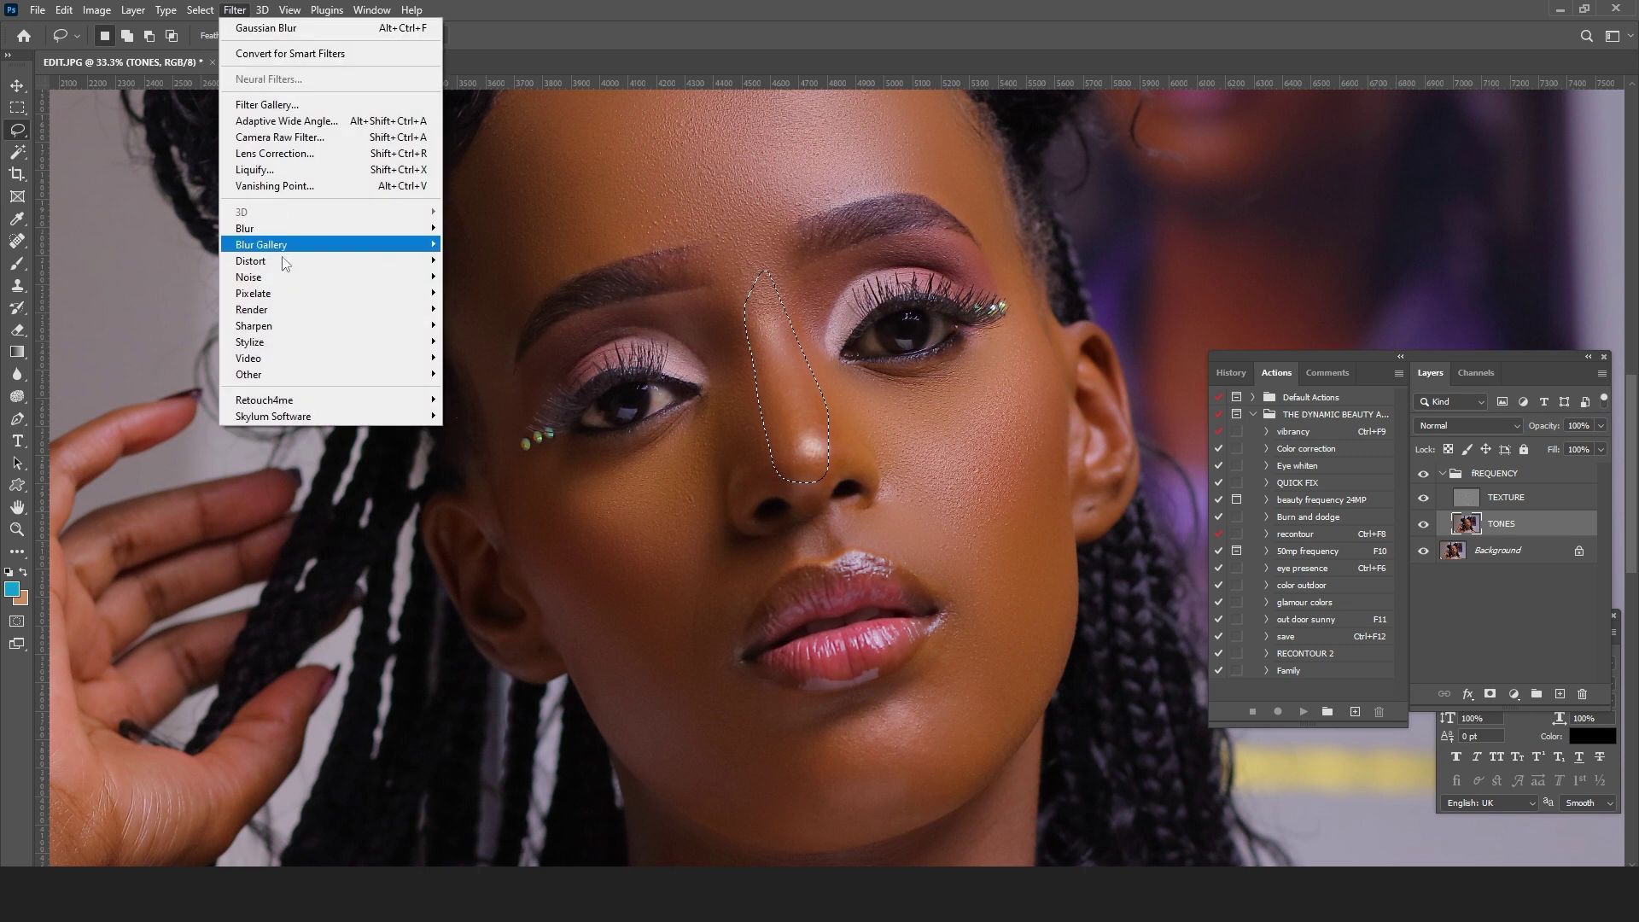
mouse_move(377, 228)
left_click(528, 293)
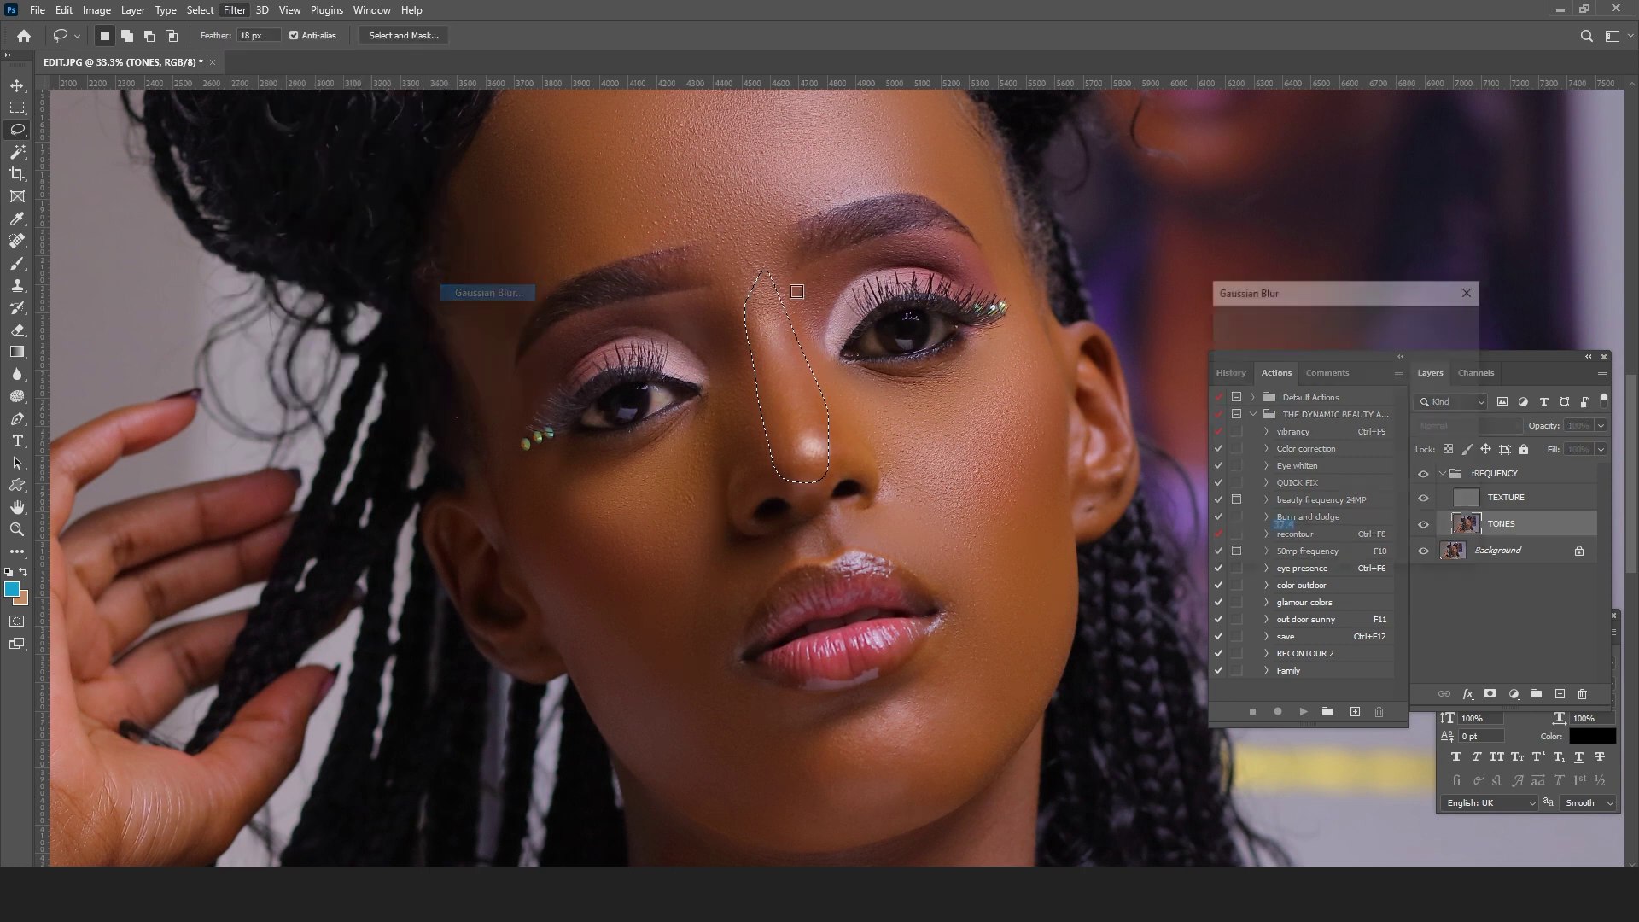
left_click(1290, 551)
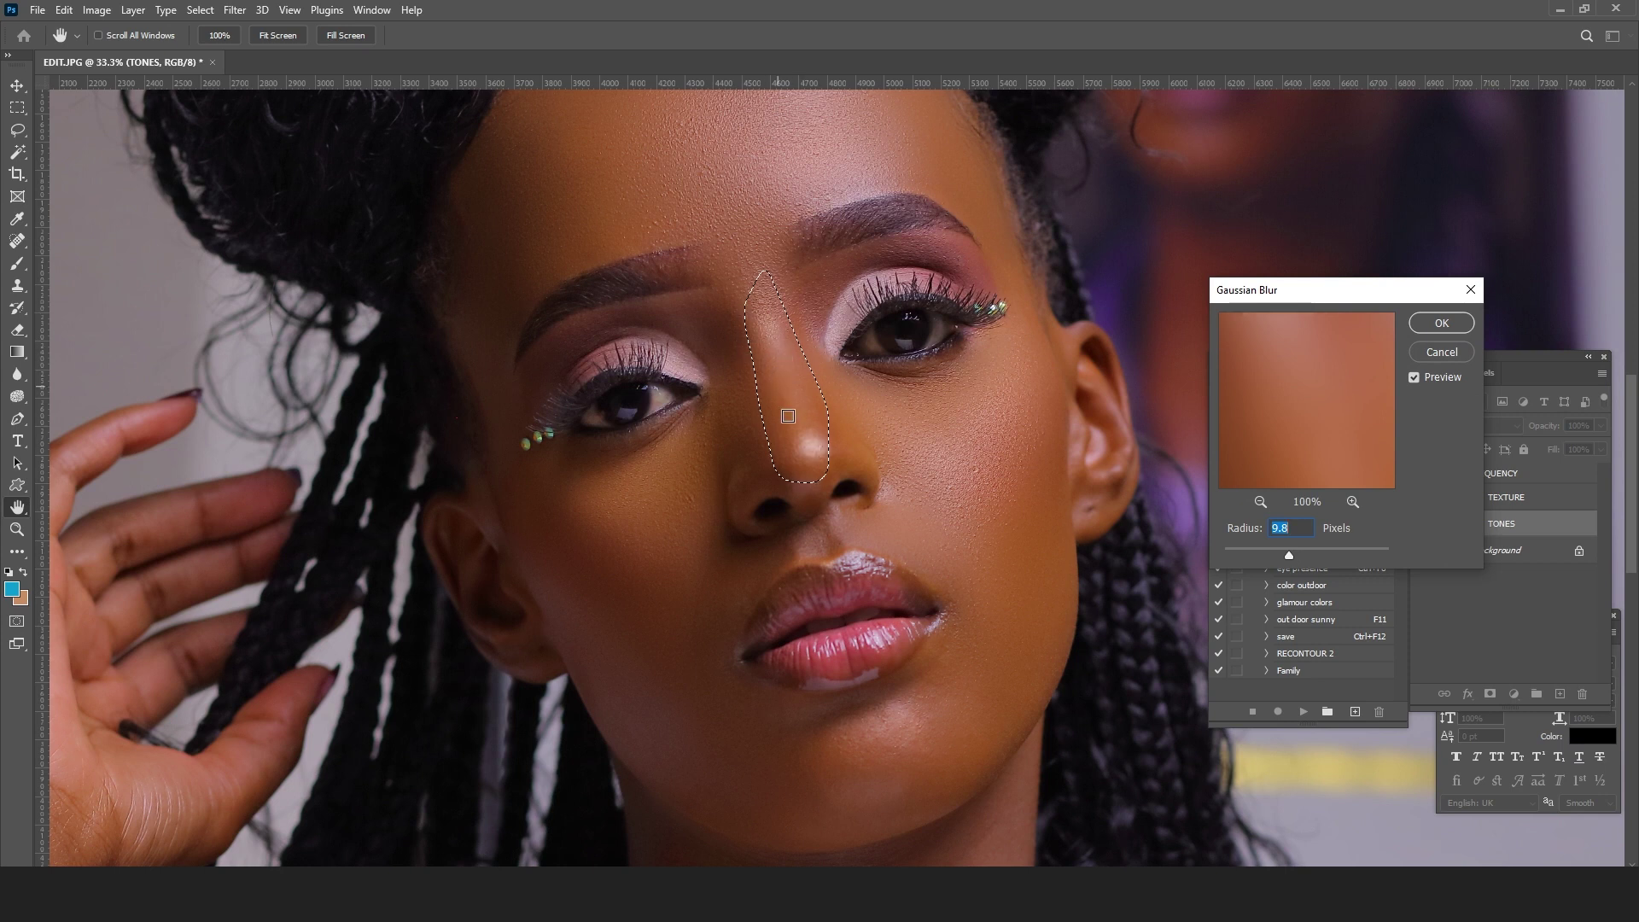
left_click_drag(1291, 551, 1297, 557)
left_click(1434, 325)
key("ctrl+d")
Step: Lasso the chin and the skin beside the mouth's brighter corner and smooth them with a 19.4-pixel Gaussian Blur
scroll(944, 432, "down", 3)
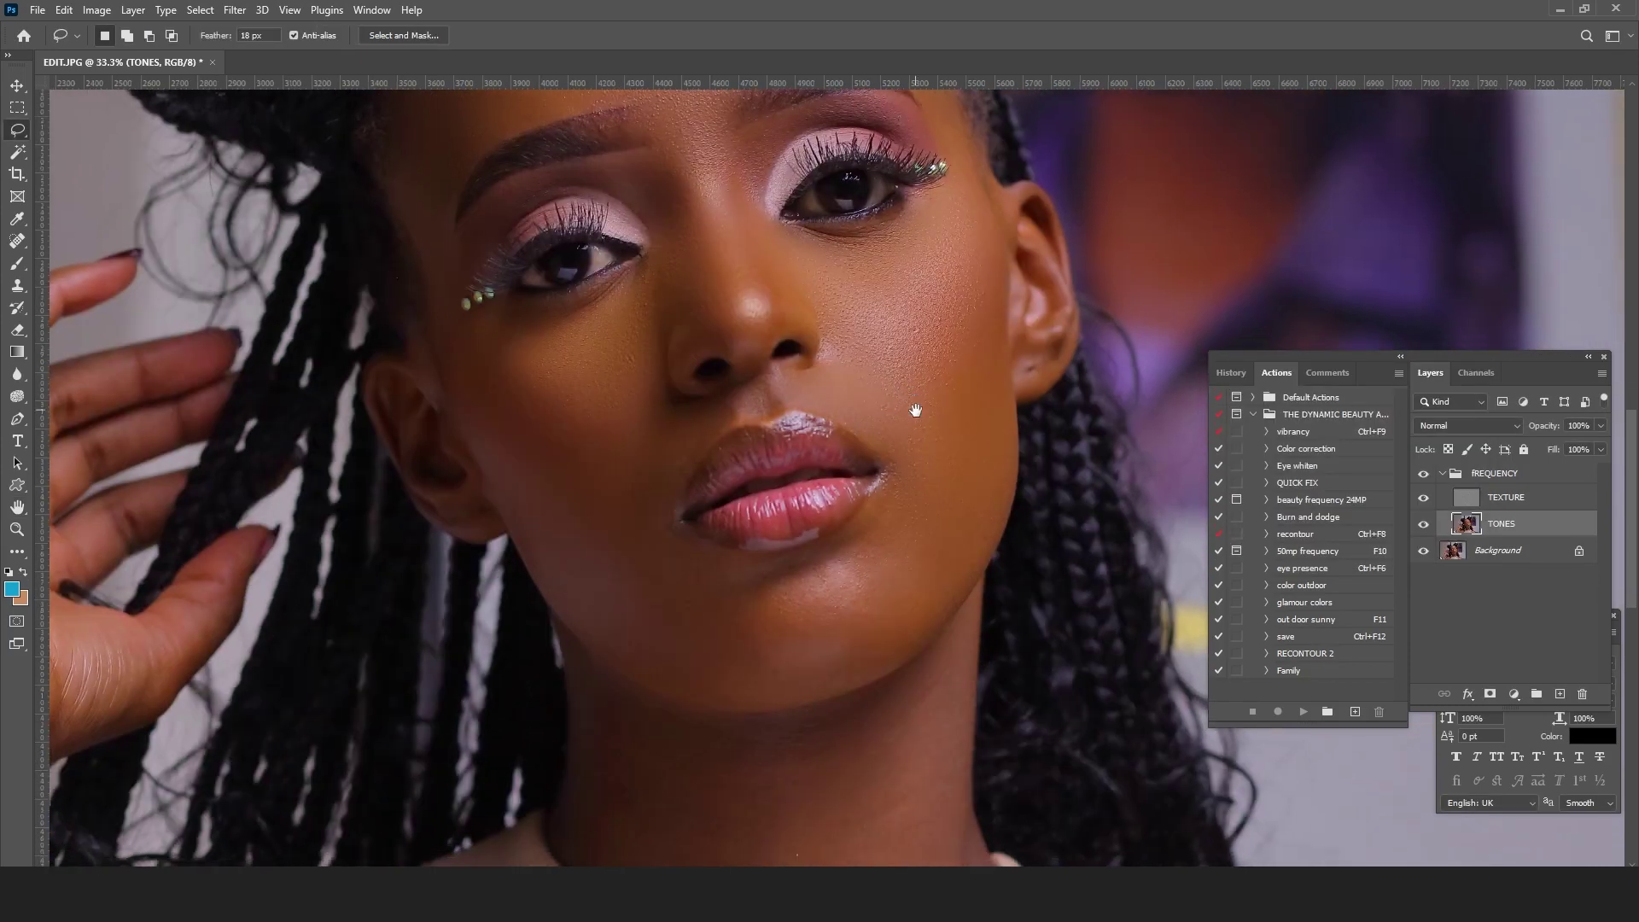
scroll(950, 341, "down", 3)
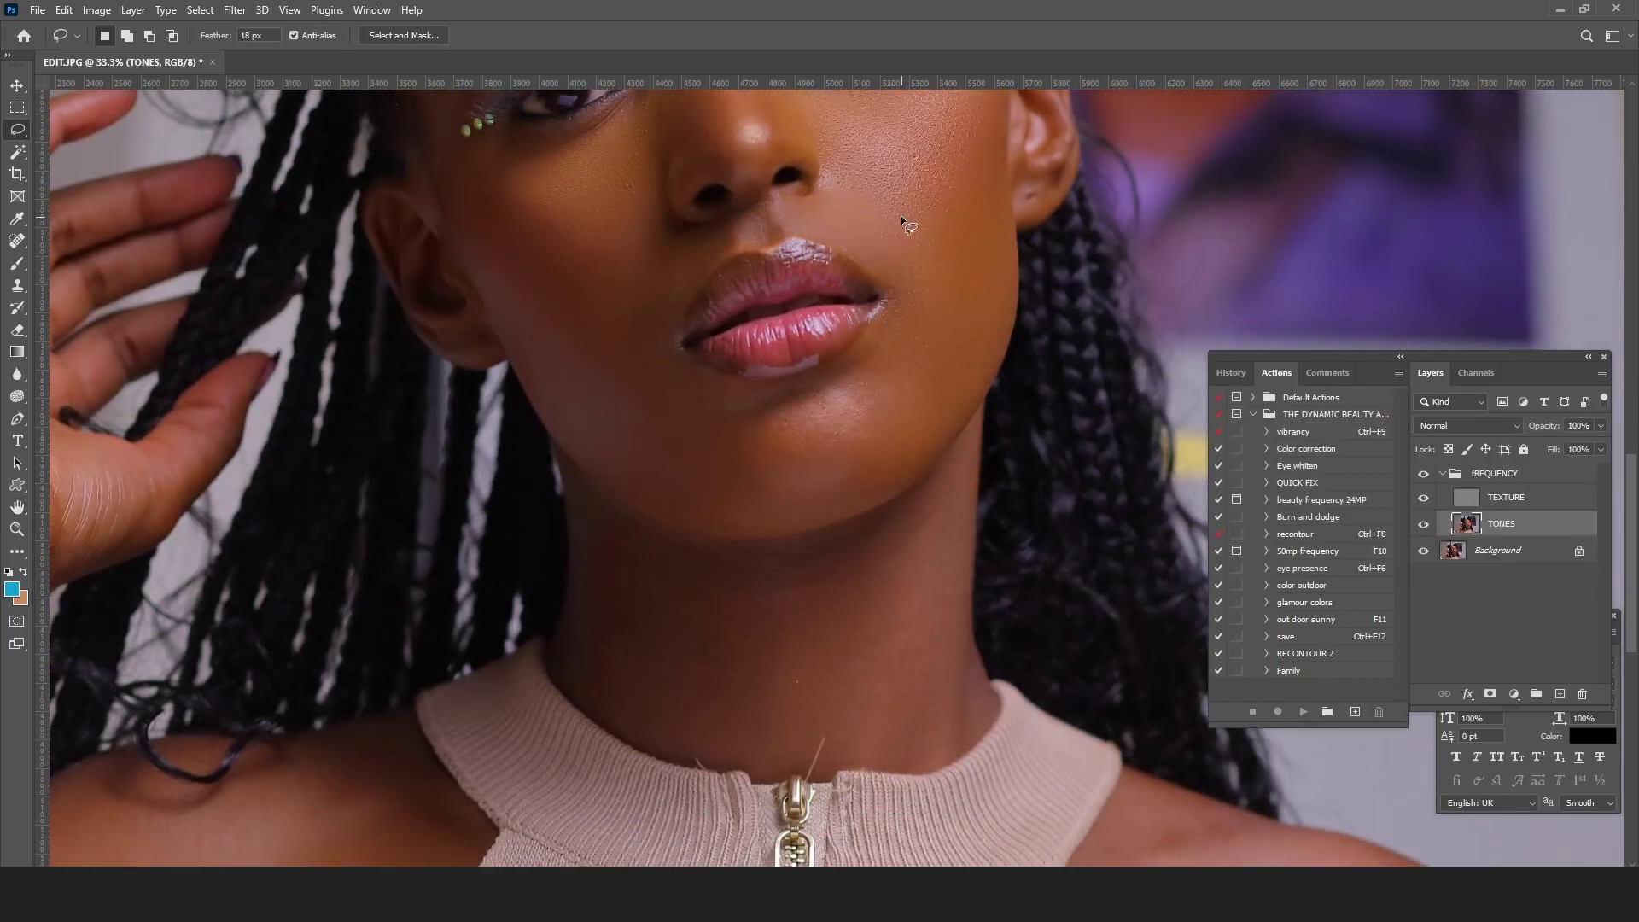
left_click_drag(880, 248, 884, 318)
left_click(235, 12)
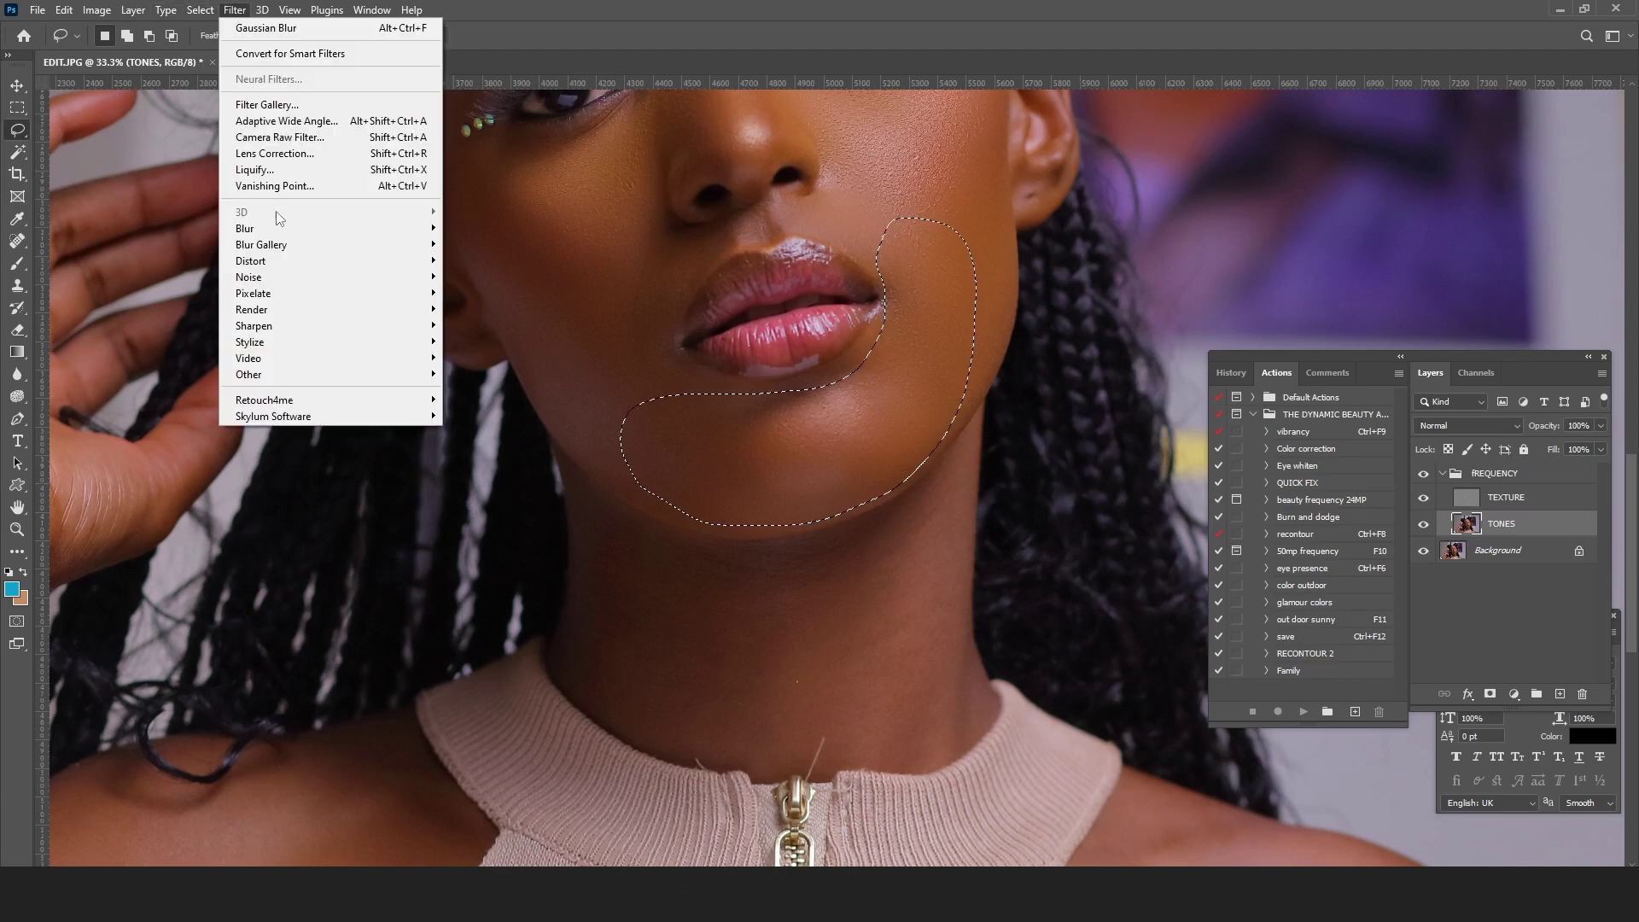
mouse_move(300, 229)
left_click(475, 293)
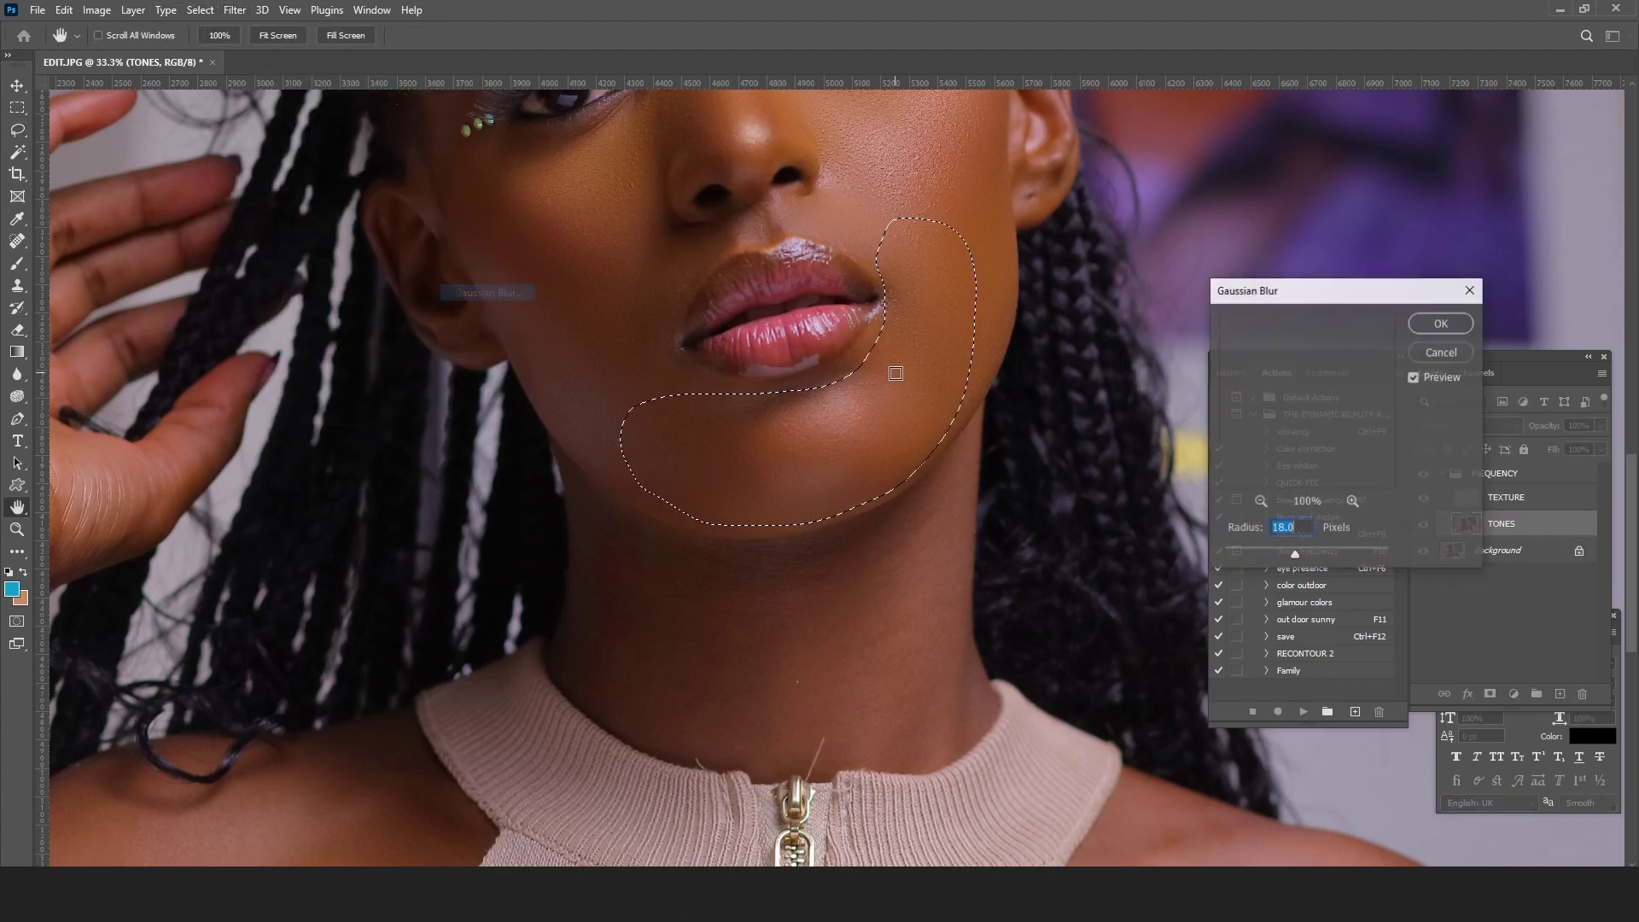
left_click_drag(1306, 553, 1295, 553)
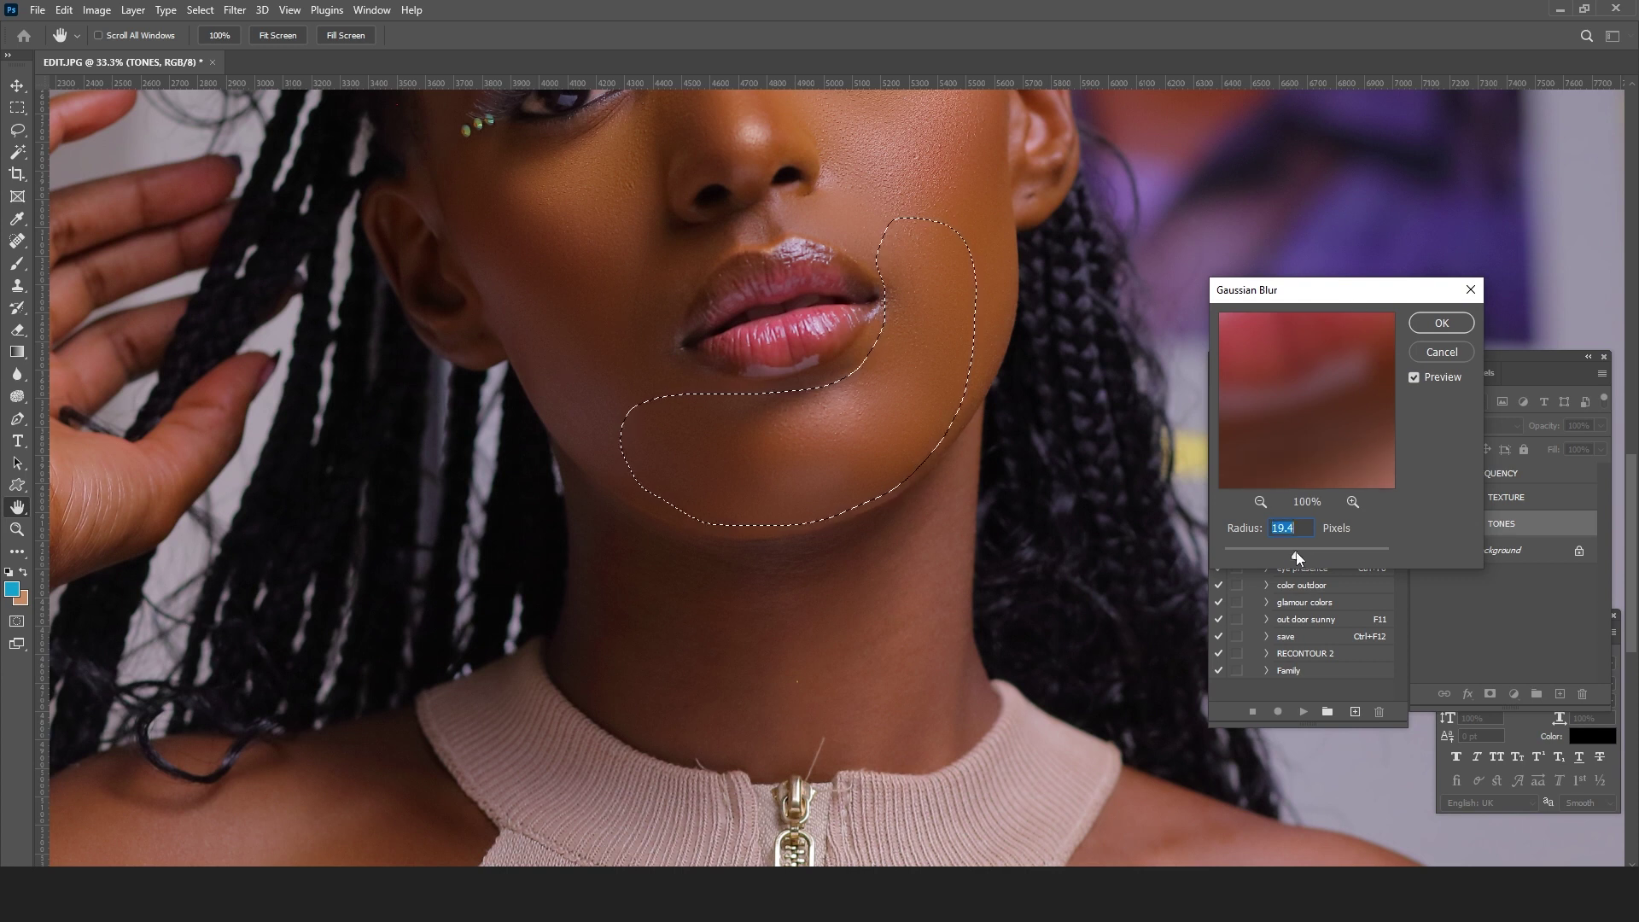
left_click(1465, 322)
key("ctrl+d")
Step: Lasso the outer part of the shadowed cheek near the ear and clear the selection
left_click_drag(690, 259, 745, 418)
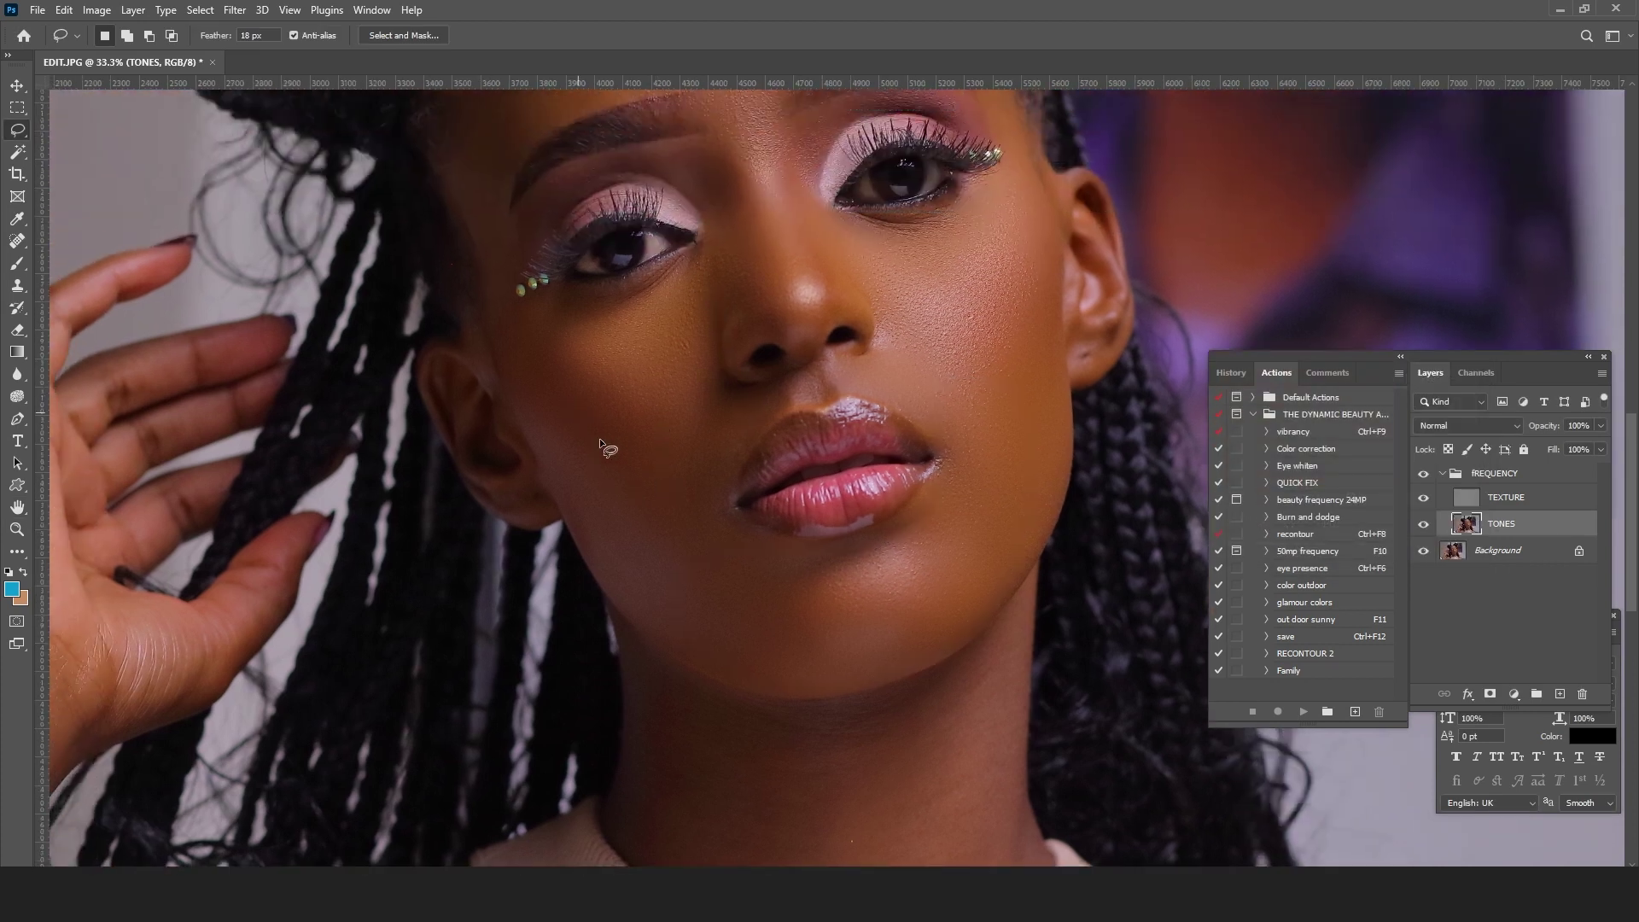
mouse_move(593, 434)
left_mouse_down()
mouse_move(787, 586)
mouse_move(777, 642)
mouse_move(684, 638)
mouse_move(602, 569)
mouse_move(555, 485)
mouse_move(560, 407)
left_mouse_up()
key("ctrl+d")
Step: Lasso the neck between the jawline and the collar and smooth it with a 30.4-pixel Gaussian Blur
mouse_move(861, 662)
left_mouse_down()
mouse_move(808, 259)
mouse_move(827, 333)
left_mouse_up()
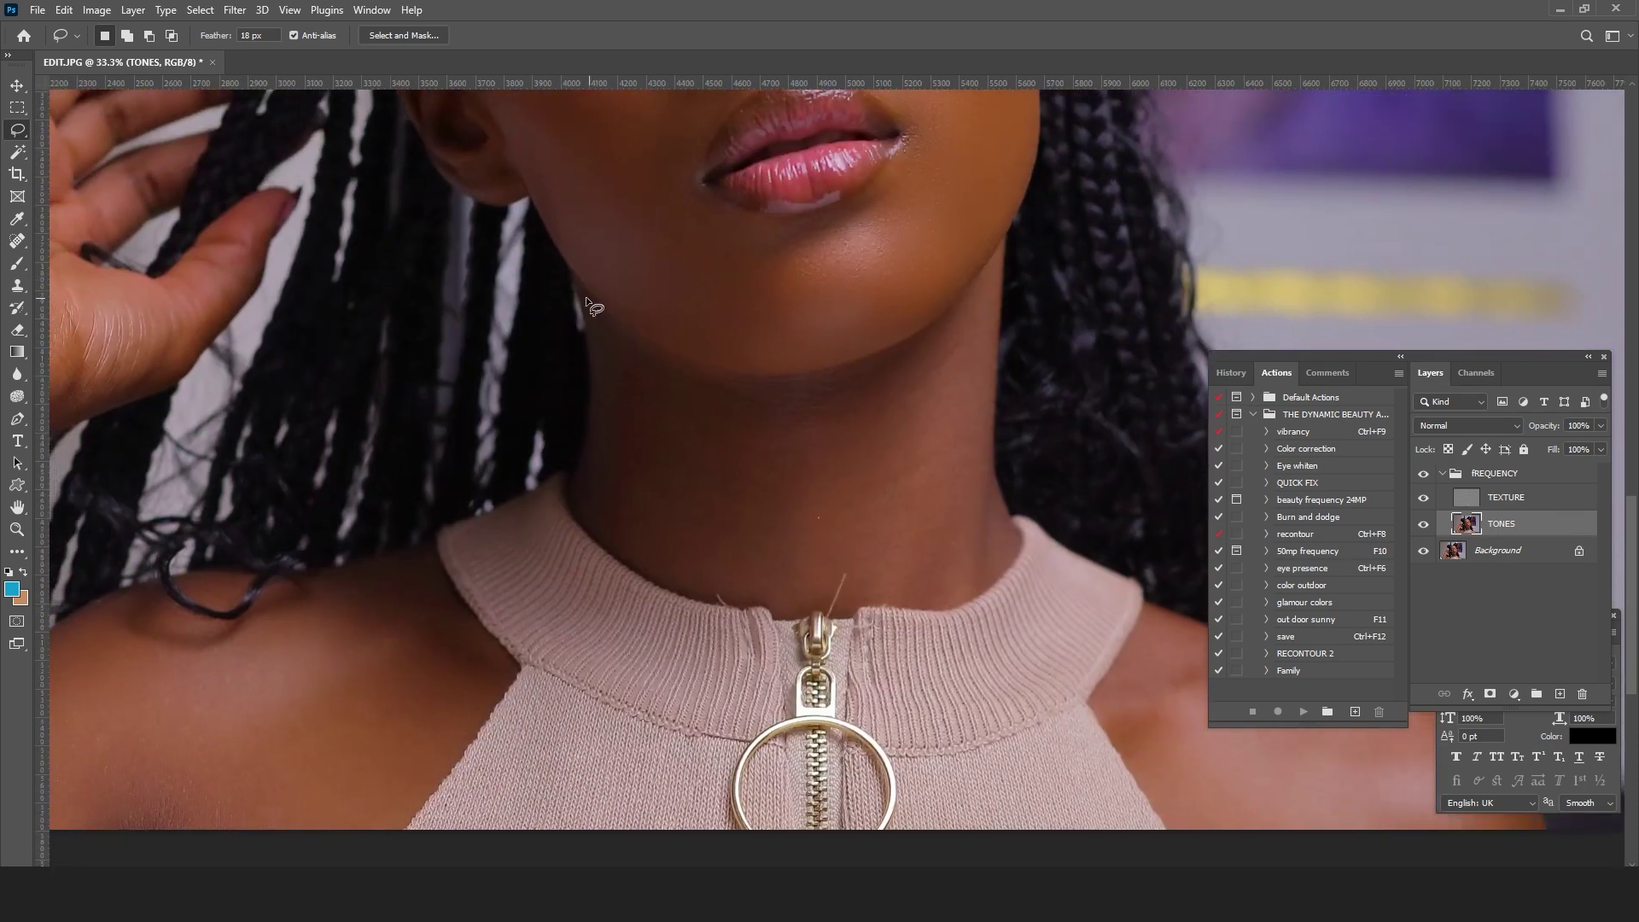
left_click_drag(589, 301, 608, 544)
mouse_move(958, 331)
left_mouse_down()
mouse_move(872, 377)
mouse_move(783, 400)
mouse_move(640, 378)
left_mouse_up()
left_click(235, 9)
mouse_move(294, 230)
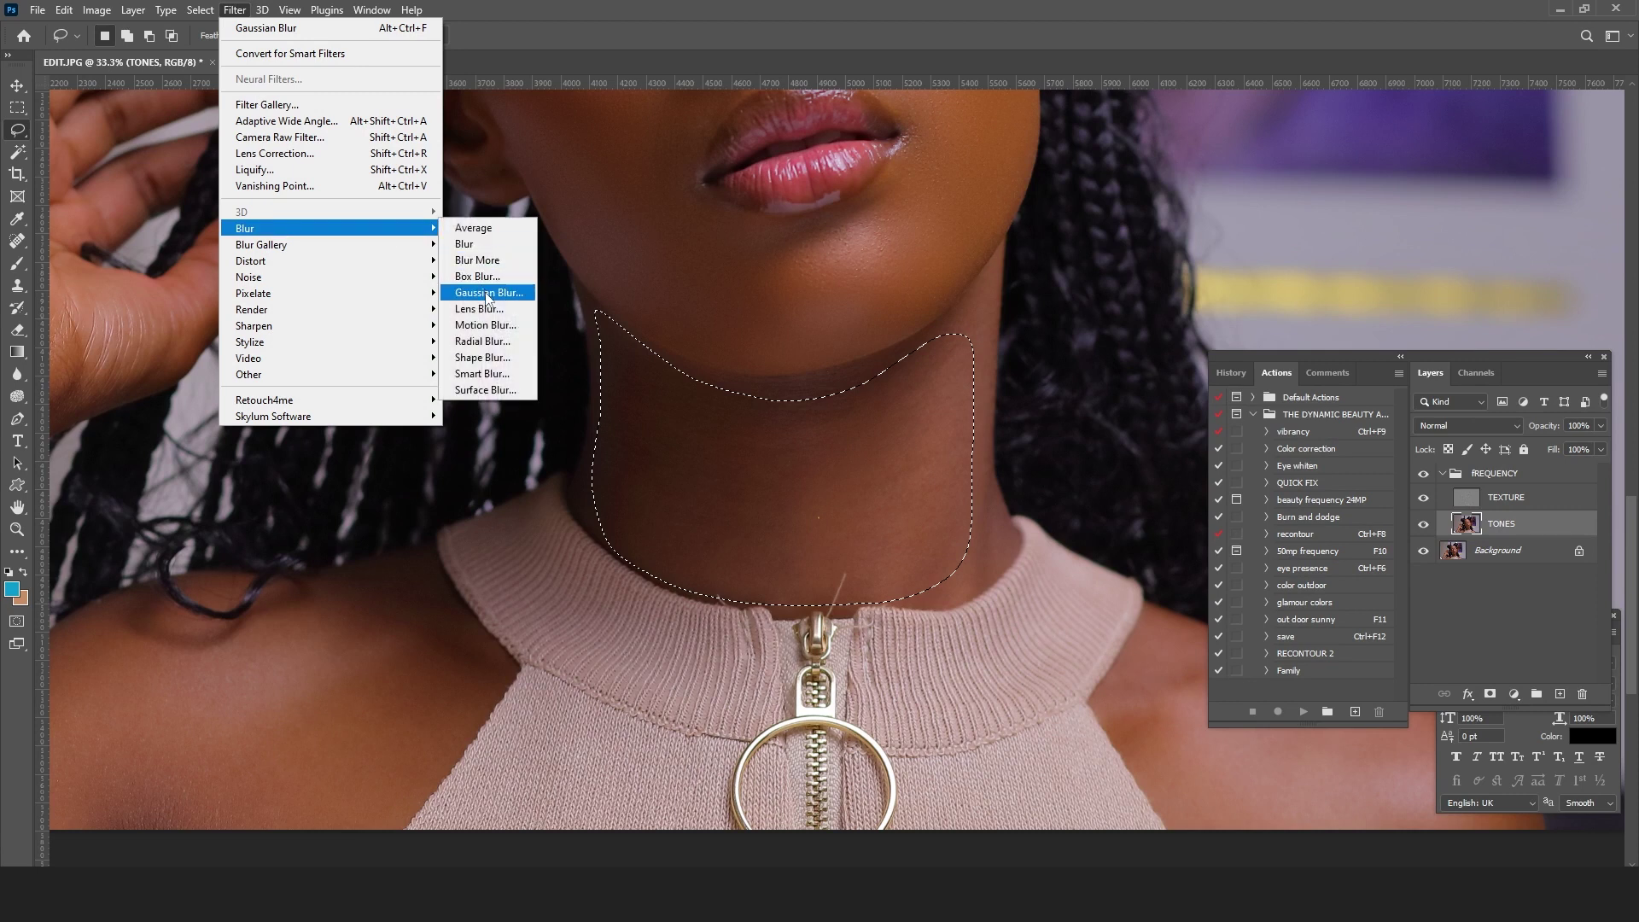
left_click(486, 293)
left_click_drag(1298, 557, 1302, 554)
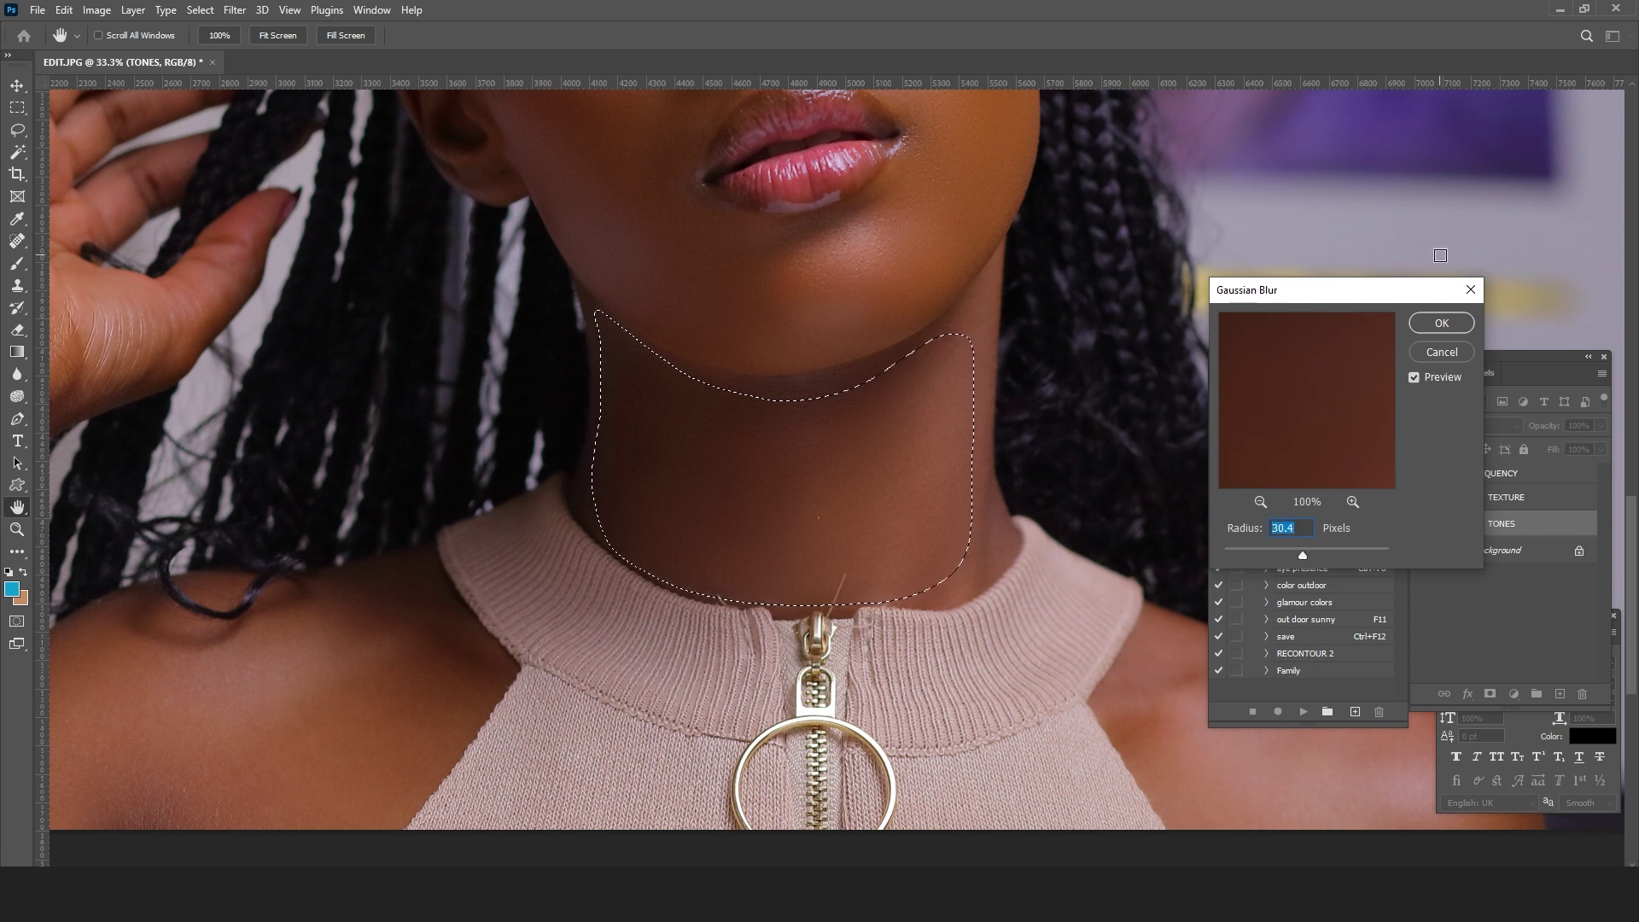
left_click(1441, 322)
key("ctrl+d")
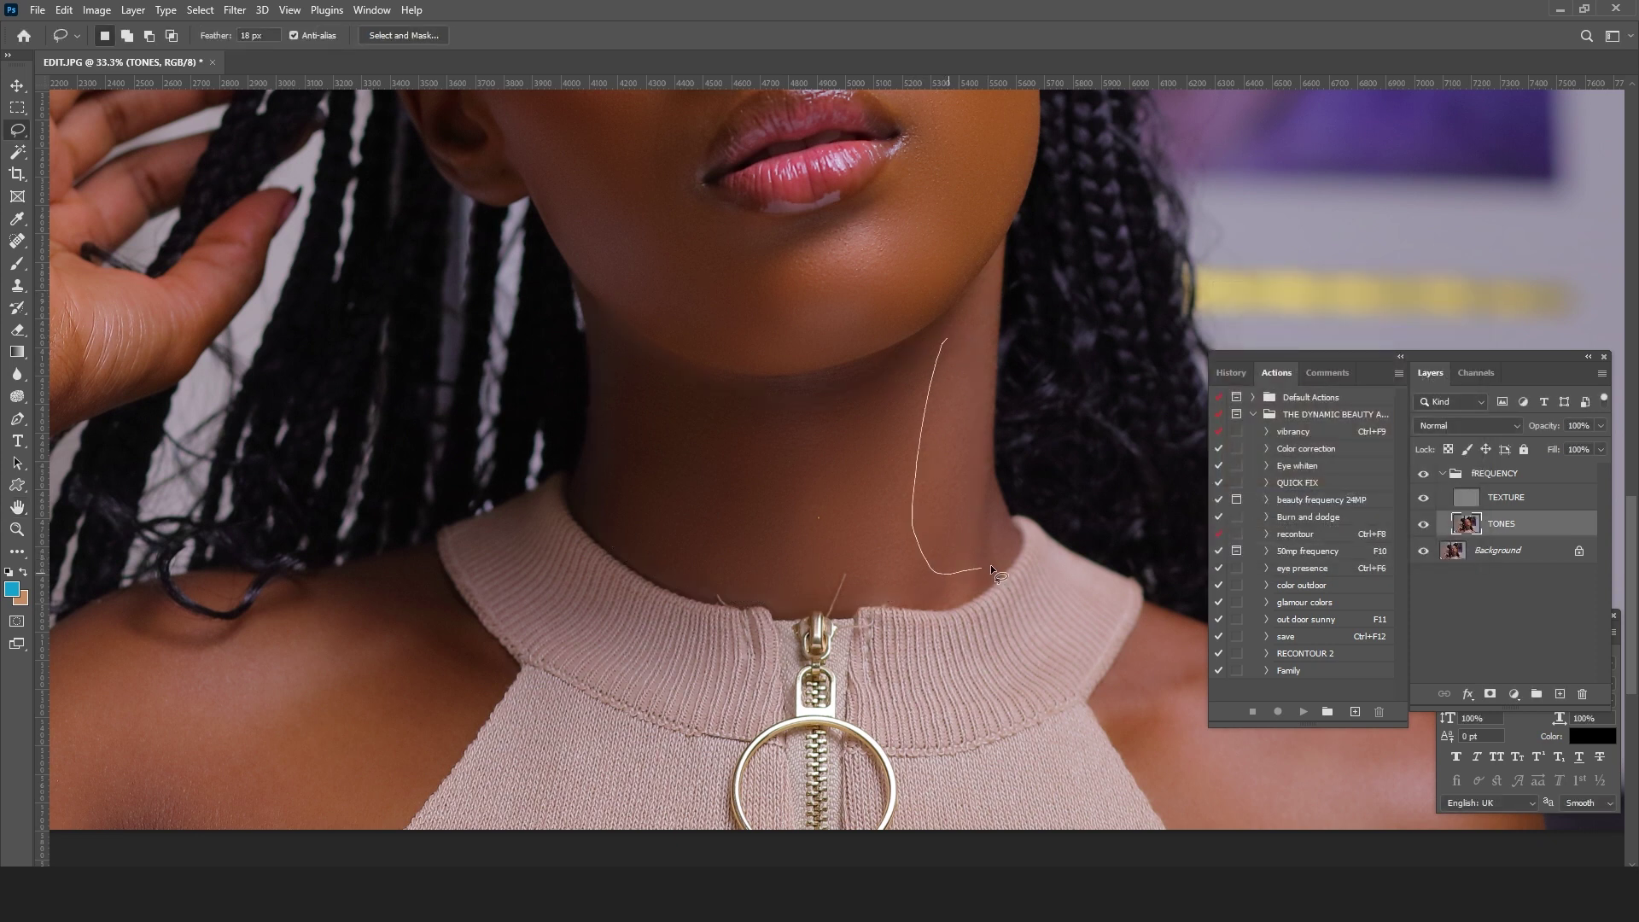
Step: Lasso the outer strip of the neck beneath the brighter side of the jaw and clear the selection
left_click_drag(978, 322, 978, 326)
key("ctrl+d")
key("alt+space")
left_click(632, 478, "alt")
left_click(632, 478, "alt")
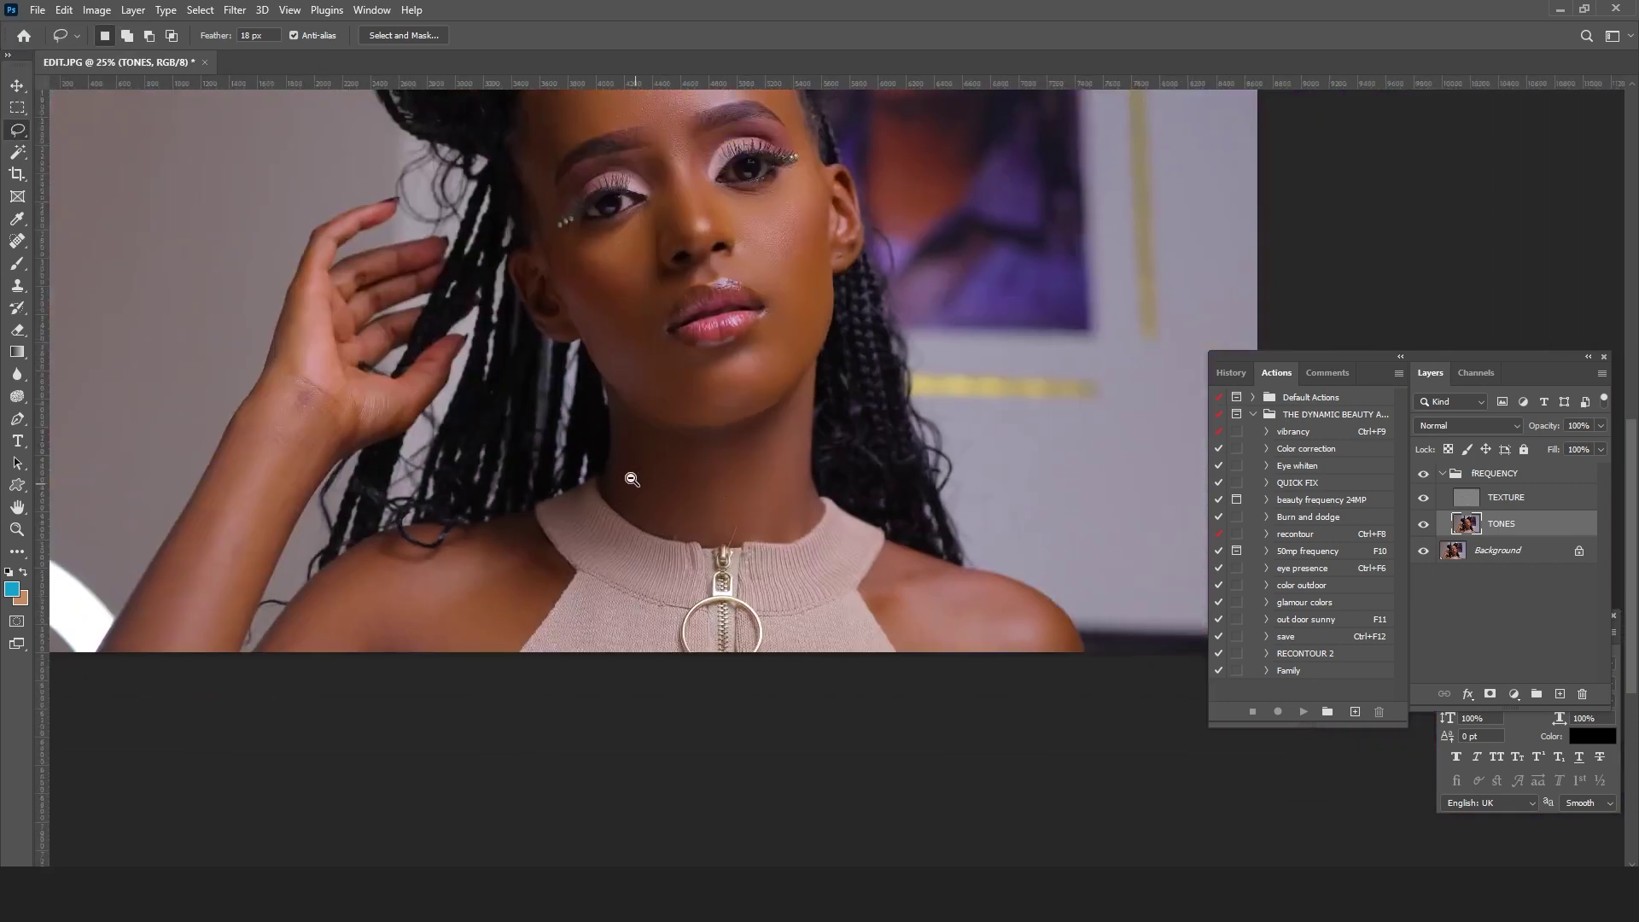
left_click(632, 478, "alt")
Step: Lasso the bare shoulder on the raised-hand side next to the collar and clear the selection
key("ctrl+space")
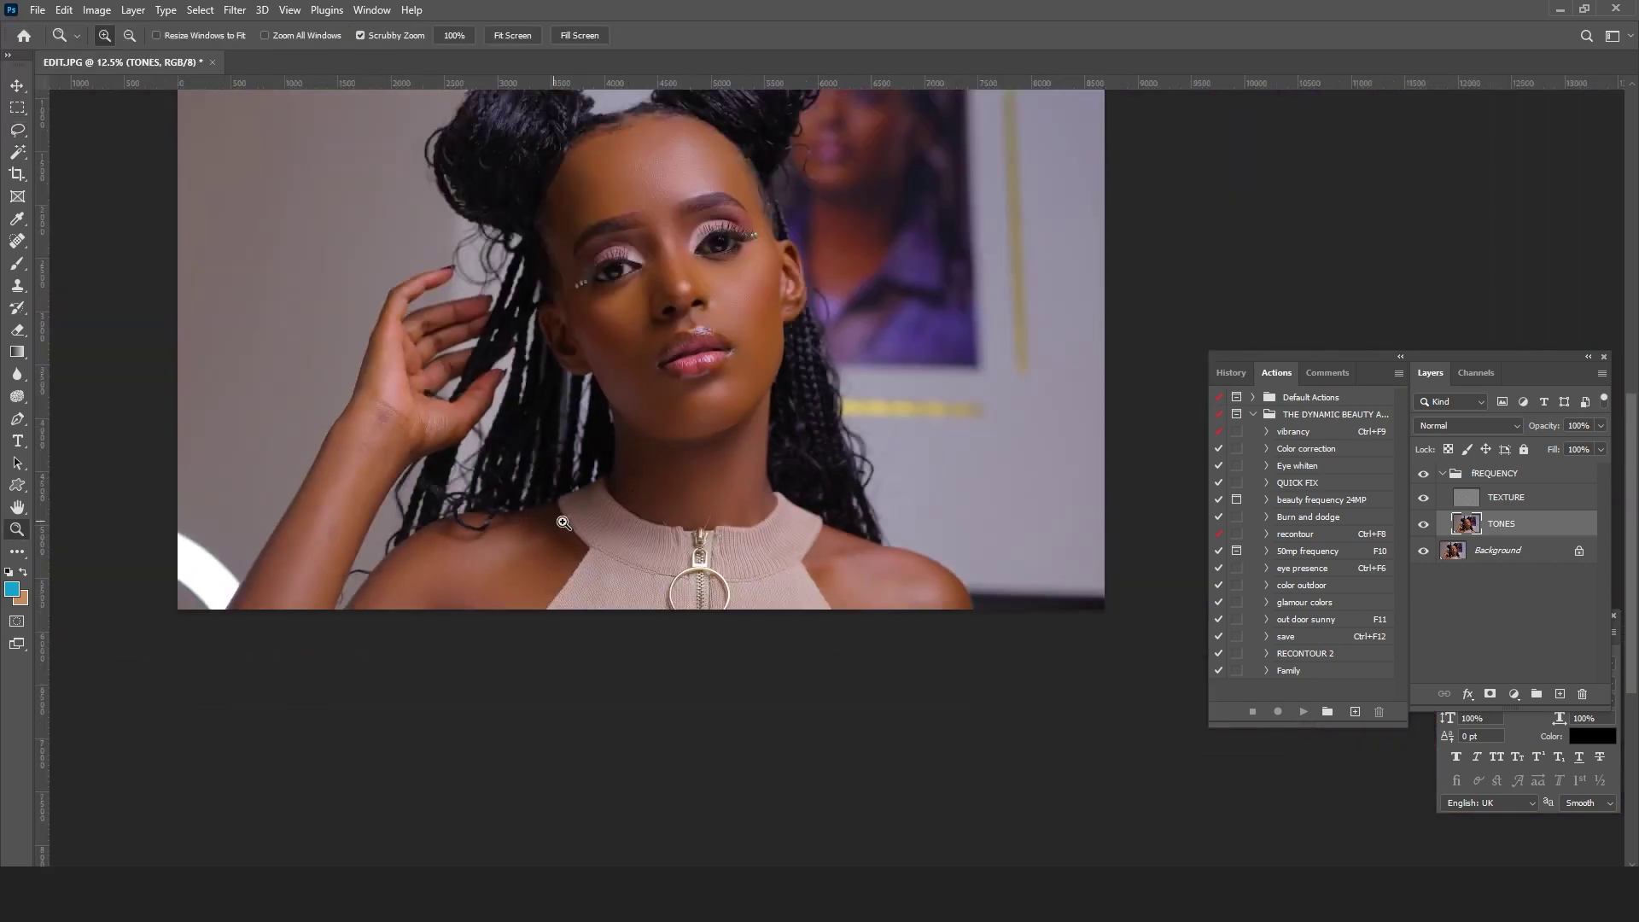
left_click(542, 525, "ctrl")
left_click(542, 524, "ctrl")
left_click(543, 524, "ctrl")
left_click_drag(584, 590, 706, 421)
key("l")
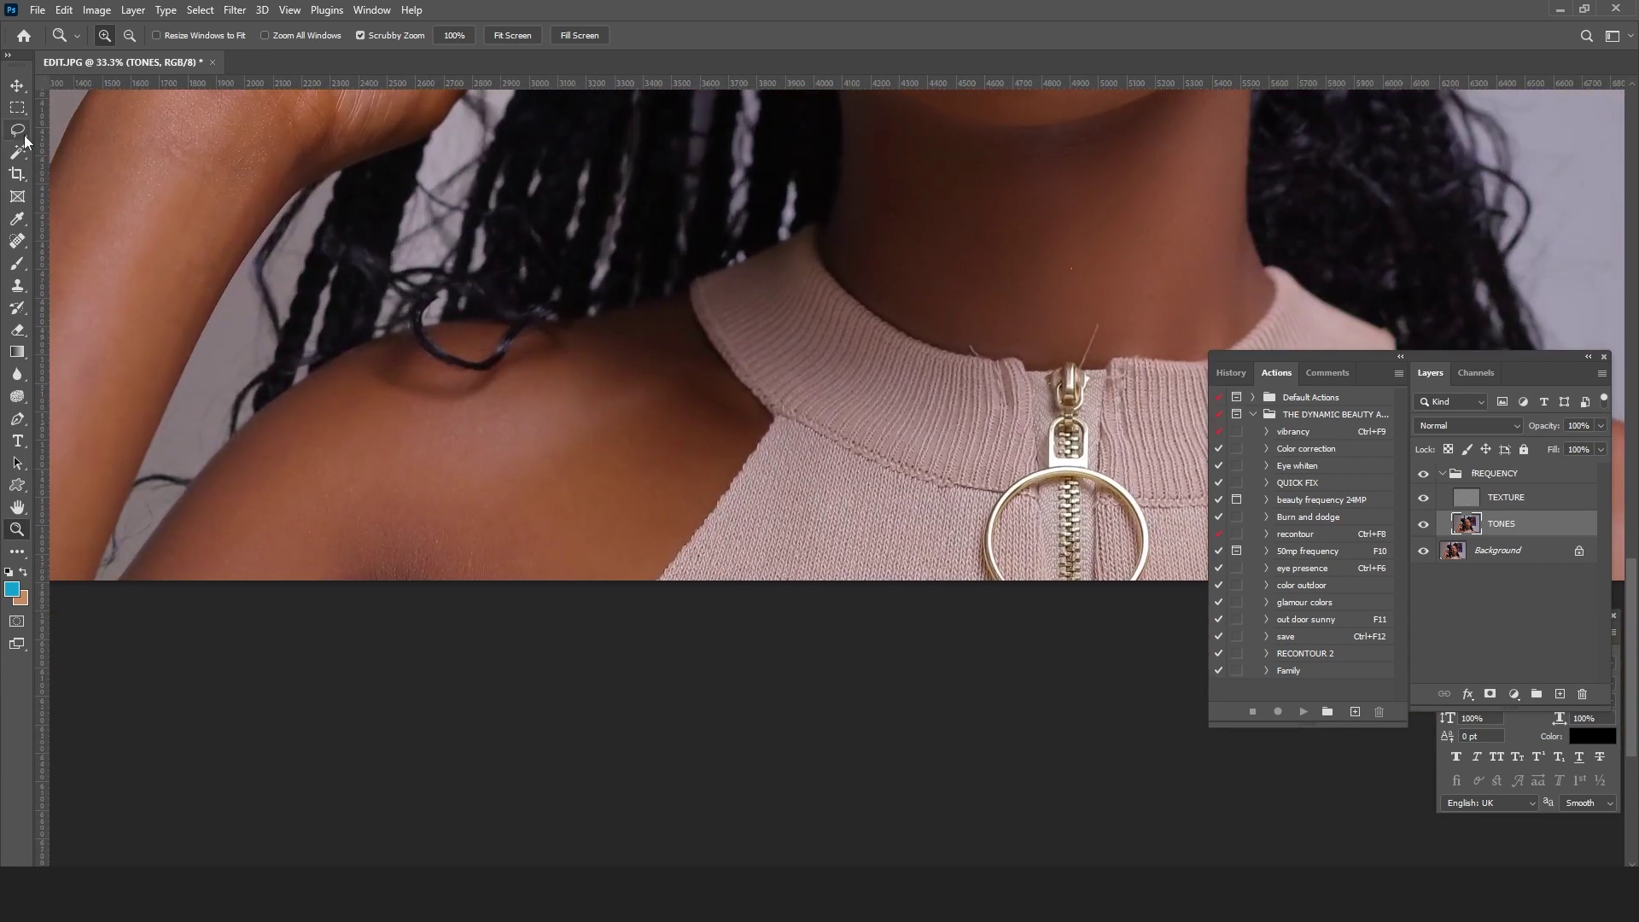
mouse_move(676, 310)
left_mouse_down()
mouse_move(730, 392)
mouse_move(733, 432)
mouse_move(680, 521)
mouse_move(599, 600)
mouse_move(420, 643)
mouse_move(214, 622)
mouse_move(174, 535)
mouse_move(221, 468)
mouse_move(362, 365)
mouse_move(474, 379)
mouse_move(536, 371)
mouse_move(584, 334)
mouse_move(664, 326)
mouse_move(609, 282)
mouse_move(651, 421)
left_mouse_up()
left_click(801, 335)
key("ctrl+d")
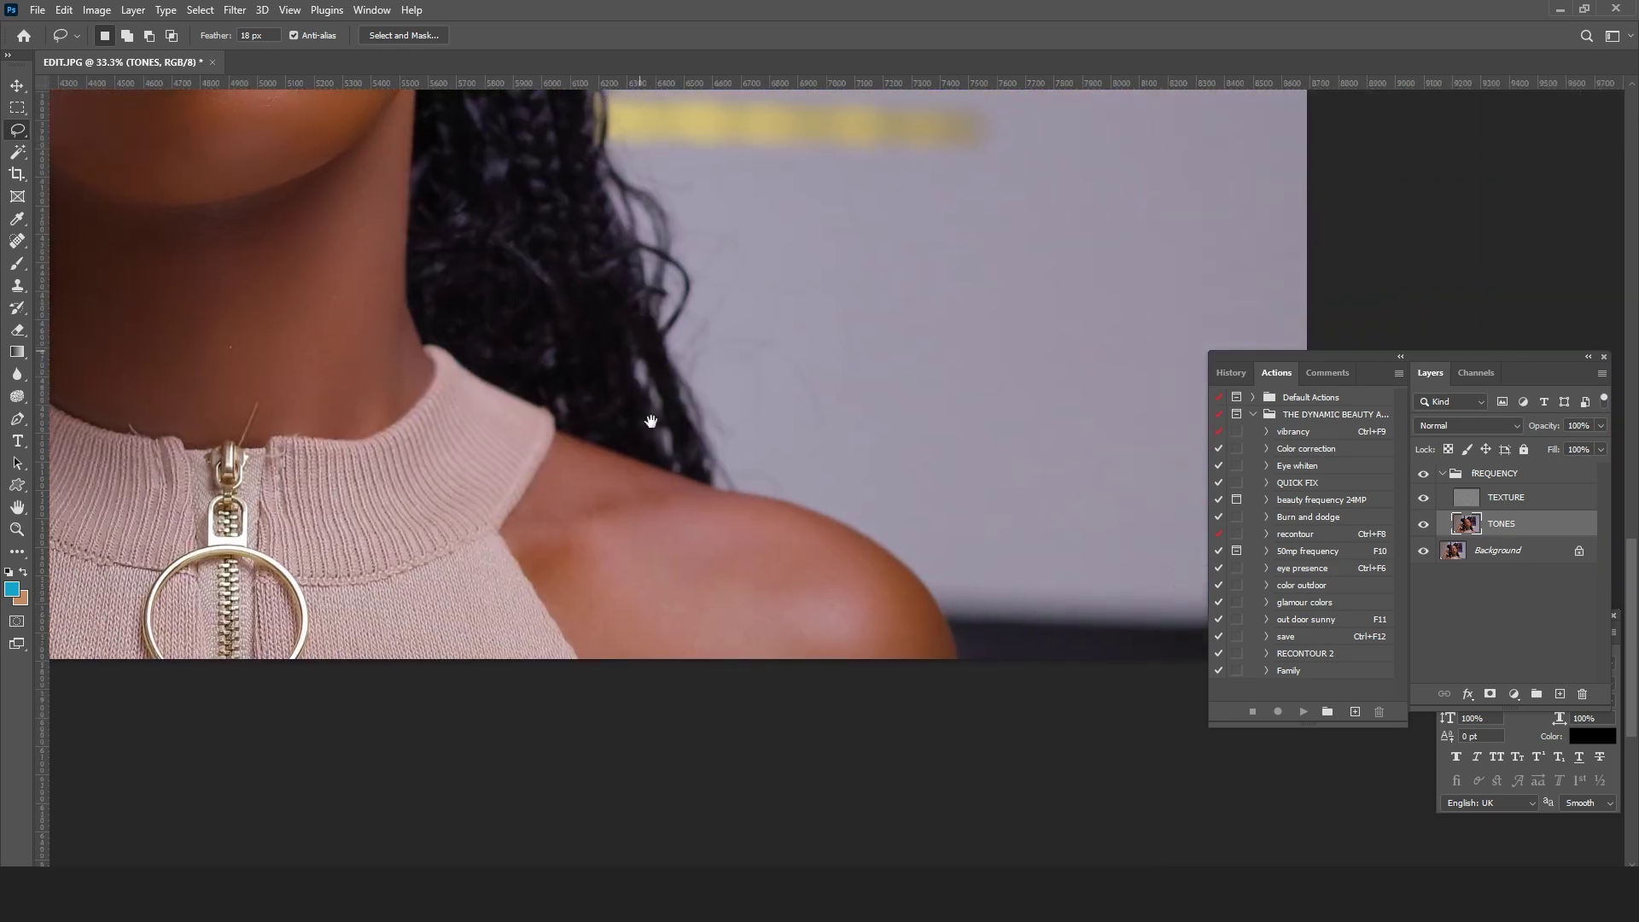
Step: Lasso the opposite bare shoulder beside the knitted top and clear the selection
mouse_move(647, 687)
left_mouse_down()
mouse_move(840, 745)
mouse_move(920, 688)
left_mouse_up()
left_click_drag(587, 463, 587, 464)
key("ctrl+d")
Step: Lasso the raised forearm up to the wrist, and the dark patch on the wrist, clearing the selection
left_click_drag(402, 398, 914, 527)
left_click_drag(737, 569, 1094, 523)
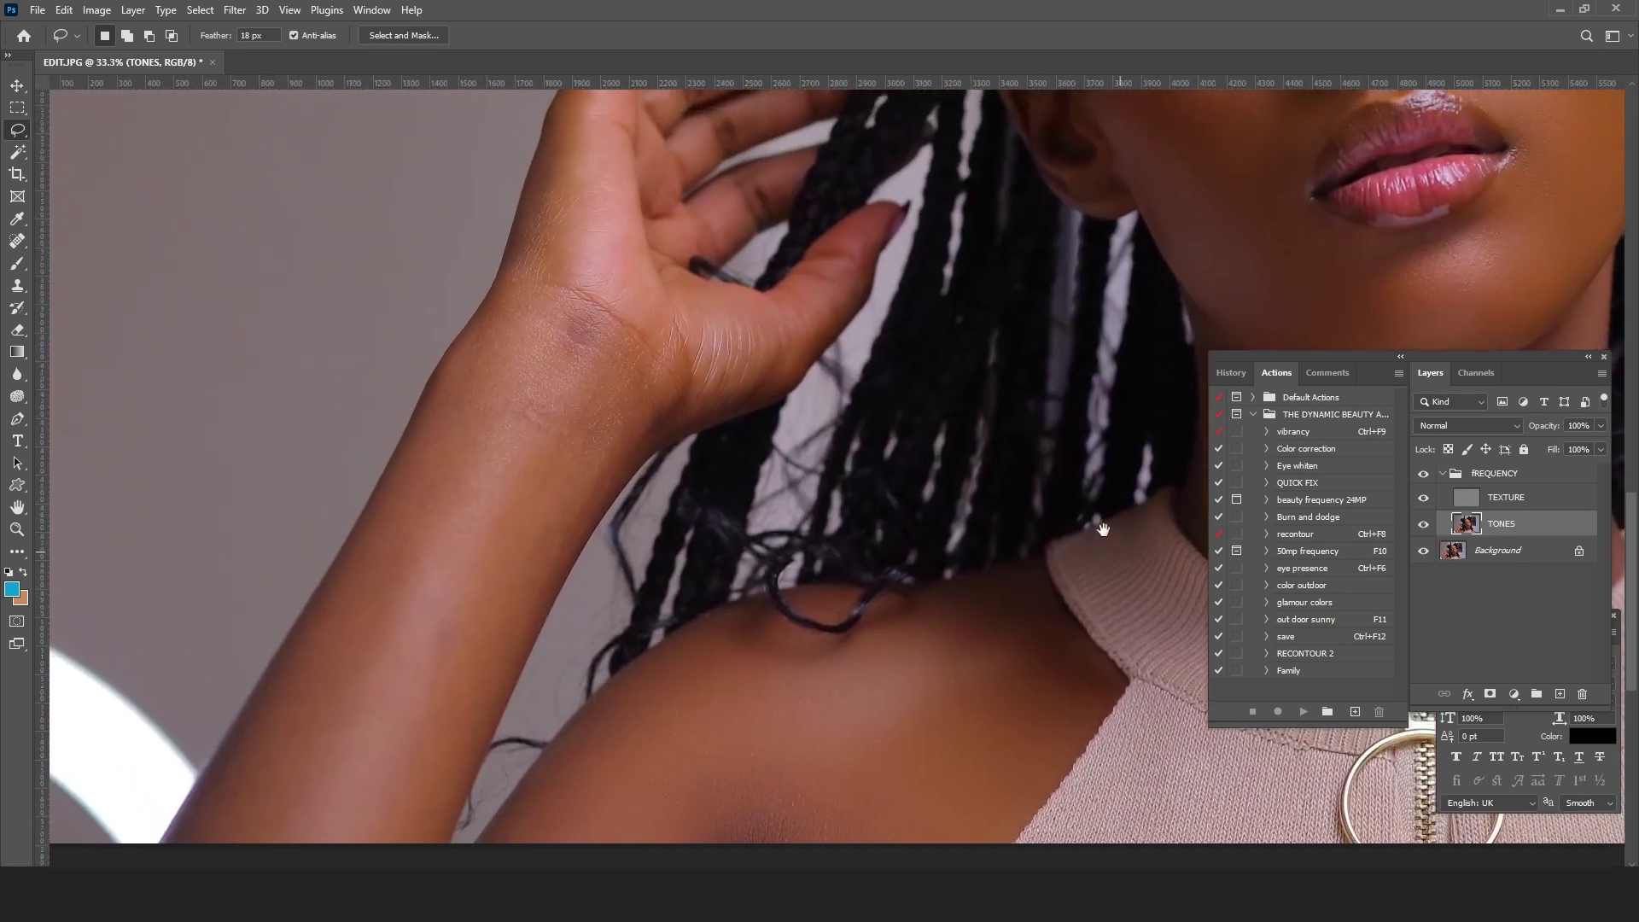
left_click_drag(652, 341, 640, 445)
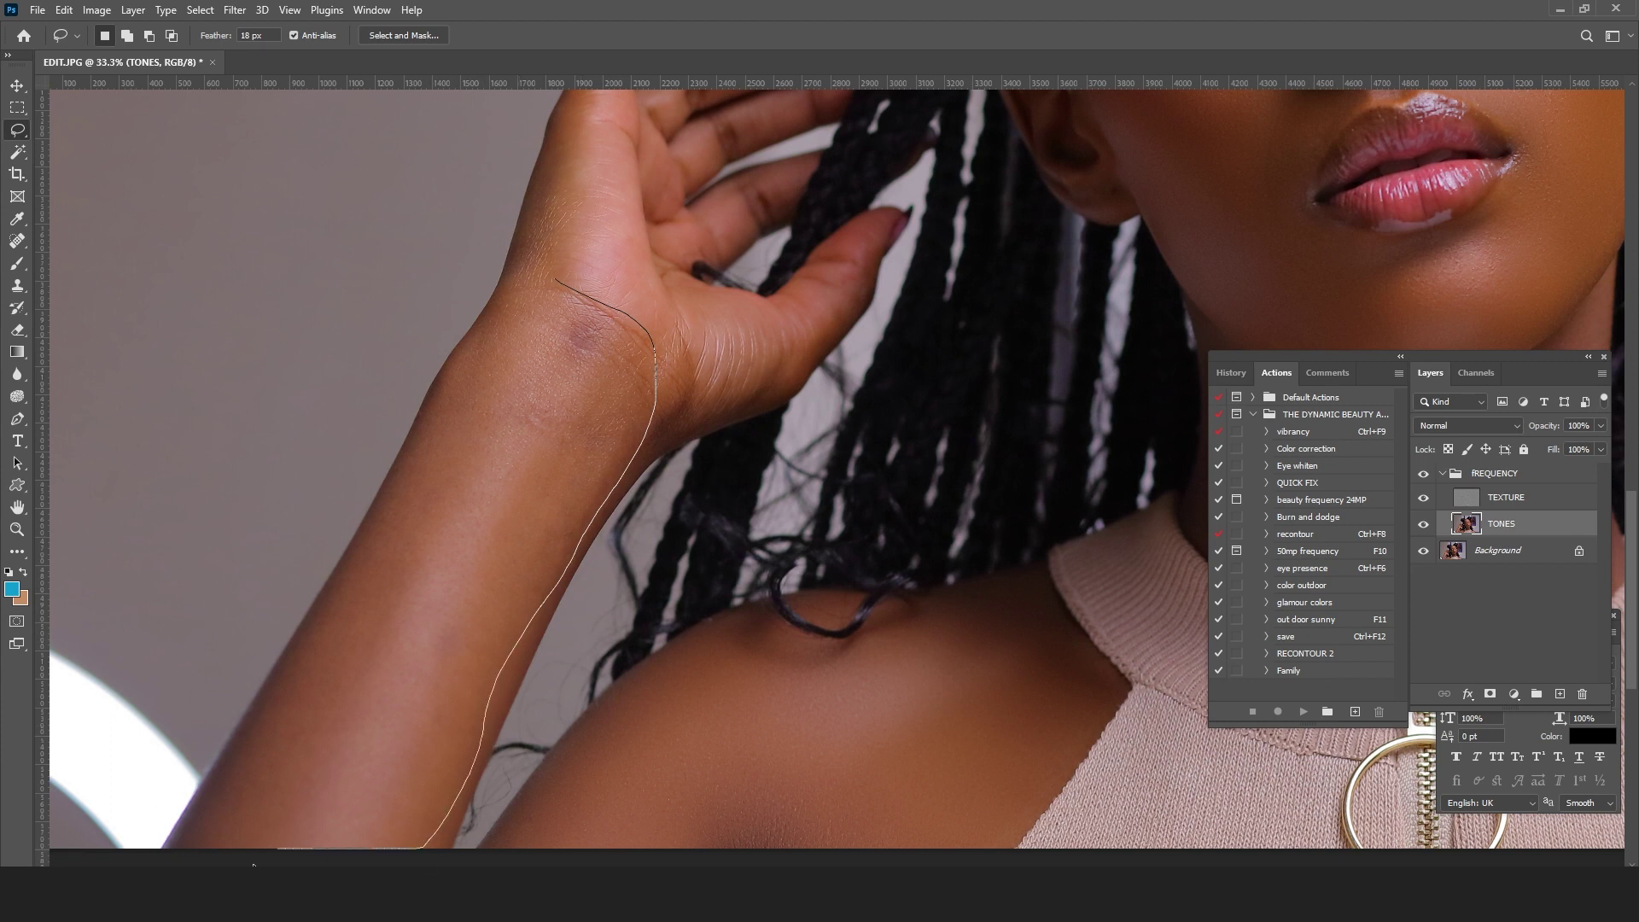
left_click_drag(496, 358, 547, 154)
left_click_drag(610, 341, 609, 340)
left_click(679, 274)
Step: Lasso the small shadowed skin area between the nose and the upper lip
left_click_drag(961, 323, 444, 536)
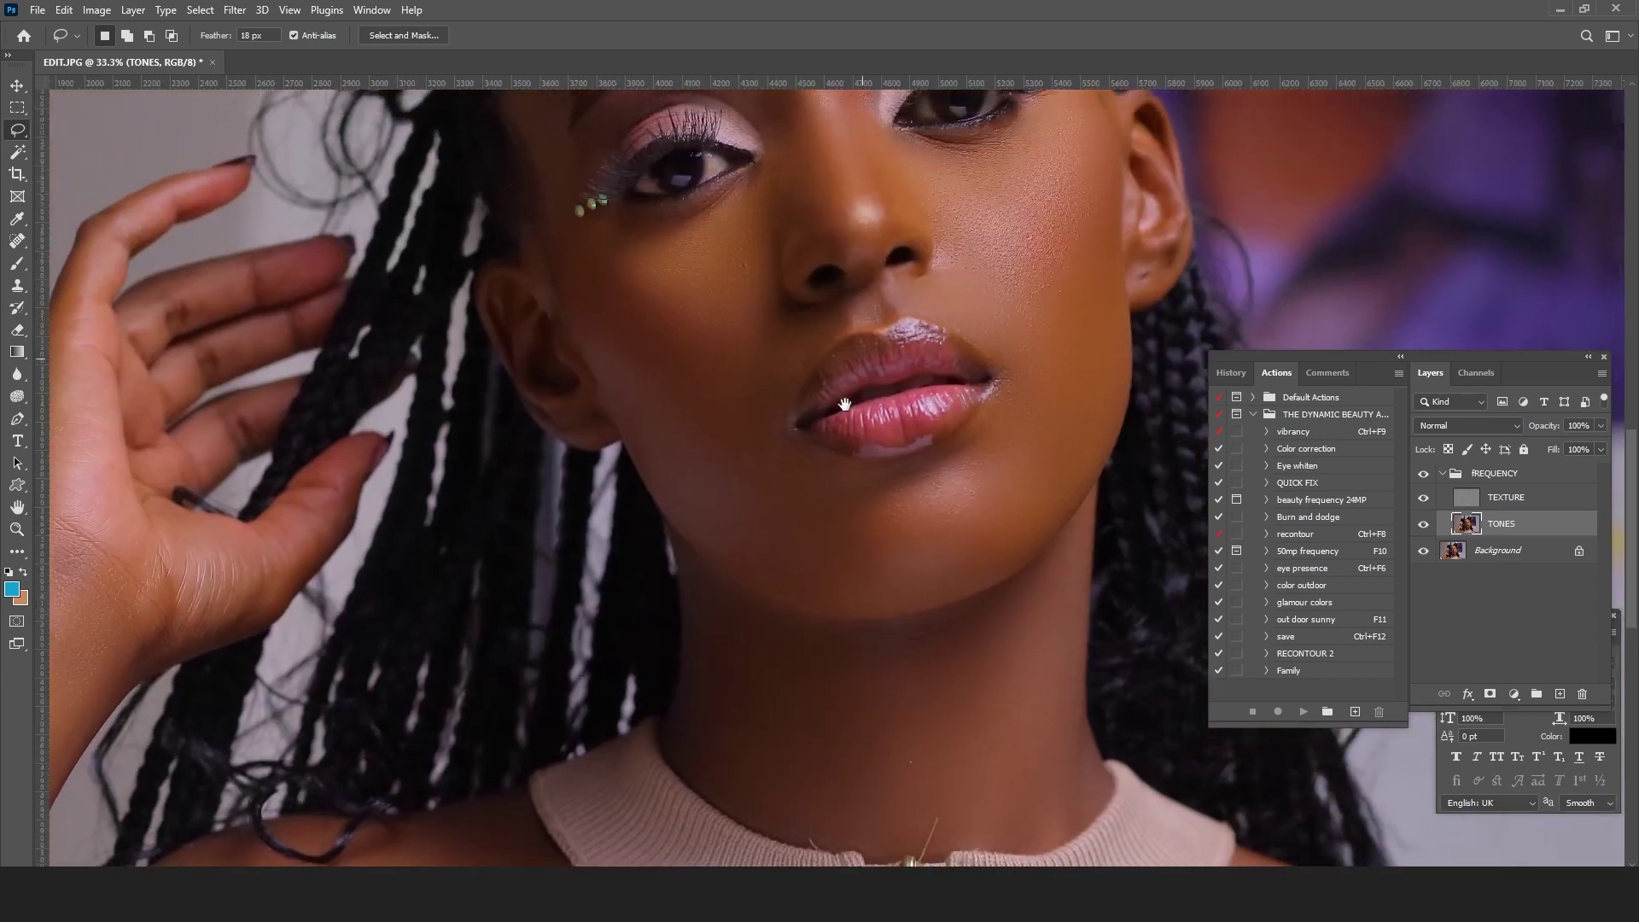
left_click_drag(997, 209, 944, 357)
left_click_drag(756, 498, 802, 458)
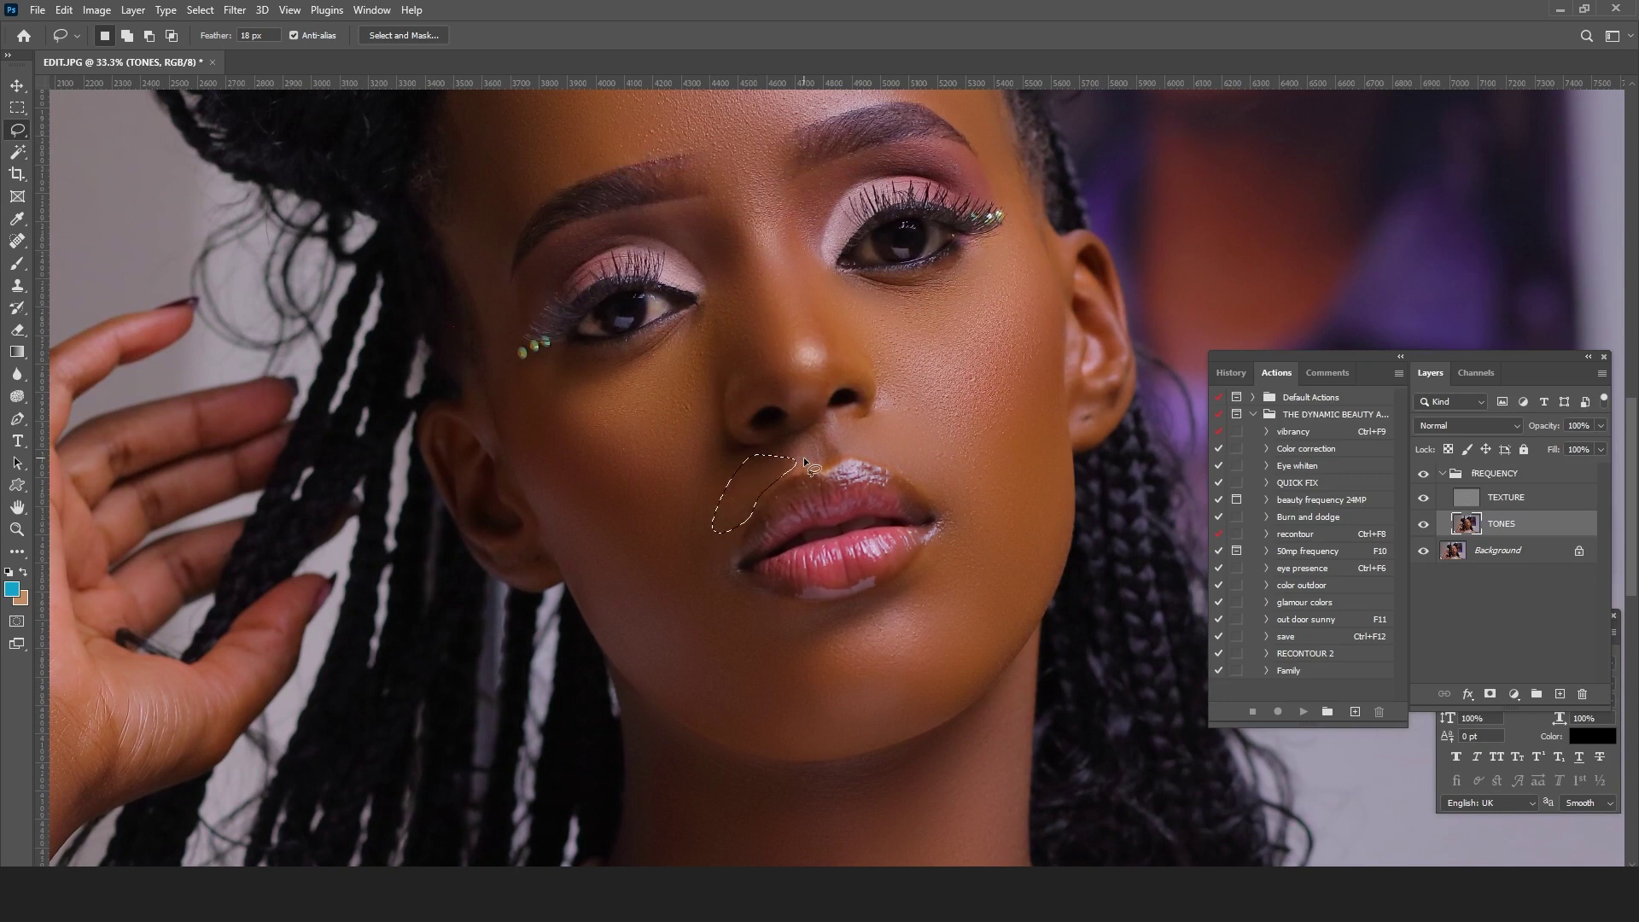
Step: Lasso the strip between the brighter-side eyebrow and eyelid and smooth it with a weaker Gaussian Blur
mouse_move(852, 137)
left_mouse_down()
mouse_move(706, 525)
mouse_move(845, 442)
mouse_move(758, 442)
left_mouse_up()
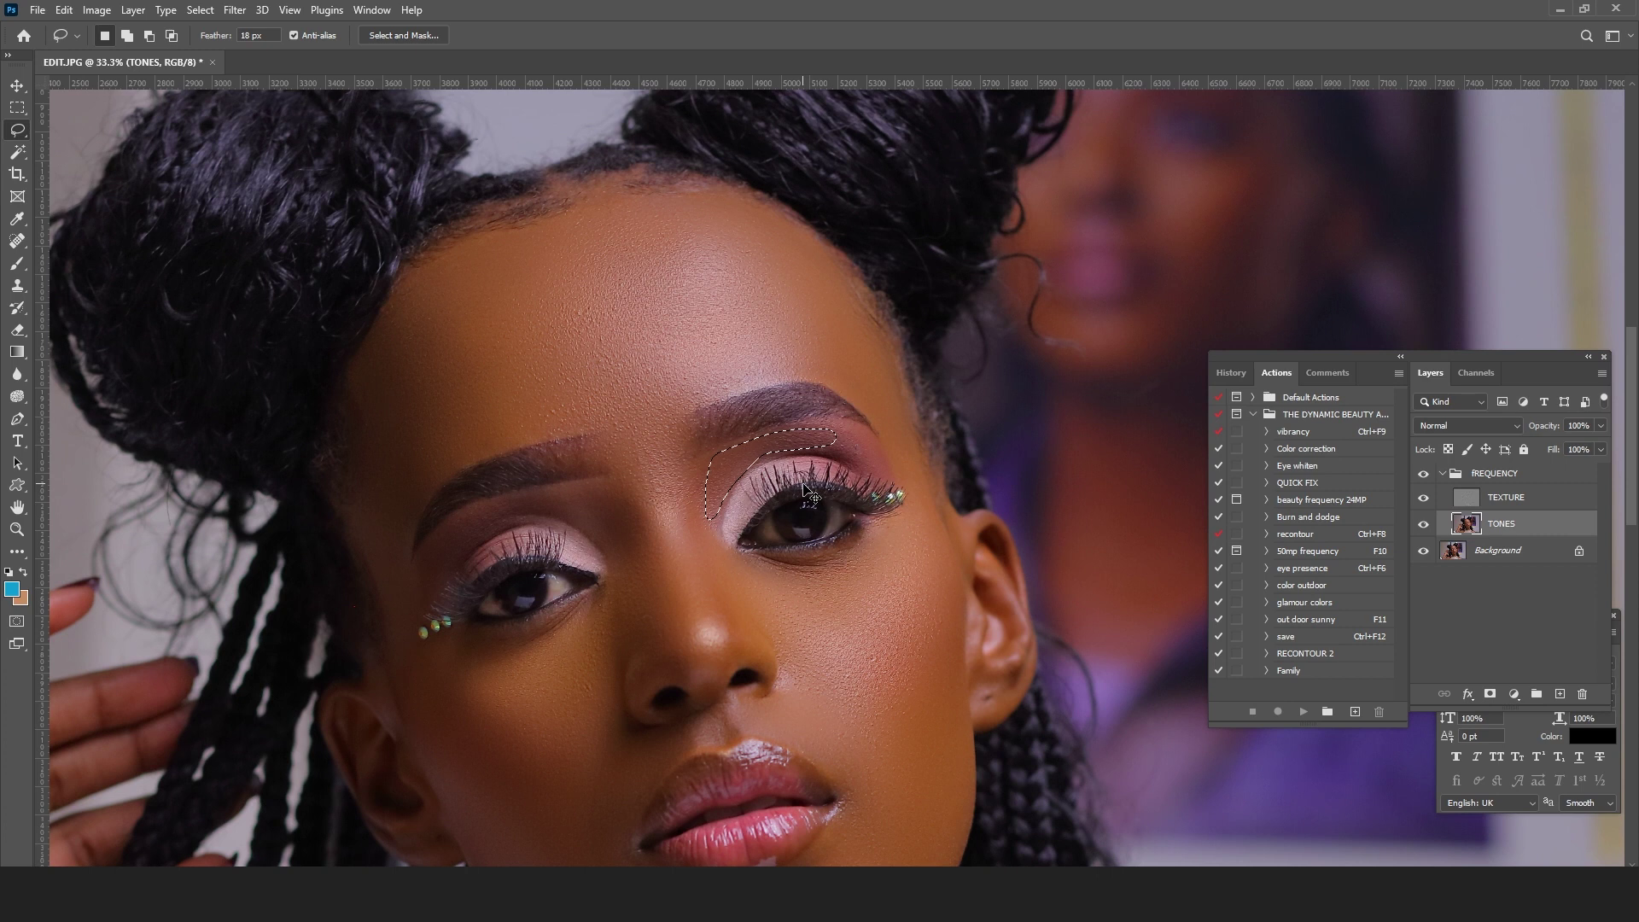
left_click(229, 12)
mouse_move(285, 231)
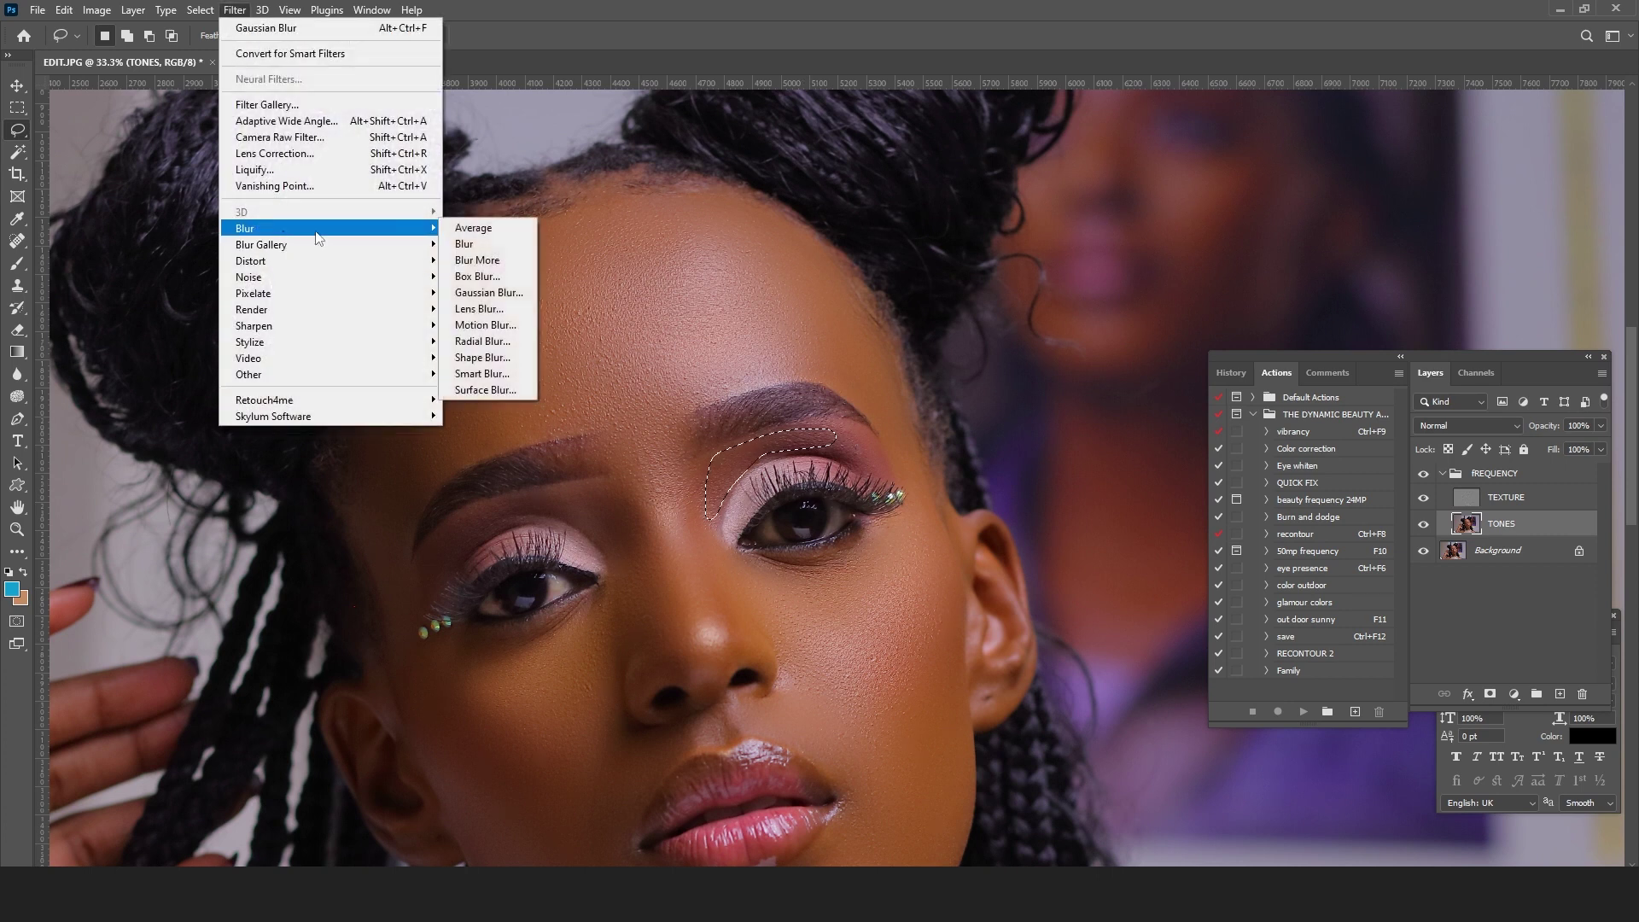
left_click(472, 293)
left_click_drag(1319, 553, 1288, 557)
left_click(1441, 323)
key("ctrl+d")
key("l")
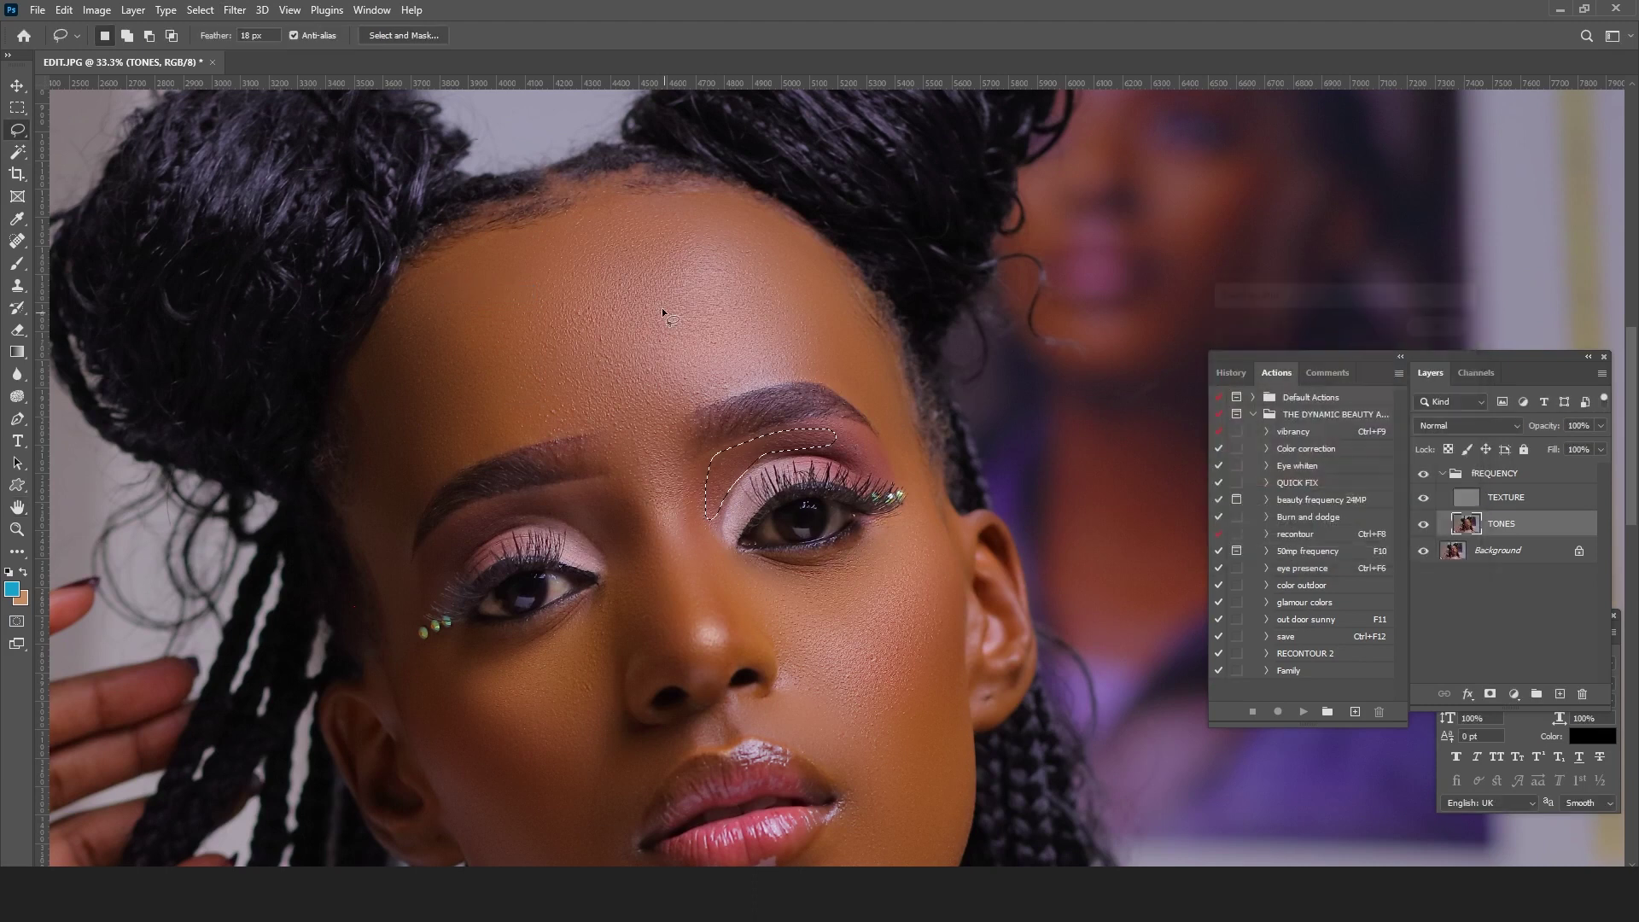
Step: Clear the selection above the eyelid and examine the smoothed skin tones across the whole portrait
left_click_drag(512, 471, 512, 338)
left_click(888, 475, "alt")
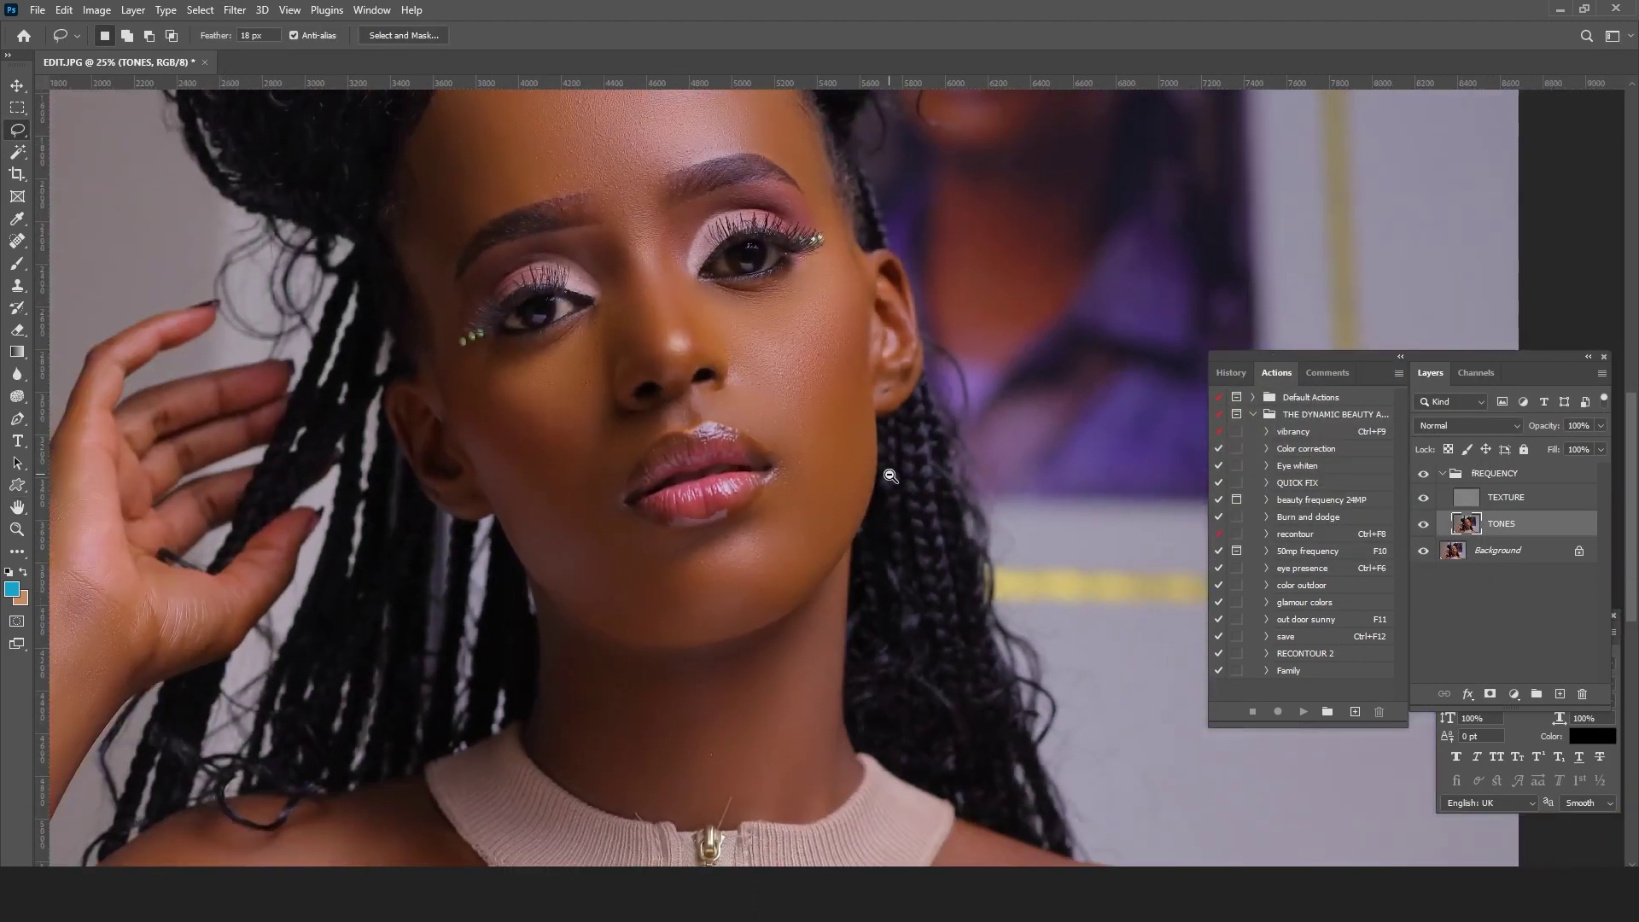
left_click(888, 476, "alt")
left_click(826, 521, "alt")
left_click_drag(979, 461, 1012, 436)
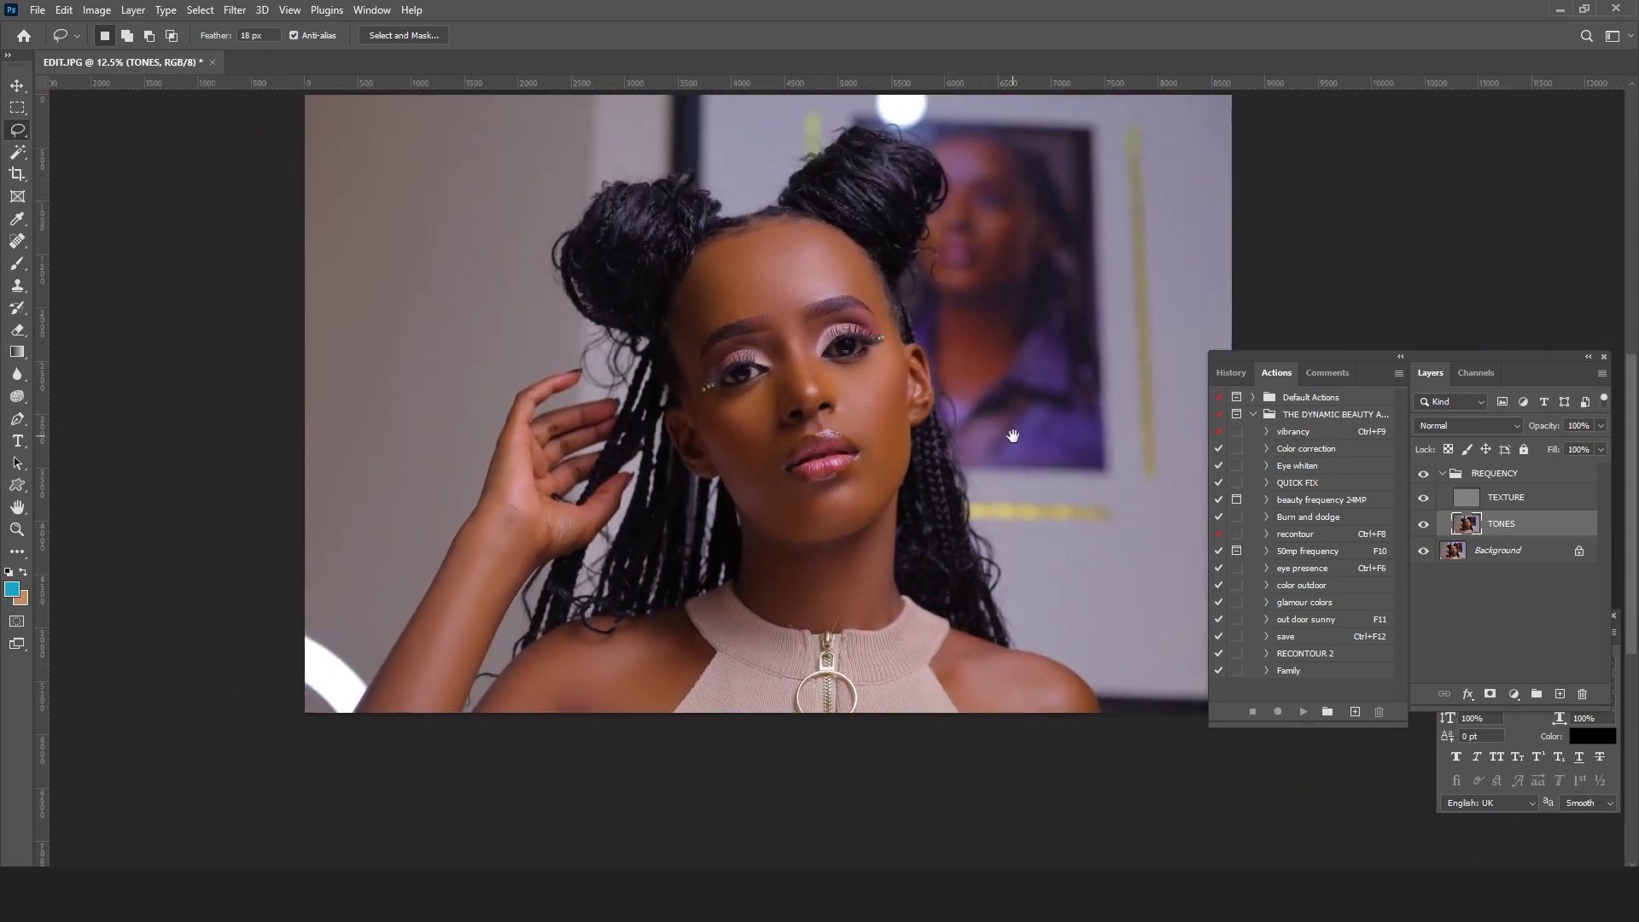
key("z")
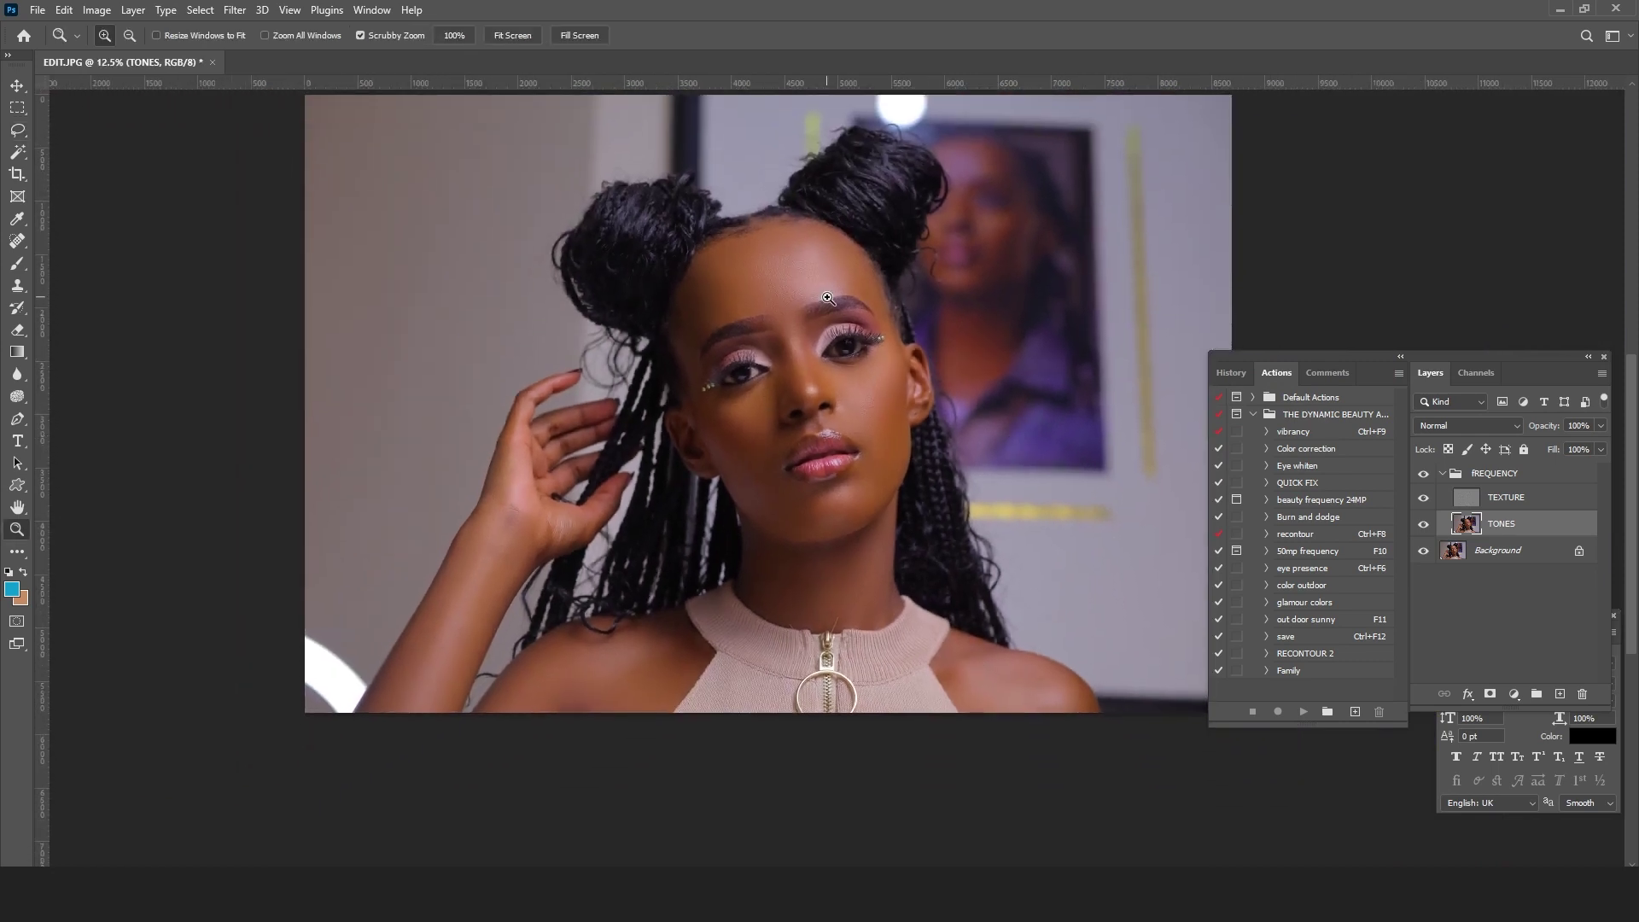
left_click(830, 309)
left_click_drag(982, 447, 949, 429)
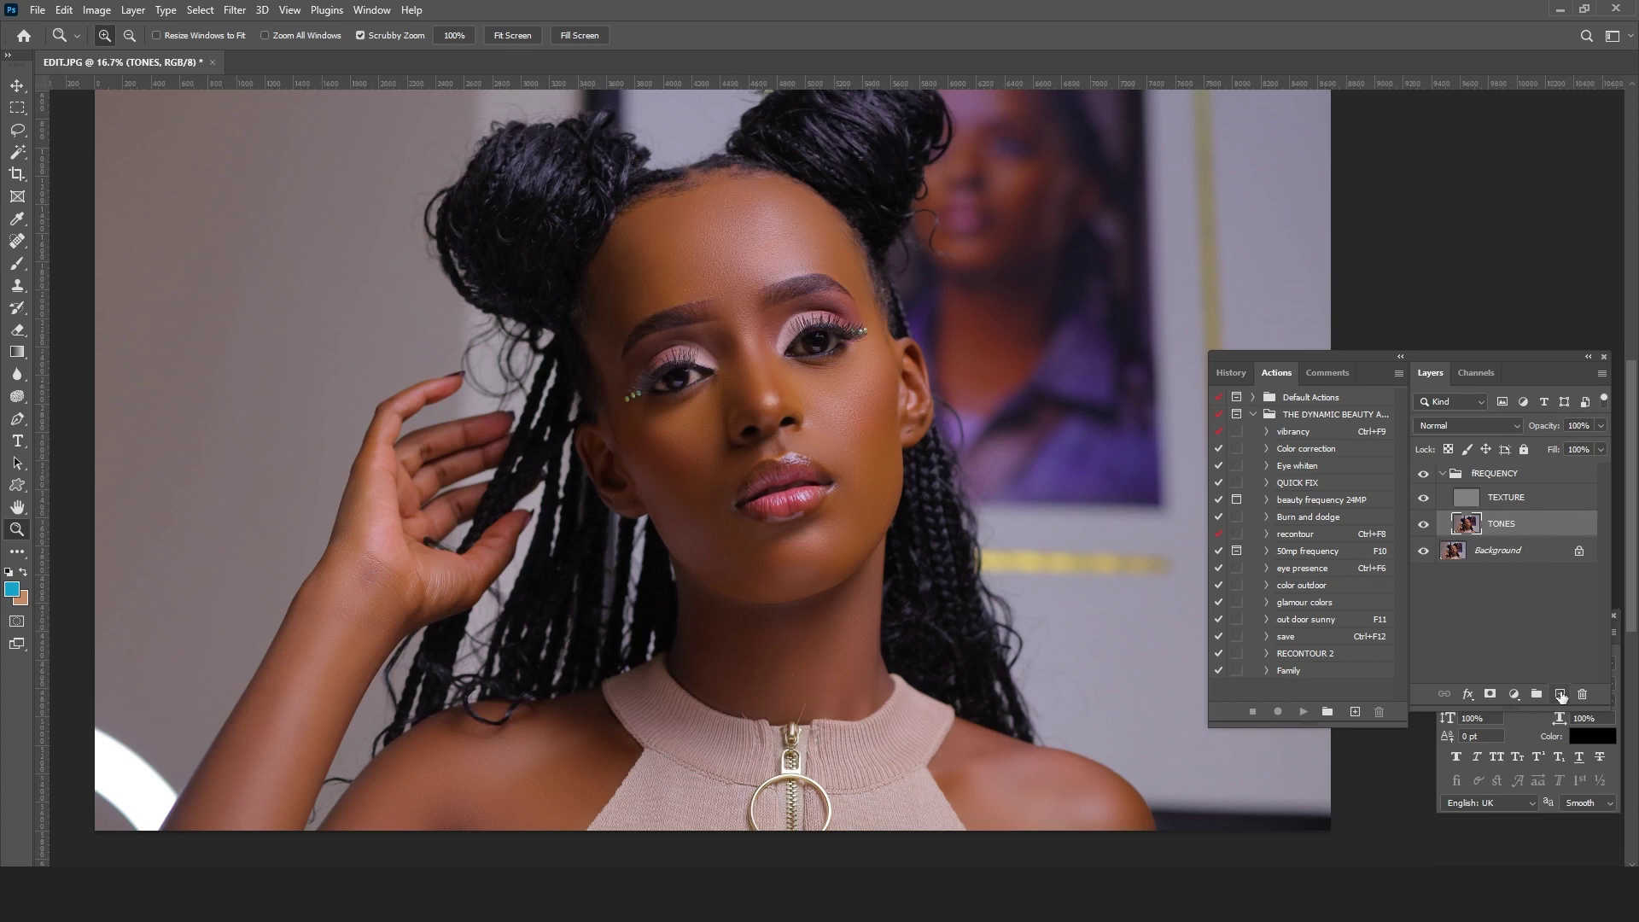
Step: Add a new layer above TONES in the frequency separation group and name it "boltching"
left_click(1560, 694)
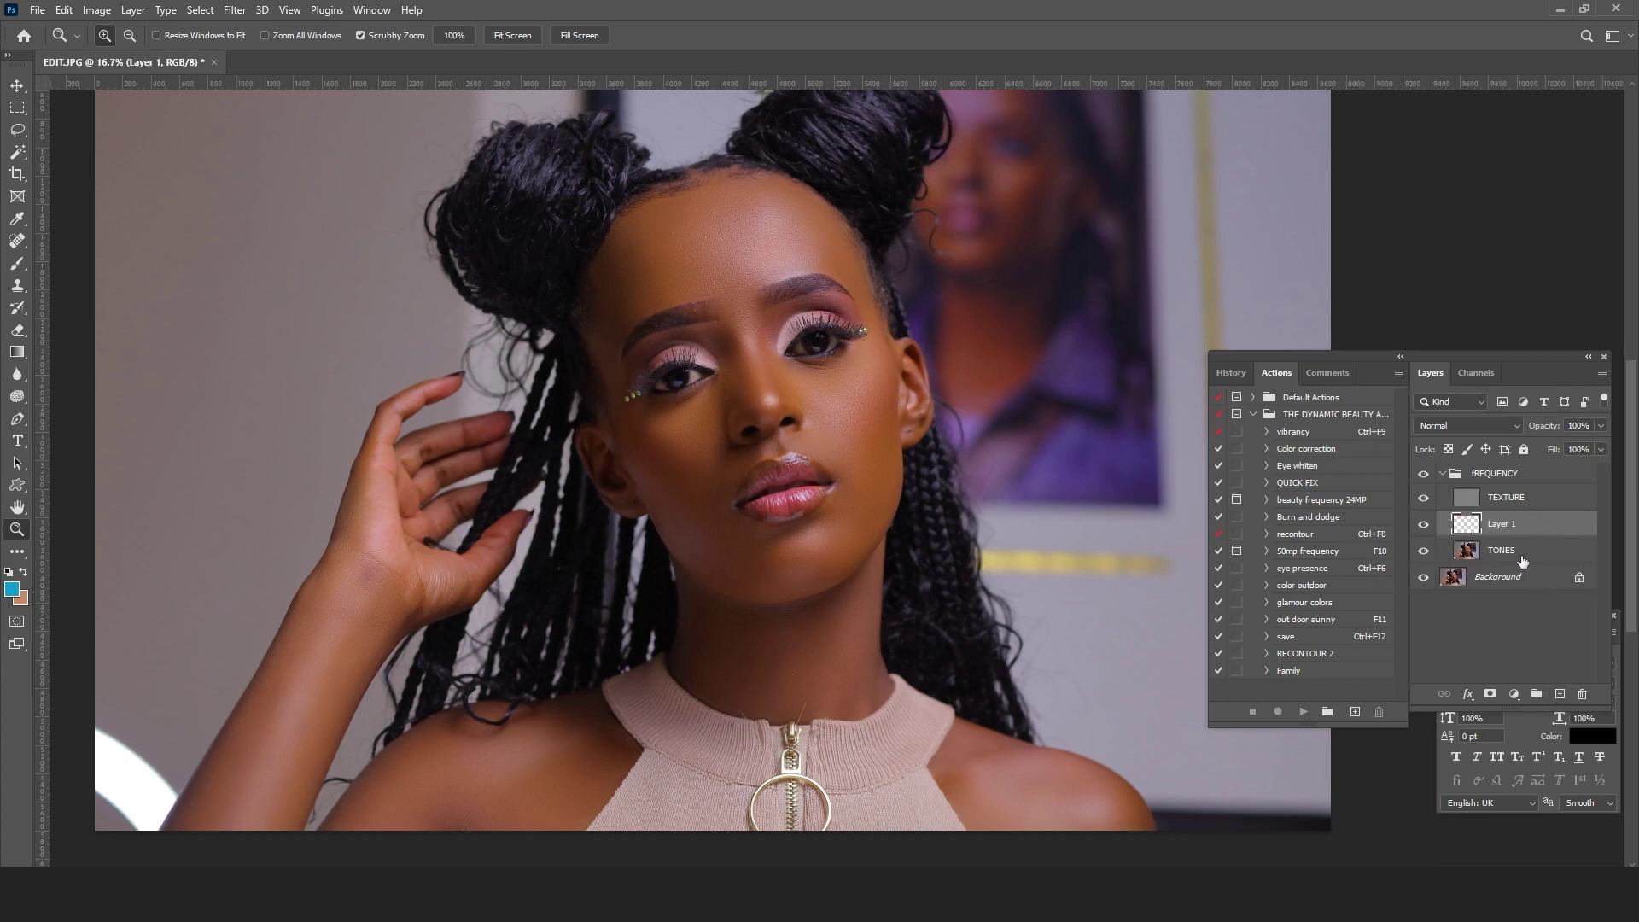
double_click(1498, 523)
key("Return")
Step: Choose the Brush tool and set its blending mode to Normal and its flow to 3%
left_click(17, 265)
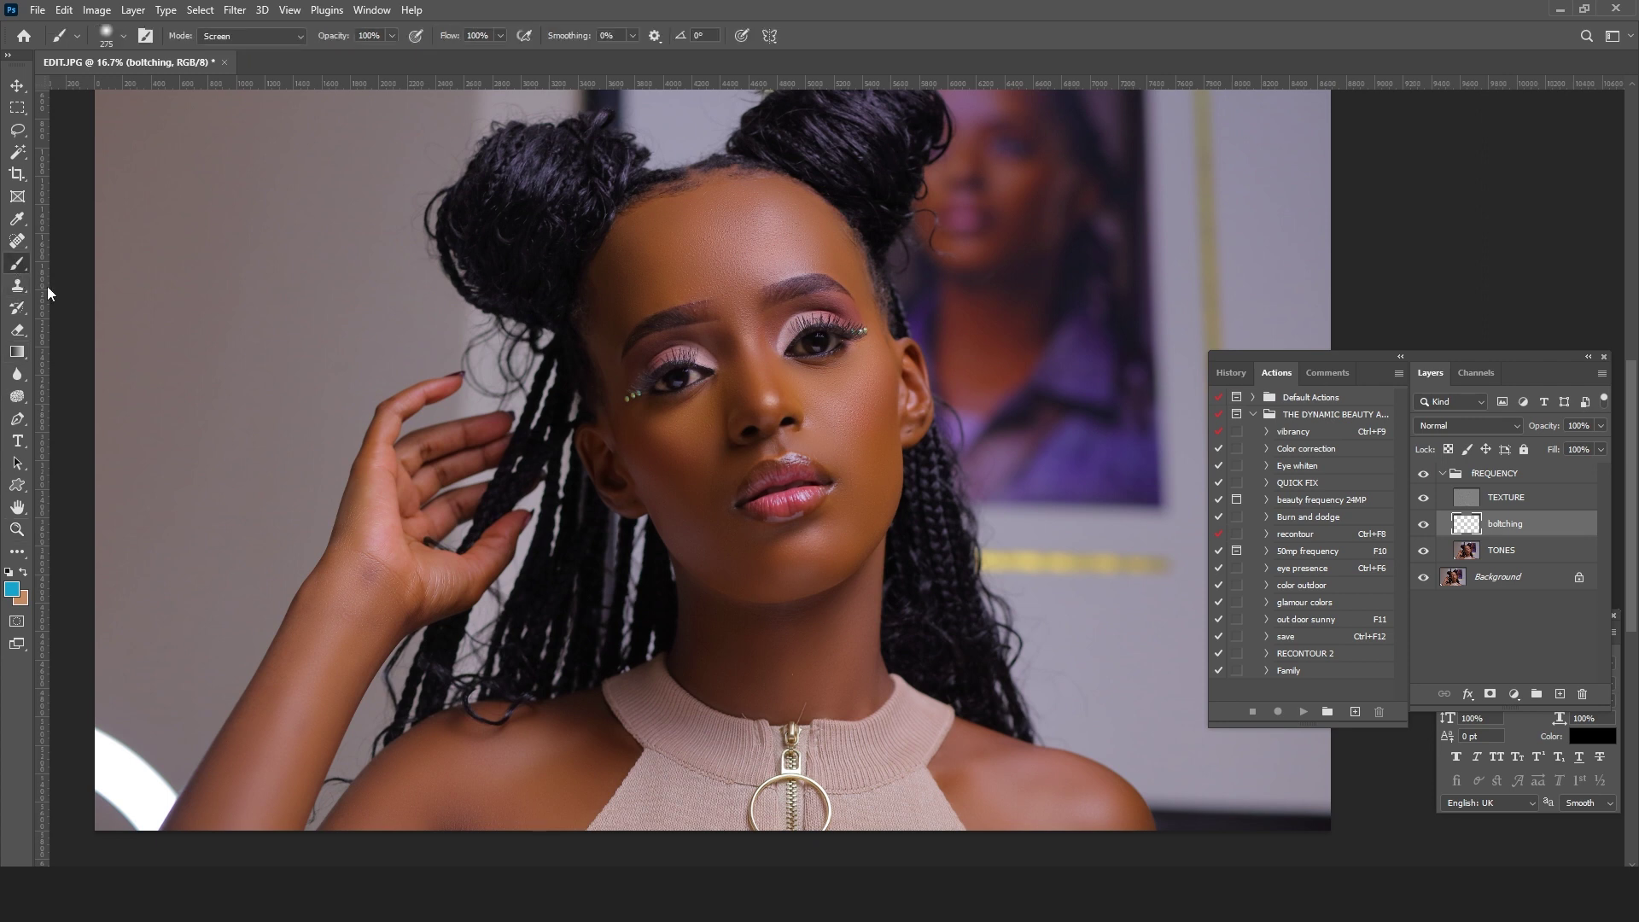
left_click(301, 38)
left_click(221, 53)
Step: Set the soft round brush to 432 px with 0% hardness for painting the neck
left_click(17, 529)
left_click(869, 611)
left_click(868, 619)
left_click_drag(867, 696, 791, 549)
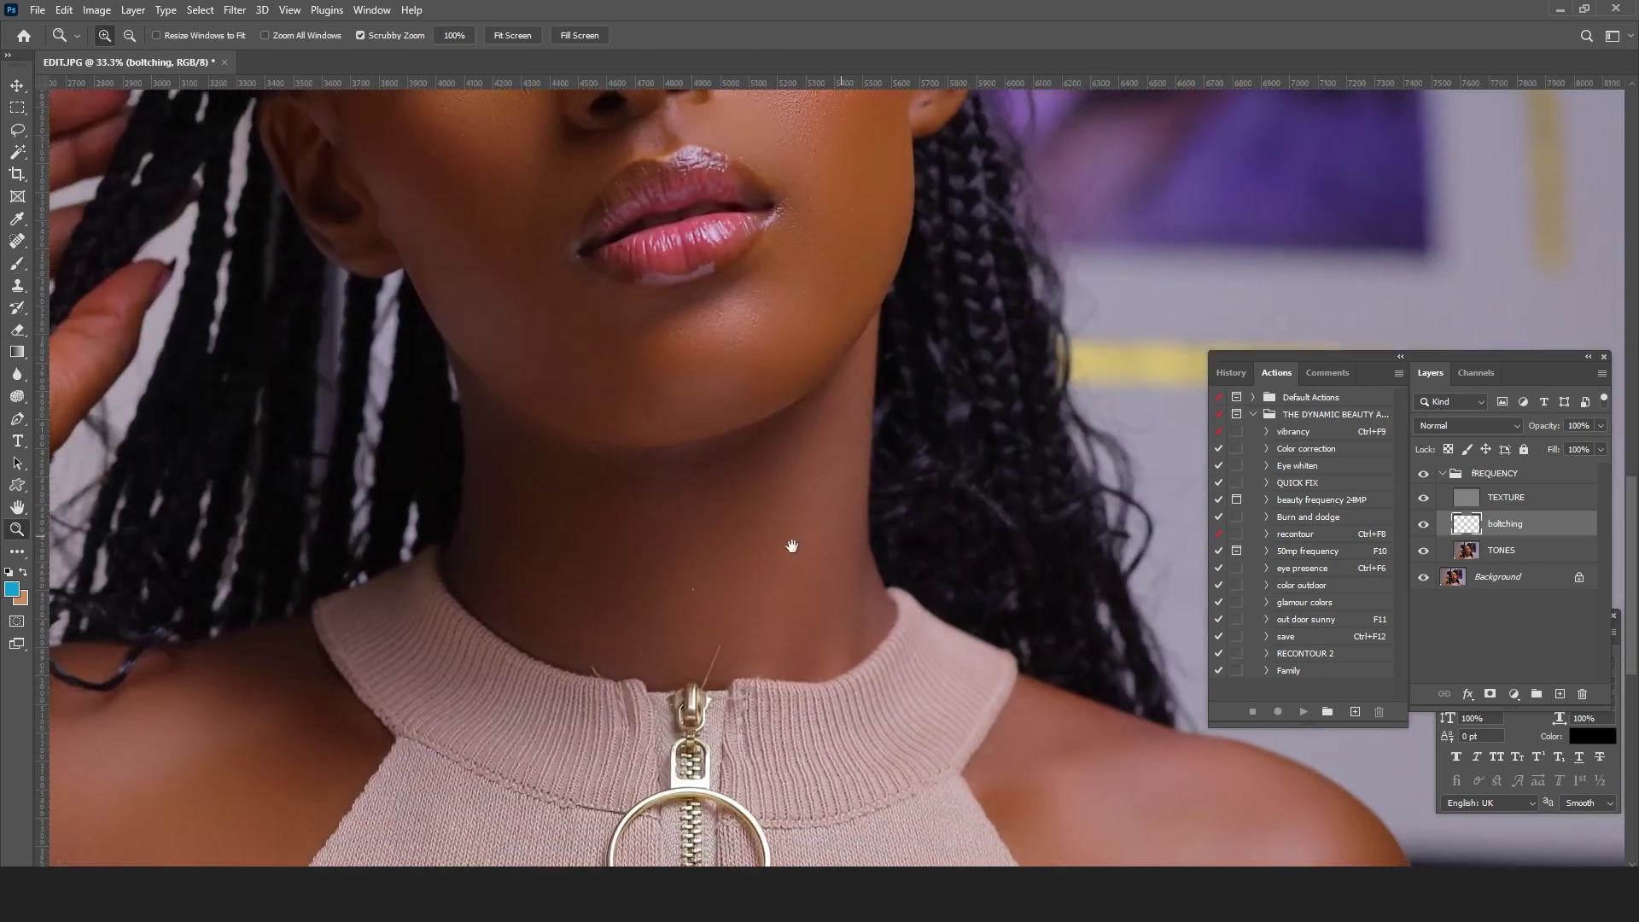
left_click(17, 263)
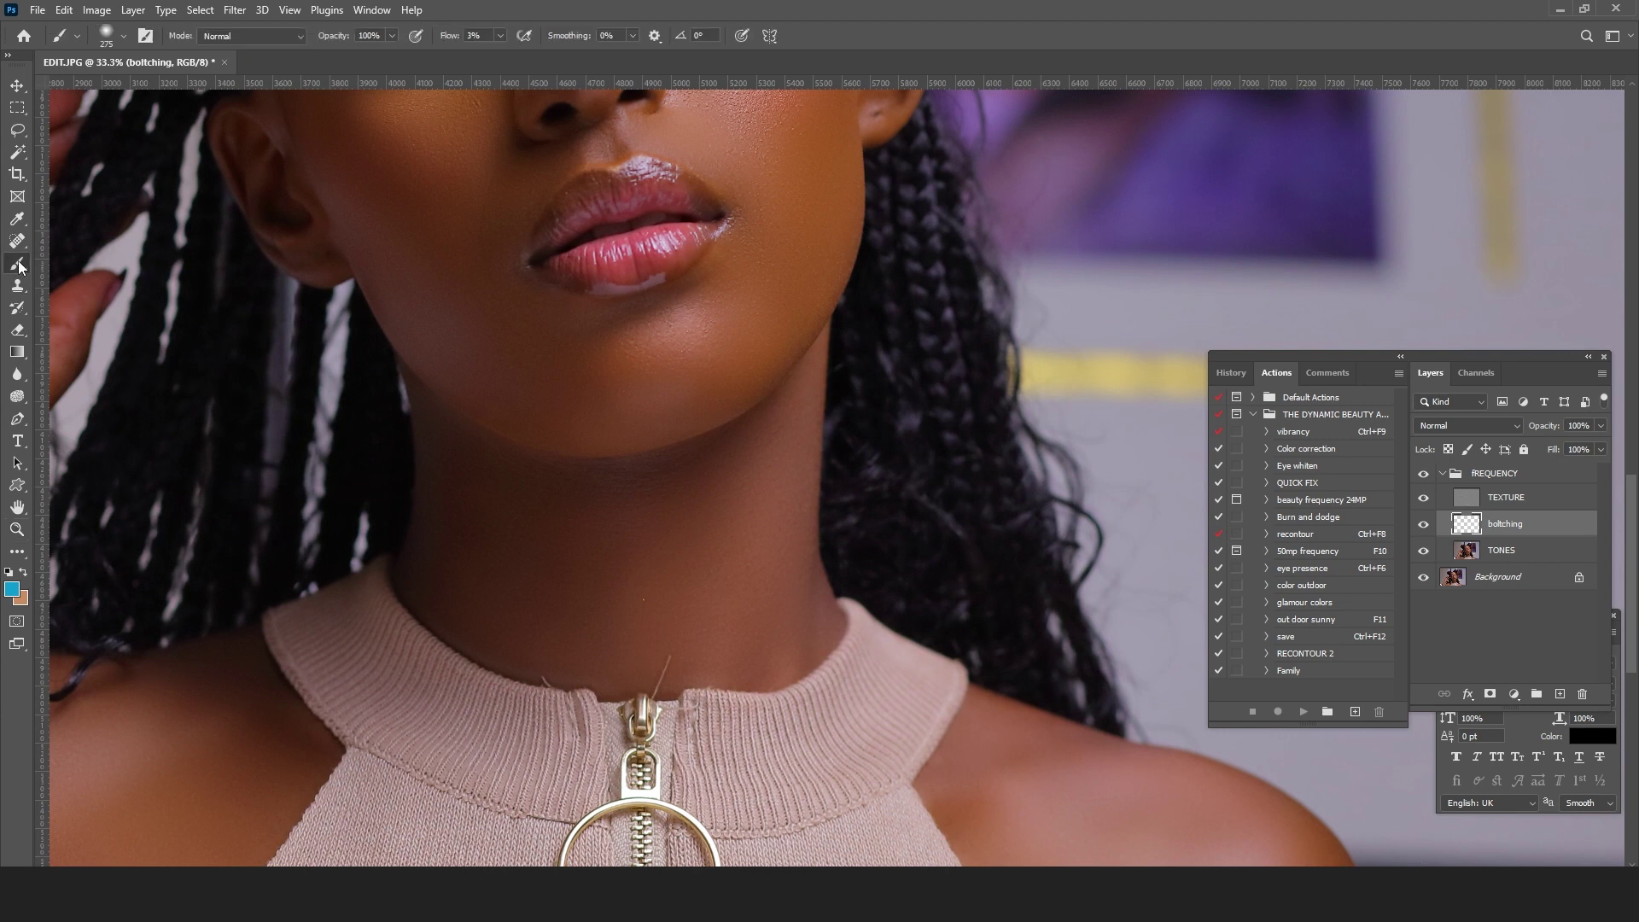
right_click(794, 361)
left_click_drag(894, 437, 881, 439)
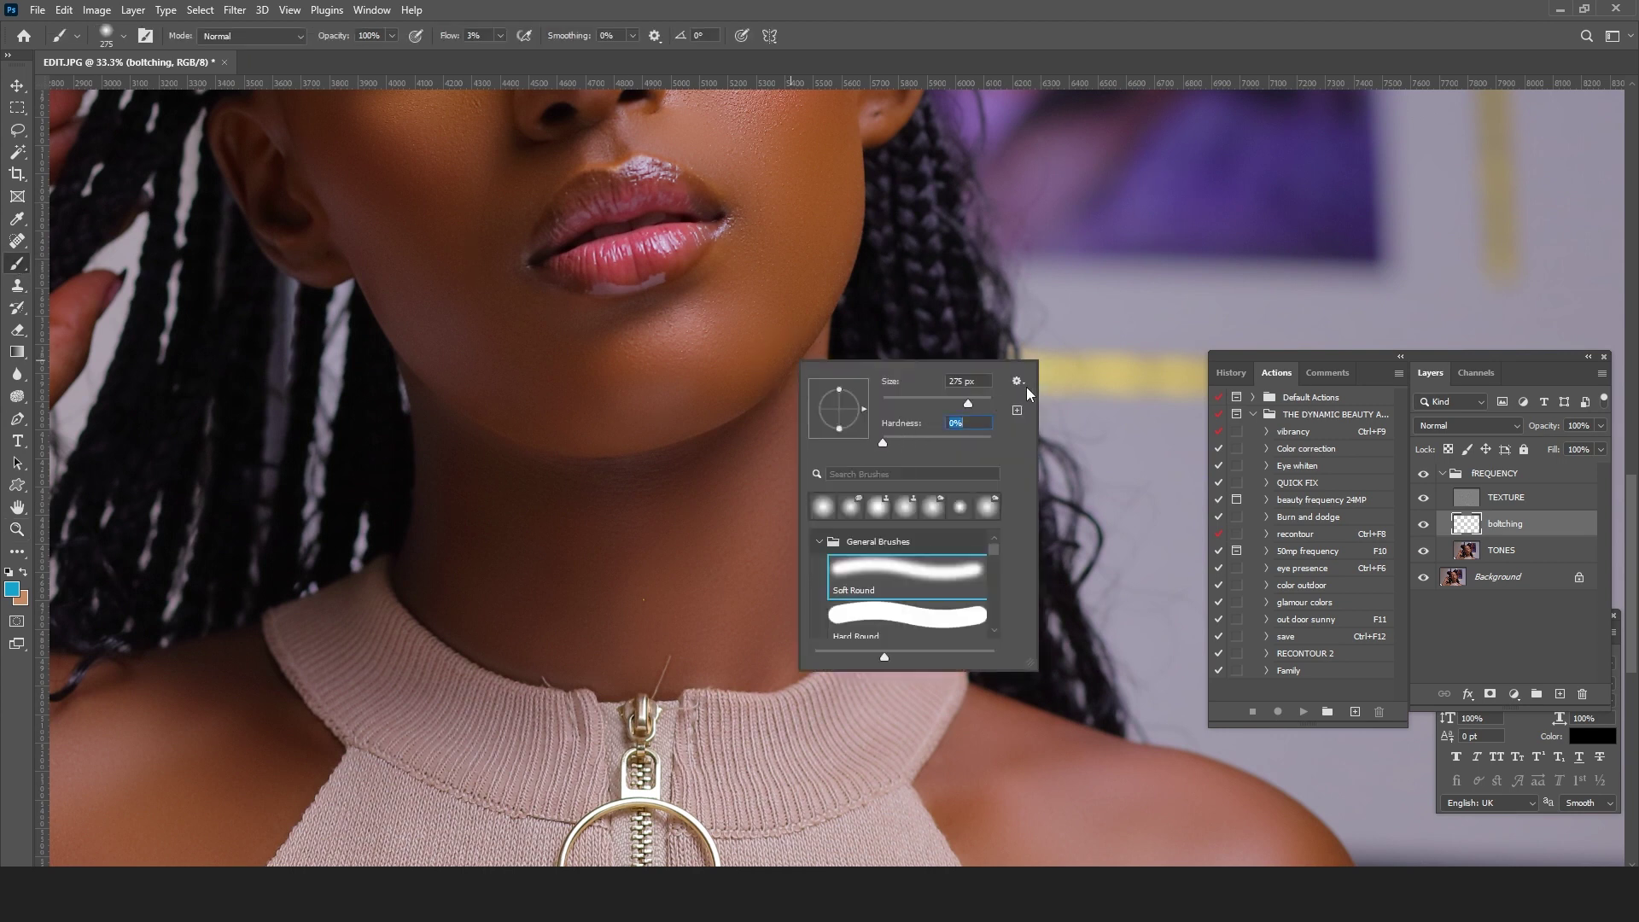
left_click(973, 399)
left_click(976, 401)
Step: Sample the warm skin tone of the brighter cheek and paint it over the uneven patches on the neck
left_click(803, 198, "alt")
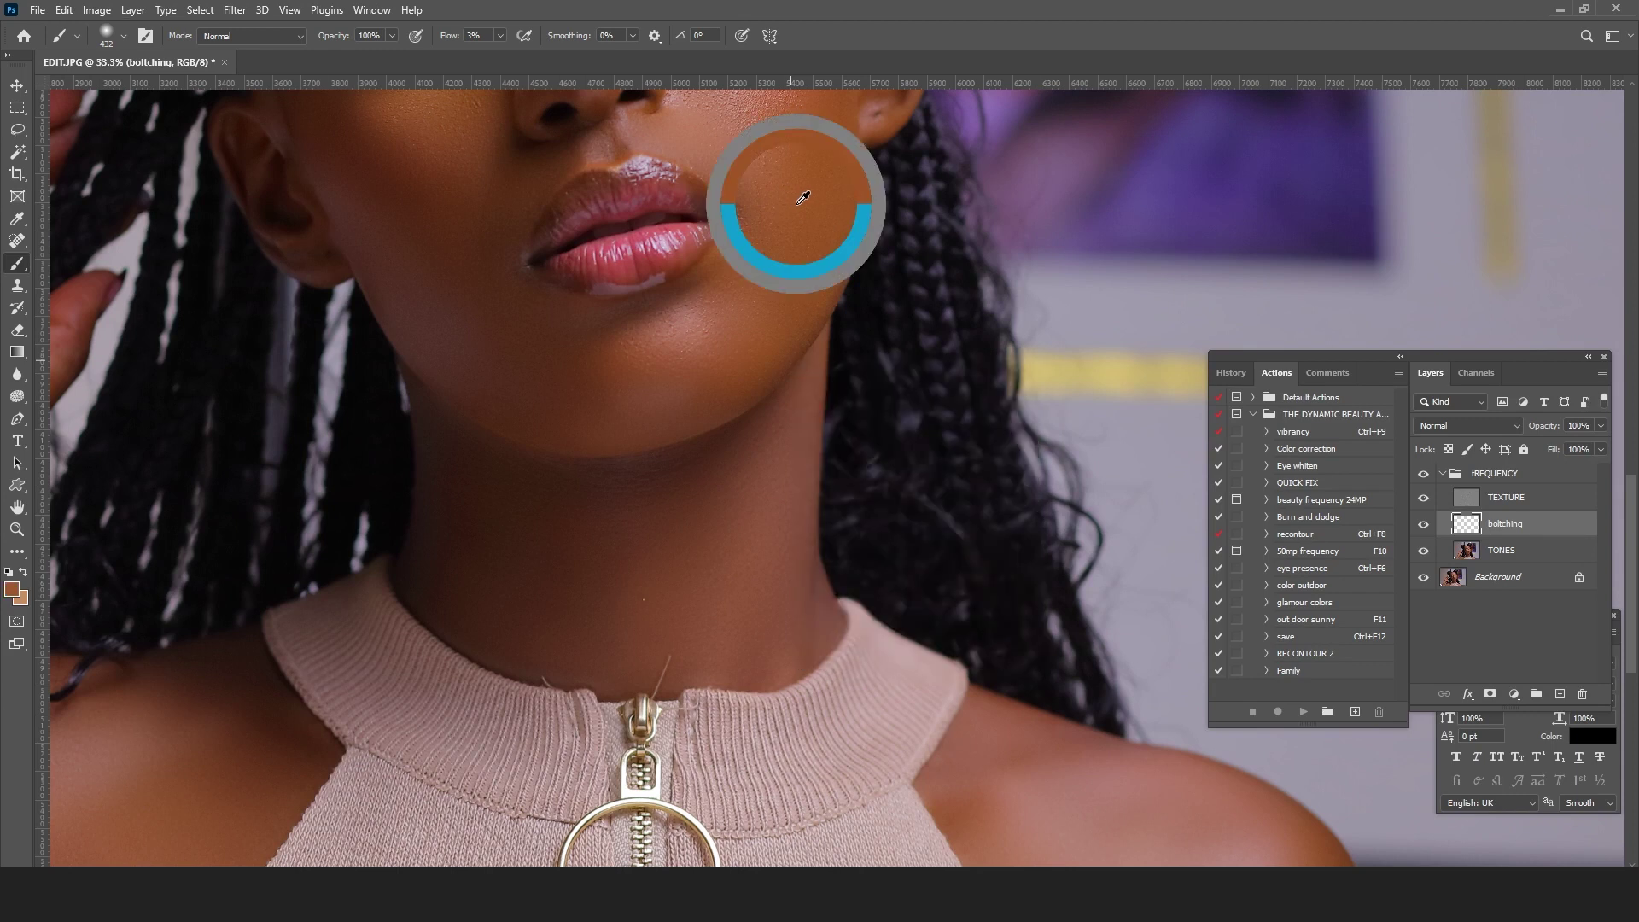
mouse_move(700, 533)
left_mouse_down()
mouse_move(747, 476)
mouse_move(743, 649)
mouse_move(773, 475)
mouse_move(754, 535)
mouse_move(761, 490)
mouse_move(579, 526)
mouse_move(786, 423)
mouse_move(723, 465)
mouse_move(587, 496)
mouse_move(753, 430)
mouse_move(586, 495)
mouse_move(758, 481)
mouse_move(738, 544)
mouse_move(558, 571)
mouse_move(759, 519)
mouse_move(596, 610)
mouse_move(756, 627)
mouse_move(566, 637)
mouse_move(767, 658)
mouse_move(841, 620)
mouse_move(719, 630)
mouse_move(687, 504)
mouse_move(834, 386)
mouse_move(752, 455)
mouse_move(608, 487)
mouse_move(757, 398)
mouse_move(744, 449)
mouse_move(599, 505)
mouse_move(768, 500)
mouse_move(793, 648)
mouse_move(800, 609)
mouse_move(747, 655)
mouse_move(627, 594)
mouse_move(816, 466)
mouse_move(822, 390)
mouse_move(771, 431)
mouse_move(853, 262)
mouse_move(777, 494)
mouse_move(750, 510)
mouse_move(720, 462)
mouse_move(579, 513)
mouse_move(775, 589)
mouse_move(750, 611)
left_mouse_up()
left_click_drag(862, 544, 956, 561)
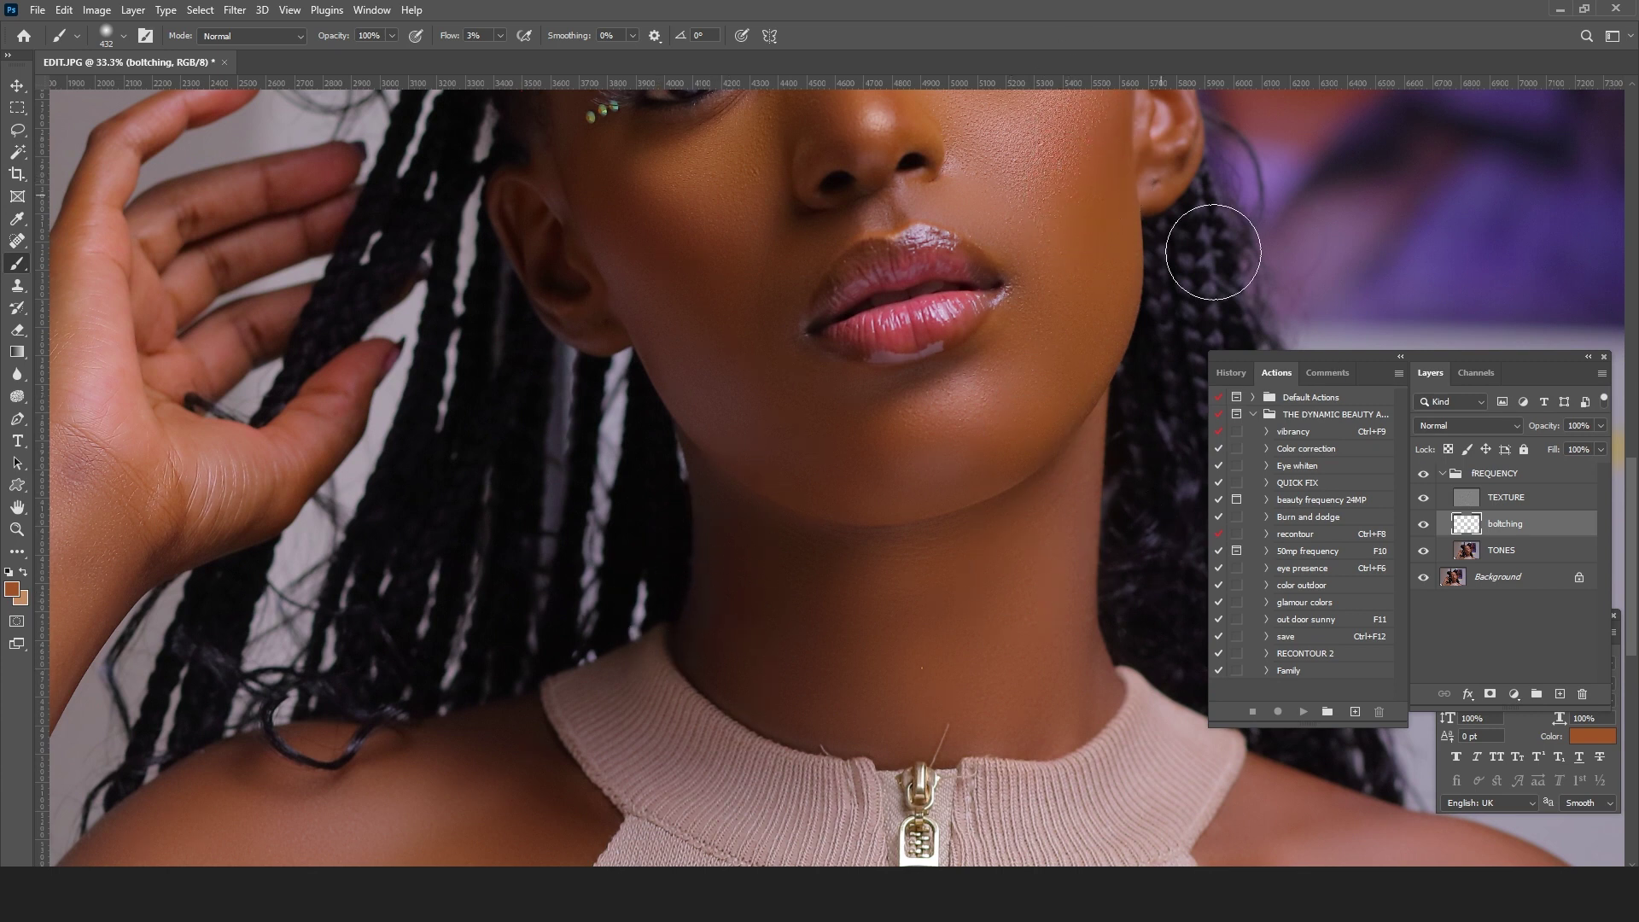
left_click_drag(1045, 302, 936, 499)
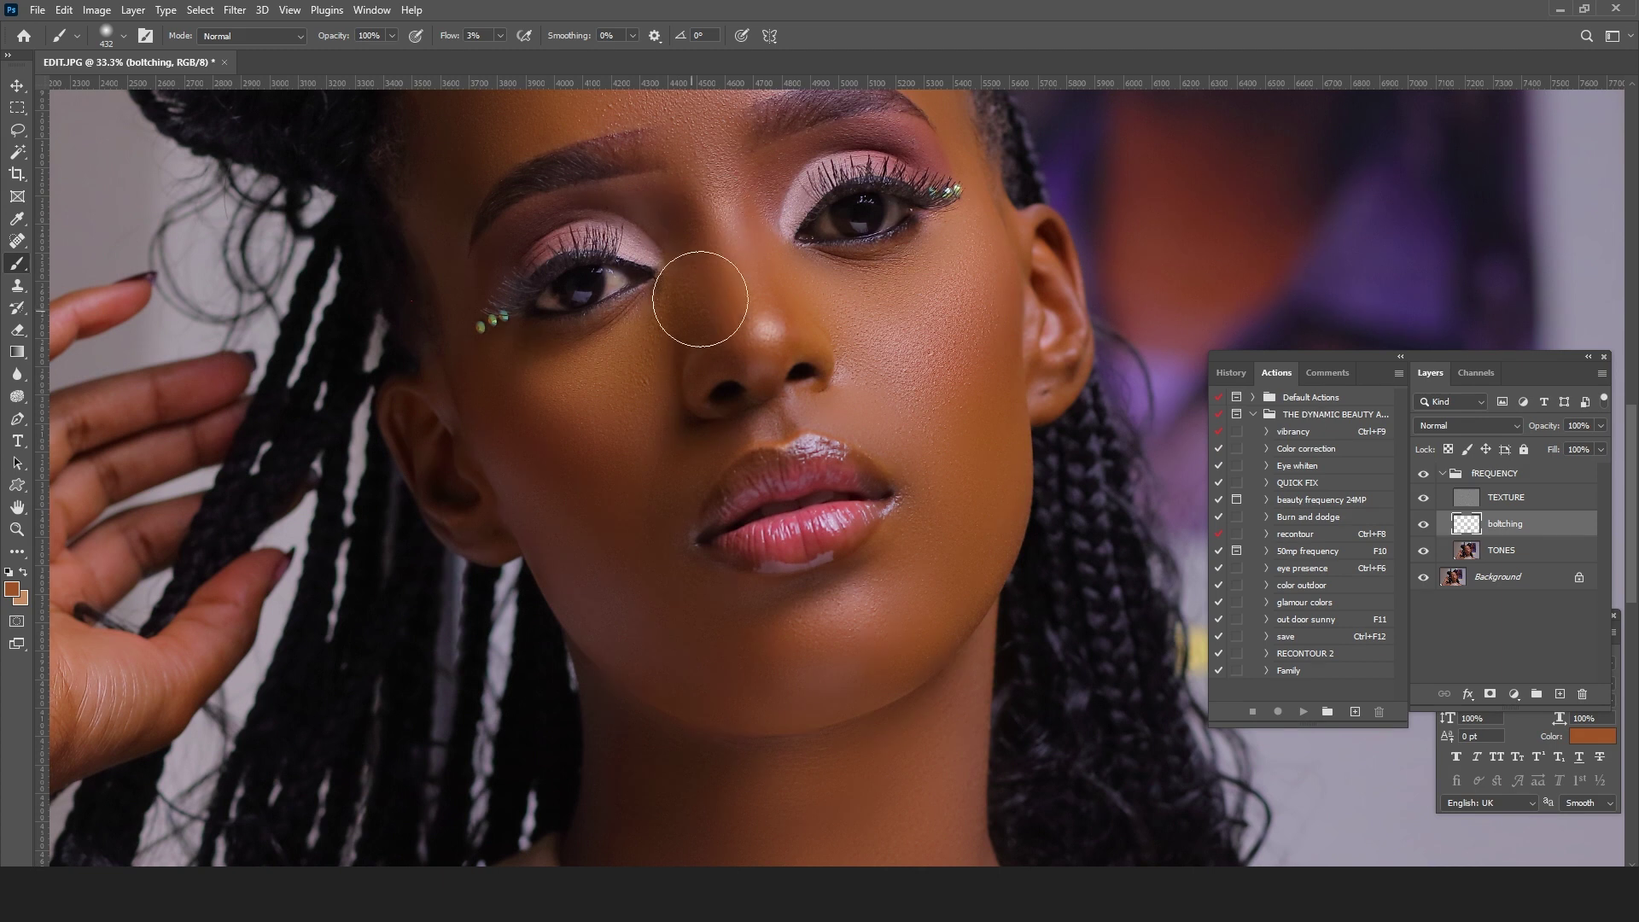
left_click_drag(948, 521, 1014, 428)
left_click_drag(913, 433, 916, 482)
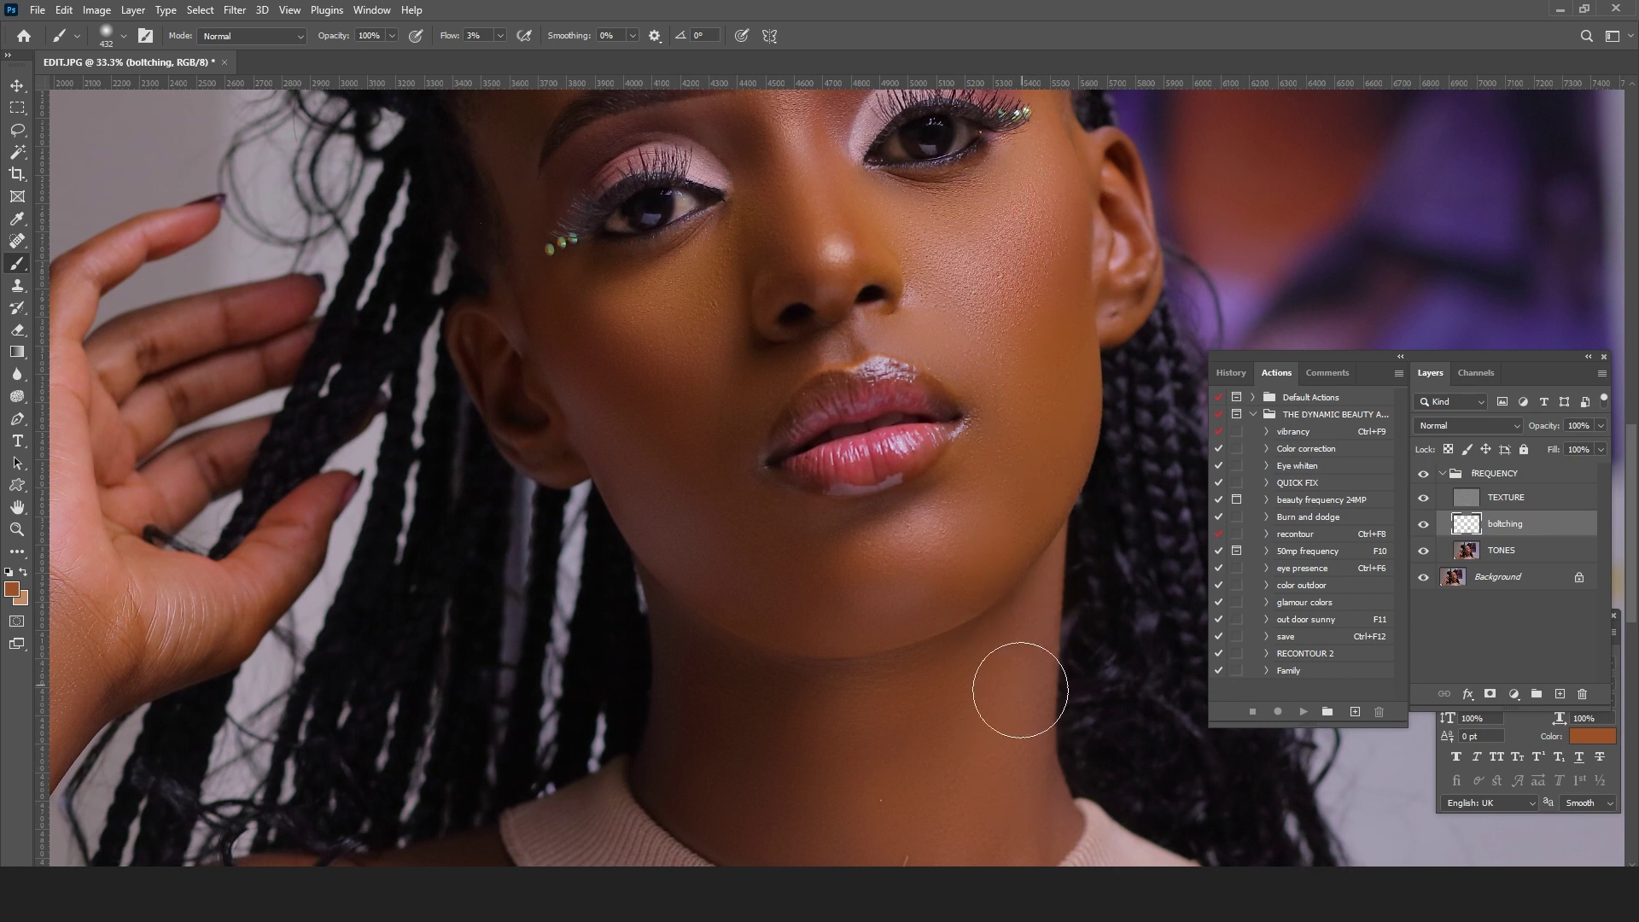
Step: Sample the darker skin tone on the shadowed cheek and paint the shaded side of the neck with a 259 px brush
right_click(1023, 707)
left_click(1015, 648)
scroll(1032, 658, "down", 5)
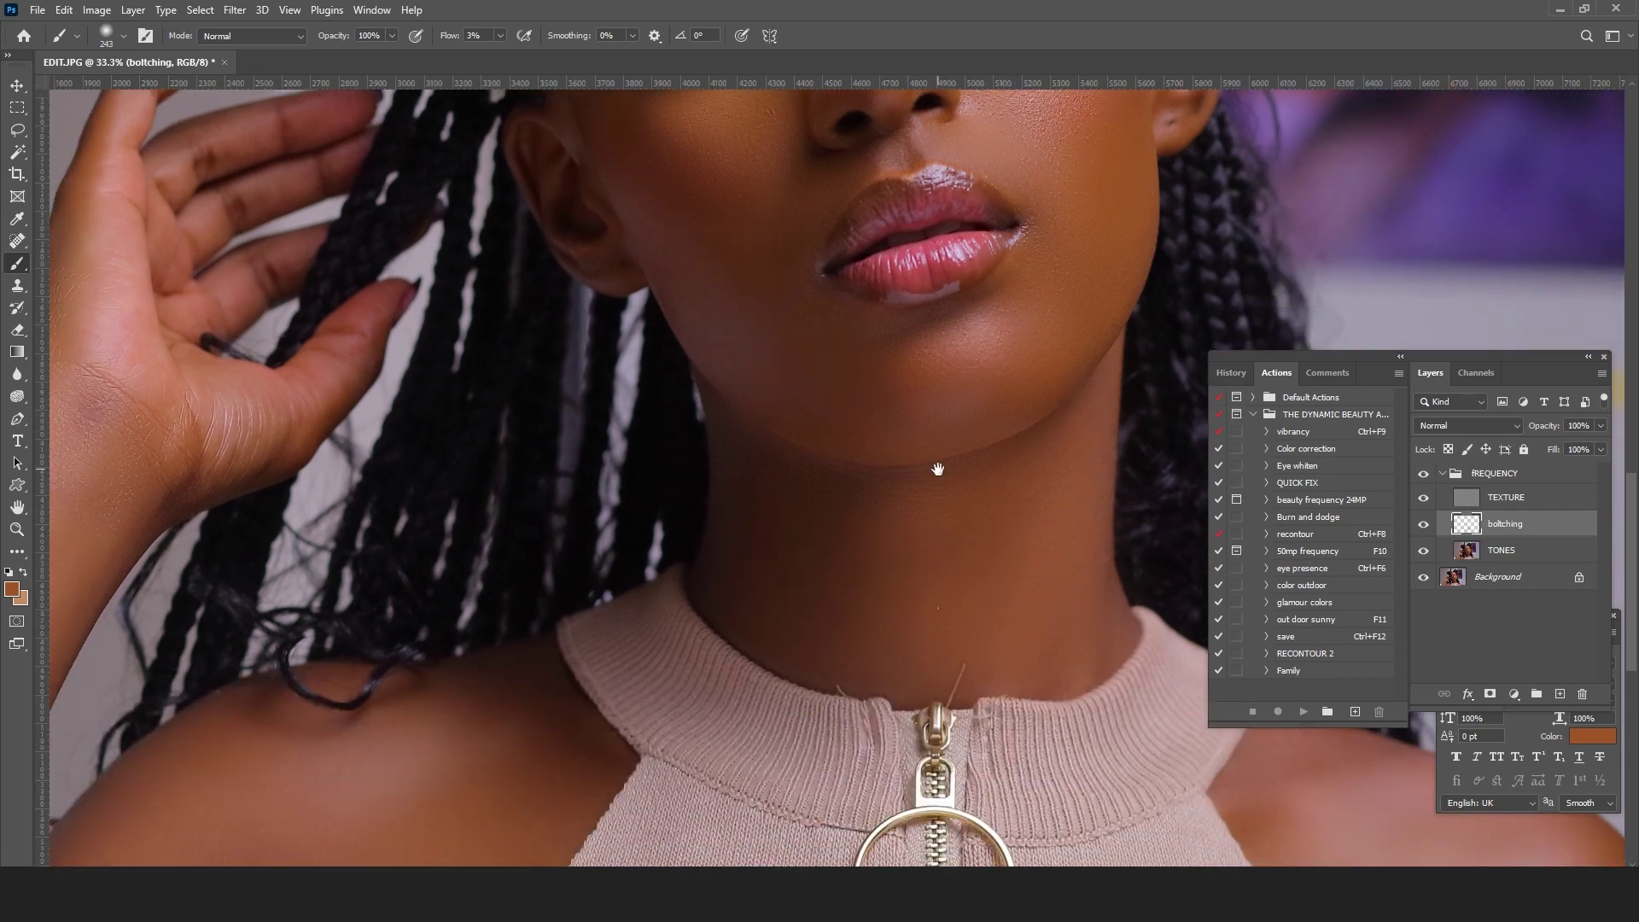
scroll(940, 469, "up", 5)
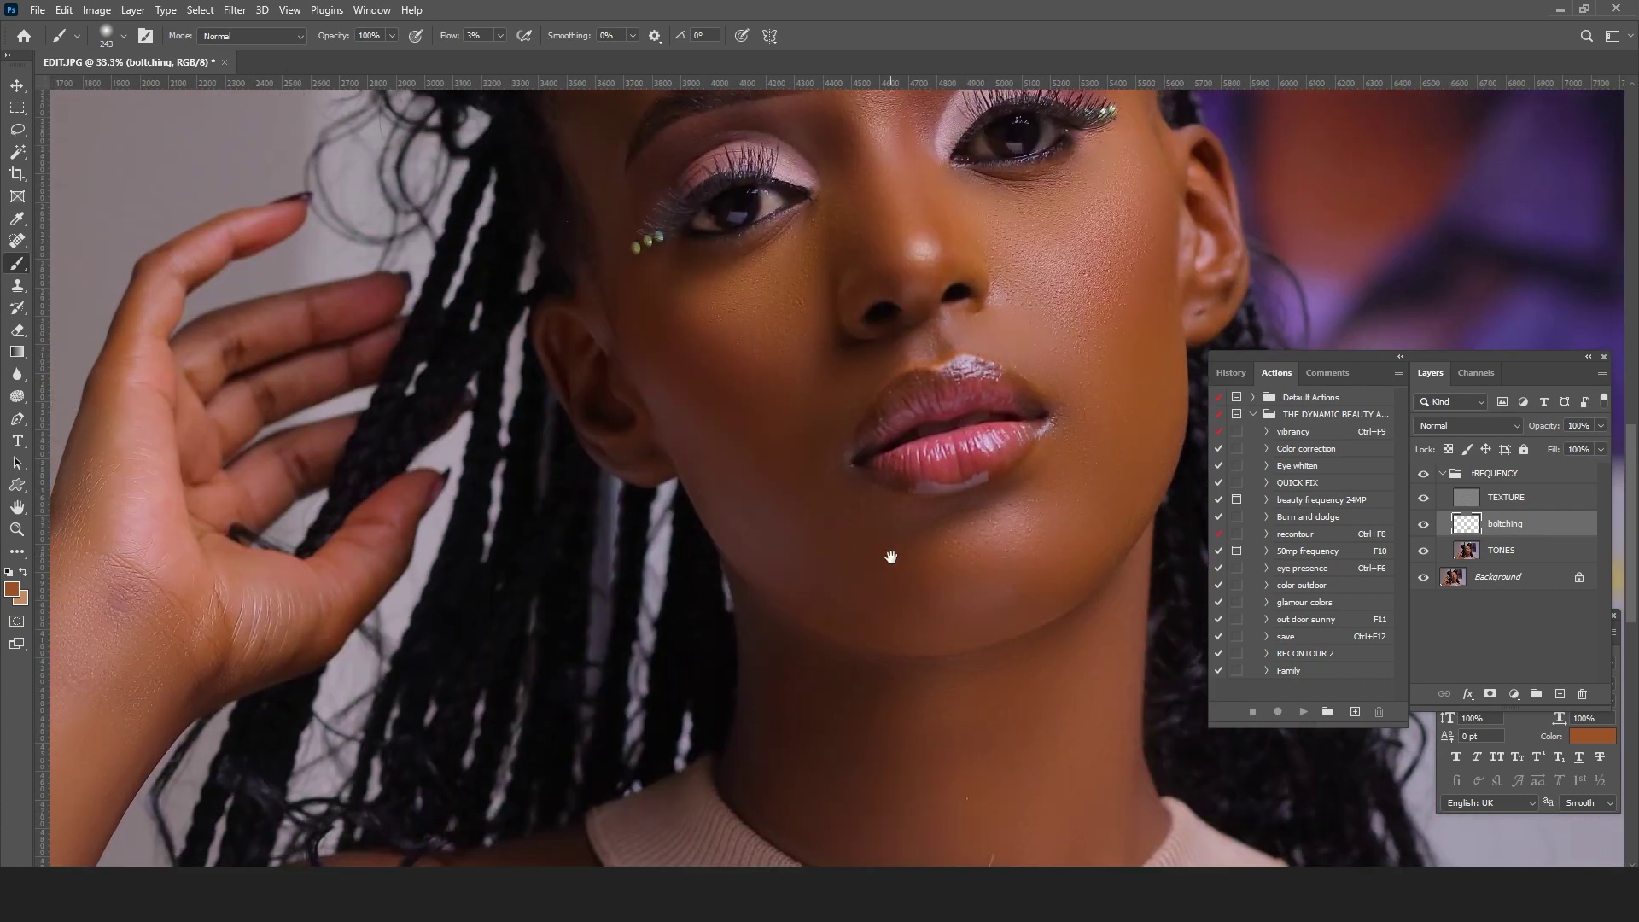
left_click(745, 389, "alt")
scroll(856, 592, "down", 3)
right_click(802, 502)
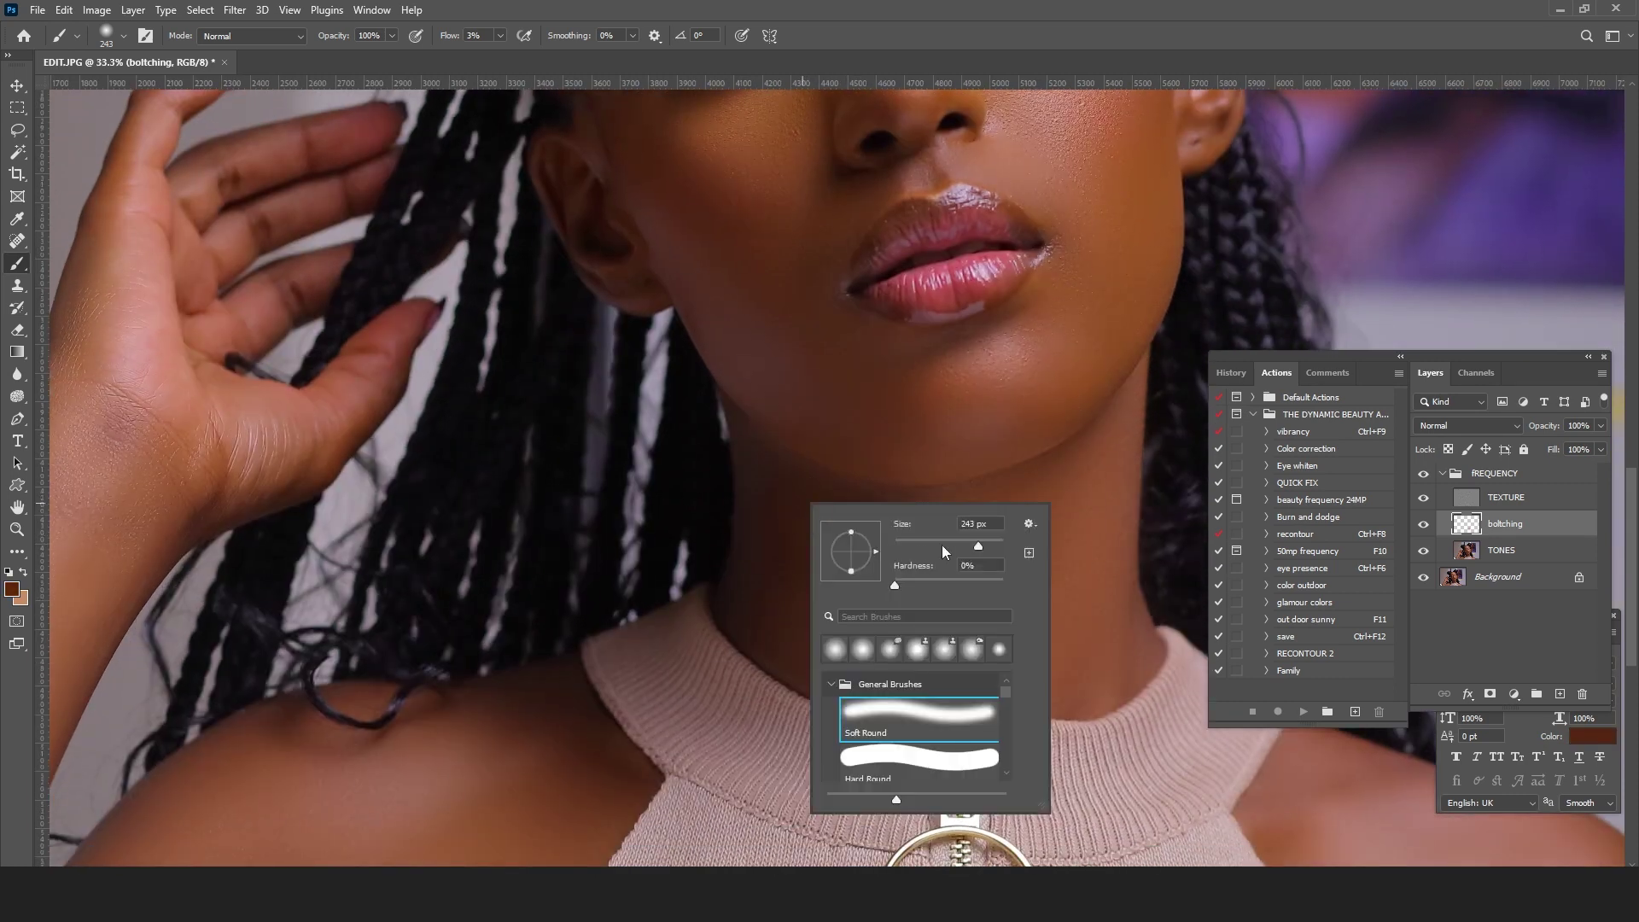
left_click_drag(979, 542, 982, 542)
left_click(765, 499)
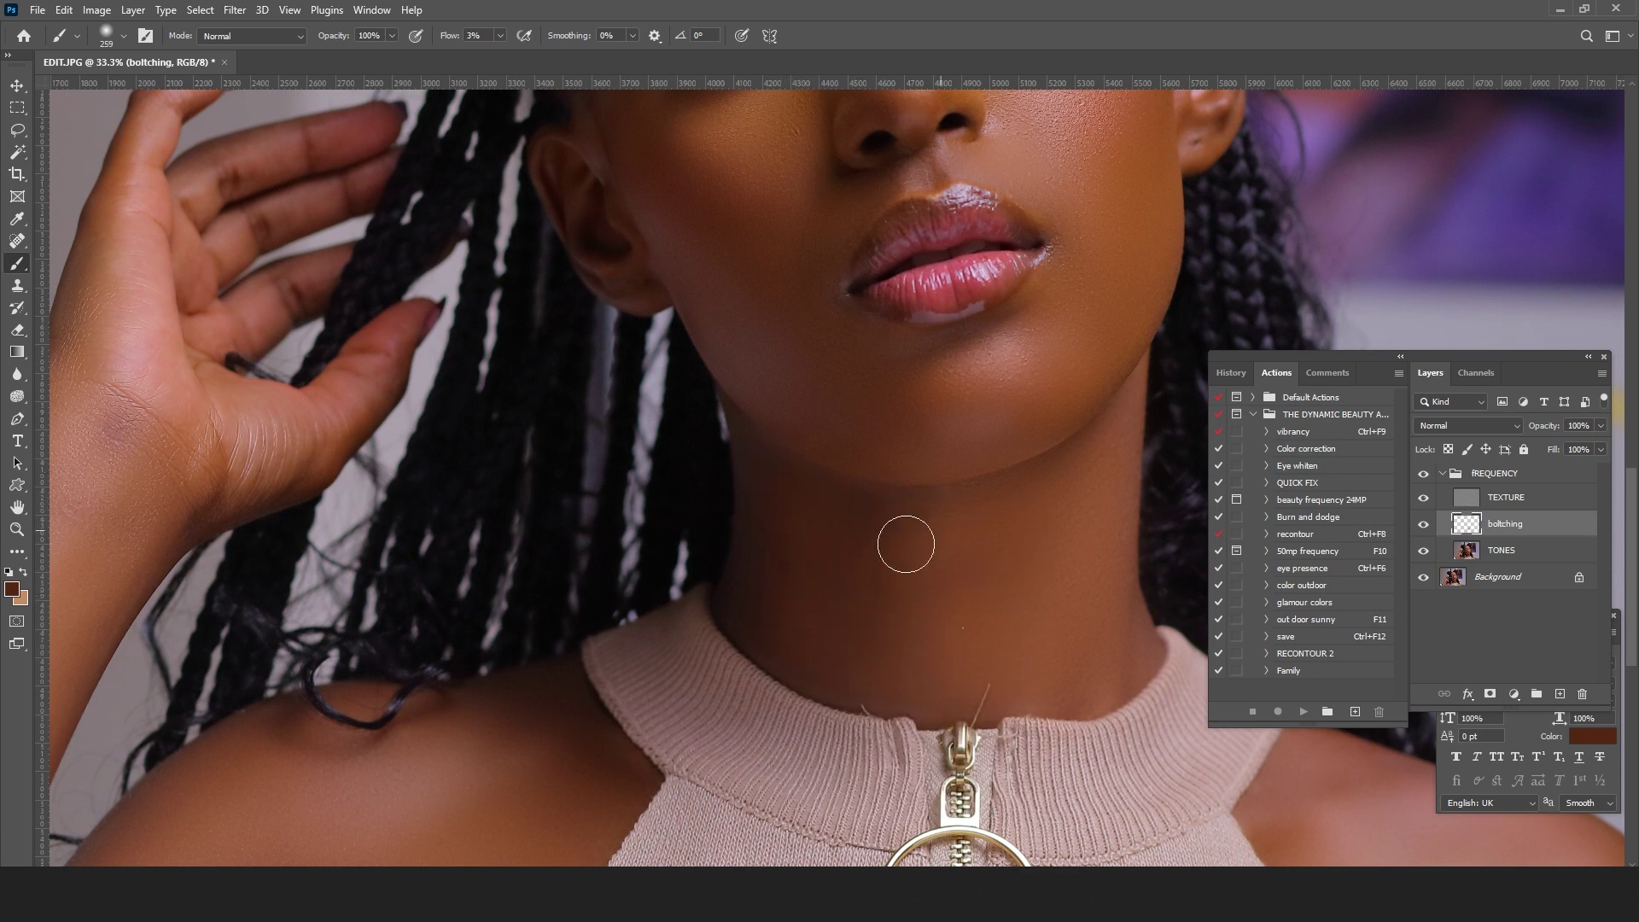
Step: Blend the remaining uneven tones across the neck down to the collar, using brush sizes of 369 px and 180 px
right_click(864, 557)
left_click_drag(1033, 593, 1038, 593)
left_click(826, 536)
right_click(881, 560)
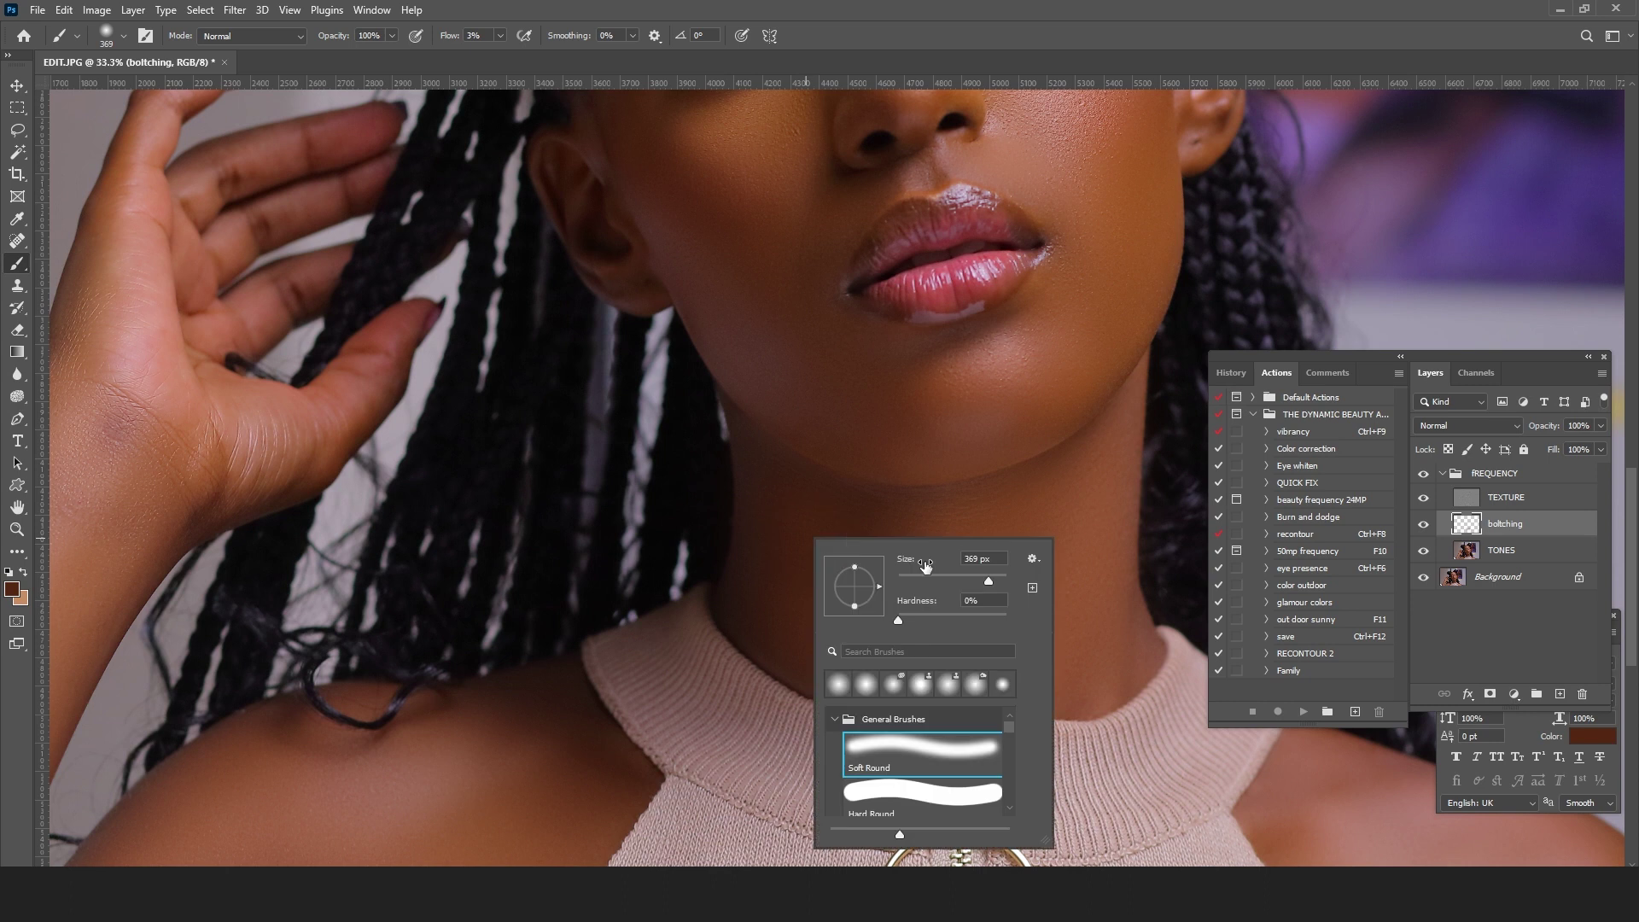
left_click(734, 589)
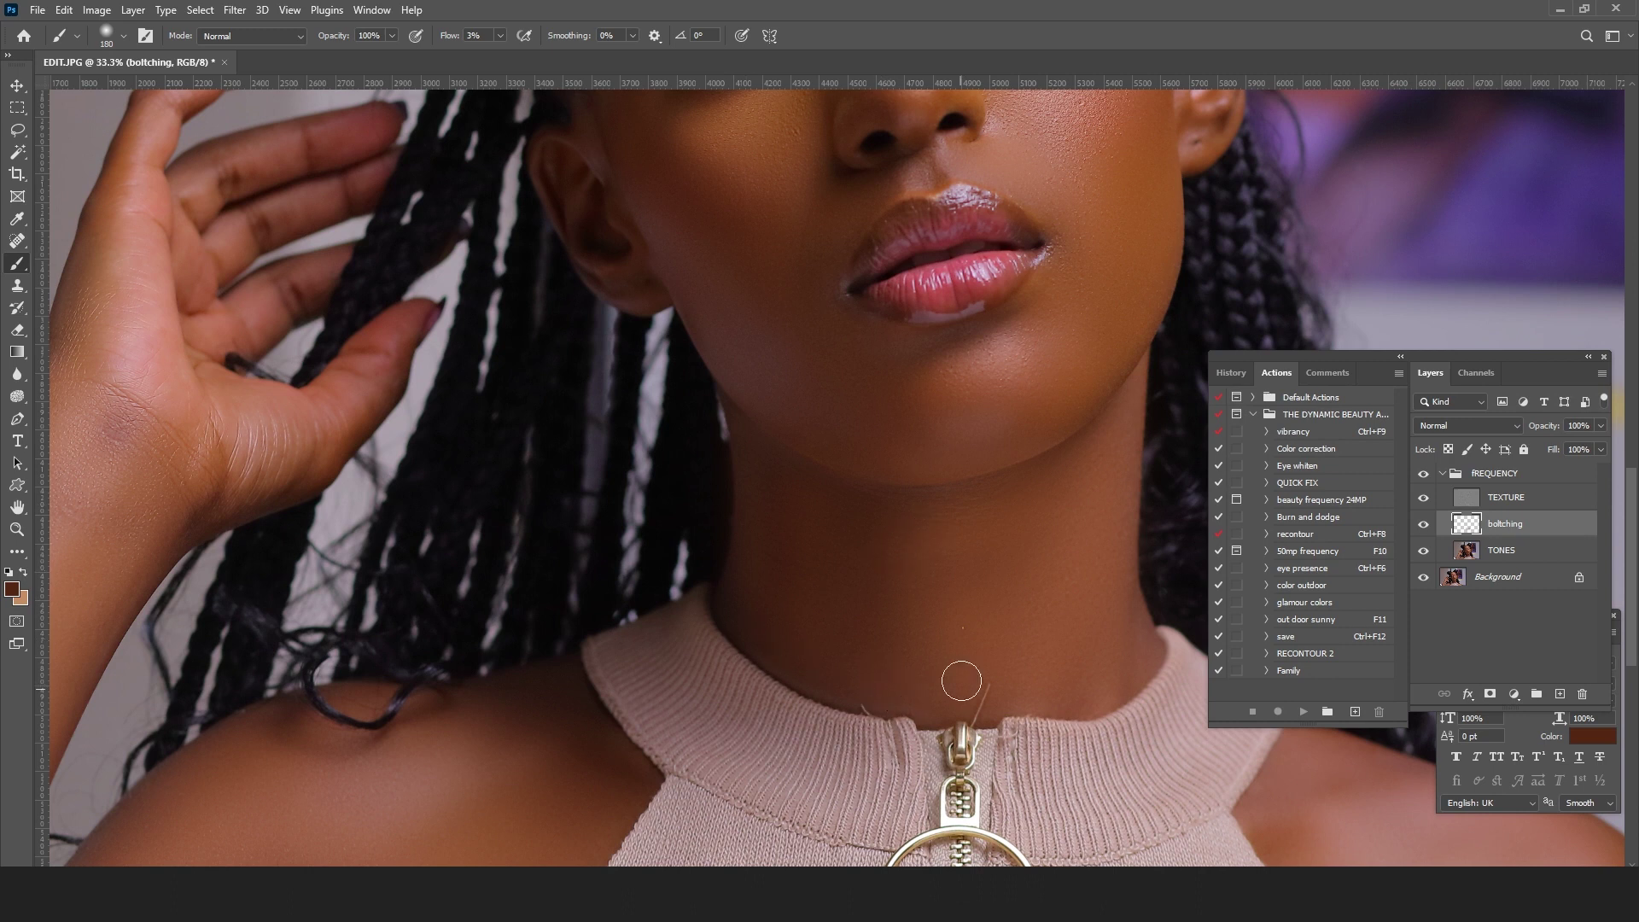
left_click_drag(1070, 599, 943, 625)
Step: Toggle the boltching layer's visibility to compare the neck before and after painting
scroll(918, 602, "down", 3)
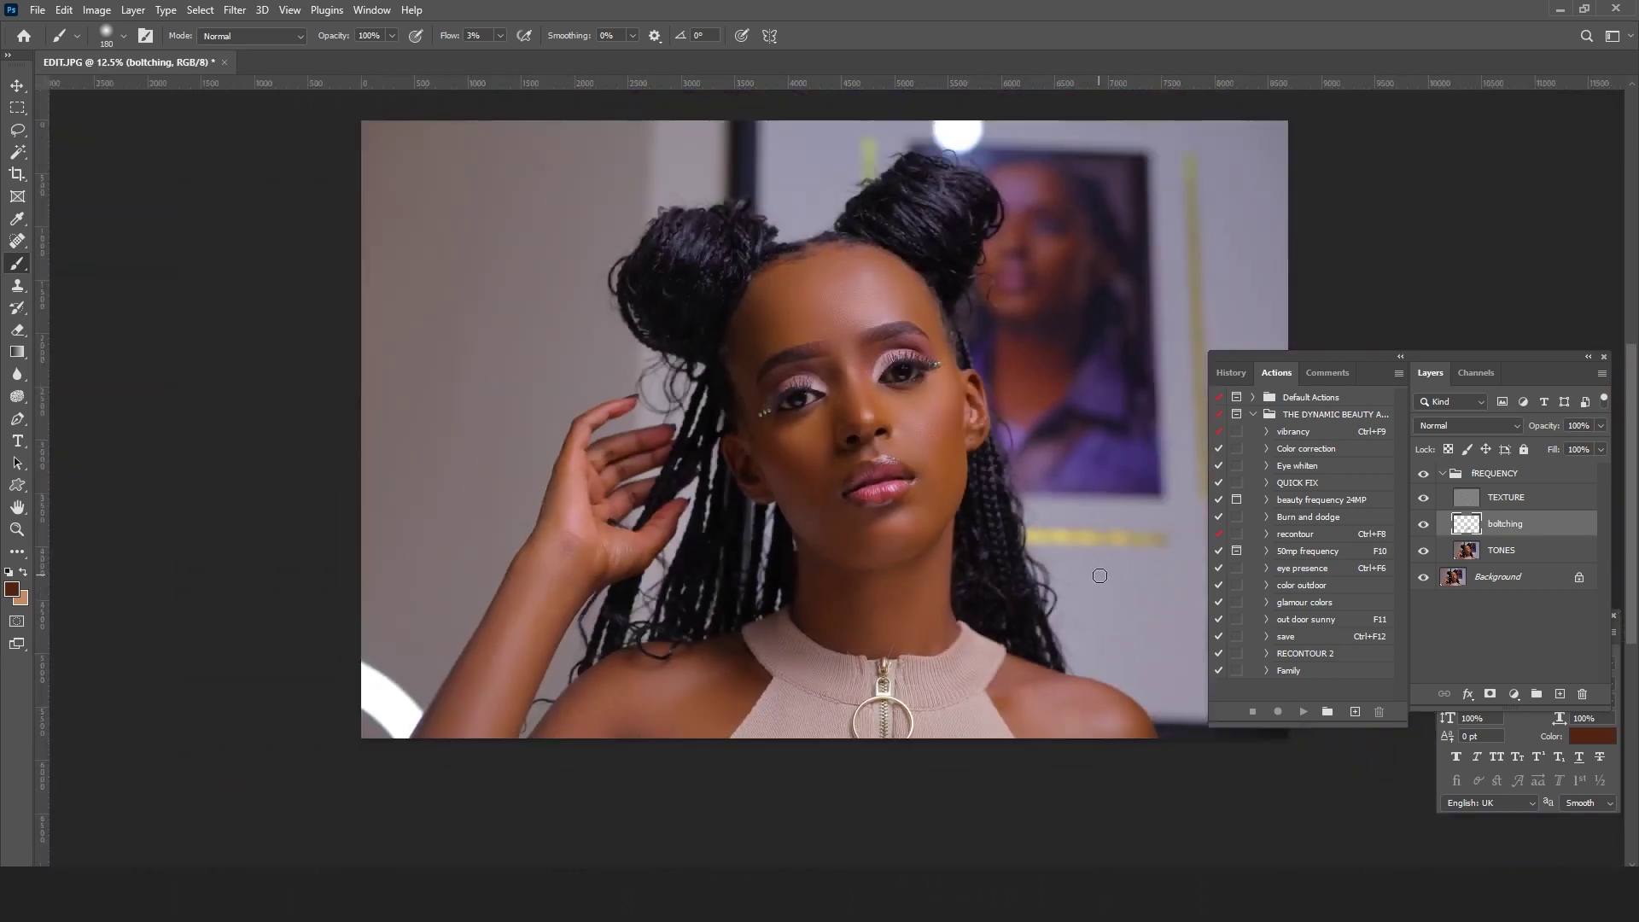
left_click(1423, 525)
left_click(1424, 526)
left_click(1424, 526)
left_click(1424, 526)
Step: Sample the orange skin tone of the raised index finger and even out its colour with a 61 px brush
left_click(17, 529)
left_click_drag(589, 422, 695, 475)
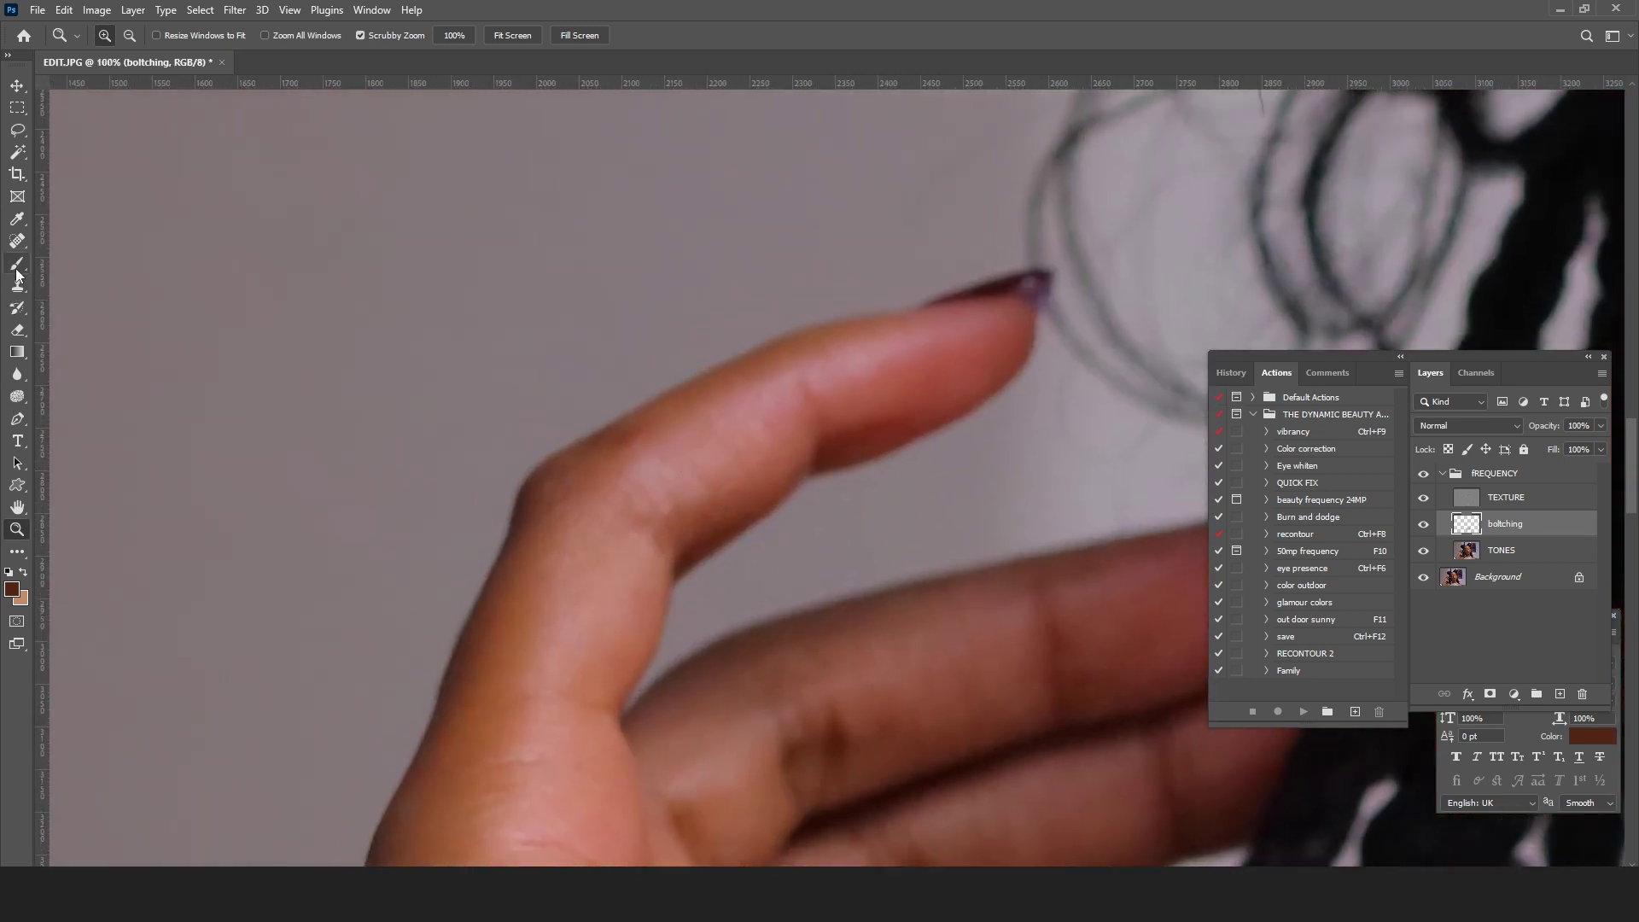
left_click(16, 265)
right_click(668, 389)
left_click(781, 453)
left_click(497, 680, "alt")
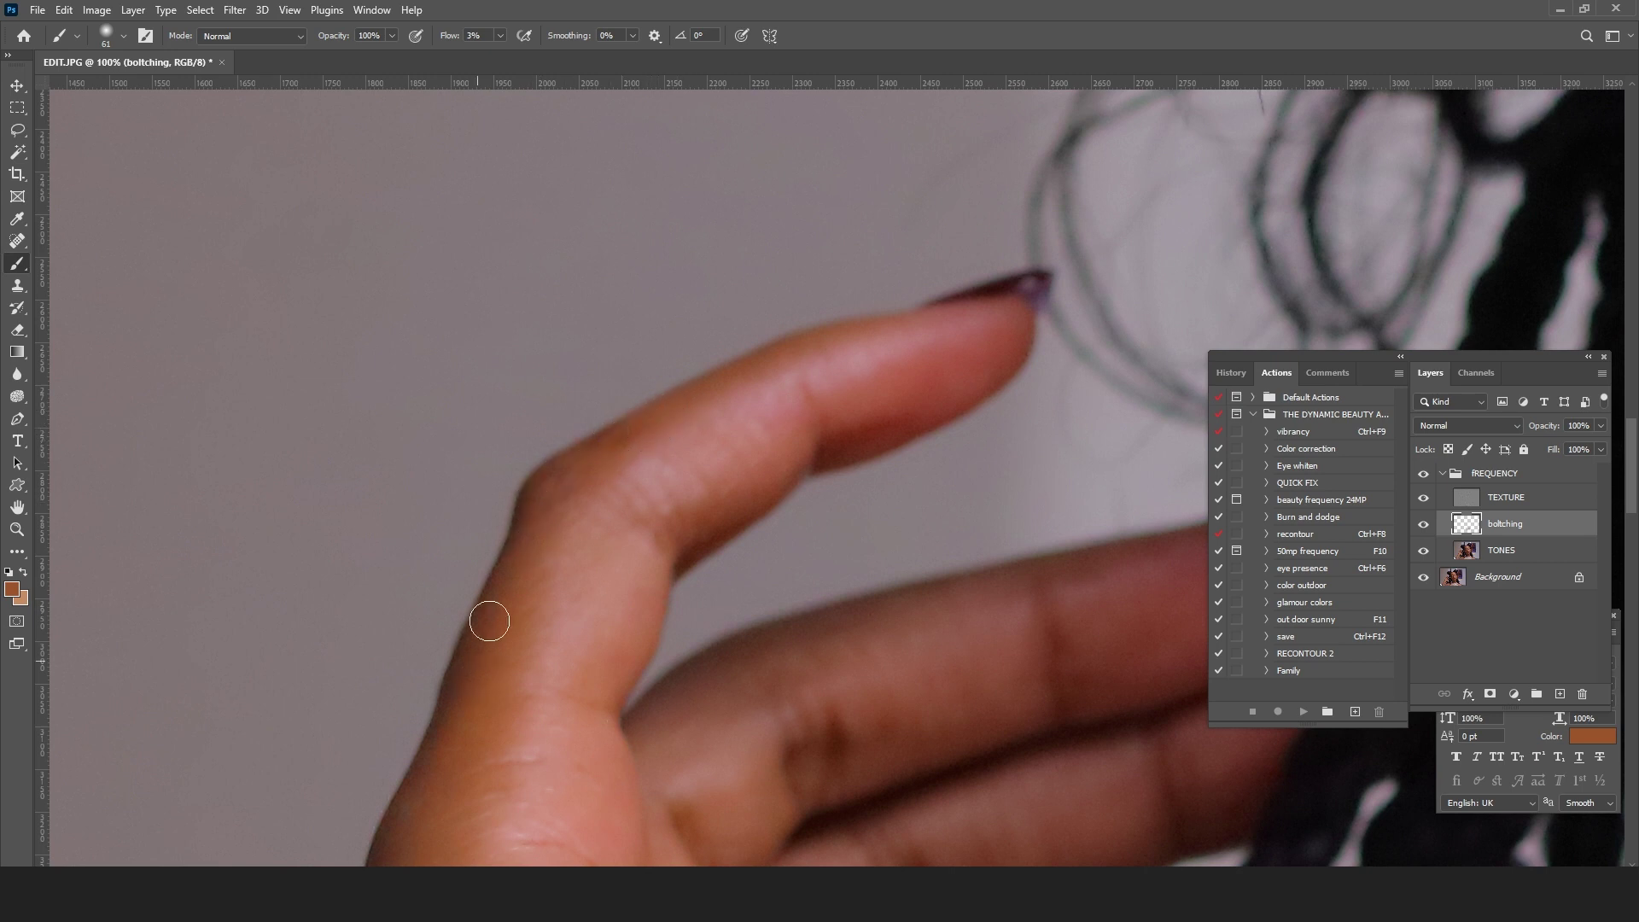
left_click_drag(538, 624, 657, 345)
Step: Check the painted hand by toggling the boltching layer, and review the whole portrait
left_click_drag(956, 497, 760, 503)
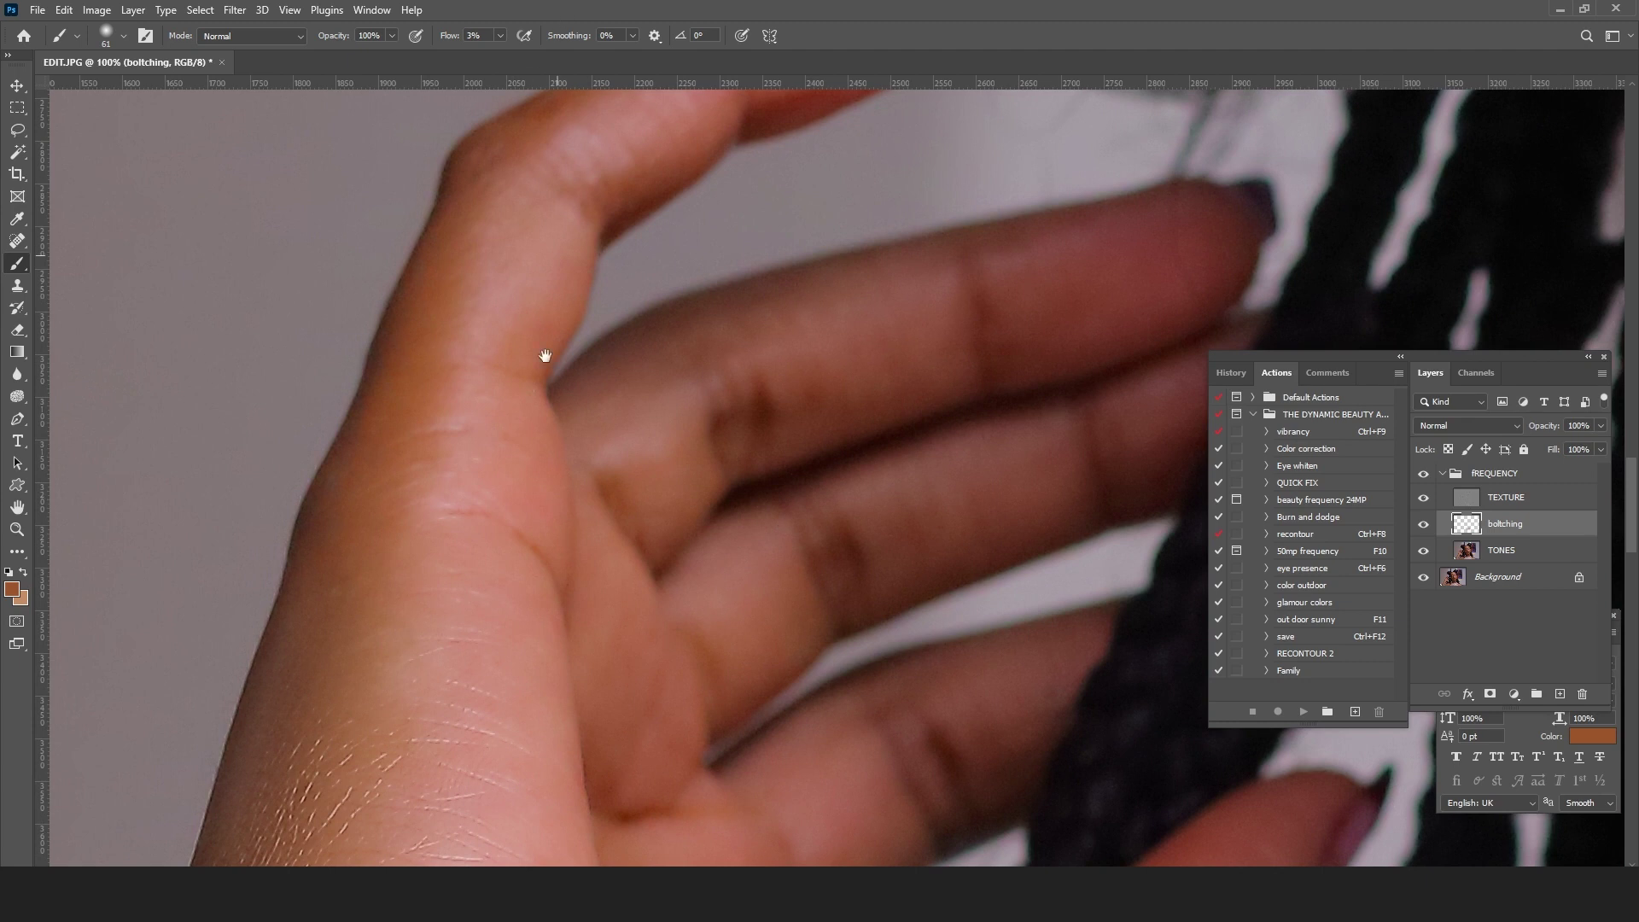
left_click_drag(552, 296, 515, 628)
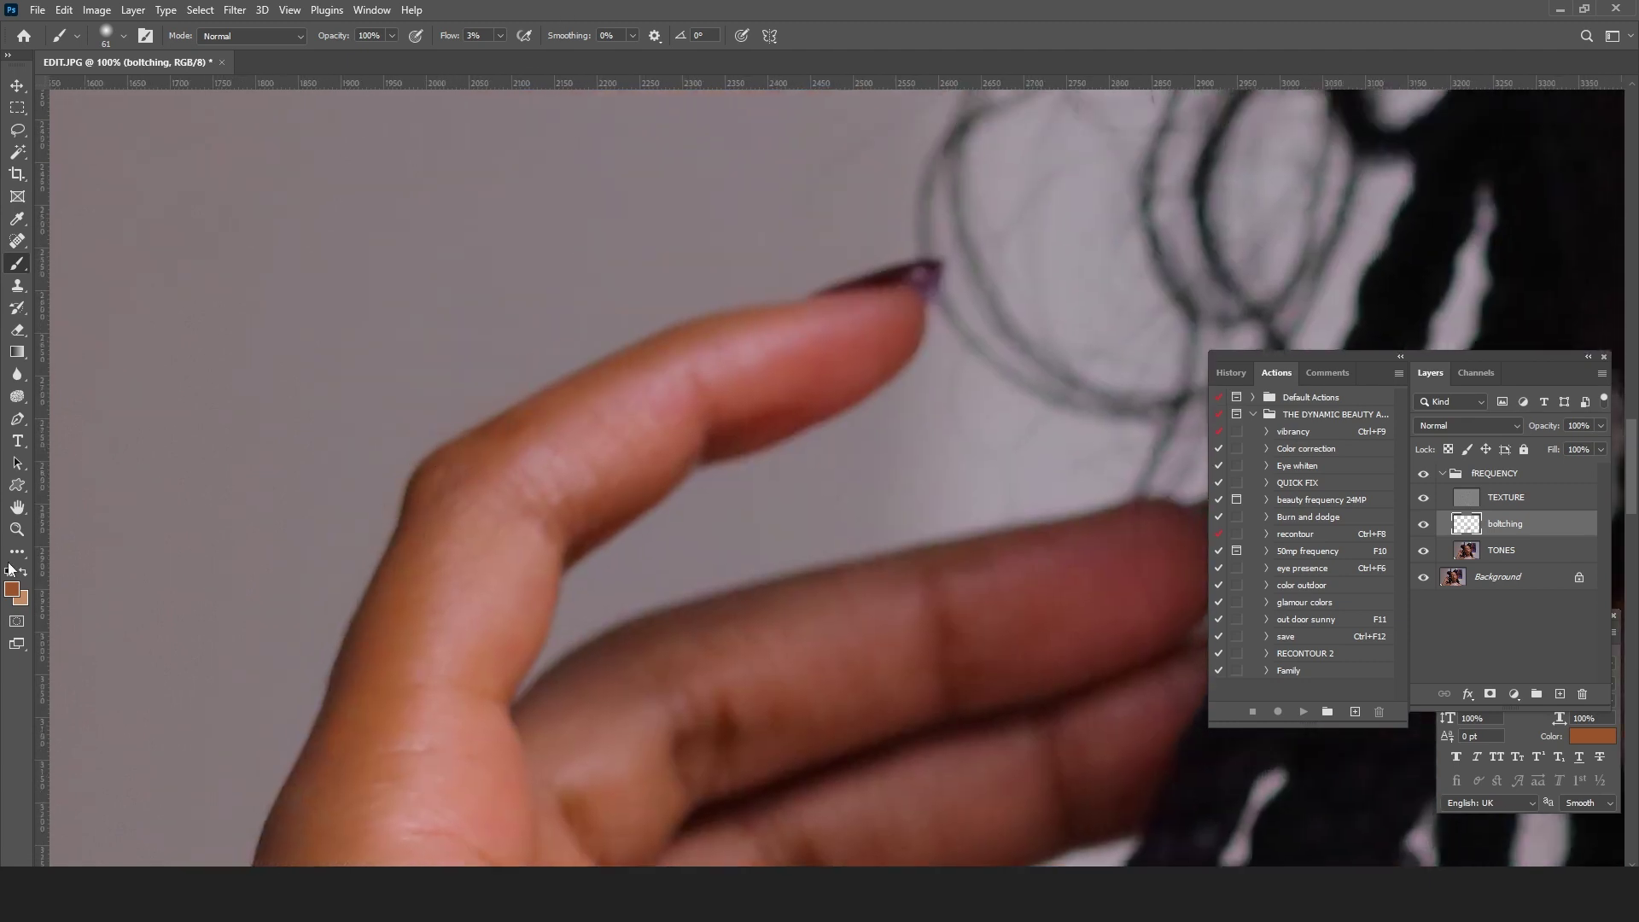
left_click(1423, 524)
left_click(16, 529)
scroll(771, 513, "down", 5)
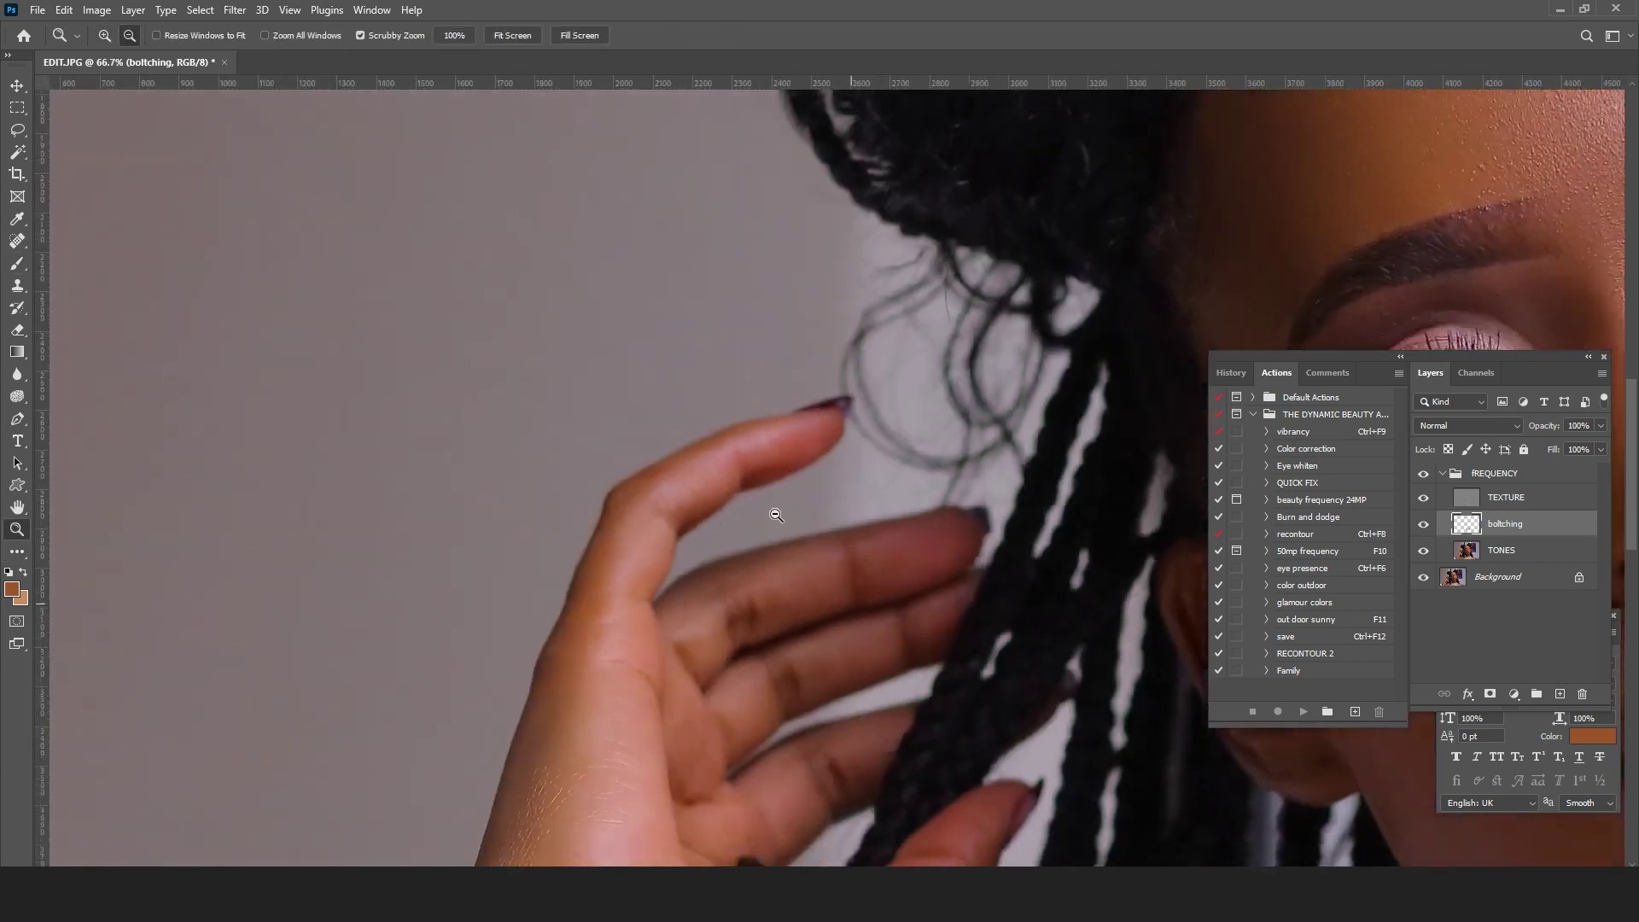
scroll(940, 521, "up", 2)
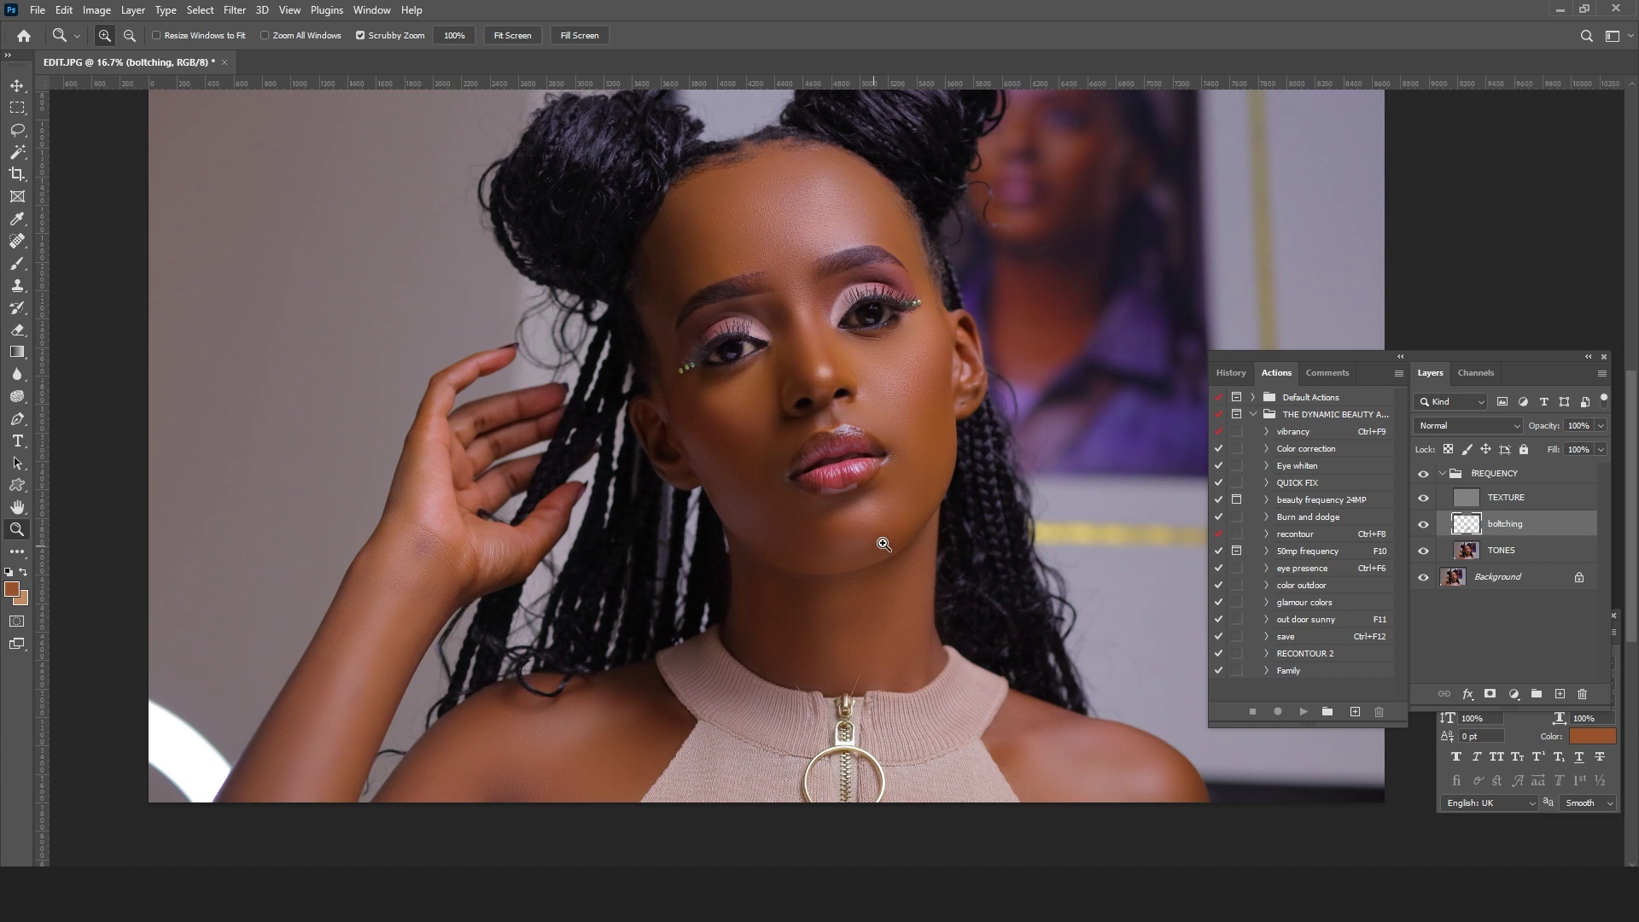
Step: Add a Black & White adjustment layer above TEXTURE in the group and set its Reds to -95
left_click(1504, 502)
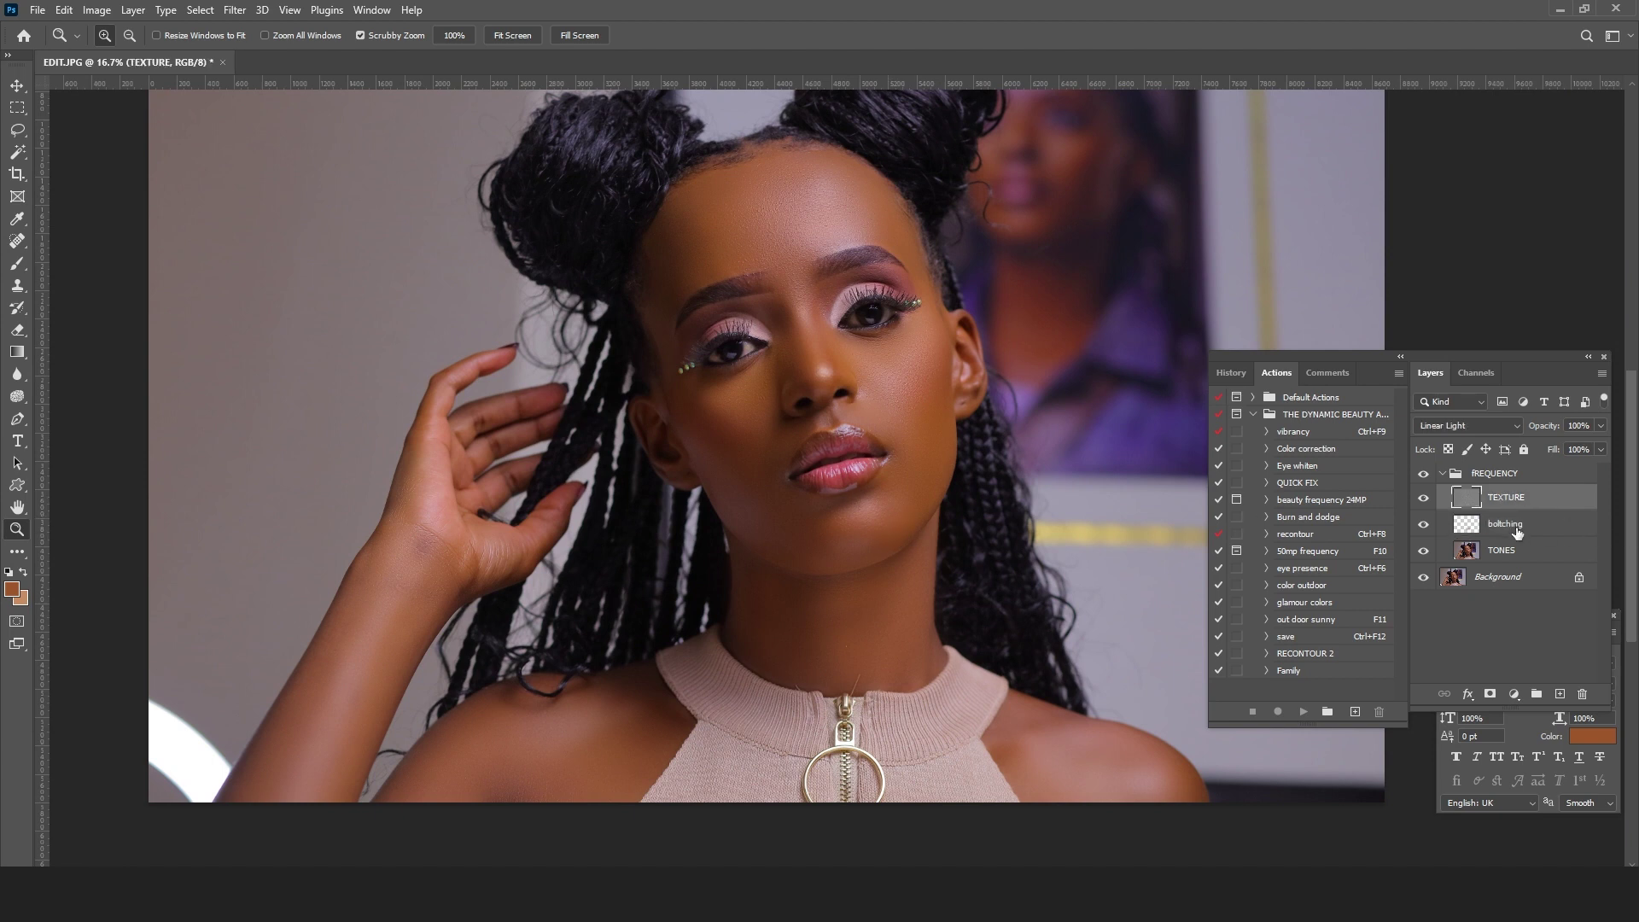
left_click(1501, 474)
left_click(1516, 693)
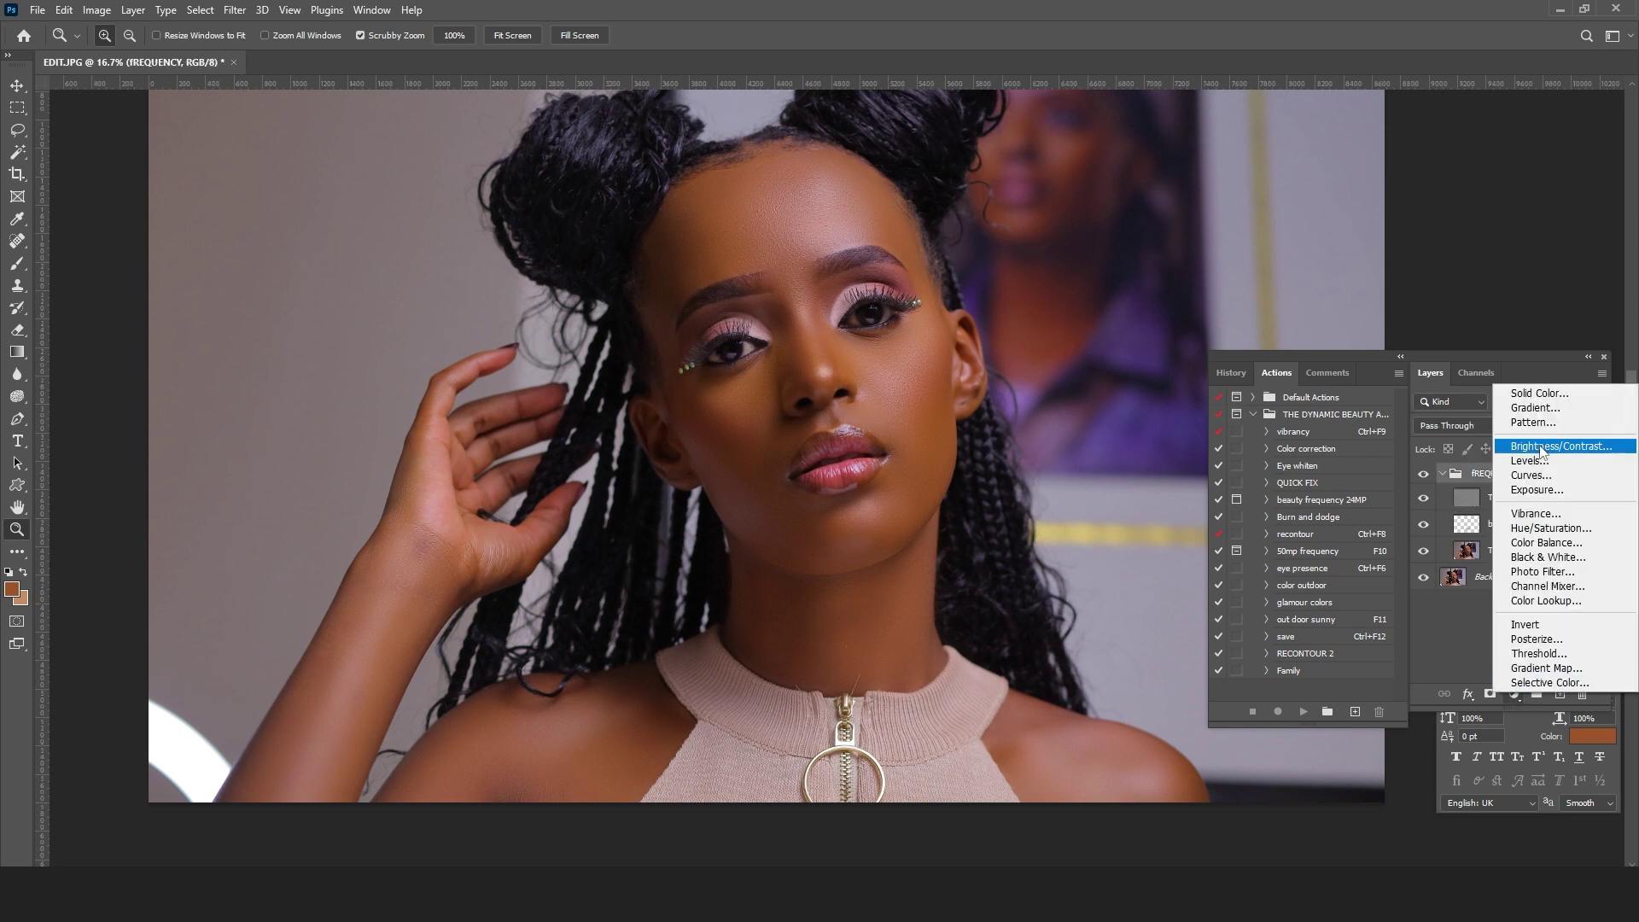
left_click(1543, 558)
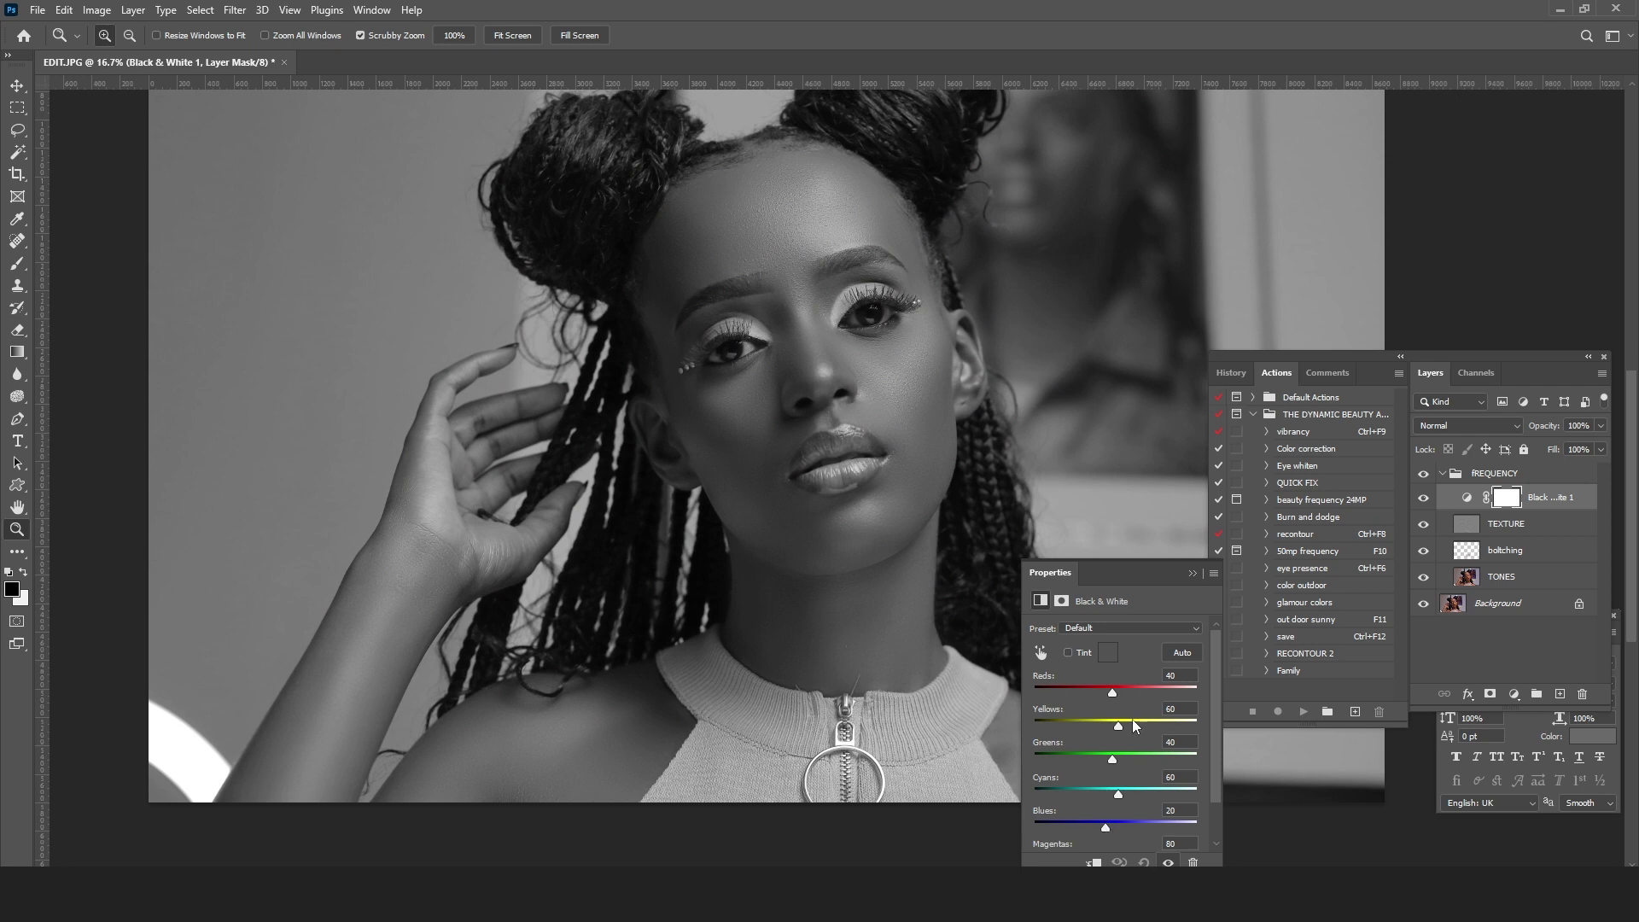
left_click_drag(1112, 693, 1068, 696)
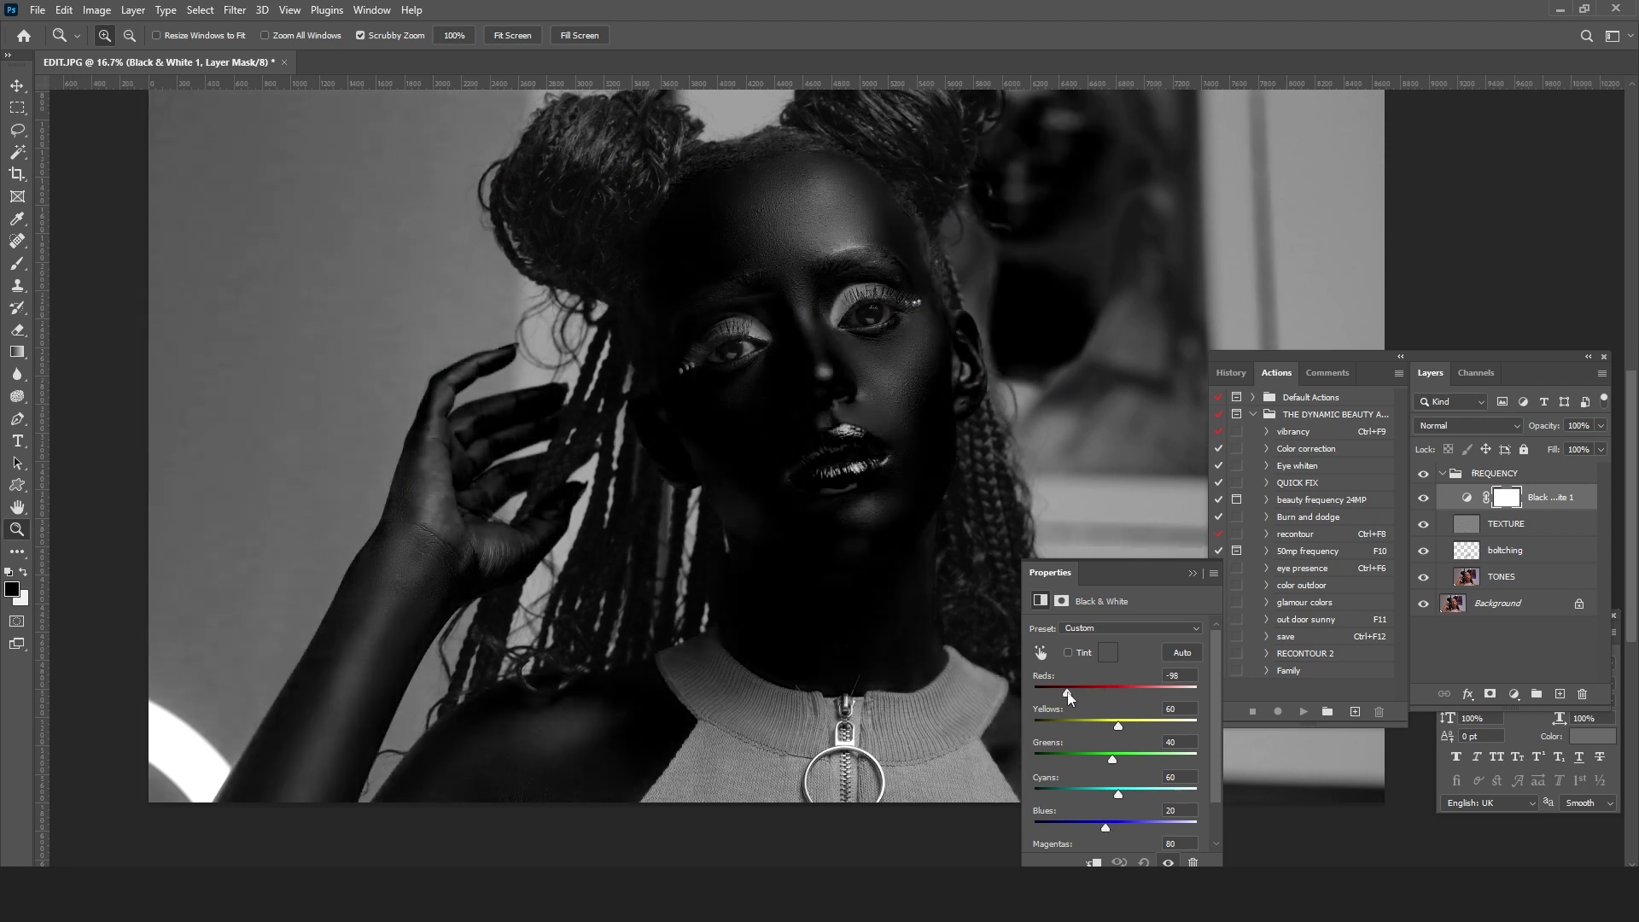
left_click(1049, 448)
Step: Select the TEXTURE layer and the Spot Healing Brush to work on the forehead's skin texture
left_click(700, 338)
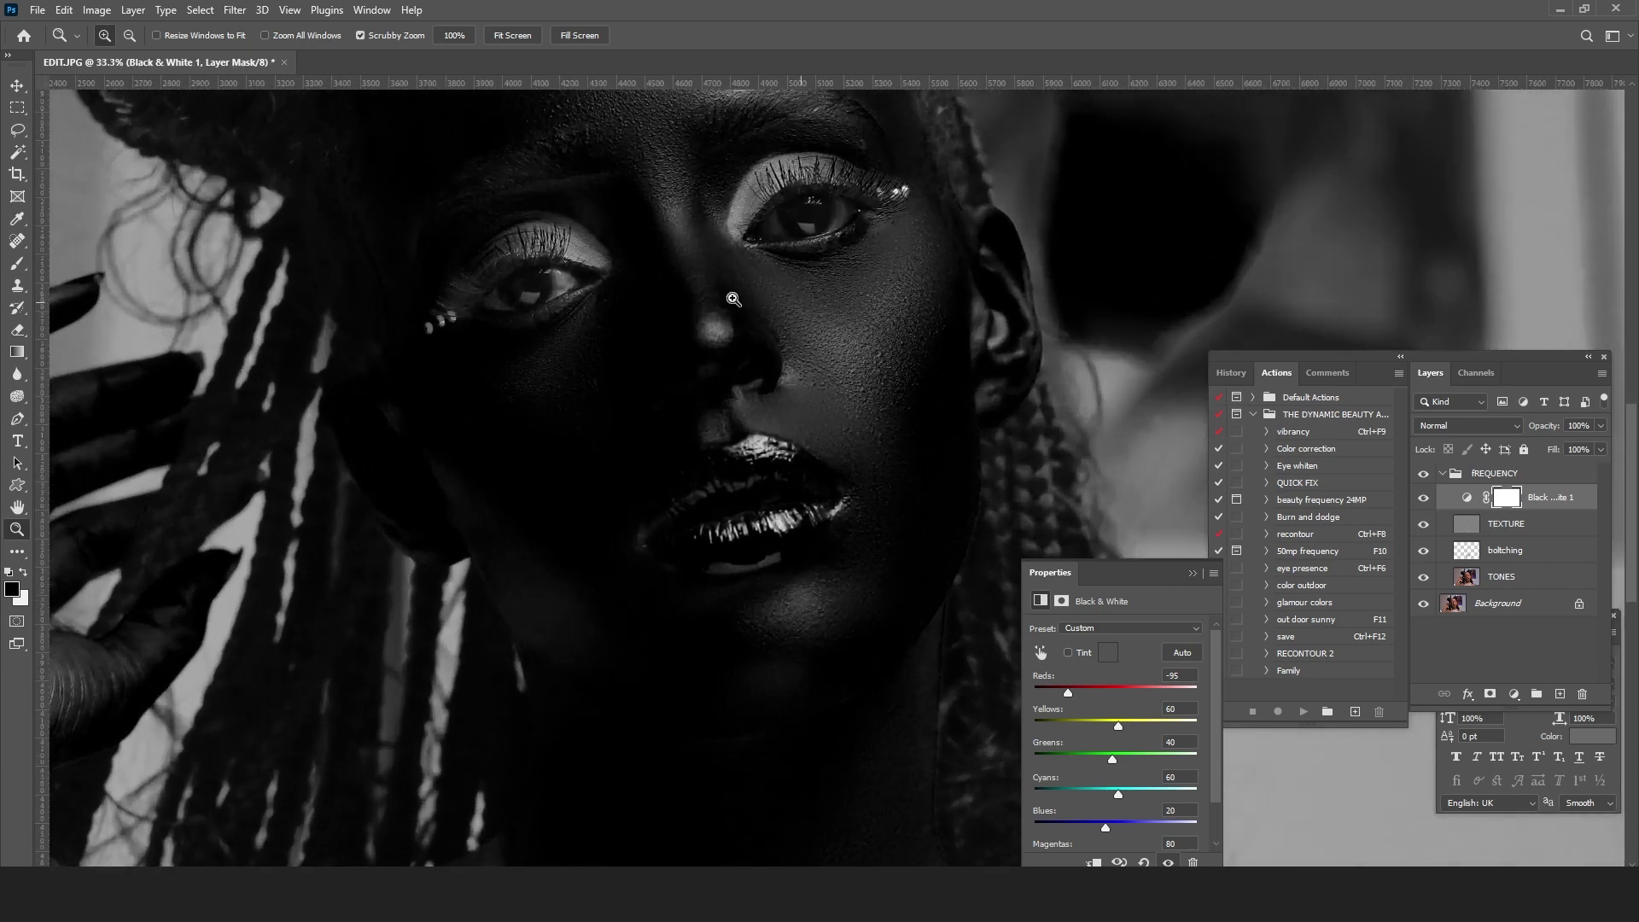
left_click(691, 287)
left_click_drag(769, 145, 761, 406)
left_click(546, 276)
left_click_drag(725, 293, 853, 512)
left_click_drag(927, 445, 985, 403)
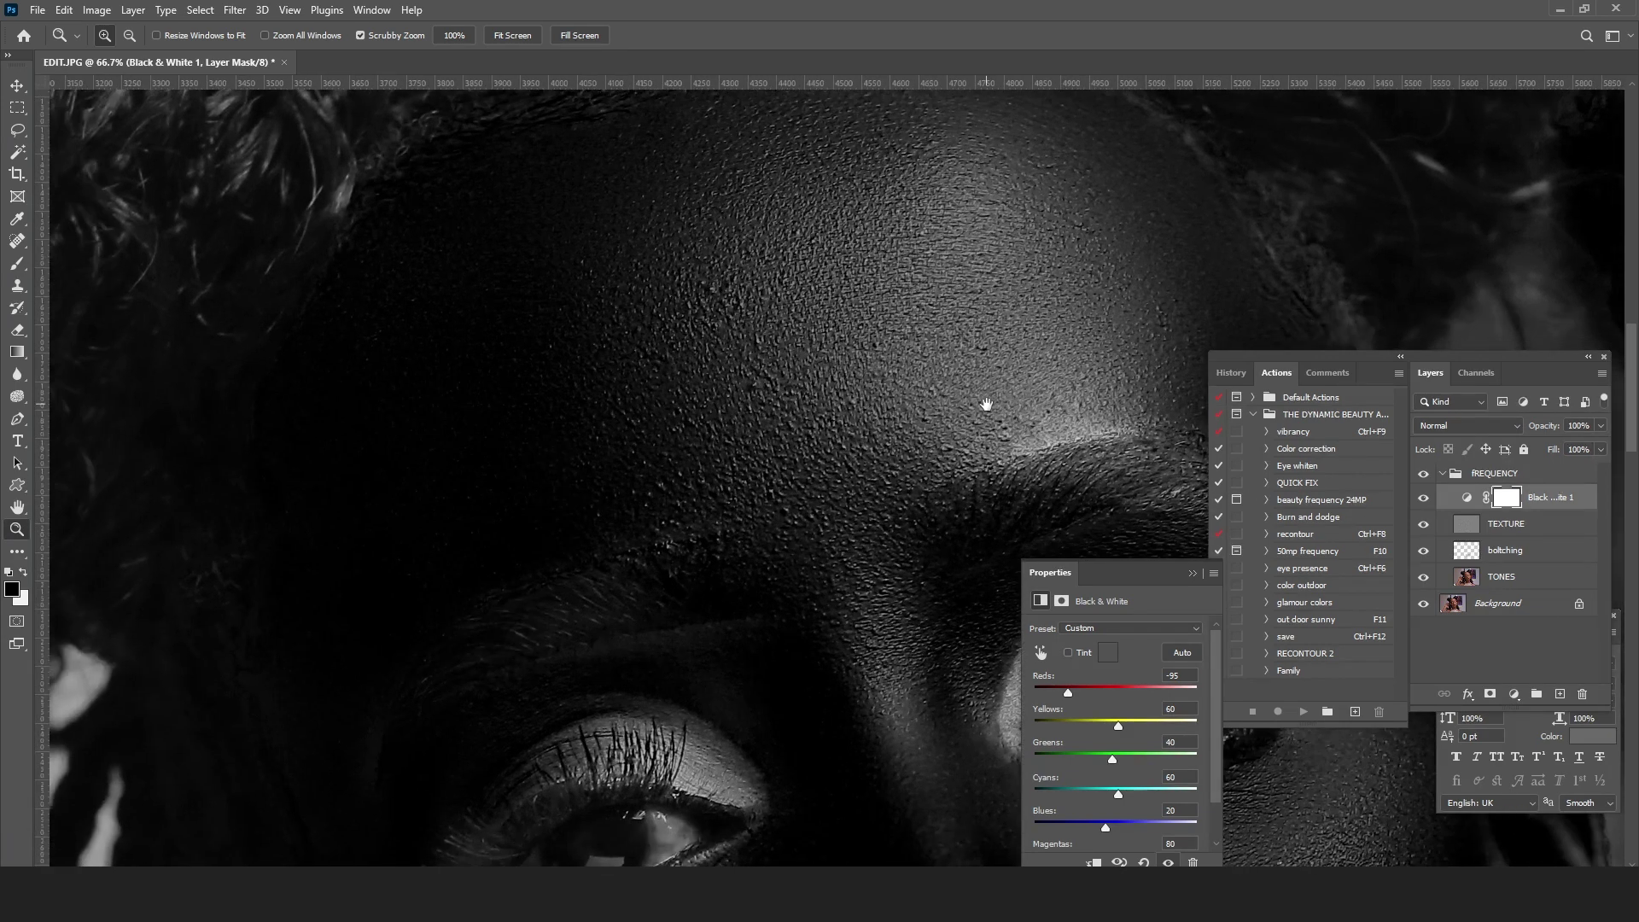
left_click(1526, 530)
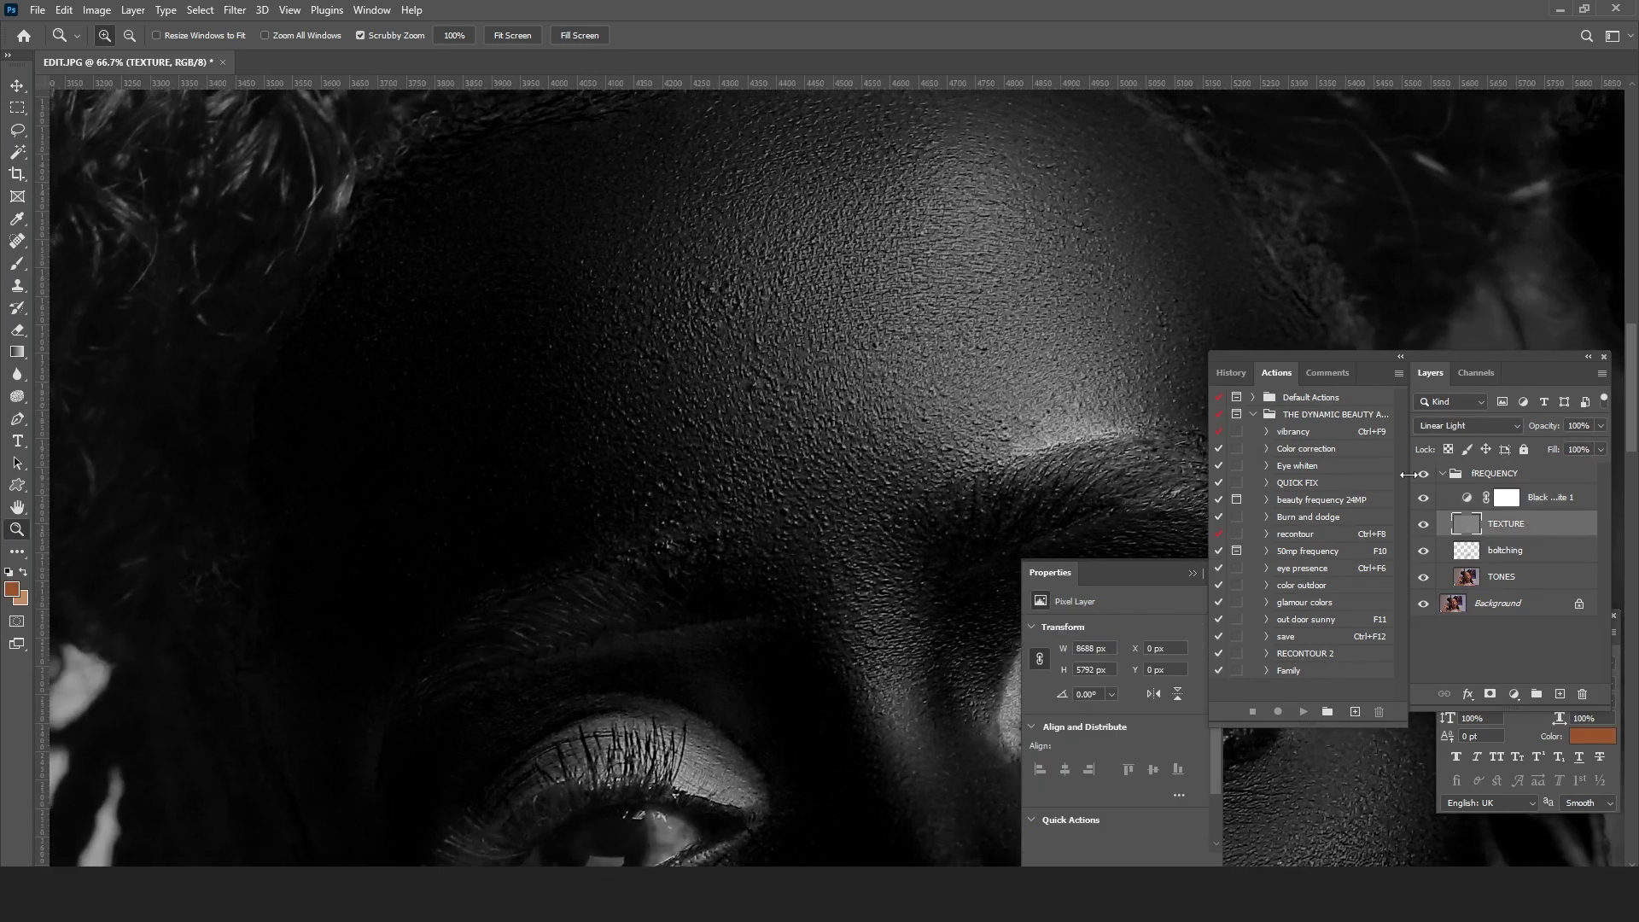
left_click(17, 241)
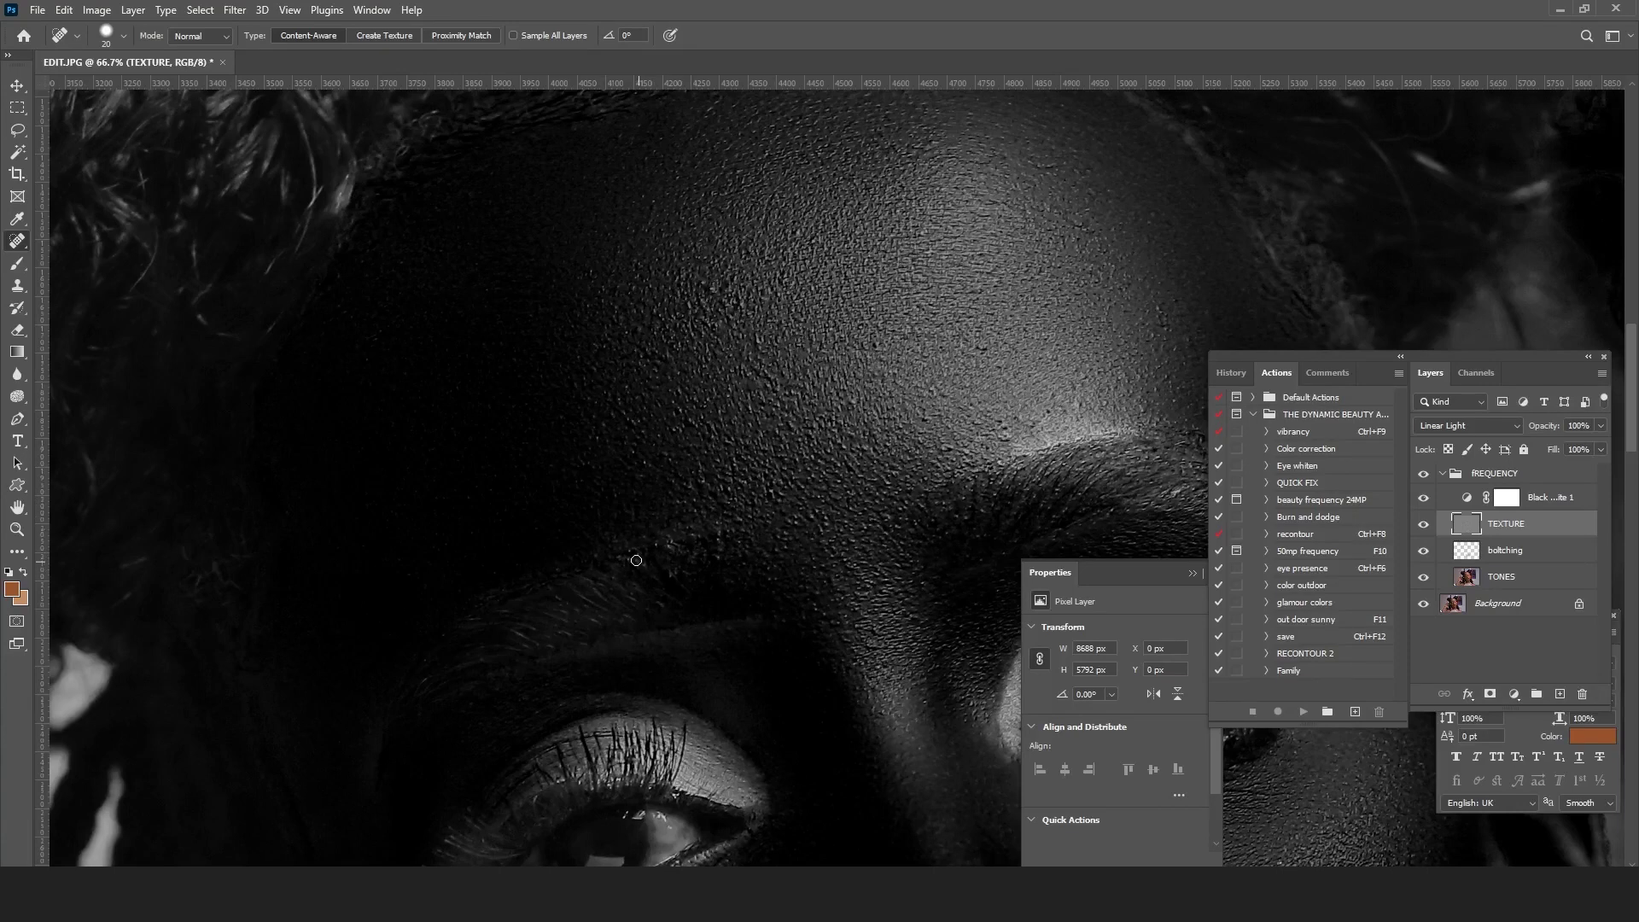
Step: Heal small texture spots around the eyes, nose and brighter cheek, and open the healing brush's size and hardness settings
left_click_drag(854, 593, 589, 232)
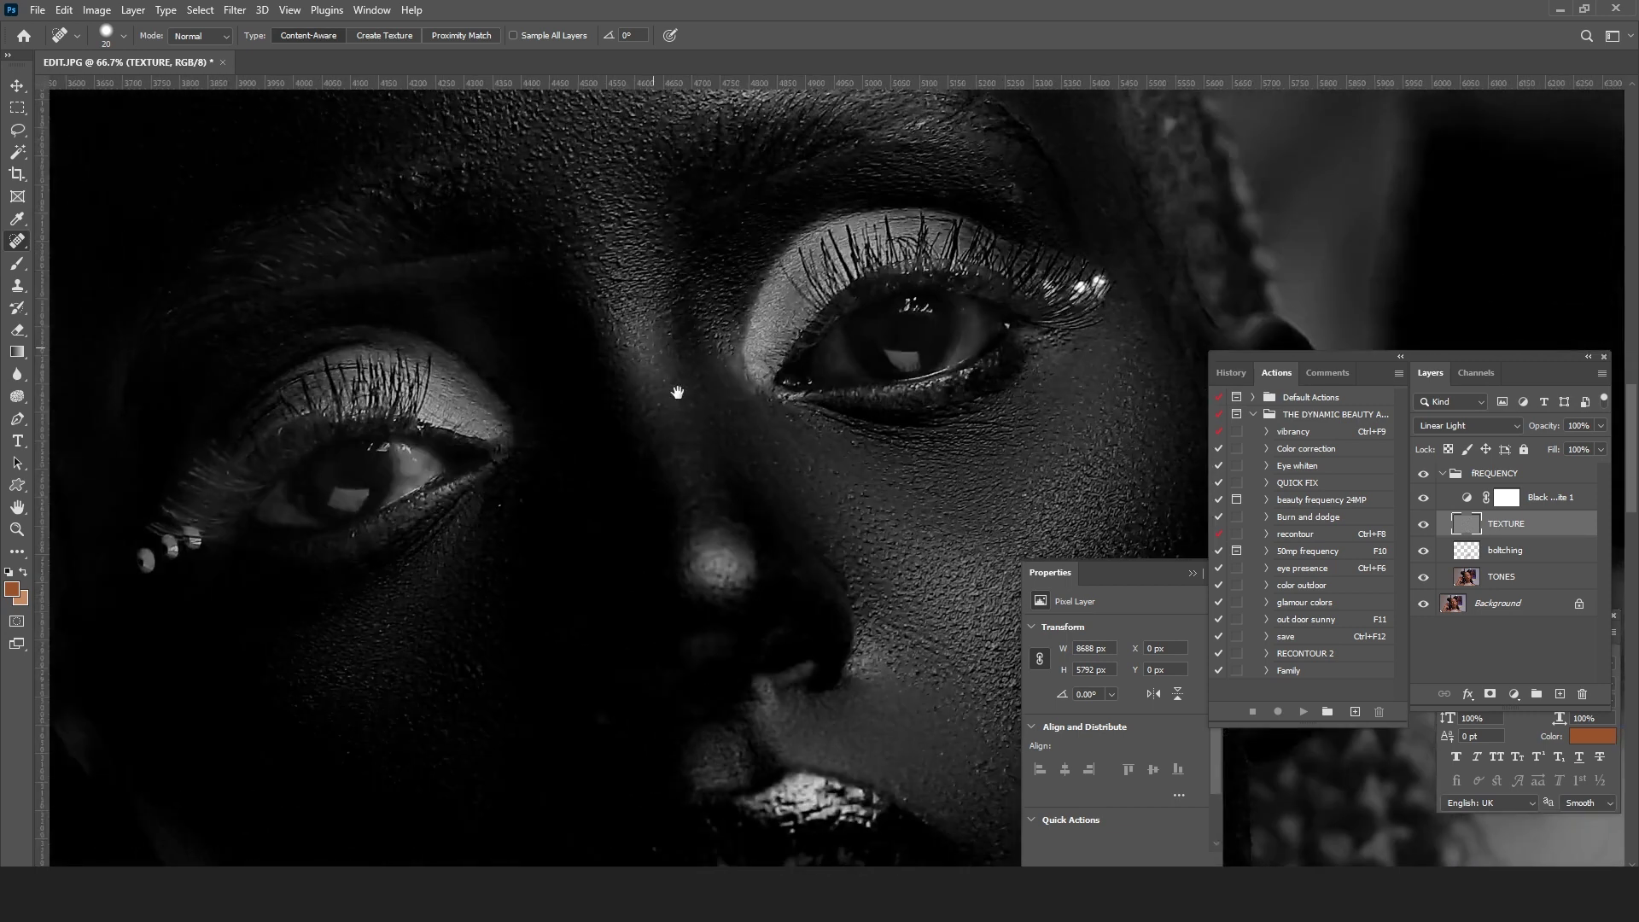
left_click_drag(441, 525, 500, 424)
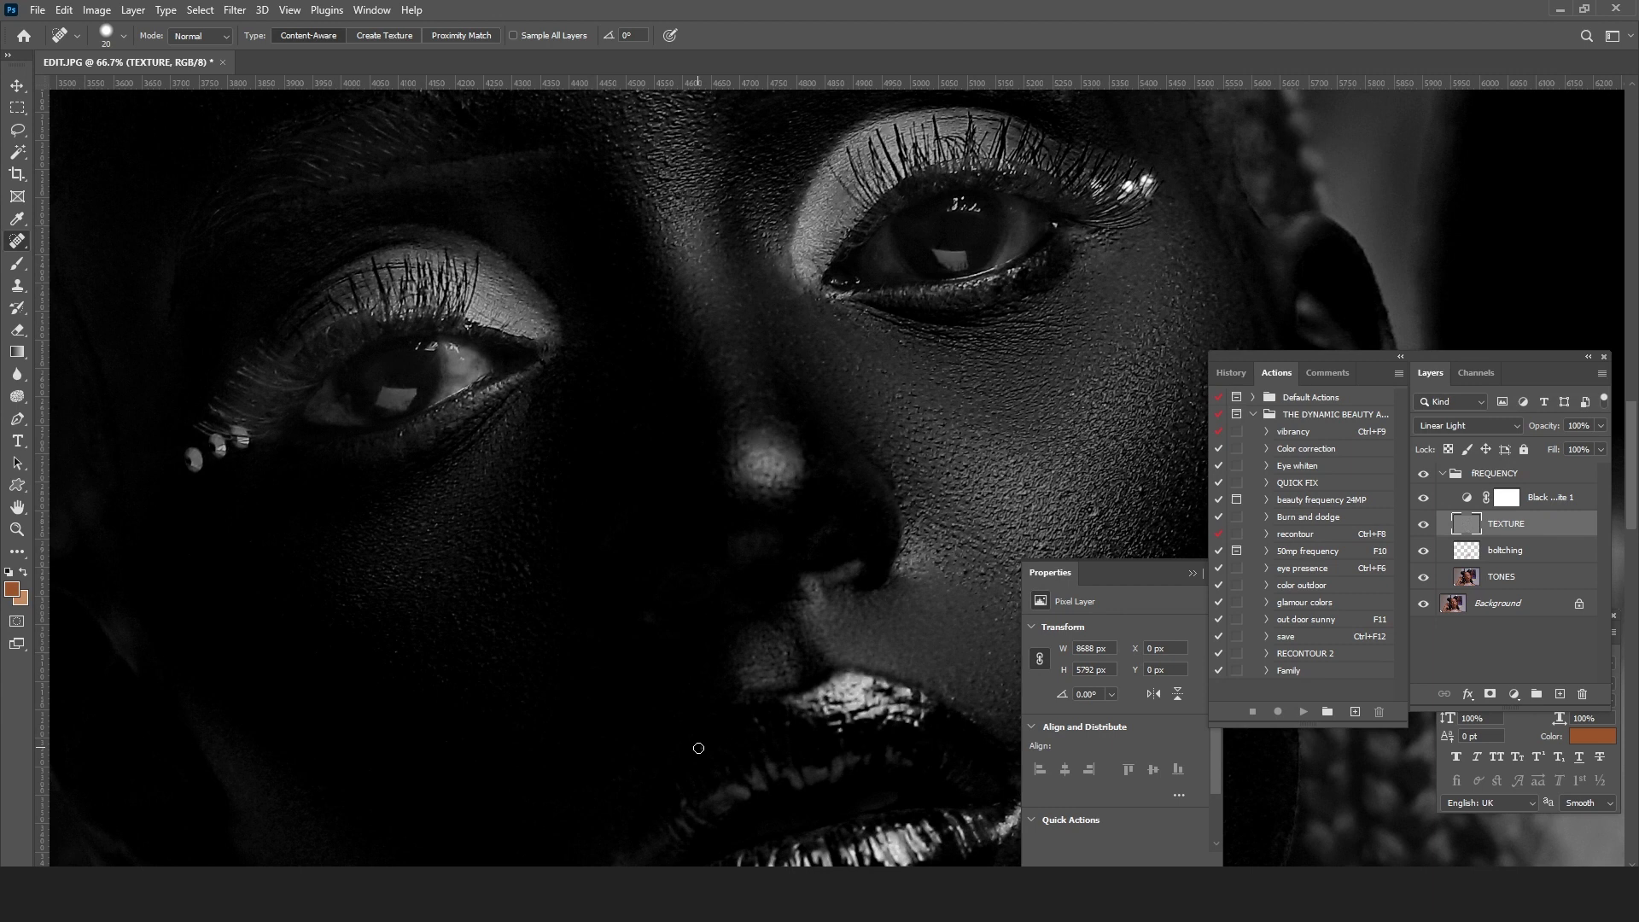
left_click_drag(989, 391, 761, 591)
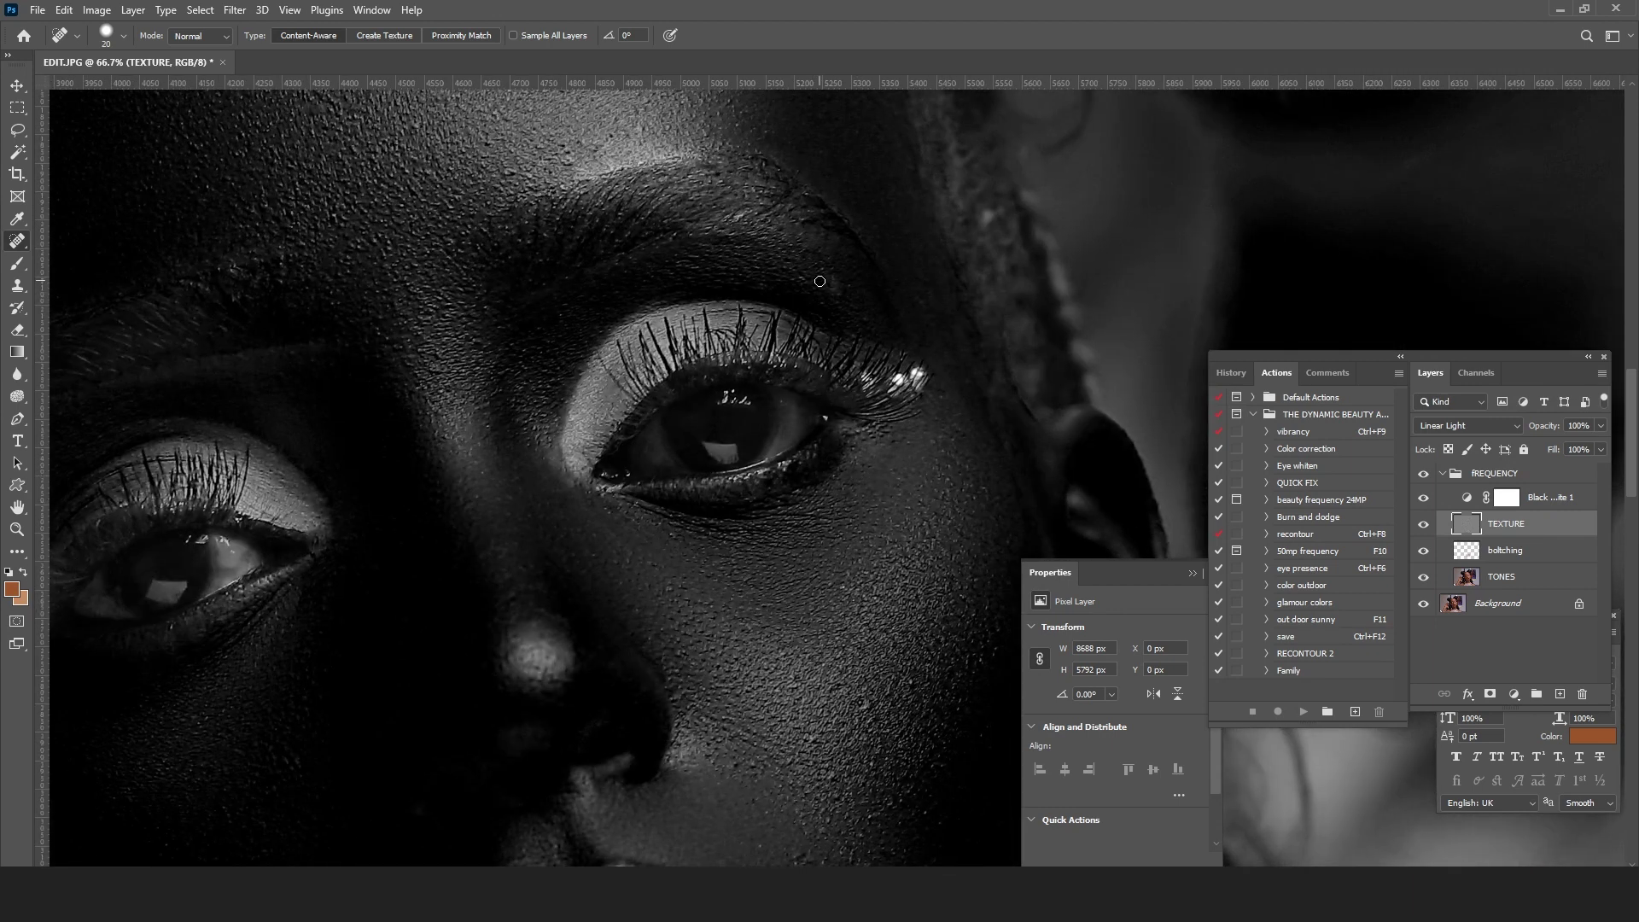
scroll(845, 512, "down", 3)
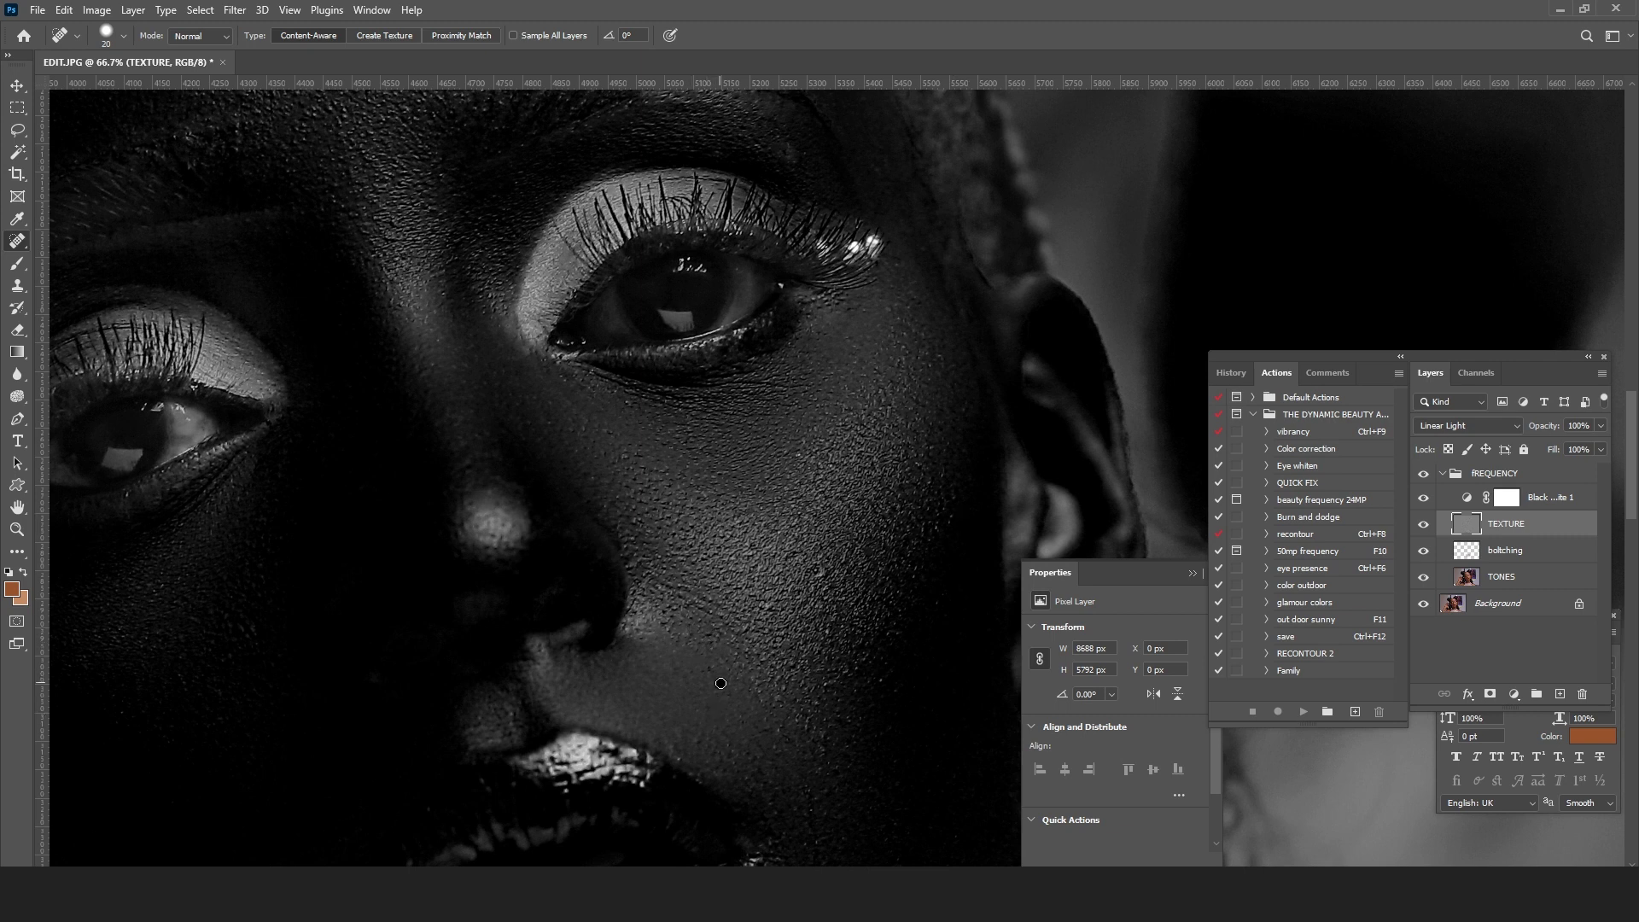
left_click_drag(817, 750, 786, 468)
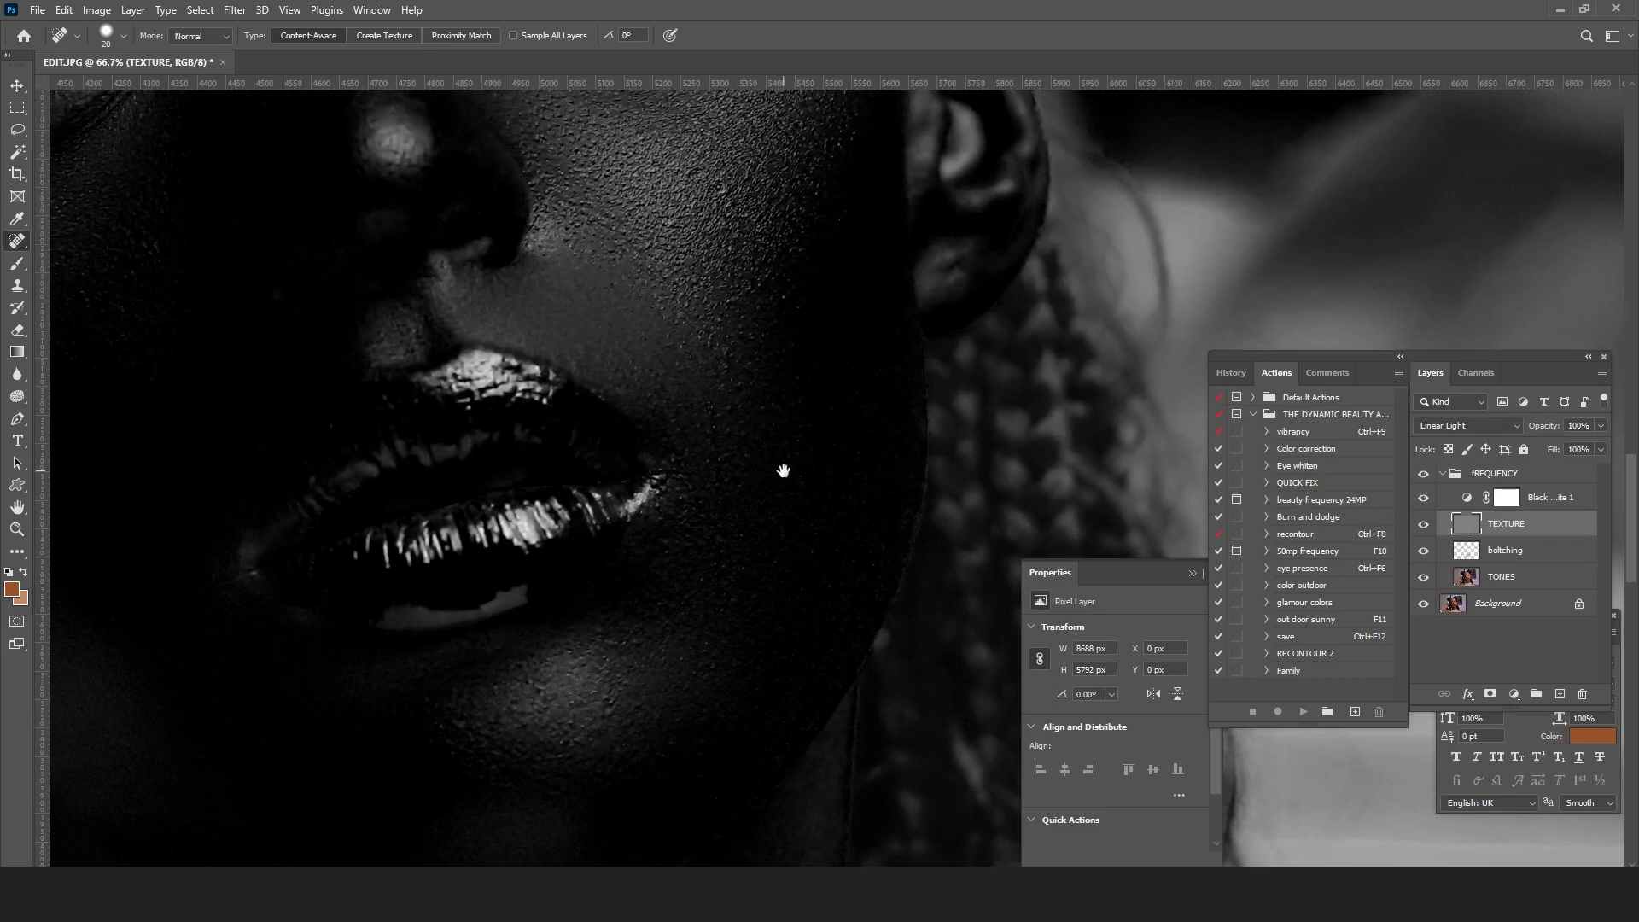
right_click(747, 437)
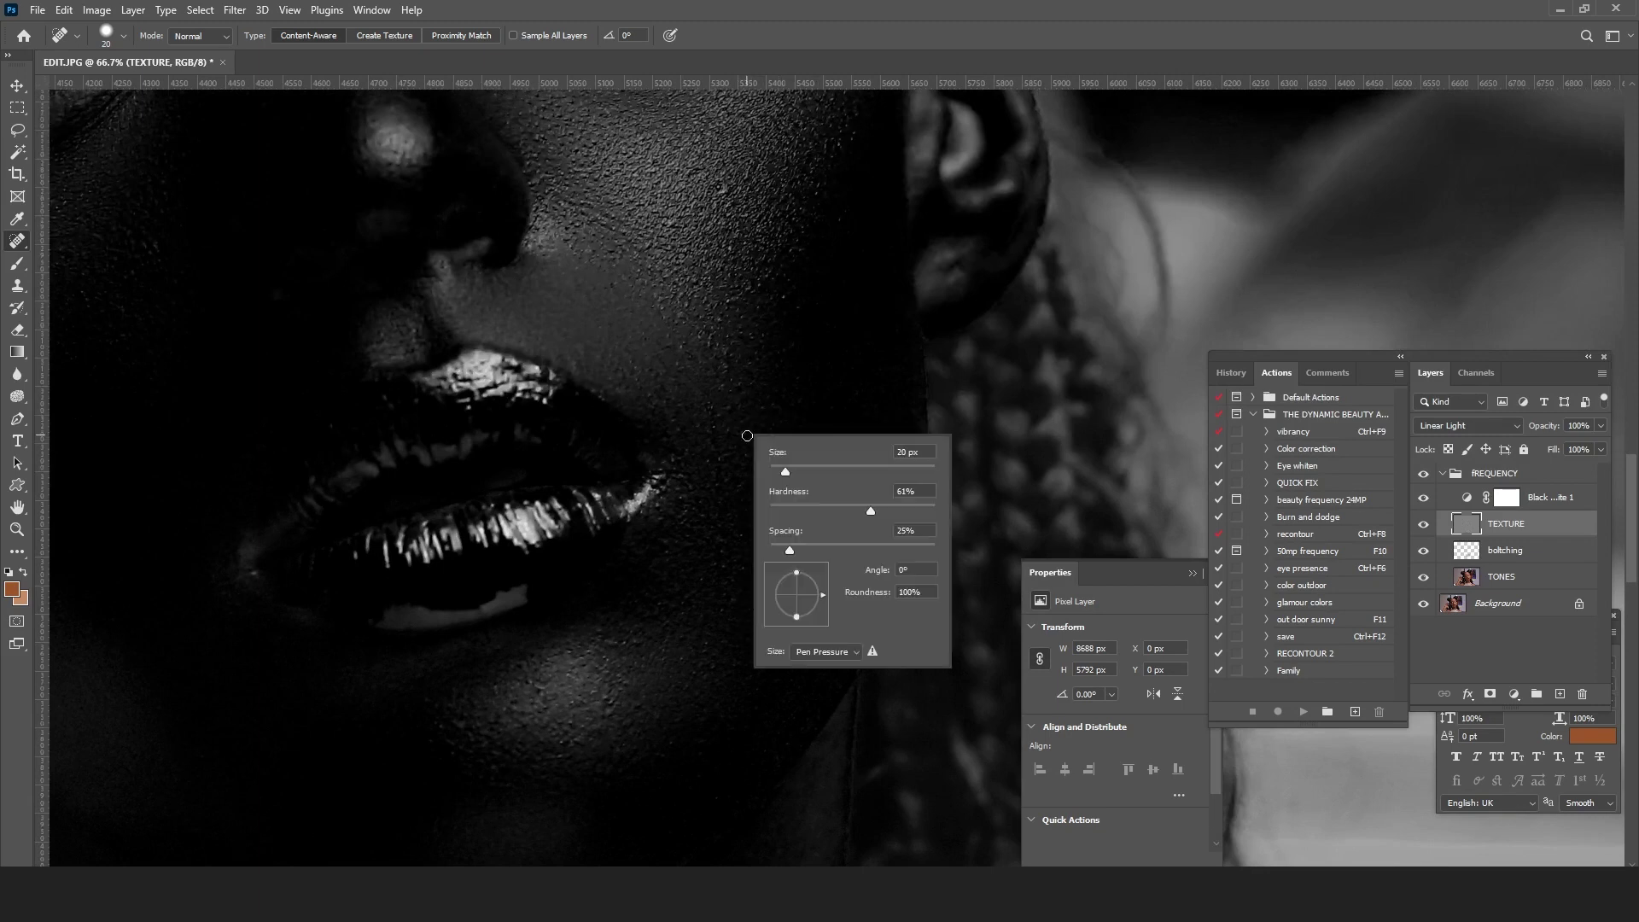
Step: Increase the Spot Healing Brush size to 33 px for retouching the texture layer
left_click(796, 467)
key("Return")
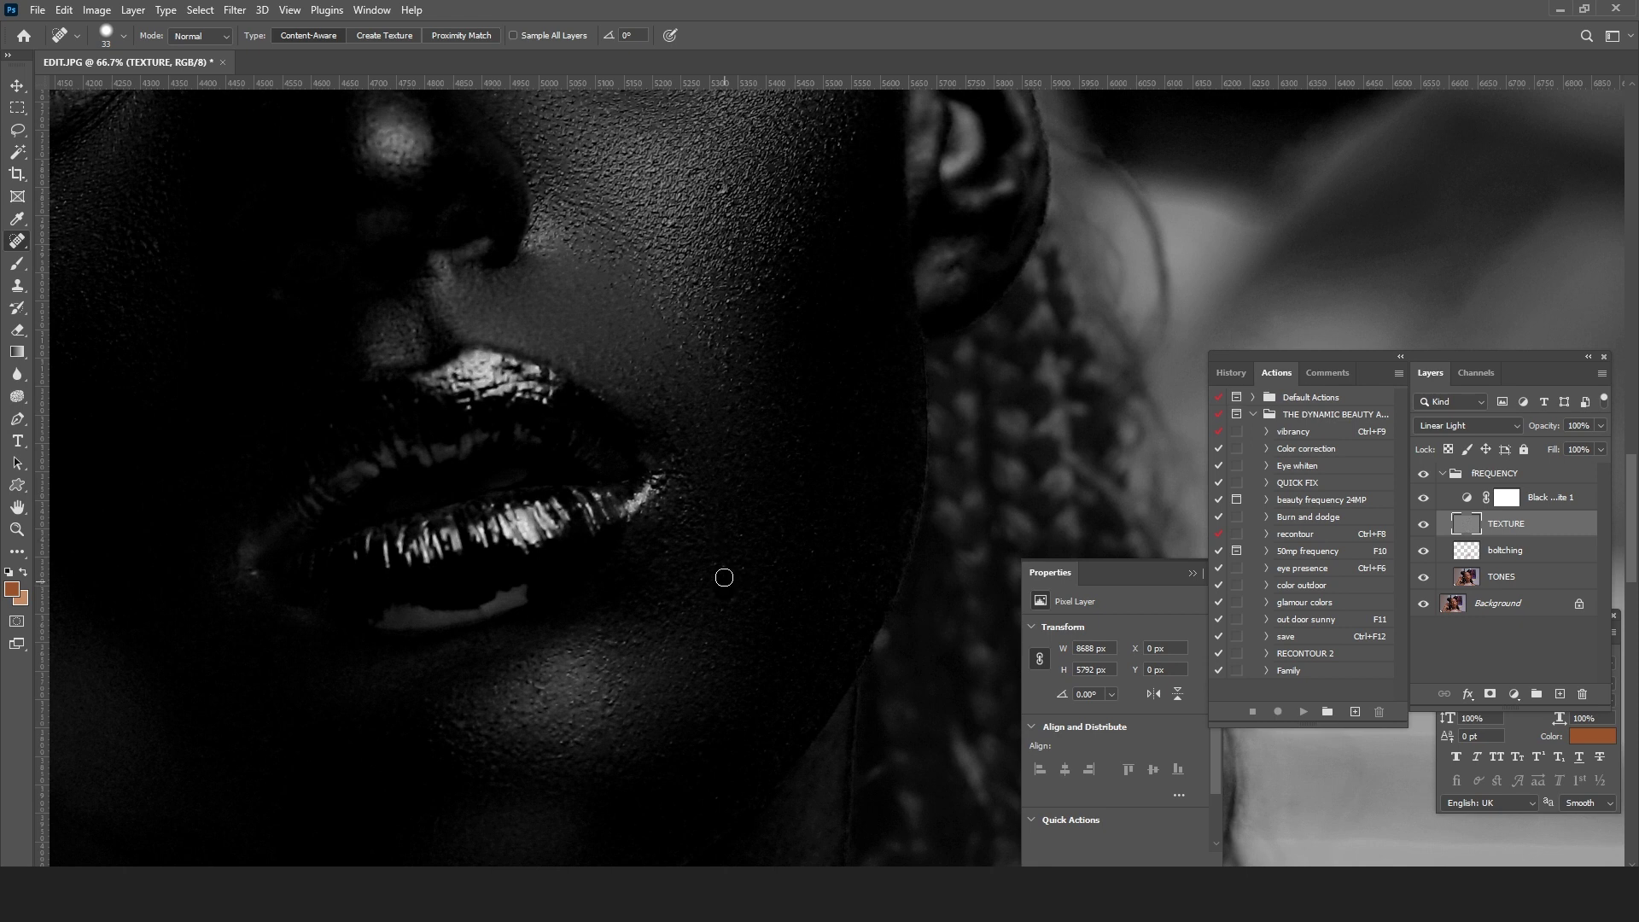
left_click_drag(724, 578, 1159, 458)
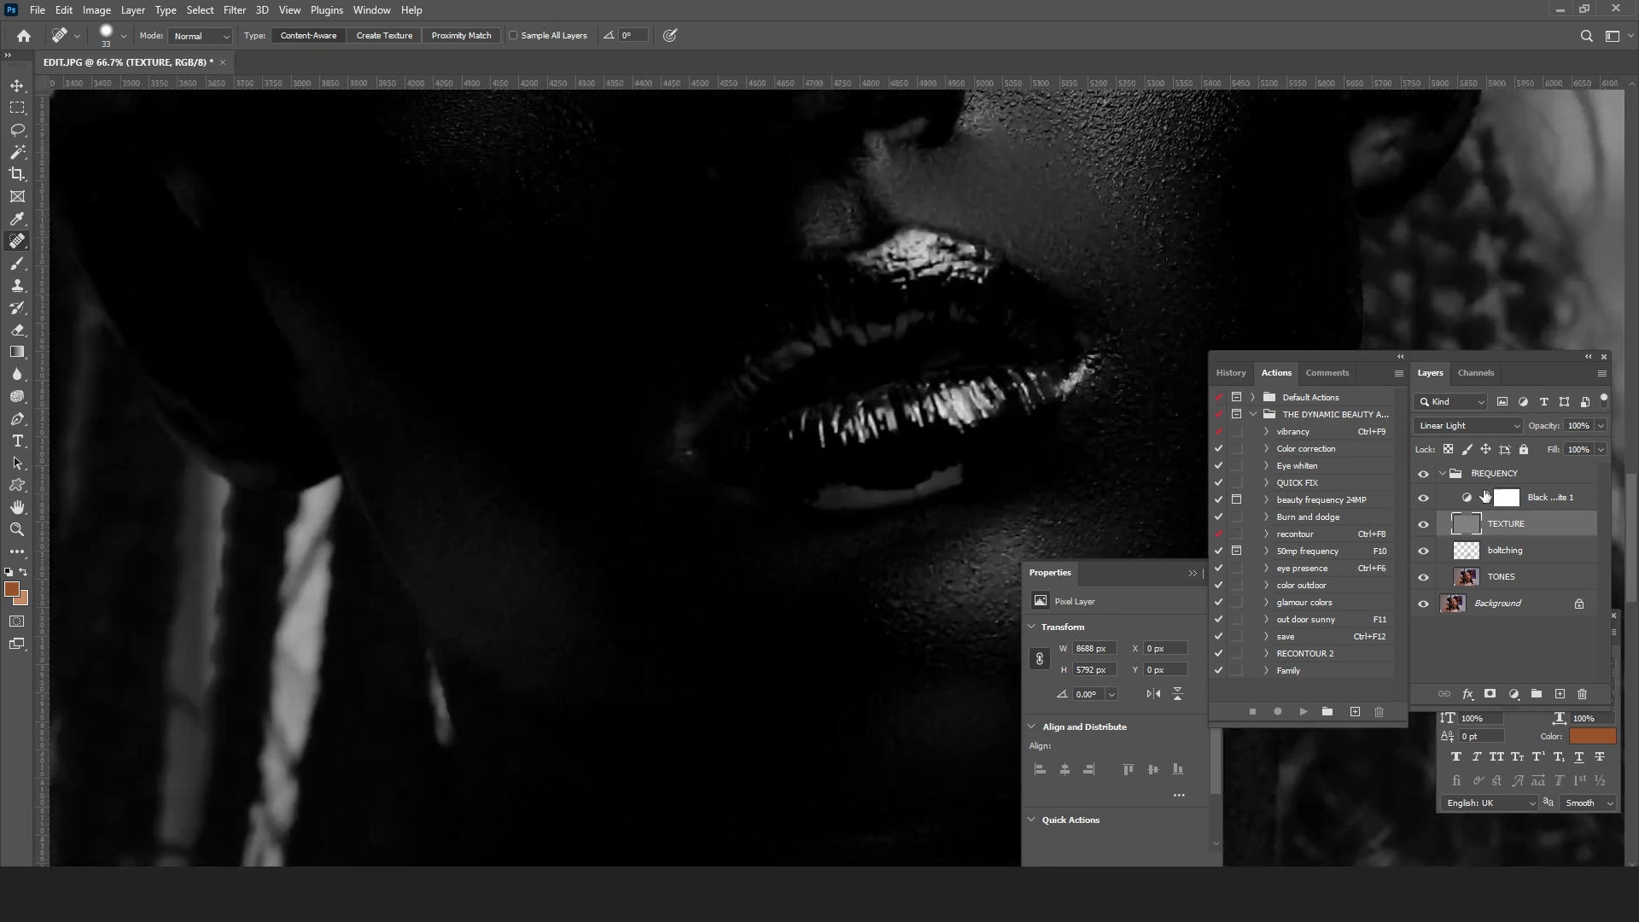
Step: Check the image with the frequency group and its layers toggled, and hide the Black & White adjustment layer
left_click(1423, 473)
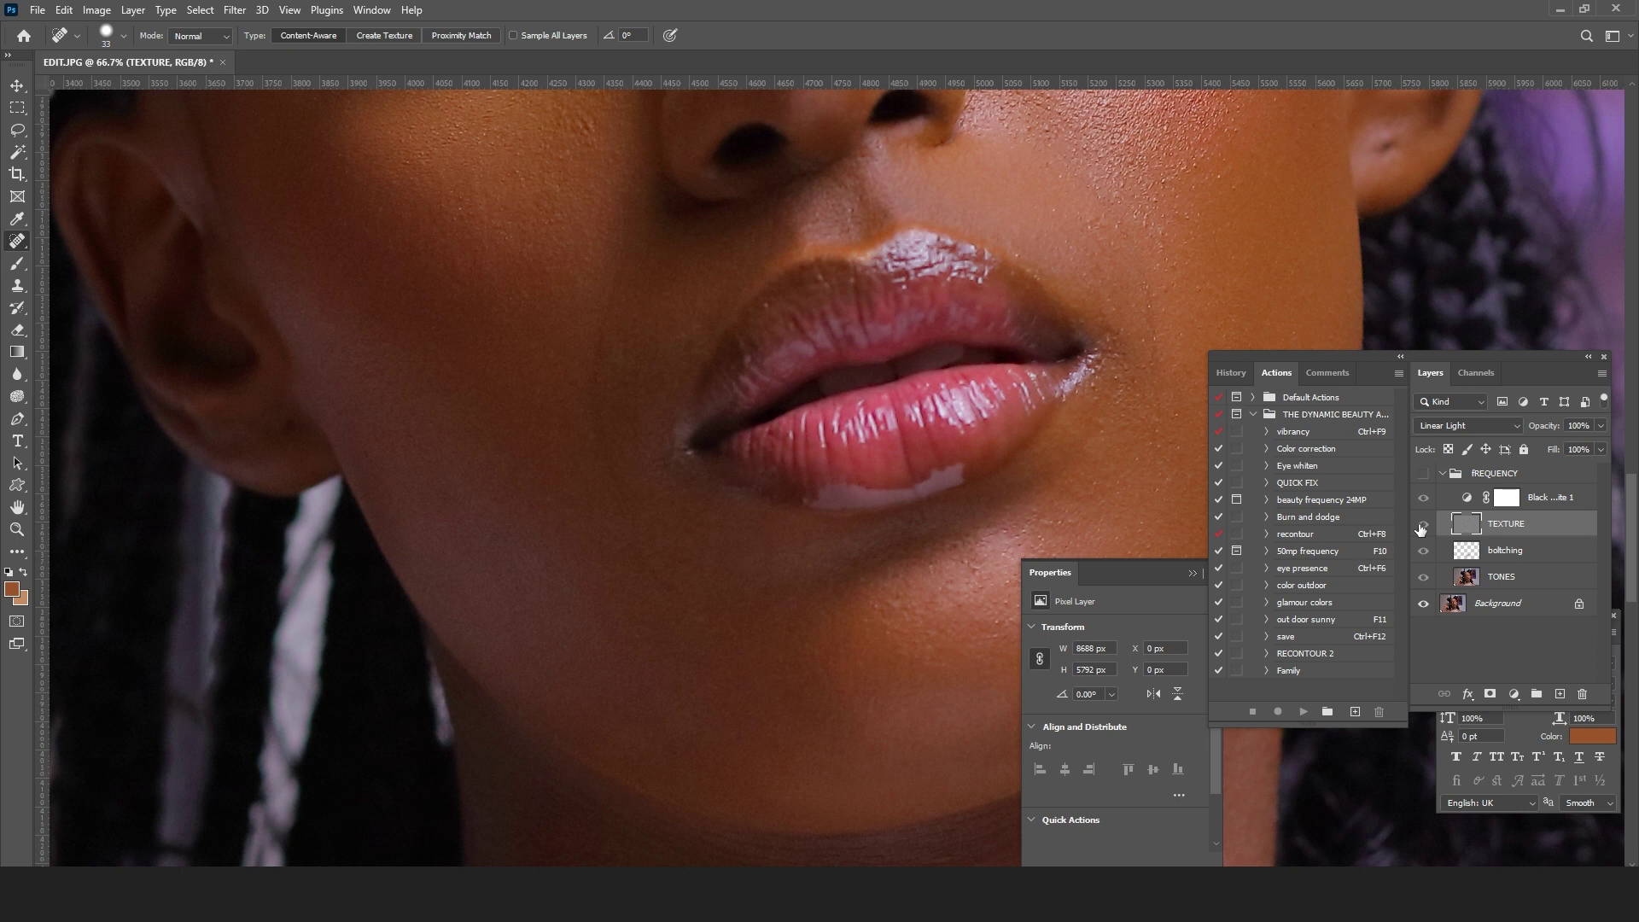
left_click(1422, 524)
left_click(1422, 524)
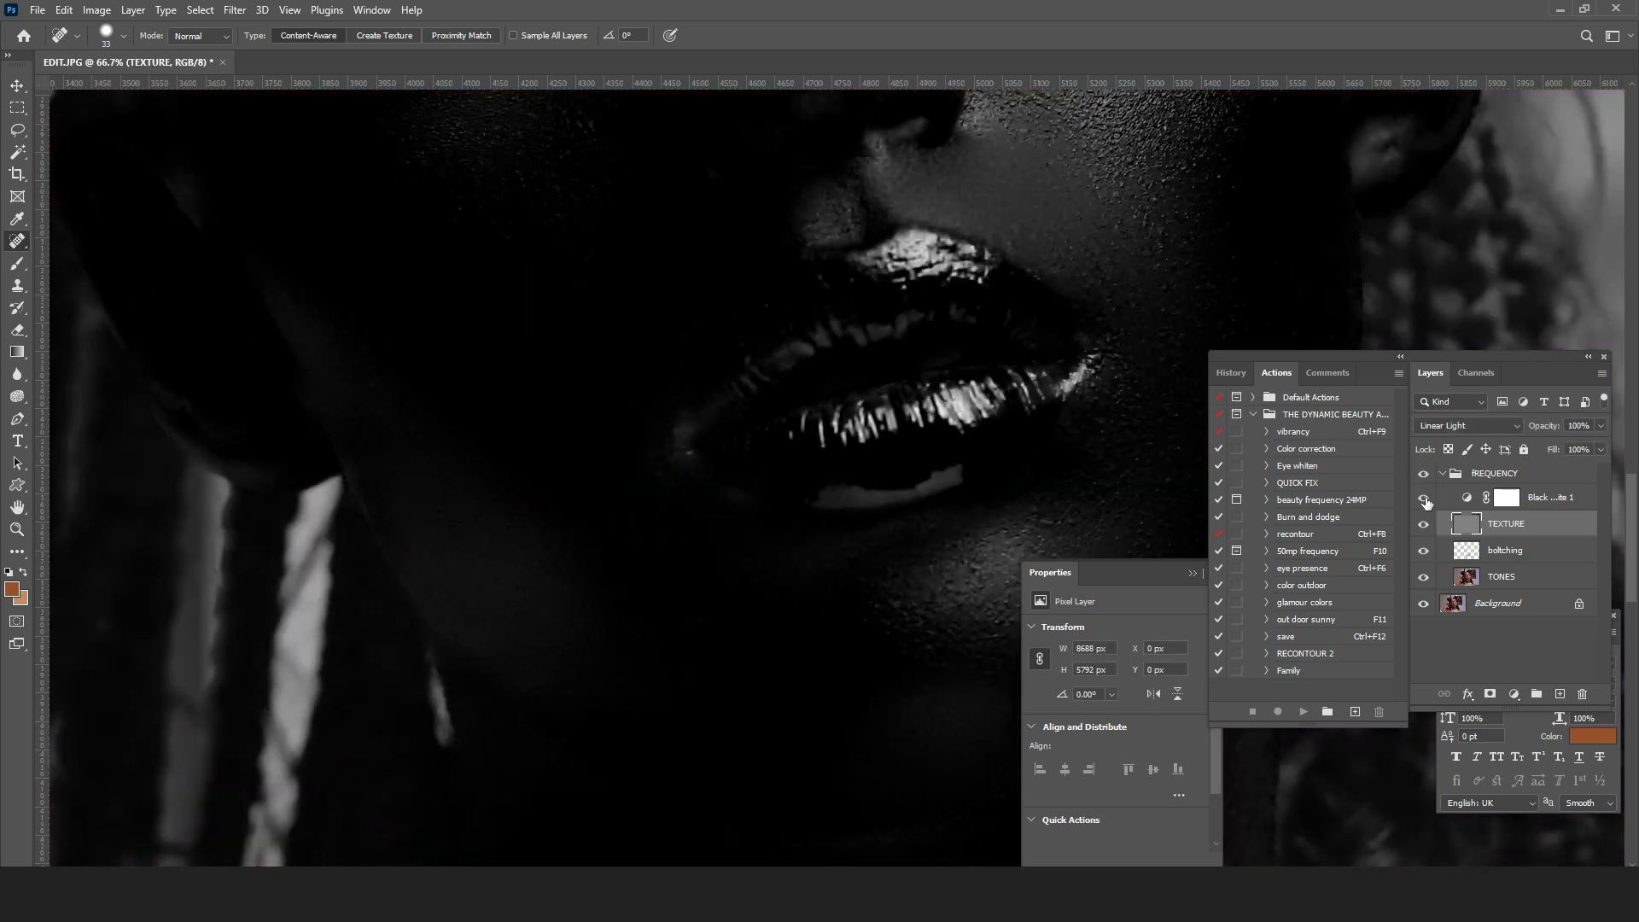
left_click(1424, 499)
left_click(1424, 500)
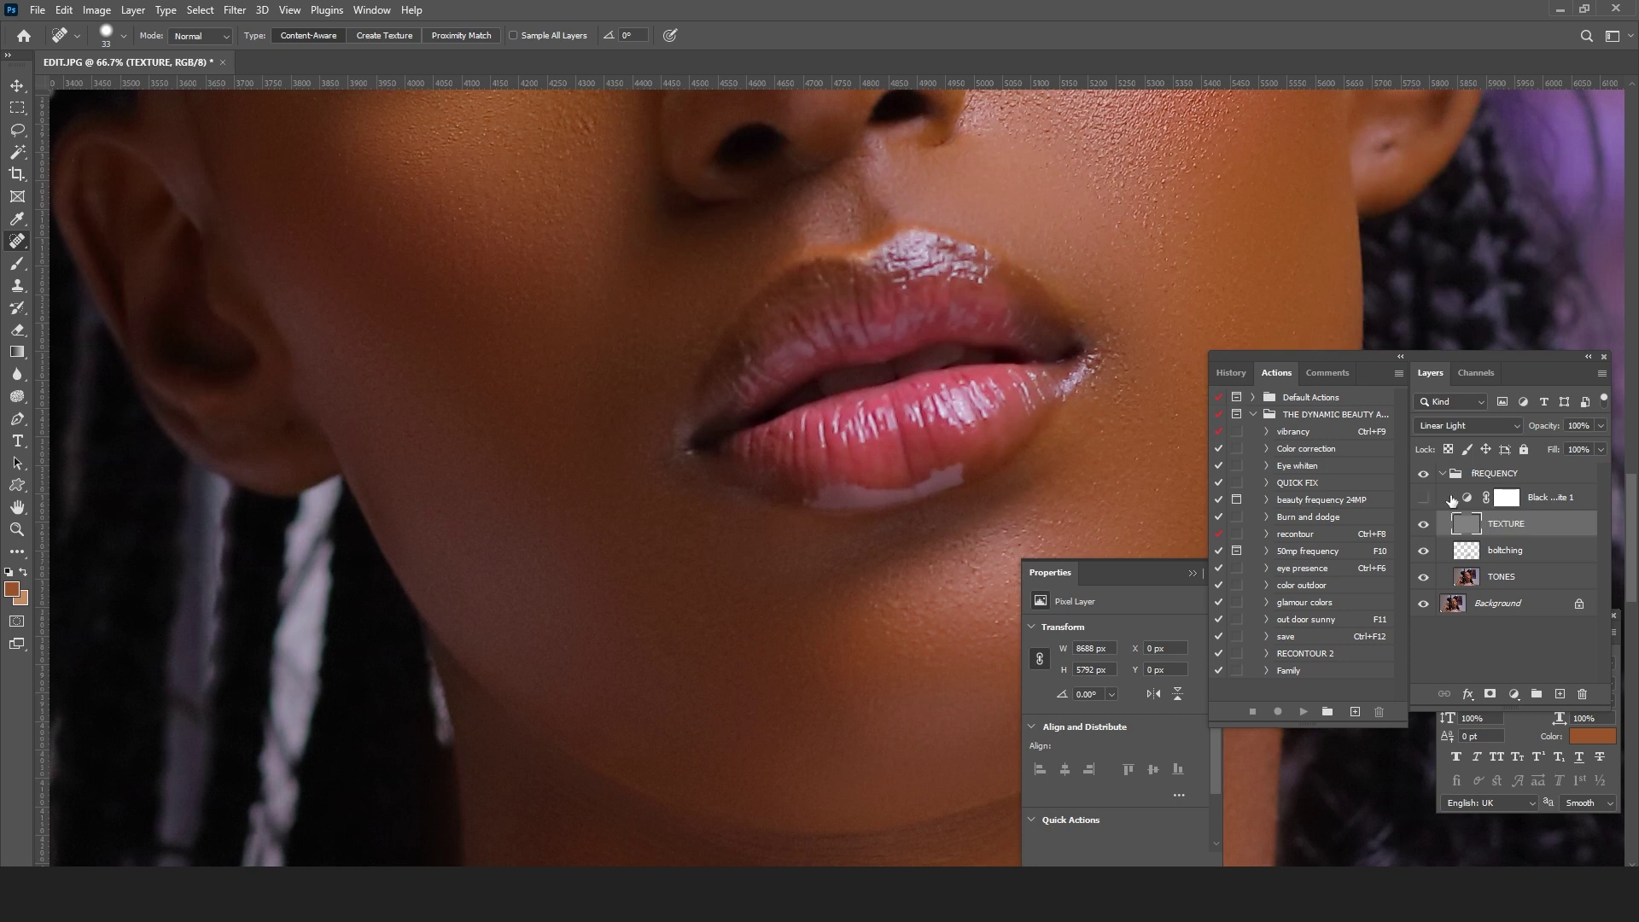
Step: Inspect the retouched skin in colour around the chin, lips, eyes and forehead, and across the whole portrait
left_click_drag(686, 353, 644, 249)
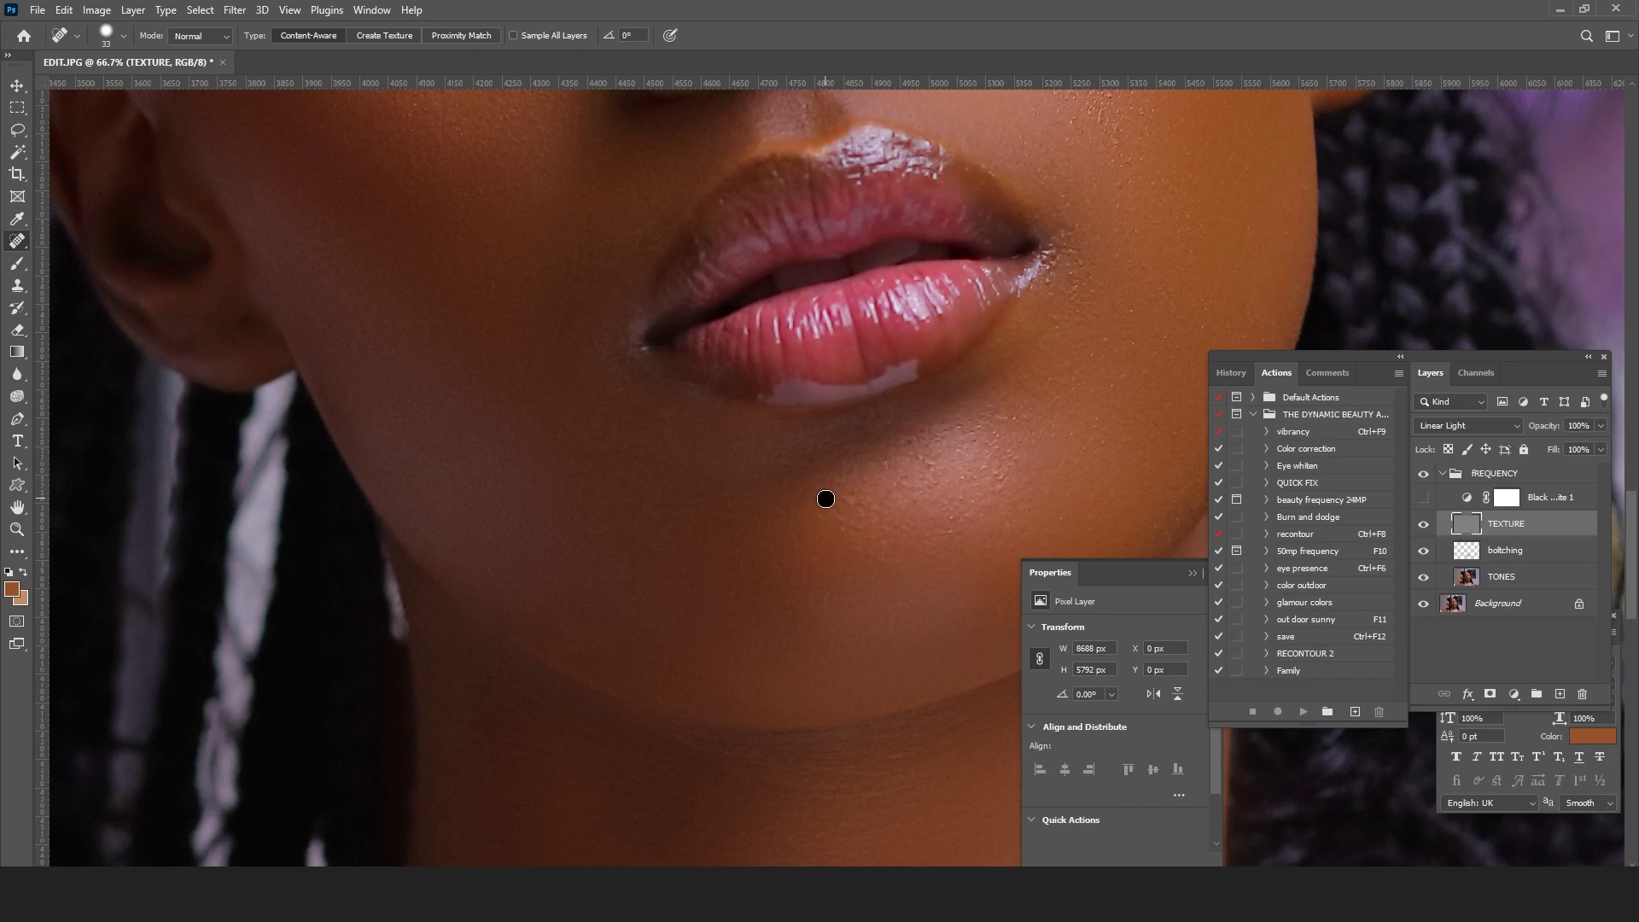
left_click_drag(727, 214, 713, 376)
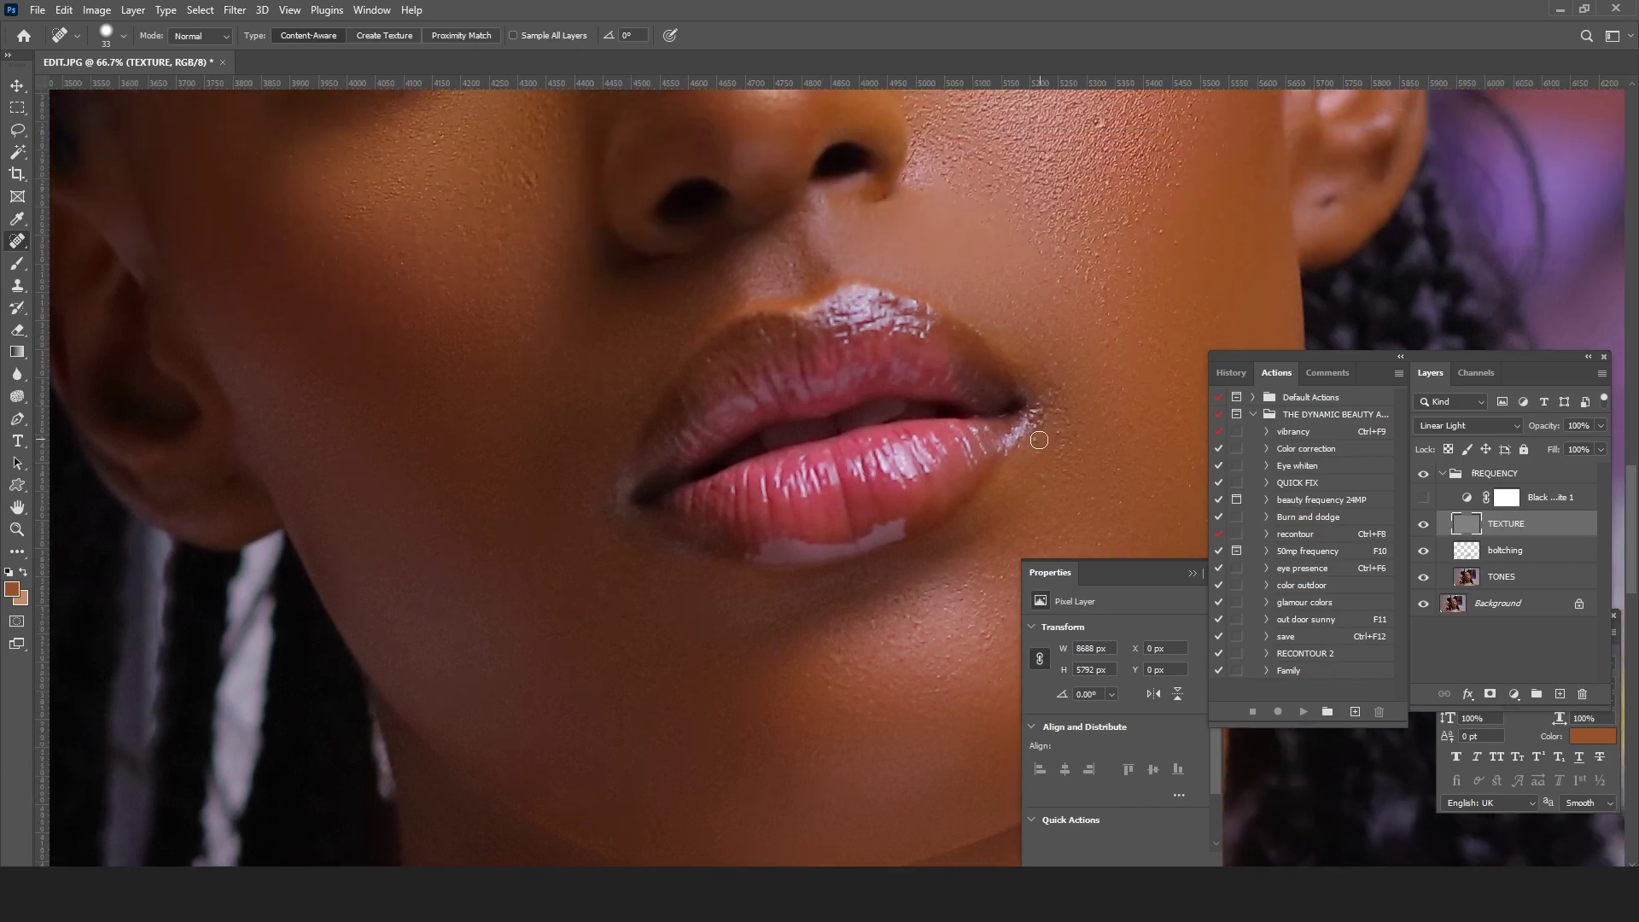
left_click_drag(1058, 424, 1059, 401)
scroll(981, 176, "up", 5)
scroll(962, 325, "up", 8)
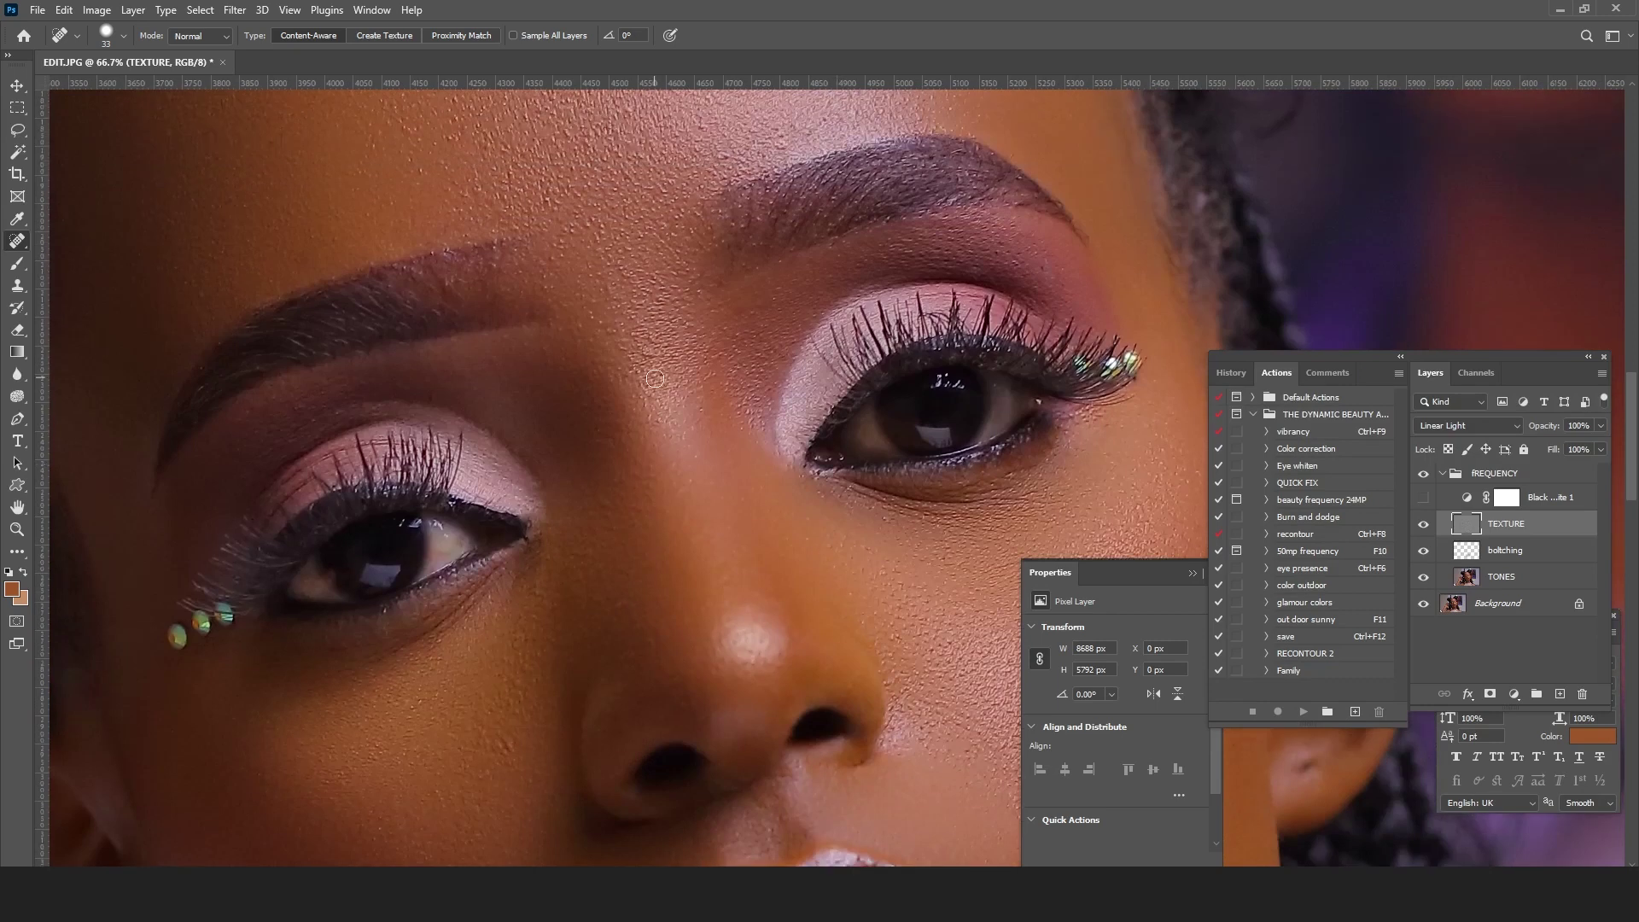
left_click_drag(466, 351, 717, 271)
left_click(717, 273, "alt")
left_click(717, 274, "alt")
left_click(718, 274, "alt")
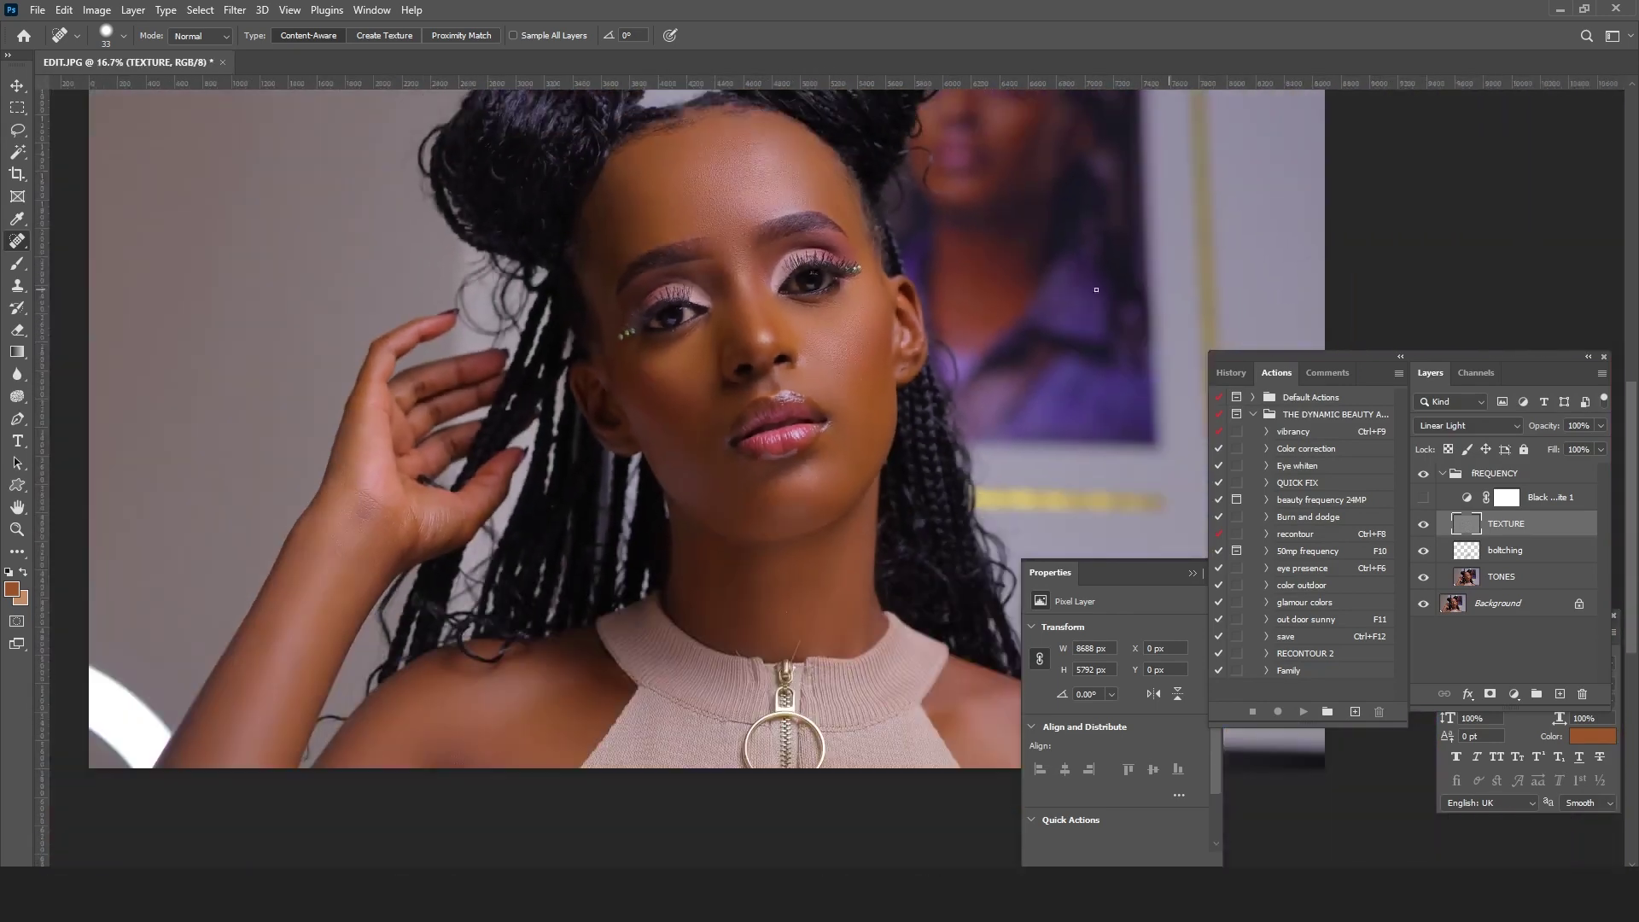
left_click_drag(1058, 299, 904, 411)
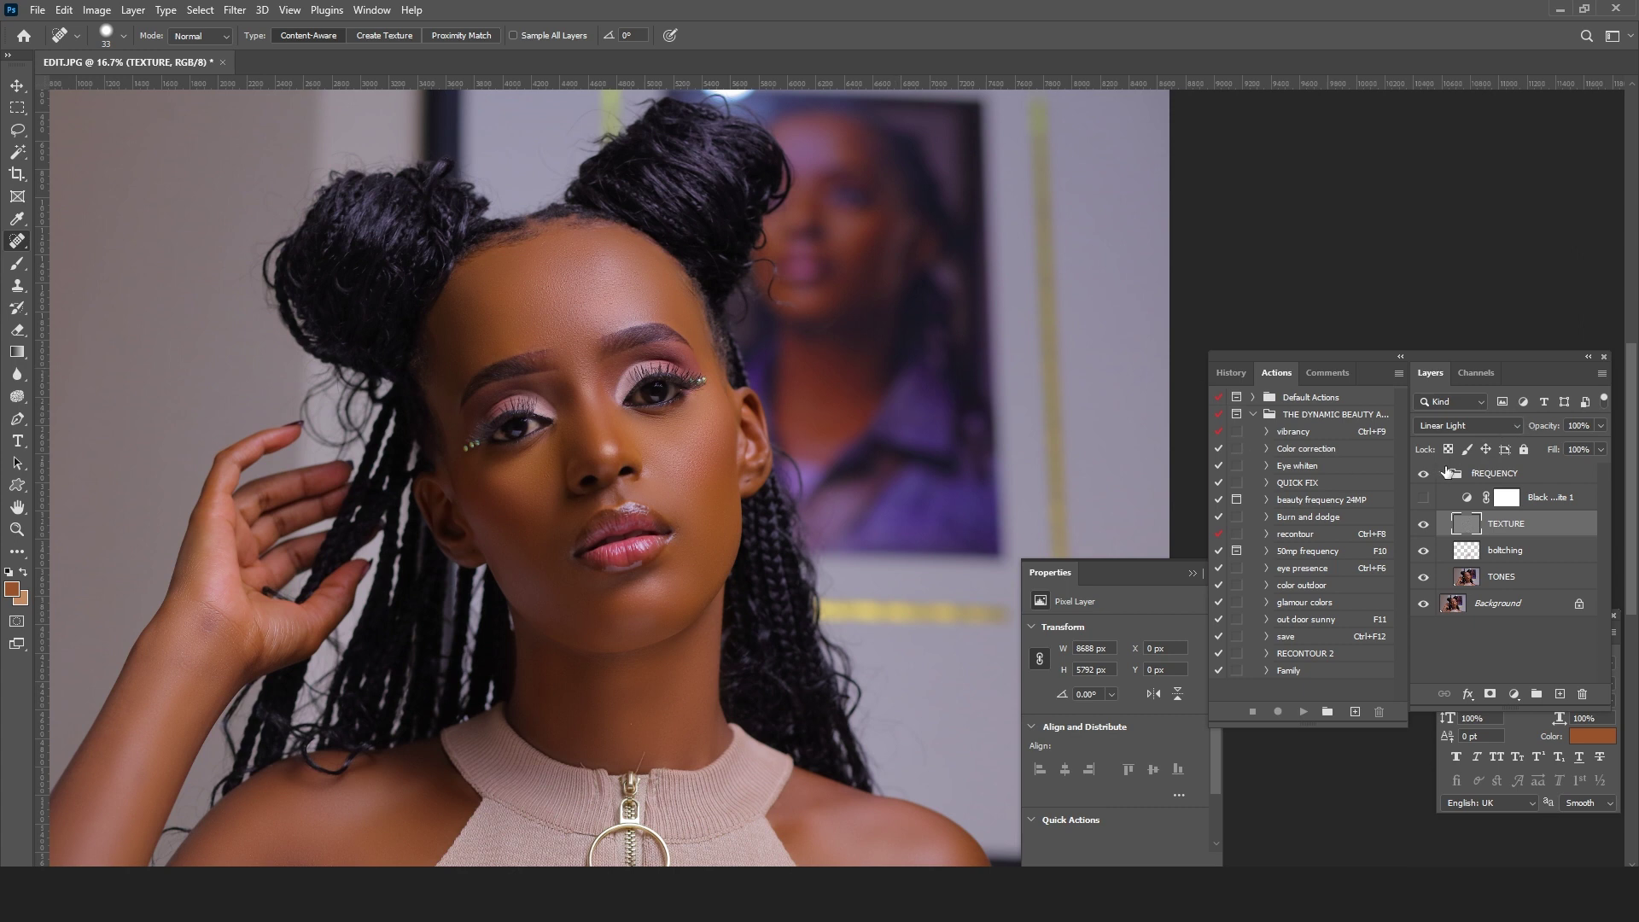
Step: Delete the Black & White adjustment layer from the frequency group and collapse the group
left_click(1445, 474)
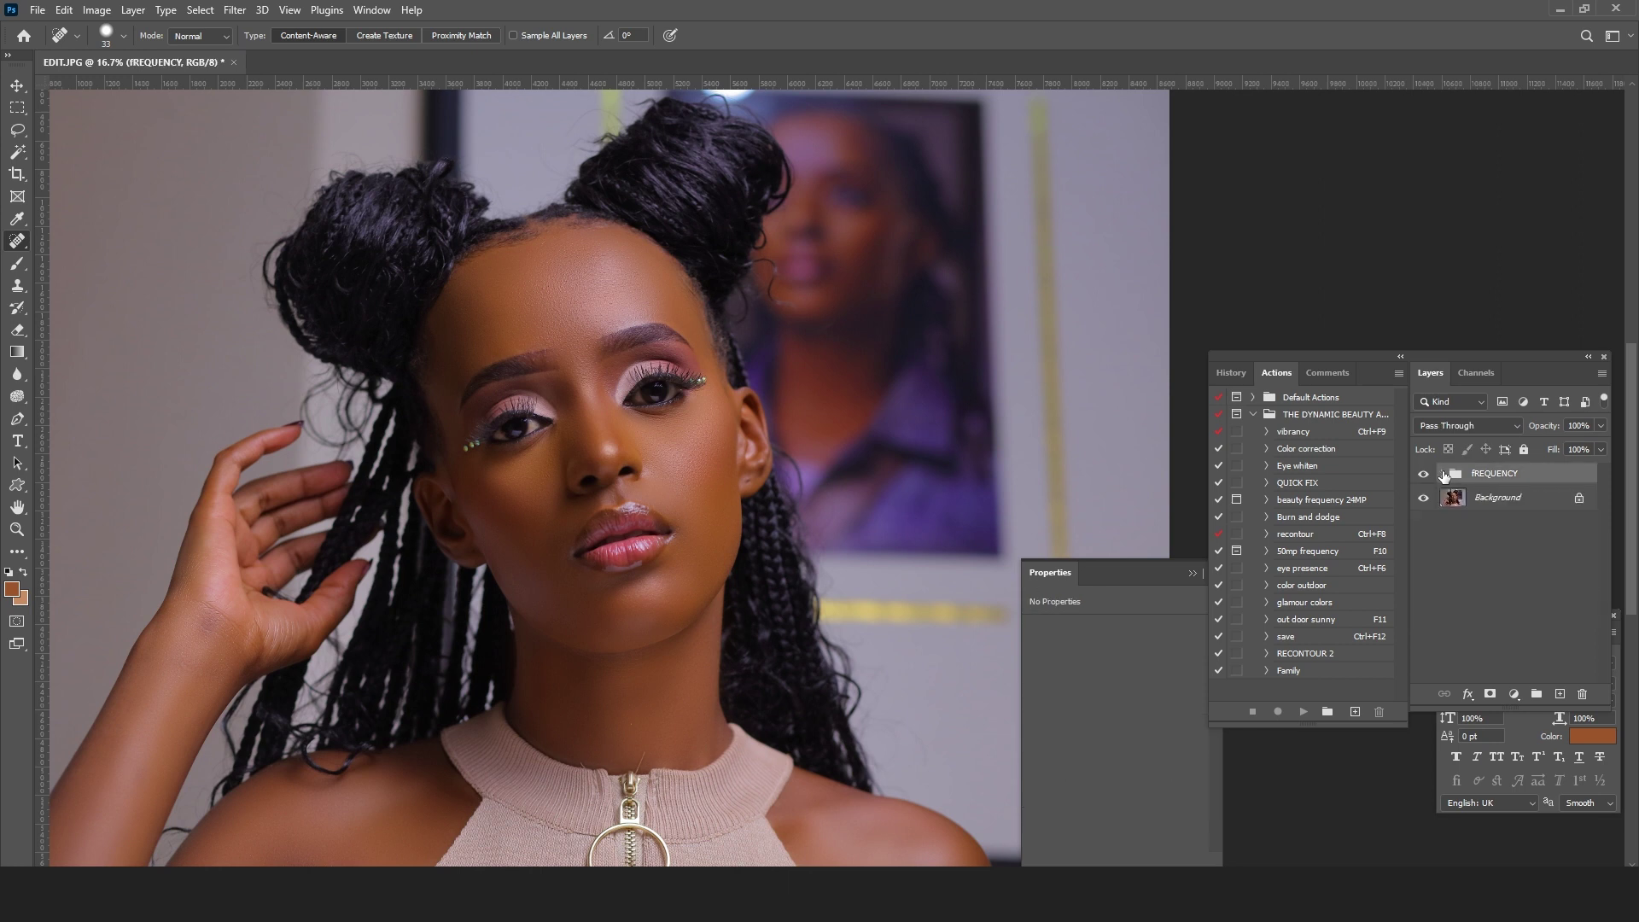
left_click(1444, 473)
left_click(1573, 502)
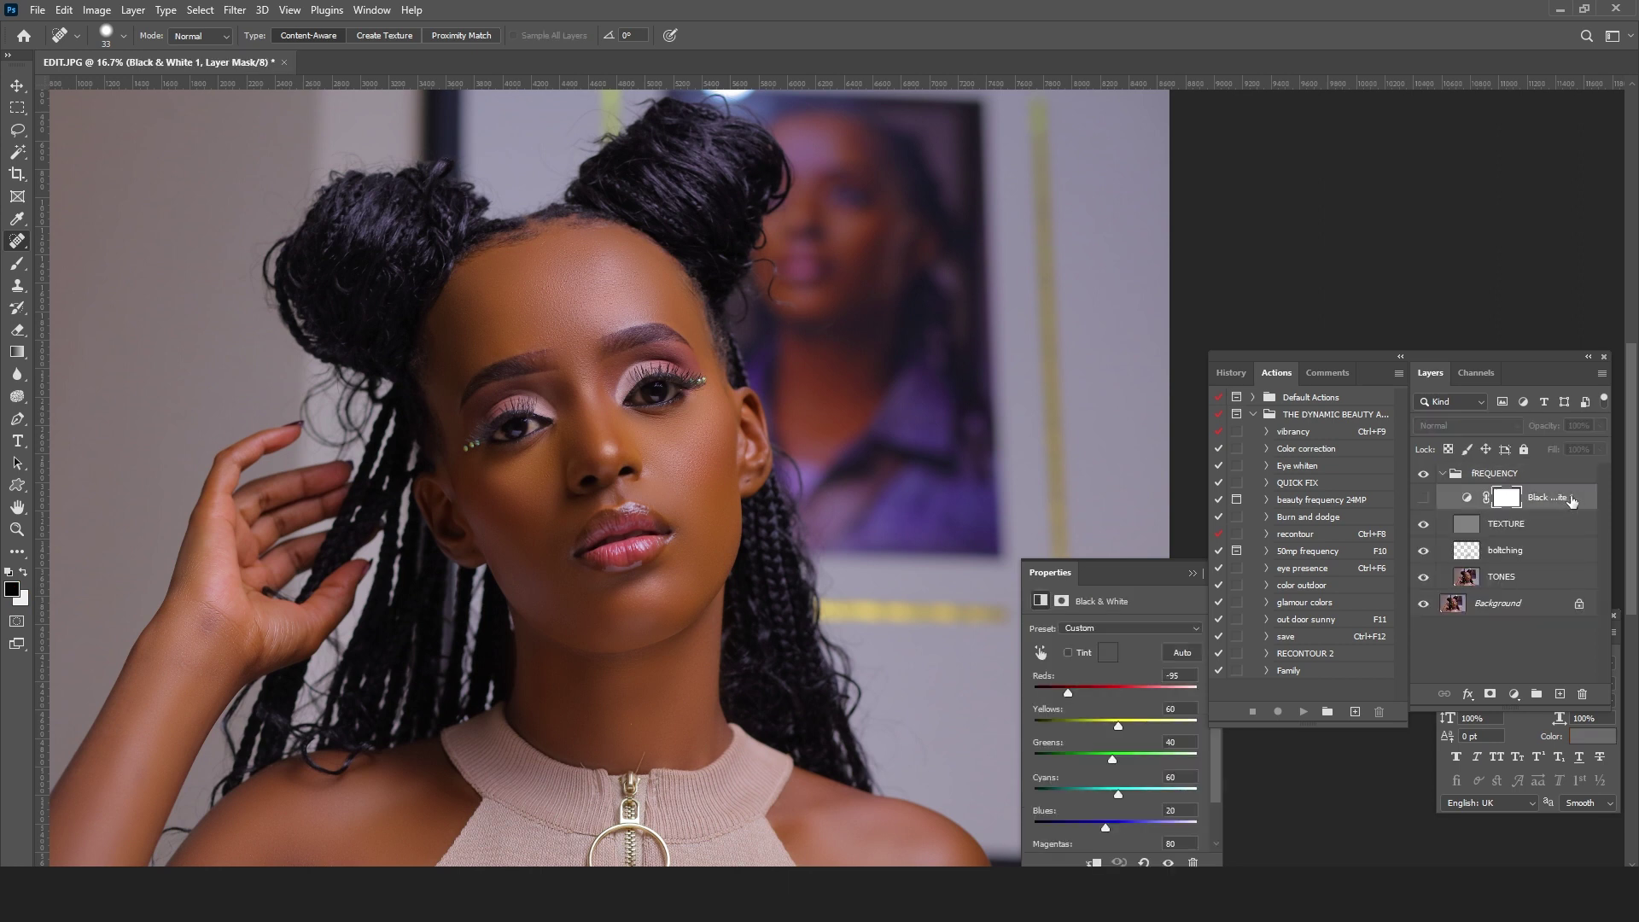
left_click_drag(1573, 502, 1584, 696)
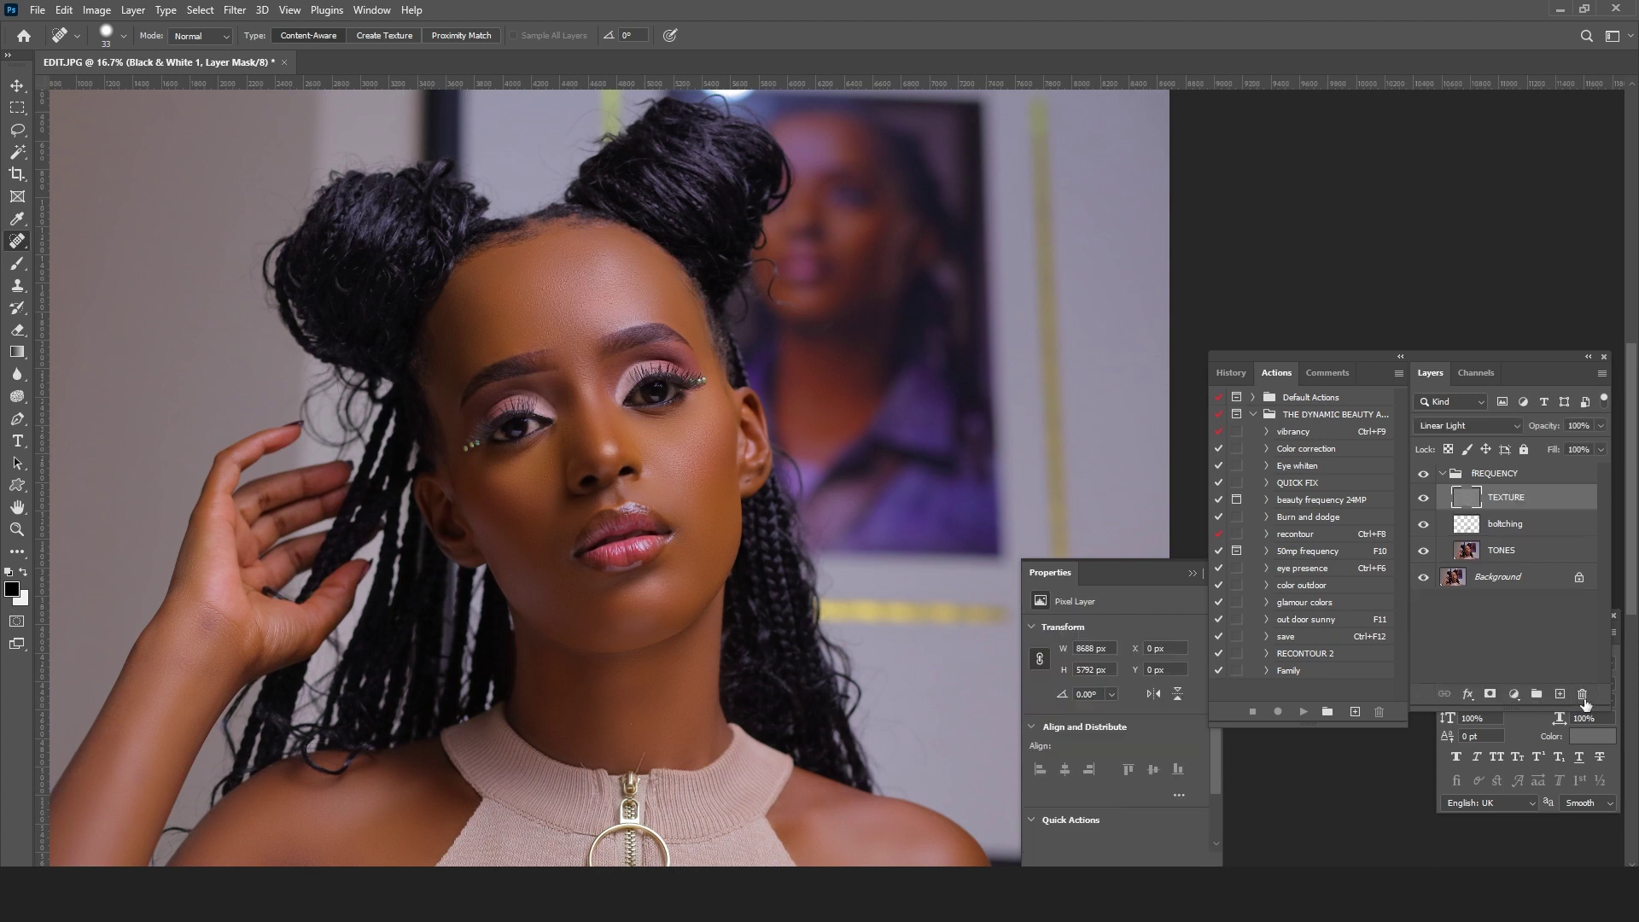
left_click(1443, 474)
Step: Compare the portrait with and without the frequency group, and move the Properties panel clear of the image
left_click(1423, 474)
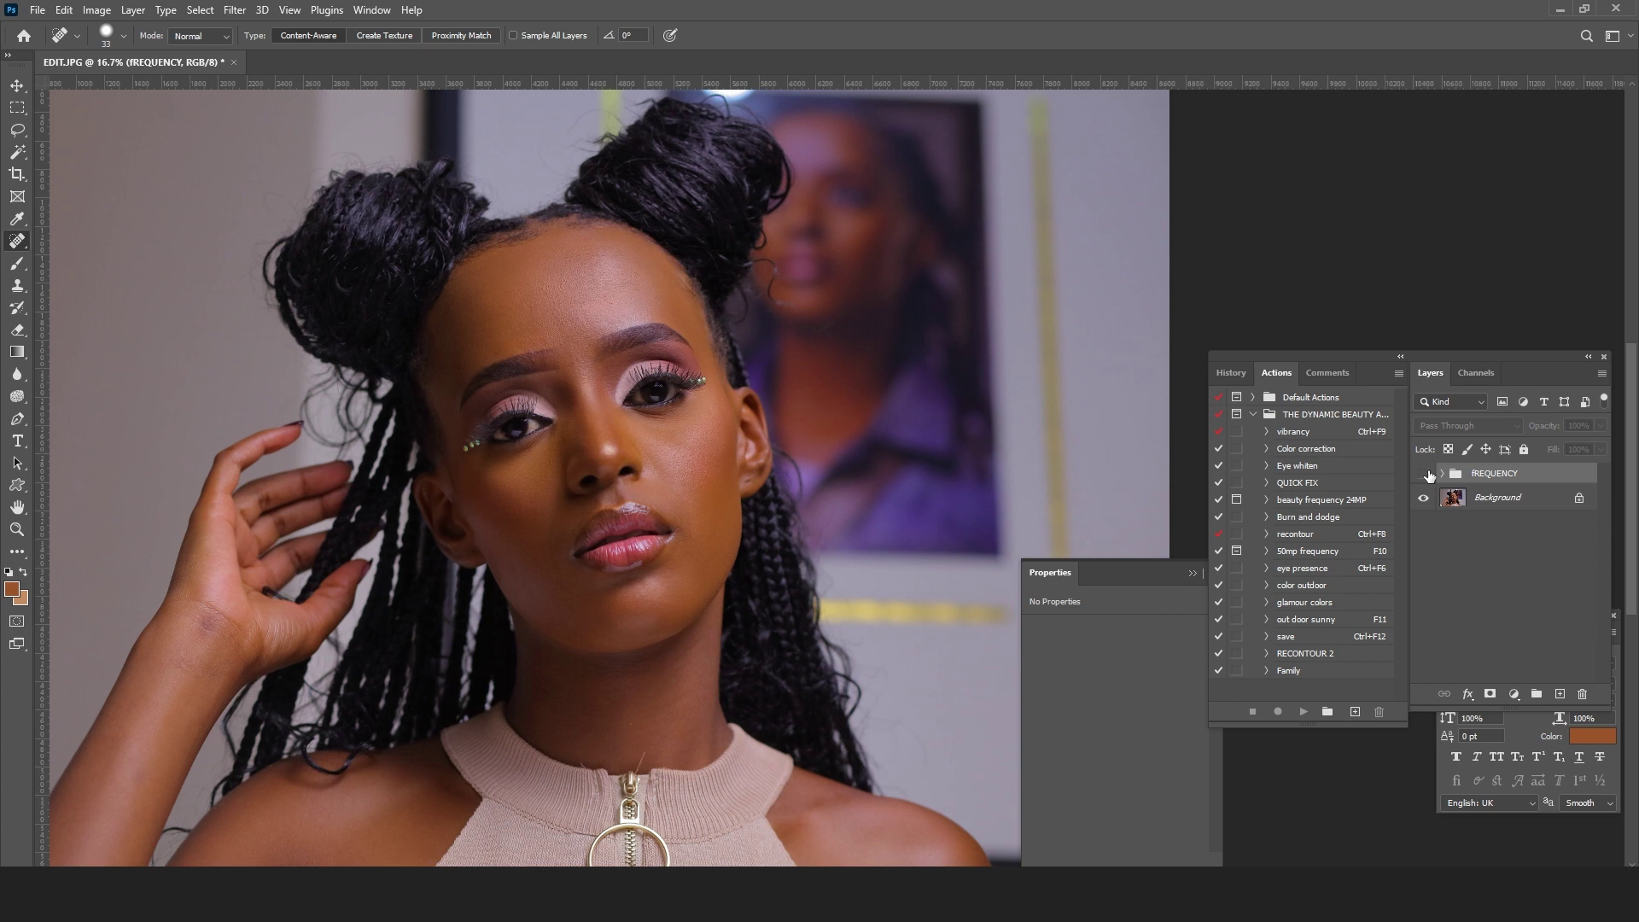
left_click(1426, 474)
left_click(1426, 473)
left_click(1425, 474)
left_click(1158, 587)
left_click_drag(1158, 588, 1344, 756)
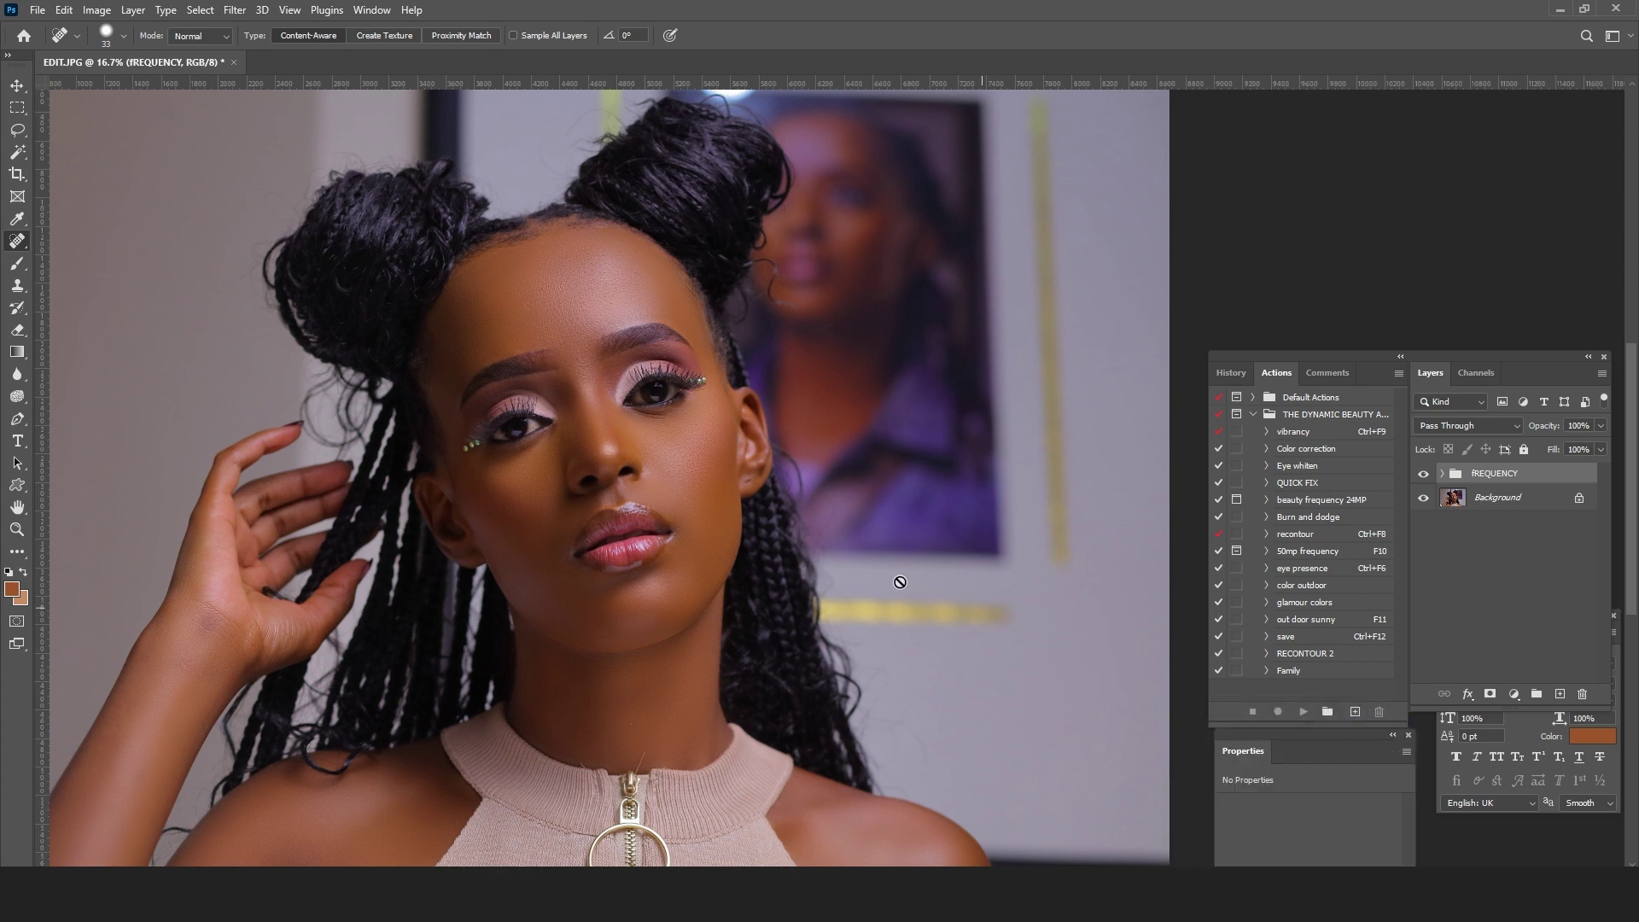
Step: Compare the face up close with the frequency group hidden and shown
left_click(16, 528)
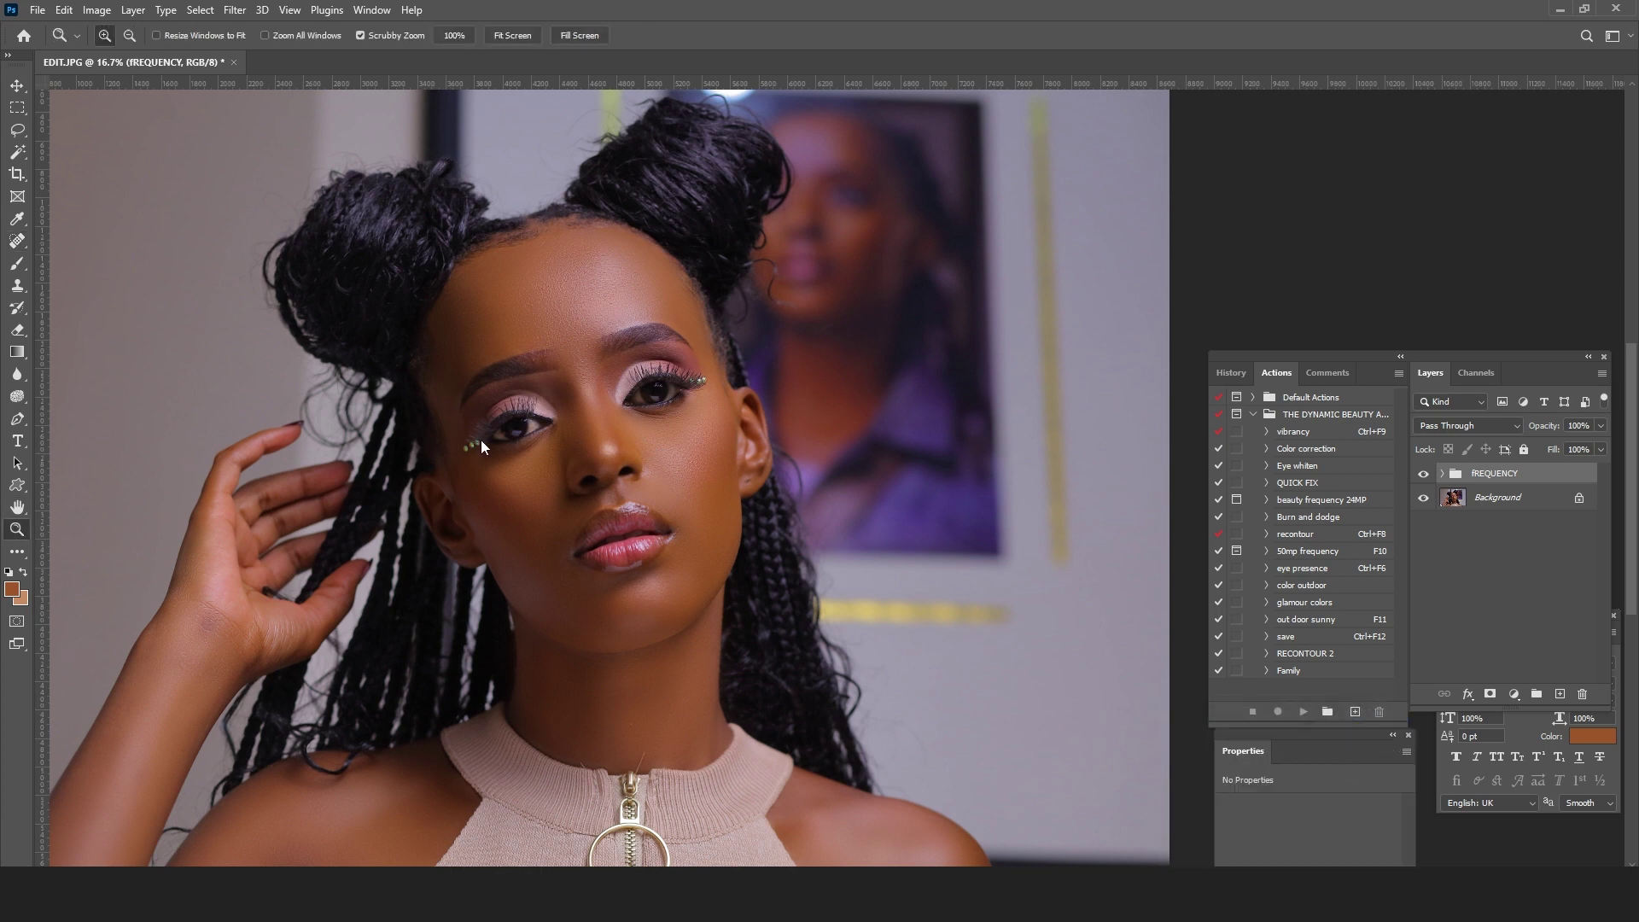
left_click(476, 449)
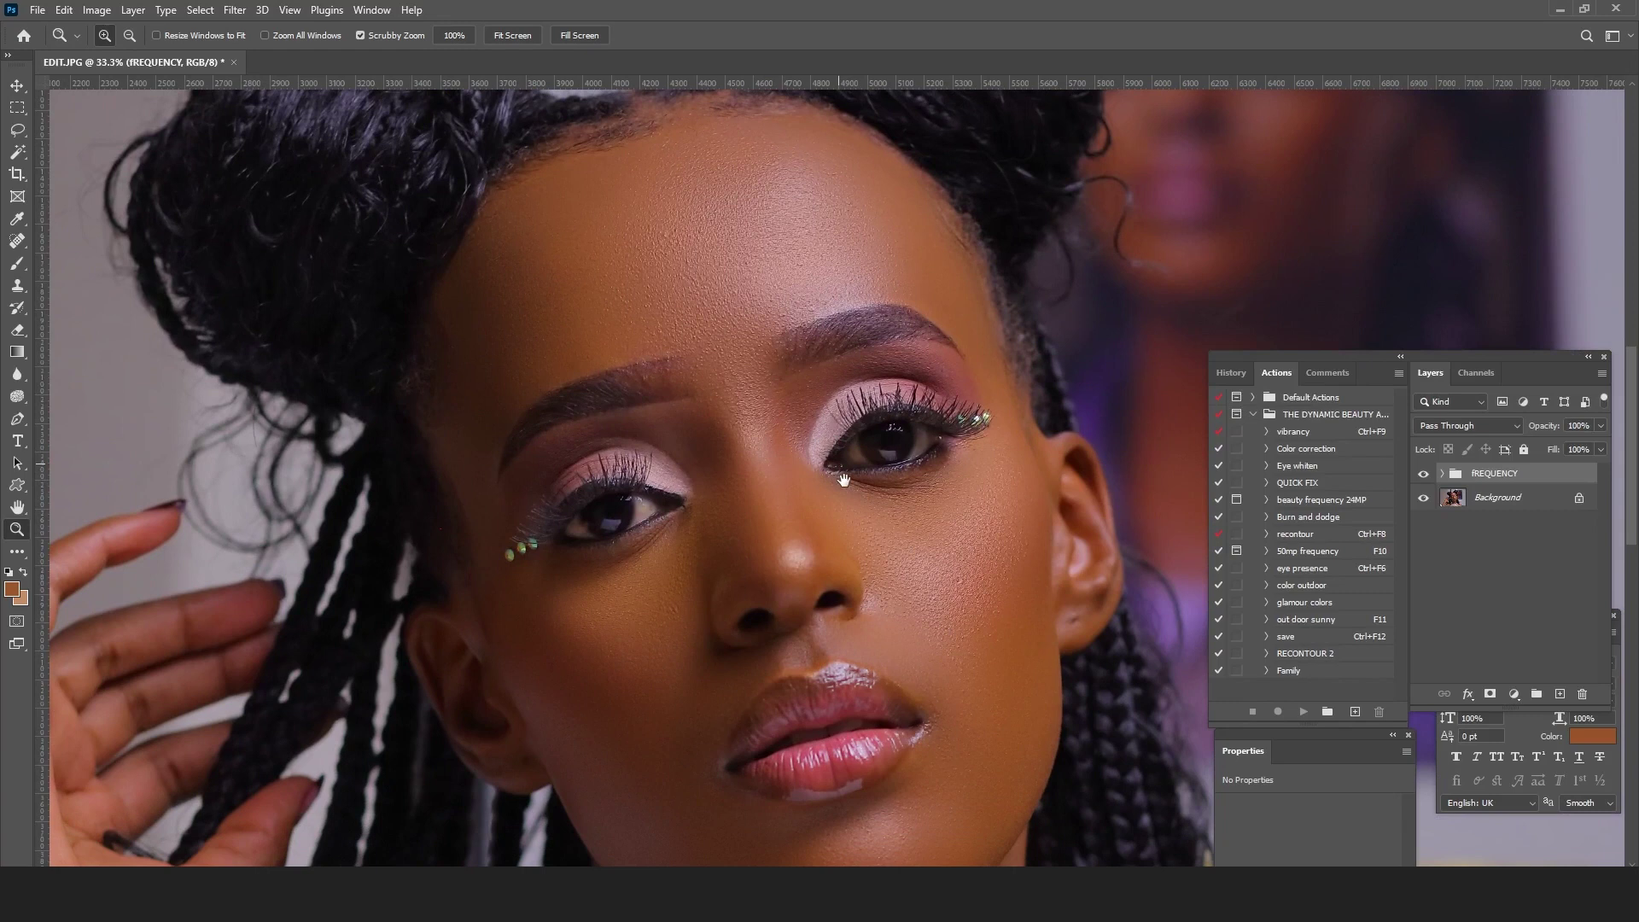
left_click(371, 444, "alt")
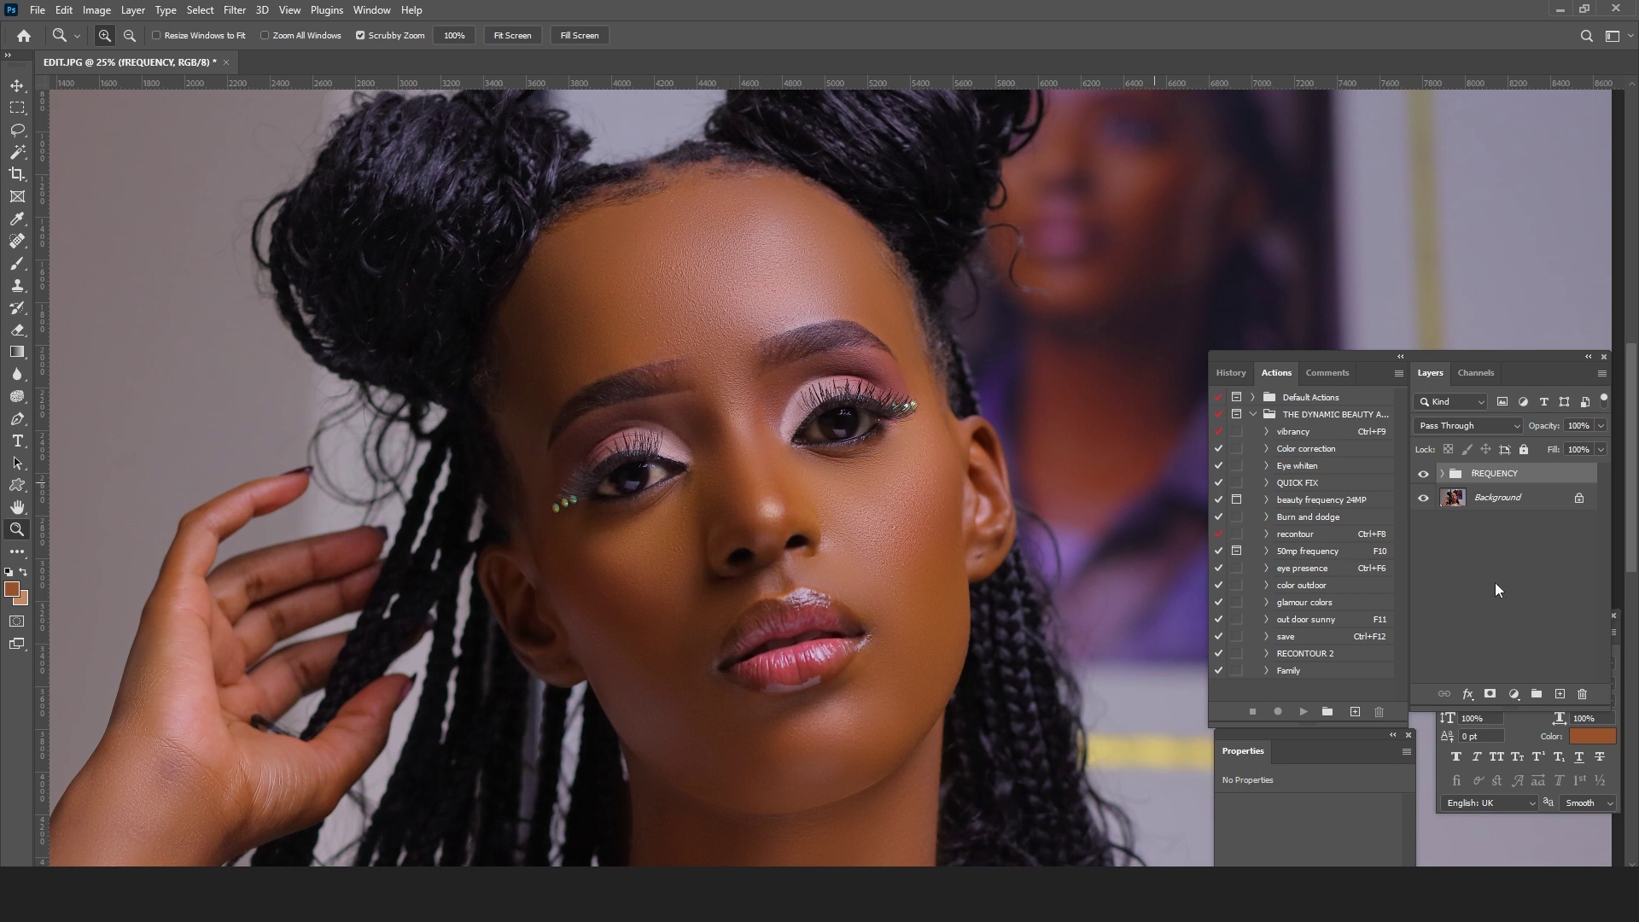
left_click(754, 378)
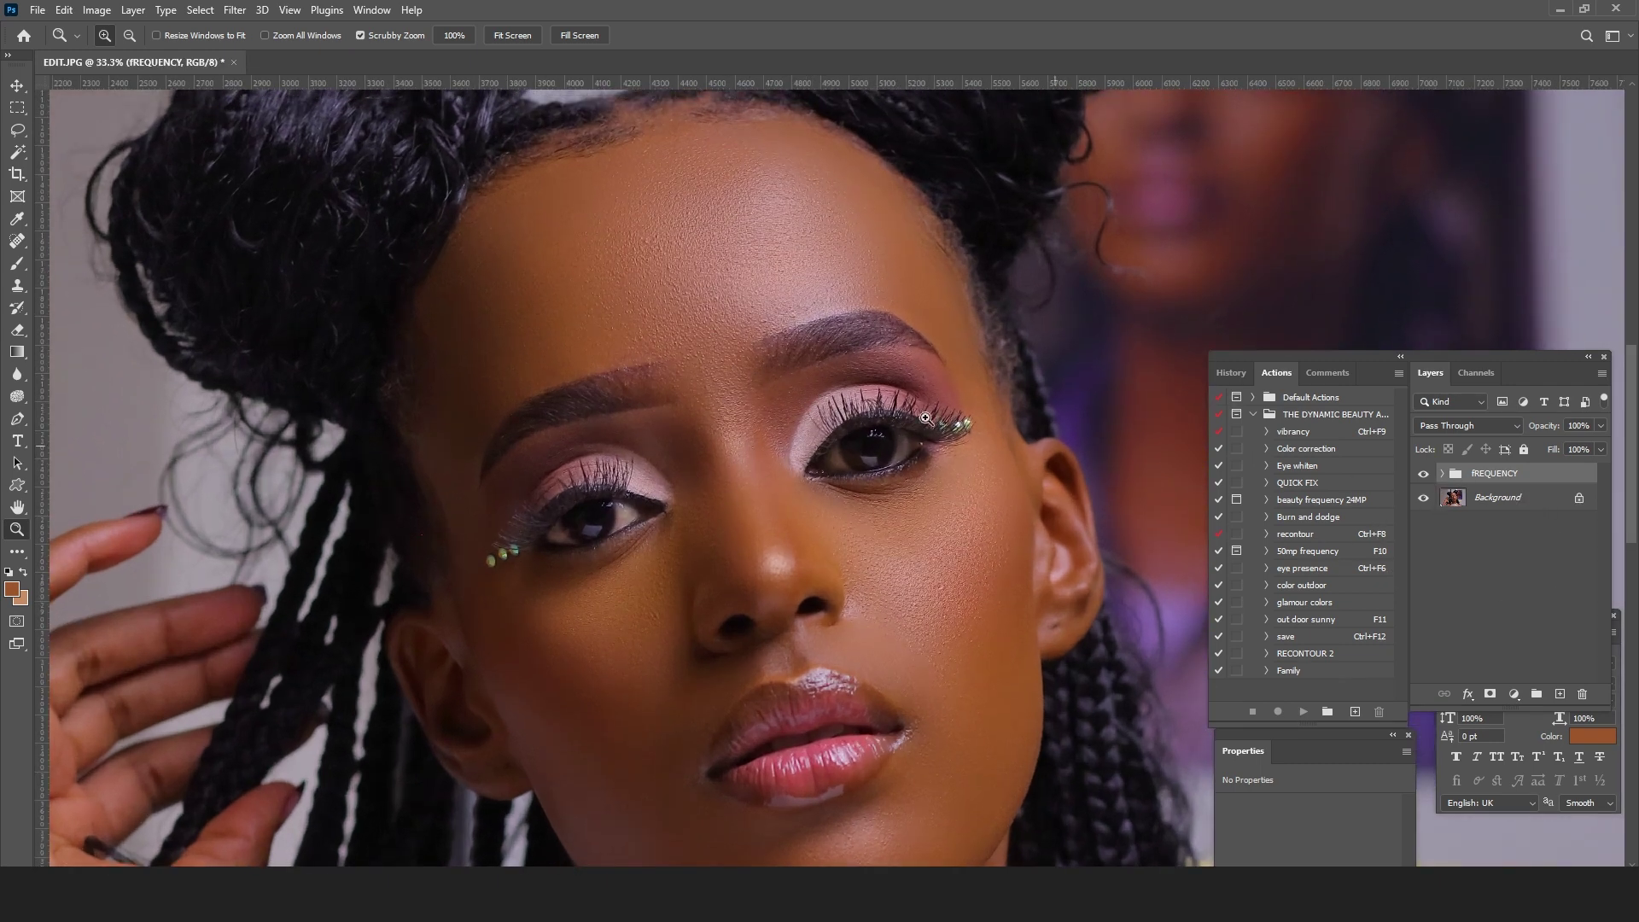
left_click(1423, 474)
left_click(1423, 475)
left_click(1423, 475)
left_click(1423, 475)
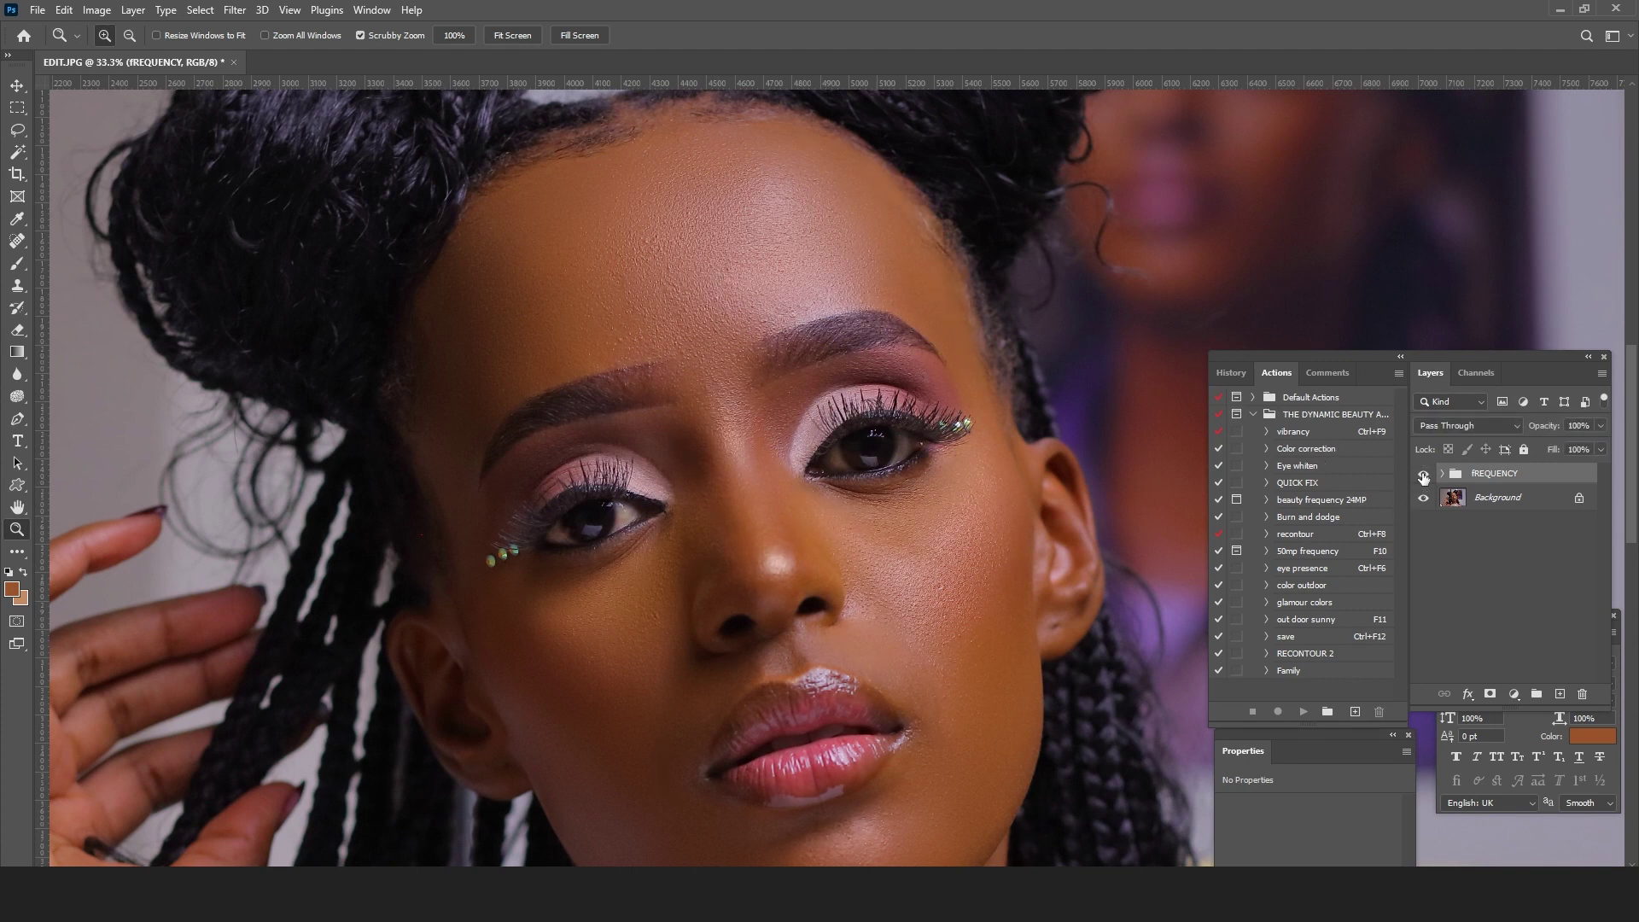
left_click(1423, 476)
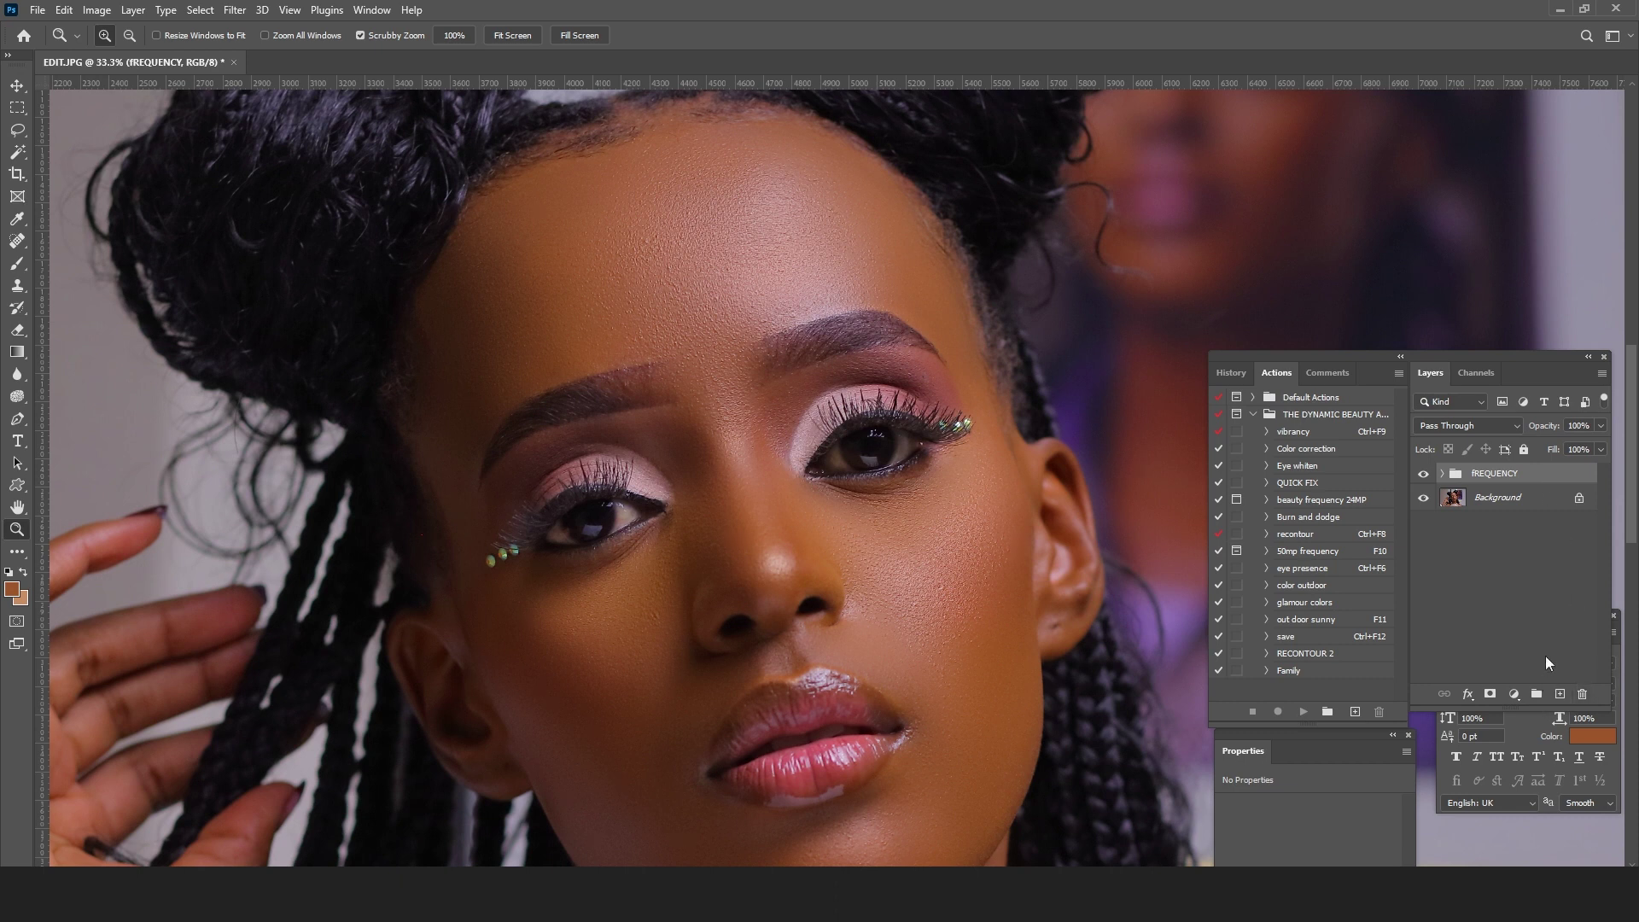
Step: Add a Curves adjustment layer above the frequency group and darken its RGB curve midpoint to input 138, output 98
left_click(1516, 695)
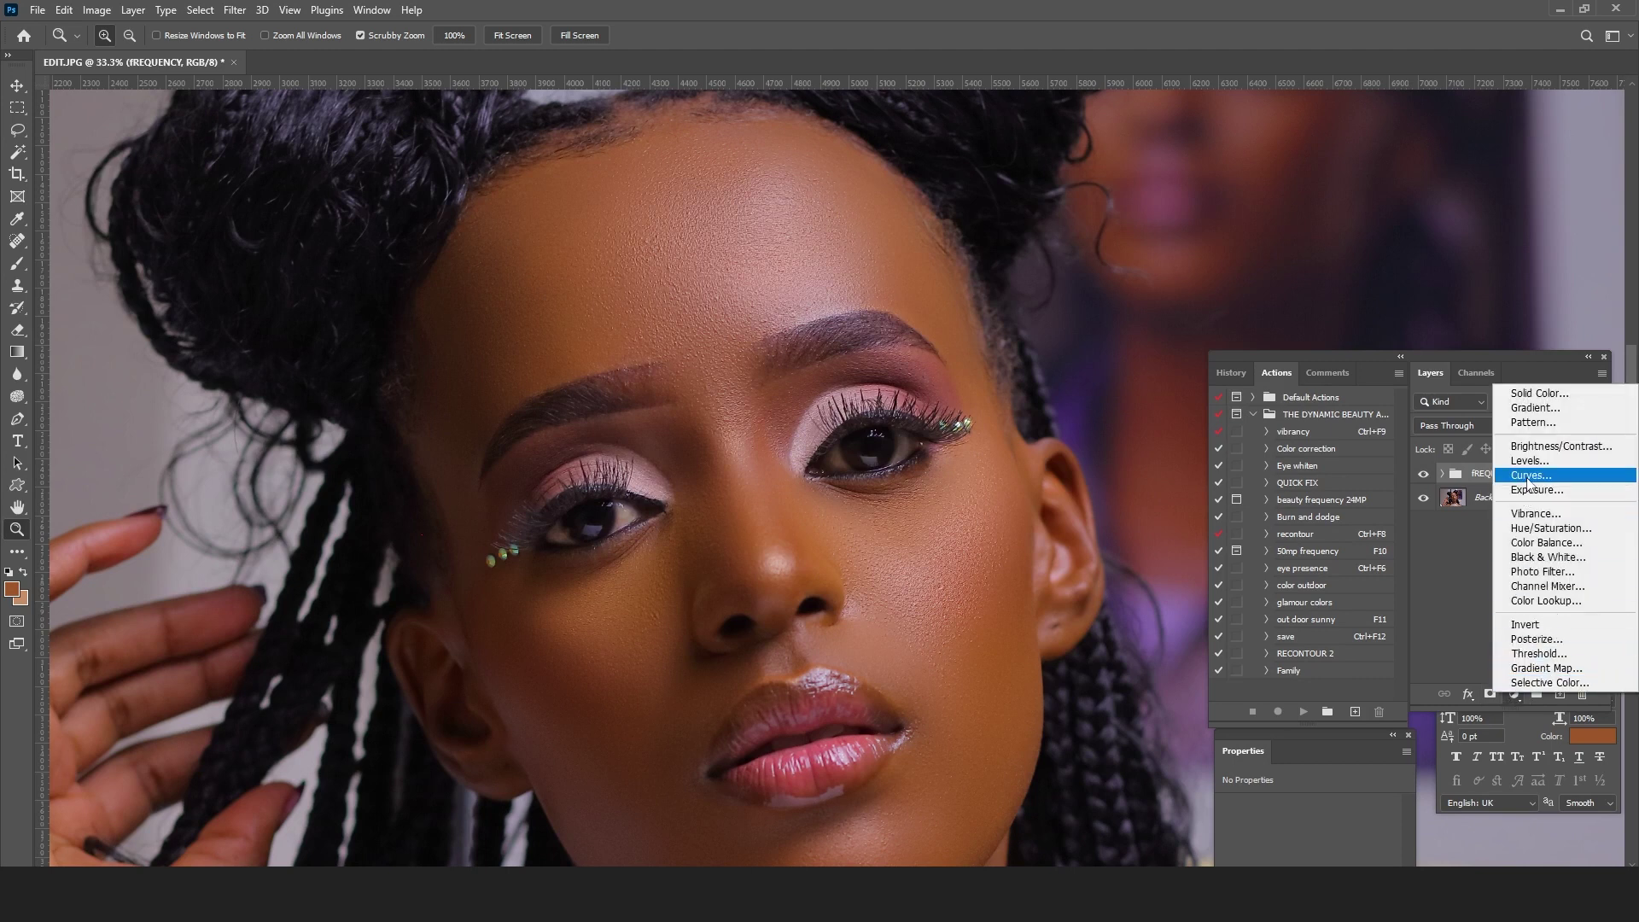
left_click(1534, 475)
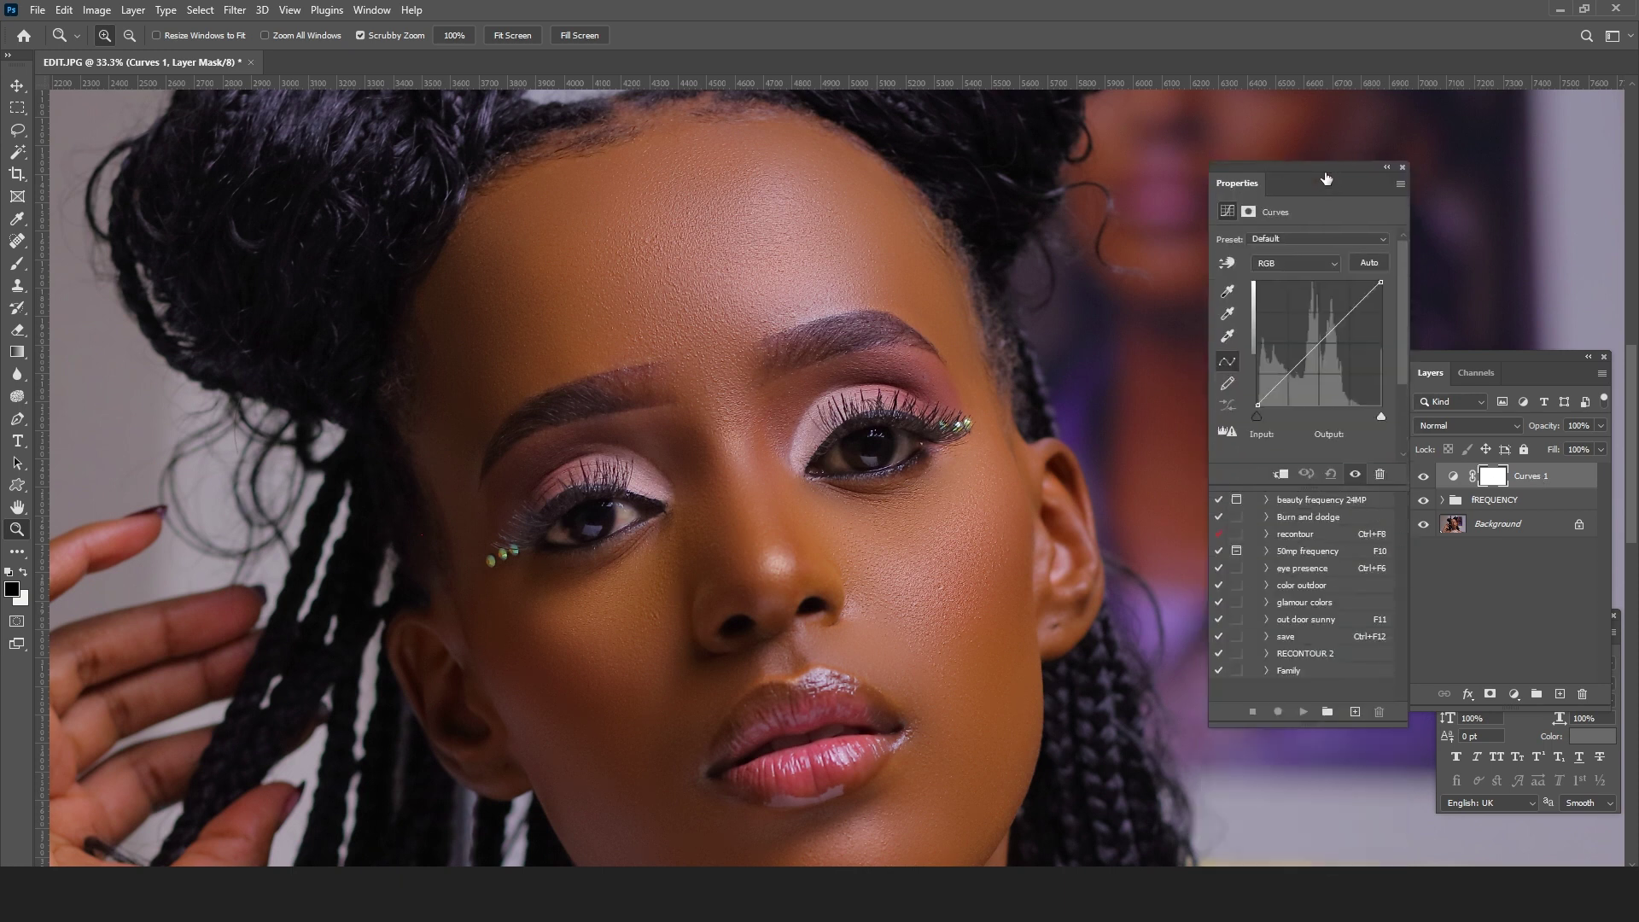
left_click(1316, 322)
left_click_drag(1316, 322, 1324, 334)
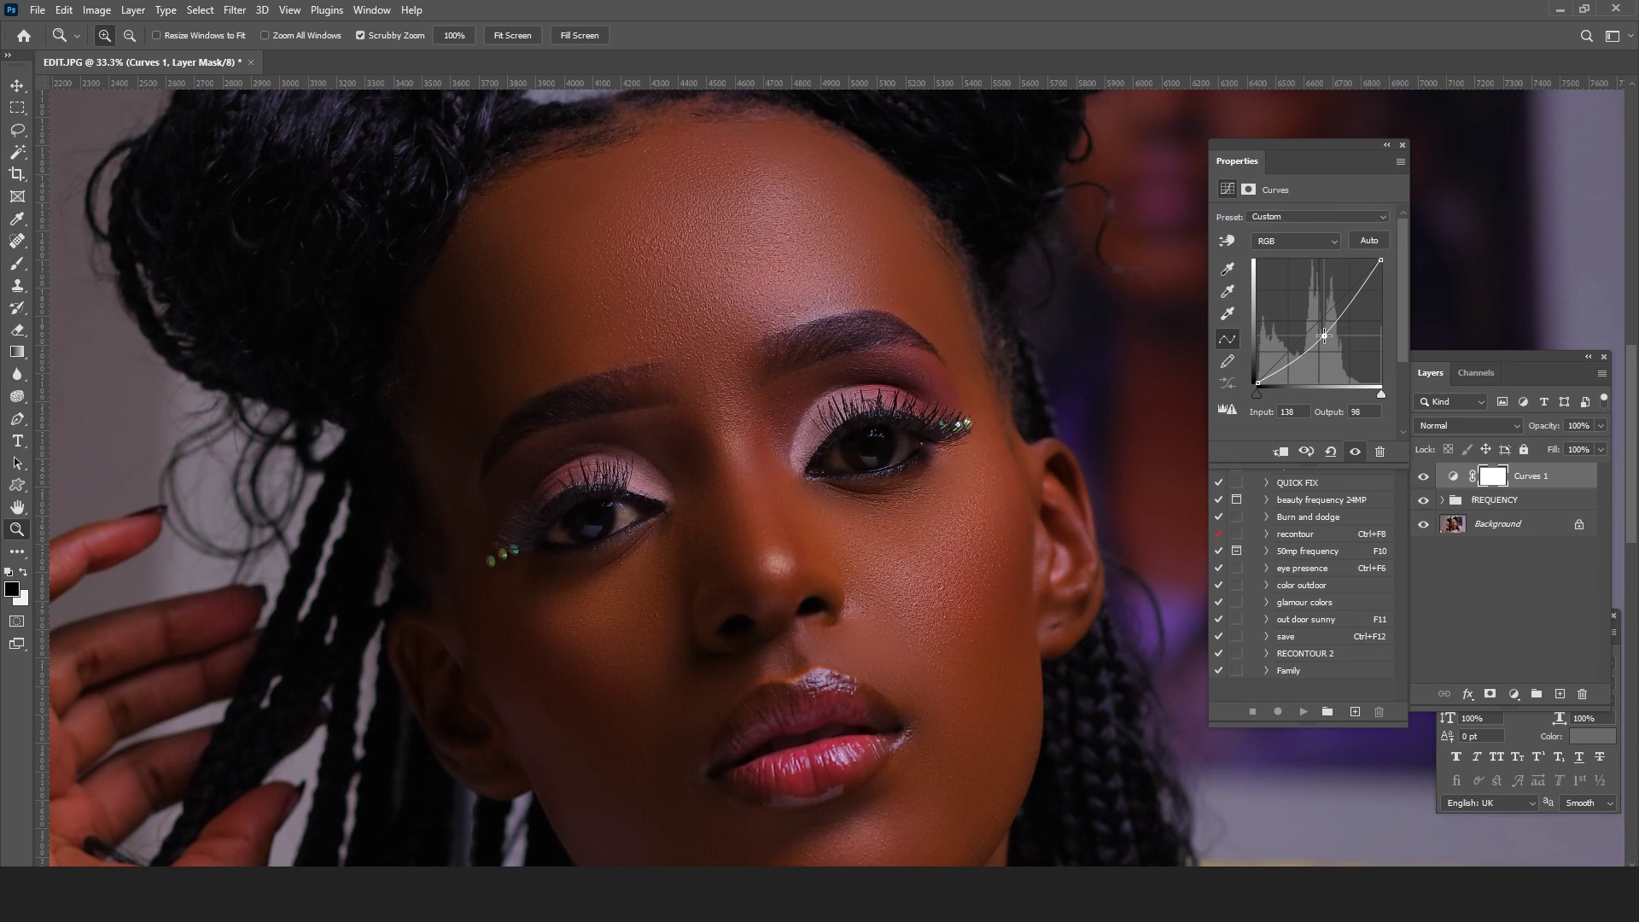
Step: Rename the darkening Curves layer as burn and invert its layer mask to black
left_click(1492, 481)
double_click(1528, 478)
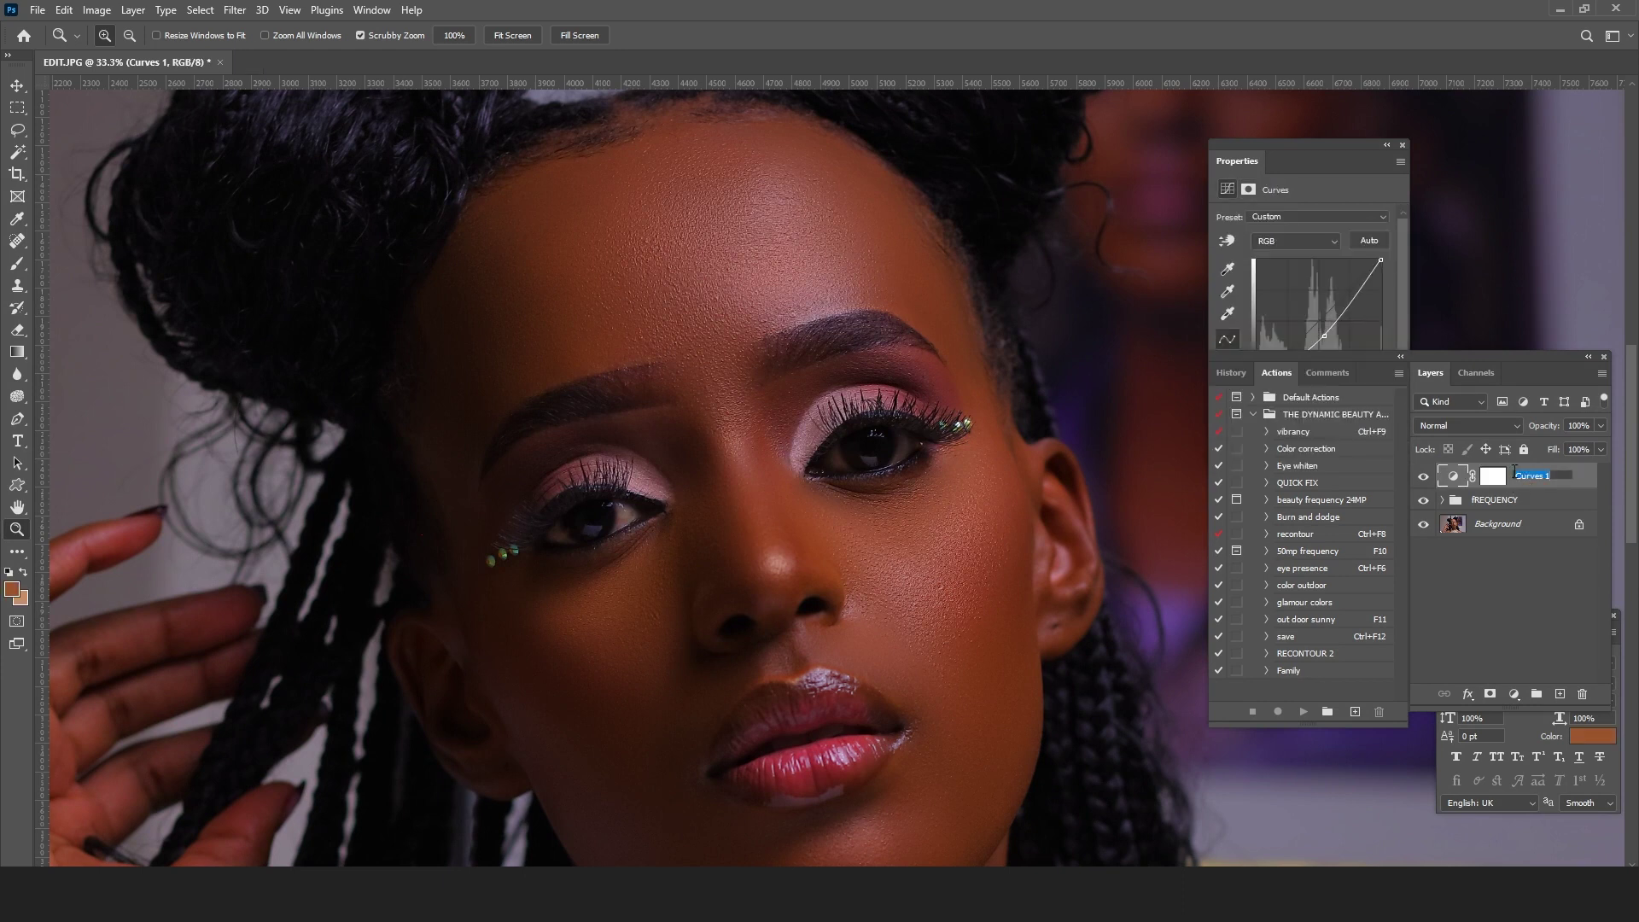
key("BackSpace")
key("Return")
left_click(1490, 480)
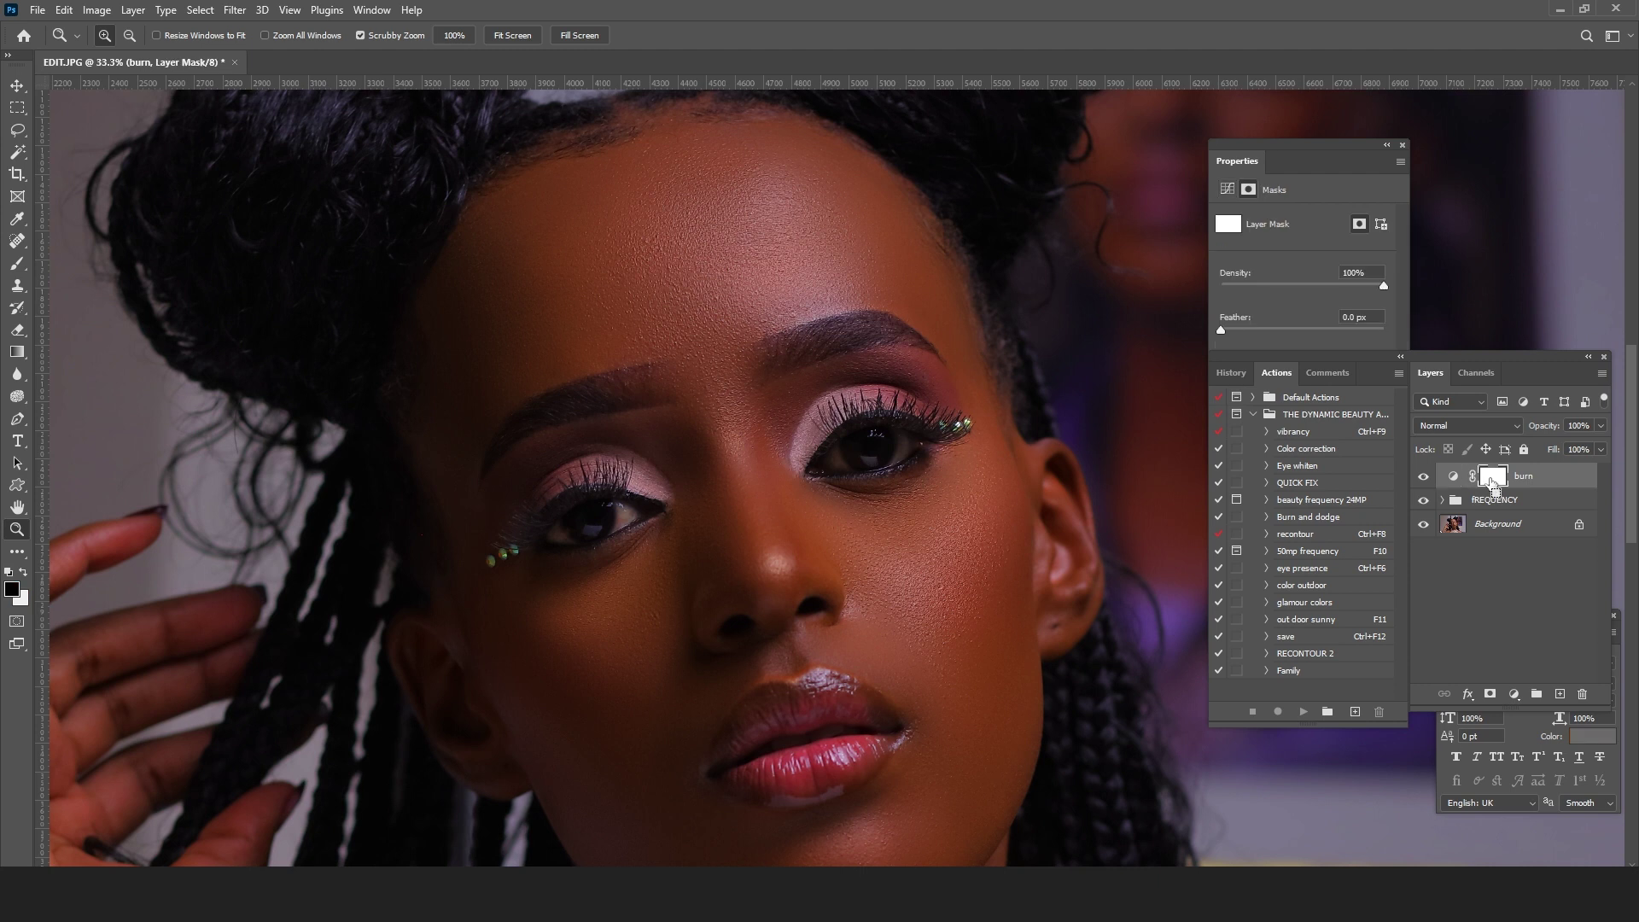
key("ctrl+i")
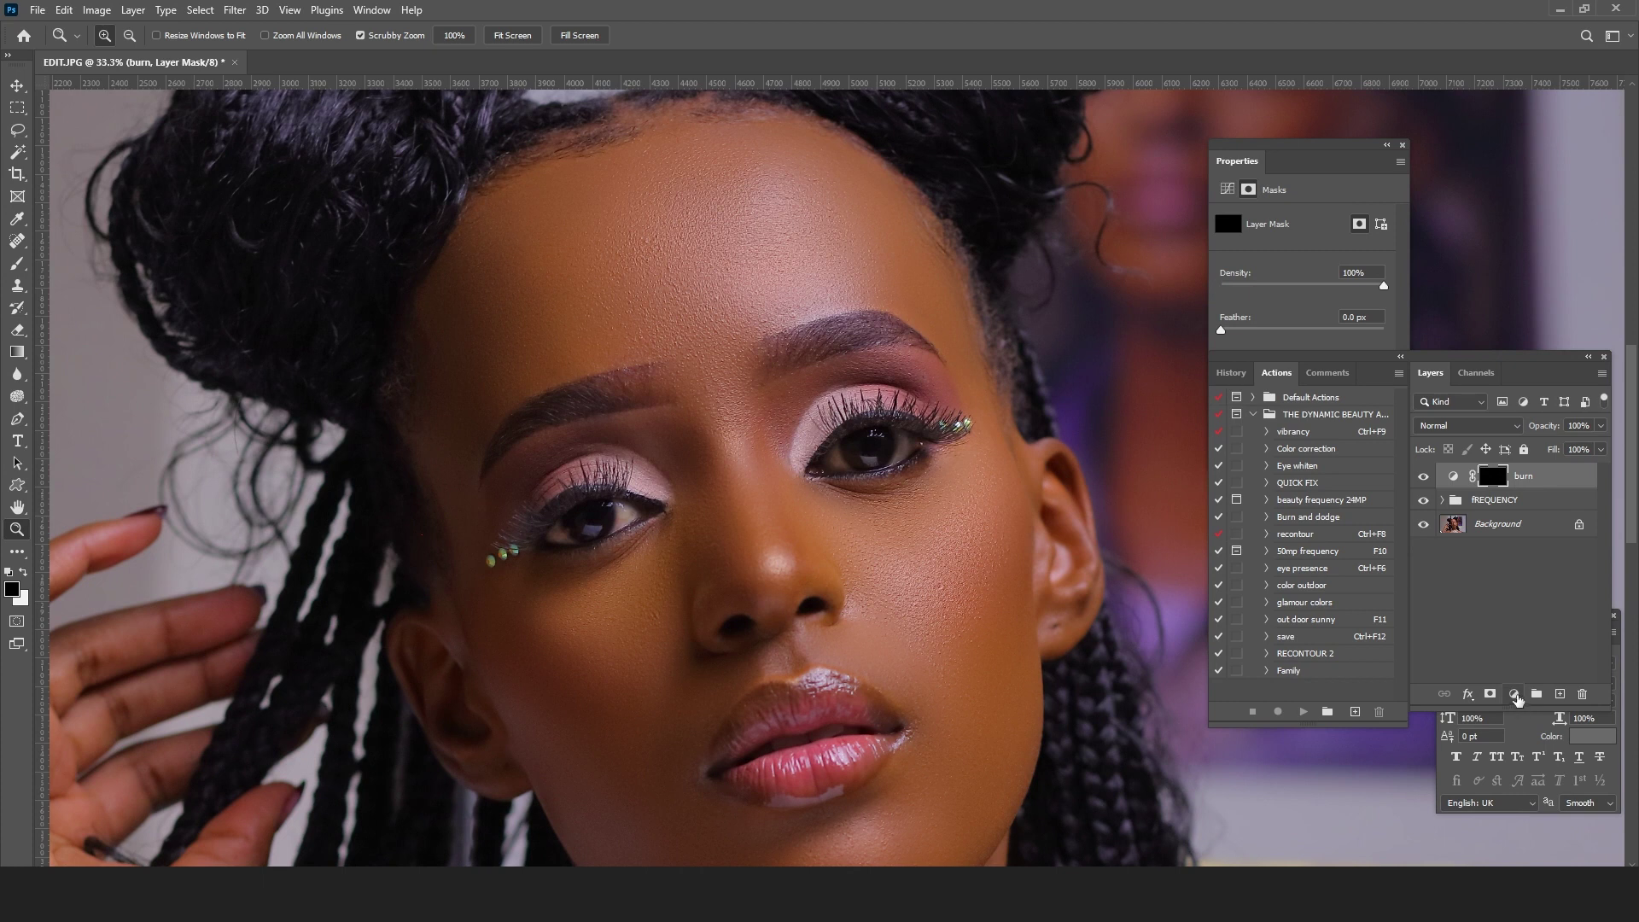
Step: Add a second Curves adjustment layer above burn and brighten its RGB curve to input 83, output 166
left_click(1515, 694)
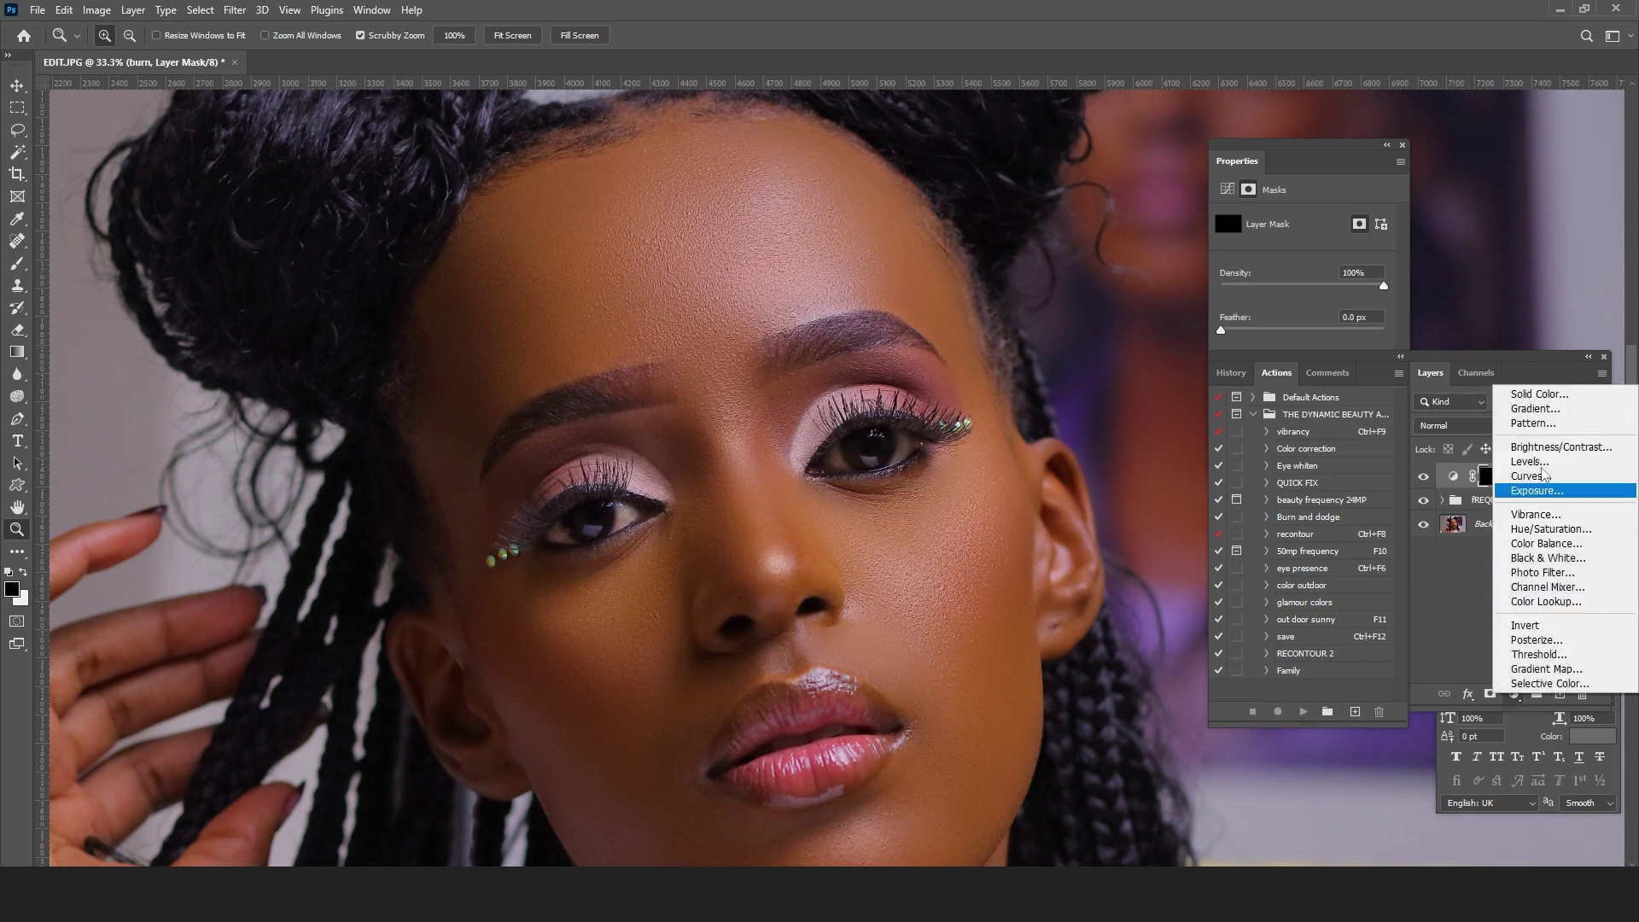
left_click(1542, 477)
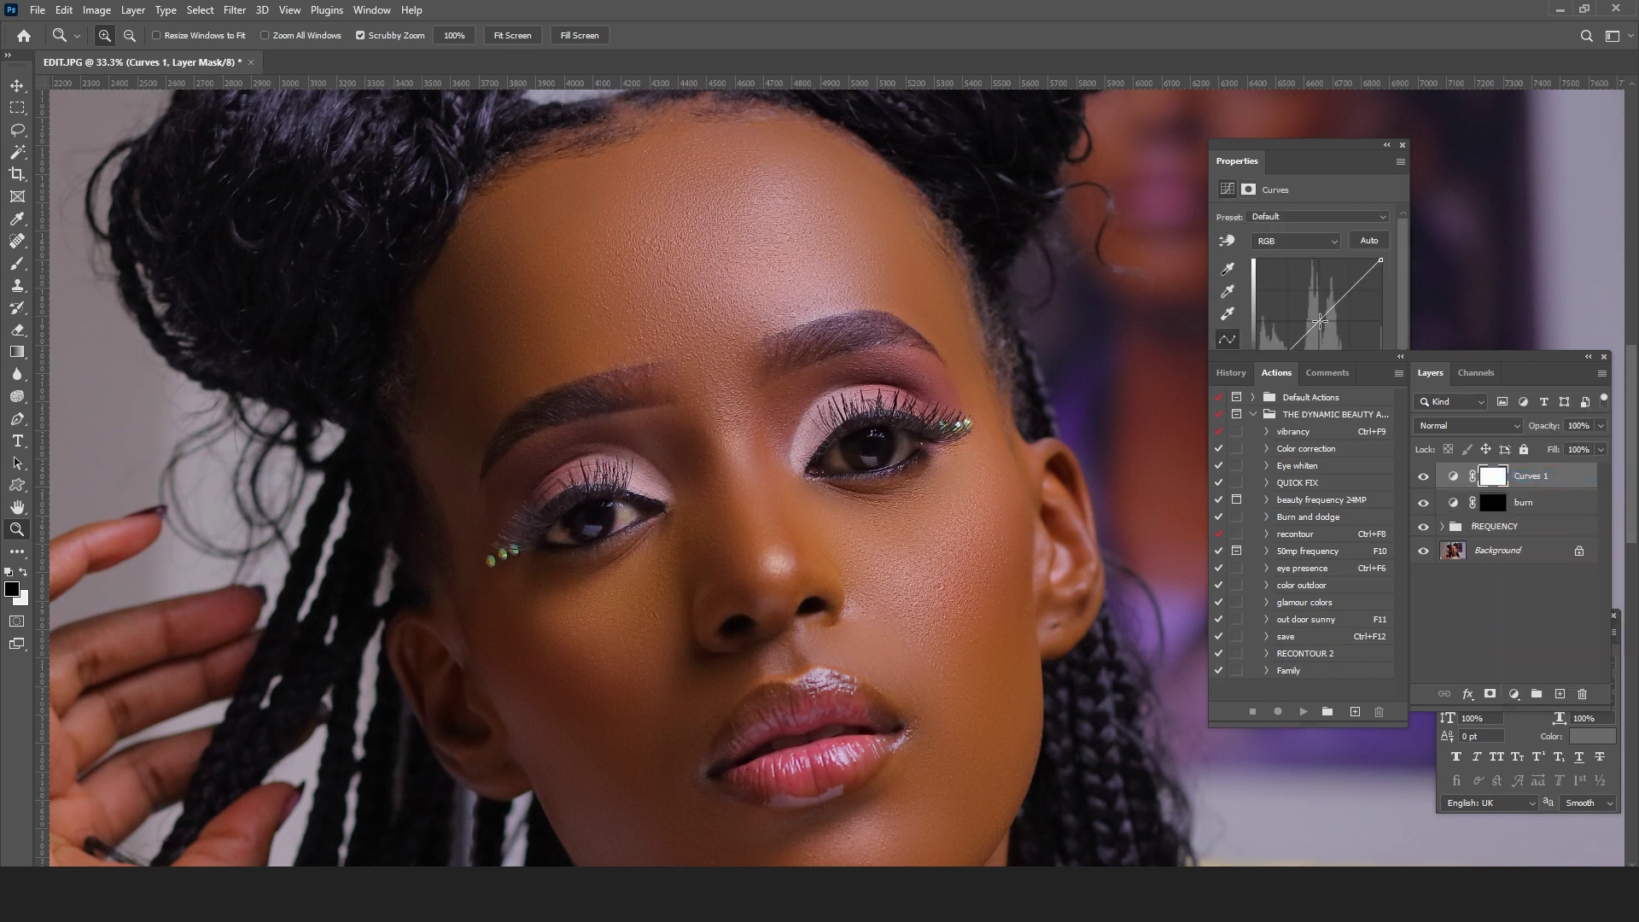
left_click_drag(1317, 319, 1297, 302)
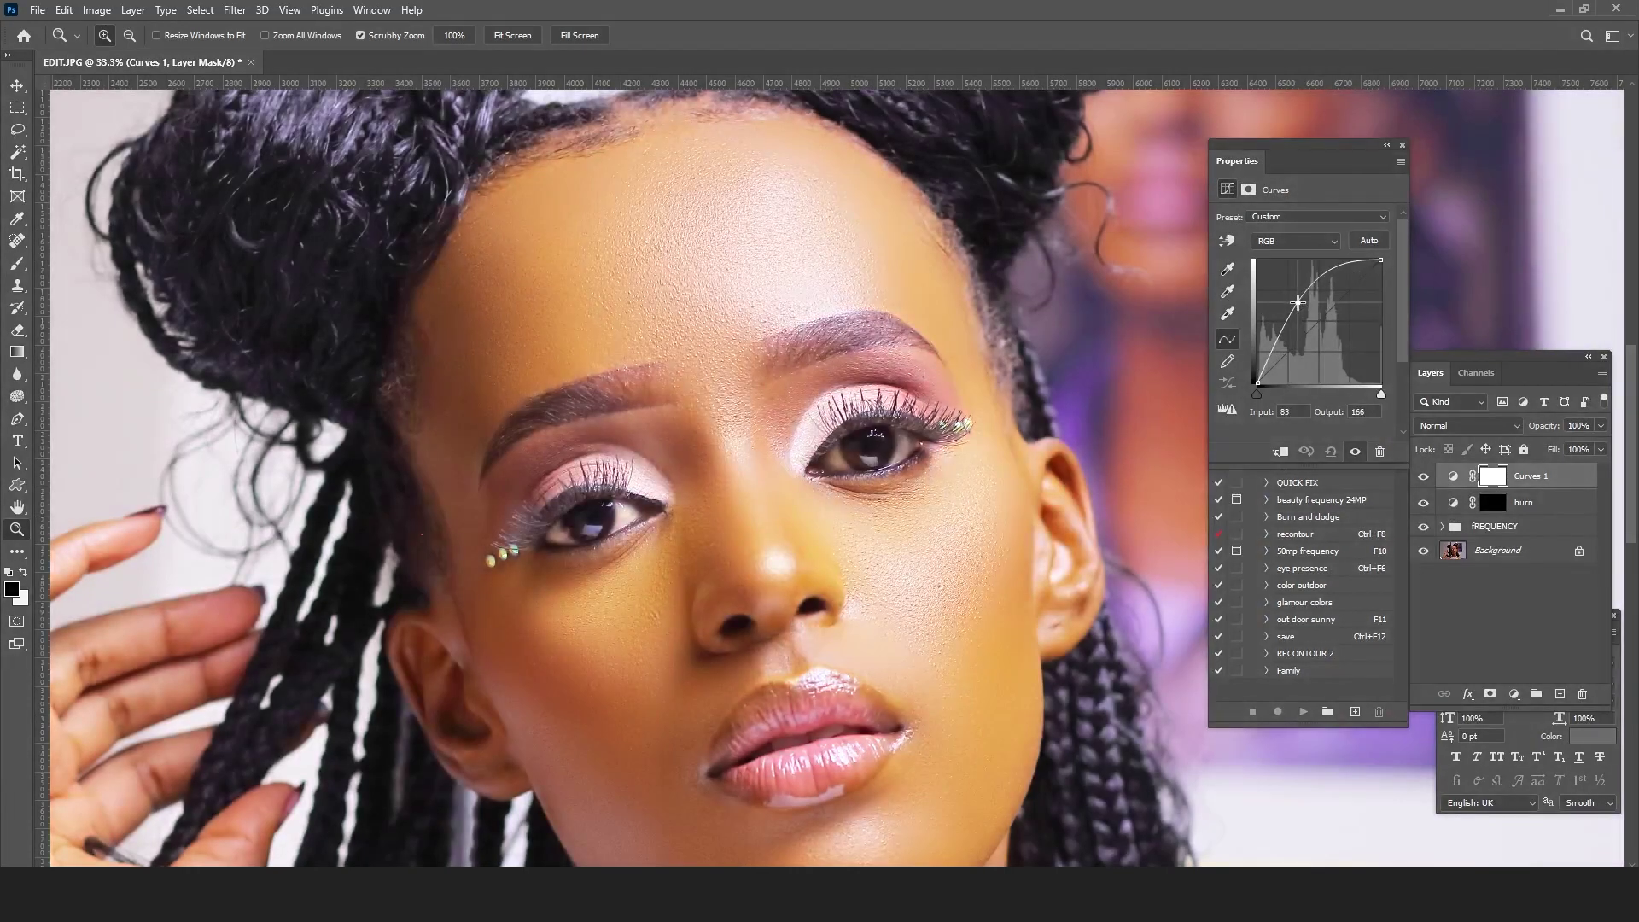
Step: Rename the brightening Curves layer as dodge and invert its layer mask to black
double_click(1532, 476)
type("d")
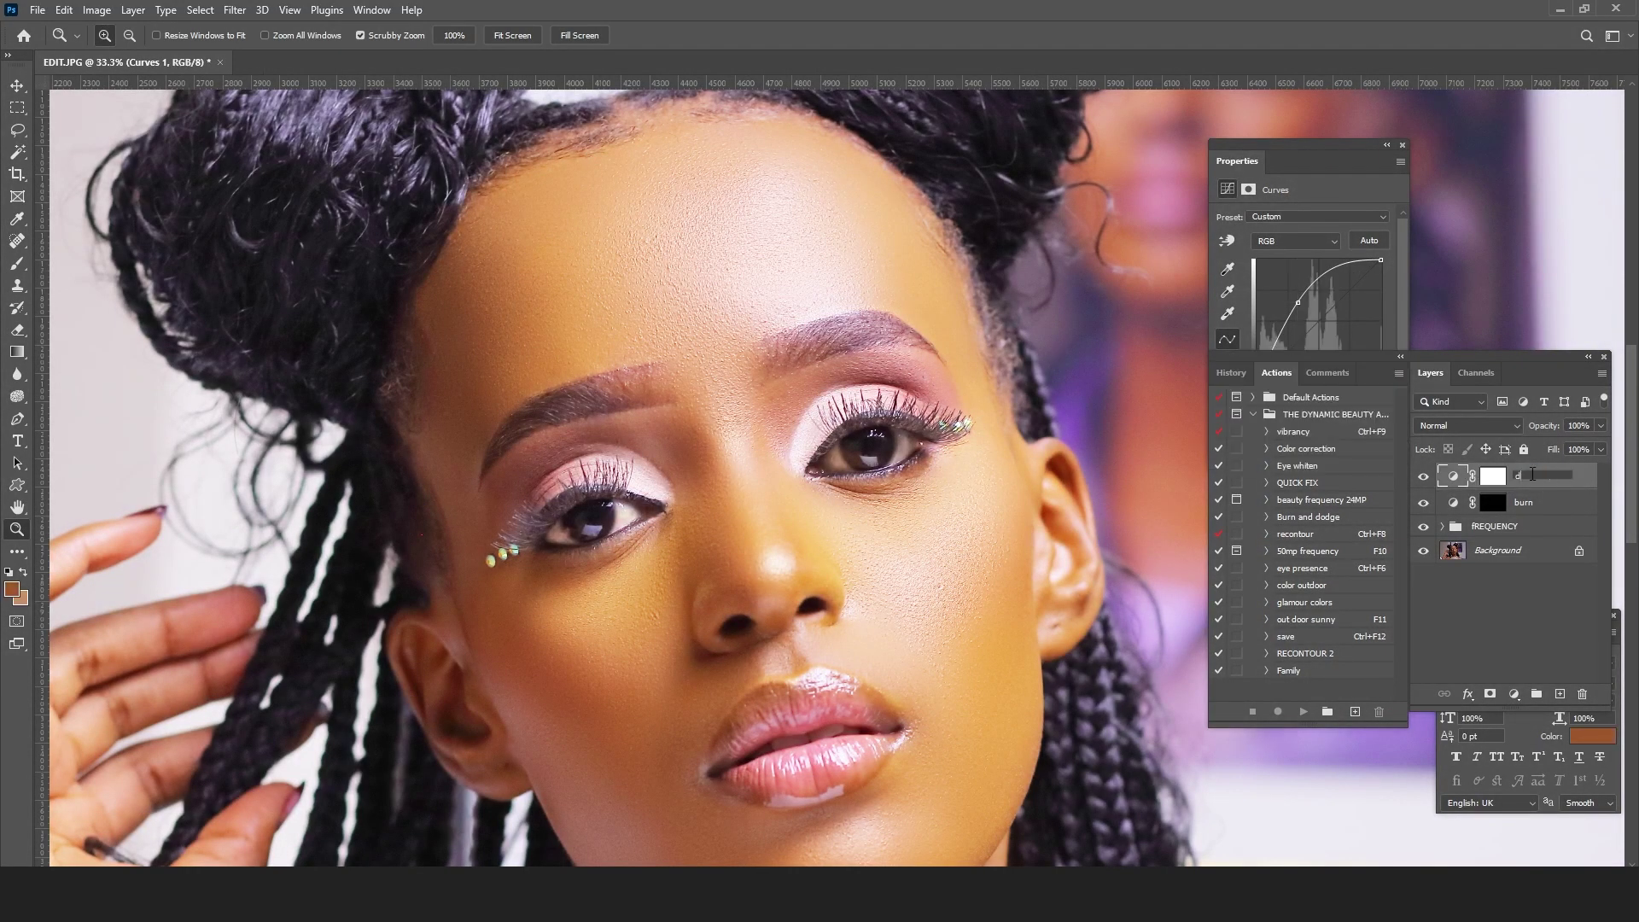
type("odge")
key("Return")
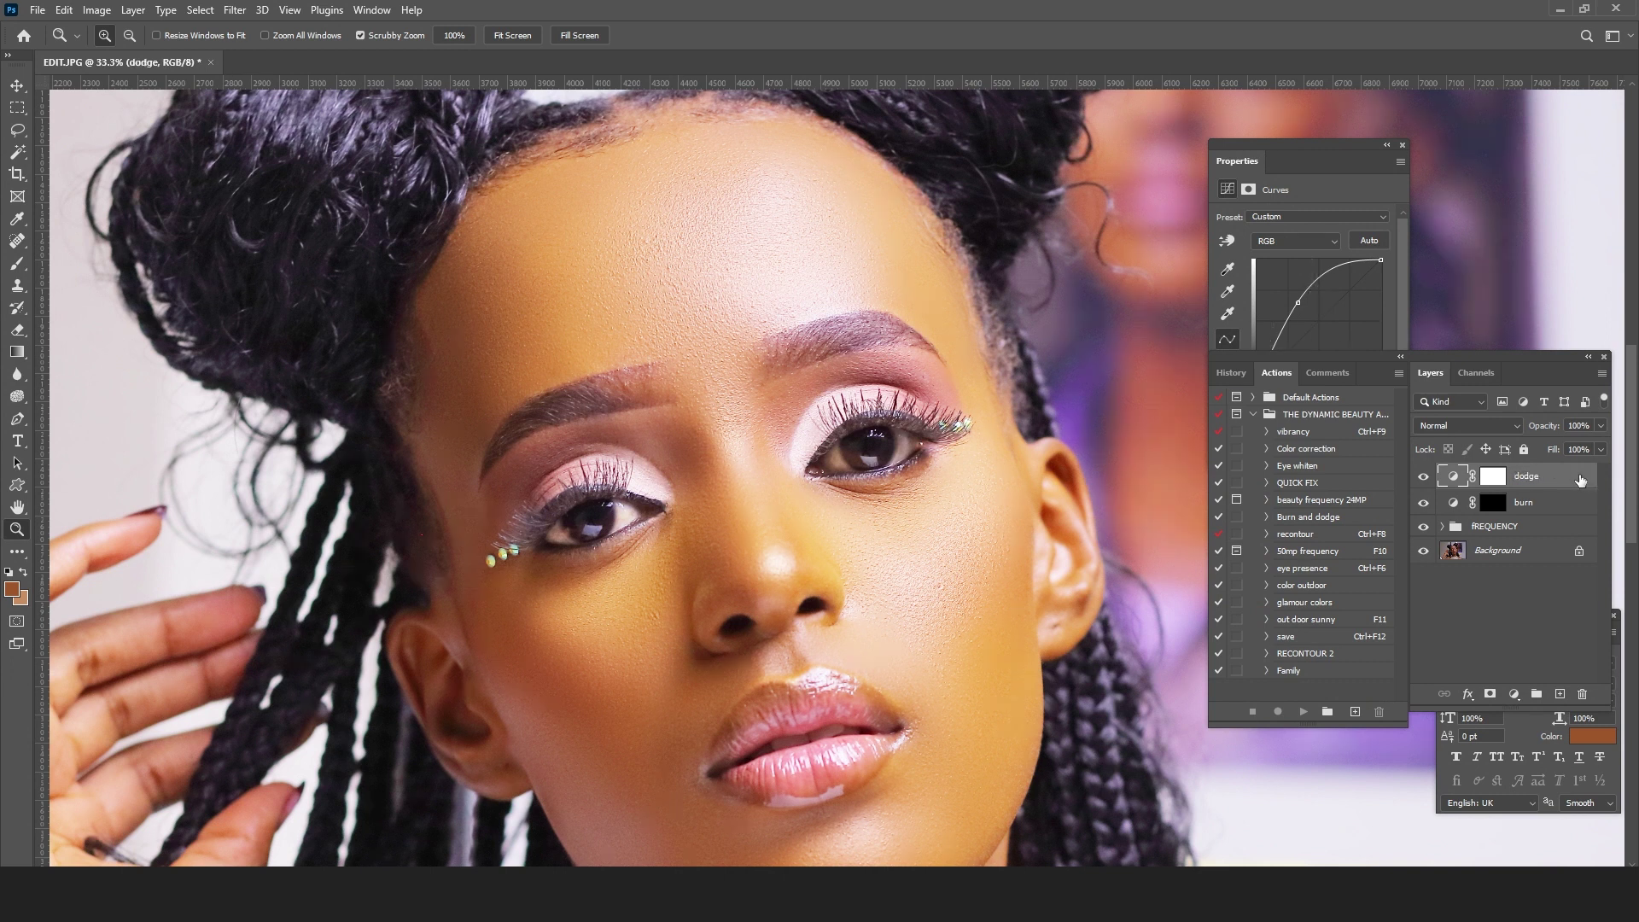
left_click(1499, 477)
key("ctrl+i")
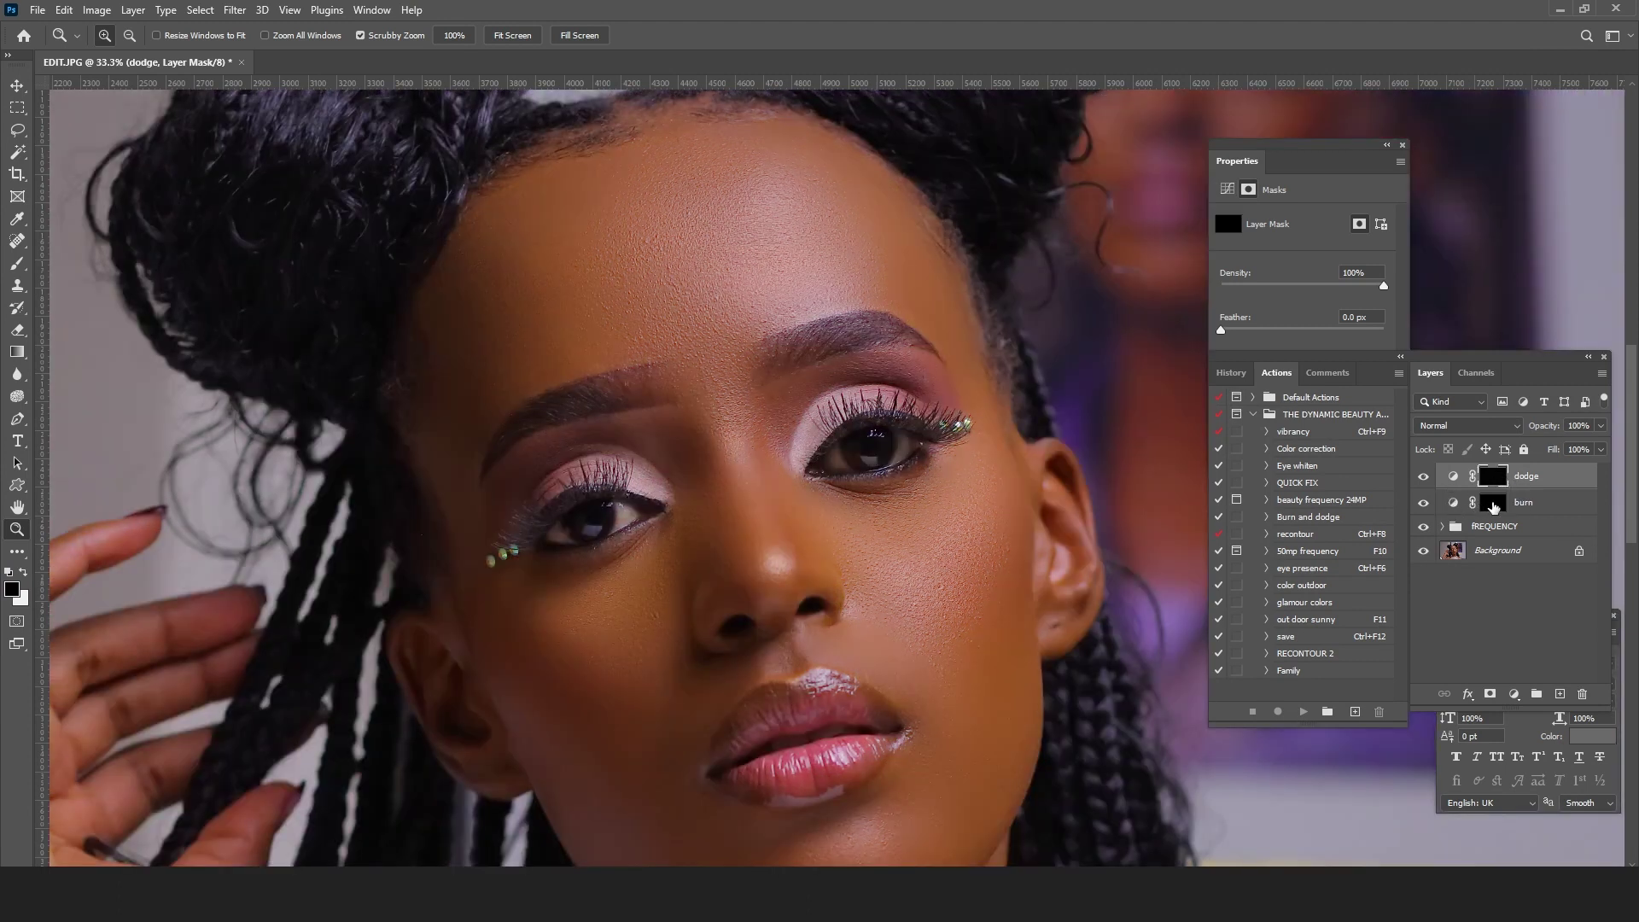
Step: Invert the burn layer's mask to preview its darkening effect, and invert it back to black
left_click(1495, 505)
key("ctrl+i")
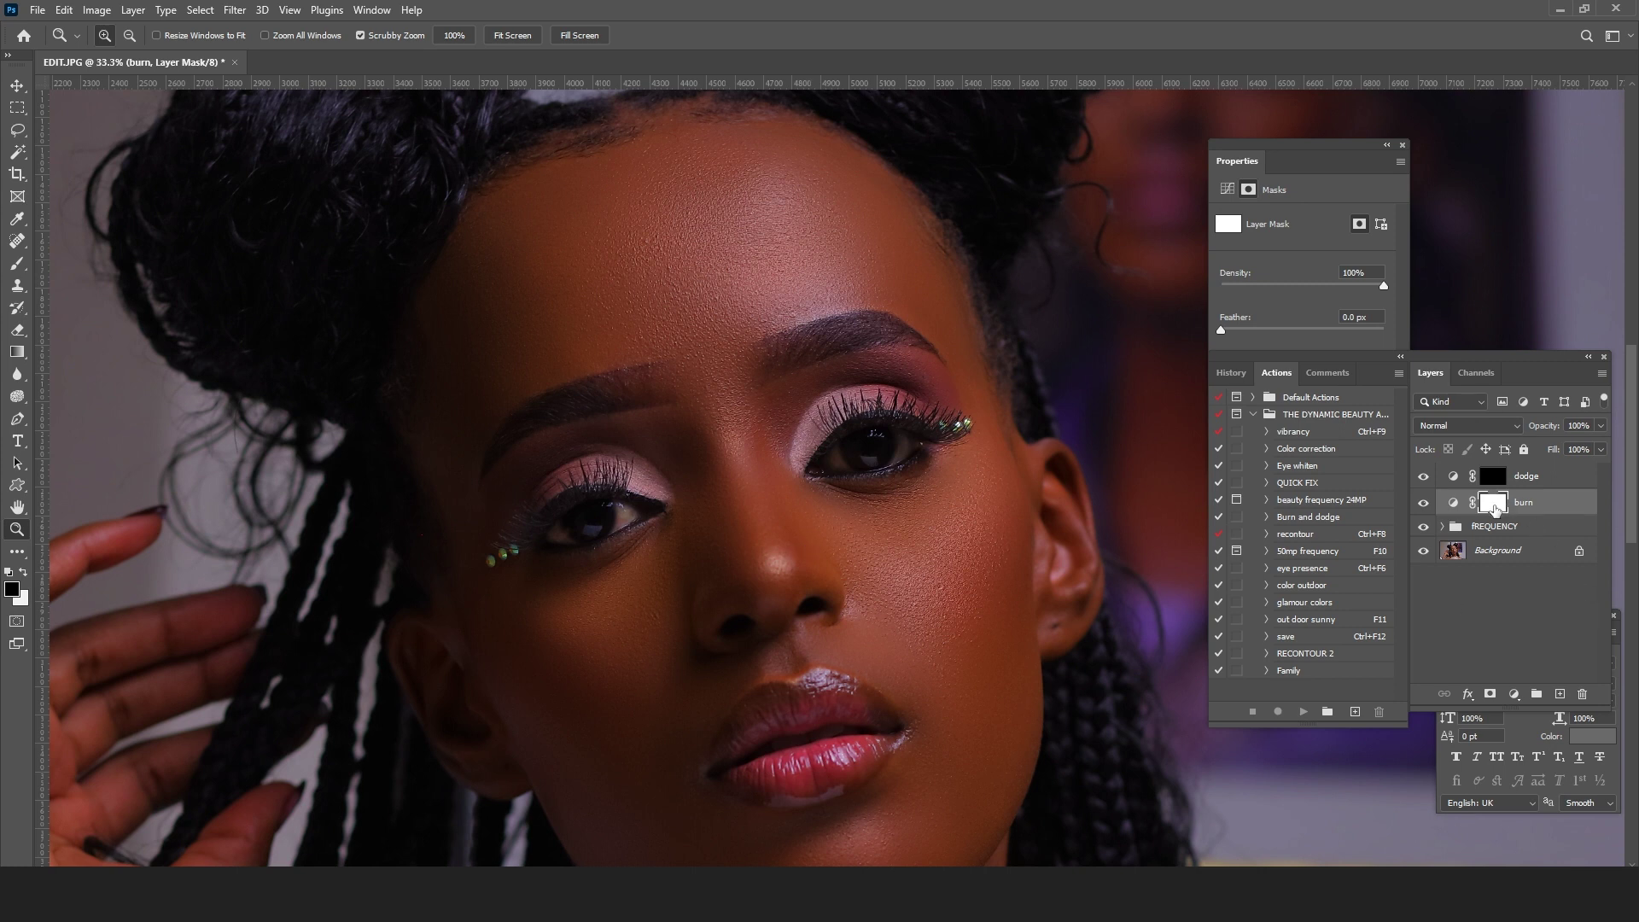
key("ctrl+i")
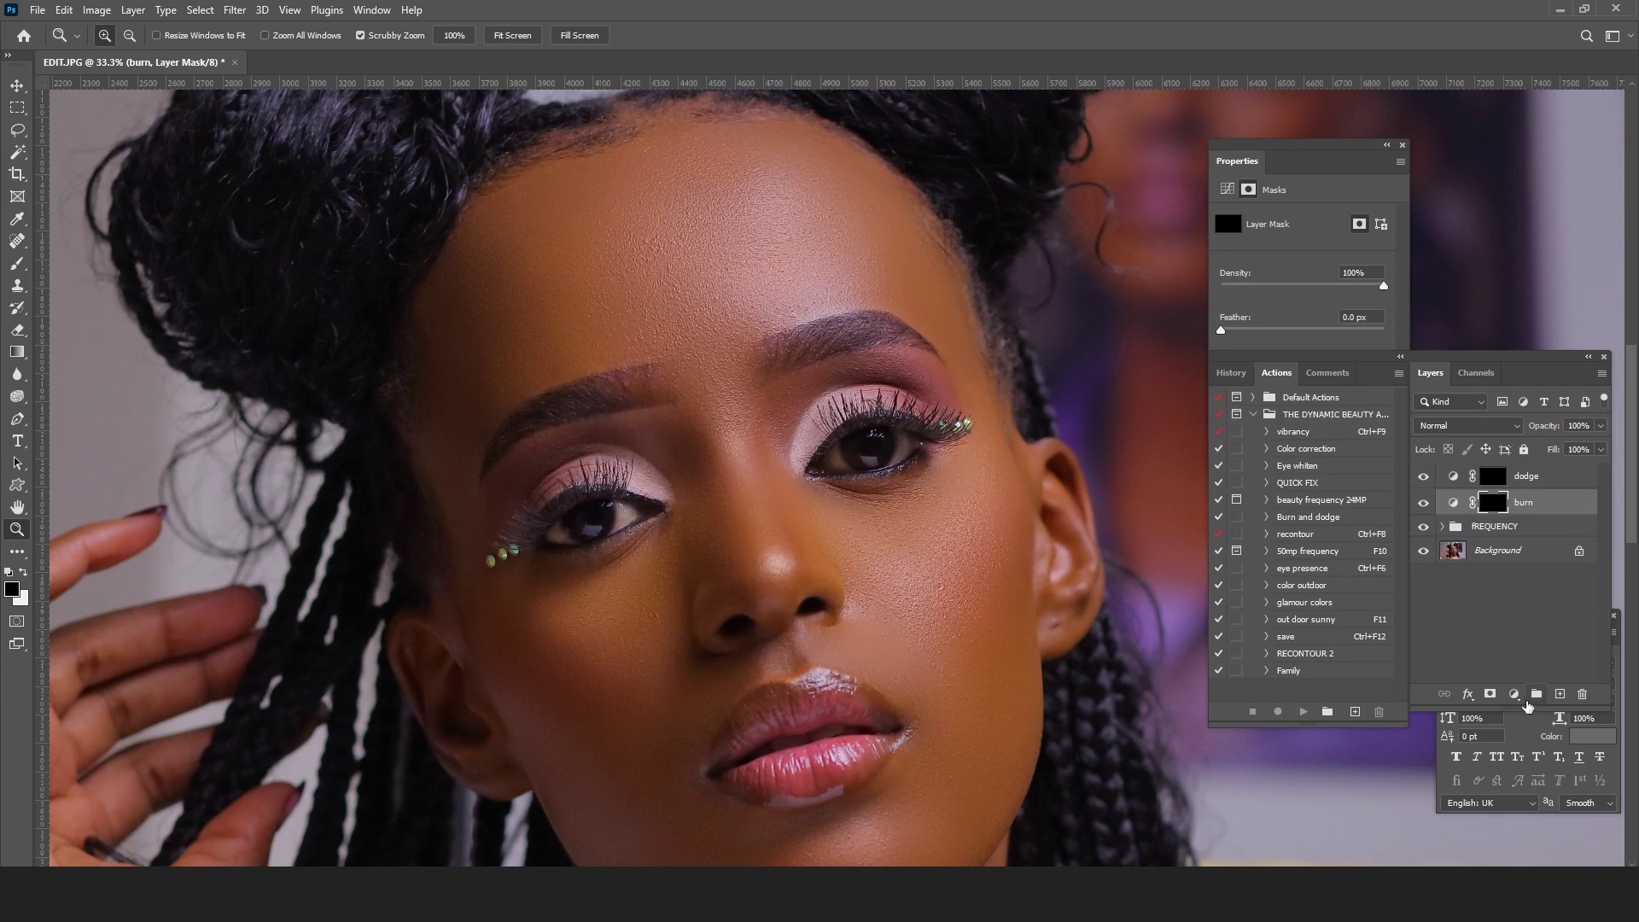
Step: Add a Hue/Saturation adjustment layer above burn, and invert the burn layer's mask to white
left_click(1516, 695)
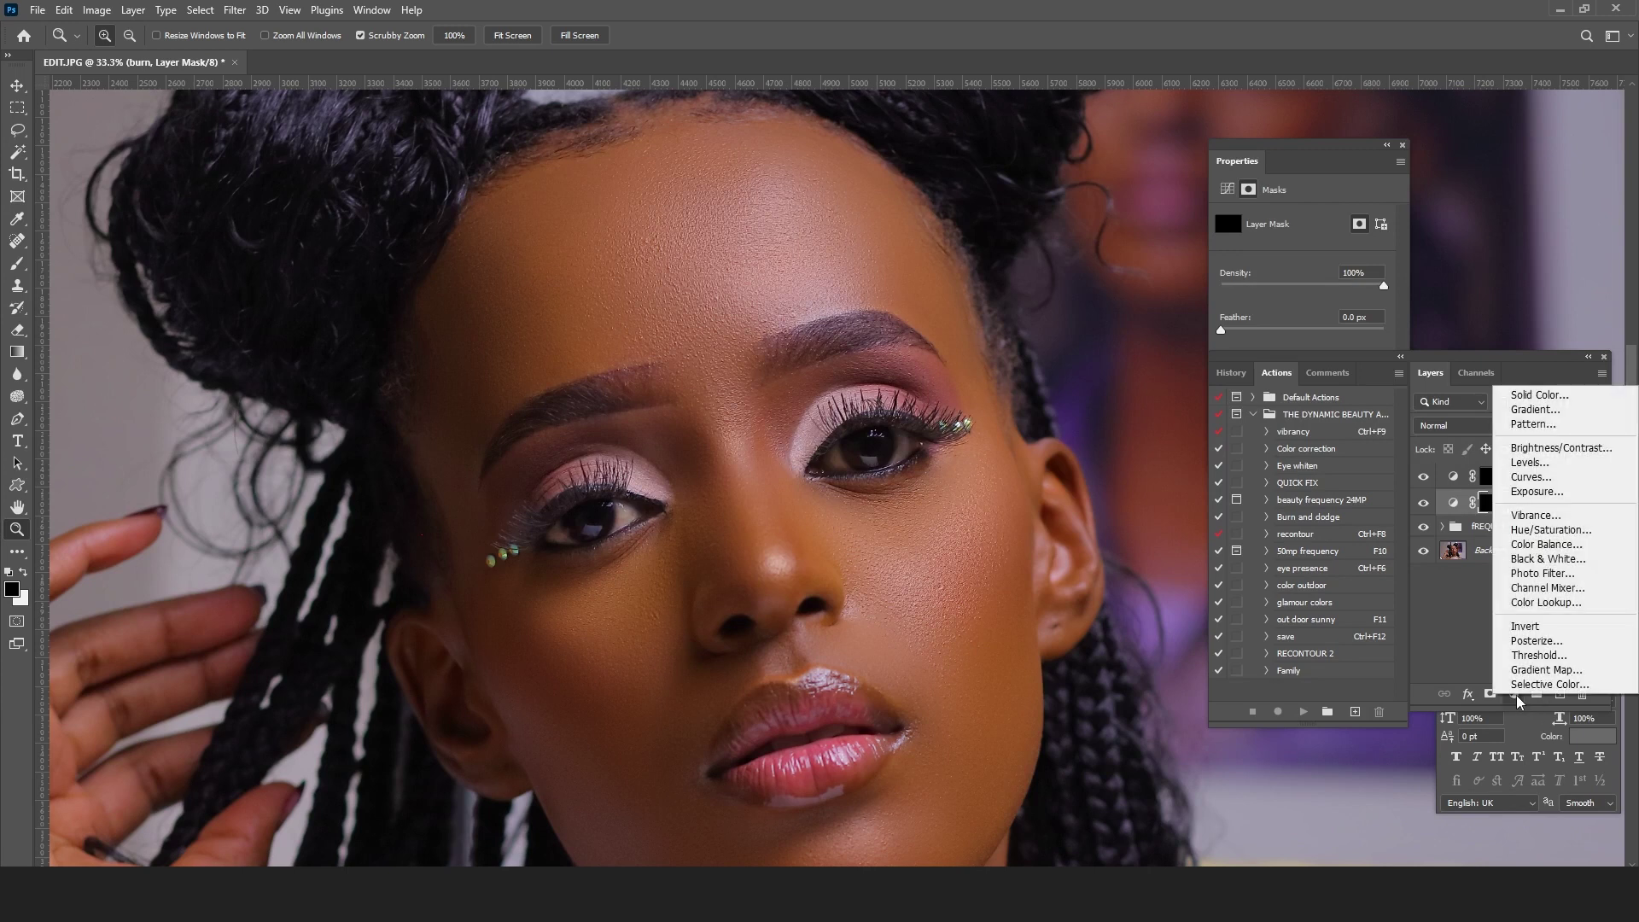
left_click(1553, 530)
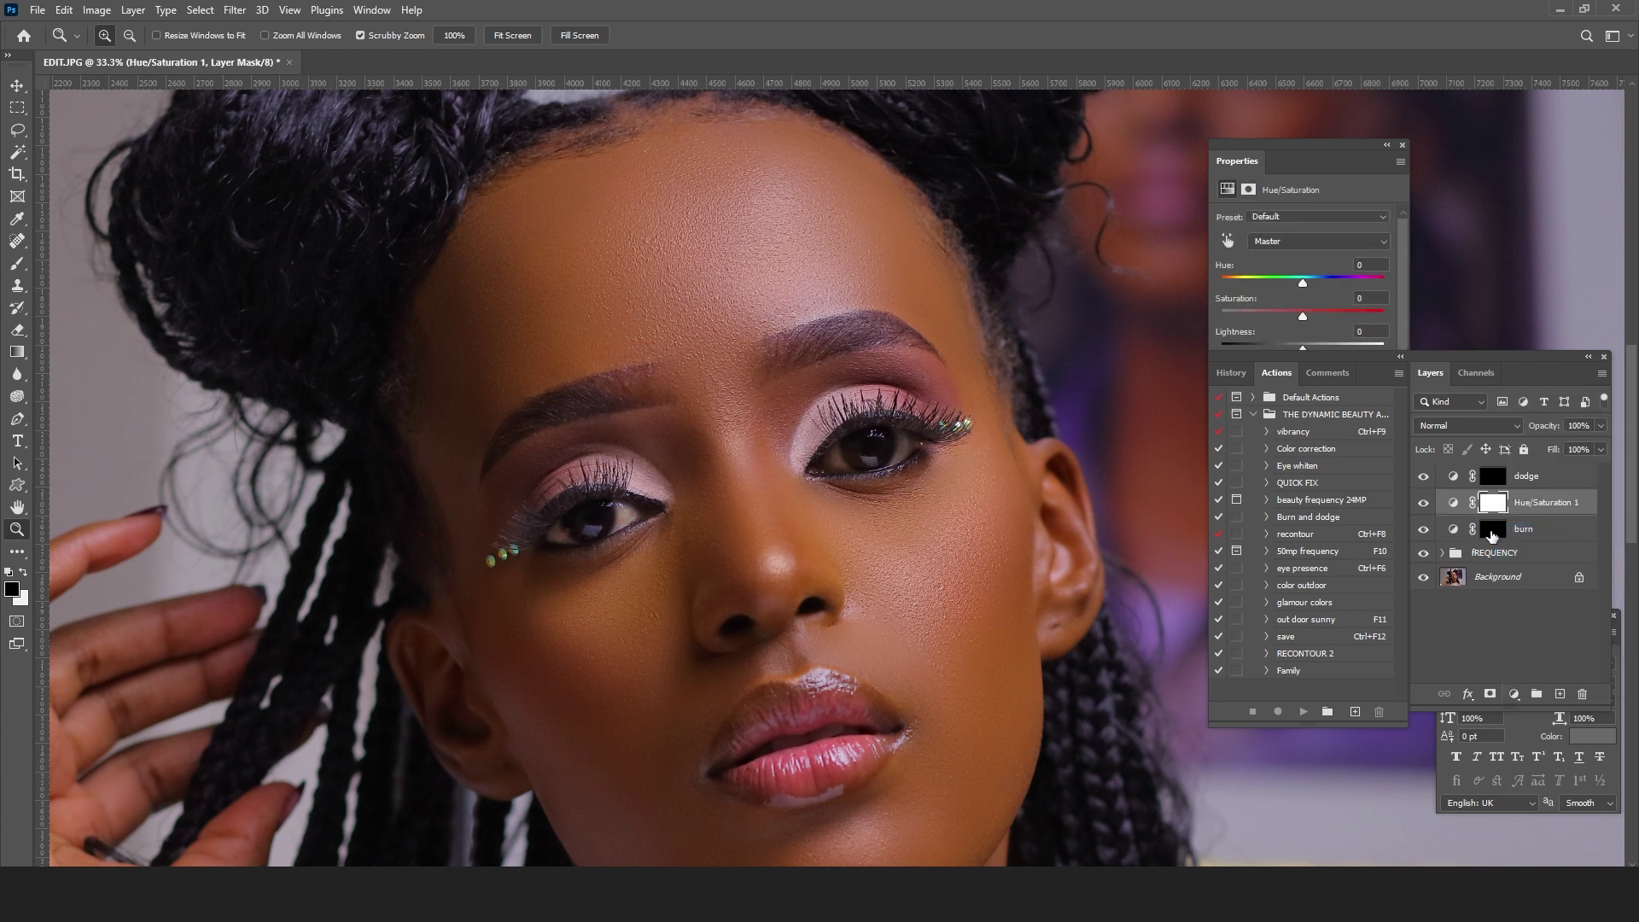
left_click(1492, 531)
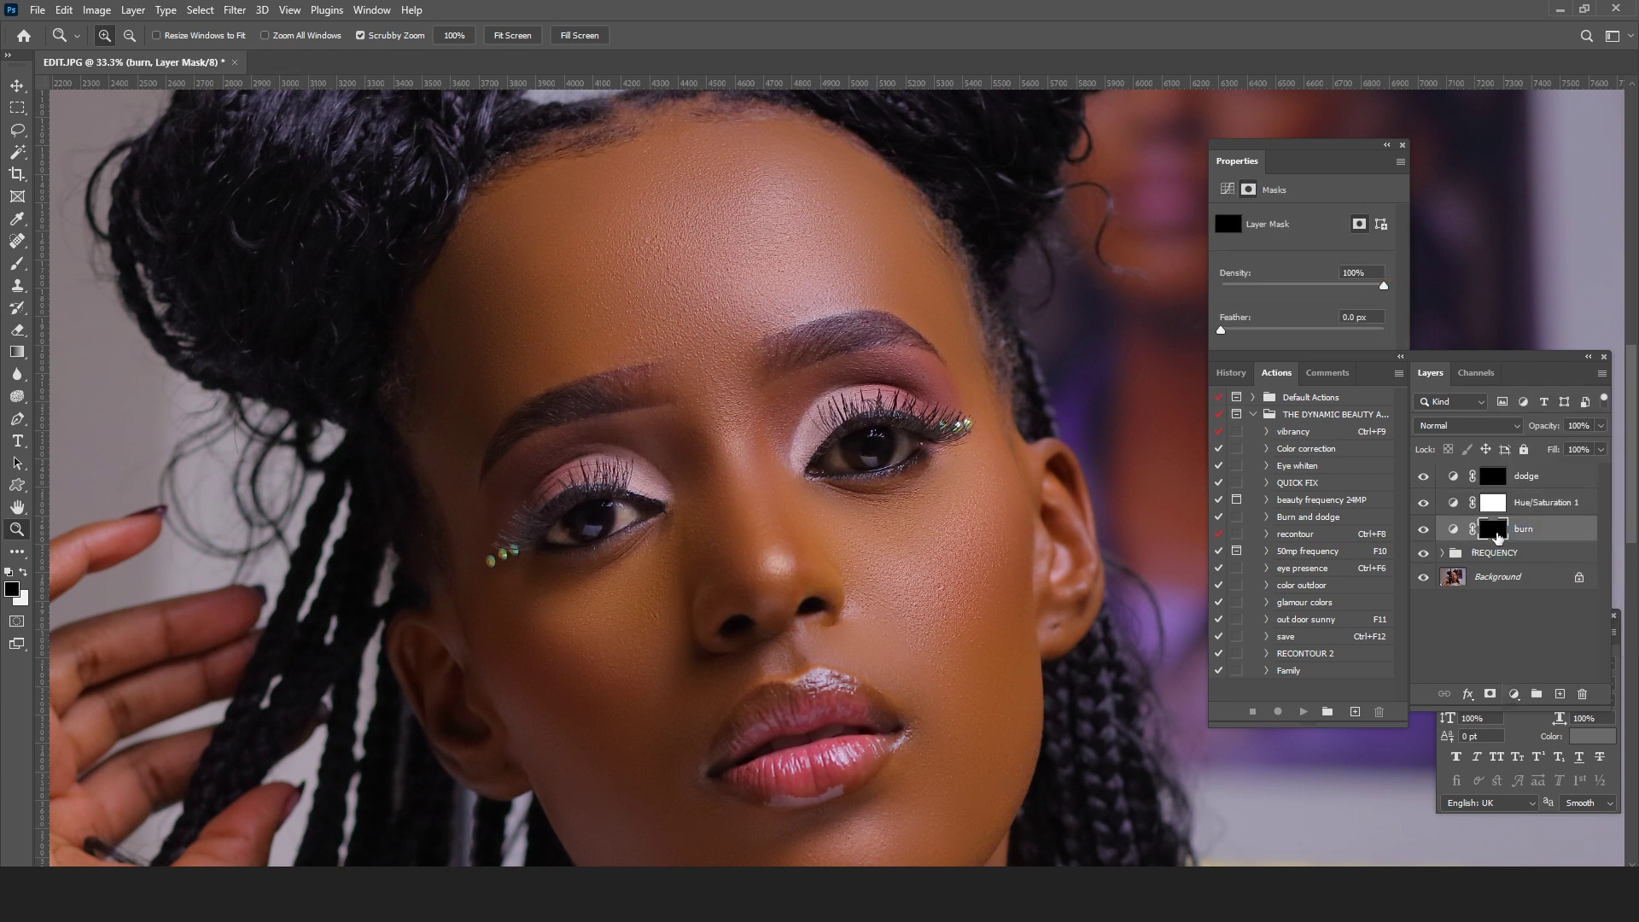
key("ctrl+i")
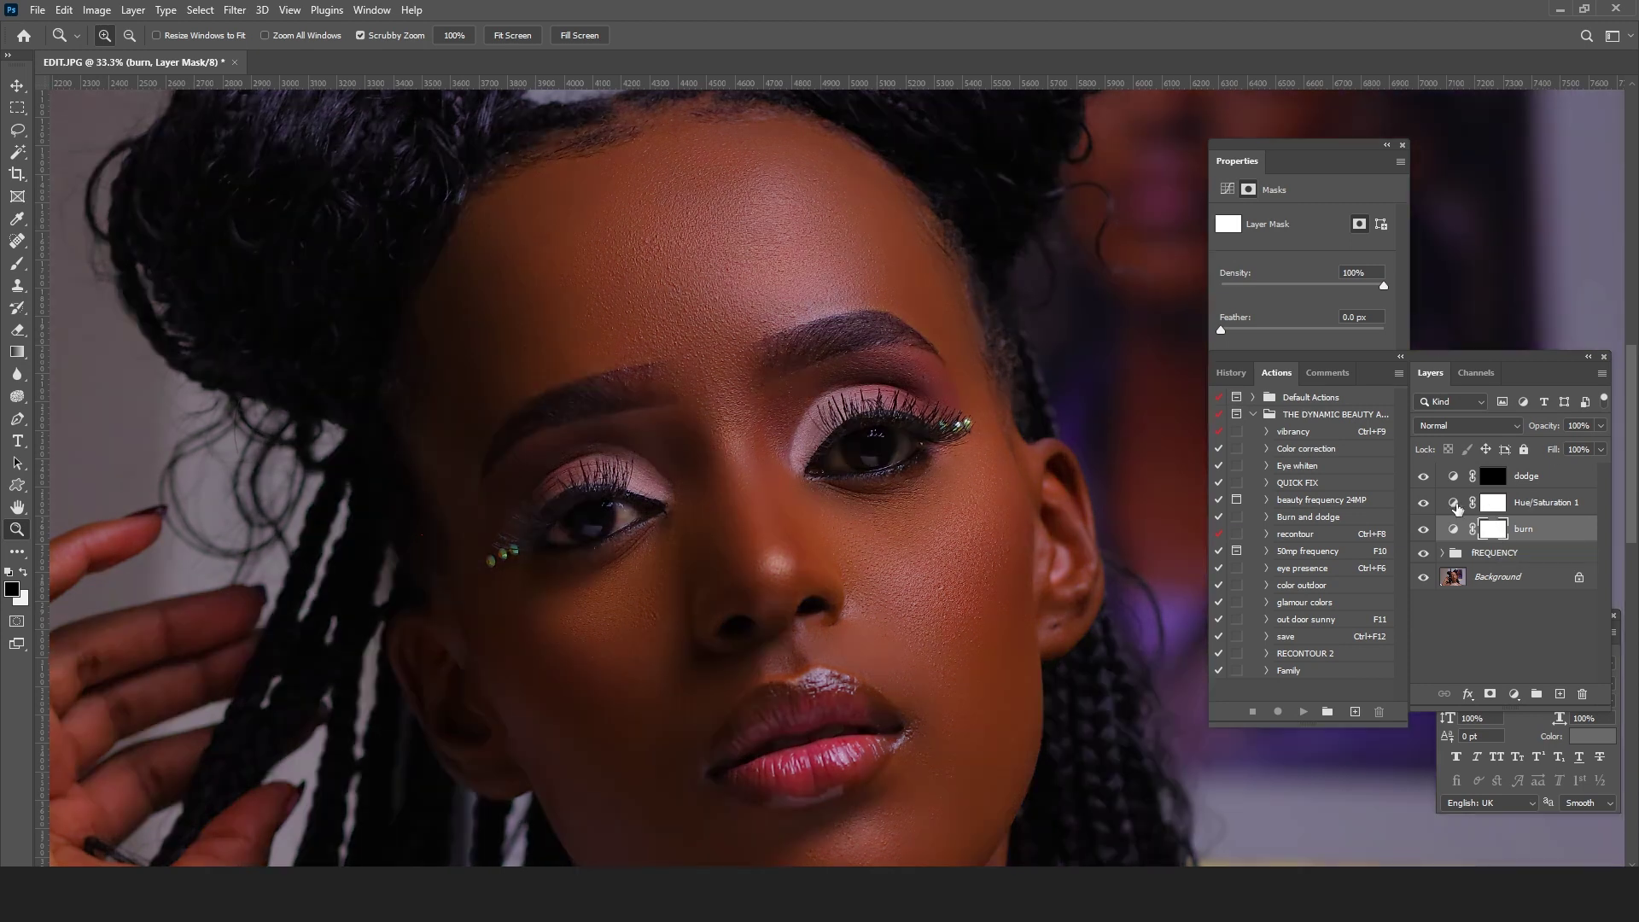
Step: Clip the new Hue/Saturation layer to the burn layer with a clipping mask
left_click(1534, 502)
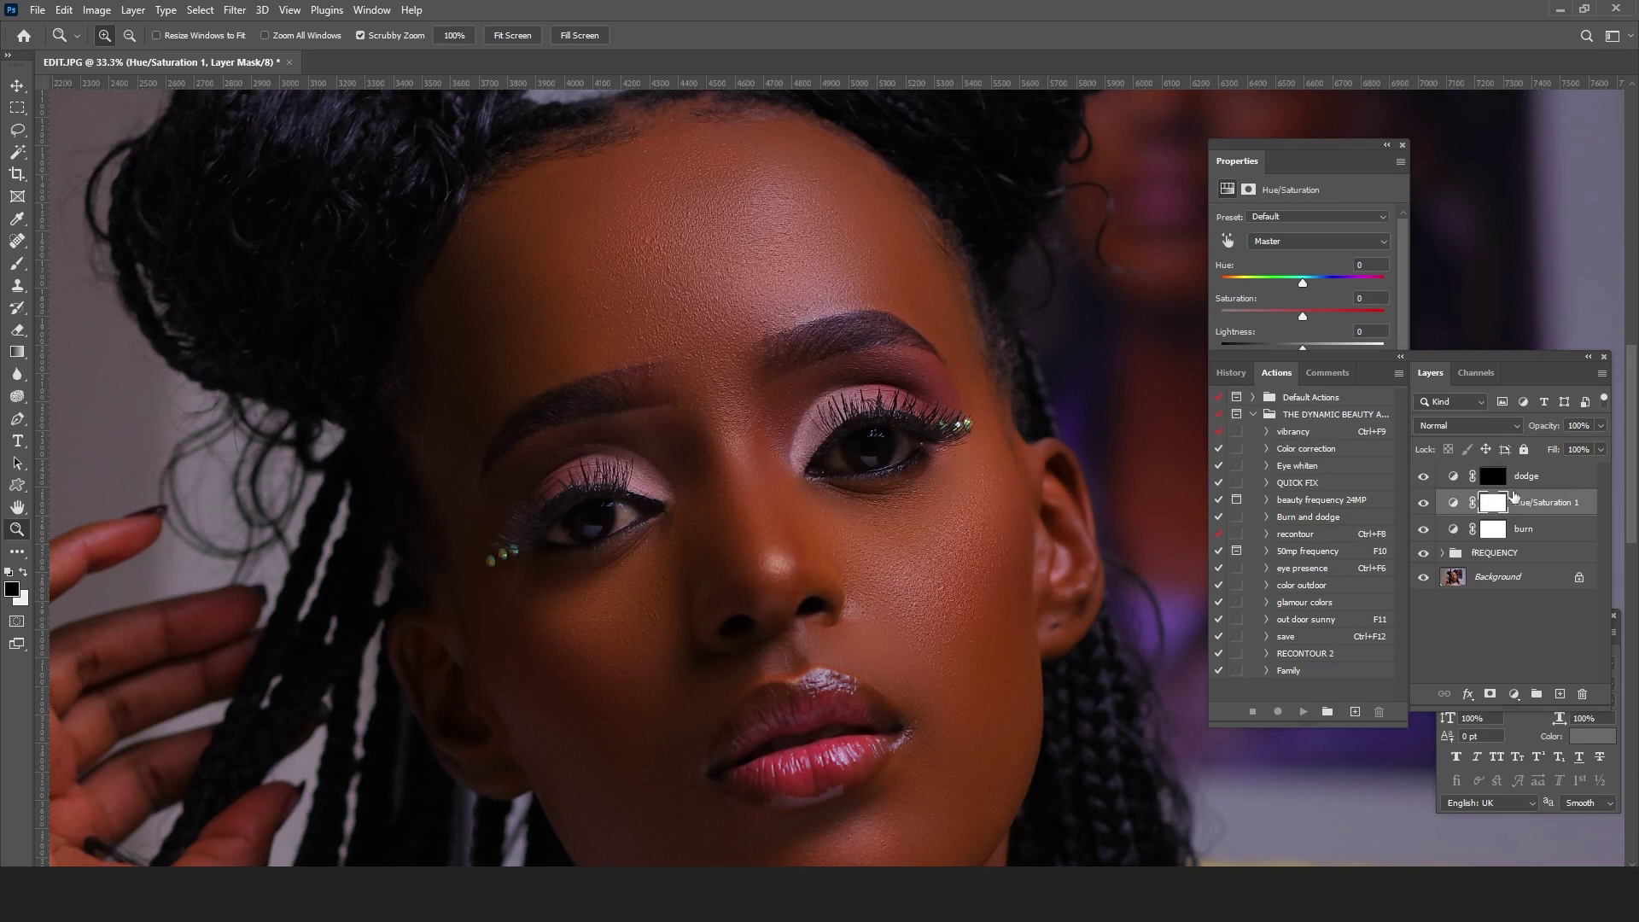
right_click(1545, 506)
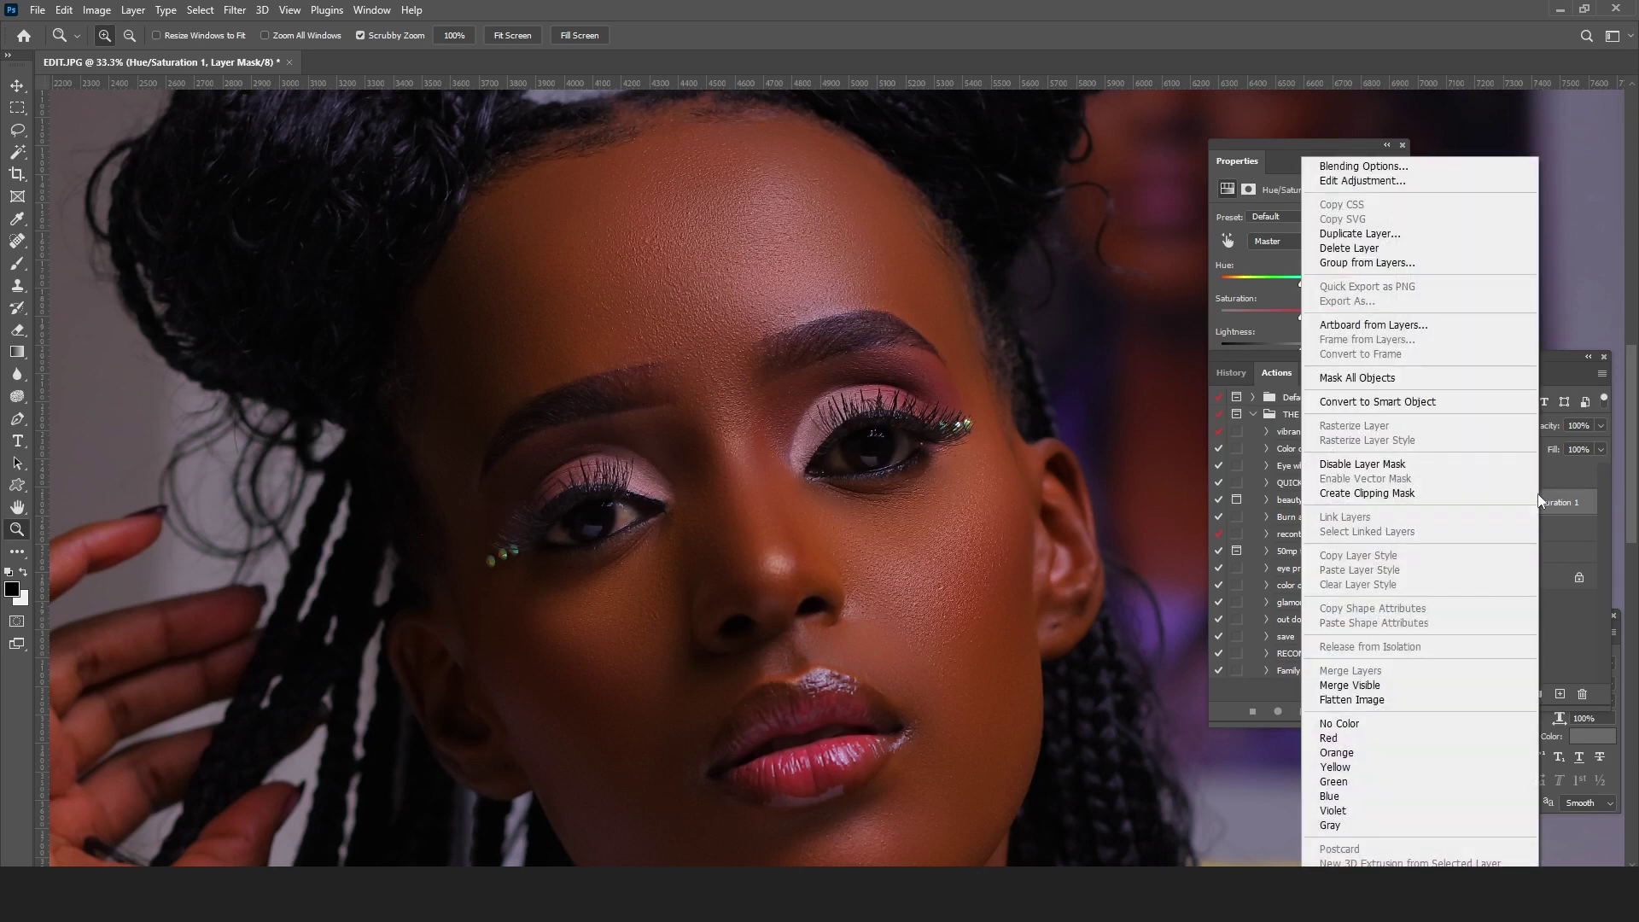
left_click(1376, 493)
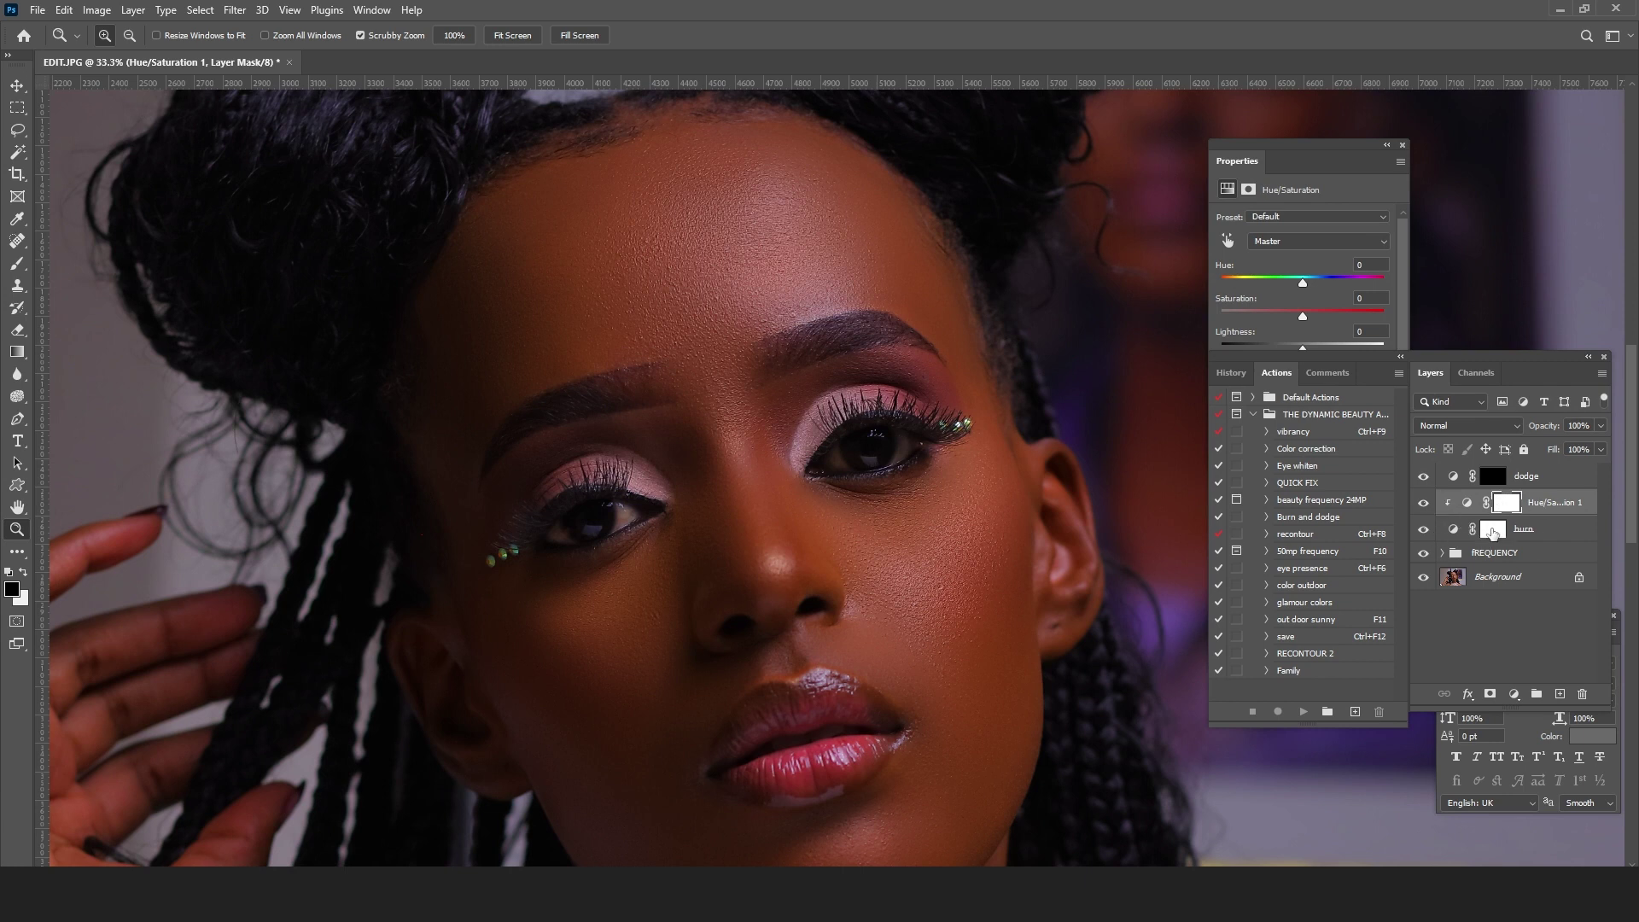
Step: Slightly reduce the saturation of the Hue/Saturation layer clipped to burn to tone down the darkened skin
left_click(1291, 145)
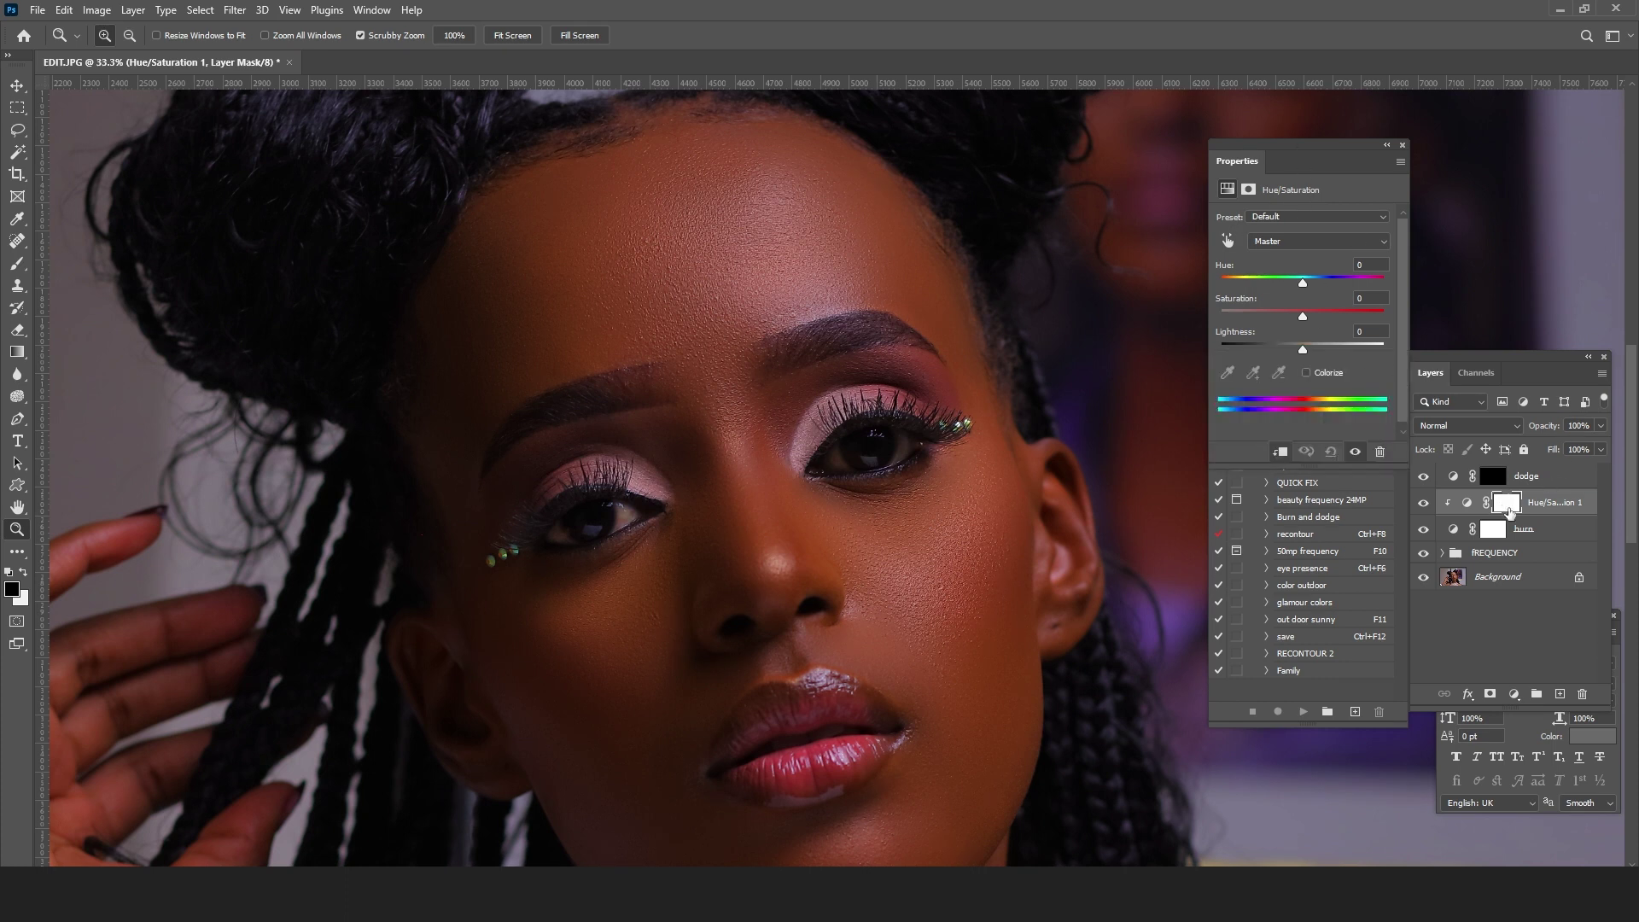
left_click_drag(1303, 315, 1291, 318)
left_click_drag(1292, 318, 1289, 320)
left_click_drag(1289, 319, 1295, 320)
left_click(1402, 146)
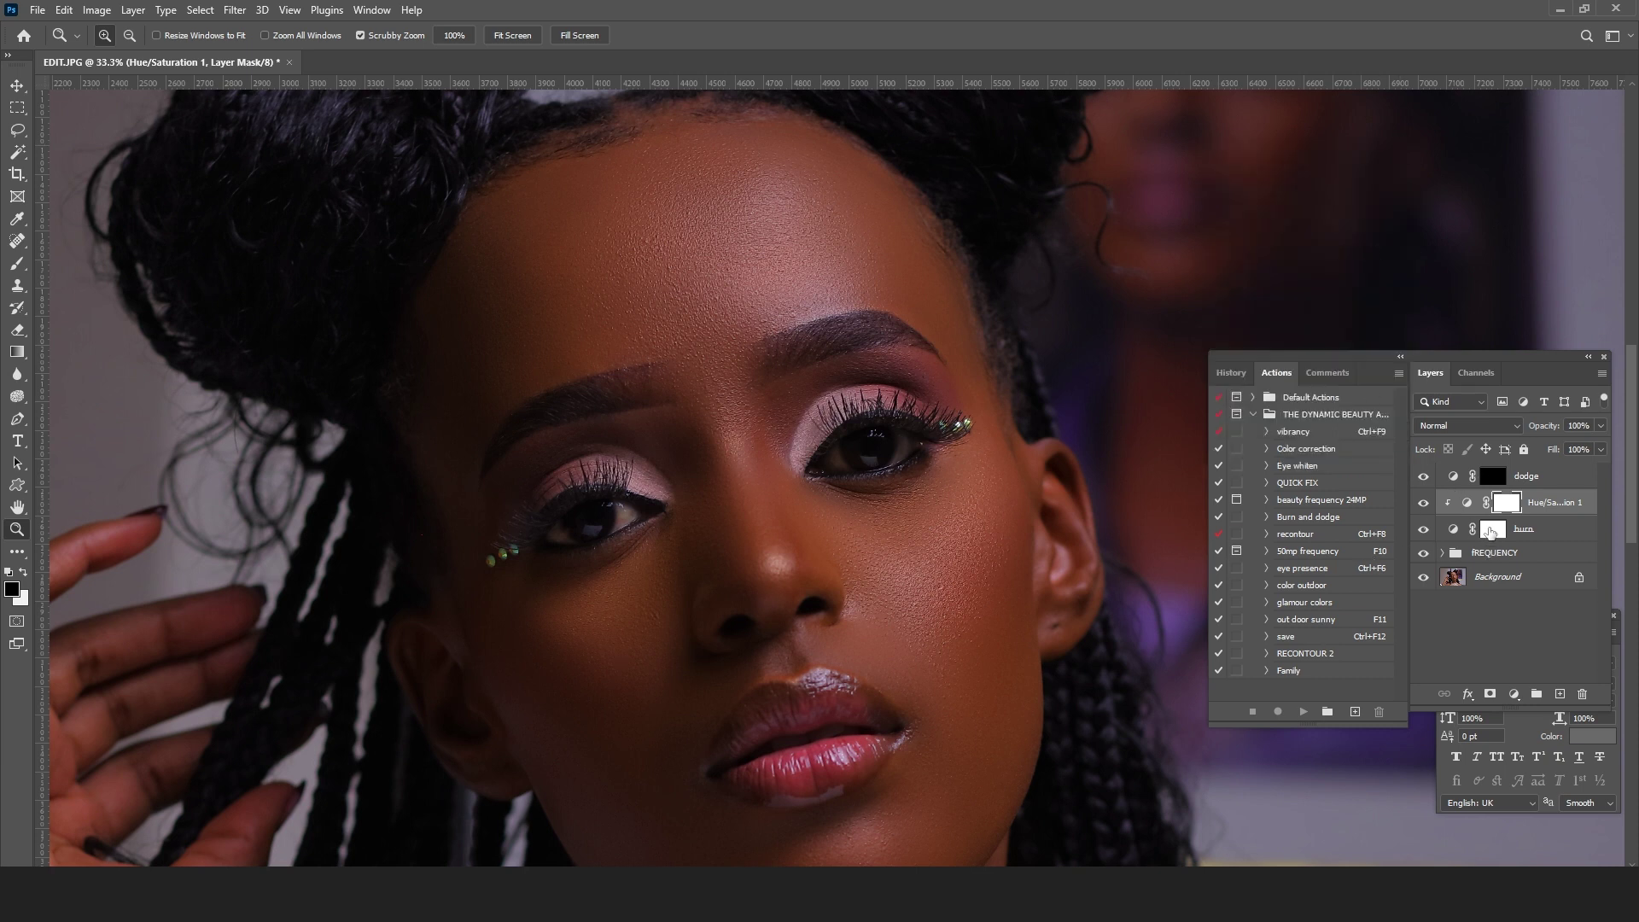
Step: Invert the burn layer's mask back to black
left_click(1493, 535)
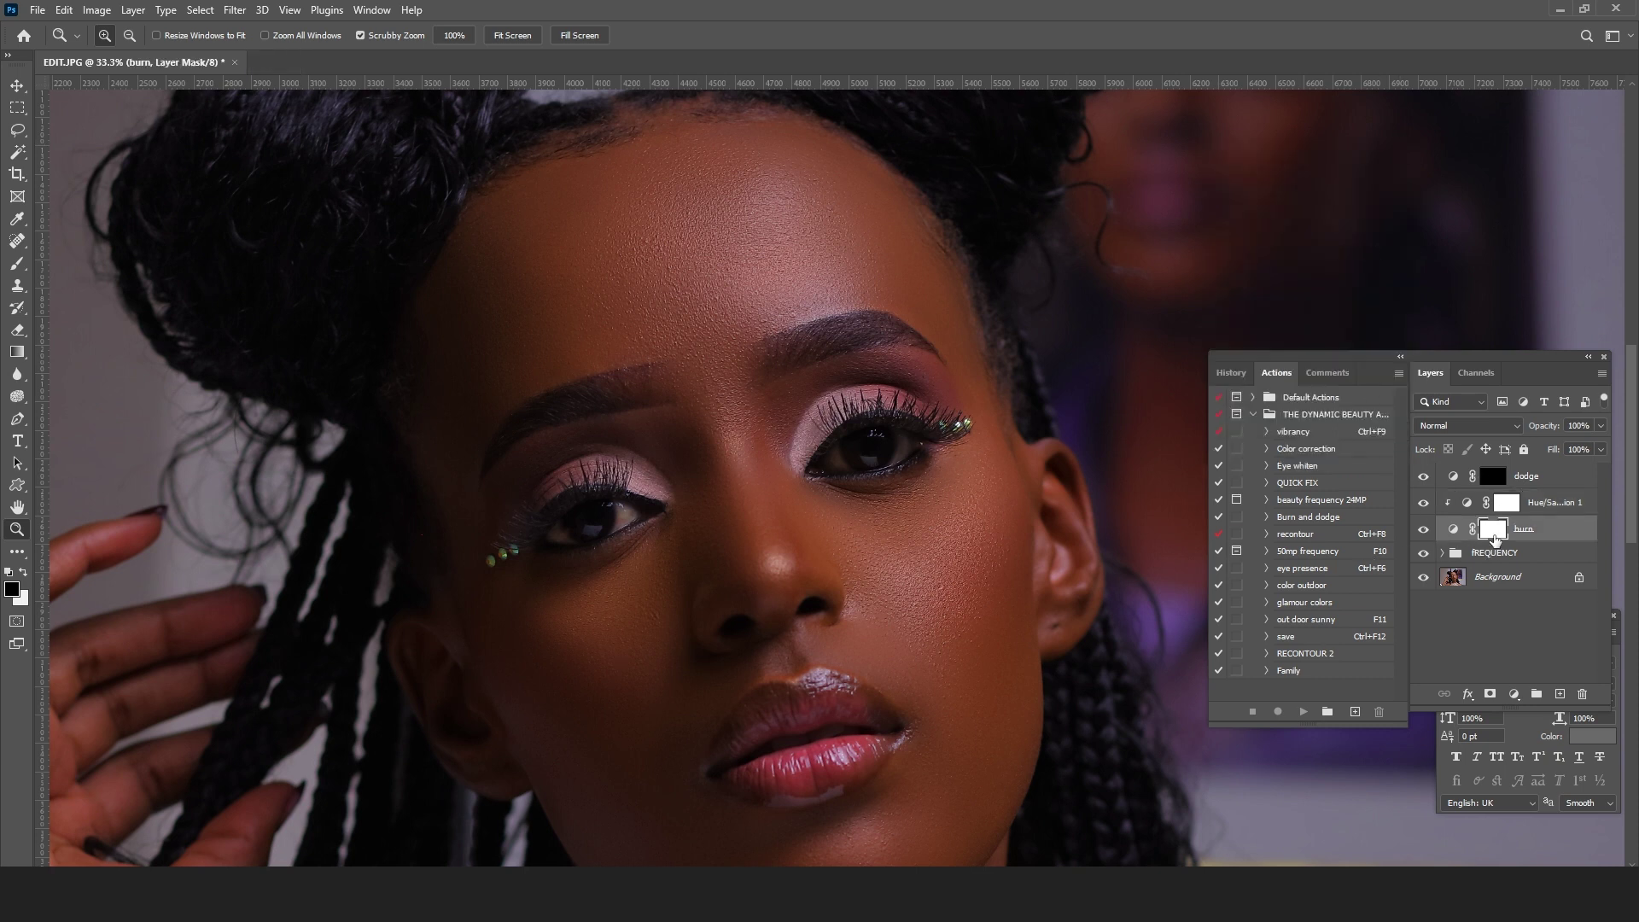
key("i")
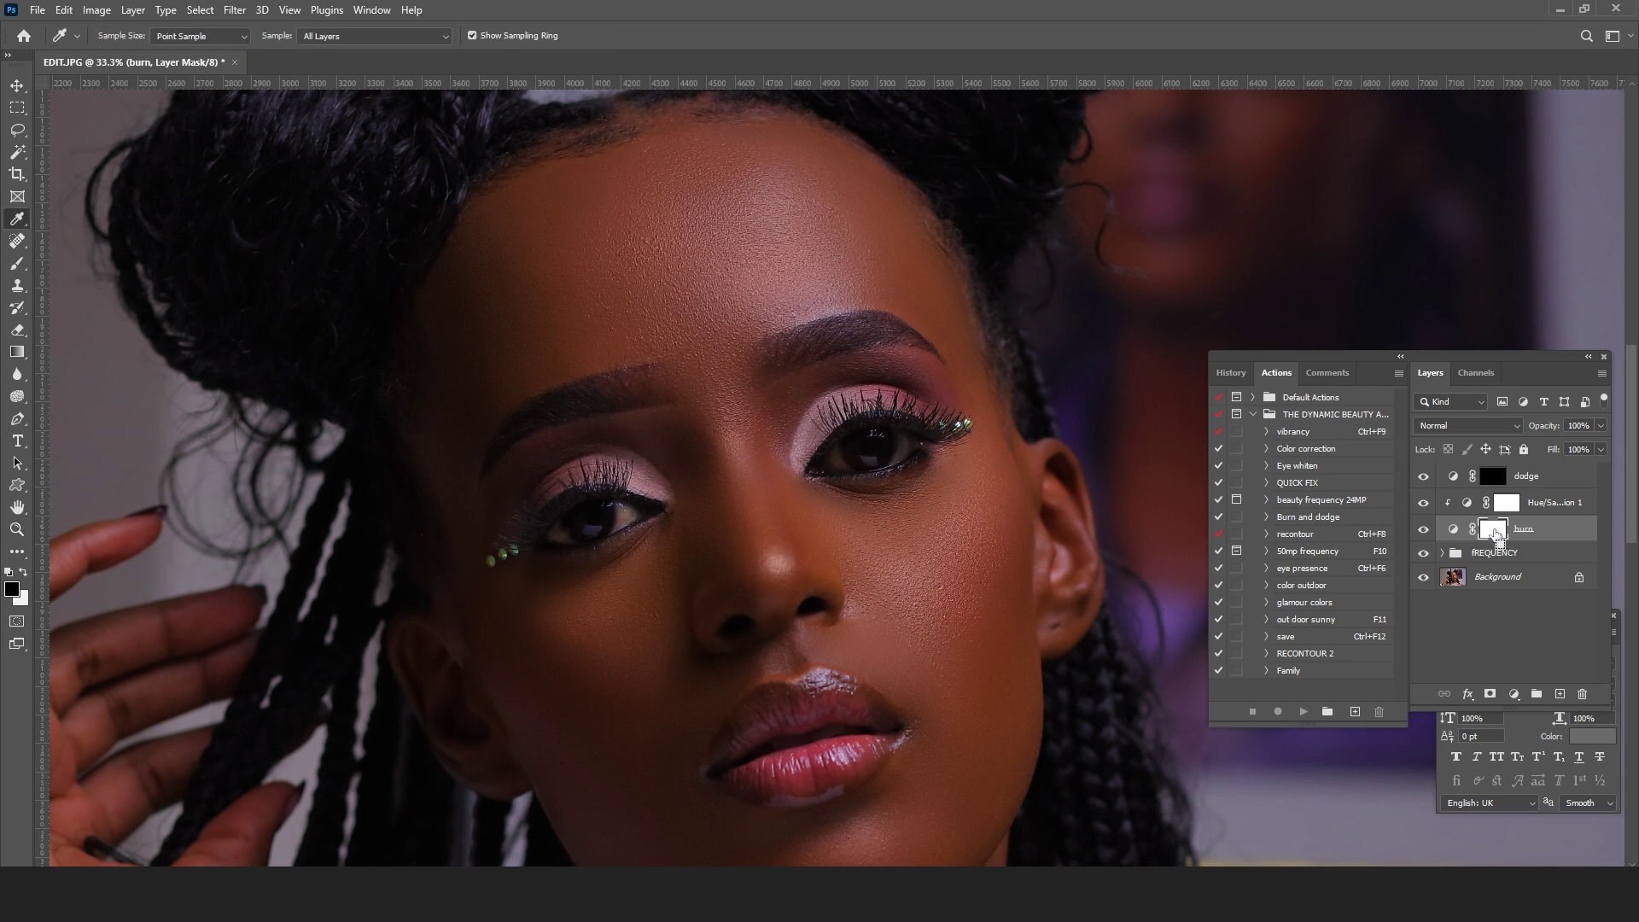
key("ctrl+i")
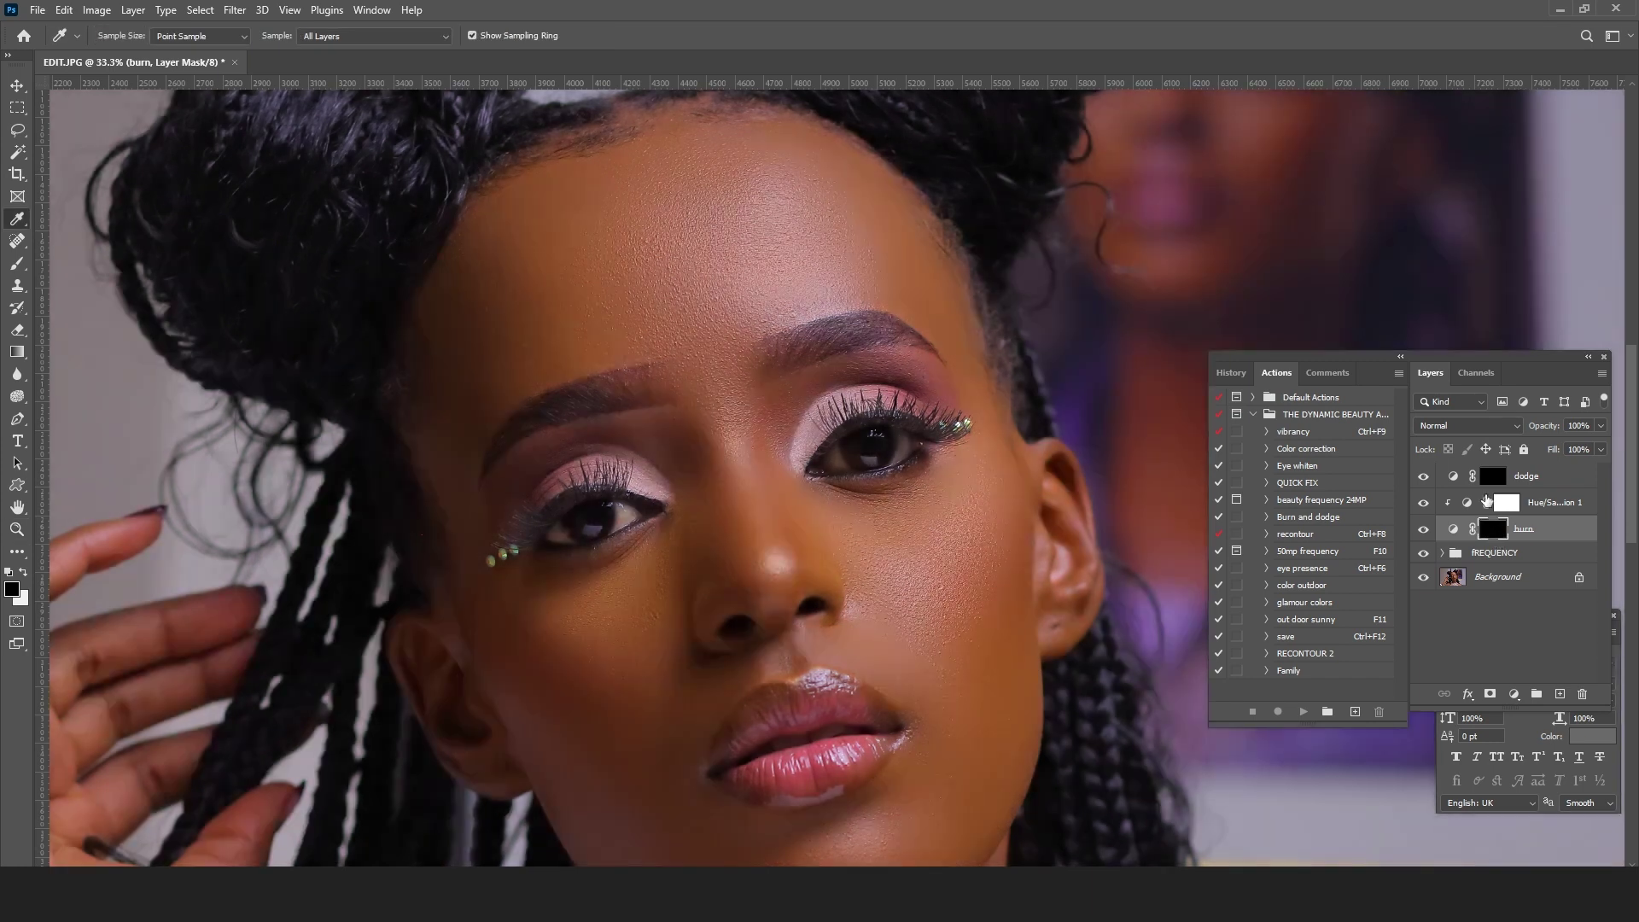
Step: Invert the dodge layer's mask to white to reveal its brightening effect
left_click(1449, 506, "alt")
left_click(1494, 478)
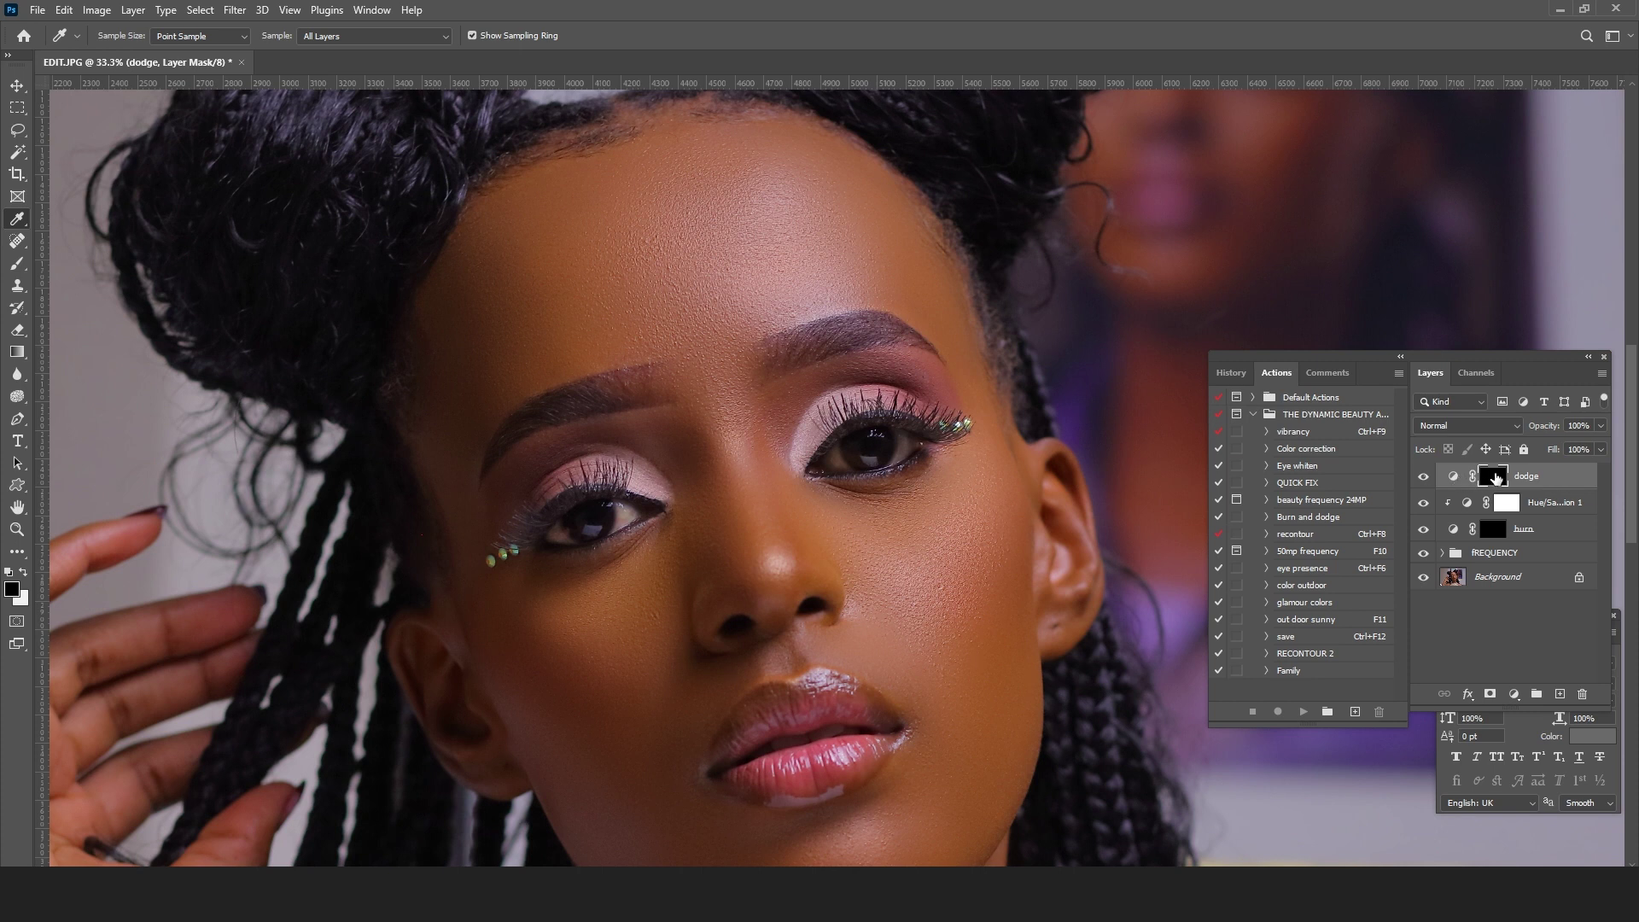
key("ctrl+i")
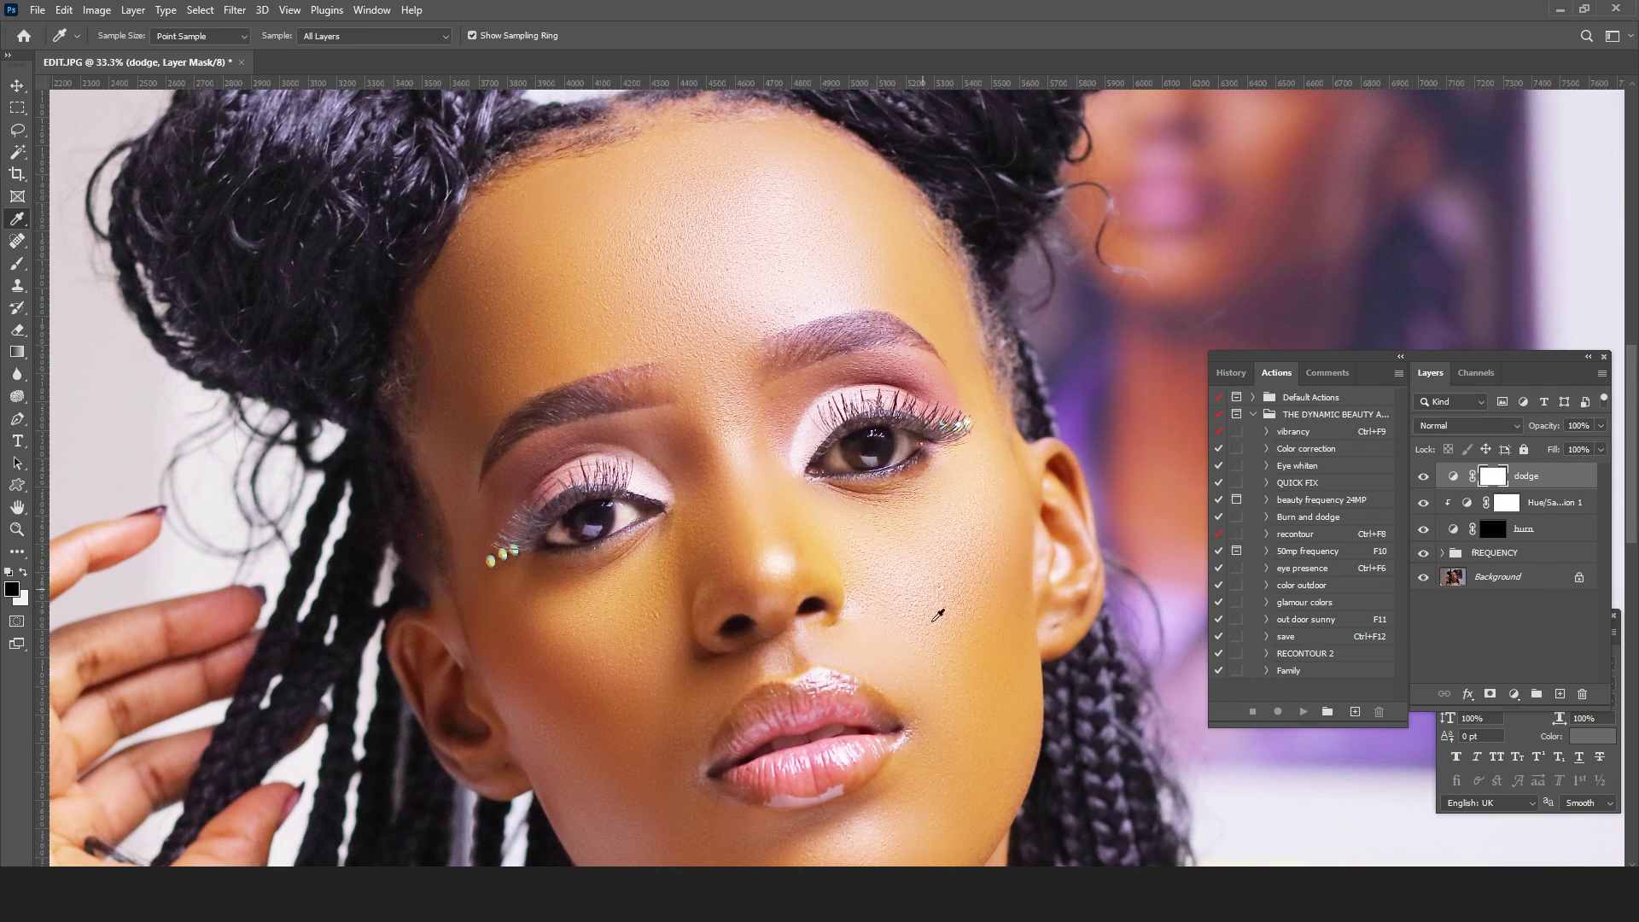
Step: Add a second Hue/Saturation adjustment layer above dodge and clip it to the dodge layer
left_click(1513, 694)
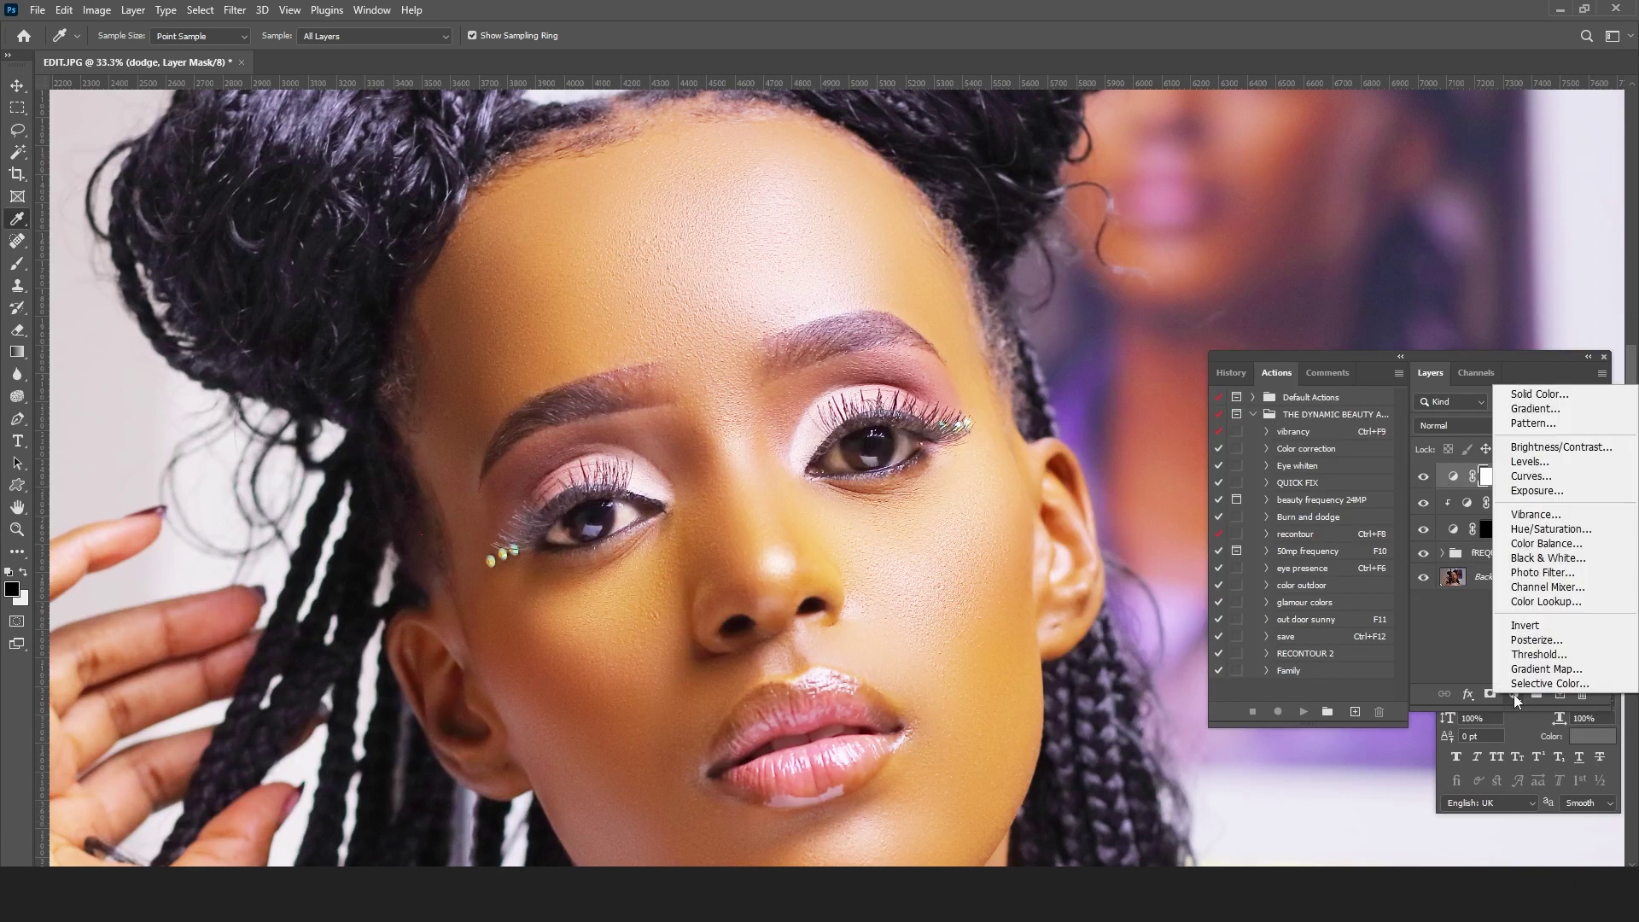
left_click(1550, 530)
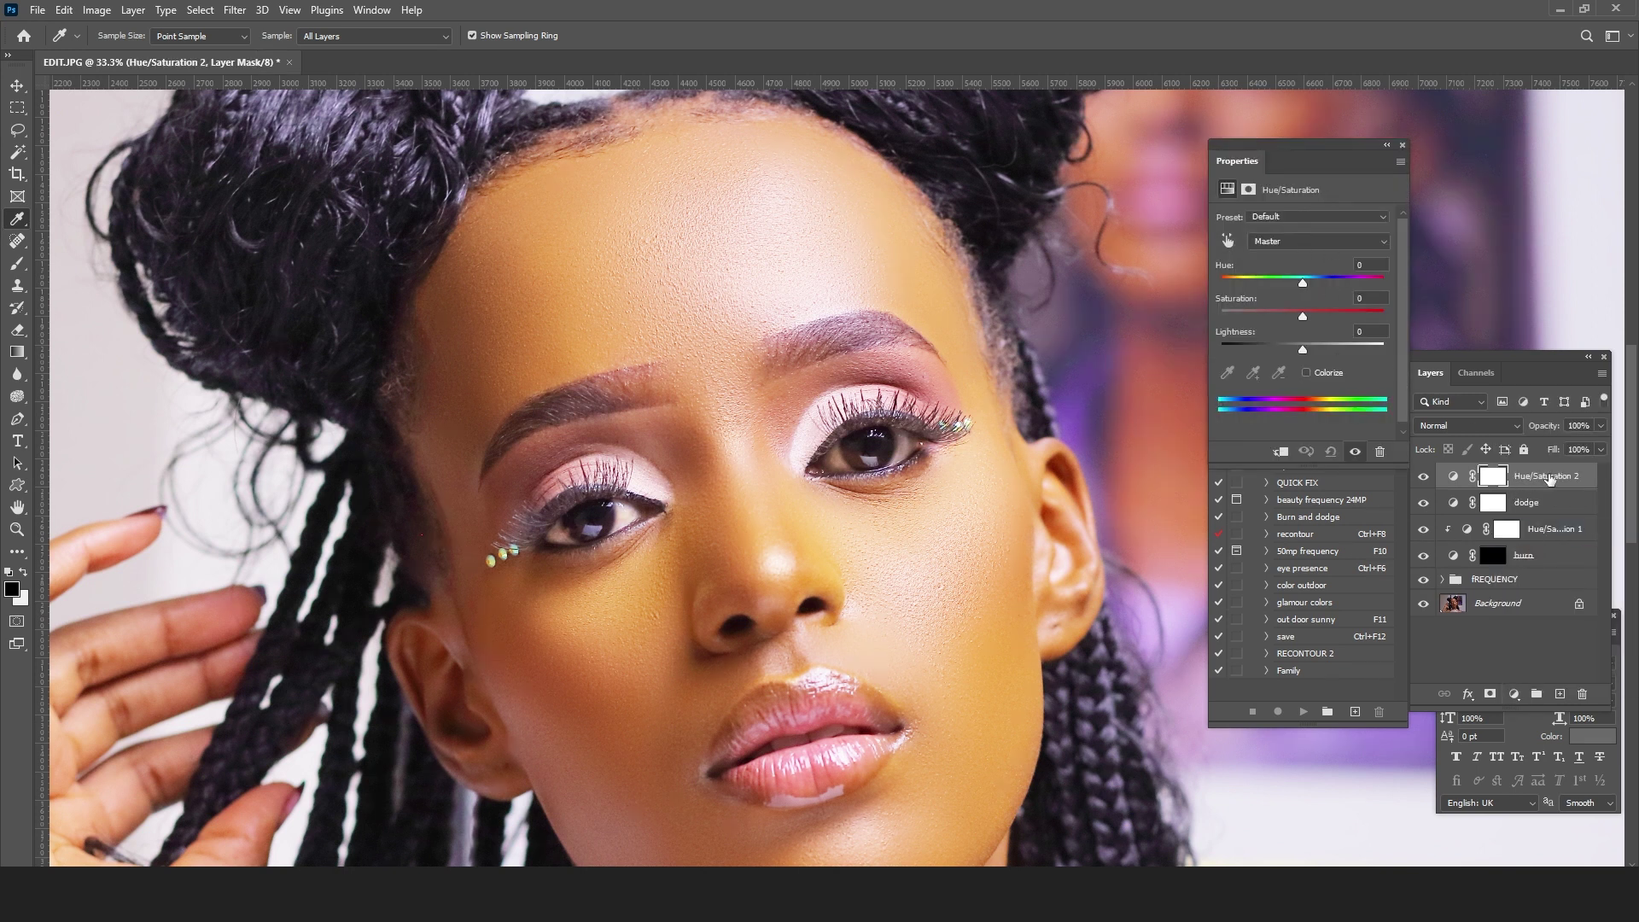
right_click(1550, 478)
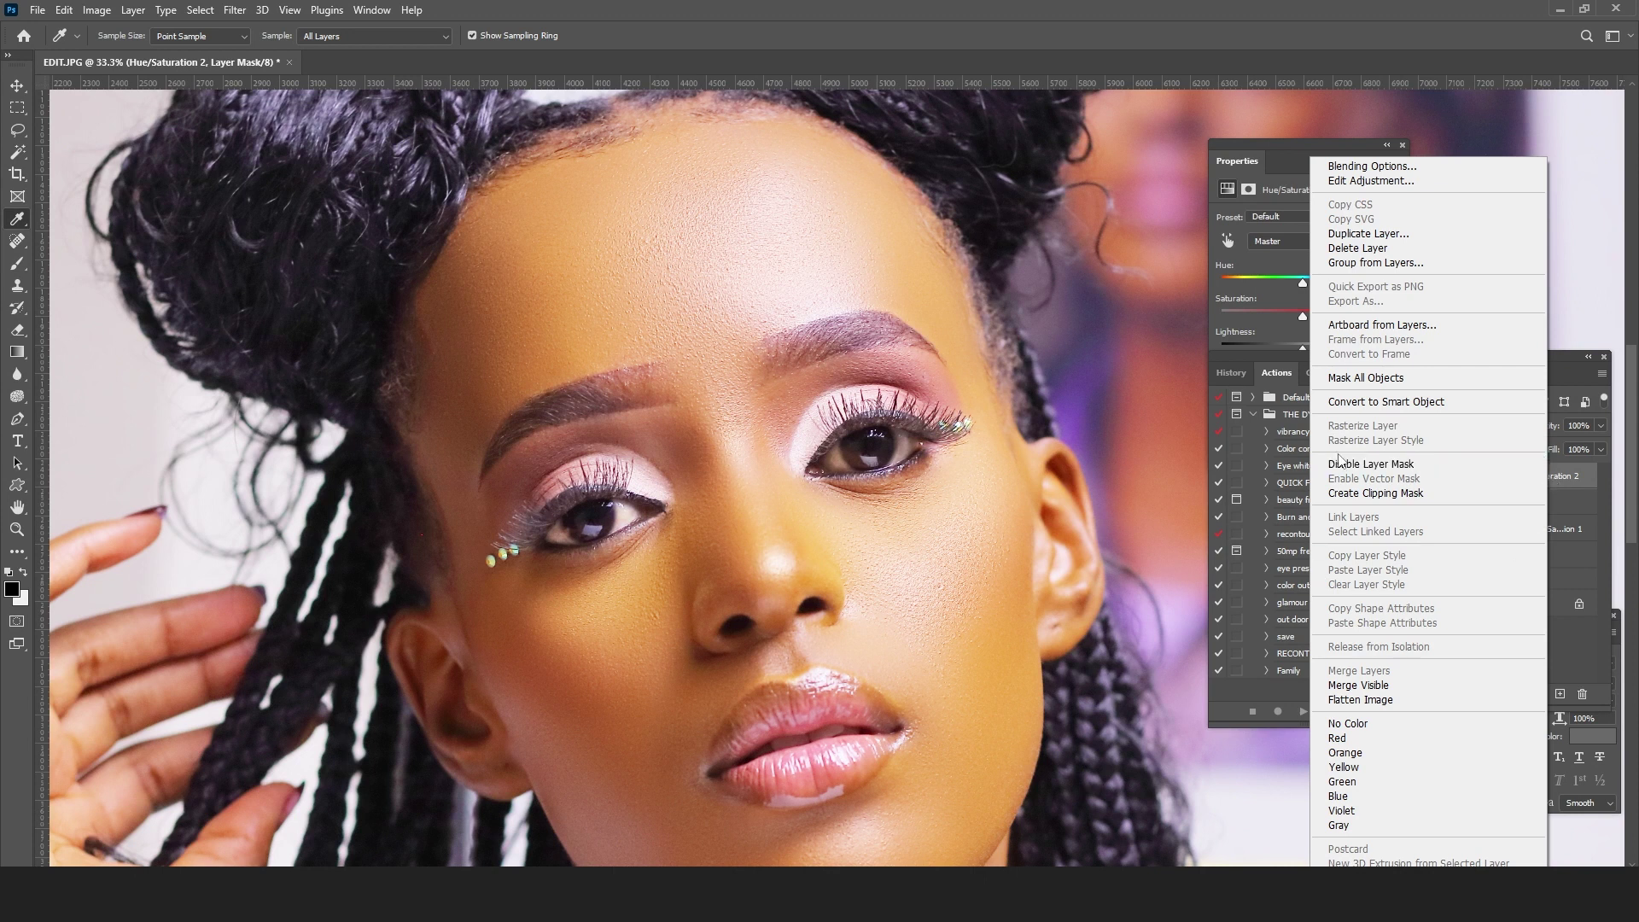
left_click(1359, 495)
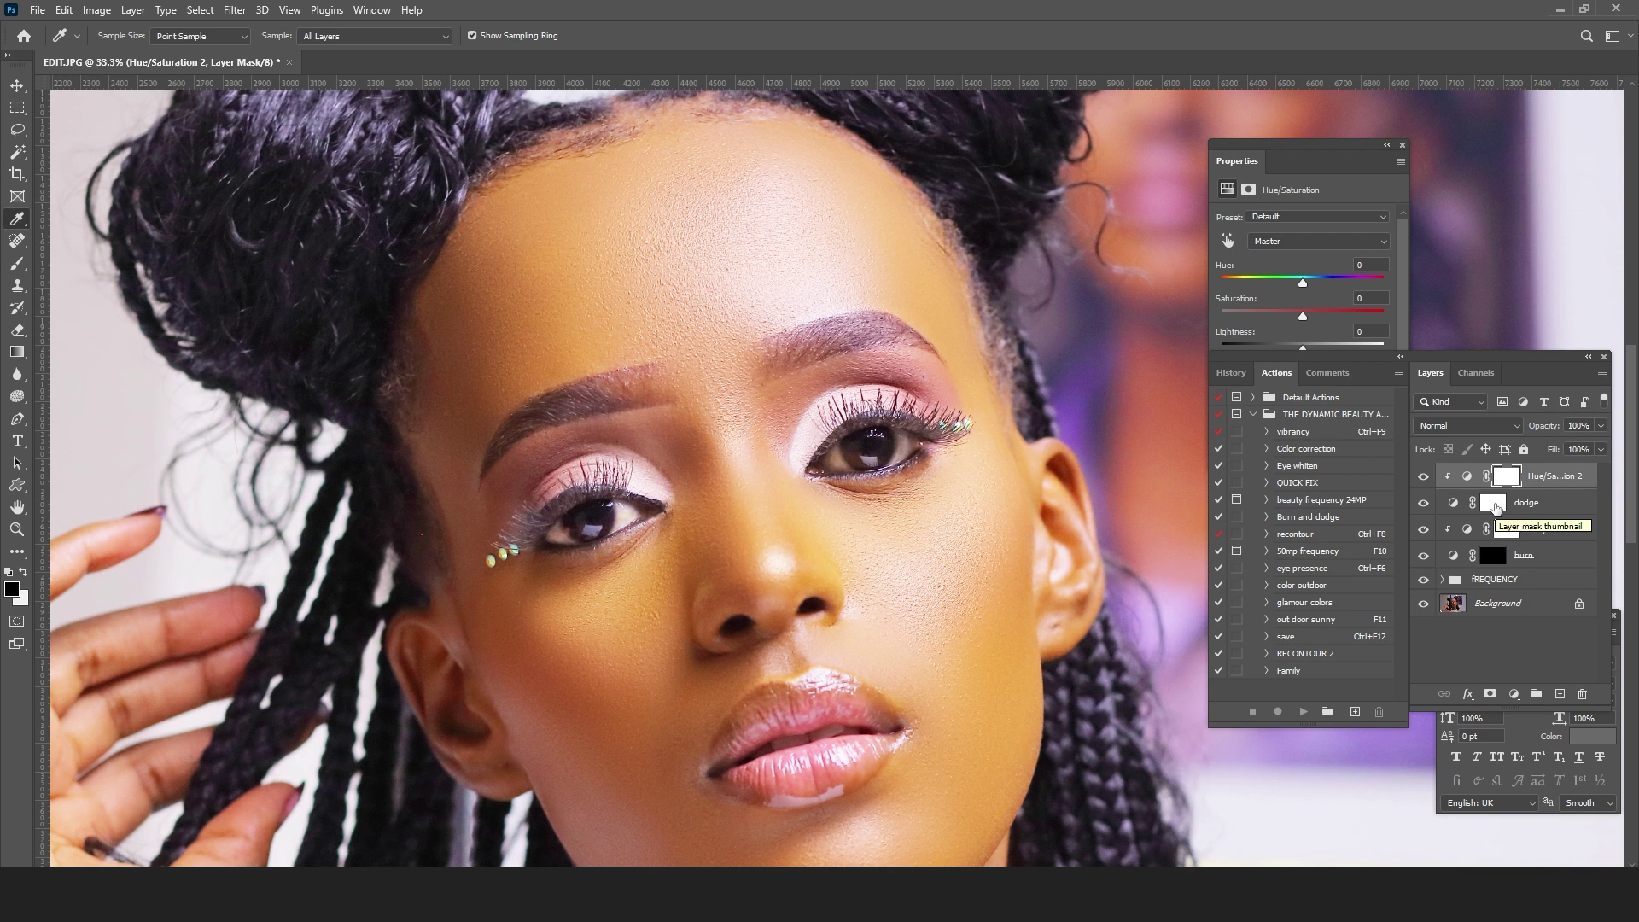
Step: Set the saturation of the Hue/Saturation layer clipped to dodge to -12, and invert the dodge mask back to black
left_click(1507, 478)
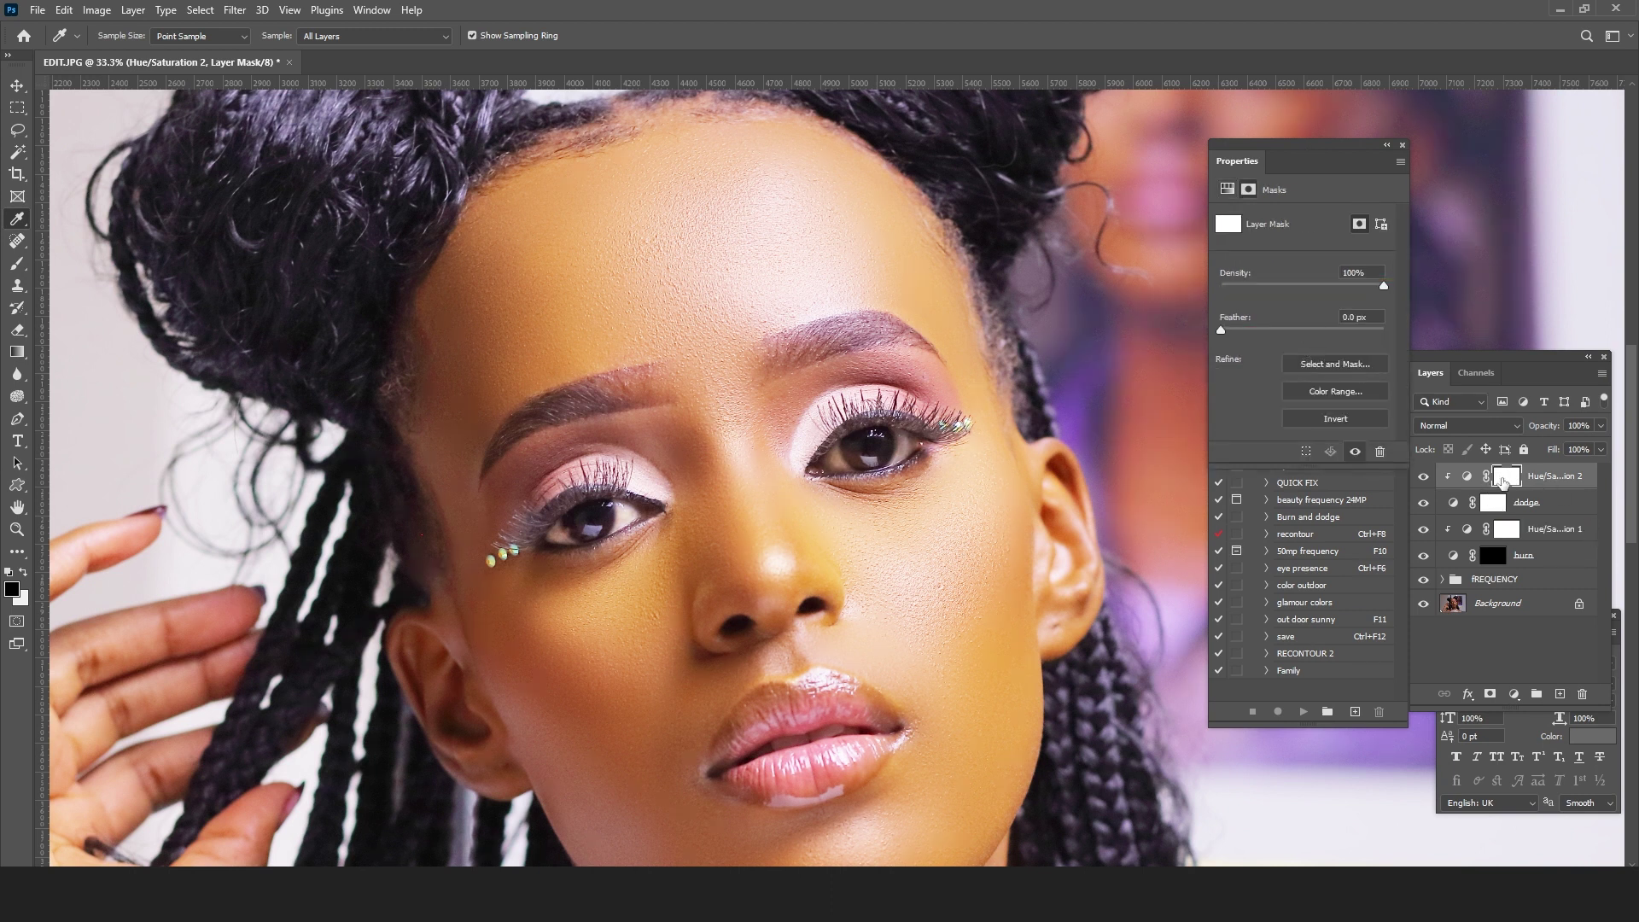
left_click(1466, 477)
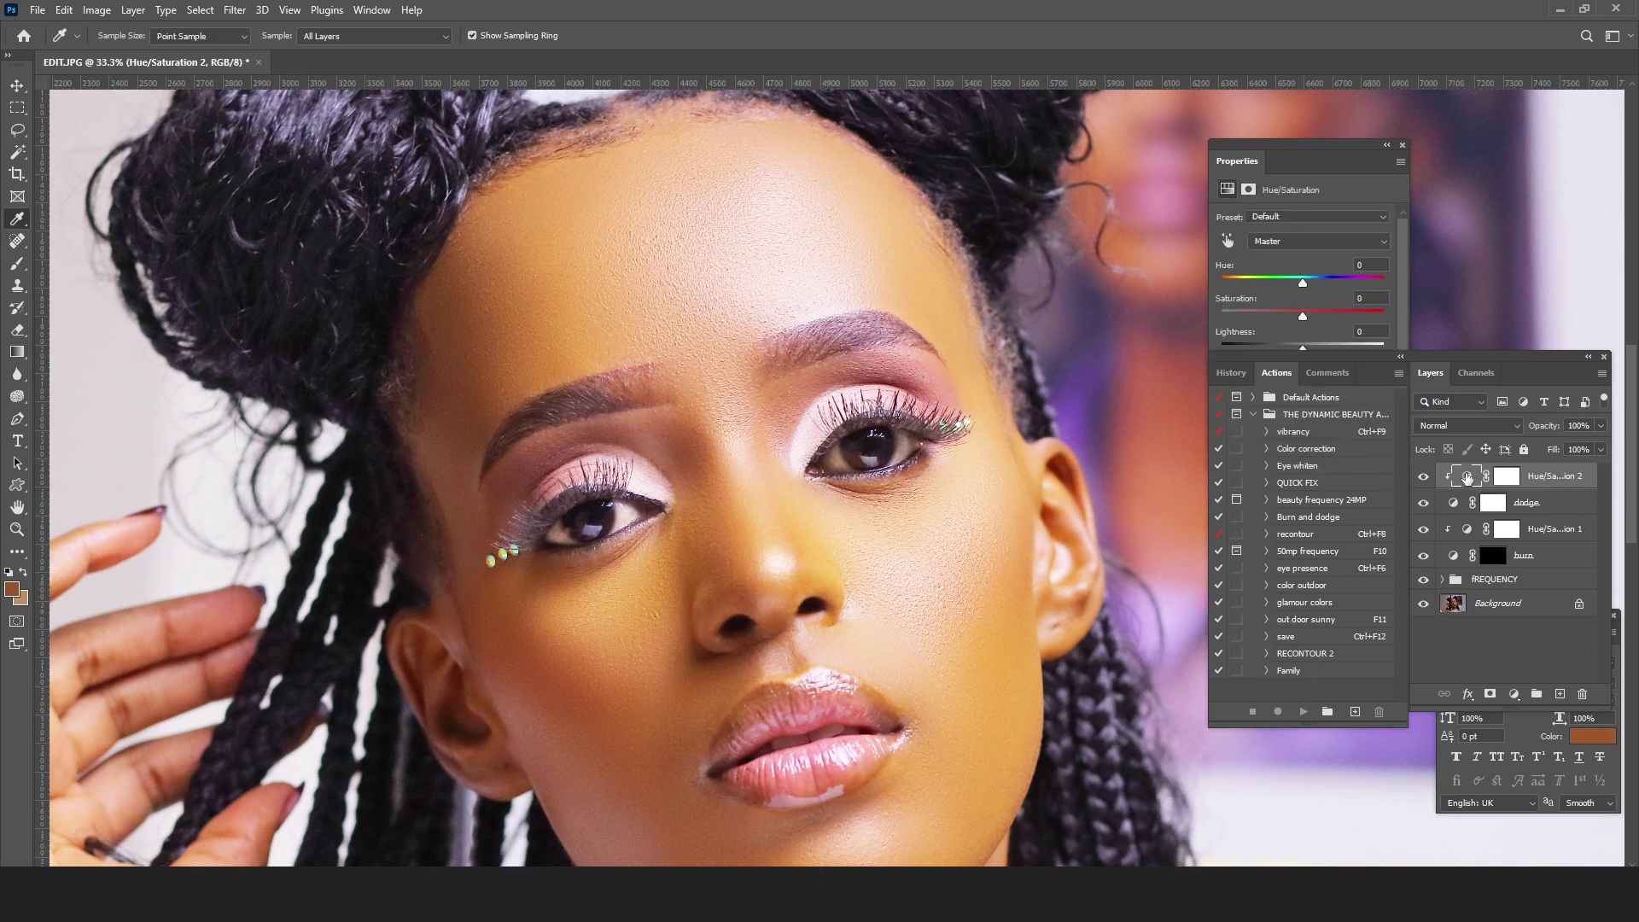
left_click(1289, 317)
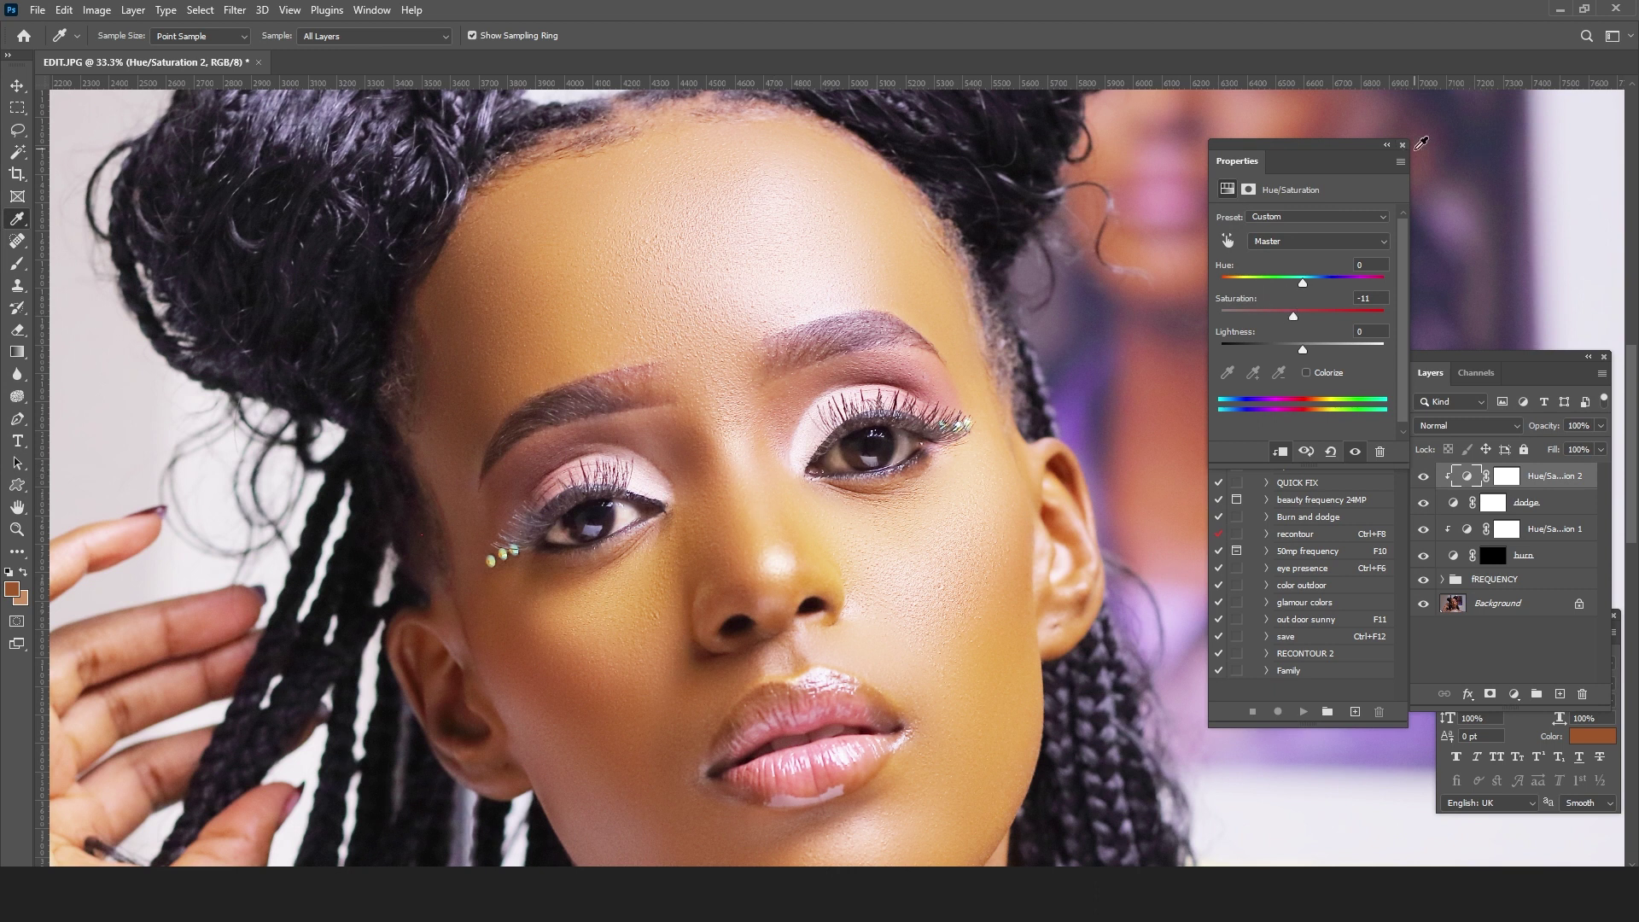
mouse_move(1292, 319)
left_mouse_down()
mouse_move(1189, 358)
mouse_move(1276, 354)
mouse_move(1294, 320)
left_mouse_up()
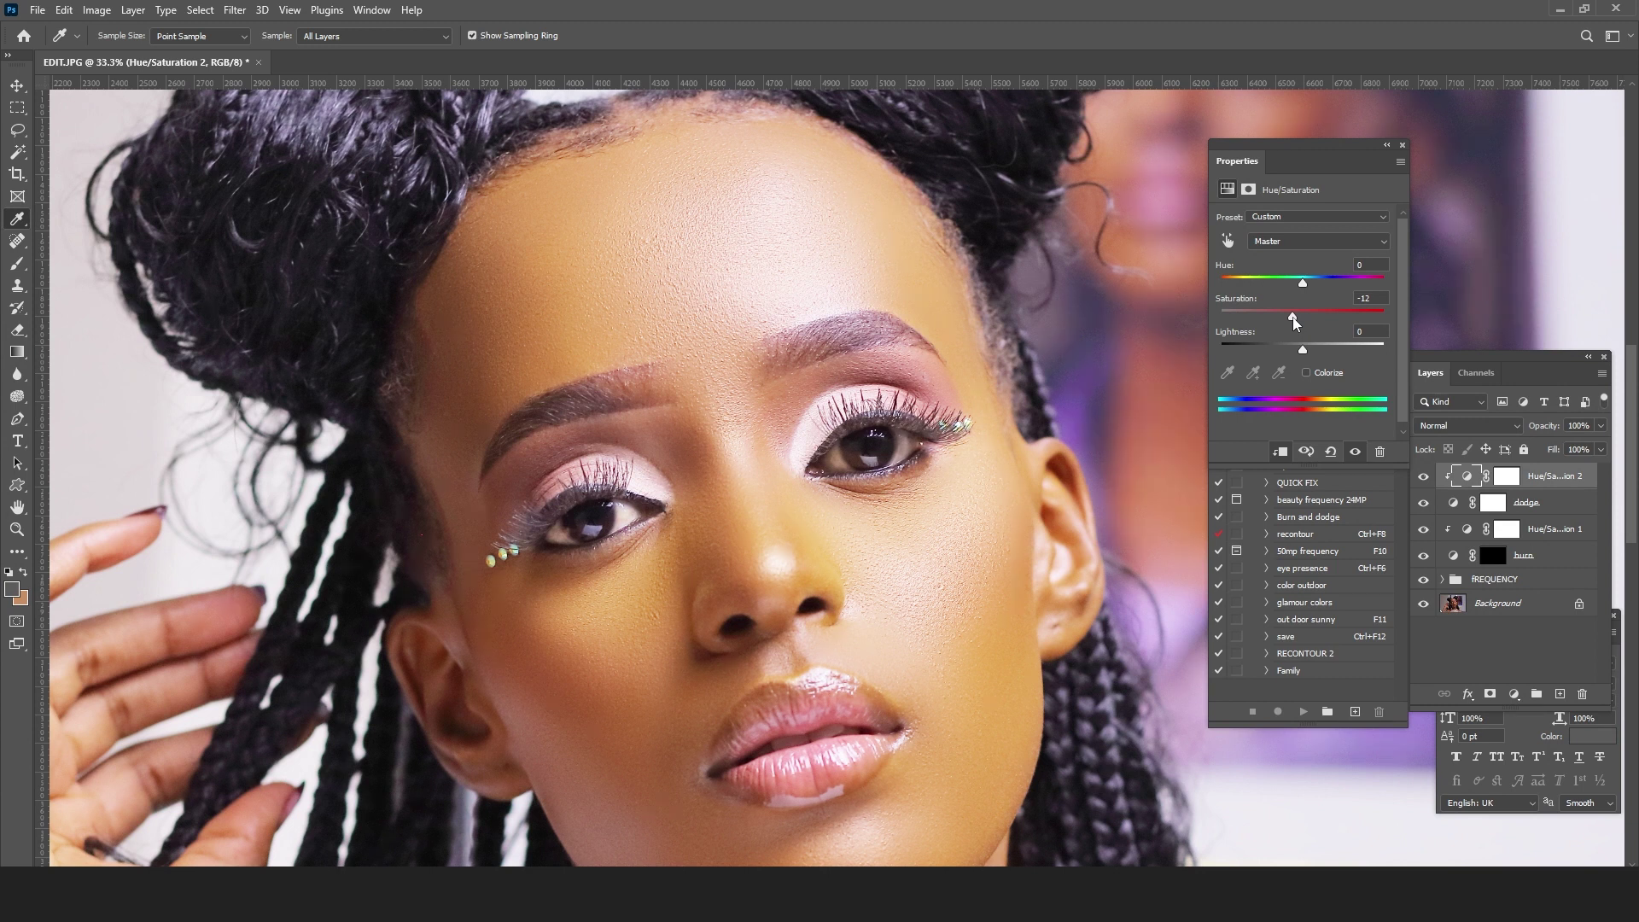
left_click(1402, 149)
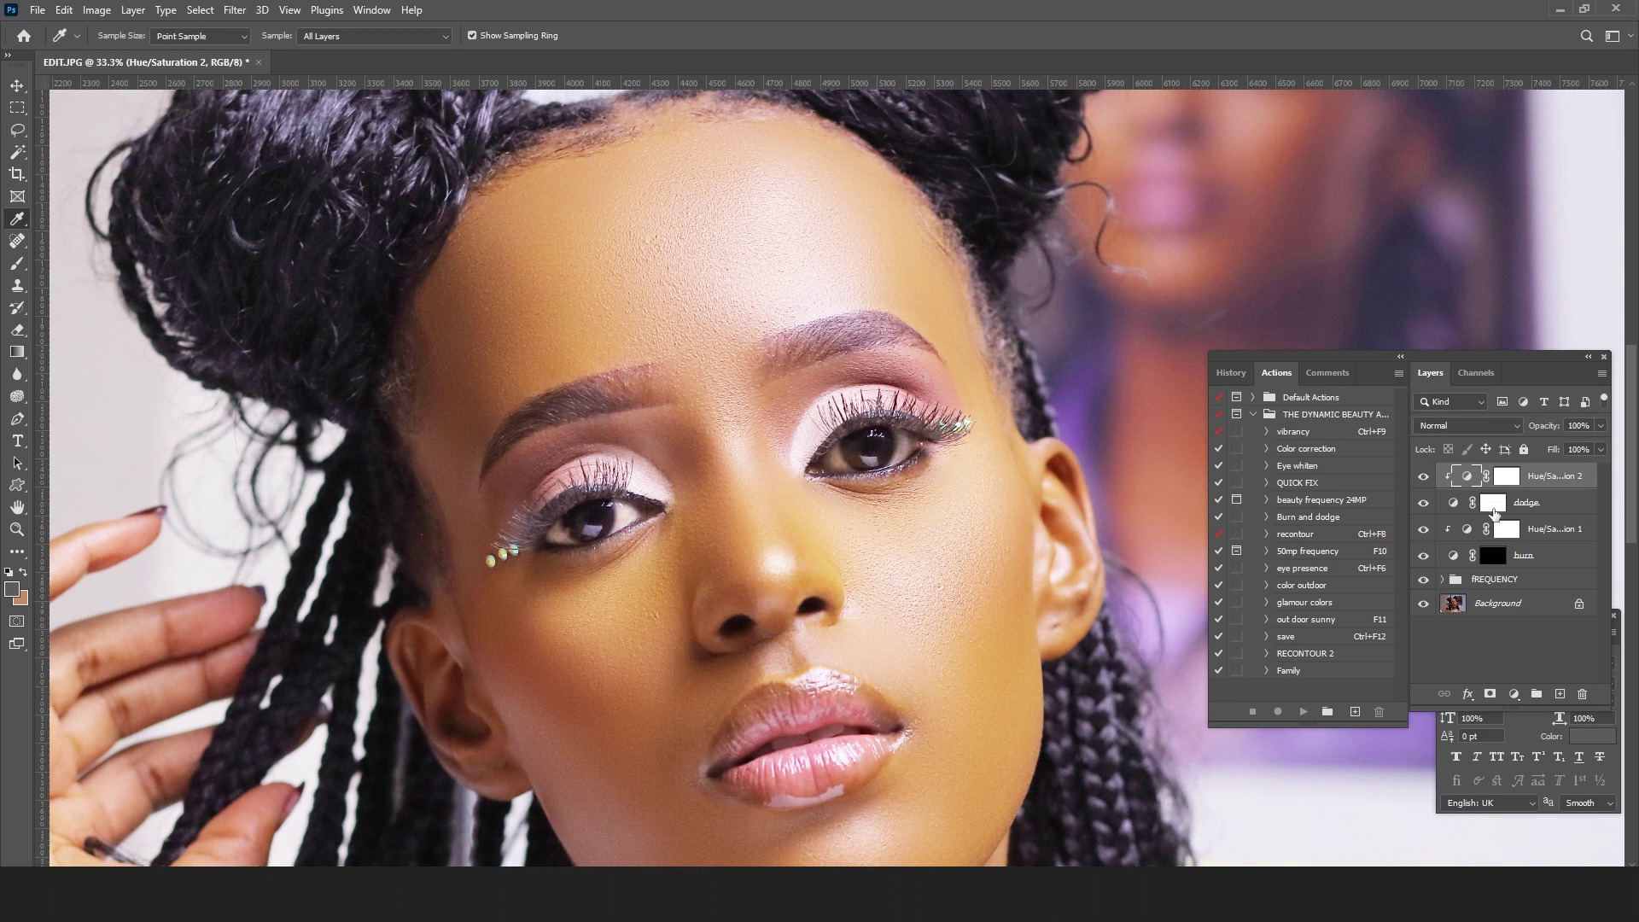
left_click(1494, 505)
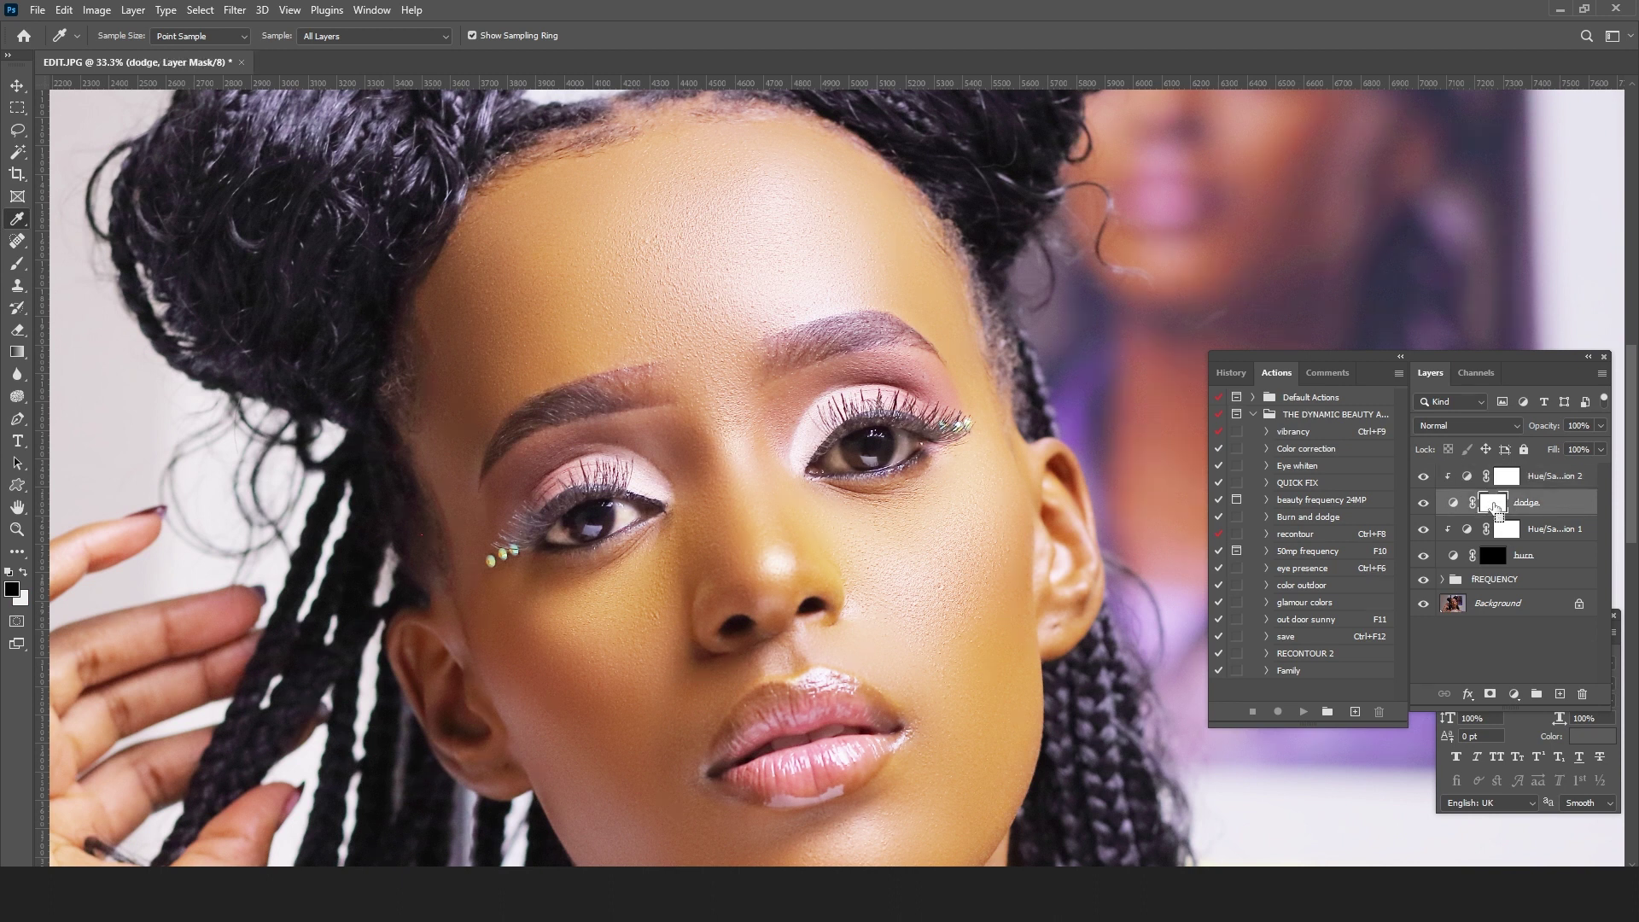
key("ctrl+i")
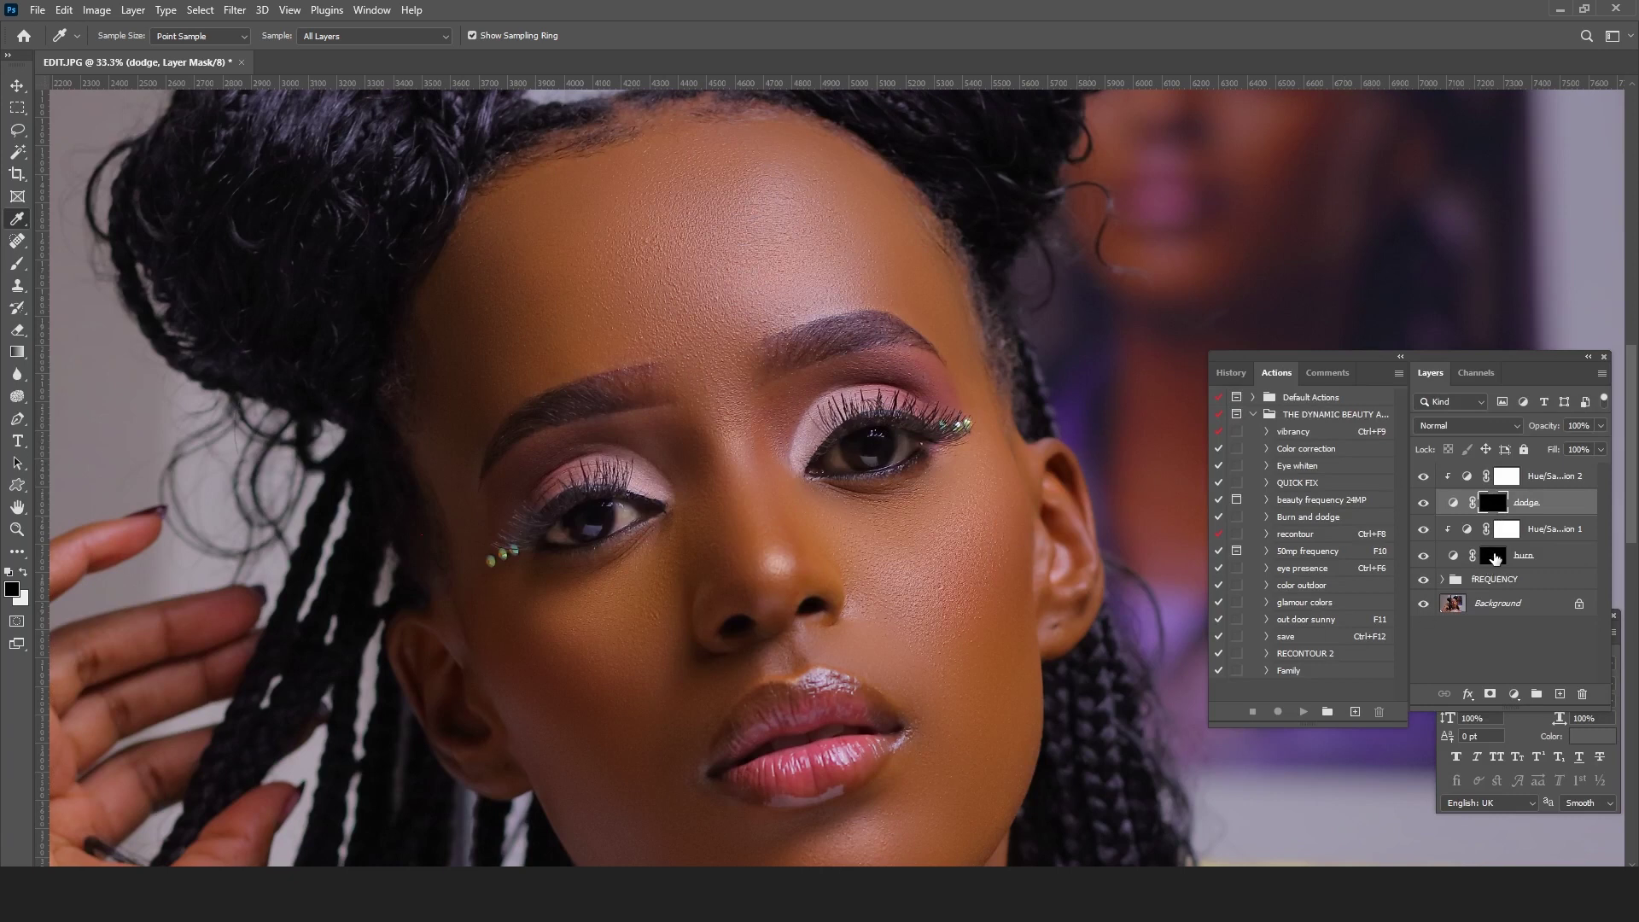
Step: Select the burn layer's mask and set up a Soft Round brush at 155 px with 0% hardness
left_click(1493, 557)
left_click_drag(951, 516, 886, 431)
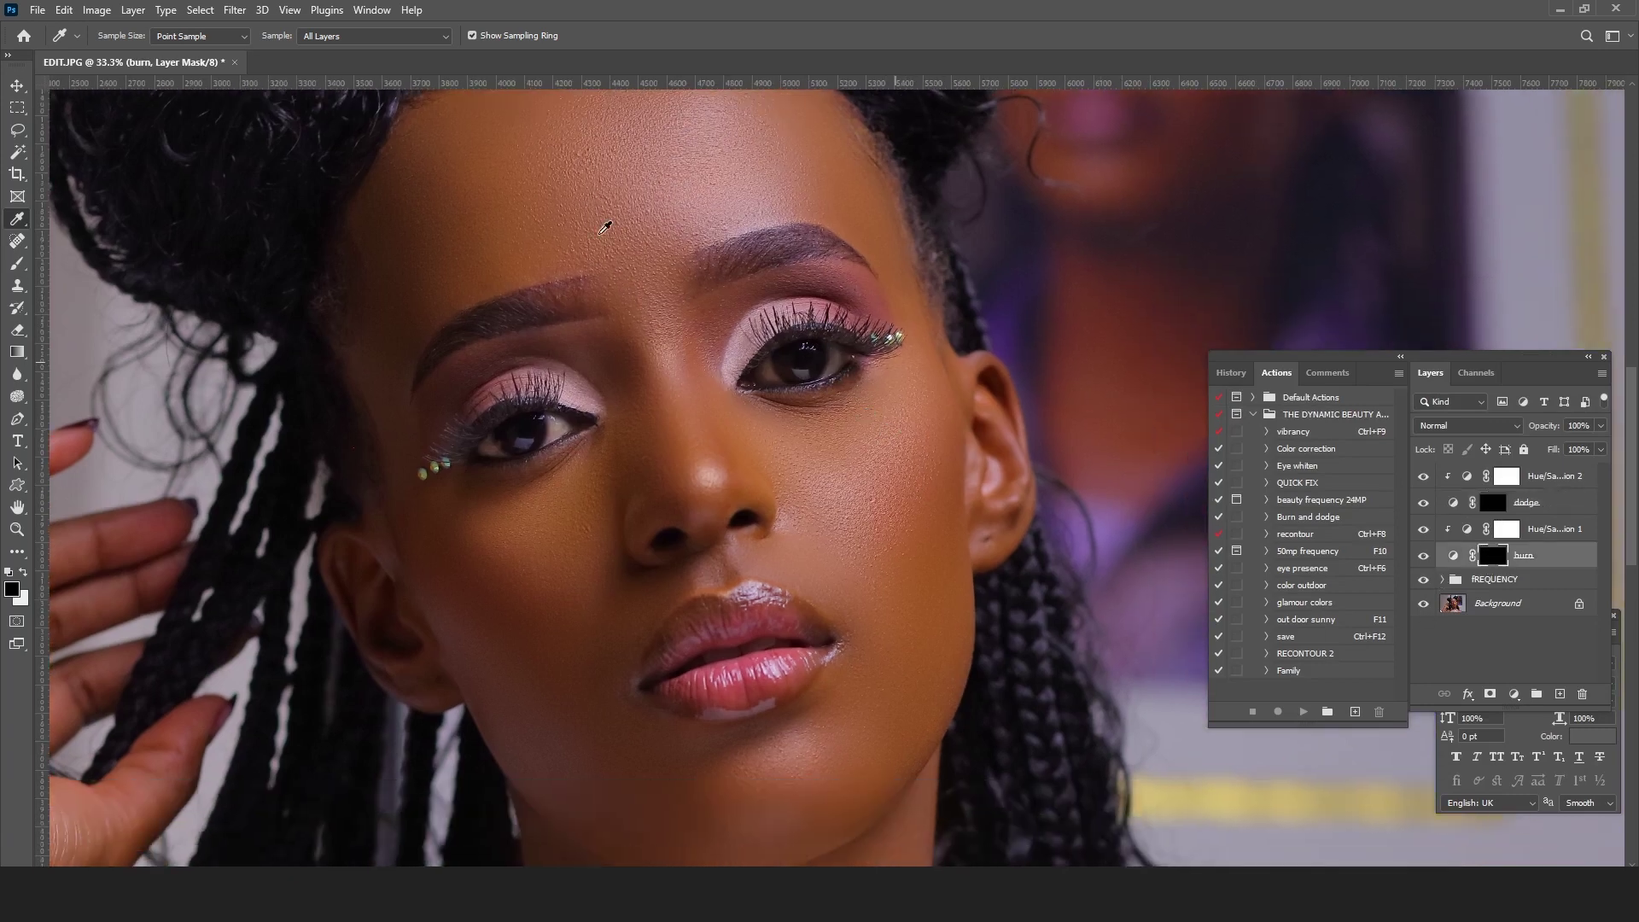
left_click(14, 267)
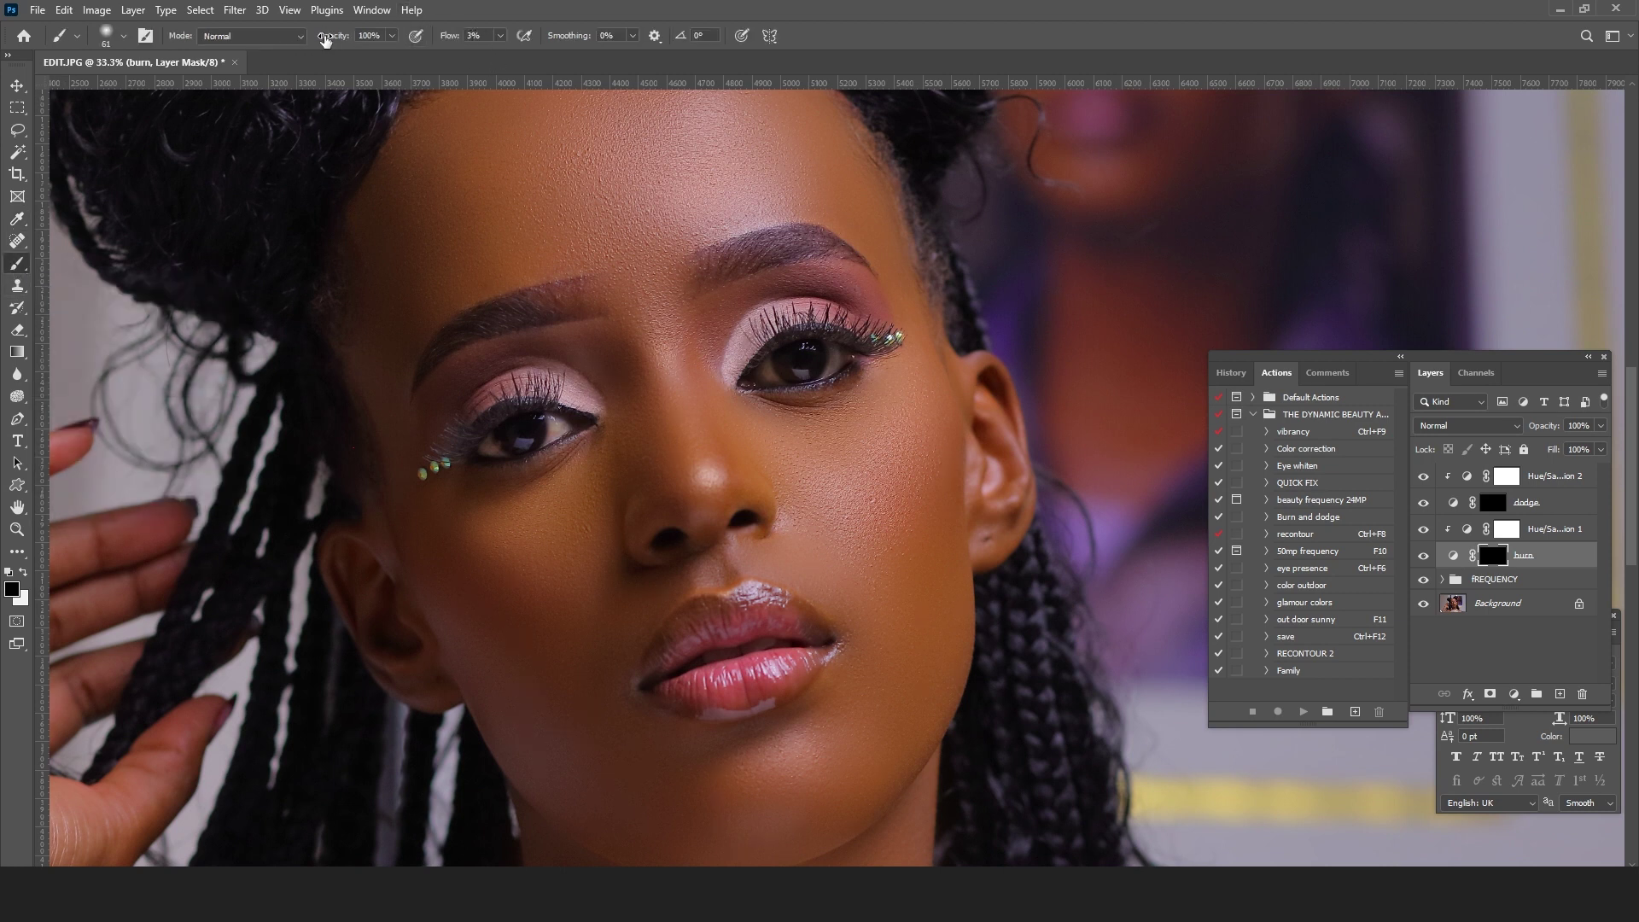
left_click_drag(632, 277, 828, 367)
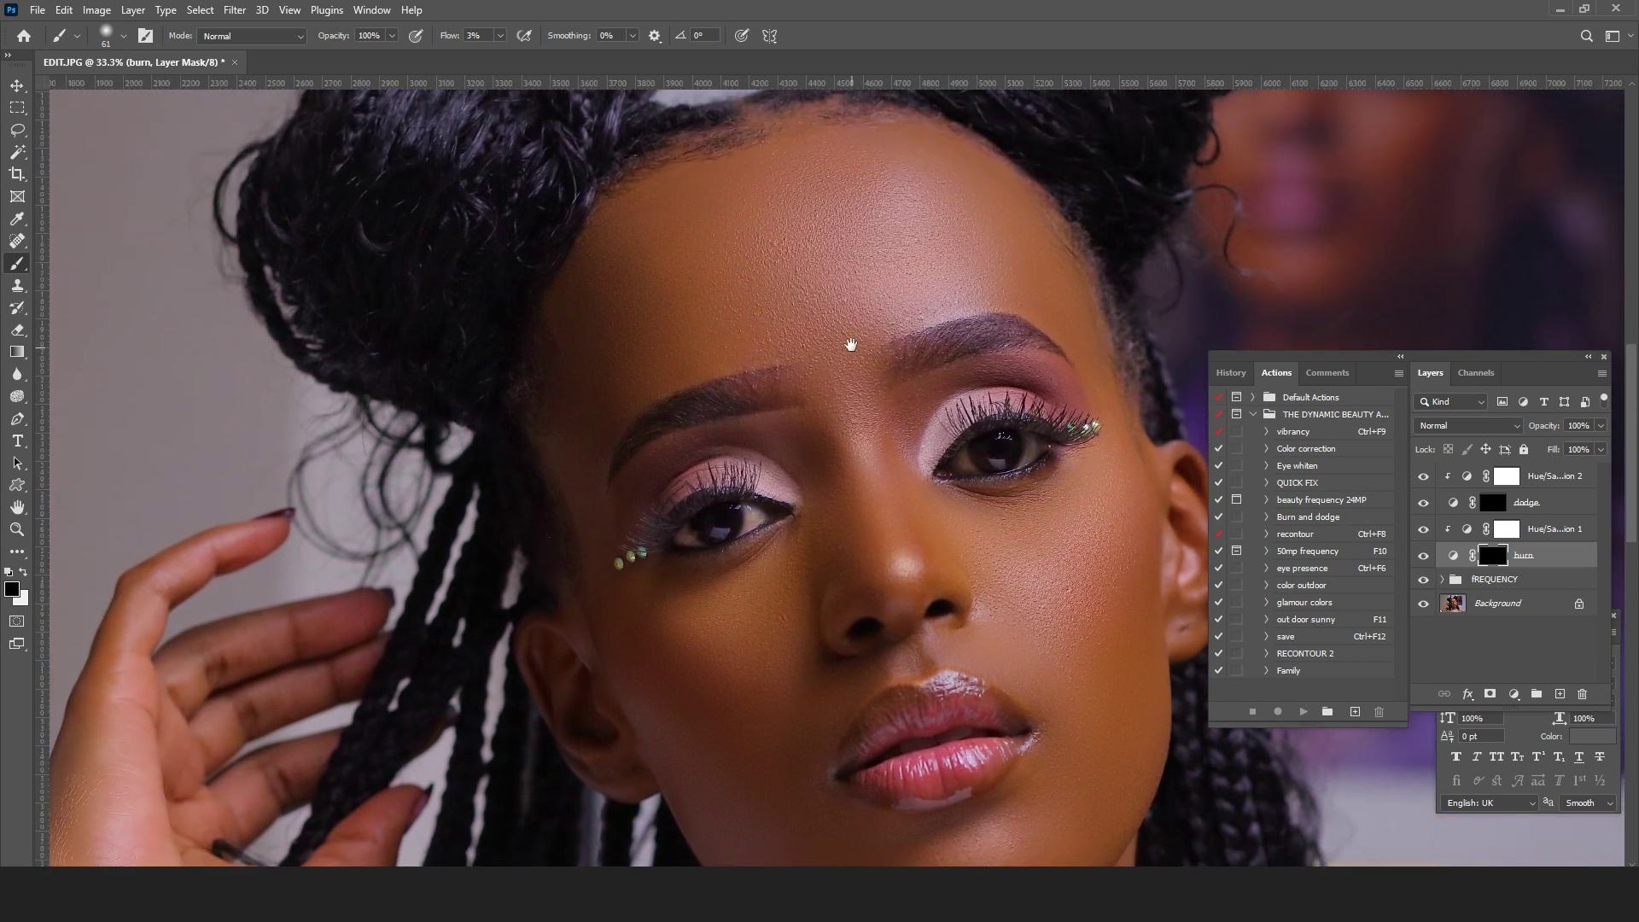
right_click(741, 294)
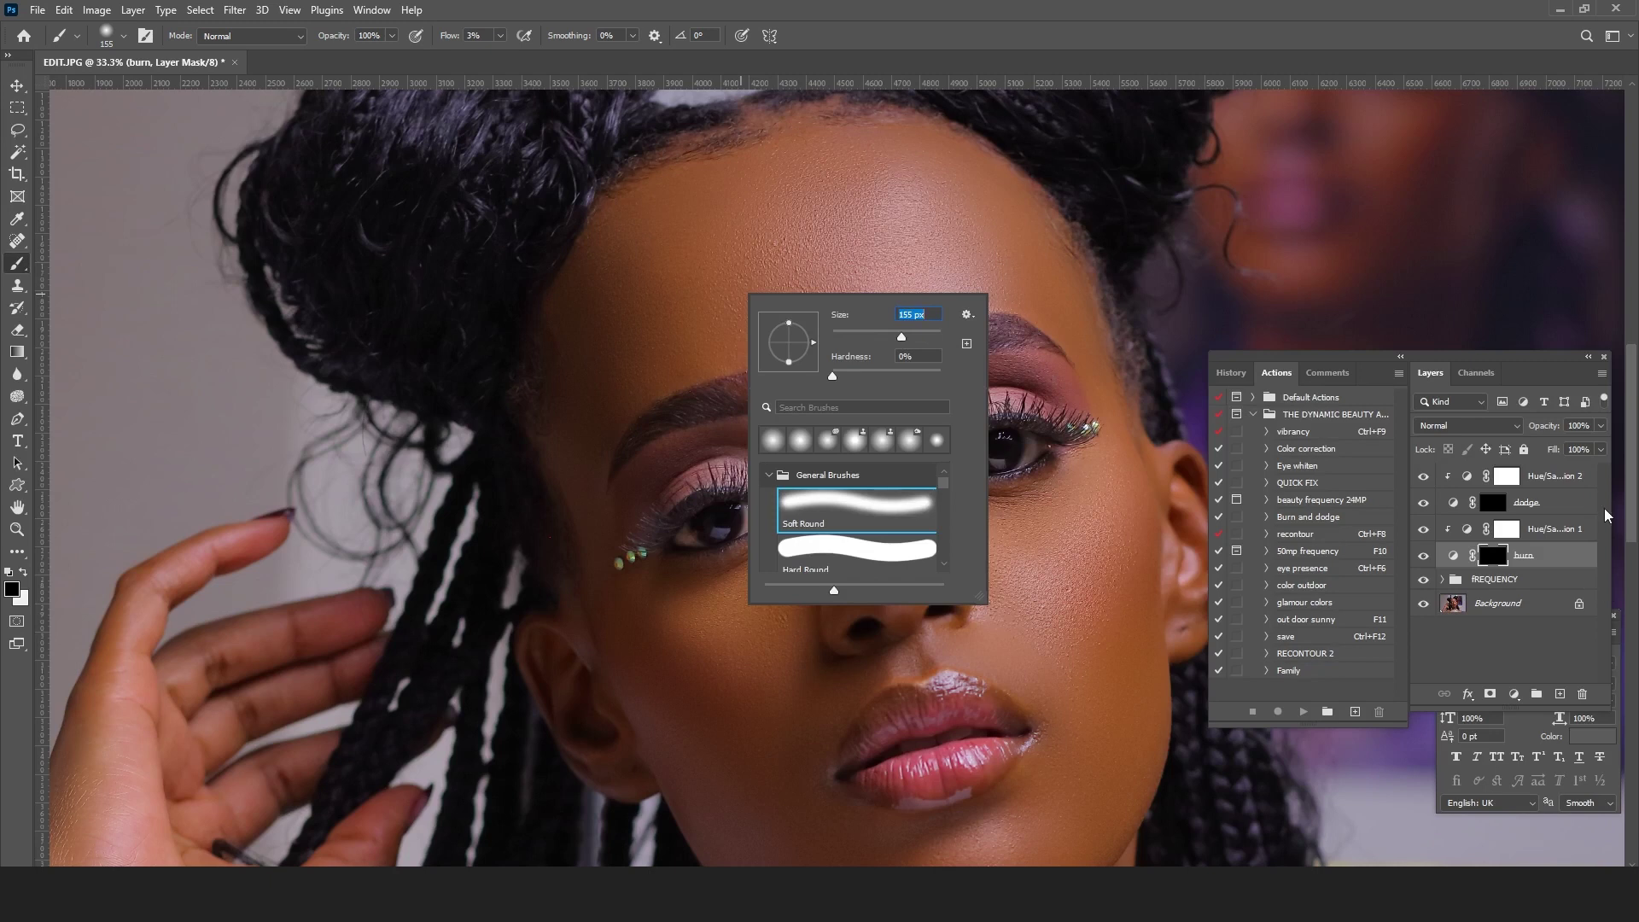
key("Return")
Step: Add a new blank layer at the top of the layer stack, above the second Hue/Saturation layer
left_click(1541, 479)
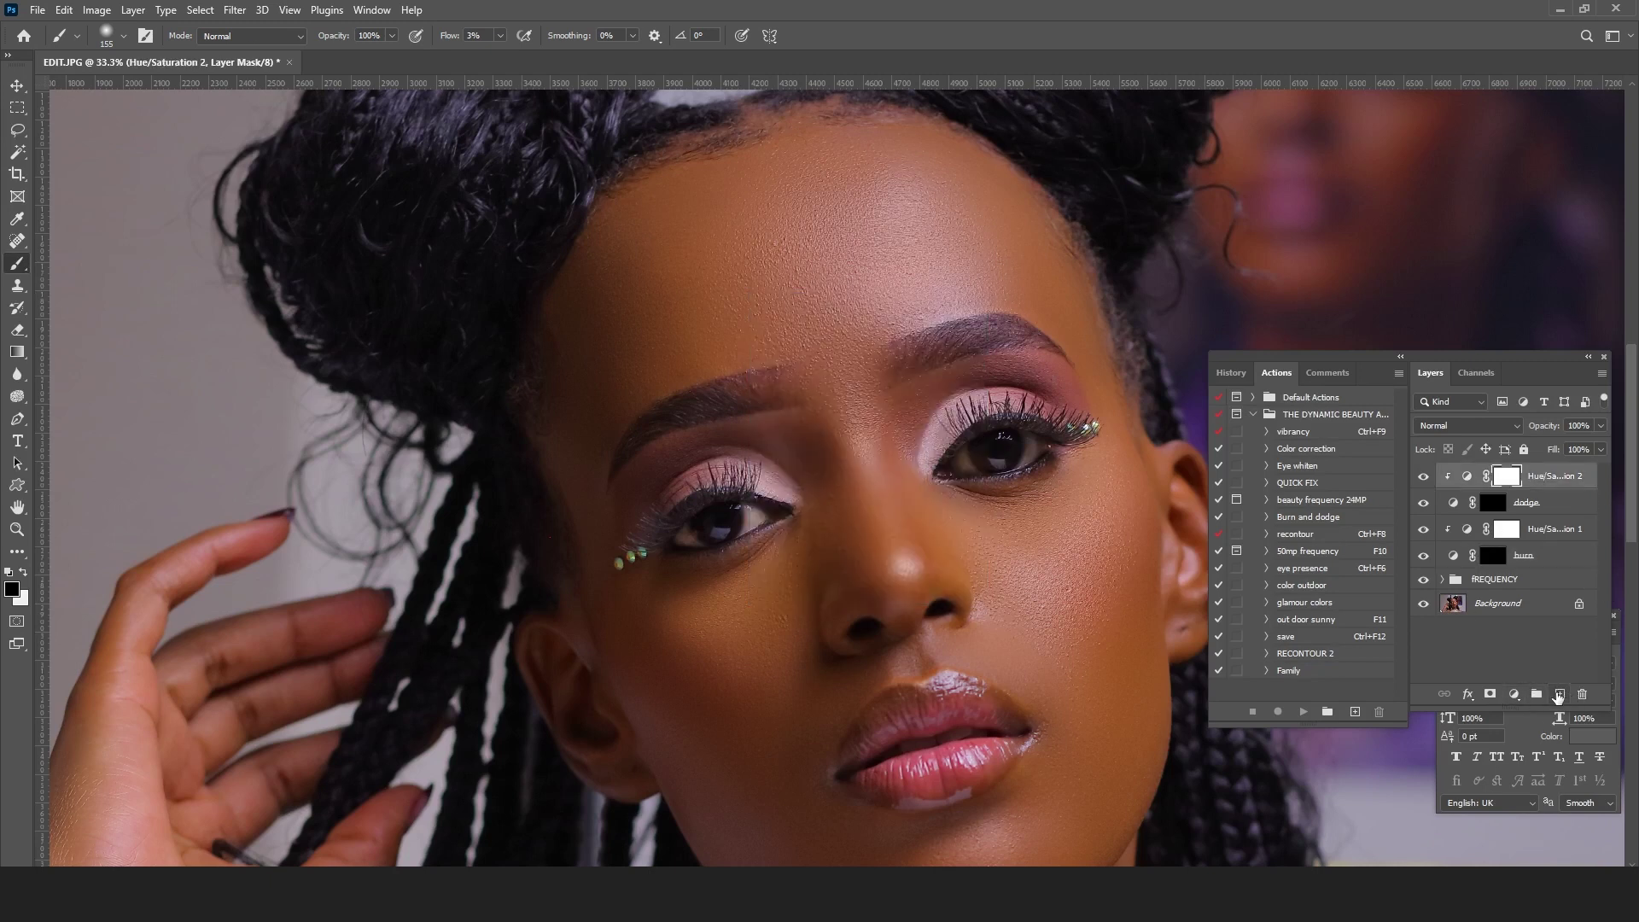
left_click(1558, 696)
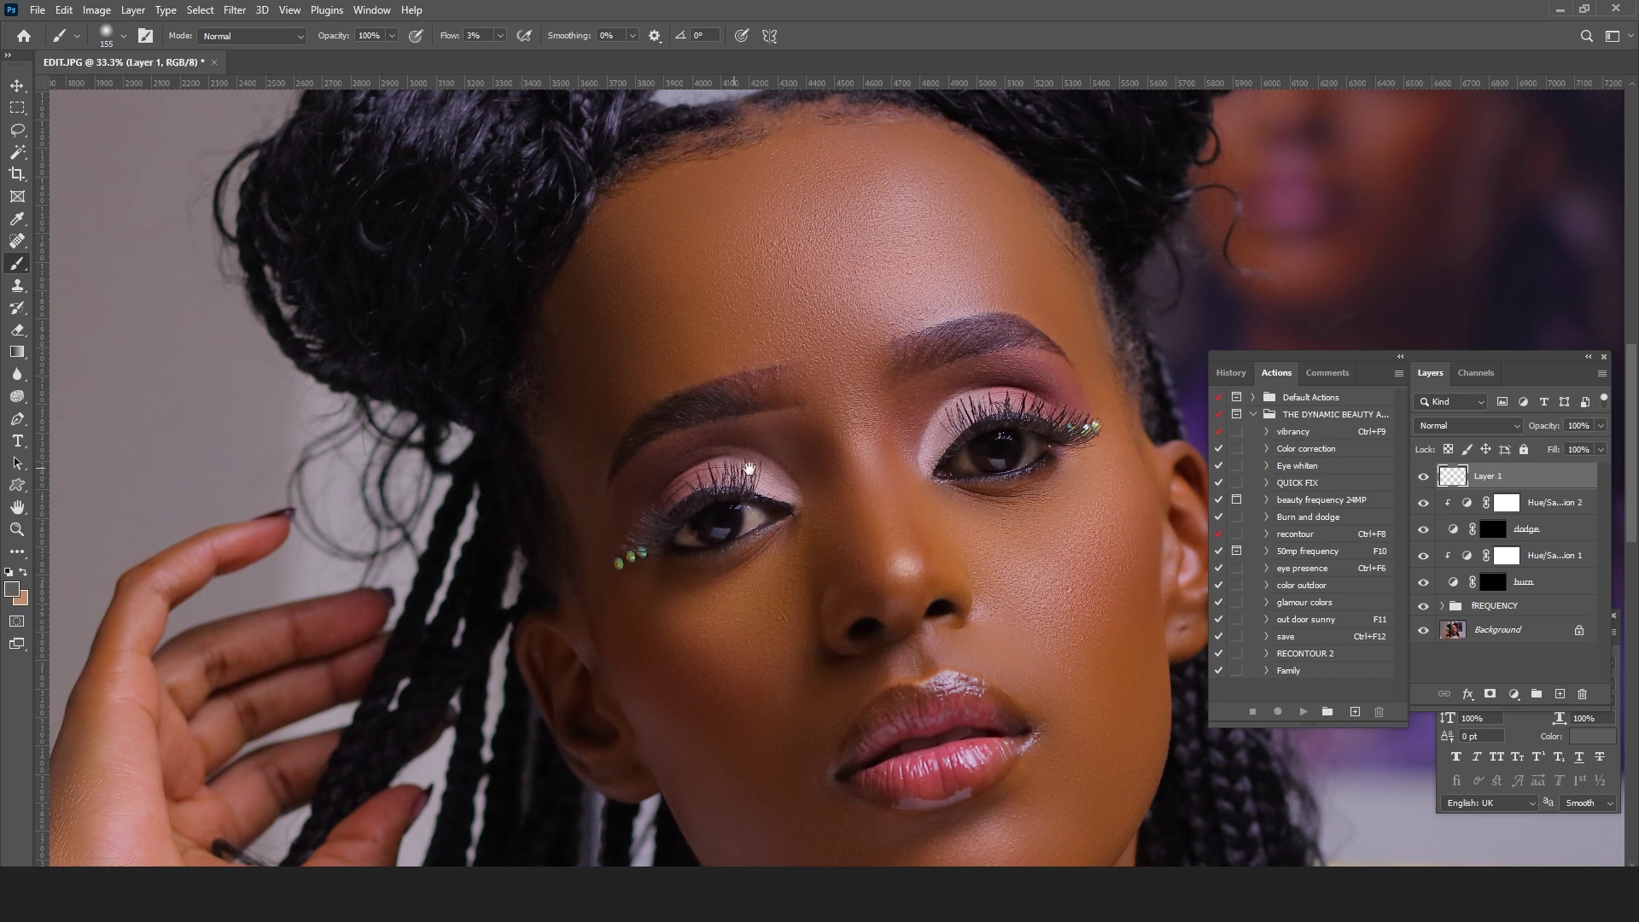
left_click_drag(767, 451, 718, 399)
scroll(718, 400, "down", 1)
left_click_drag(771, 288, 758, 322)
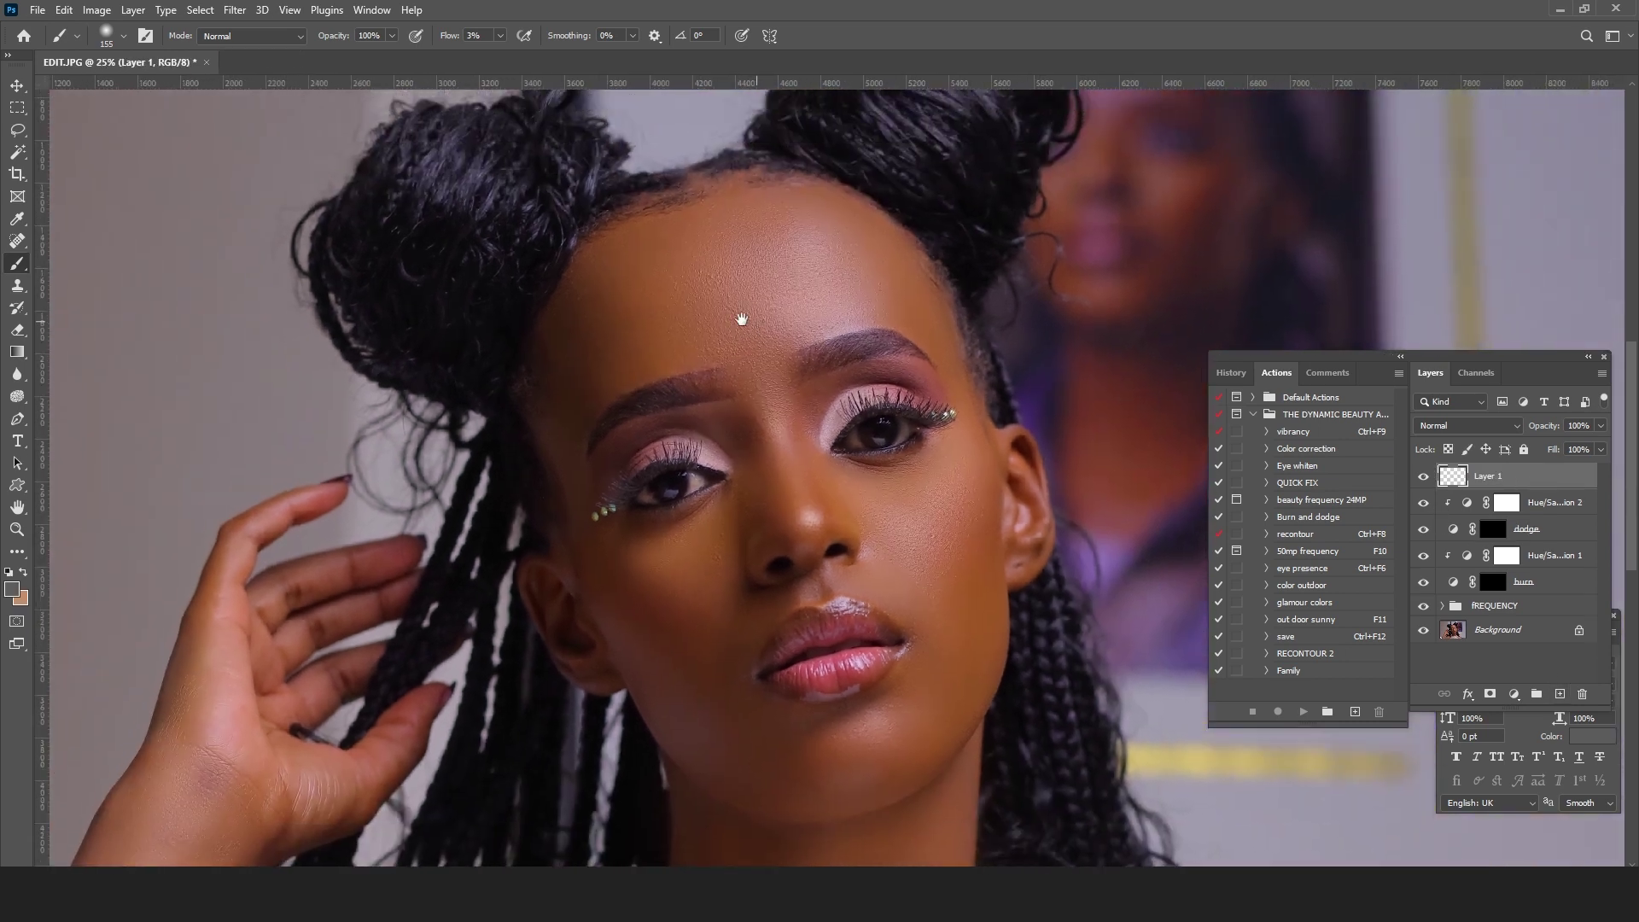
Step: Set the foreground colour to bright cyan and ready the Brush tool for painting on the blank layer
left_click(17, 266)
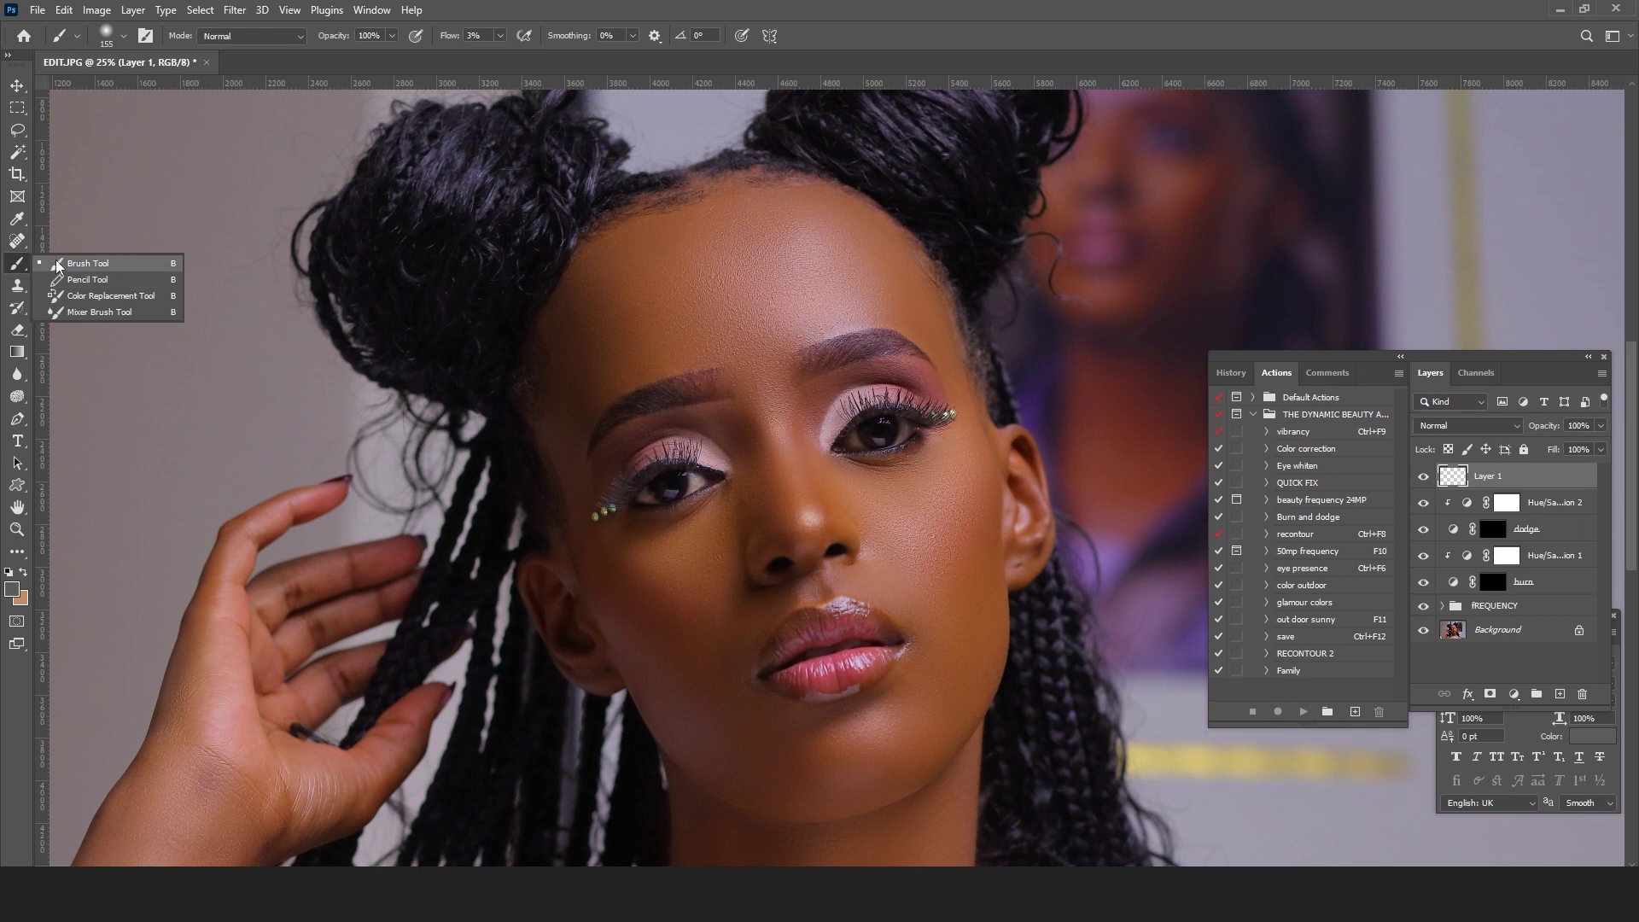
left_click(59, 267)
left_click(13, 589)
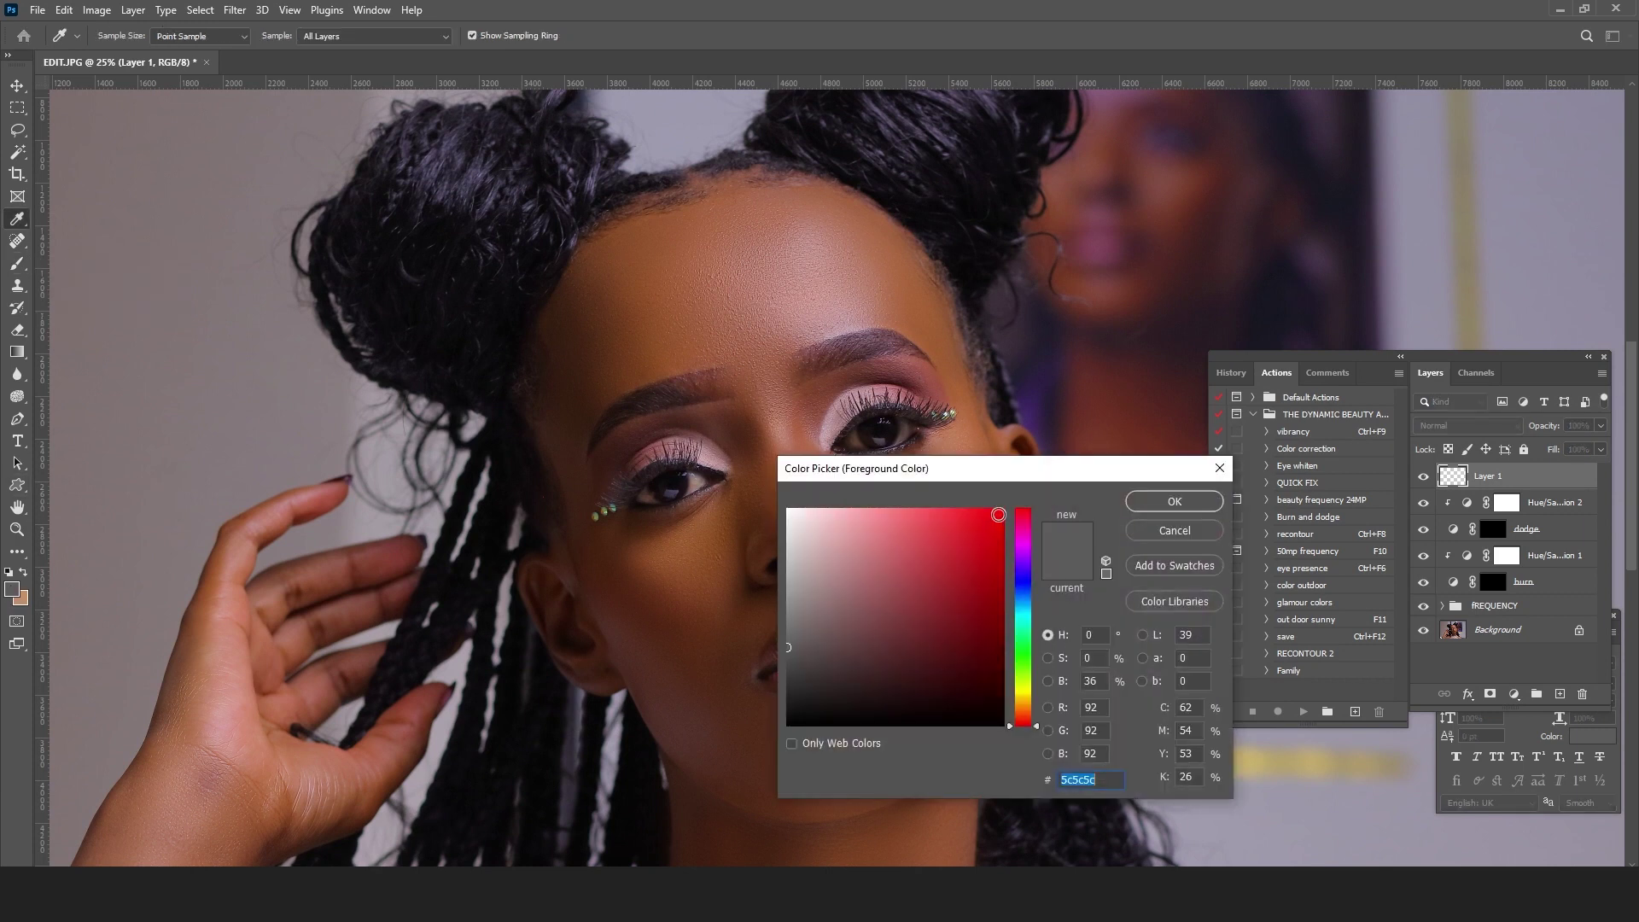
left_click(1026, 618)
left_click_drag(990, 521, 998, 509)
left_click(1173, 502)
key("b")
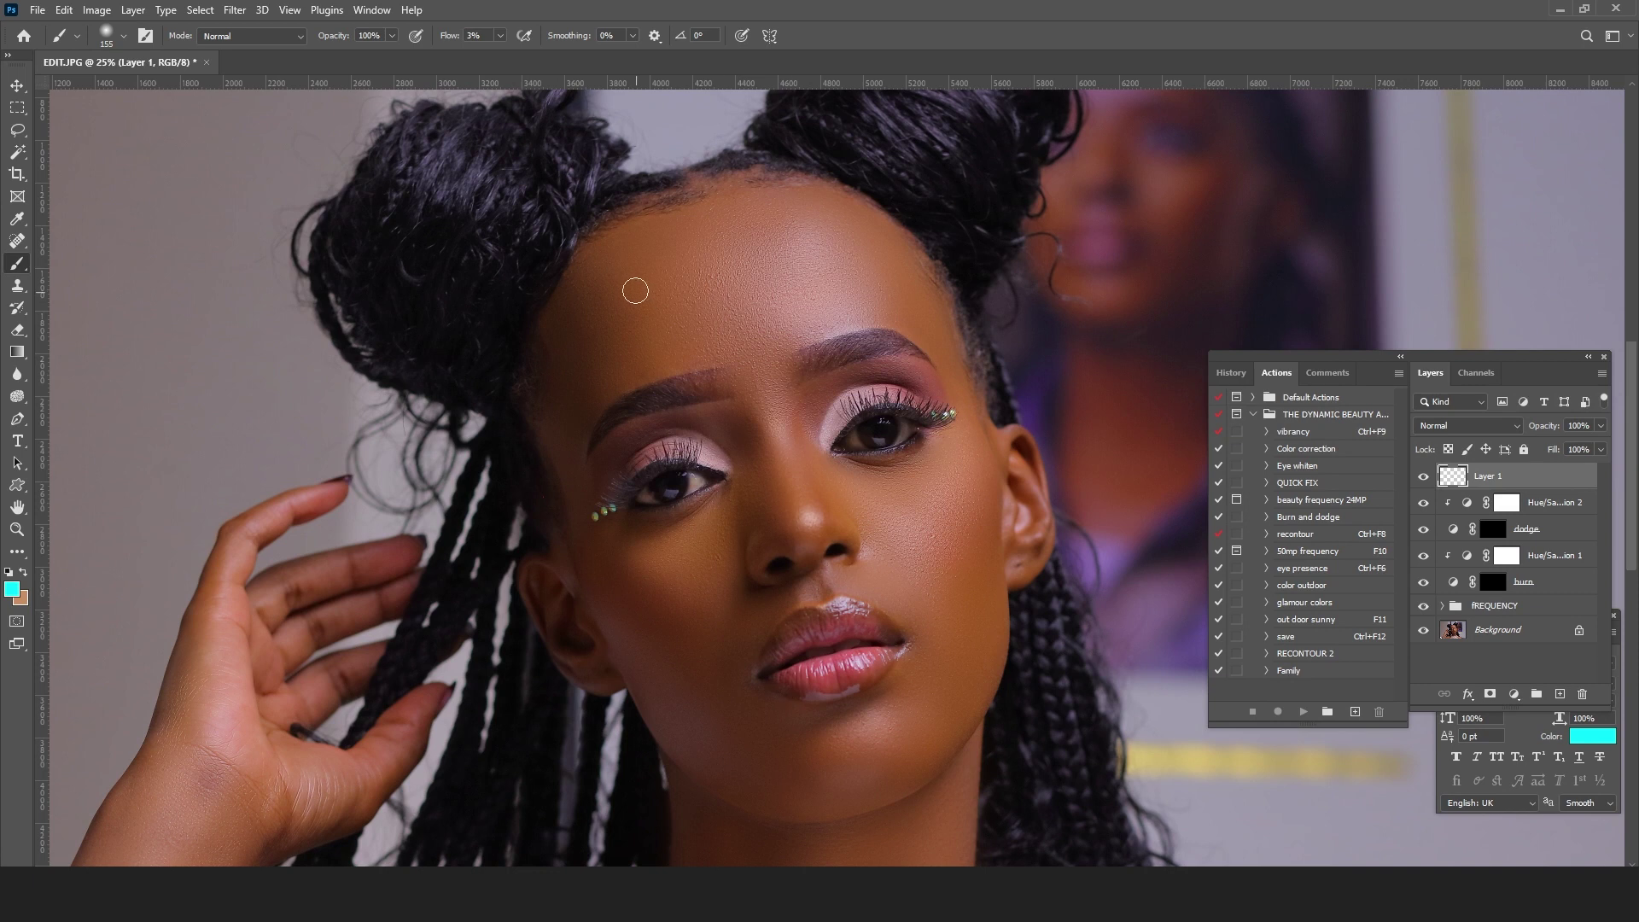
Step: Raise the brush flow to 100% and outline the shadowed side of the face with a cyan loop on the blank layer
mouse_move(486, 219)
left_mouse_down()
mouse_move(612, 286)
mouse_move(685, 383)
left_mouse_up()
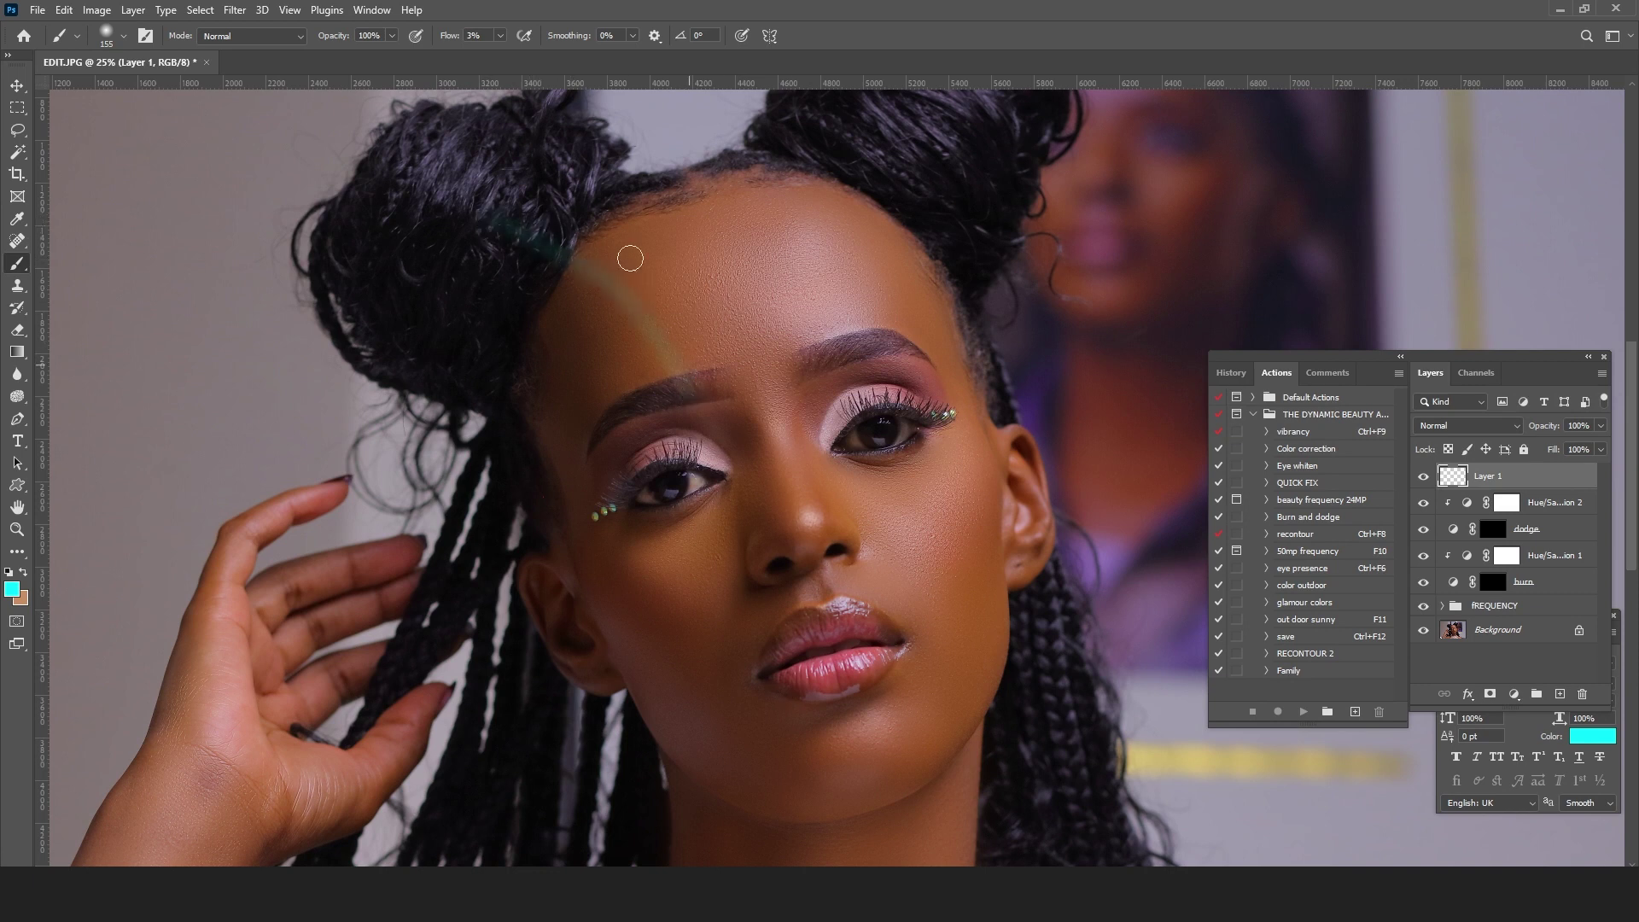
left_click(501, 36)
left_click_drag(500, 54, 582, 55)
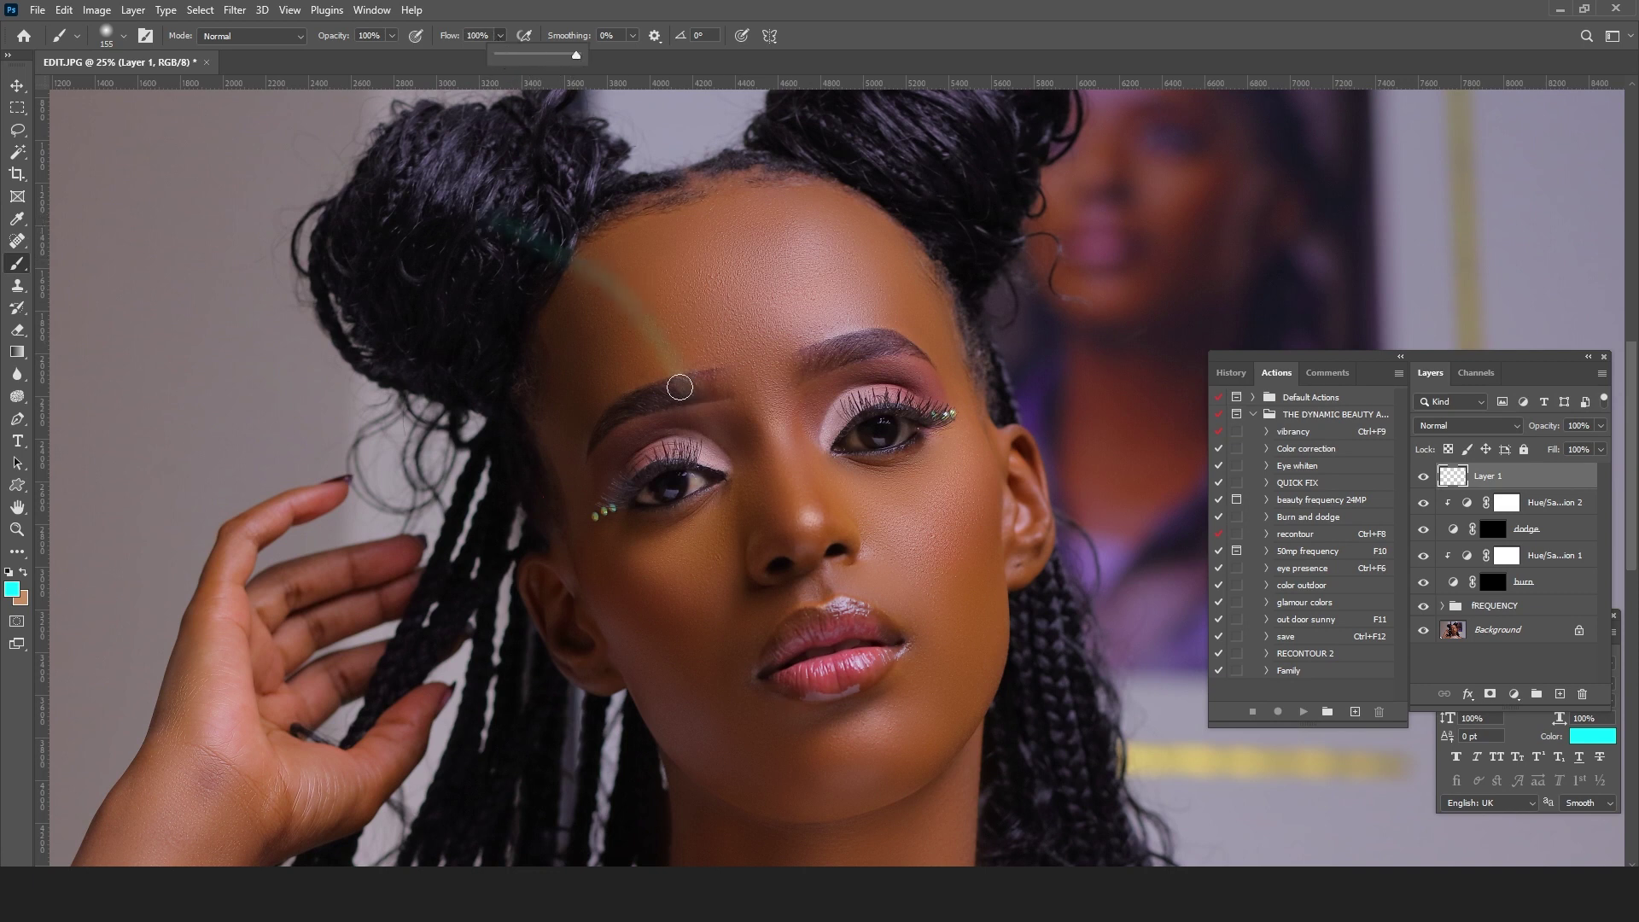
mouse_move(512, 238)
left_mouse_down()
mouse_move(805, 588)
mouse_move(829, 682)
mouse_move(813, 760)
mouse_move(695, 780)
mouse_move(615, 764)
mouse_move(507, 651)
mouse_move(442, 381)
mouse_move(480, 246)
mouse_move(506, 224)
left_mouse_up()
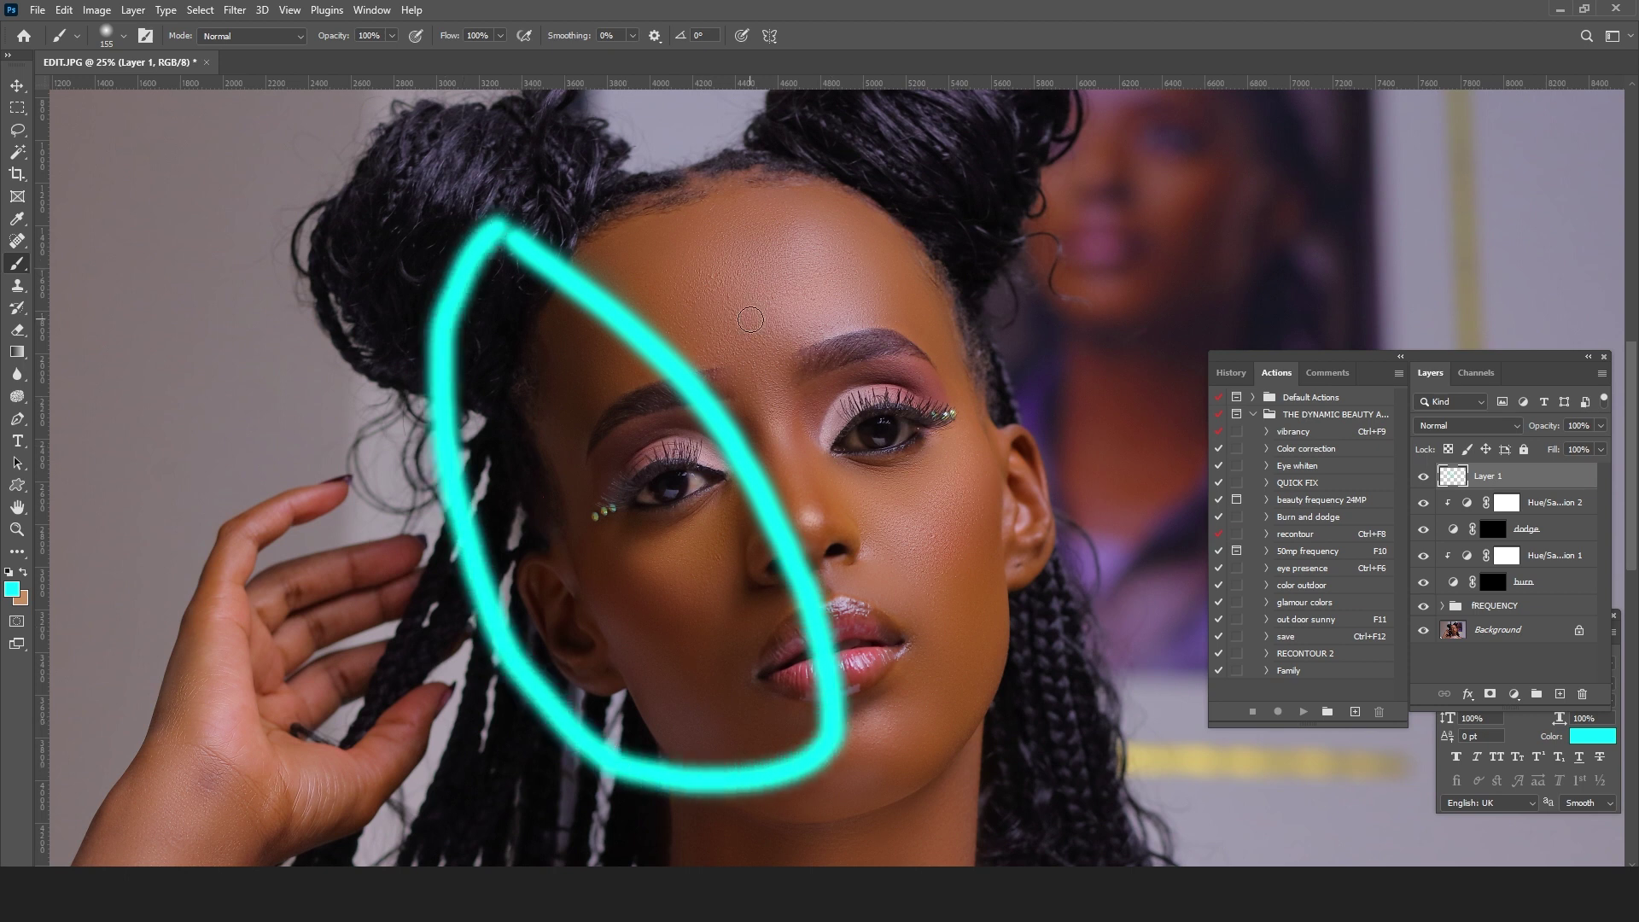
Step: Set the foreground colour to bright yellow and outline the lit side of the face with a large loop
right_click(808, 246)
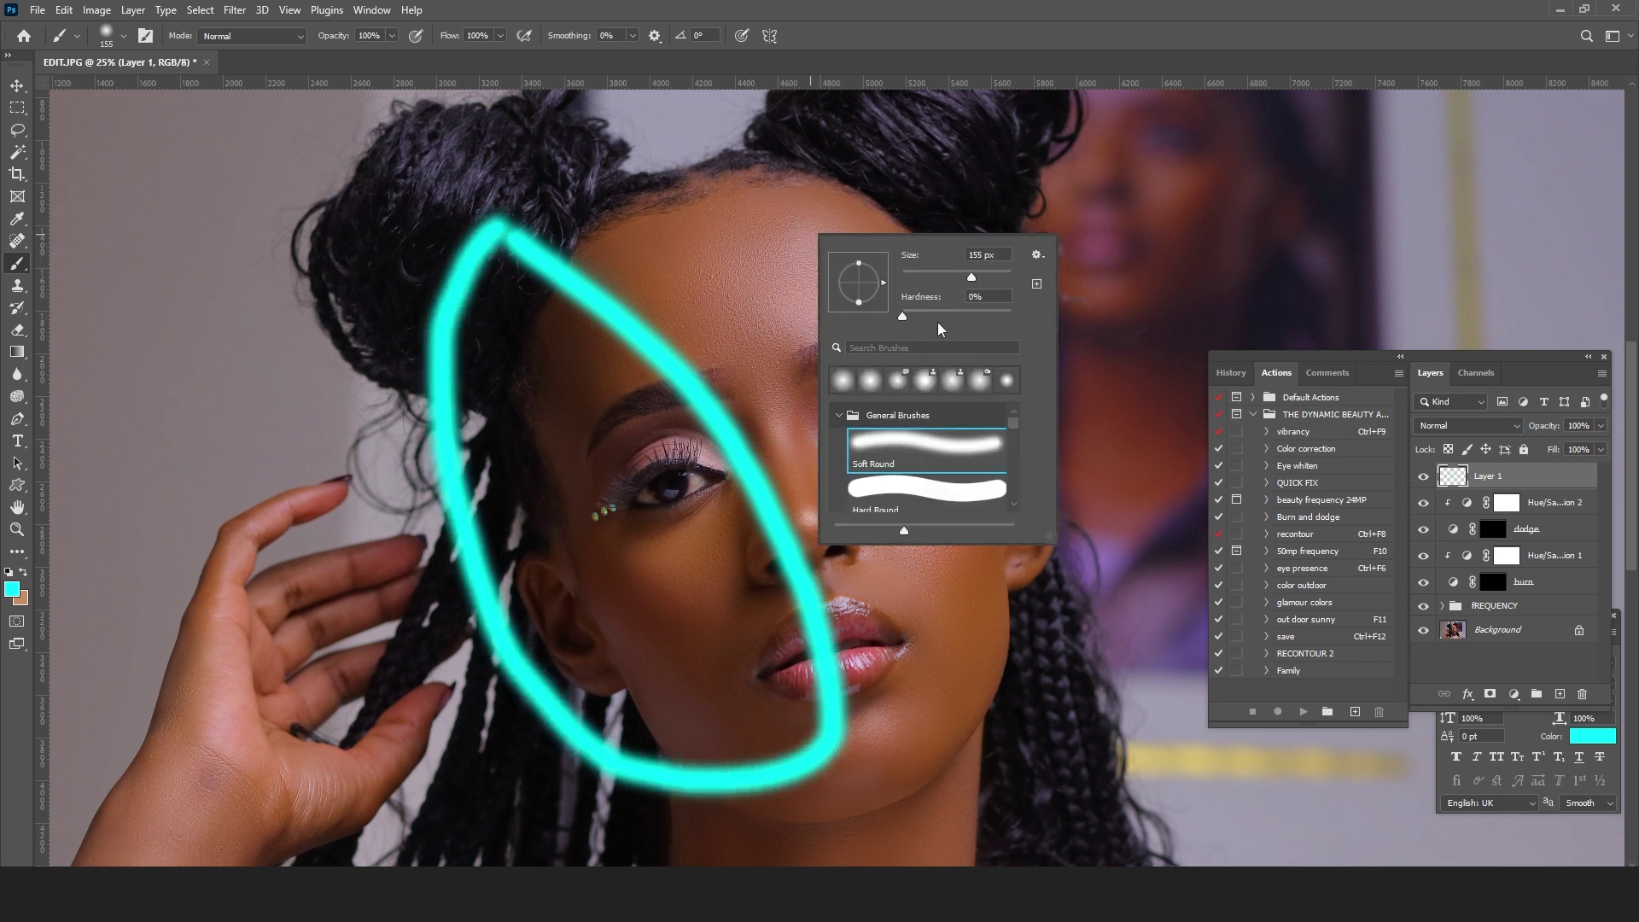
left_click(22, 575)
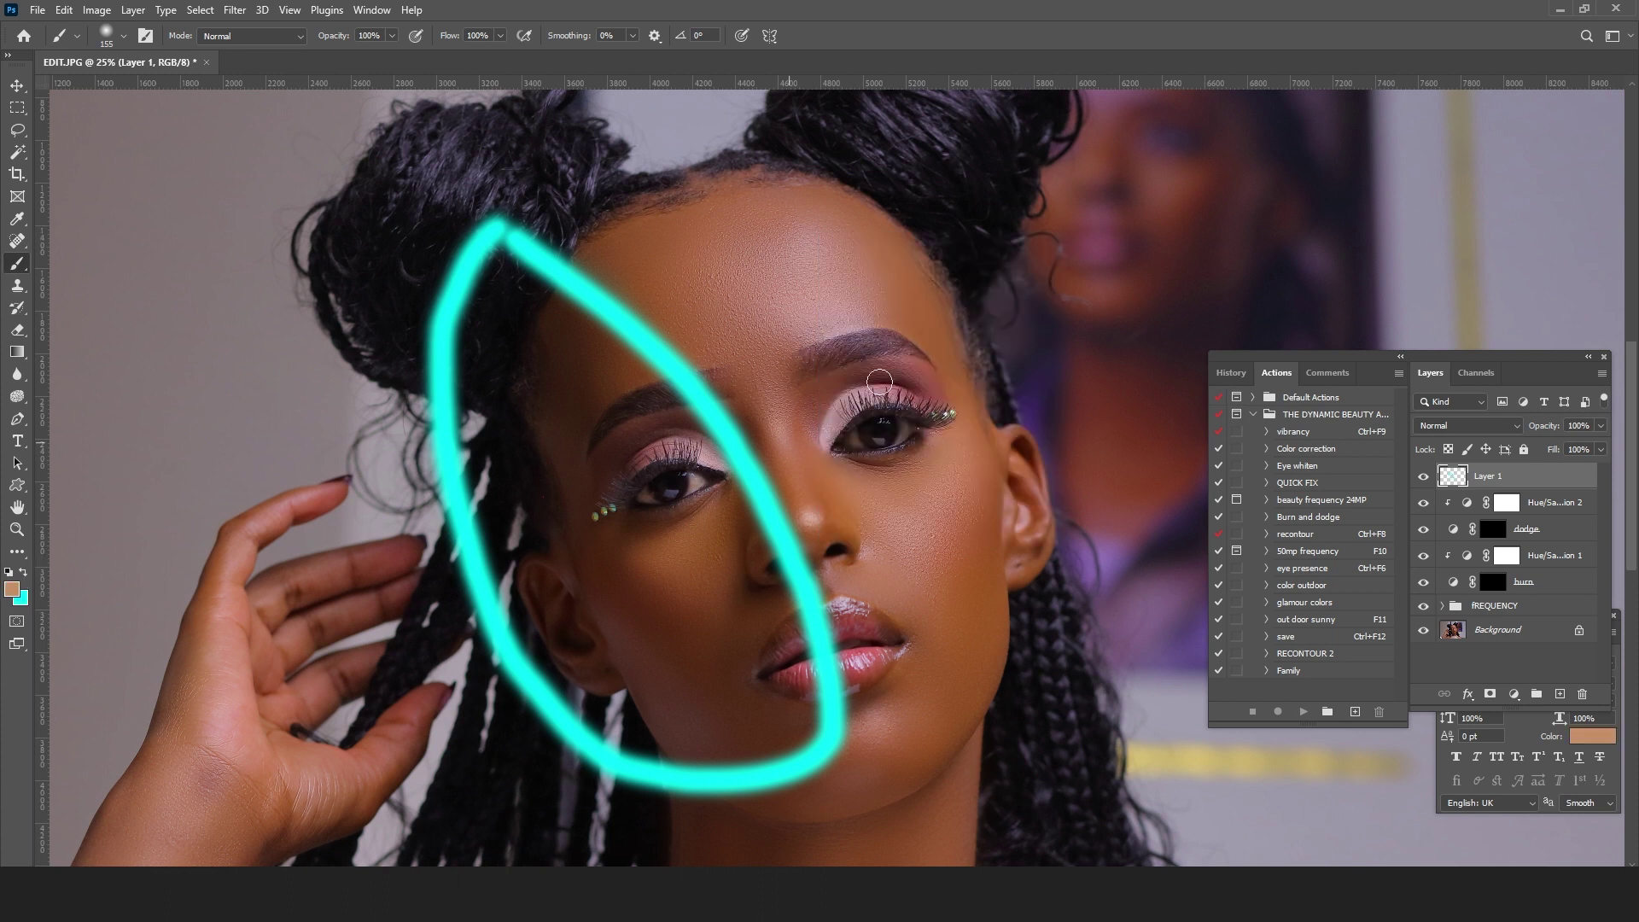
left_click(14, 591)
left_click(1029, 691)
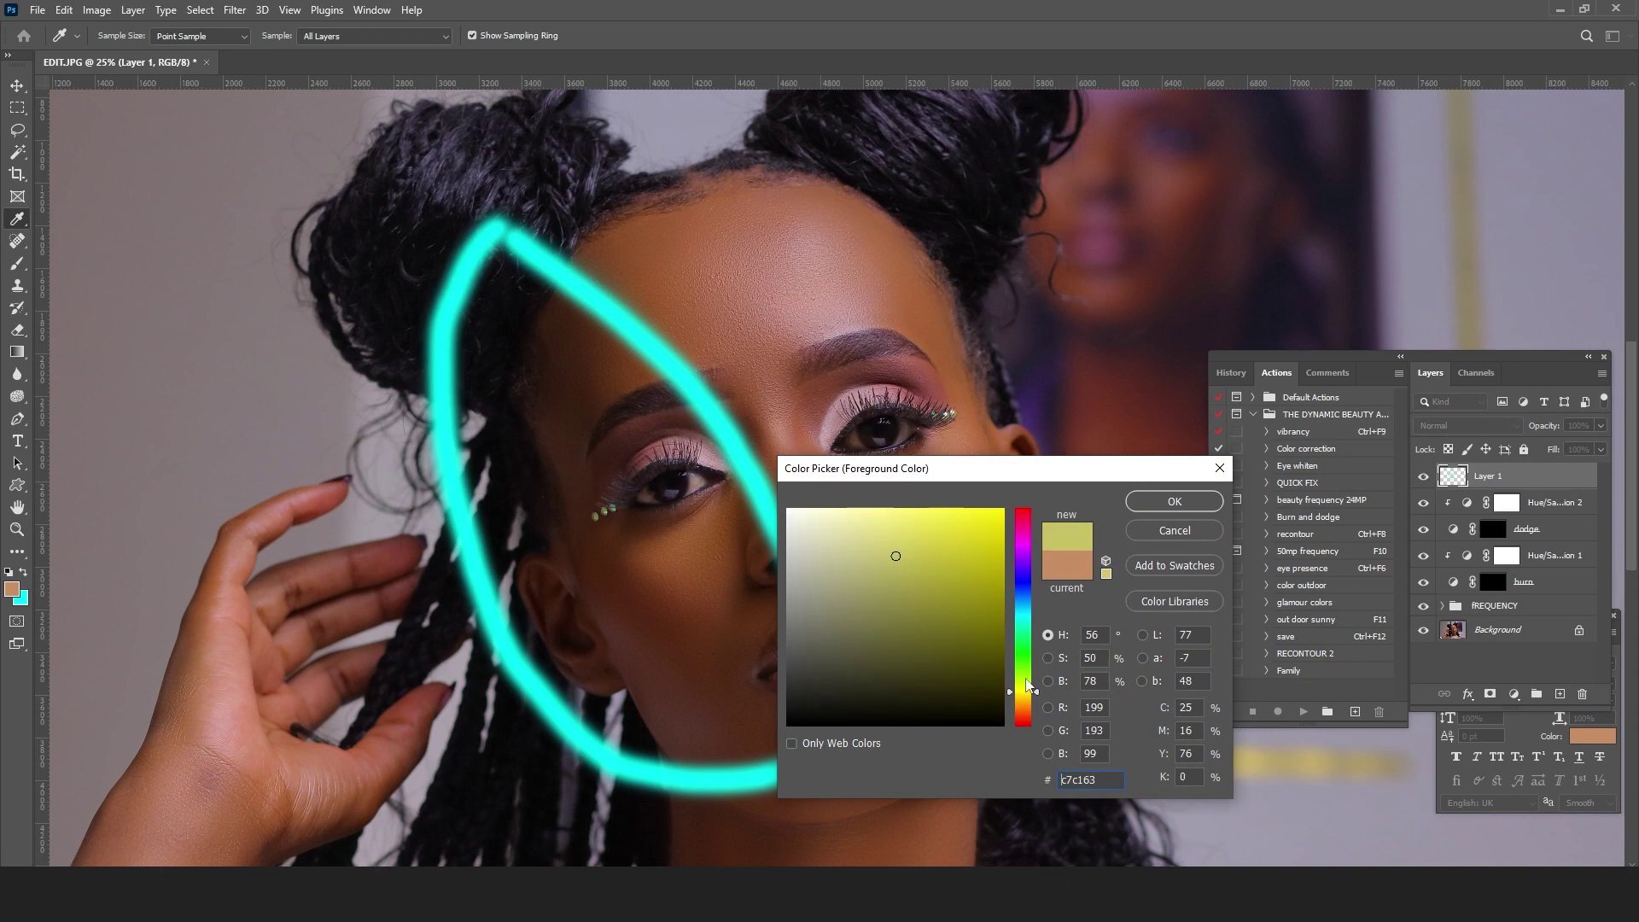
left_click(1000, 515)
left_click(1194, 502)
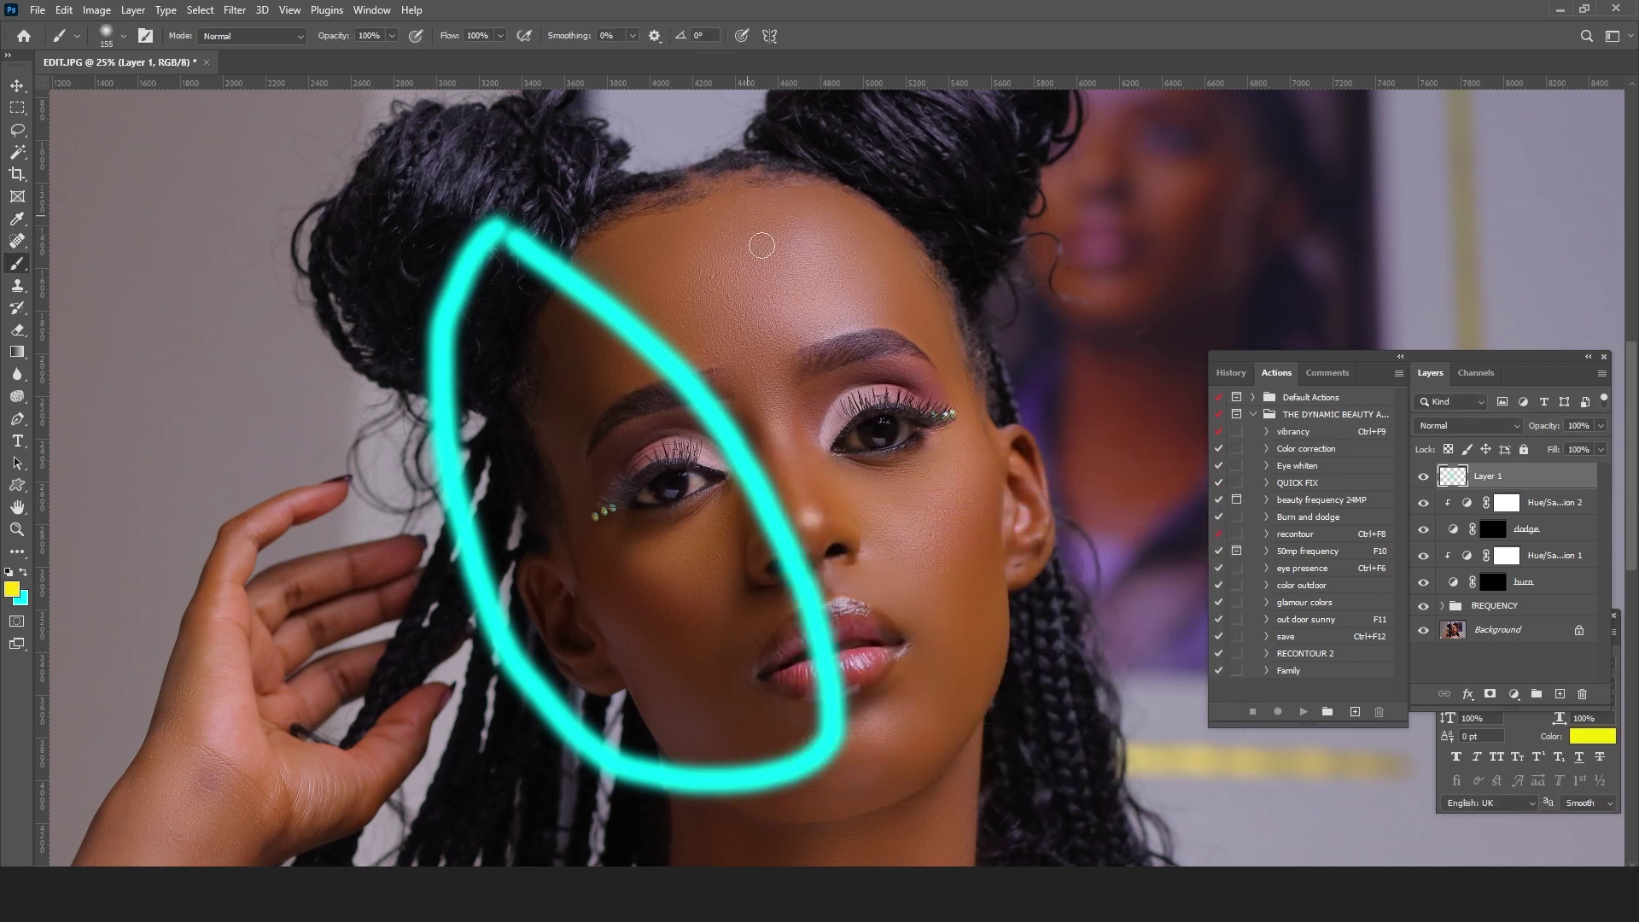
mouse_move(668, 166)
left_mouse_down()
mouse_move(658, 200)
mouse_move(679, 299)
mouse_move(944, 808)
mouse_move(1139, 814)
mouse_move(1166, 618)
mouse_move(1154, 313)
mouse_move(1103, 173)
mouse_move(882, 120)
mouse_move(745, 116)
mouse_move(670, 183)
left_mouse_up()
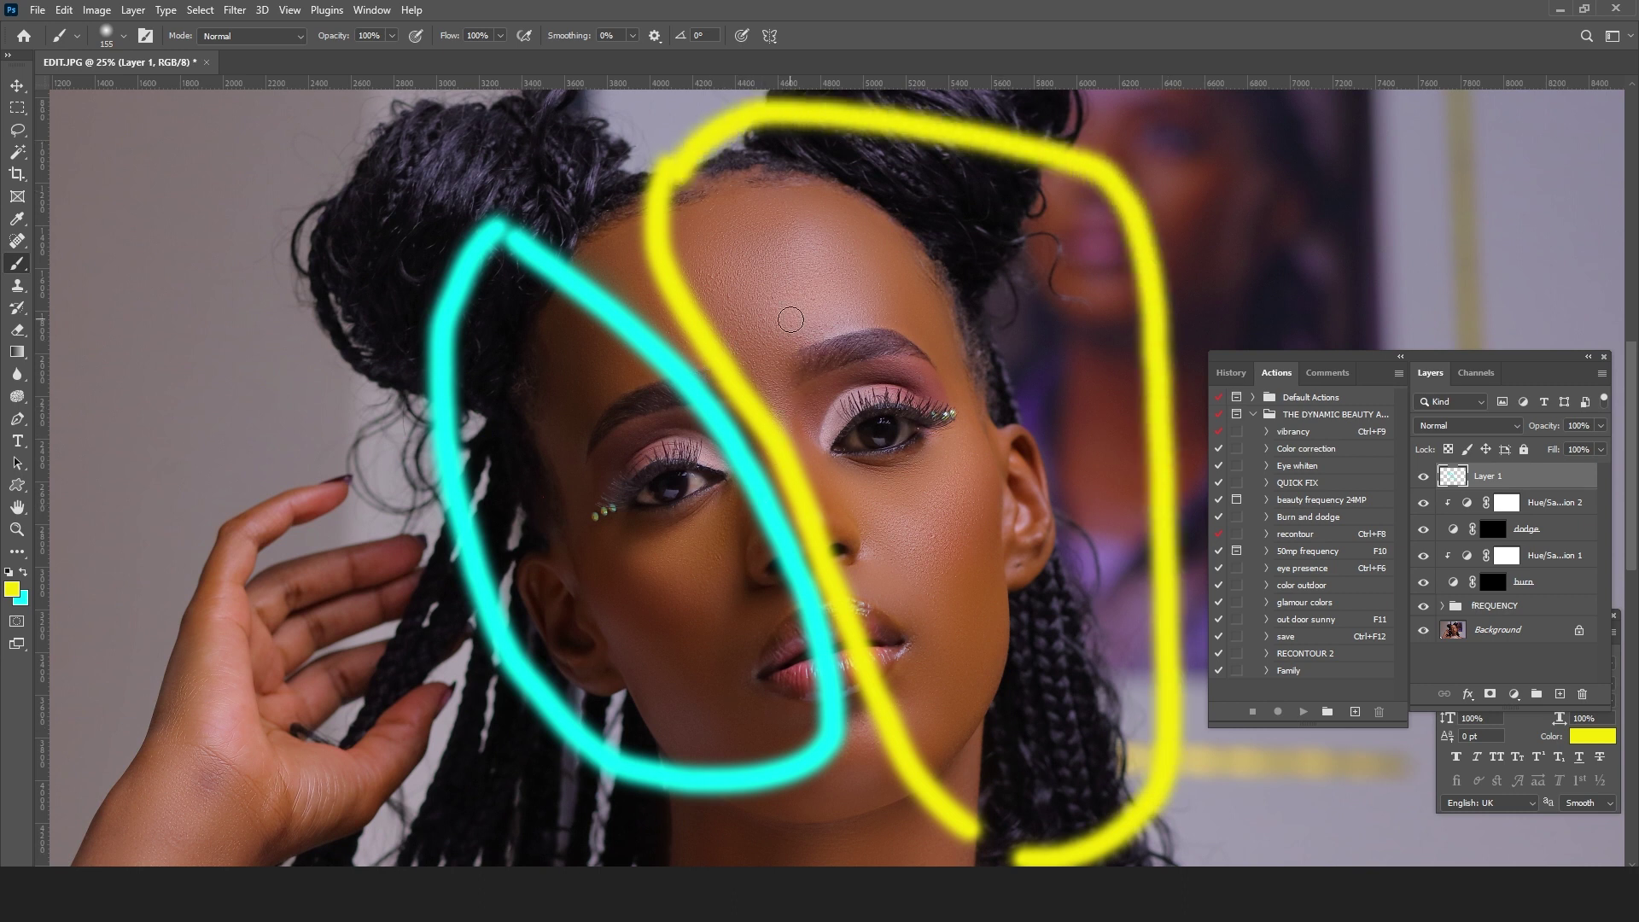
Step: Draw a yellow light-source symbol with short rays over the background beside the lit side of the face
scroll(791, 320, "down", 3)
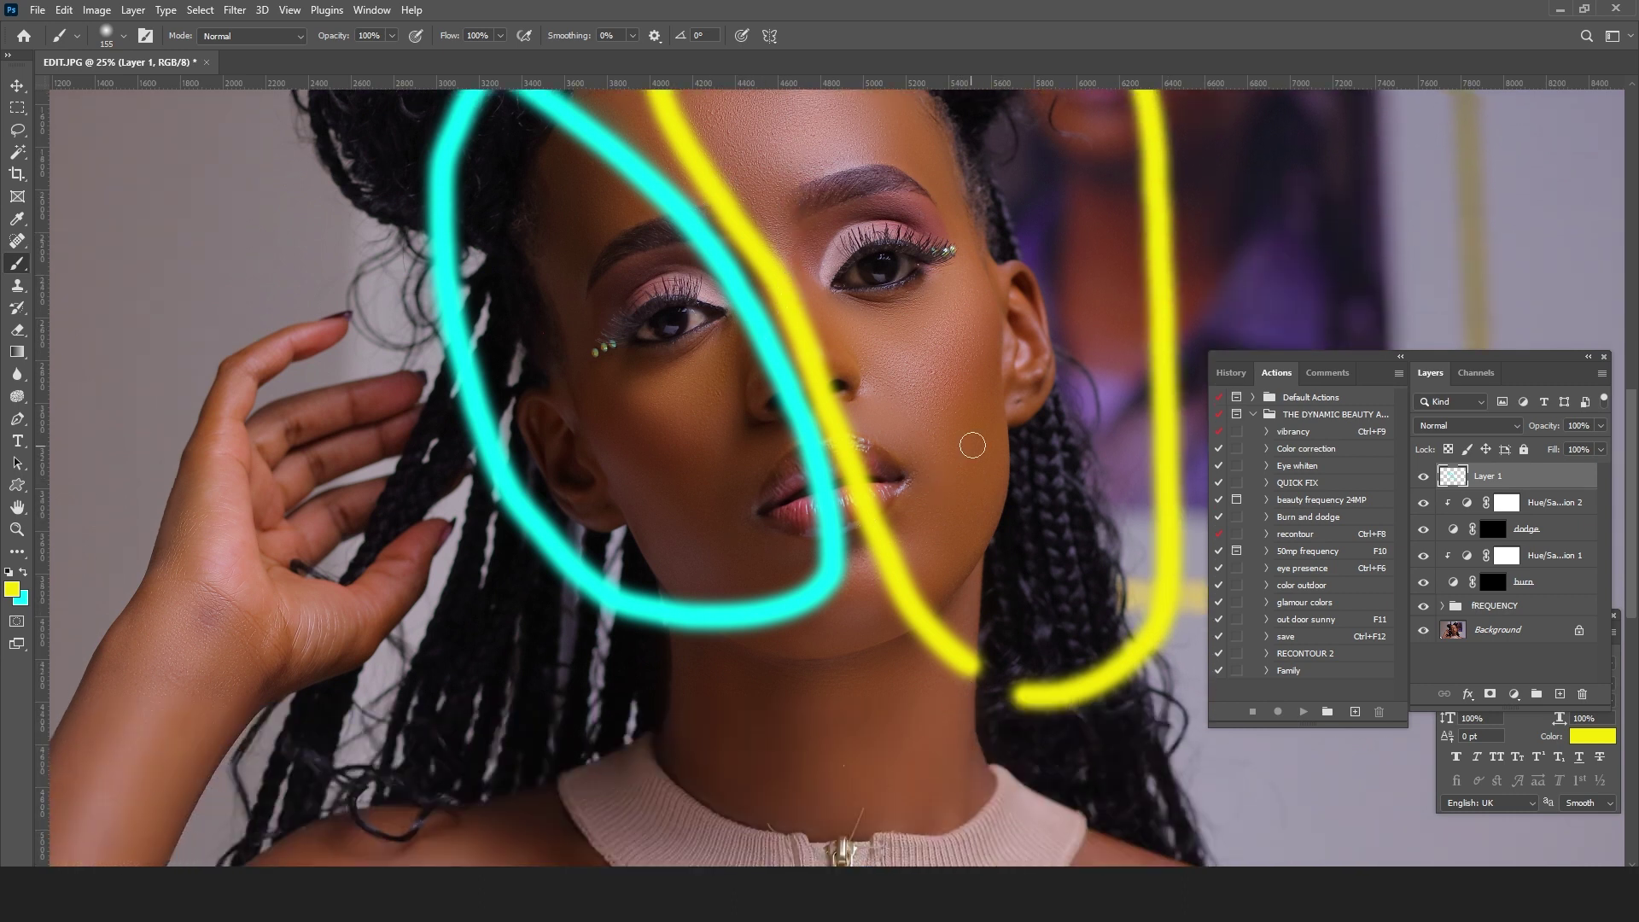
left_click_drag(1507, 203, 1271, 286)
mouse_move(1353, 193)
left_mouse_down()
mouse_move(1238, 295)
mouse_move(1491, 320)
left_mouse_up()
left_click(1246, 101)
left_click_drag(1220, 147, 1251, 99)
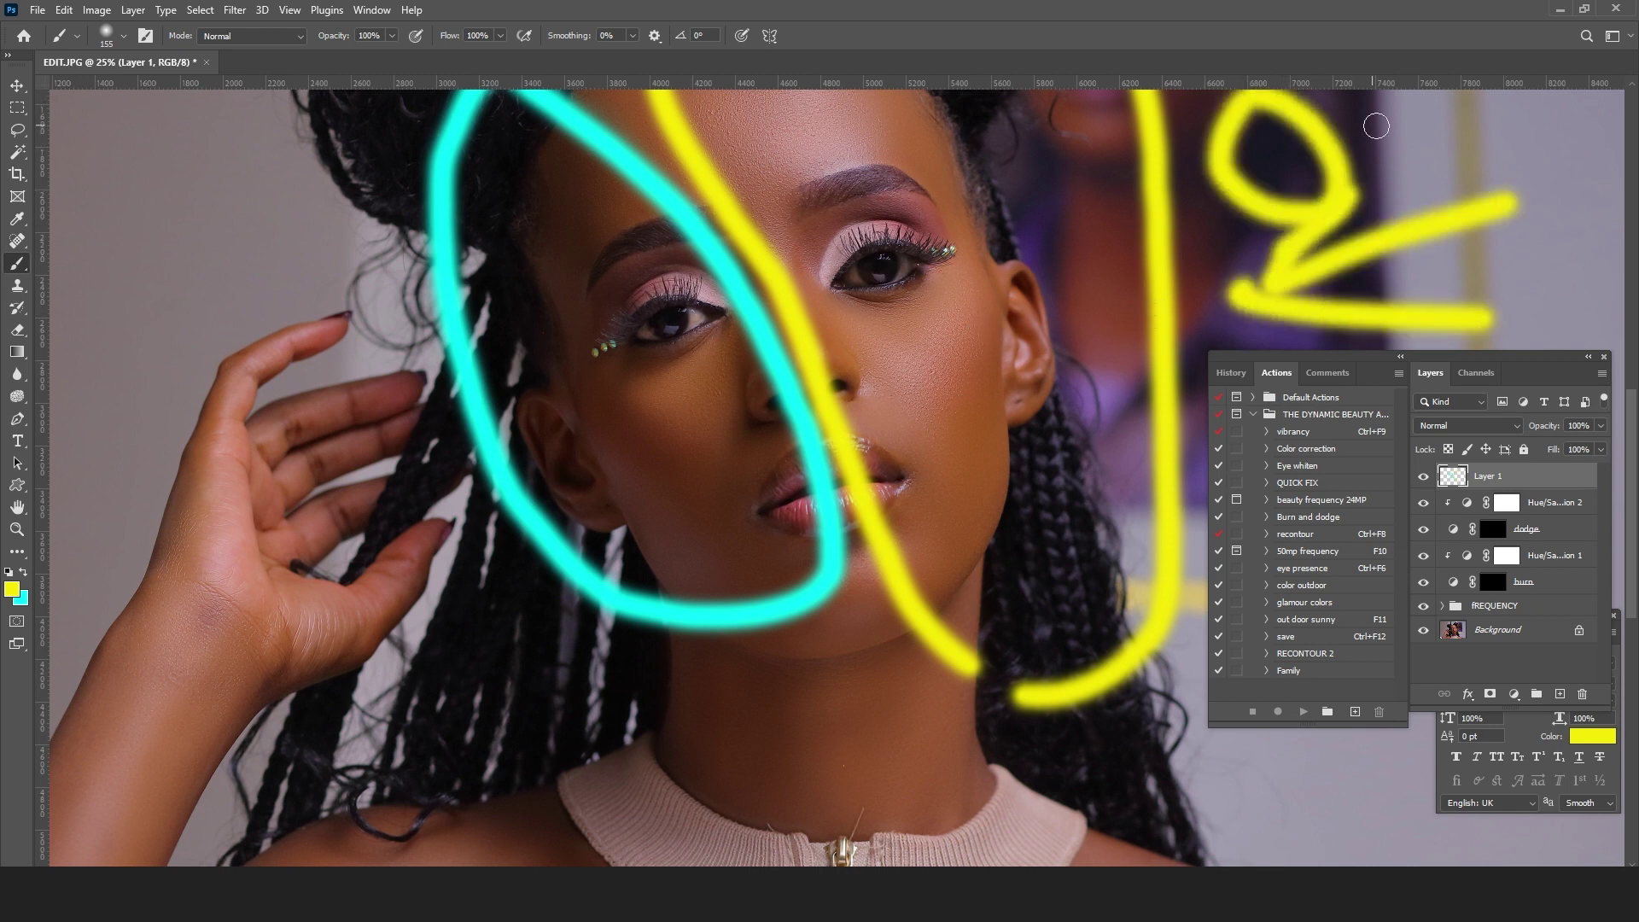
left_click_drag(1378, 127, 1424, 100)
left_click_drag(1226, 258, 1214, 280)
left_click_drag(1193, 226, 1136, 239)
left_click_drag(1172, 155, 1127, 131)
mouse_move(1401, 146)
left_mouse_down()
mouse_move(1434, 162)
mouse_move(1403, 209)
left_mouse_up()
Step: Sample the cyan from the painted outline and draw a crescent over the background above the raised hand
left_click(768, 329, "alt")
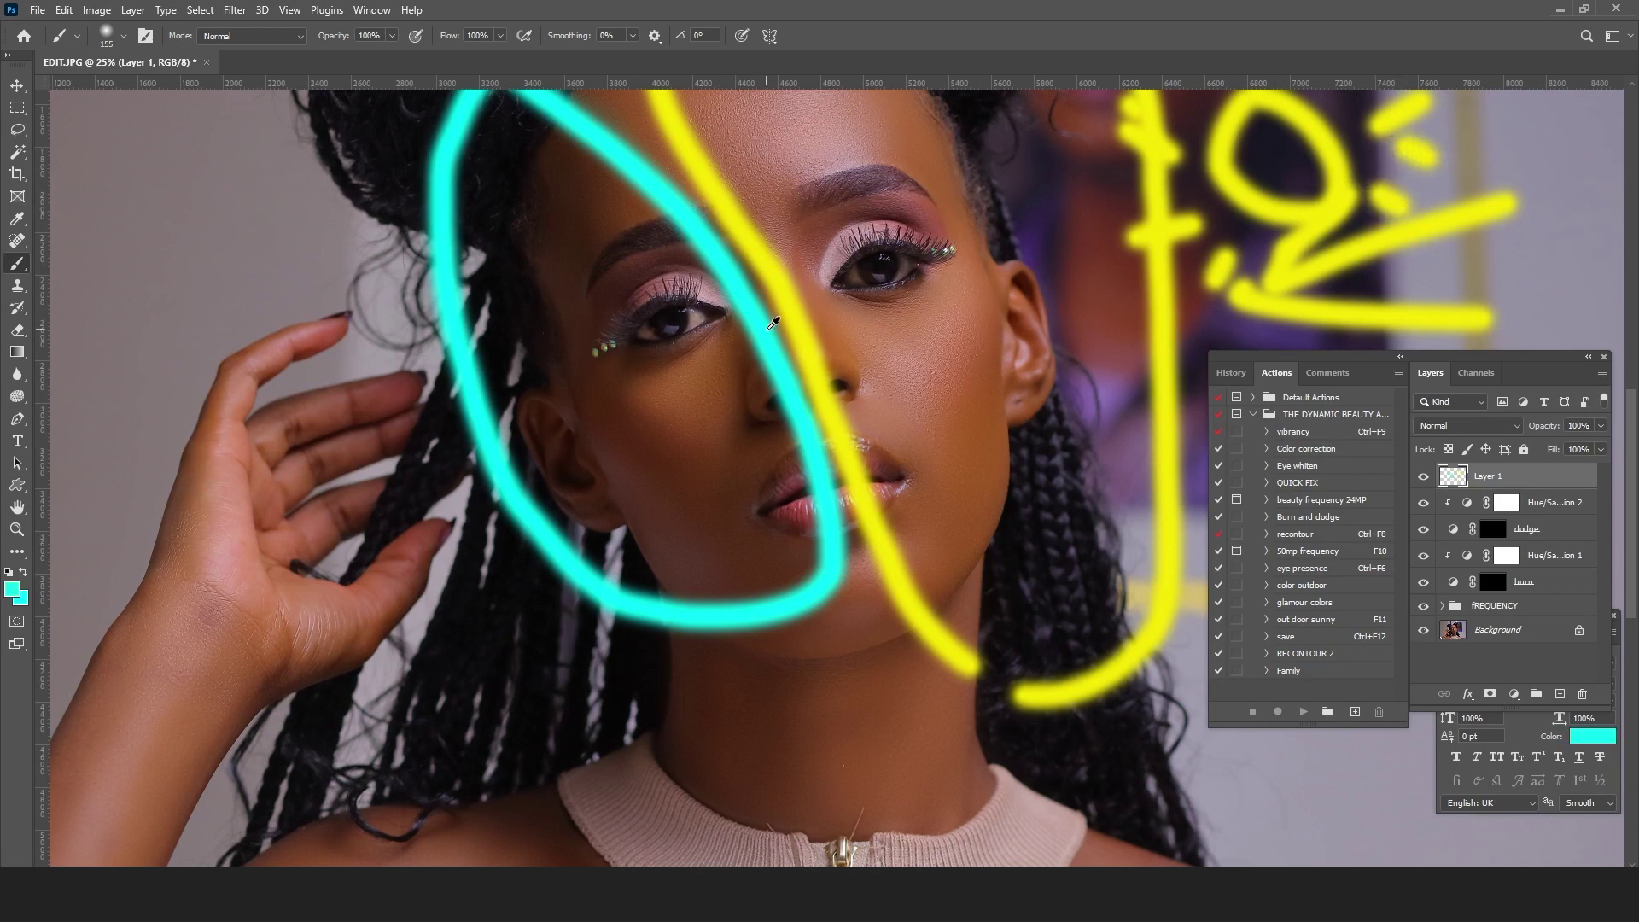
mouse_move(132, 181)
left_mouse_down()
mouse_move(135, 235)
mouse_move(291, 258)
left_mouse_up()
mouse_move(129, 167)
left_mouse_down()
mouse_move(175, 204)
mouse_move(278, 185)
mouse_move(328, 143)
mouse_move(328, 179)
mouse_move(240, 285)
left_mouse_up()
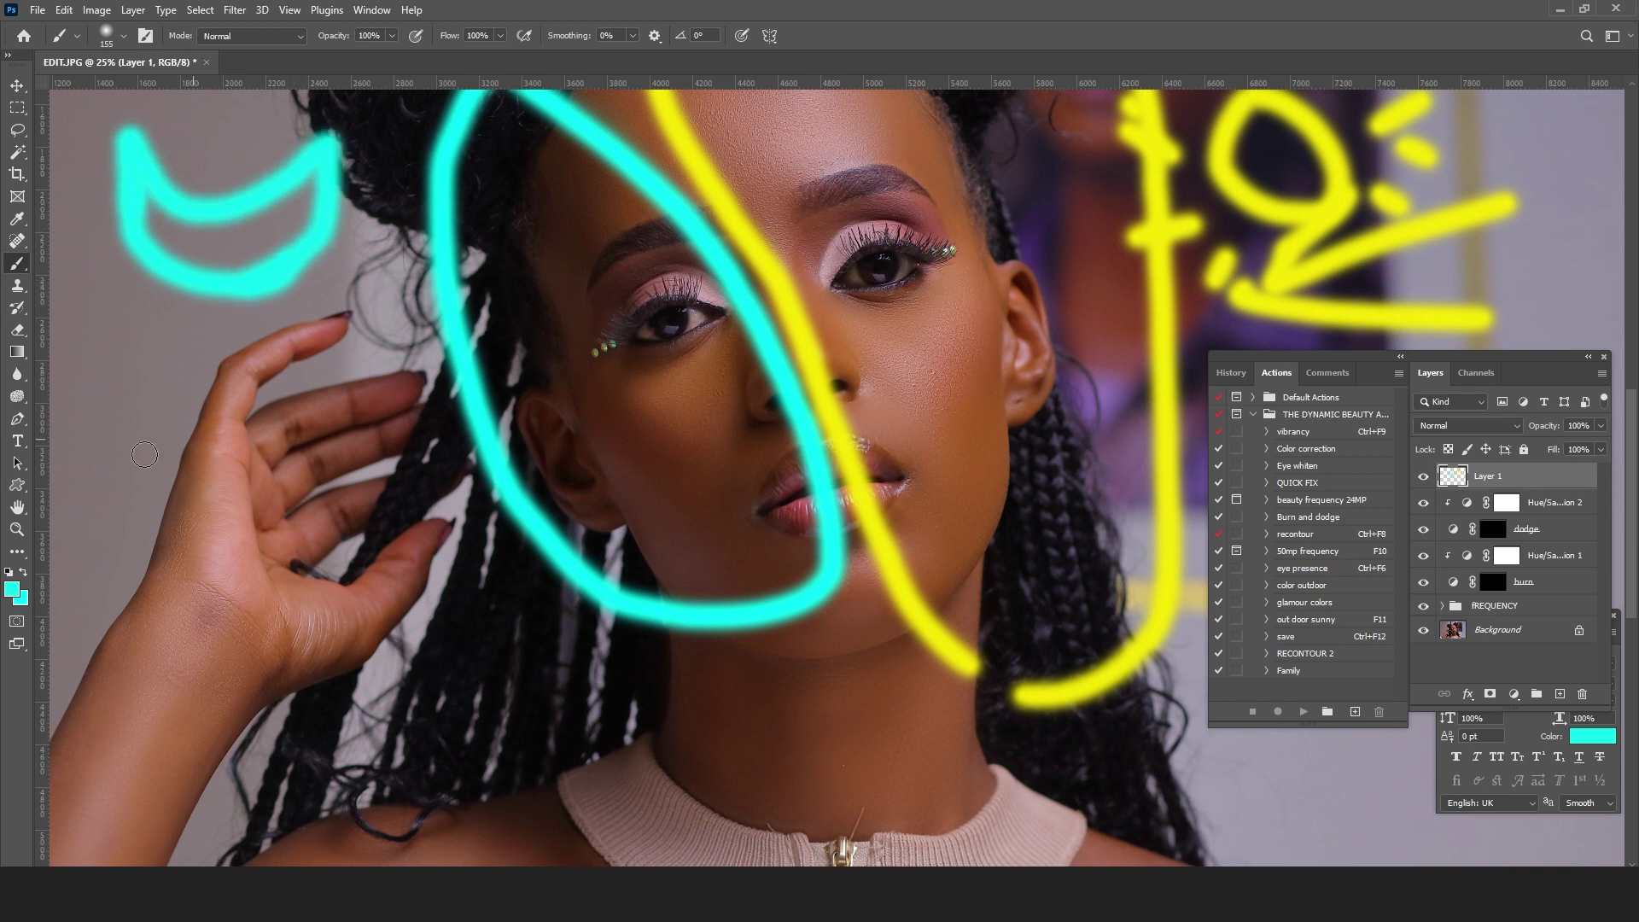
Step: Undo the crescent, the light-source symbol and both face outlines on the blank layer
scroll(839, 469, "down", 2)
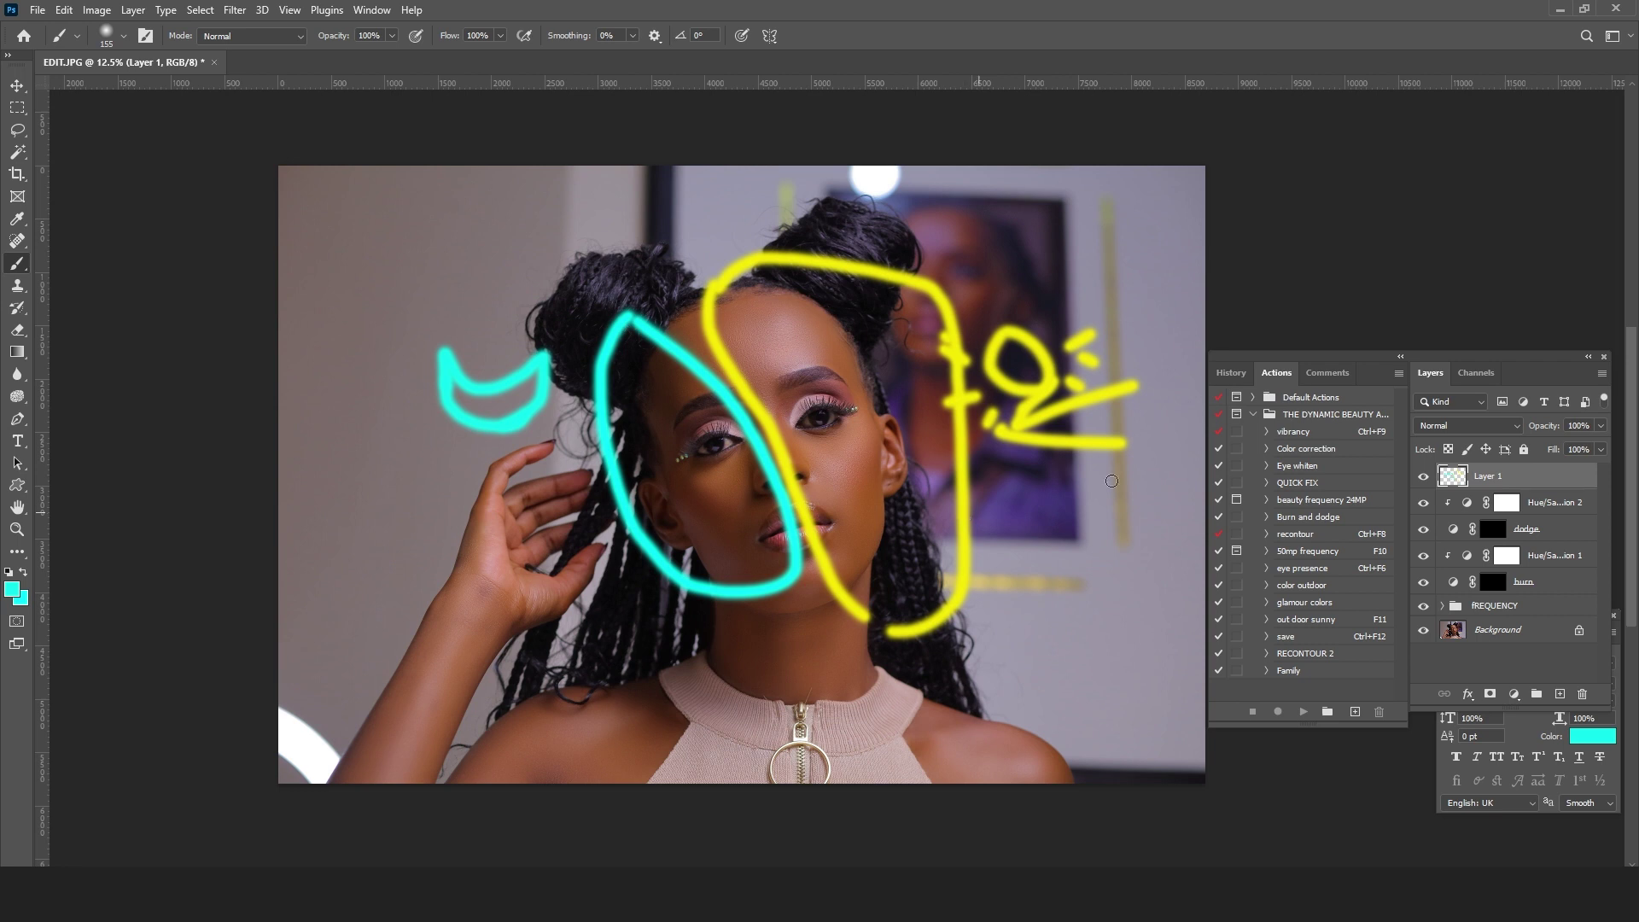
key("ctrl+z")
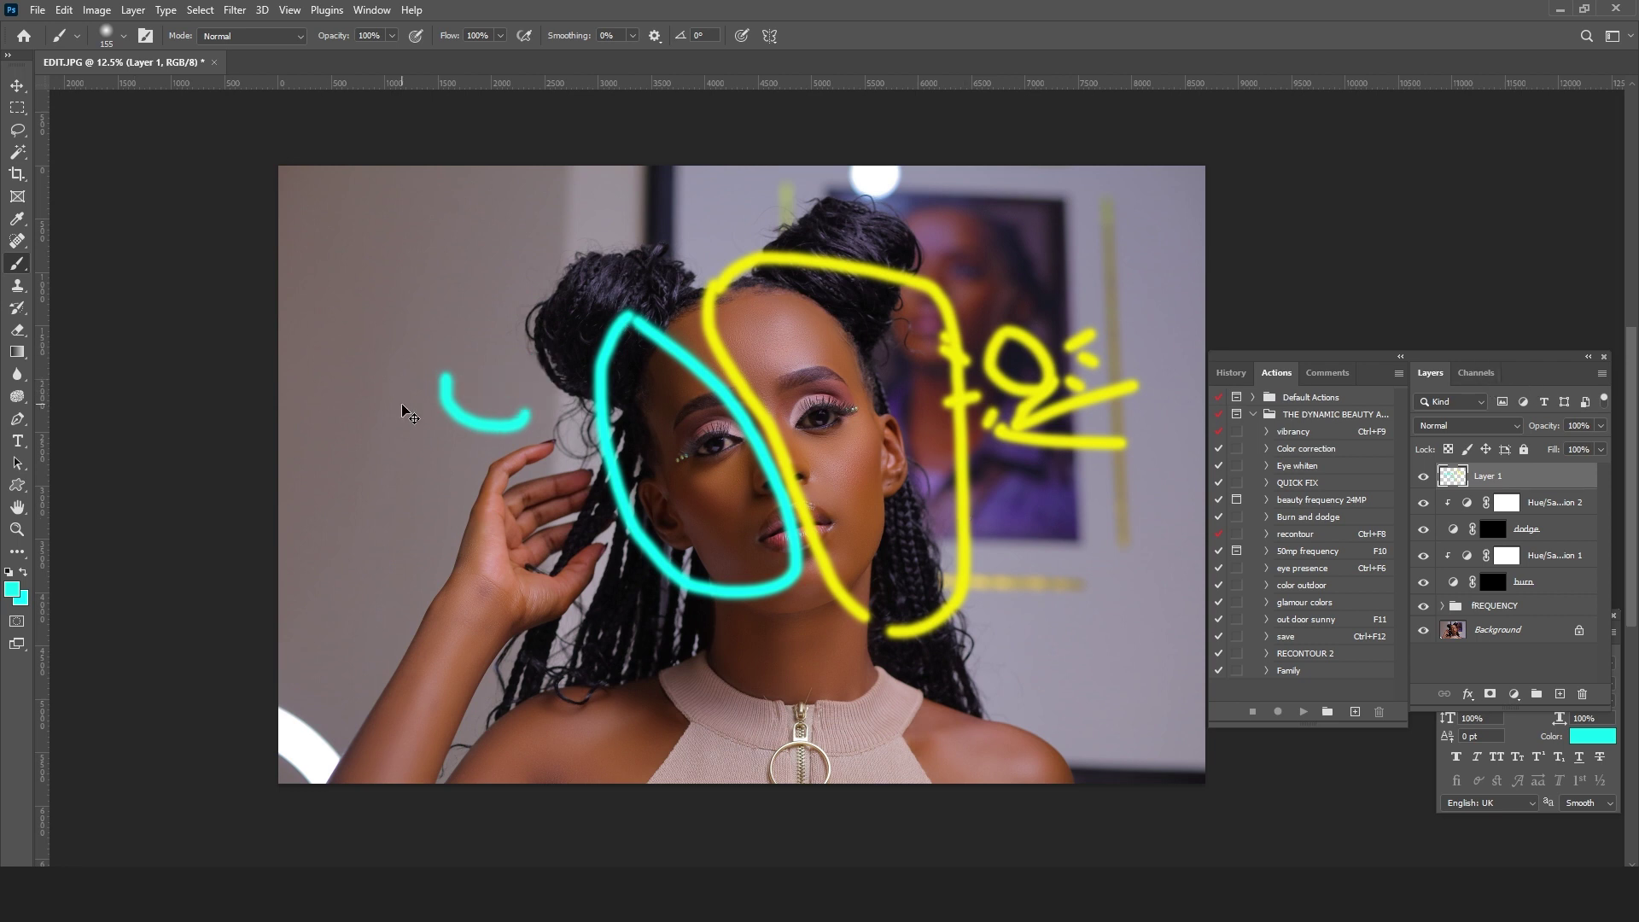
key("ctrl+z")
key("ctrl+z")
key("ctrl+z")
key("ctrl+z")
key("ctrl+z")
key("ctrl+z")
key("ctrl+z")
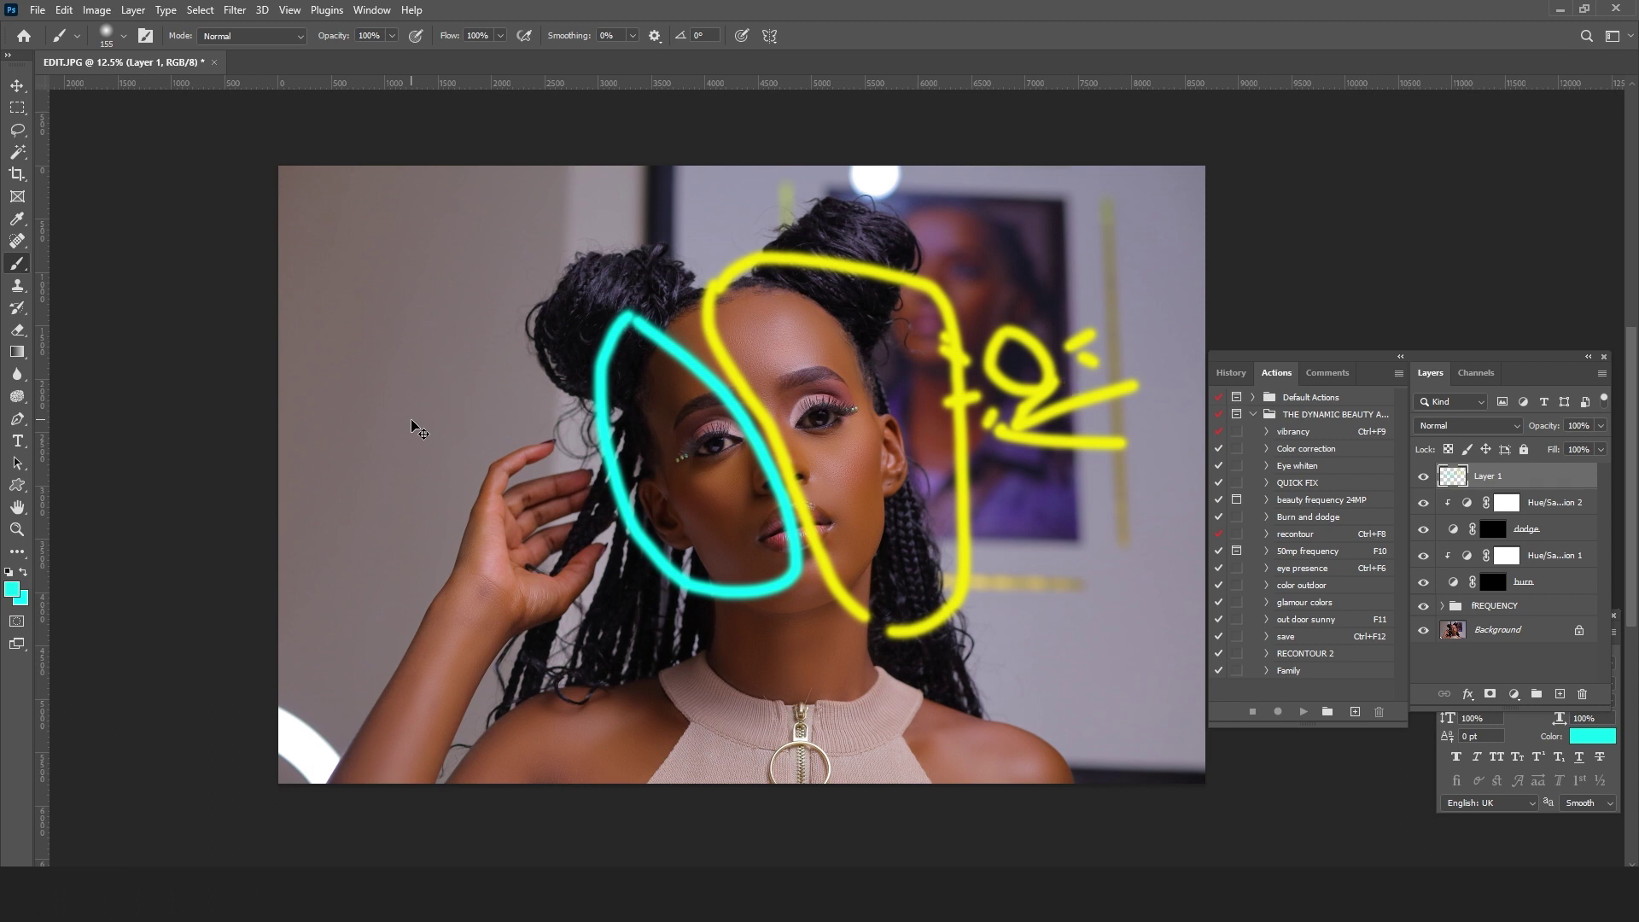
key("ctrl+z")
key("ctrl+z")
key("ctrl+z")
key("ctrl+z")
key("ctrl+z")
key("ctrl+z")
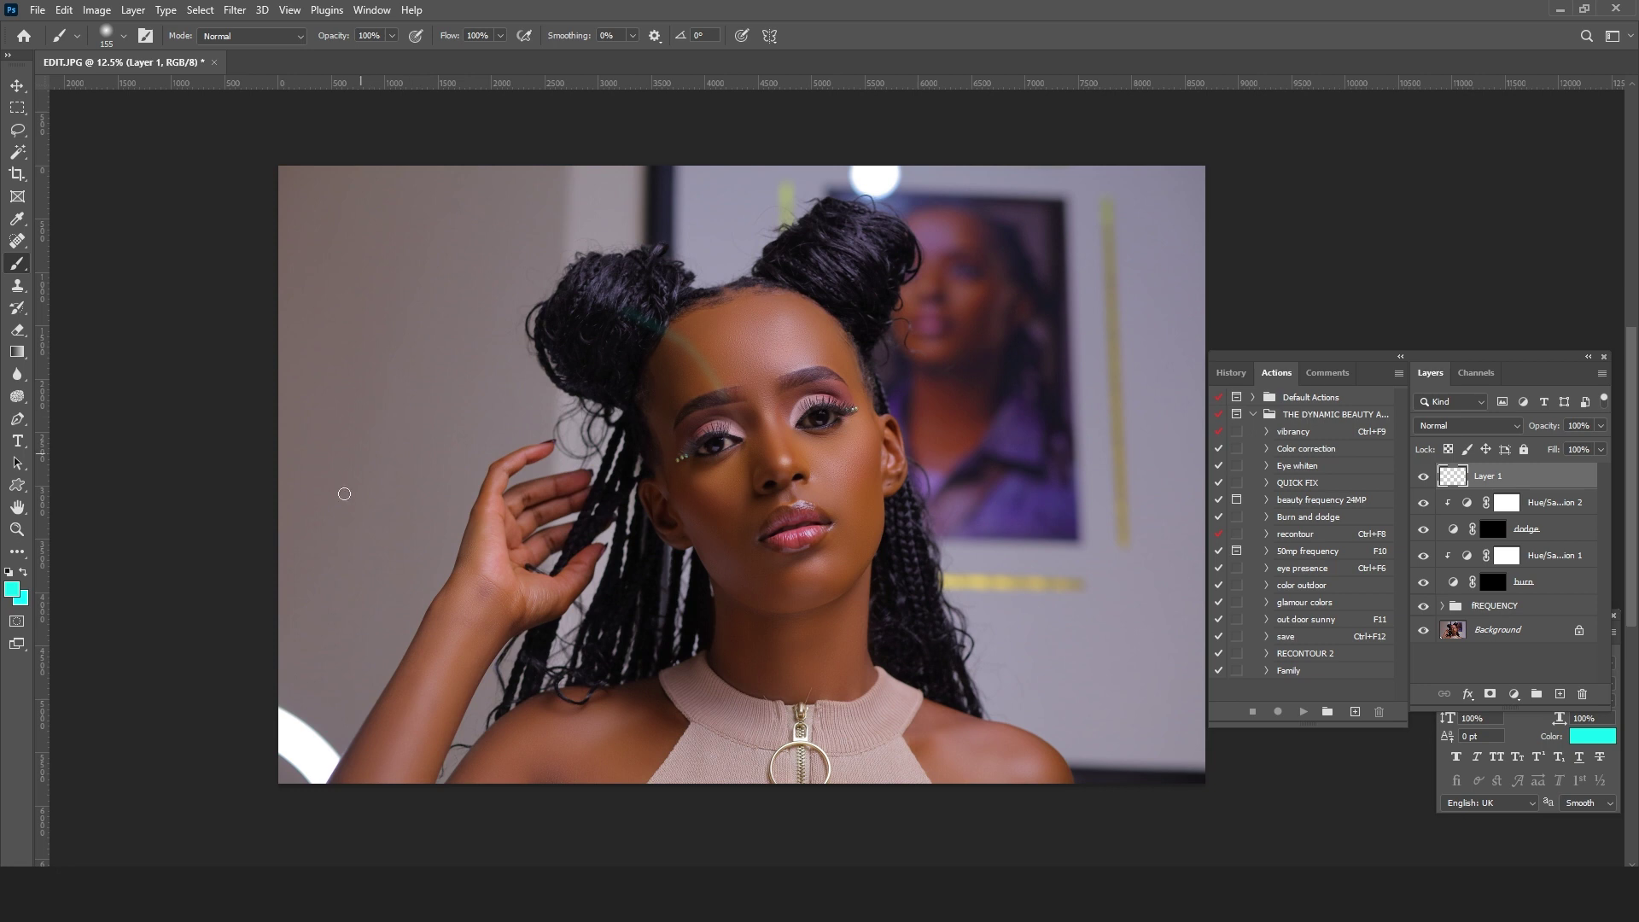
Step: Paint cyan dots along the hairline from the shadowed temple across the top of the forehead to the lit side
left_click(17, 529)
left_click(715, 408)
left_click_drag(720, 399, 754, 395)
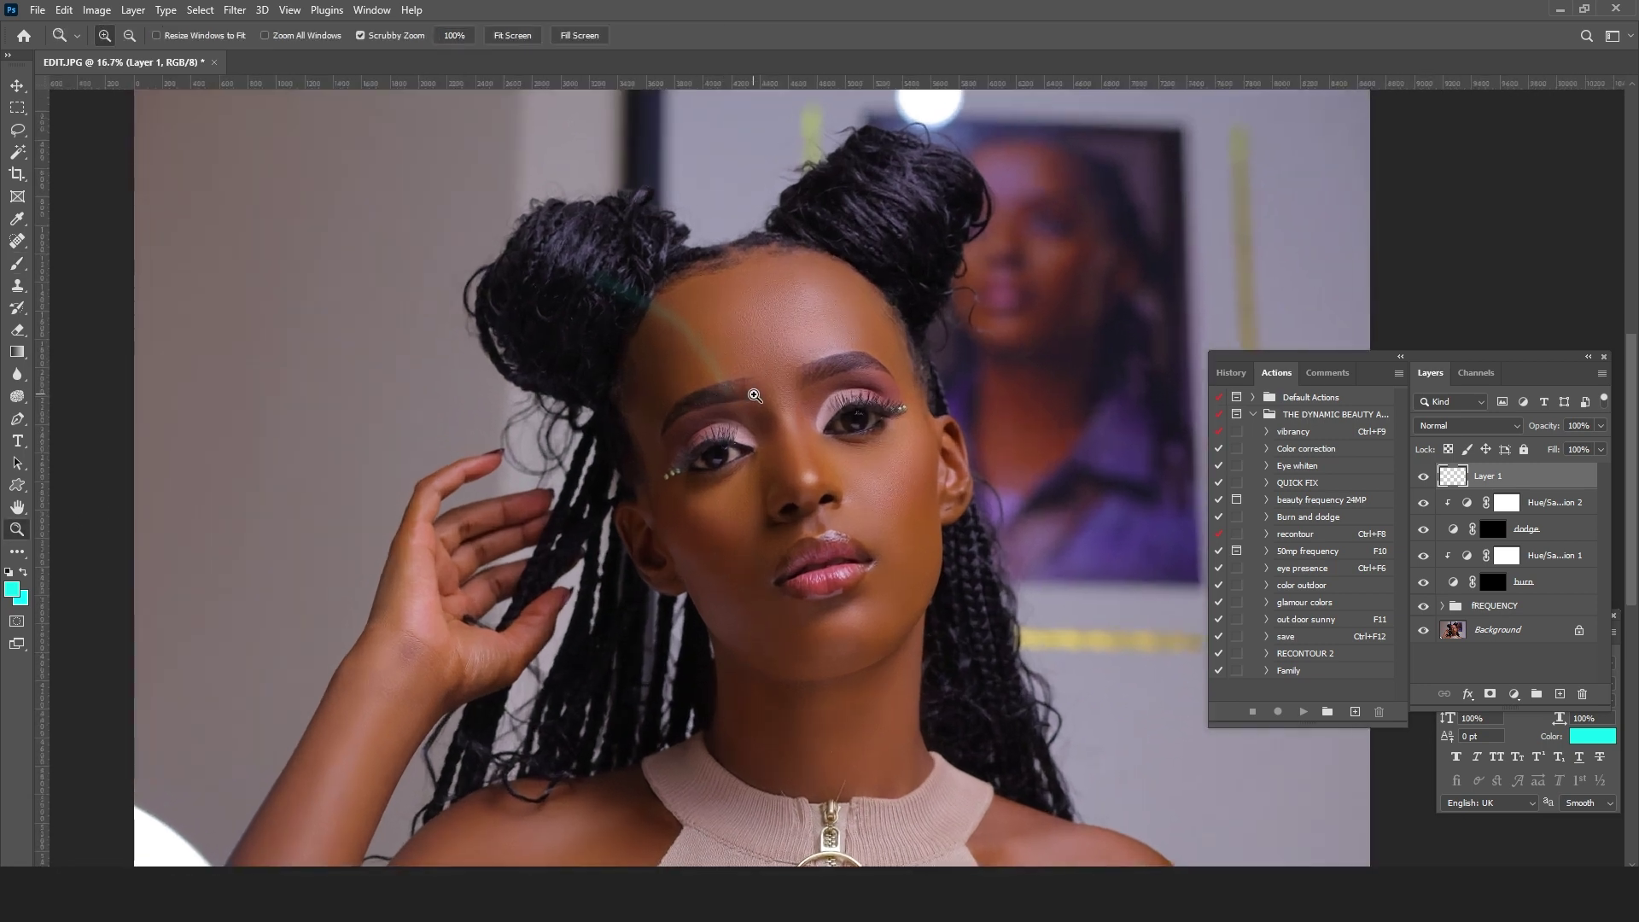
left_click(666, 294)
left_click(17, 263)
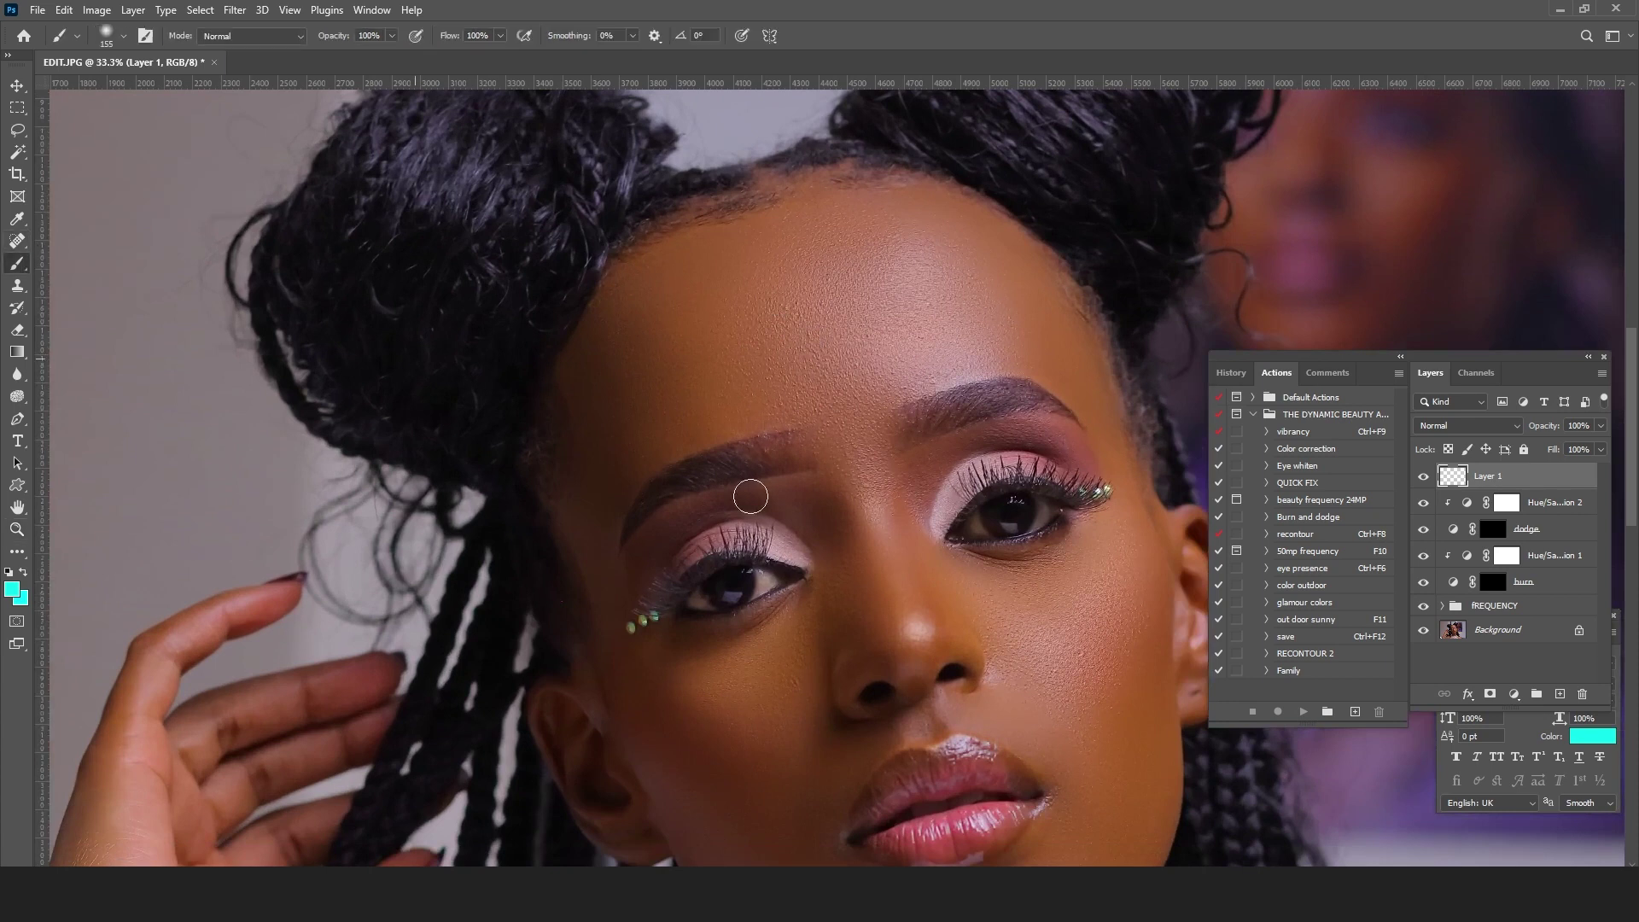
left_click(547, 345)
left_click(566, 358)
left_click(585, 312)
left_click(607, 242)
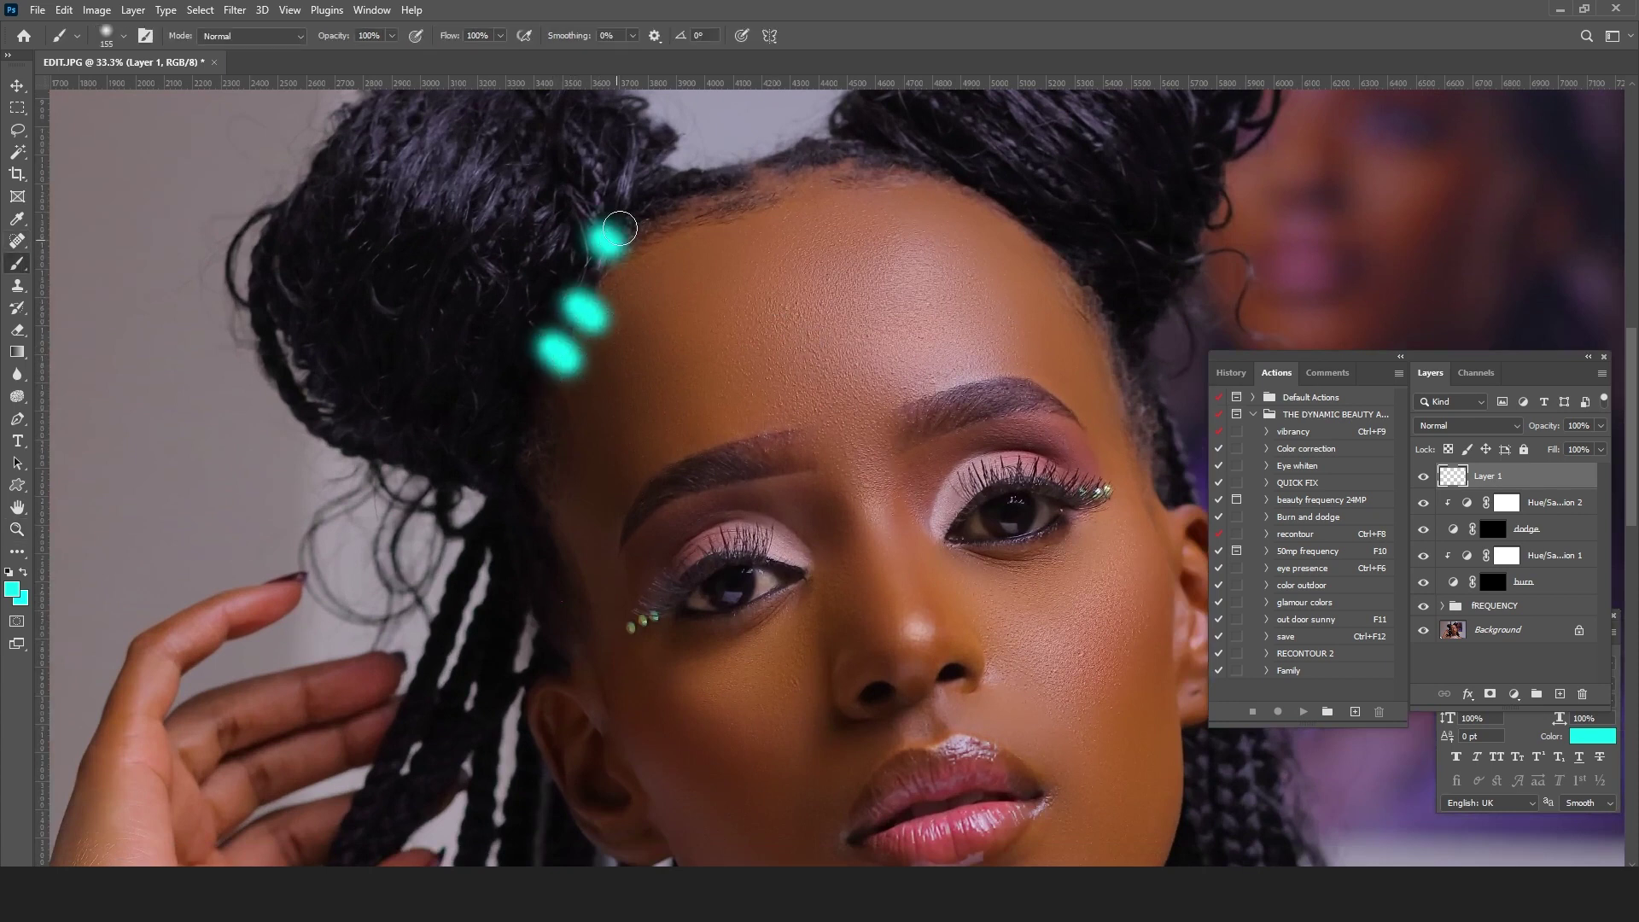
left_click(627, 221)
left_click(666, 198)
left_click(705, 186)
left_click(759, 162)
left_click(839, 153)
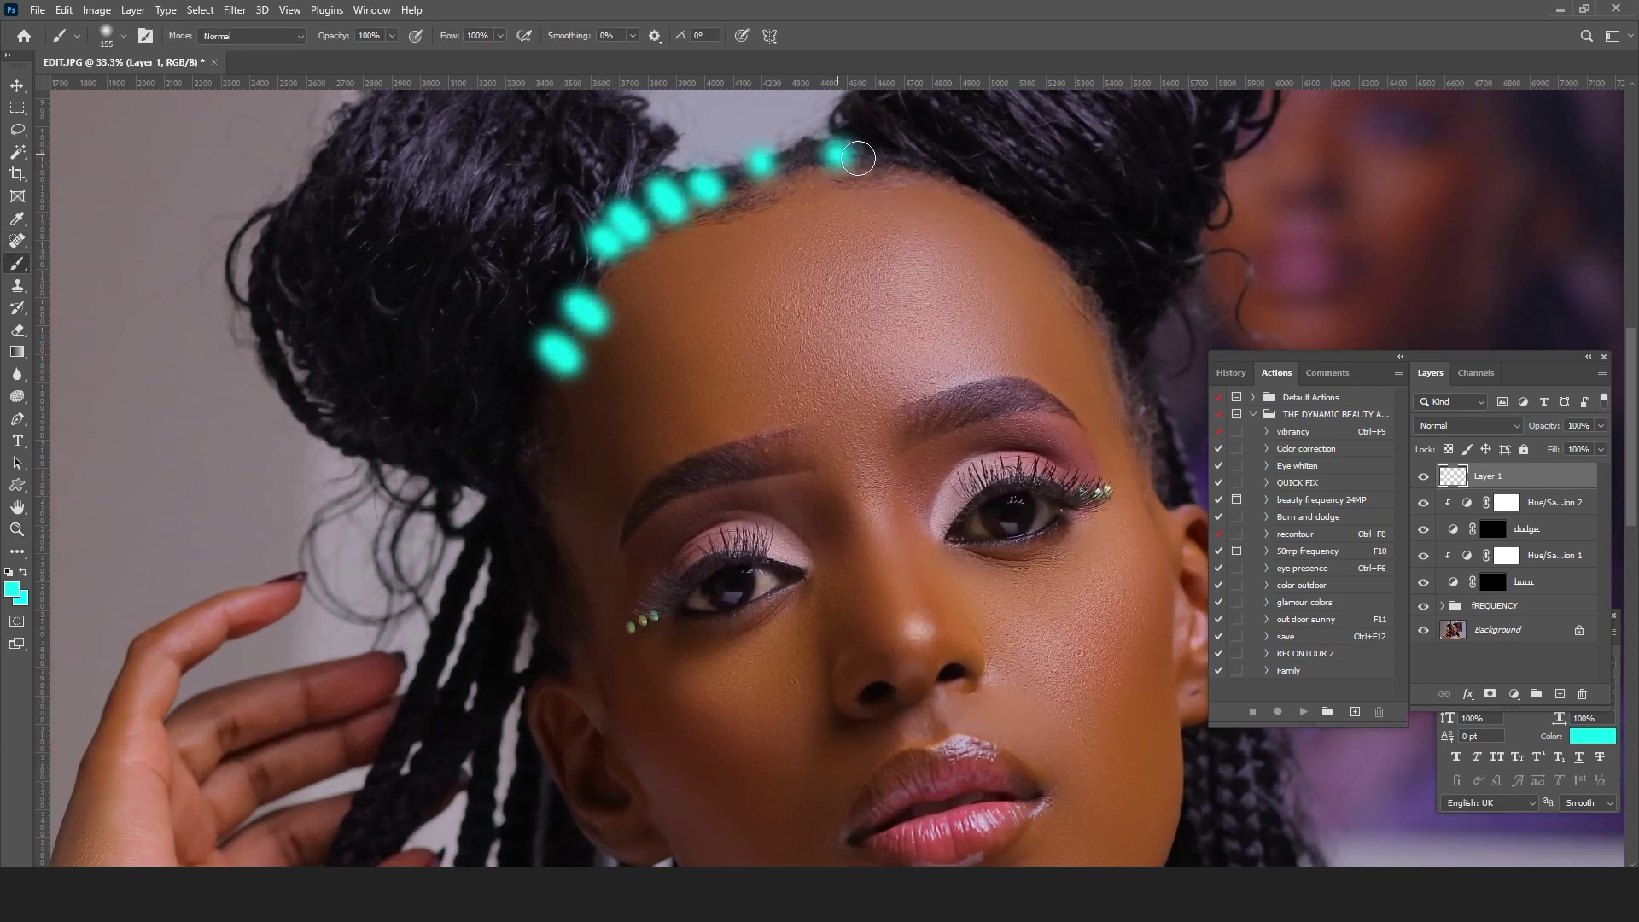
left_click(912, 156)
left_click(988, 181)
left_click(1058, 213)
Step: Paint diagonal cyan strokes along the shadowed edge of the face from the forehead down to the ear
left_click_drag(567, 284, 640, 382)
mouse_move(500, 369)
left_mouse_down()
mouse_move(614, 463)
mouse_move(600, 703)
left_mouse_up()
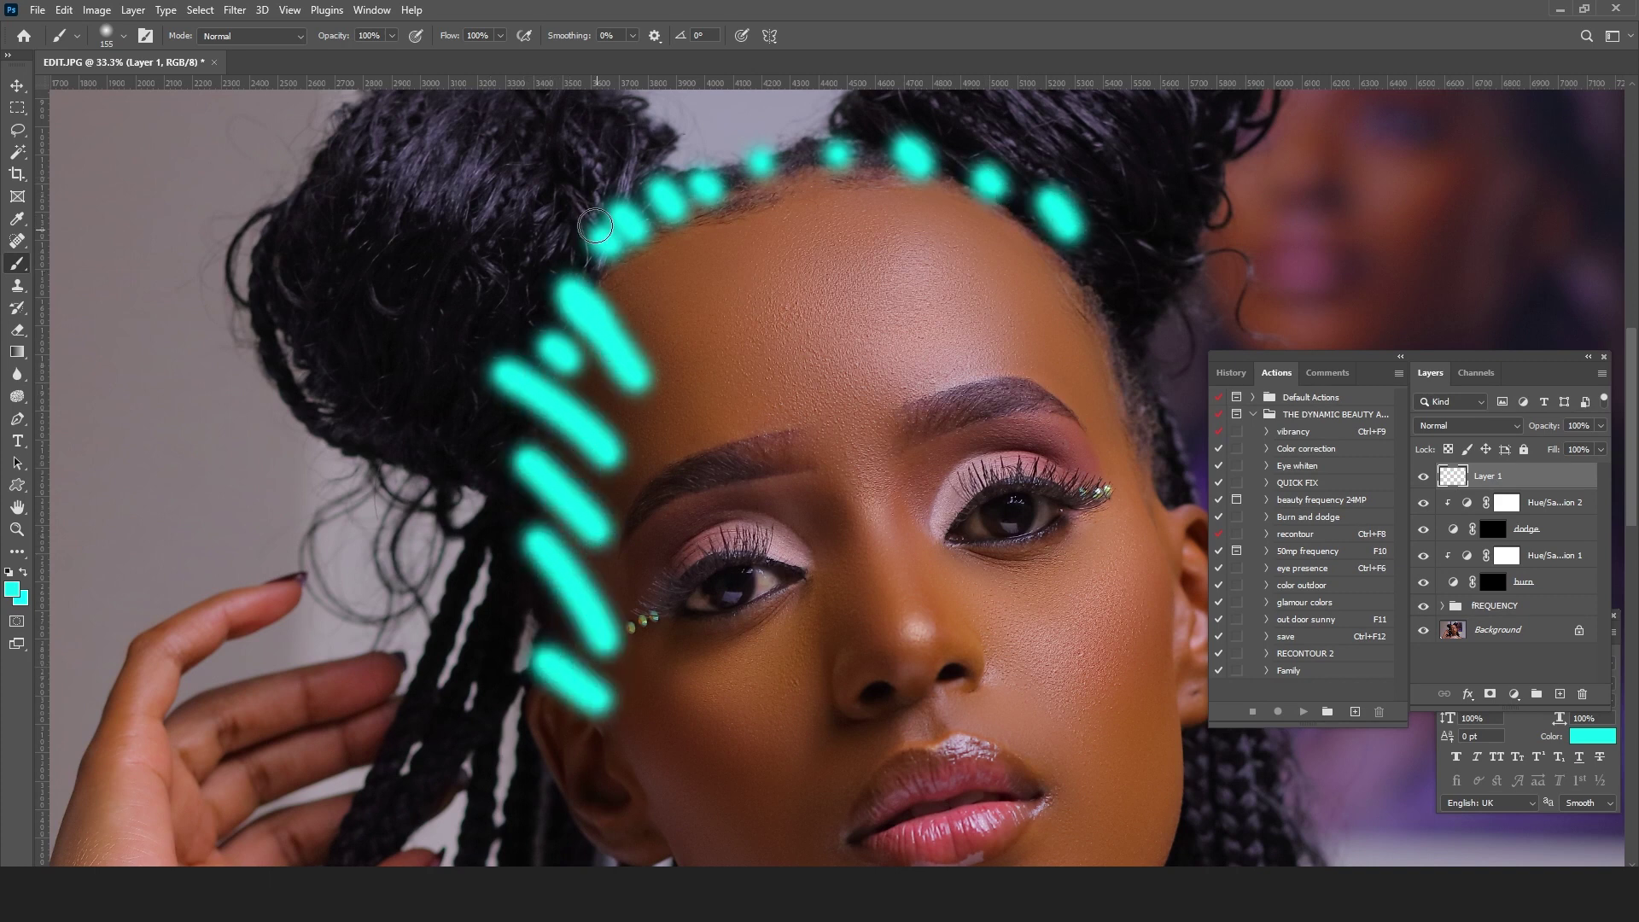
left_click_drag(603, 239, 650, 305)
left_click_drag(528, 385, 545, 408)
left_click(527, 600)
Step: Mark the jawline in cyan from the shadowed-side ear down and around under the chin
left_click_drag(554, 644, 405, 128)
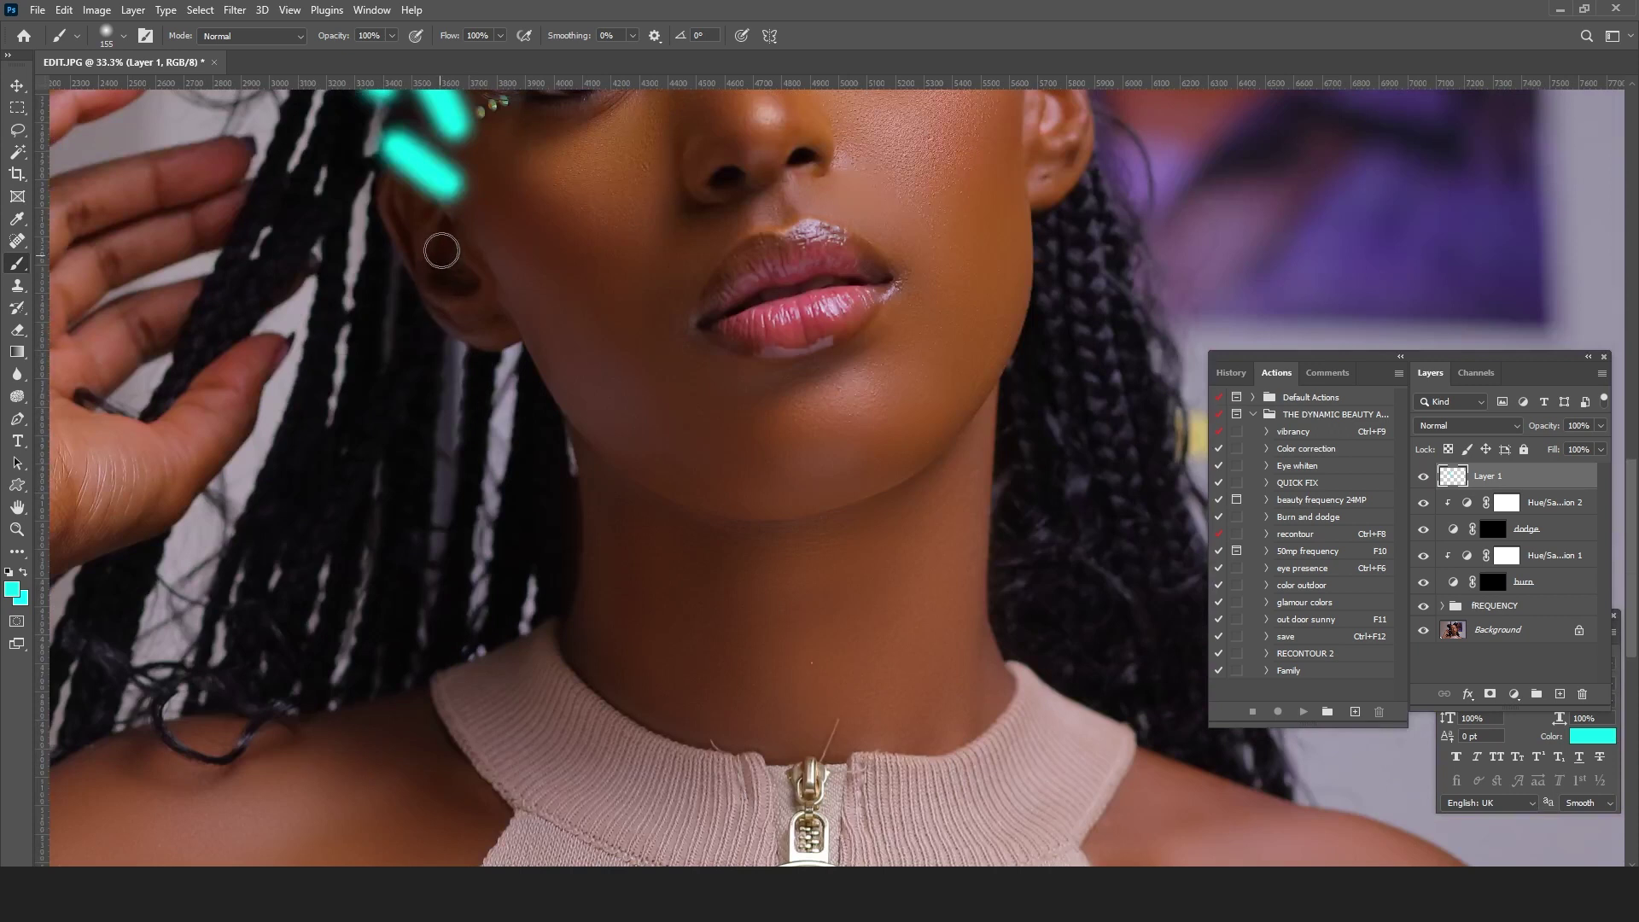
left_click_drag(447, 250, 501, 256)
left_click(554, 354)
left_click_drag(557, 381, 638, 461)
left_click(653, 484)
left_click(690, 504)
left_click_drag(741, 515, 900, 474)
Step: Continue the cyan marks up the lit edge of the face from the jaw past the ear to the temple
left_click_drag(1008, 368, 1032, 329)
mouse_move(1042, 269)
left_mouse_down()
mouse_move(1035, 200)
mouse_move(1050, 692)
left_mouse_up()
left_click_drag(987, 522, 977, 496)
left_click_drag(944, 438, 959, 453)
mouse_move(1022, 569)
left_mouse_down()
mouse_move(931, 343)
mouse_move(956, 453)
mouse_move(1020, 405)
left_mouse_up()
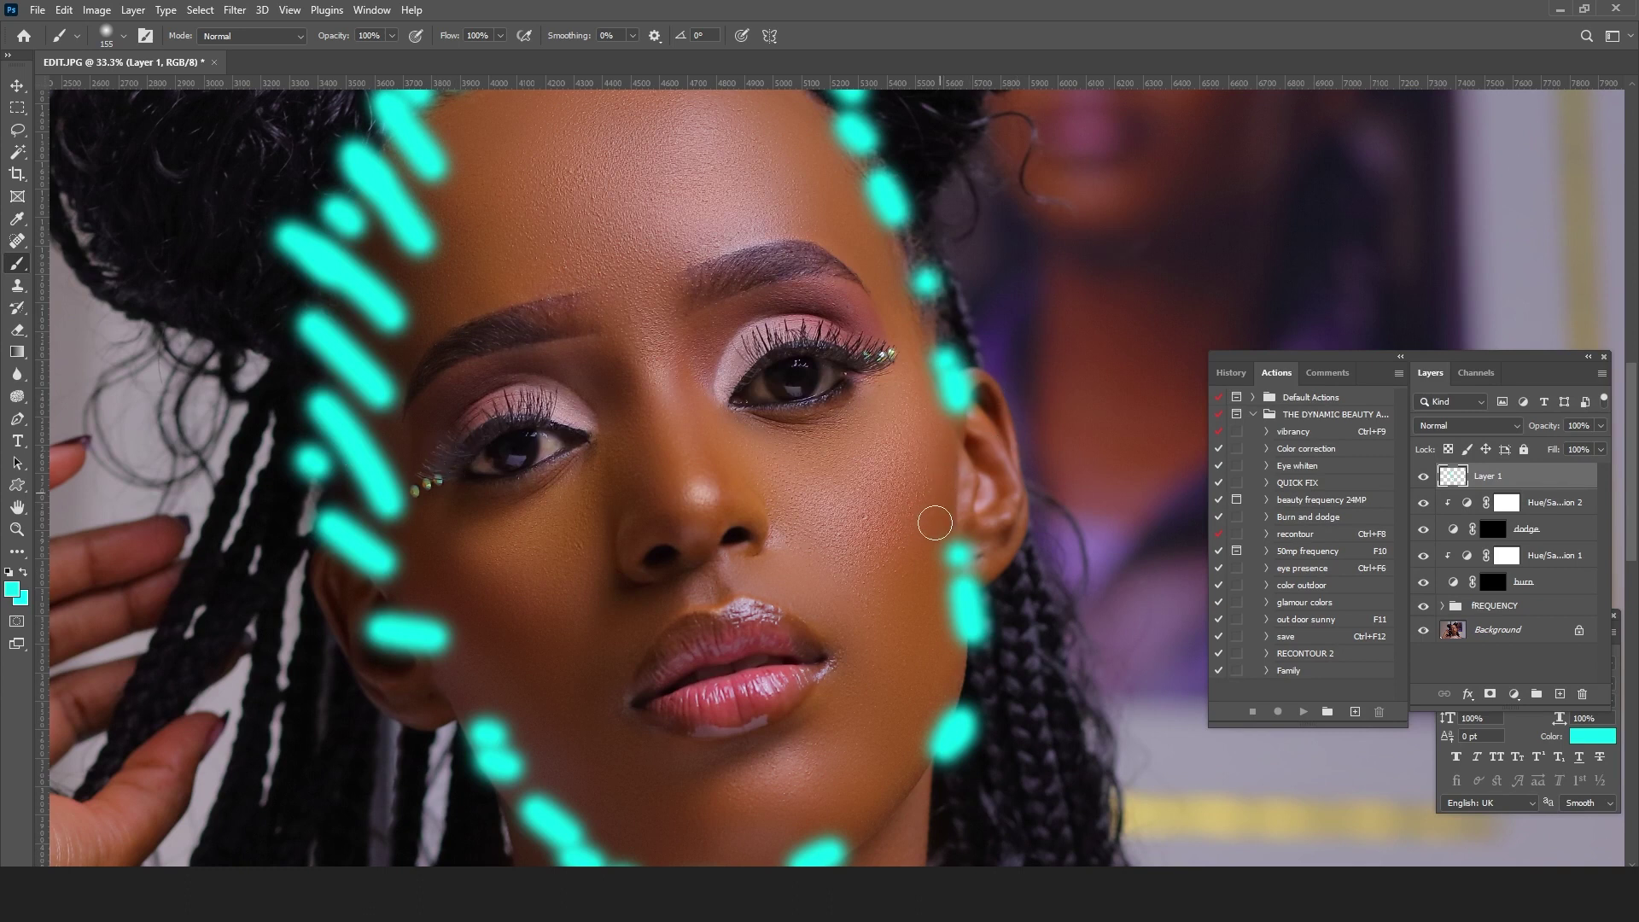
Step: Paint angled cyan contour strokes in the hollows below both cheekbones
left_click_drag(961, 462, 890, 679)
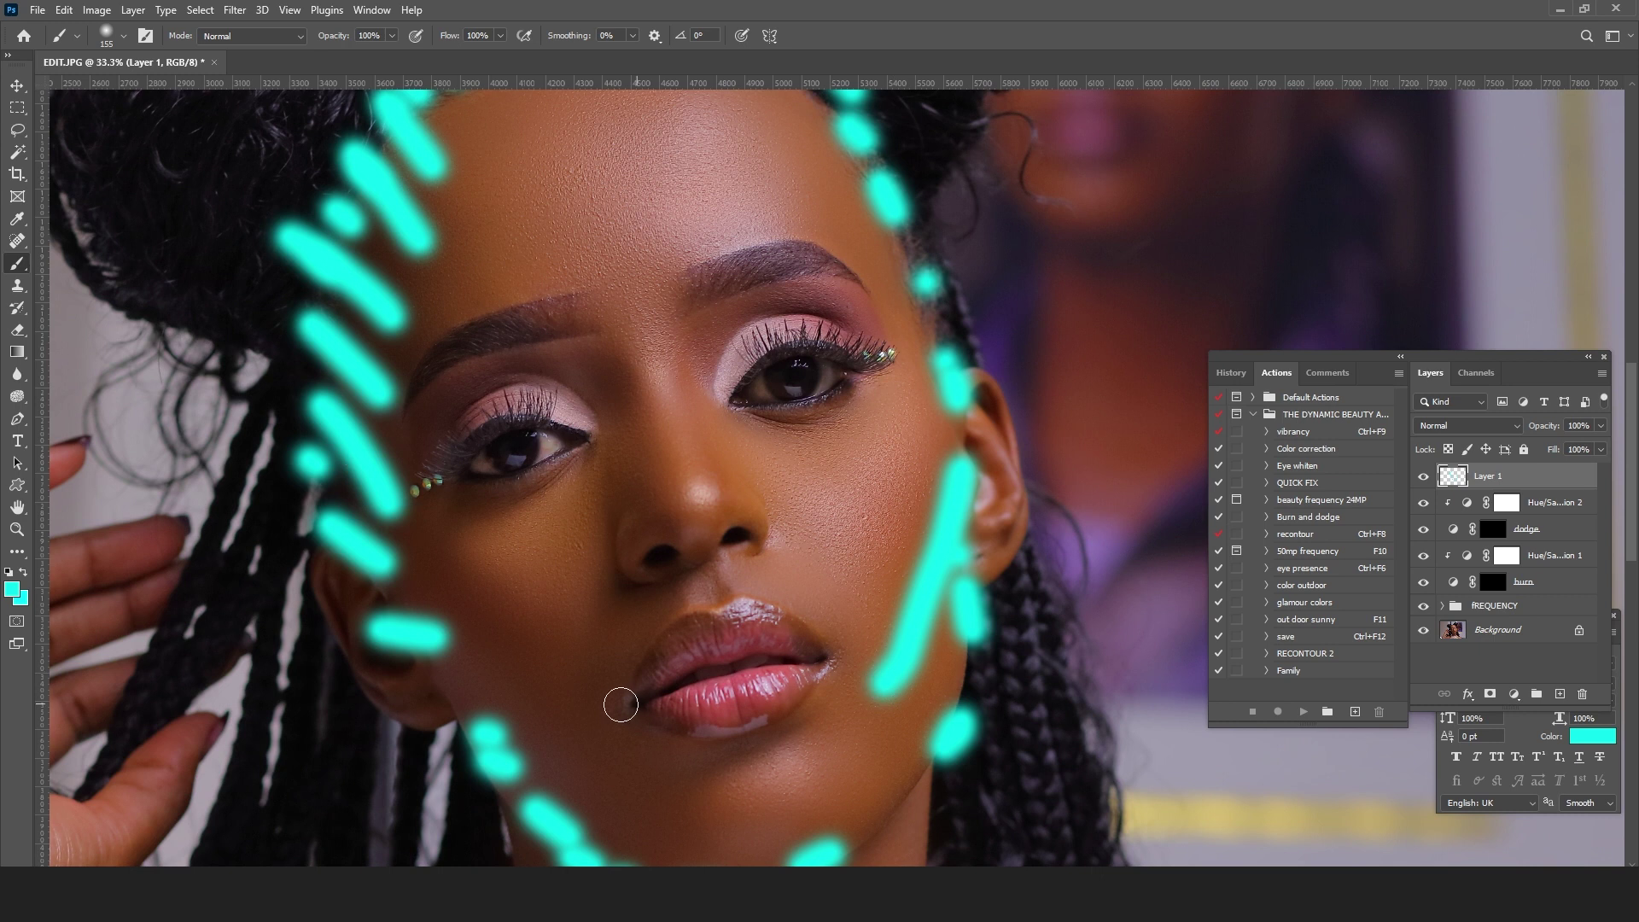
left_click_drag(351, 585, 608, 726)
mouse_move(402, 575)
left_mouse_down()
mouse_move(476, 678)
mouse_move(501, 641)
mouse_move(566, 689)
left_mouse_up()
mouse_move(874, 598)
left_mouse_down()
mouse_move(922, 558)
mouse_move(947, 477)
mouse_move(951, 536)
left_mouse_up()
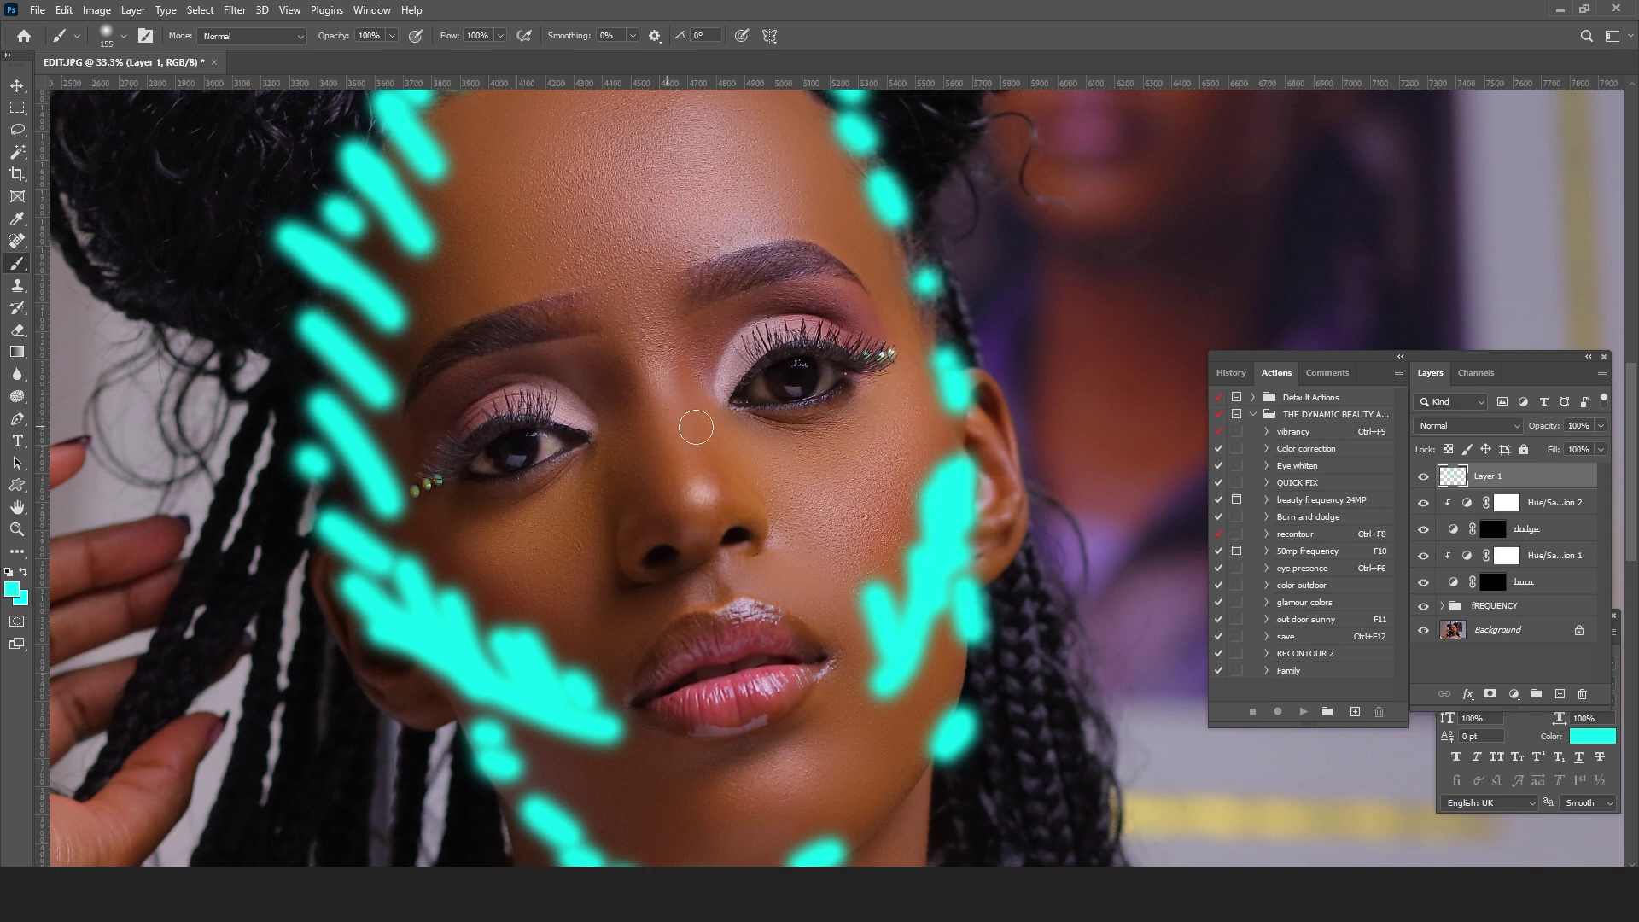
Step: Mark both sides of the nose in cyan, with strokes on the shadowed side and dots on the lit side
mouse_move(608, 359)
left_mouse_down()
mouse_move(653, 490)
mouse_move(614, 564)
left_mouse_up()
left_click(696, 353)
left_click(698, 398)
left_click(713, 459)
left_click(735, 501)
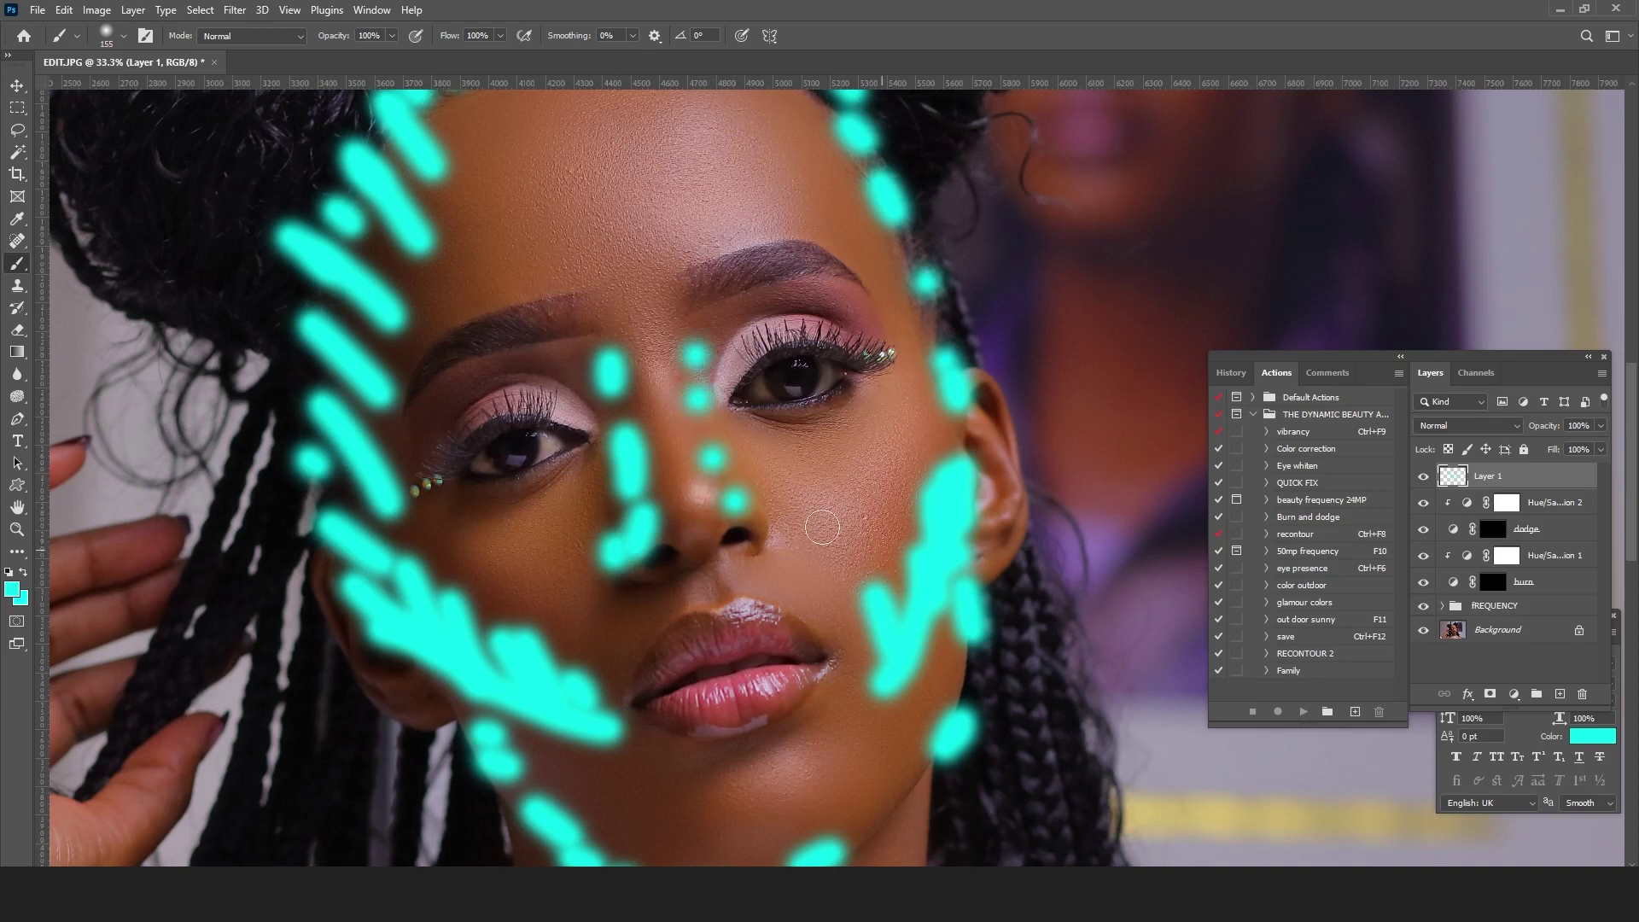
Step: Trace cyan rings along the upper and lower lash lines of both eyes
mouse_move(593, 422)
left_mouse_down()
mouse_move(513, 410)
mouse_move(427, 450)
left_mouse_up()
left_click_drag(551, 443, 427, 478)
mouse_move(726, 397)
left_mouse_down()
mouse_move(807, 347)
mouse_move(871, 361)
mouse_move(796, 403)
mouse_move(730, 403)
left_mouse_up()
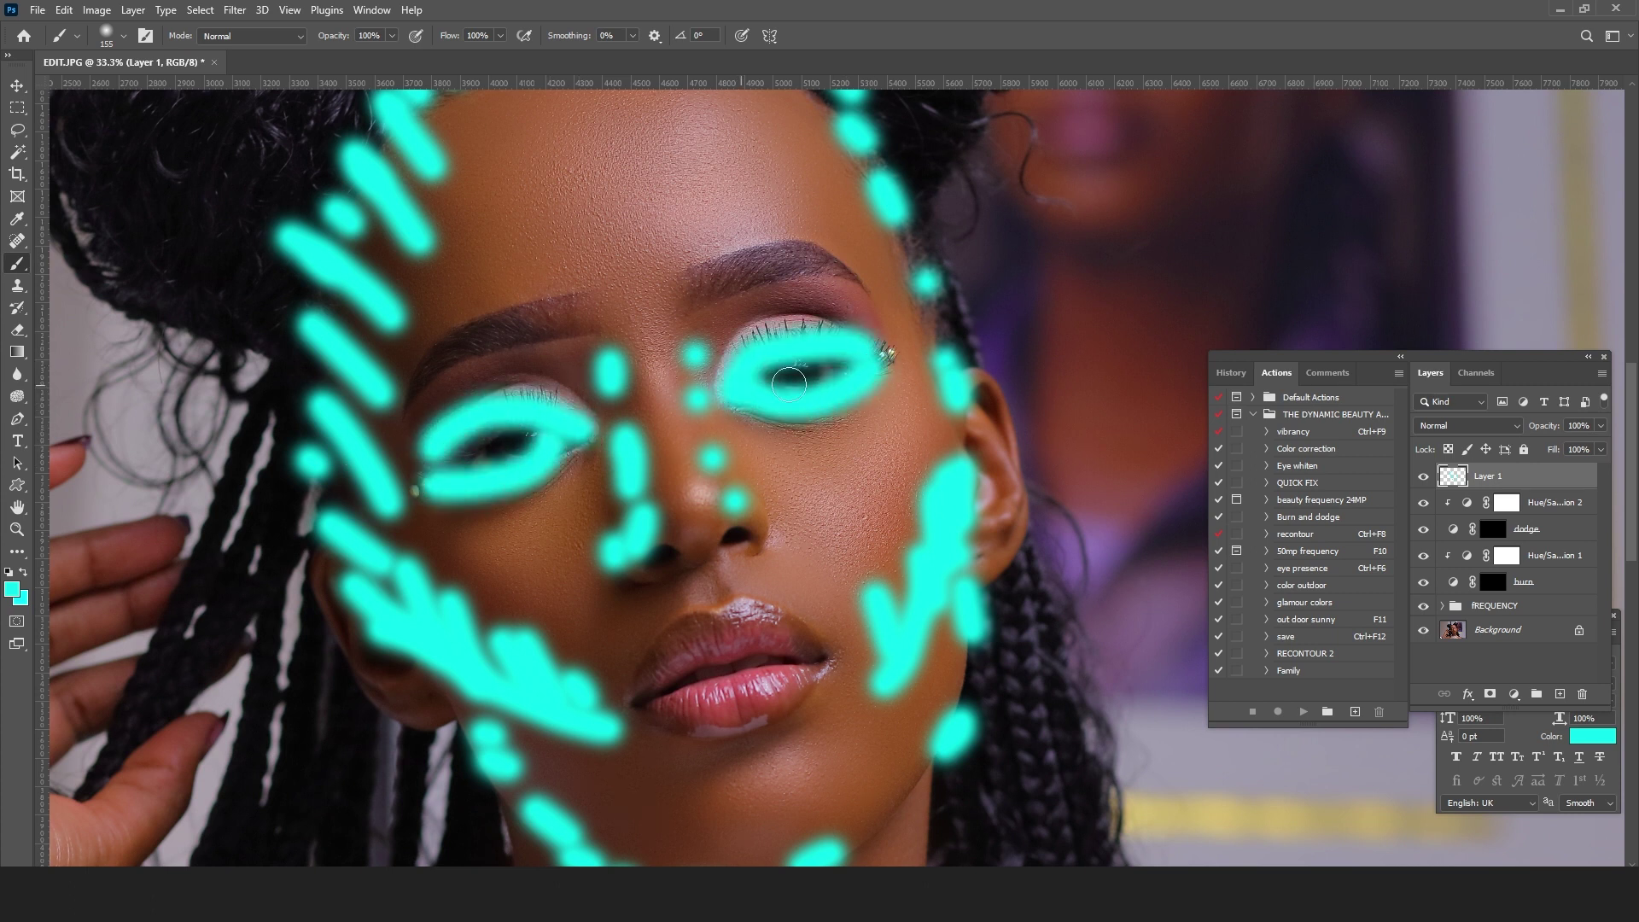
Step: Add cyan dots below the lower lip, on the chin area and on the eyelid crease of the lit-side eye
left_click_drag(721, 609, 724, 434)
left_click(783, 580)
left_click(712, 591)
left_click(604, 642)
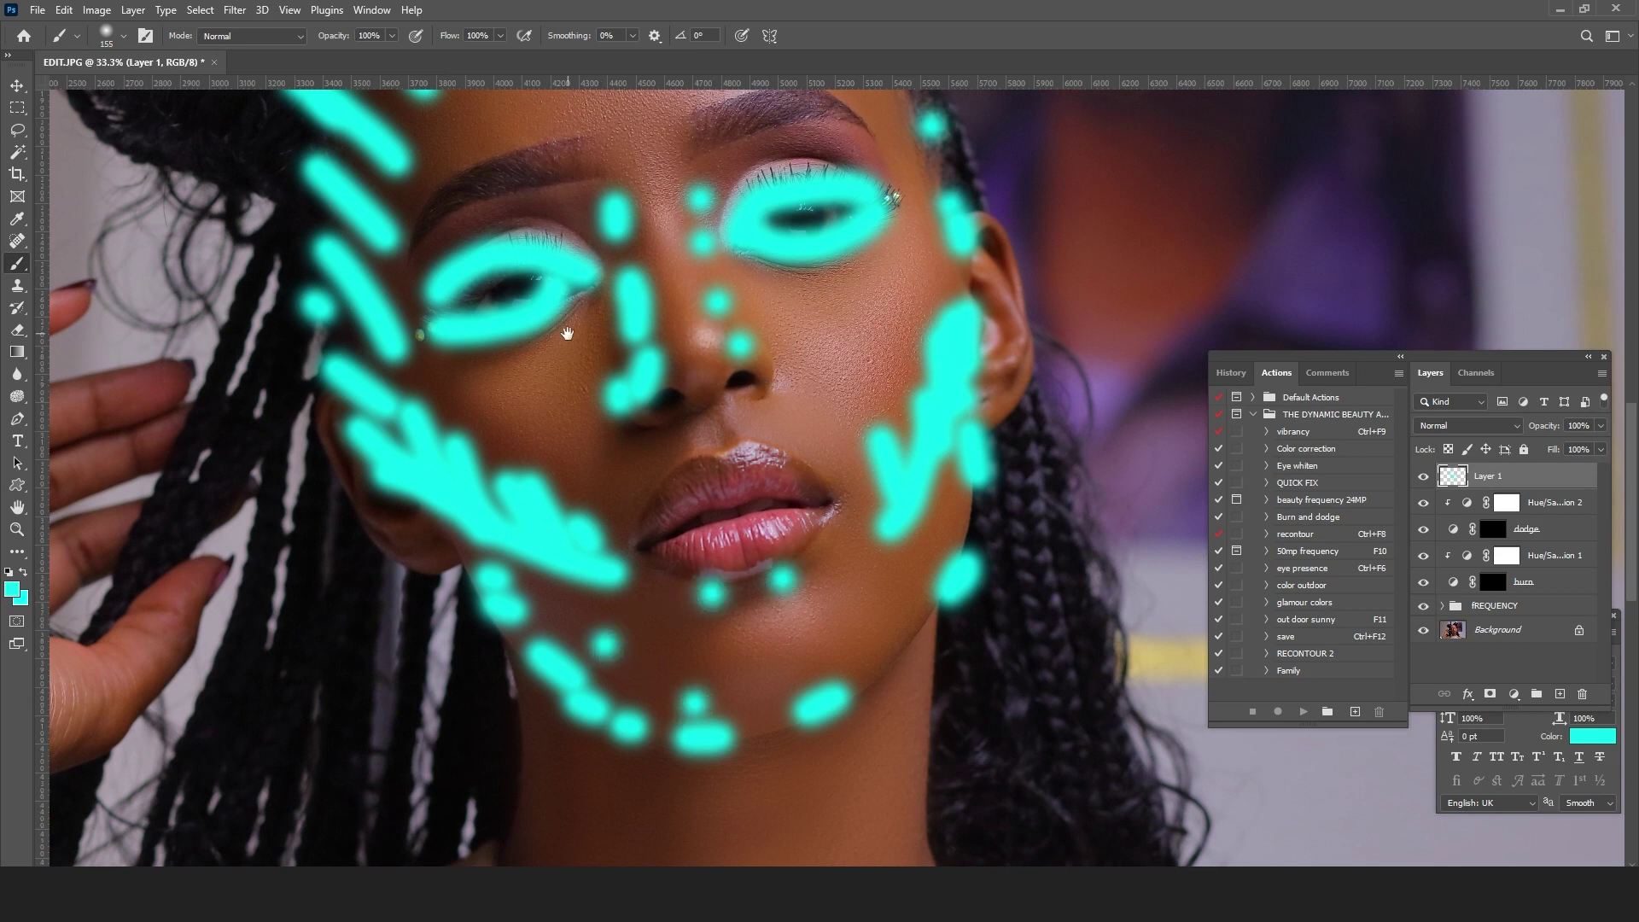
left_click_drag(539, 128, 585, 486)
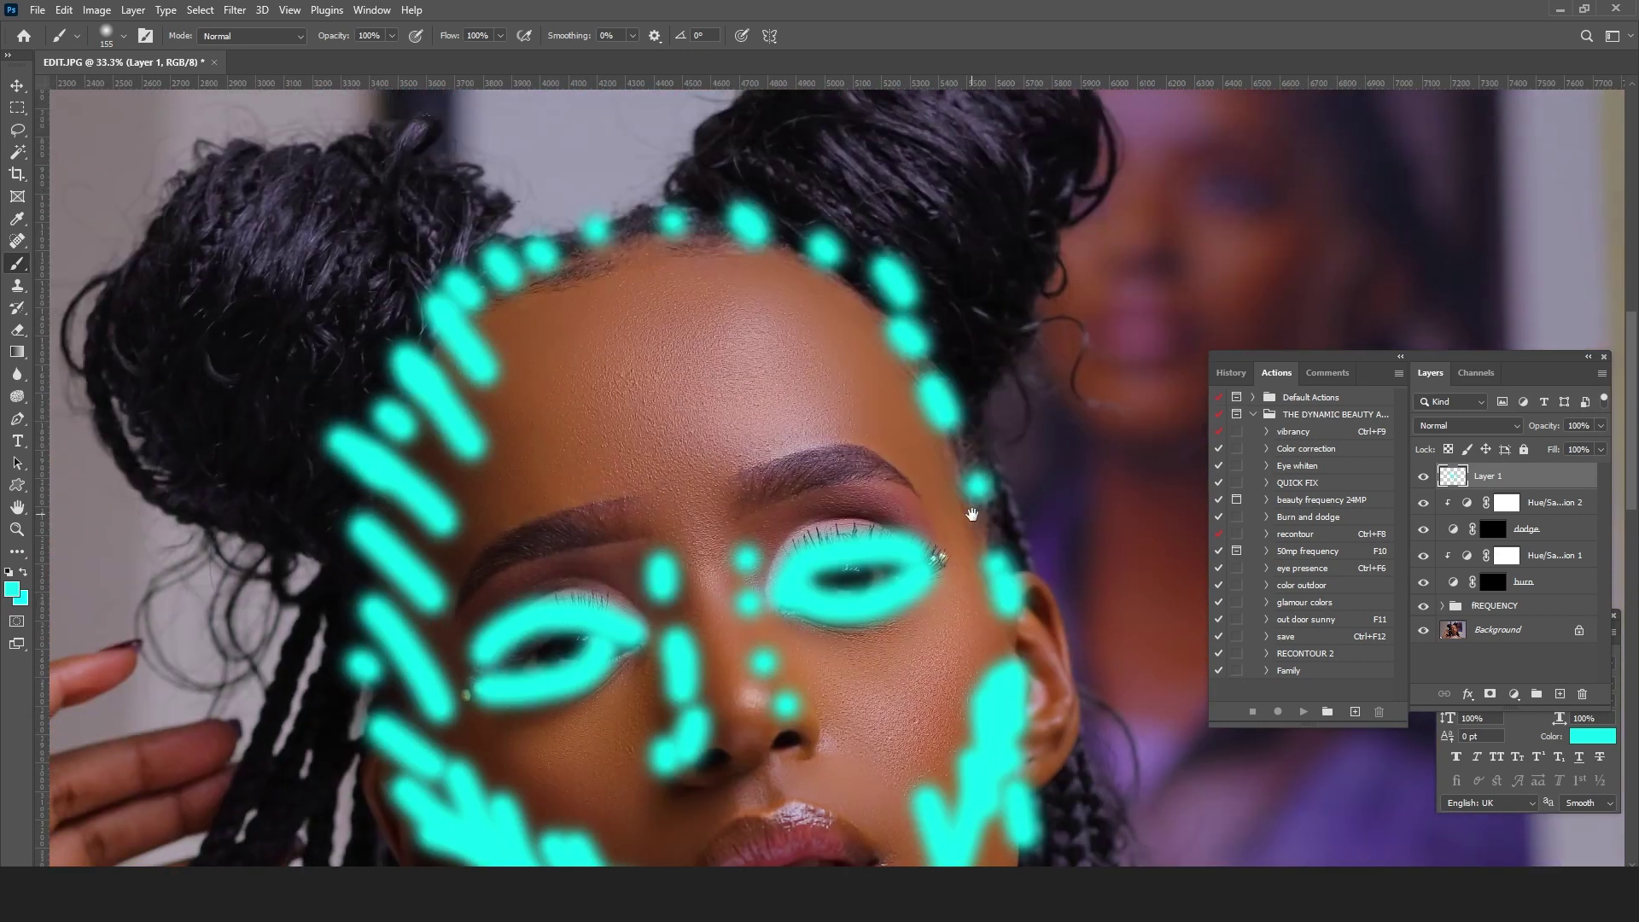
left_click(862, 509)
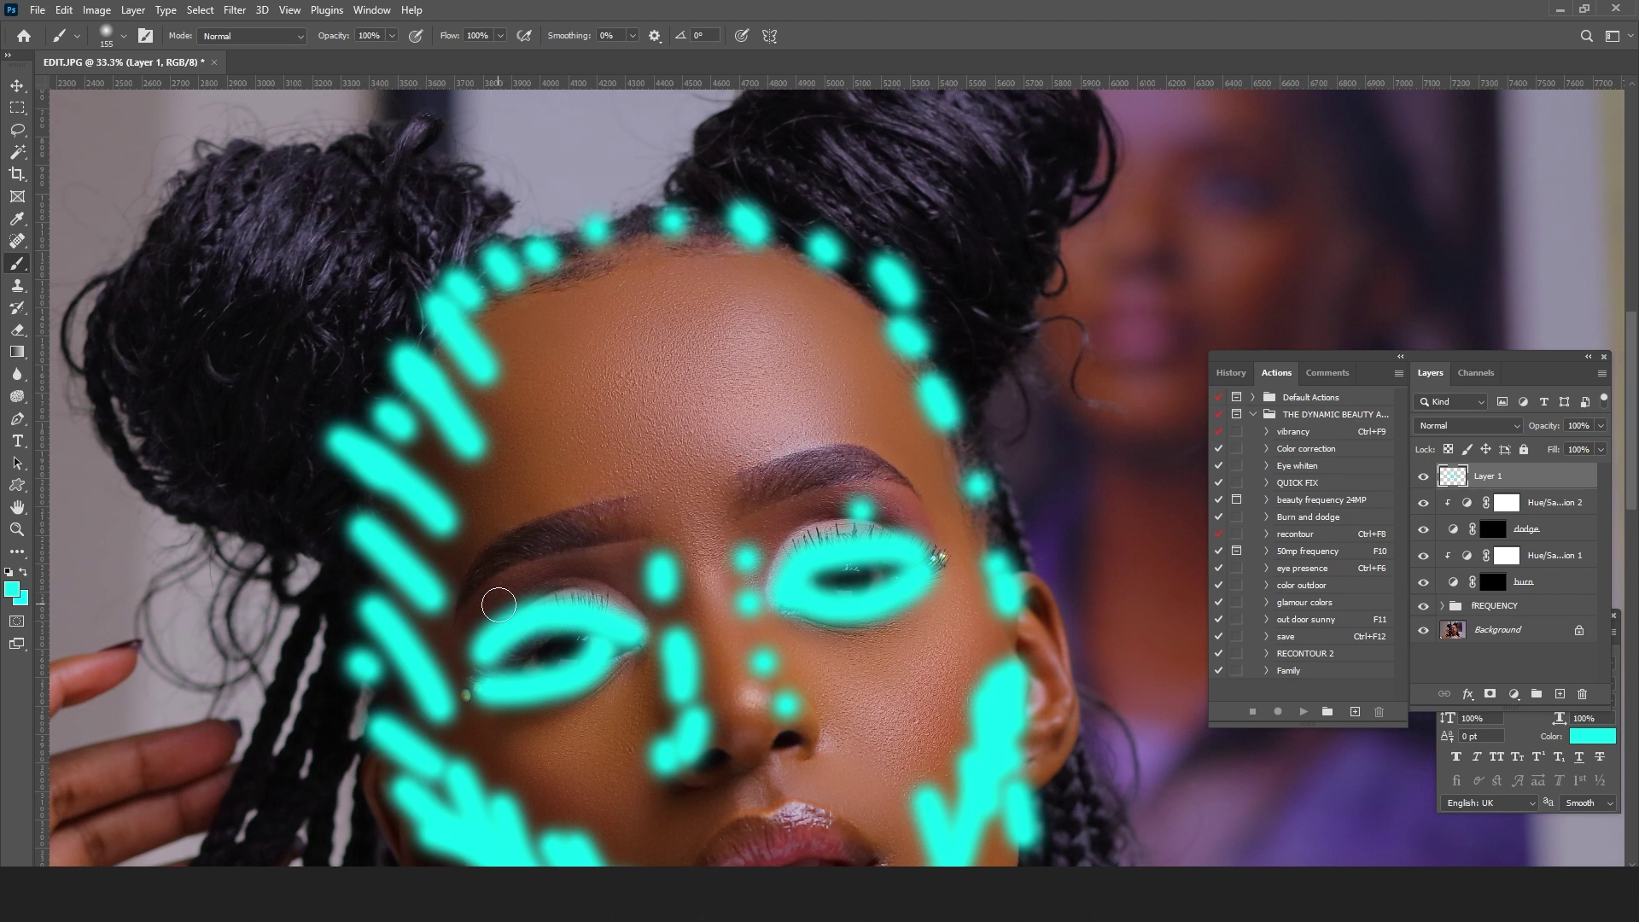
Step: Paint cyan contour strokes down the shadowed side of the neck, from the jaw to the collar
left_click(935, 346, "ctrl+alt")
left_click(935, 346, "ctrl+alt")
left_click(934, 345, "ctrl+alt")
left_click(935, 346, "ctrl+alt")
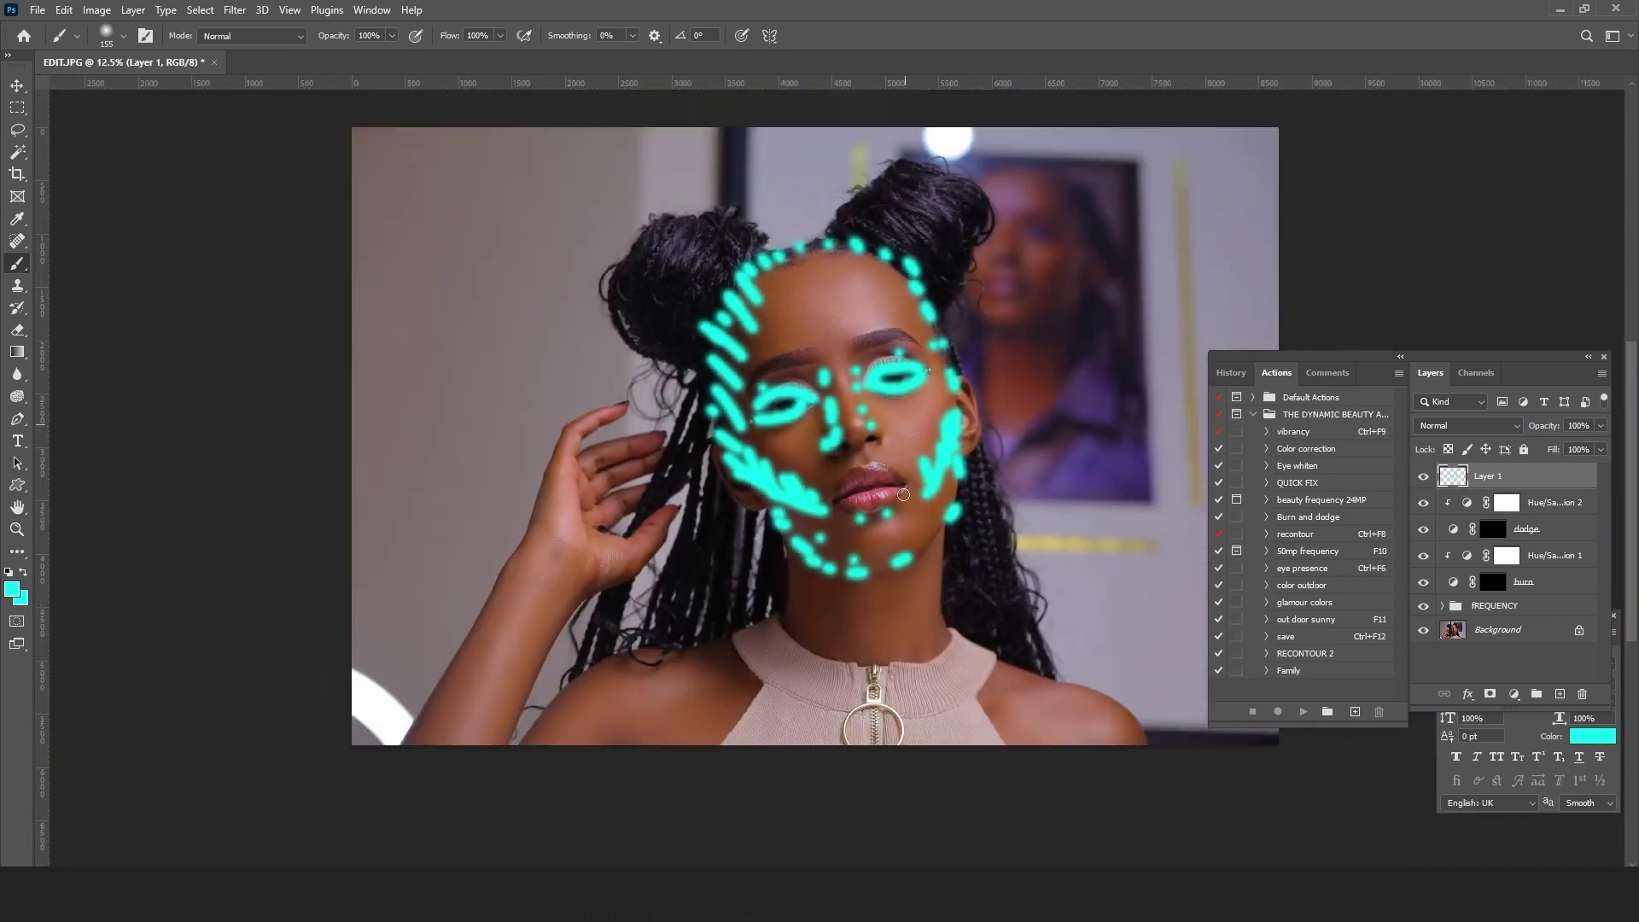
mouse_move(804, 575)
left_mouse_down()
mouse_move(869, 611)
mouse_move(831, 648)
mouse_move(809, 589)
left_mouse_up()
left_click(840, 632)
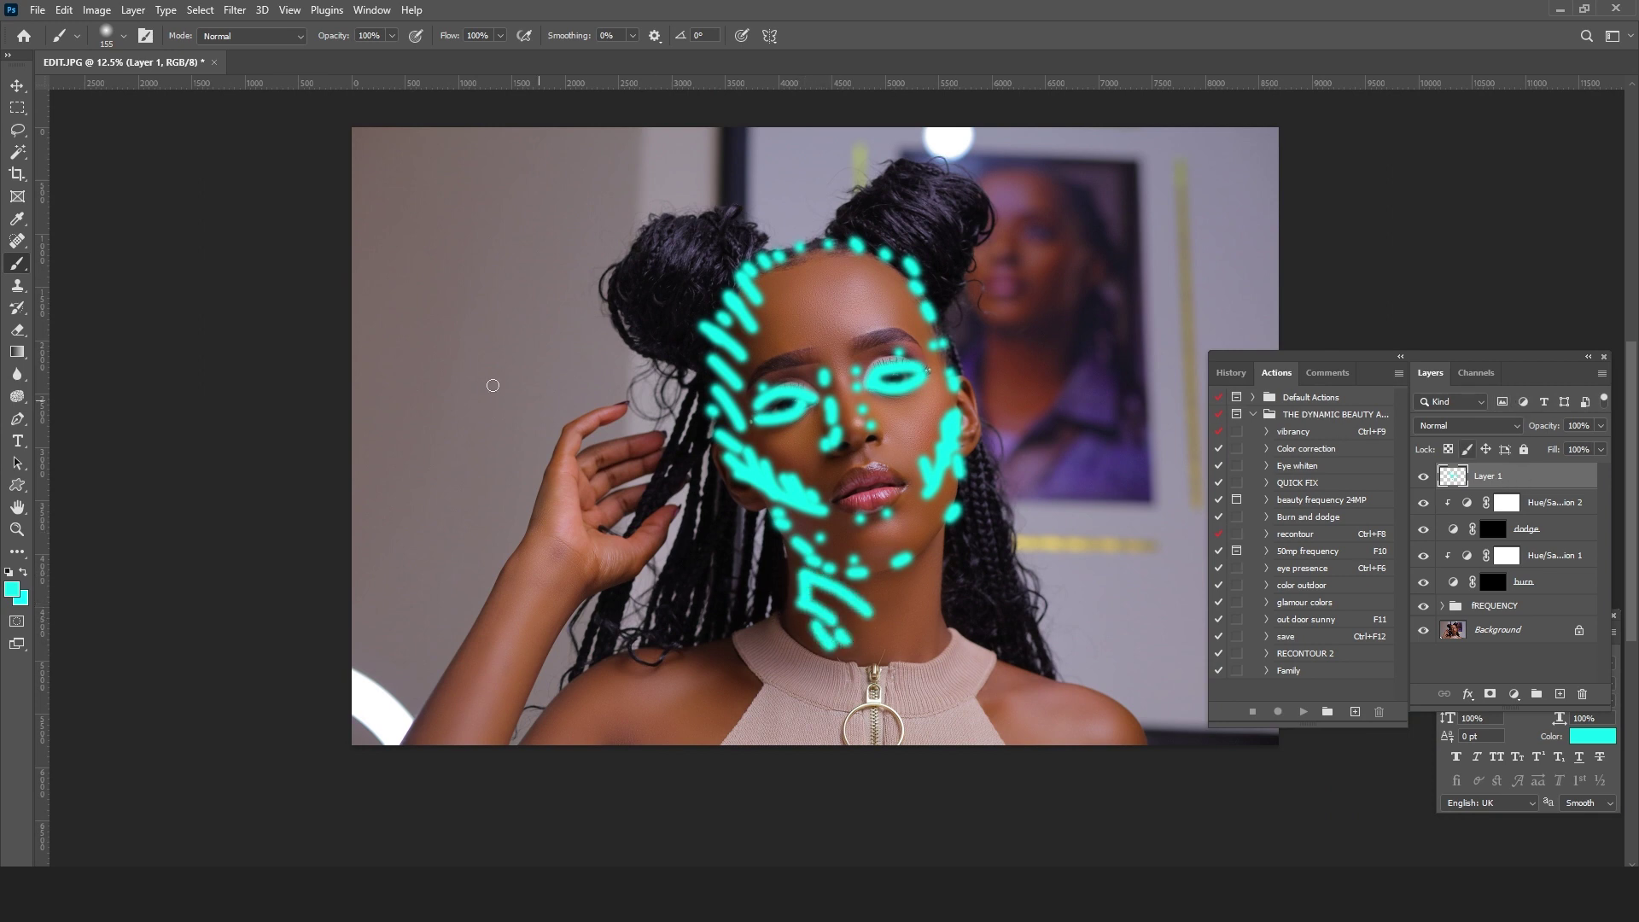
Step: Set the foreground colour to bright yellow, fcff00
left_click(11, 589)
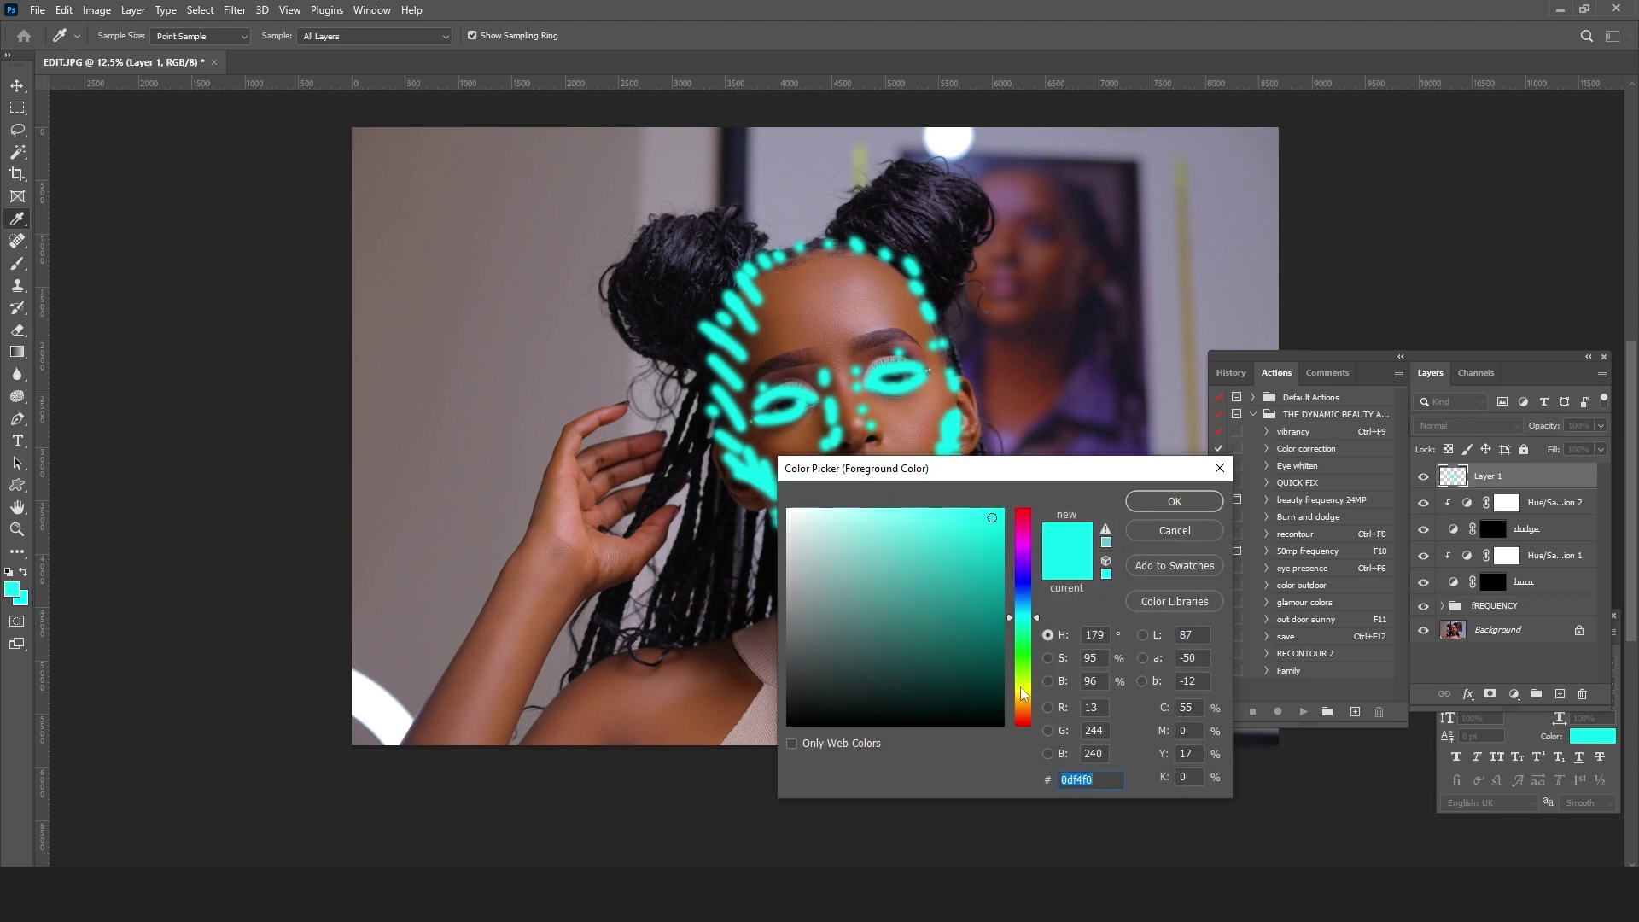
left_click(1022, 690)
left_click_drag(995, 515, 1134, 483)
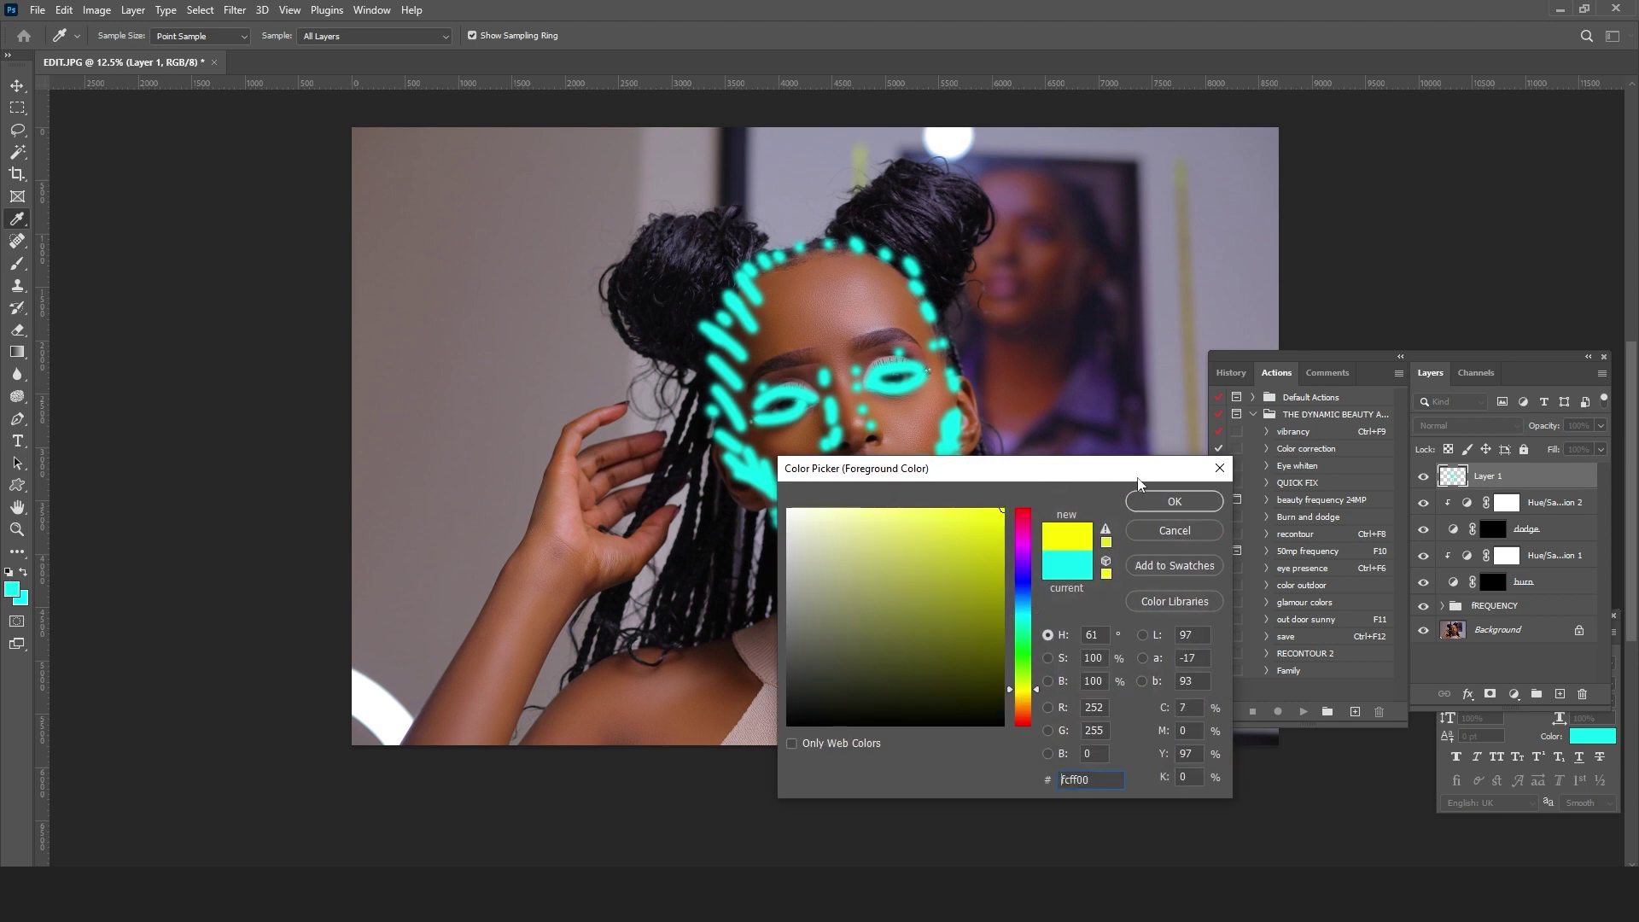
left_click(1161, 501)
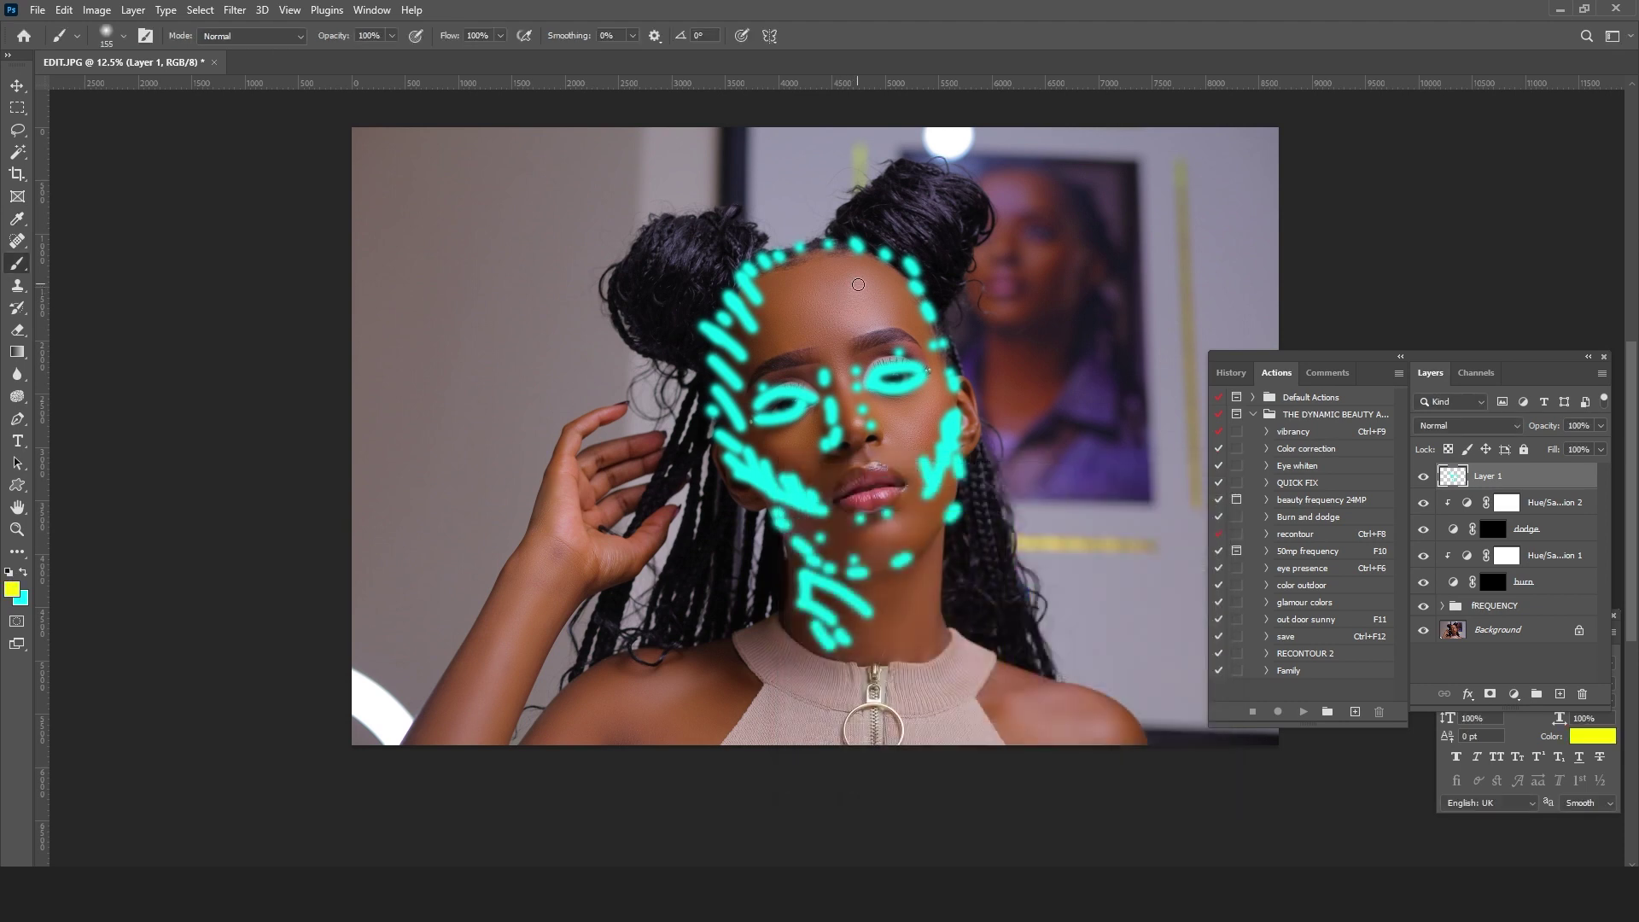
Step: Paint yellow highlight marks on the centre of the forehead, the nose bridge, the lit-side cheek and the chin
left_click_drag(837, 273, 881, 309)
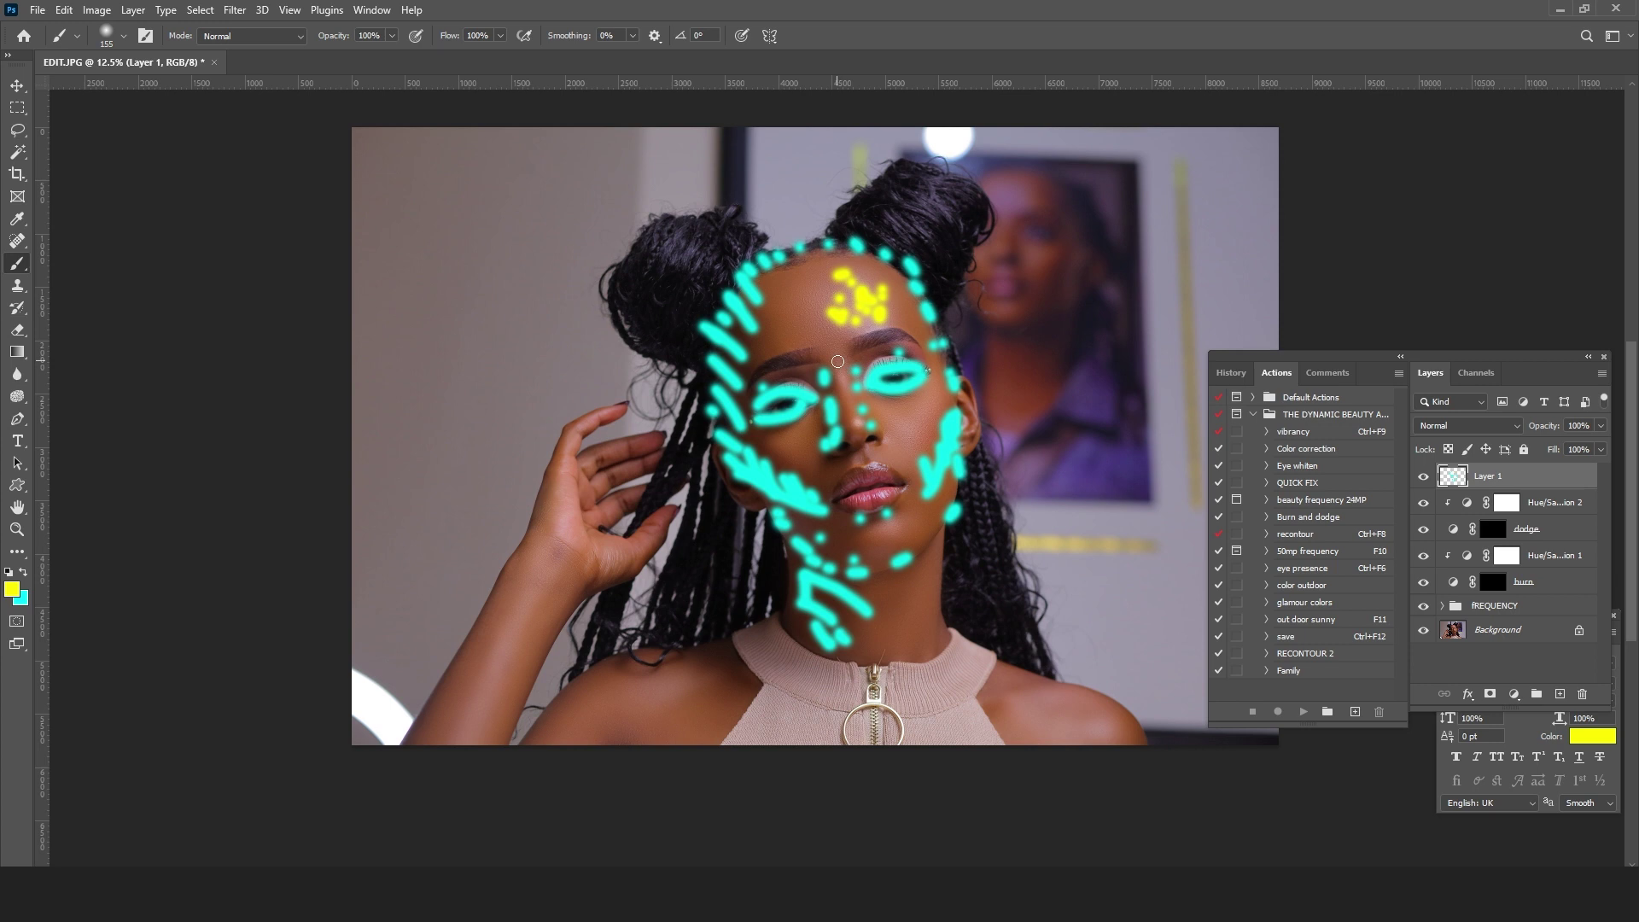
left_click_drag(840, 372, 853, 417)
left_click_drag(923, 408, 915, 451)
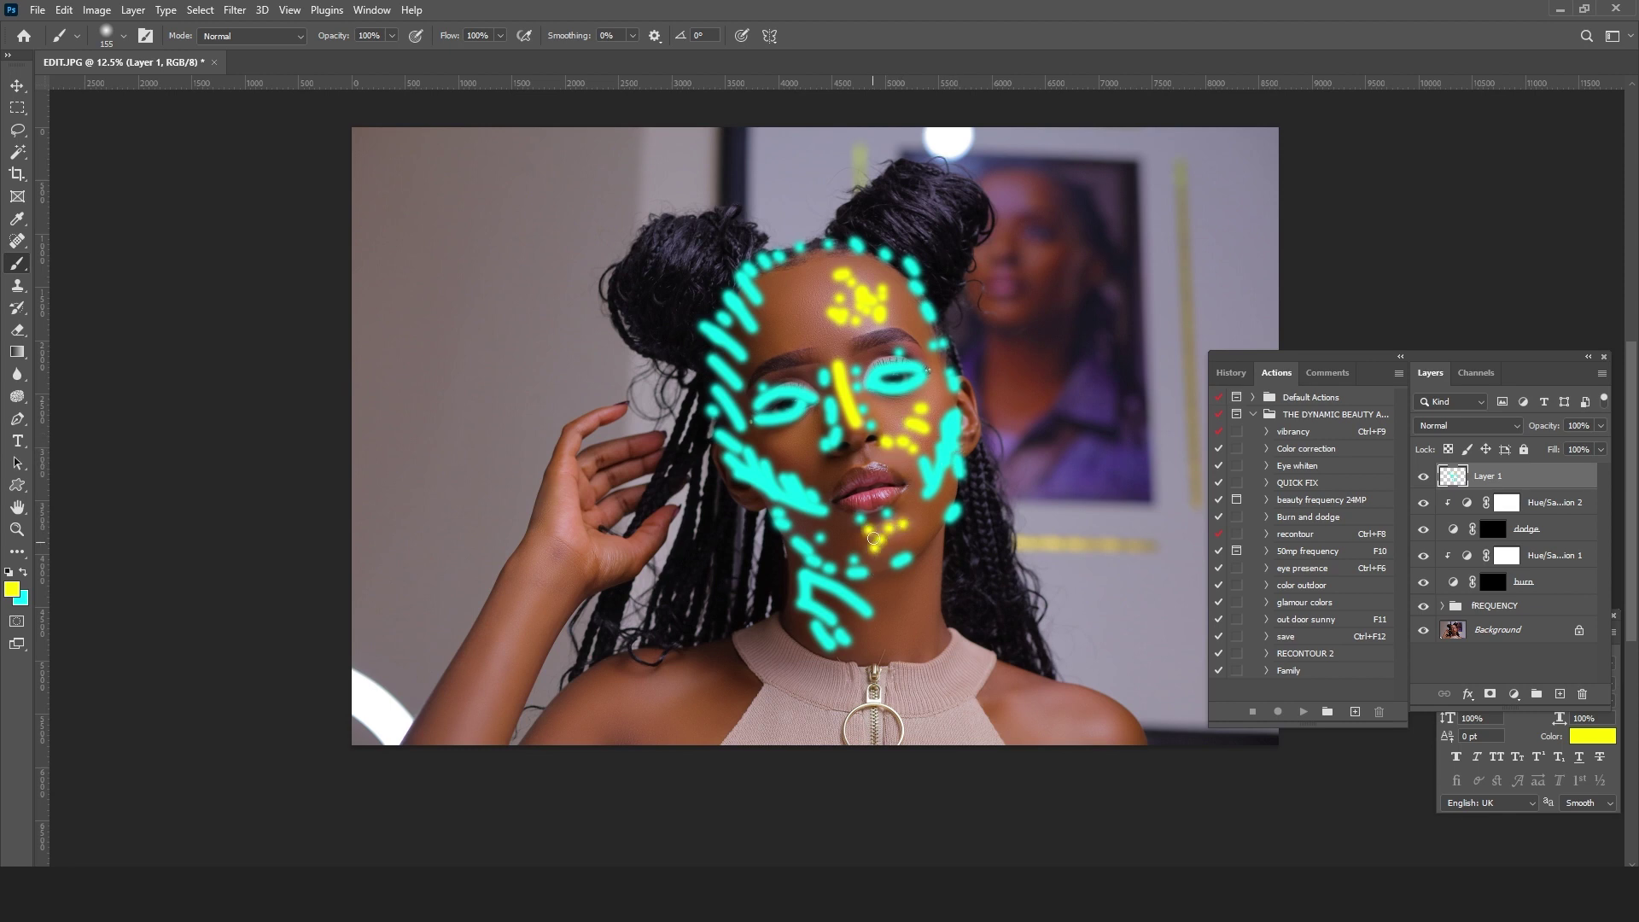
left_click_drag(894, 546, 874, 546)
Step: Dot yellow highlight marks down the lit side of the neck, from the jaw to the collar
left_click(936, 551)
left_click(929, 577)
left_click(931, 595)
left_click(931, 626)
left_click(932, 545)
left_click(922, 574)
left_click(892, 593)
Step: Add yellow highlight marks across the tops of both bare shoulders
left_click(1042, 714)
left_click(1081, 715)
left_click(1091, 718)
left_click(1046, 738)
left_click(1023, 722)
left_click(1030, 738)
left_click(1101, 741)
left_click_drag(655, 665, 648, 683)
left_click(614, 697)
left_click(667, 713)
left_click(626, 732)
Step: Place yellow highlight marks along the raised forearm, from the elbow end up to the wrist
left_click(531, 585)
left_click(518, 617)
left_click(481, 694)
left_click(471, 713)
left_click(522, 602)
left_click(483, 646)
left_click(482, 667)
left_click(453, 709)
left_click(482, 674)
left_click(523, 615)
left_click(552, 544)
left_click(577, 511)
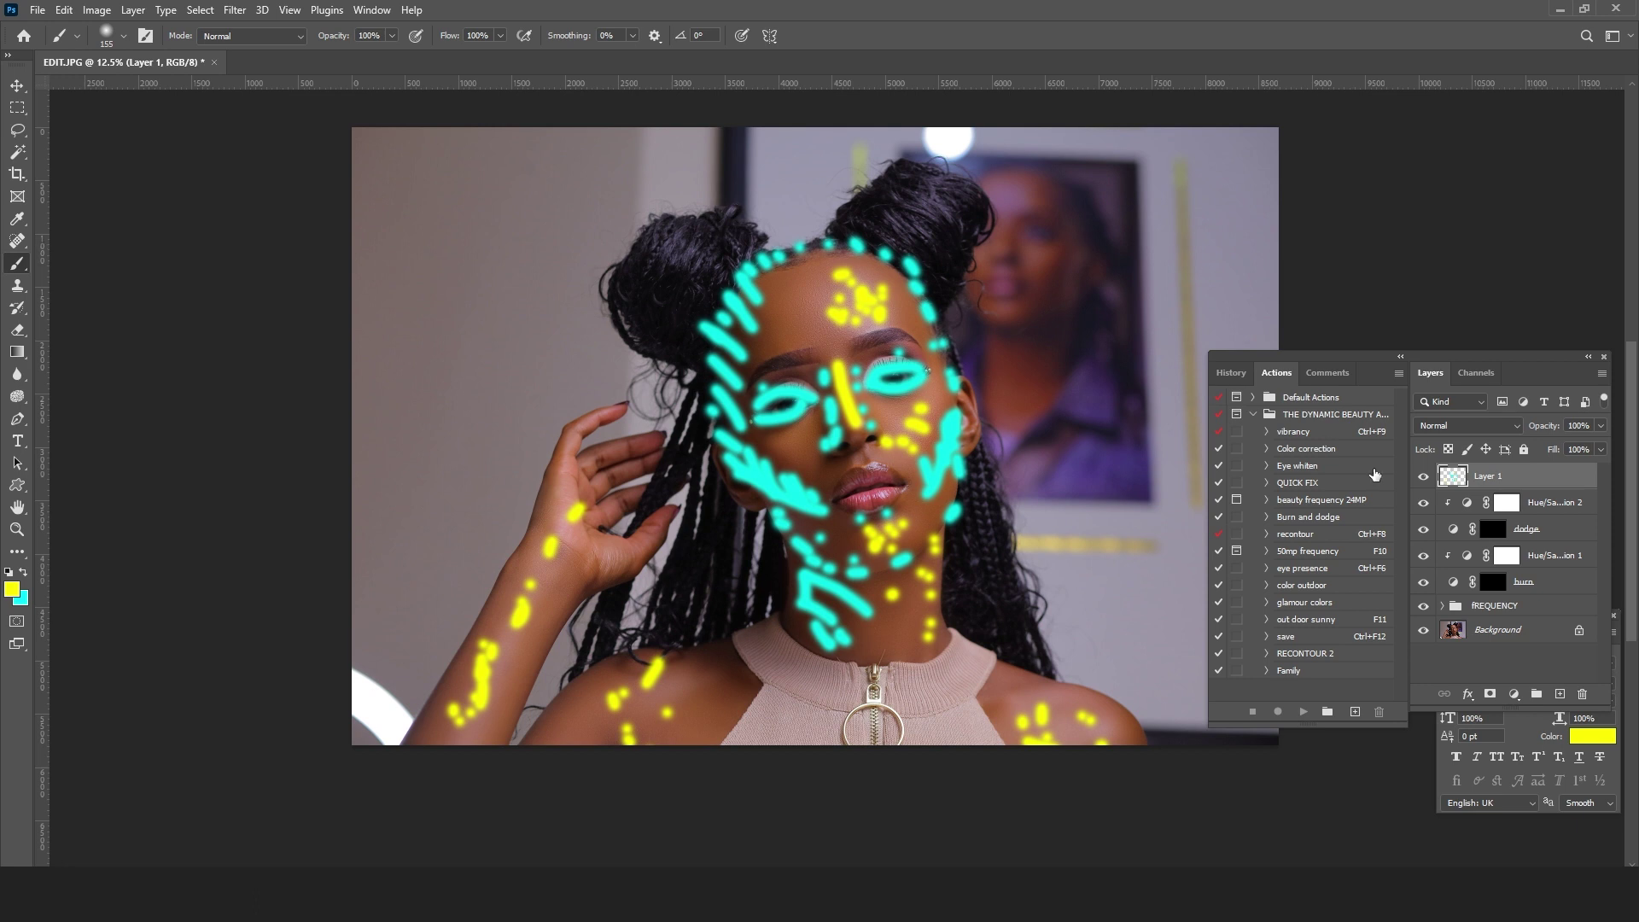
Step: Hide and delete the colour-map layer, Layer 1, and make the burn layer's mask active
left_click(1423, 477)
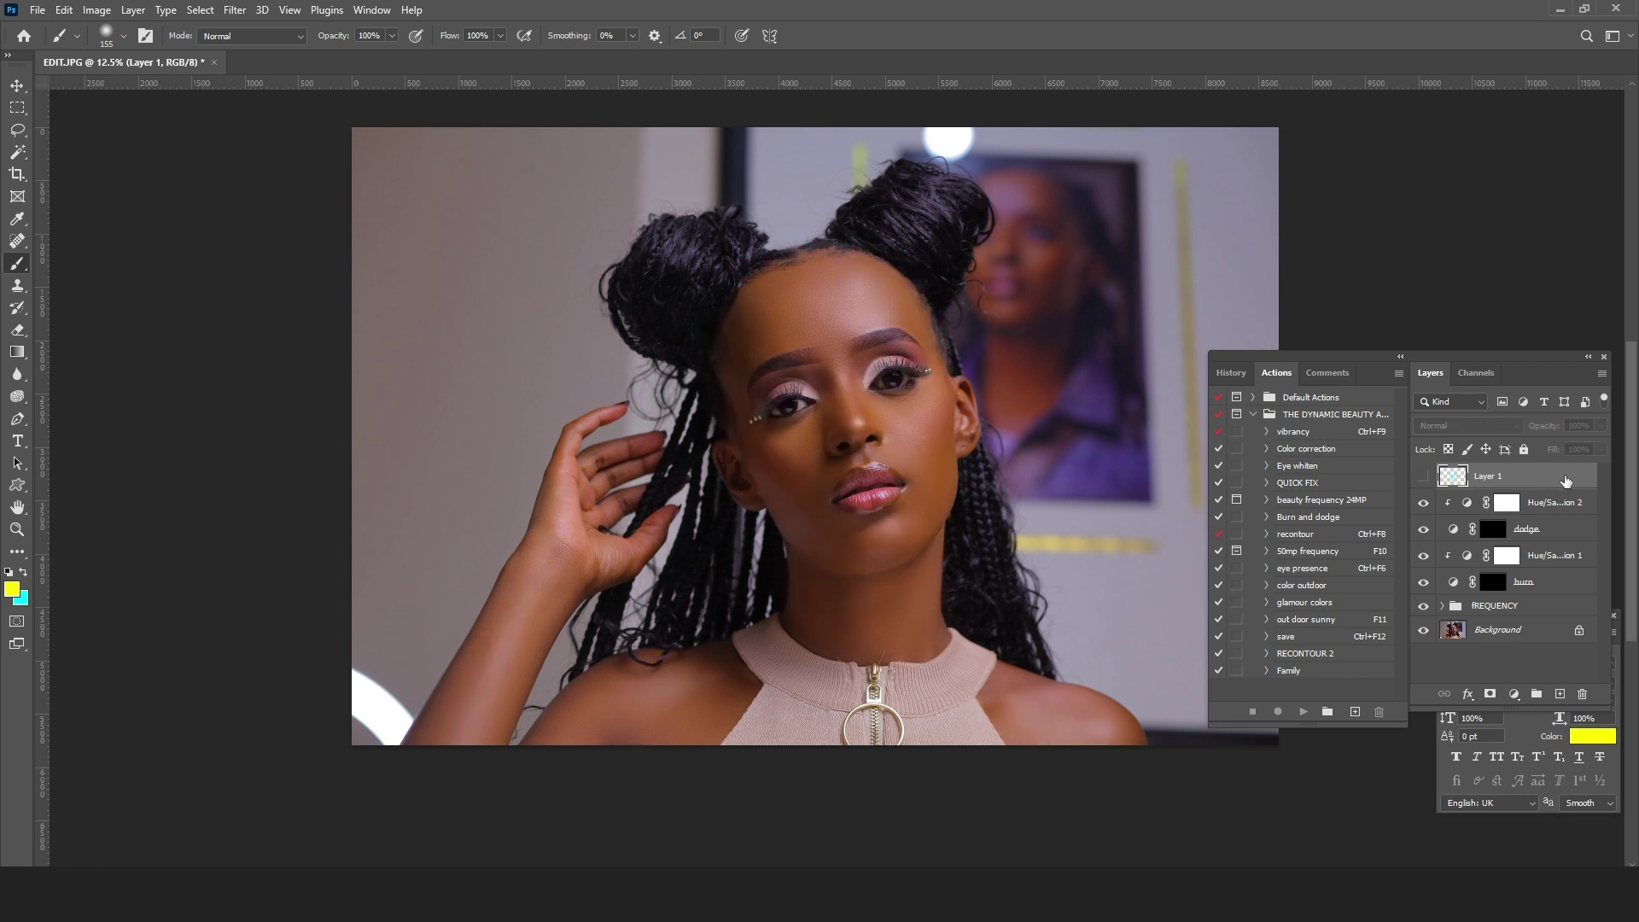
left_click_drag(1571, 476, 1582, 694)
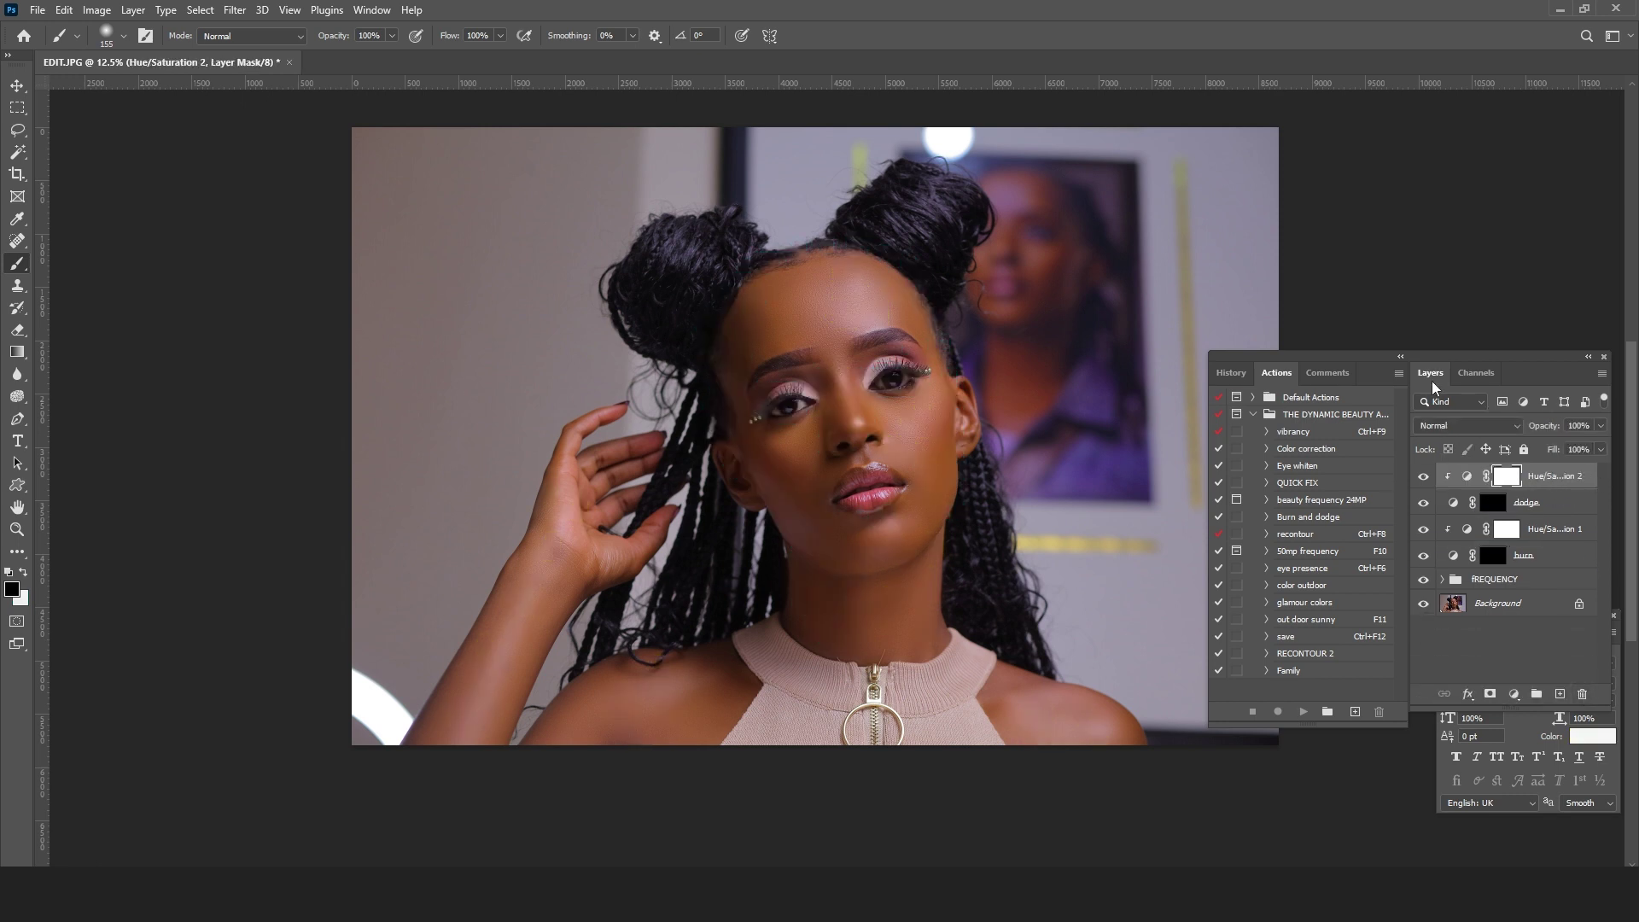
left_click(1492, 557)
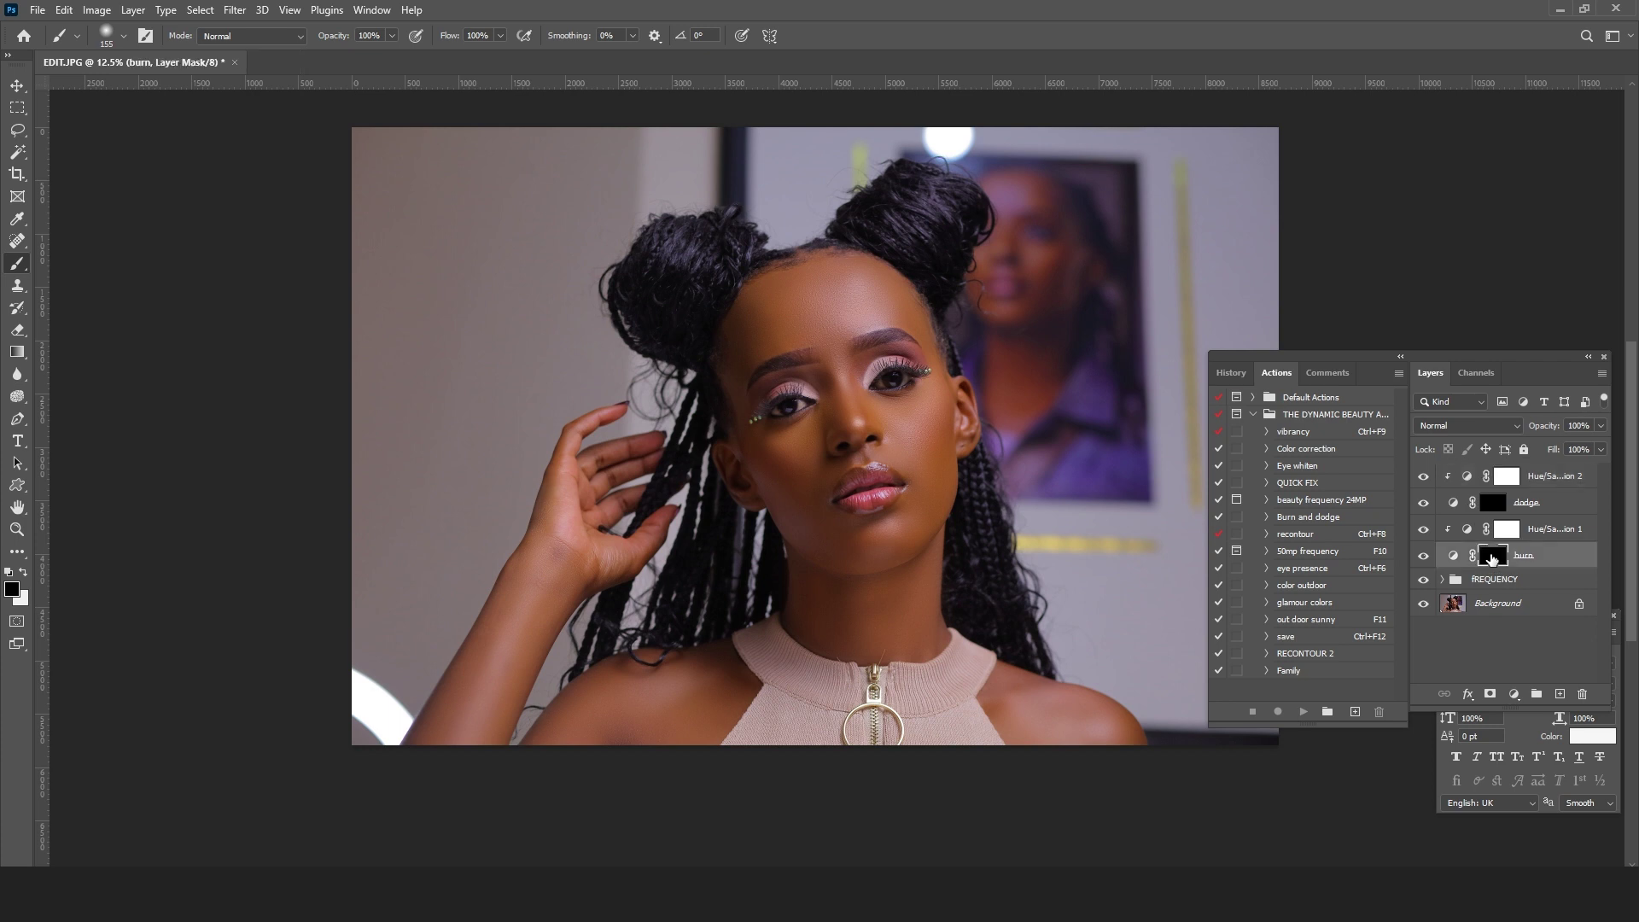
Step: Set up a soft round brush with 3% flow and a 401 px size for close-up work on the face
key("z")
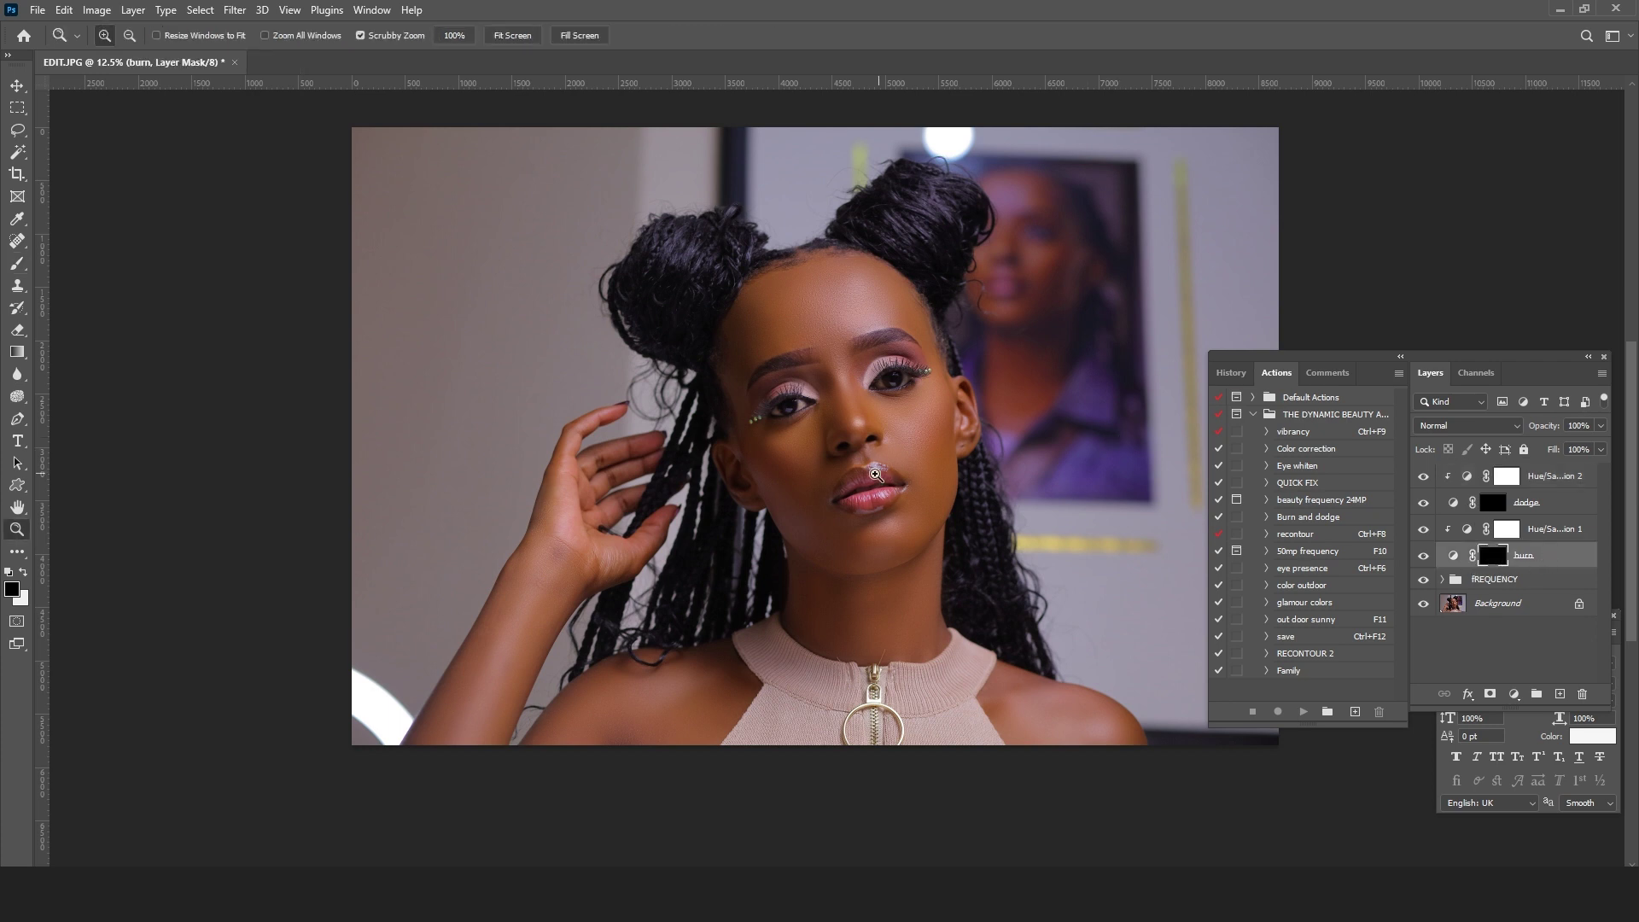
left_click(900, 429)
left_click(899, 428)
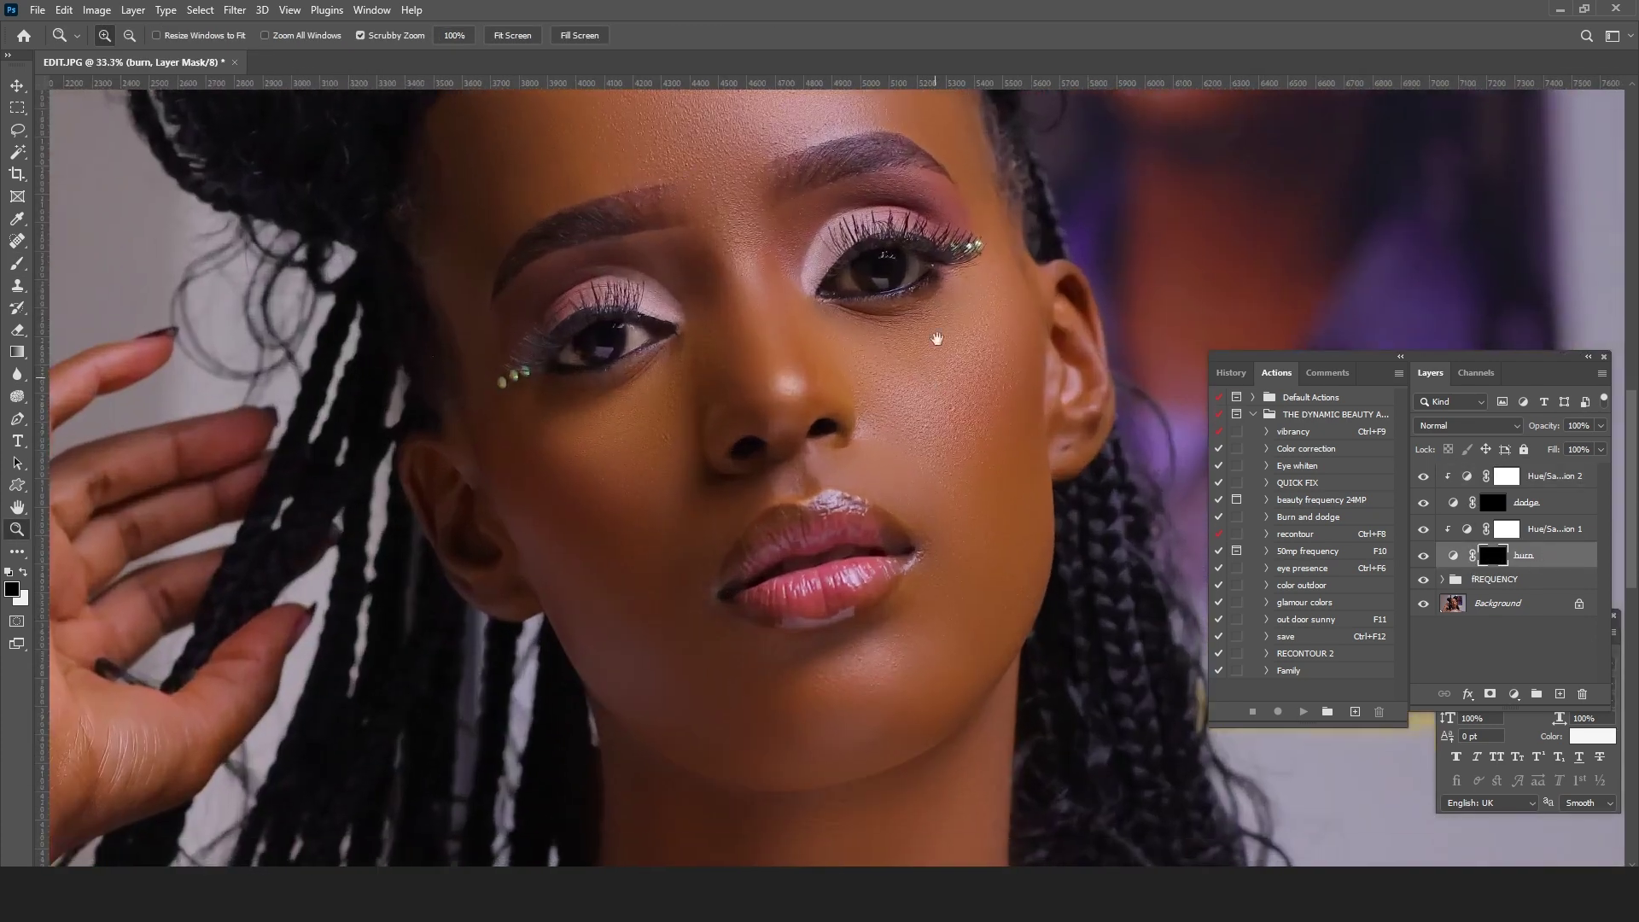
left_click(18, 266)
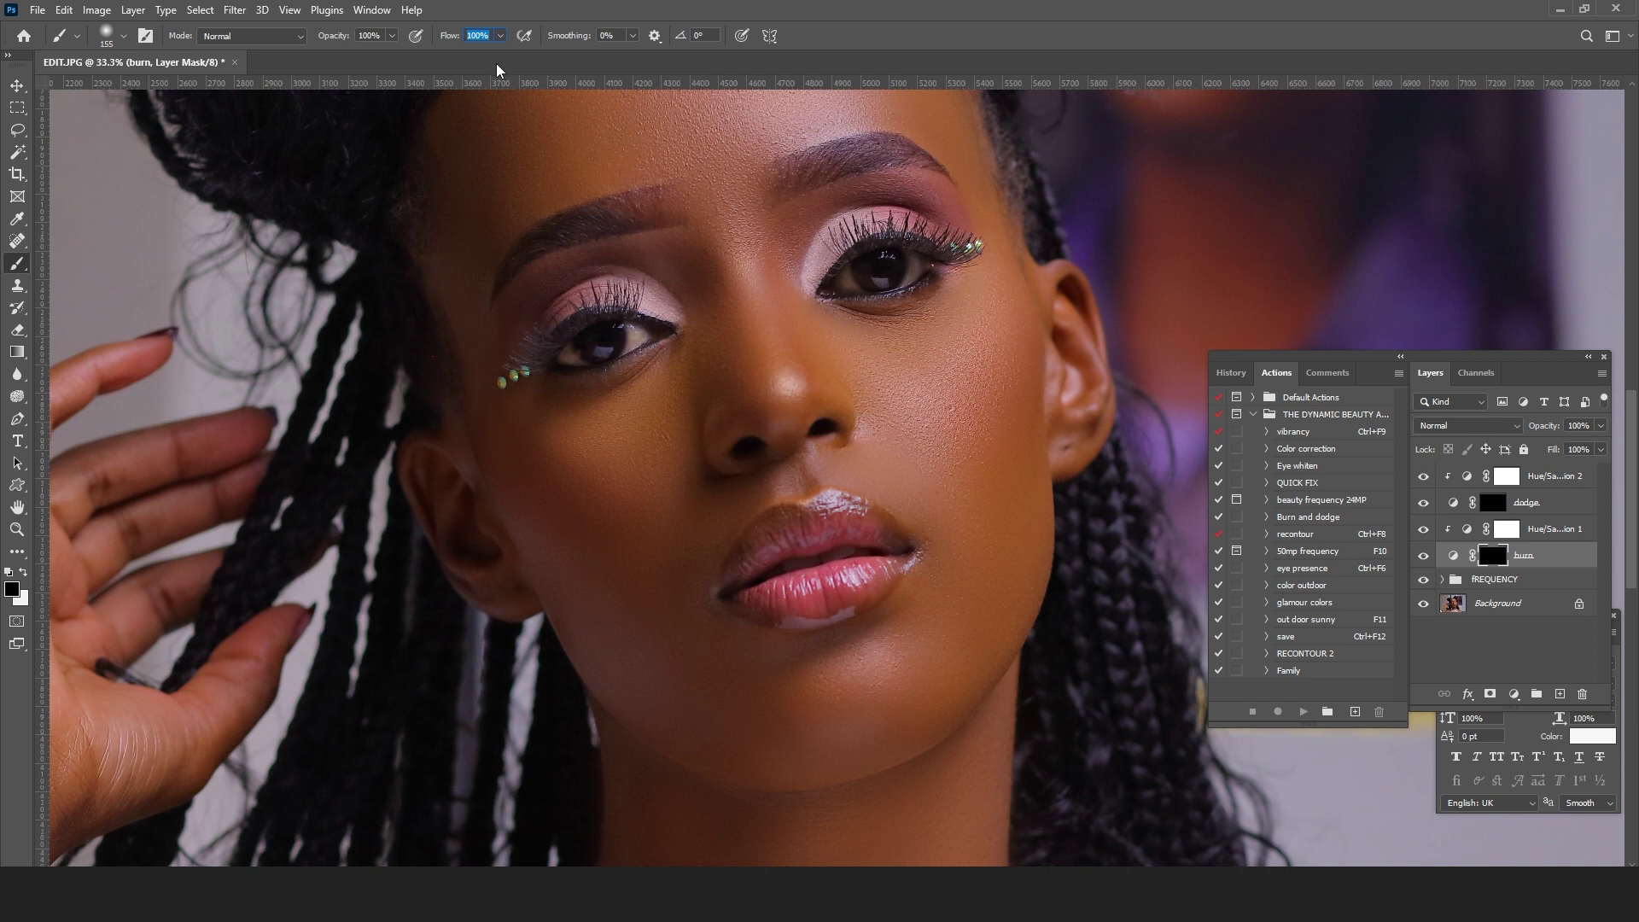
type("3")
right_click(969, 394)
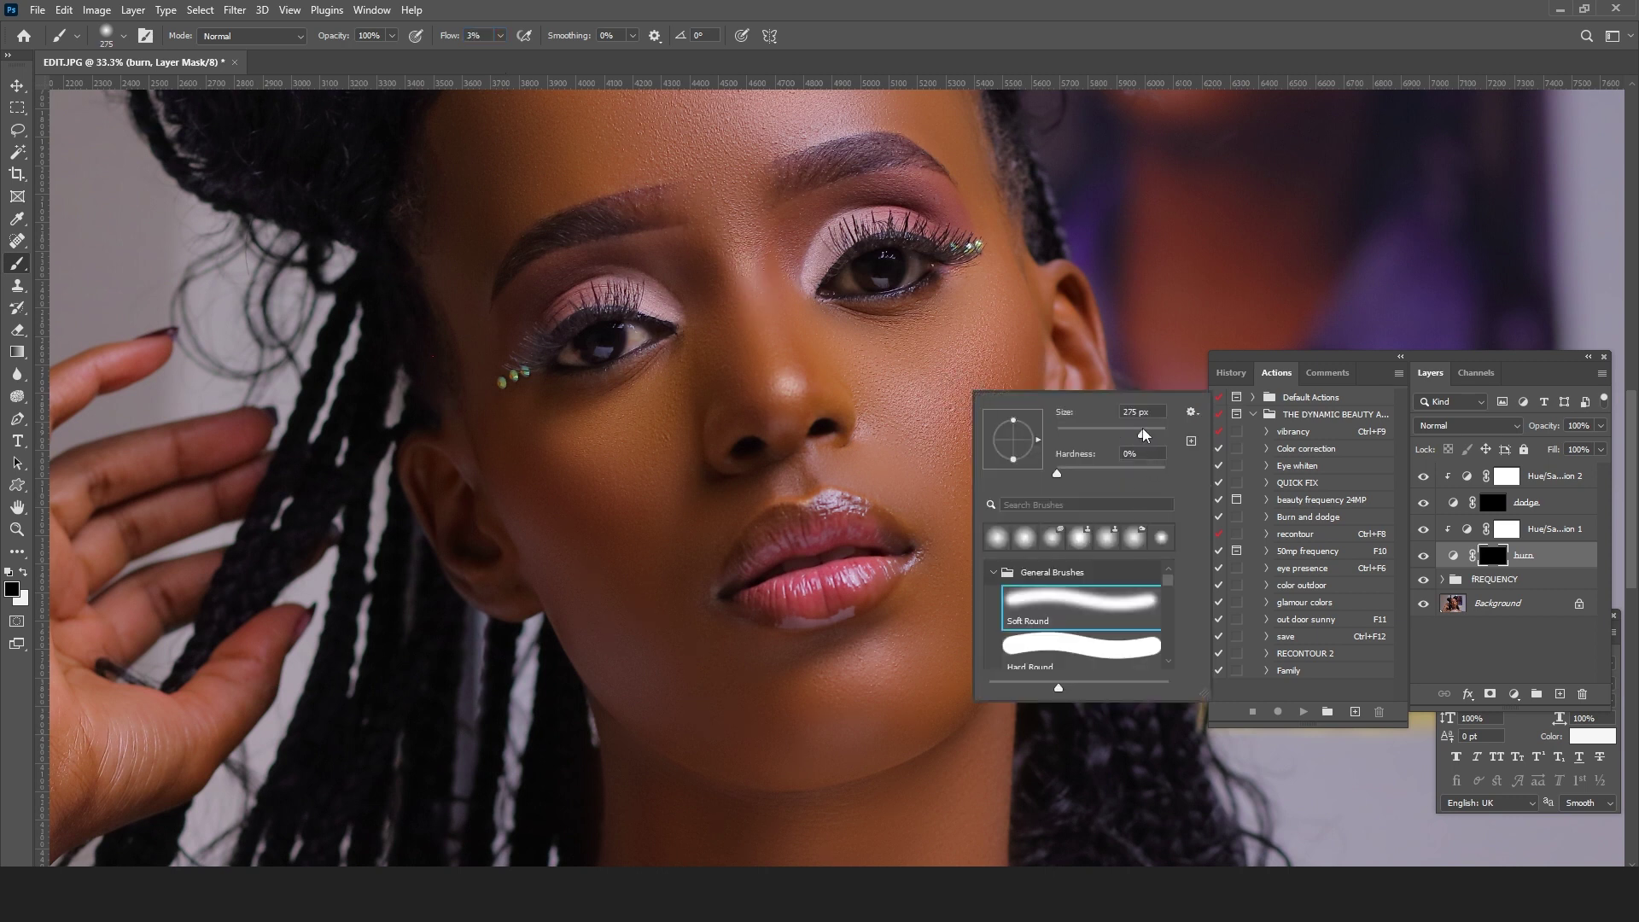
left_click_drag(1149, 427, 1163, 426)
key("Return")
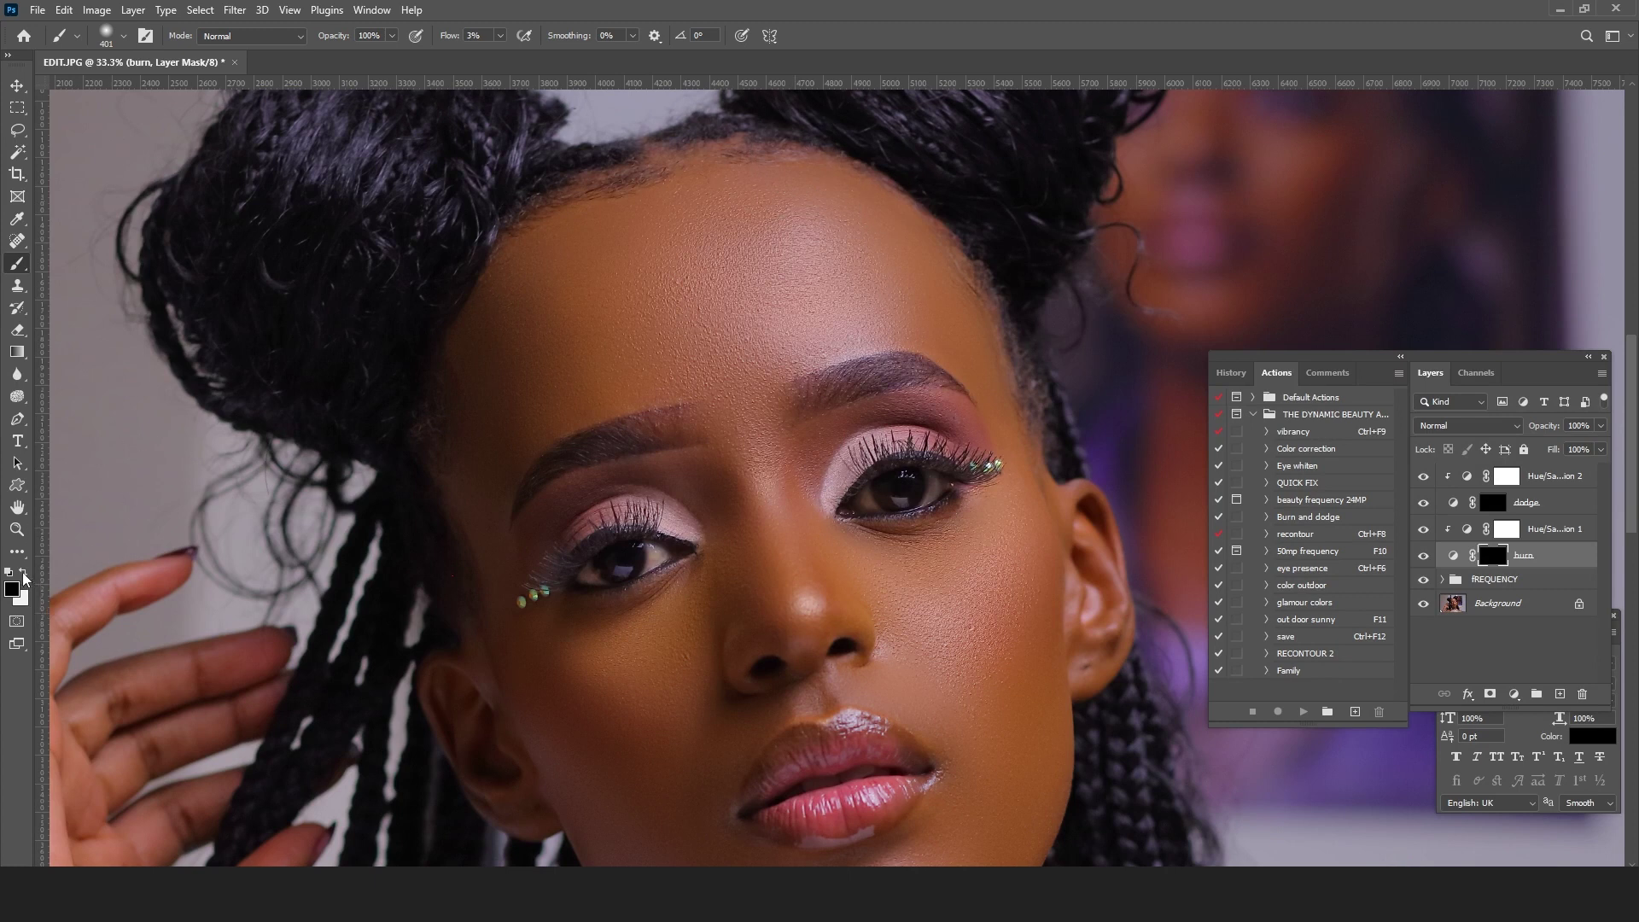
Step: Burn the temples, jawline and hairline by painting white on the burn layer's mask
left_click(24, 574)
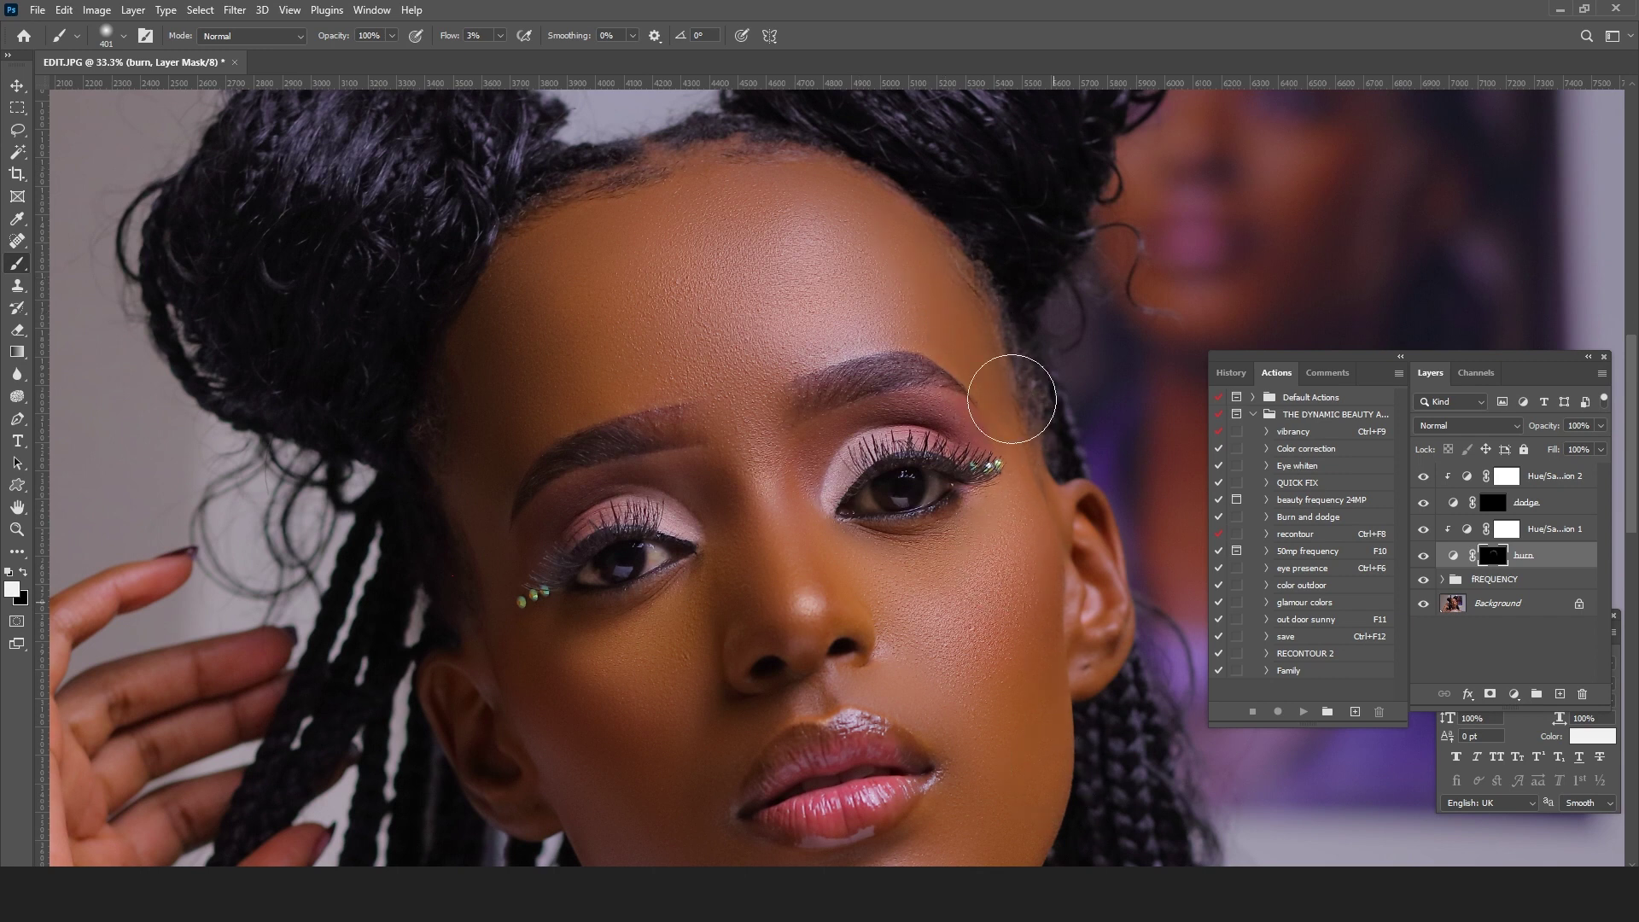
left_click_drag(1047, 789, 1049, 533)
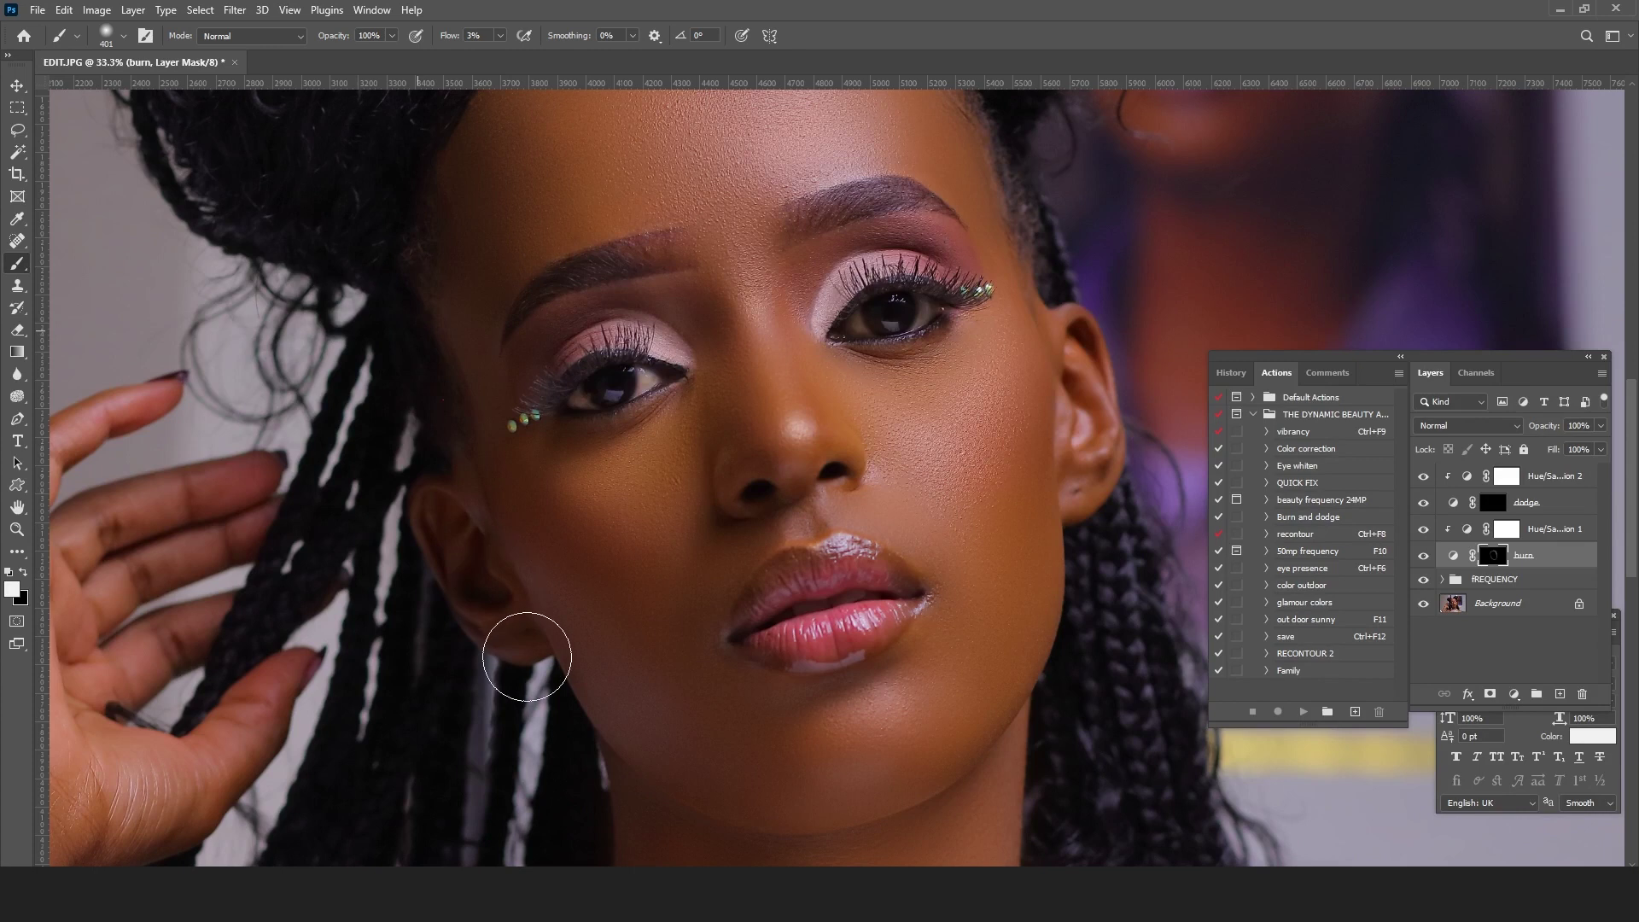
mouse_move(1047, 517)
left_mouse_down()
mouse_move(998, 751)
mouse_move(992, 692)
left_mouse_up()
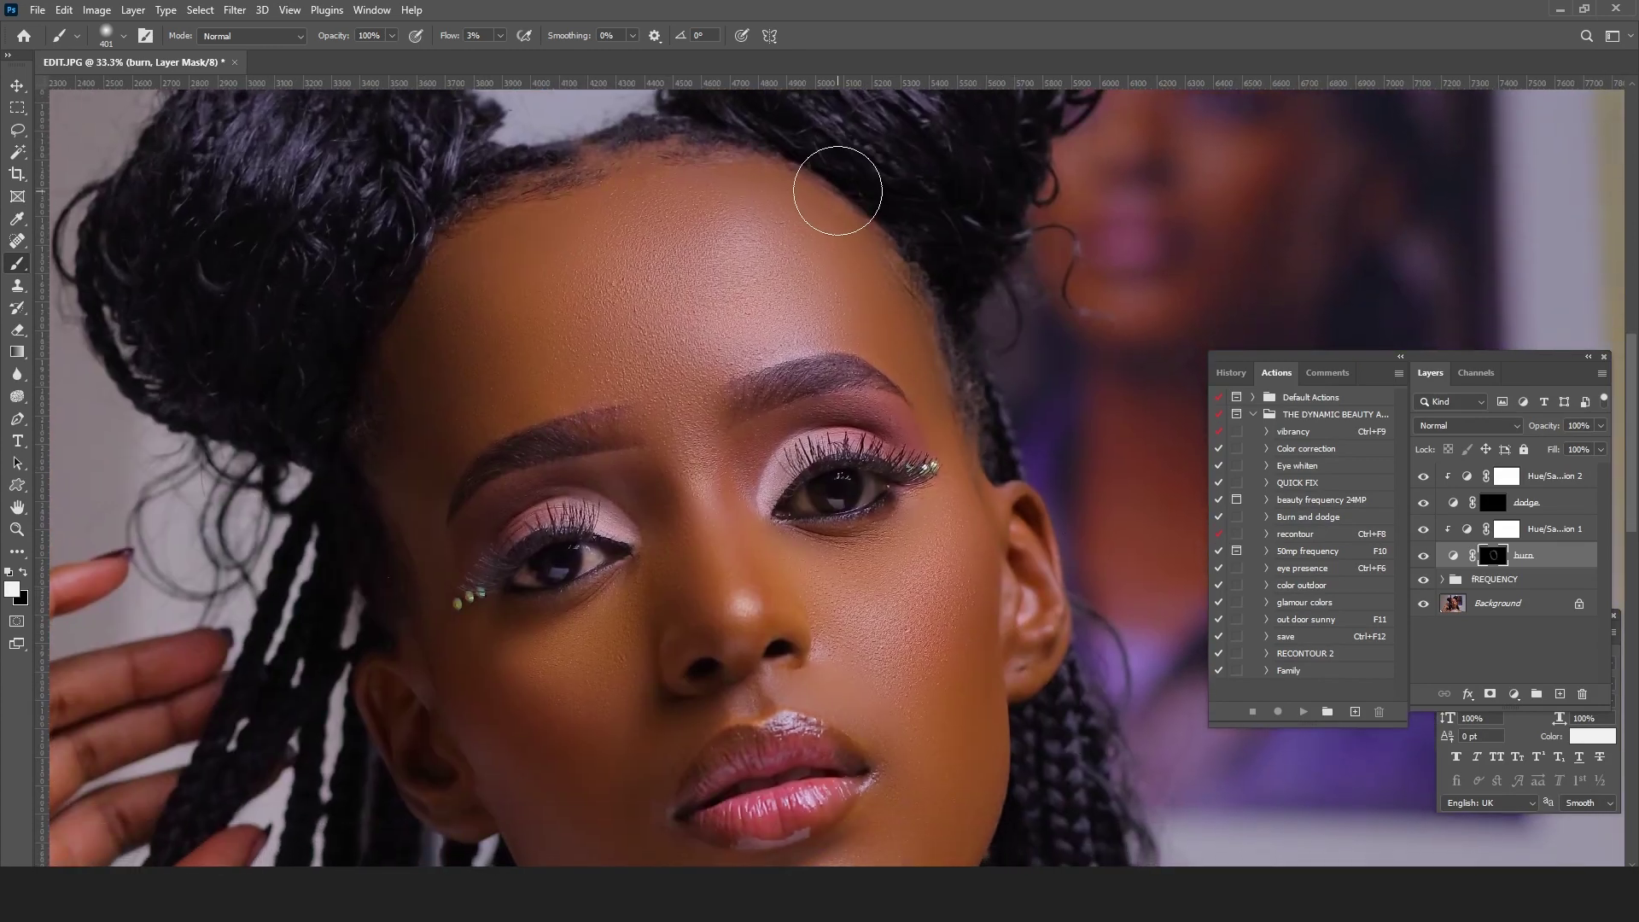
left_click_drag(837, 190, 960, 474)
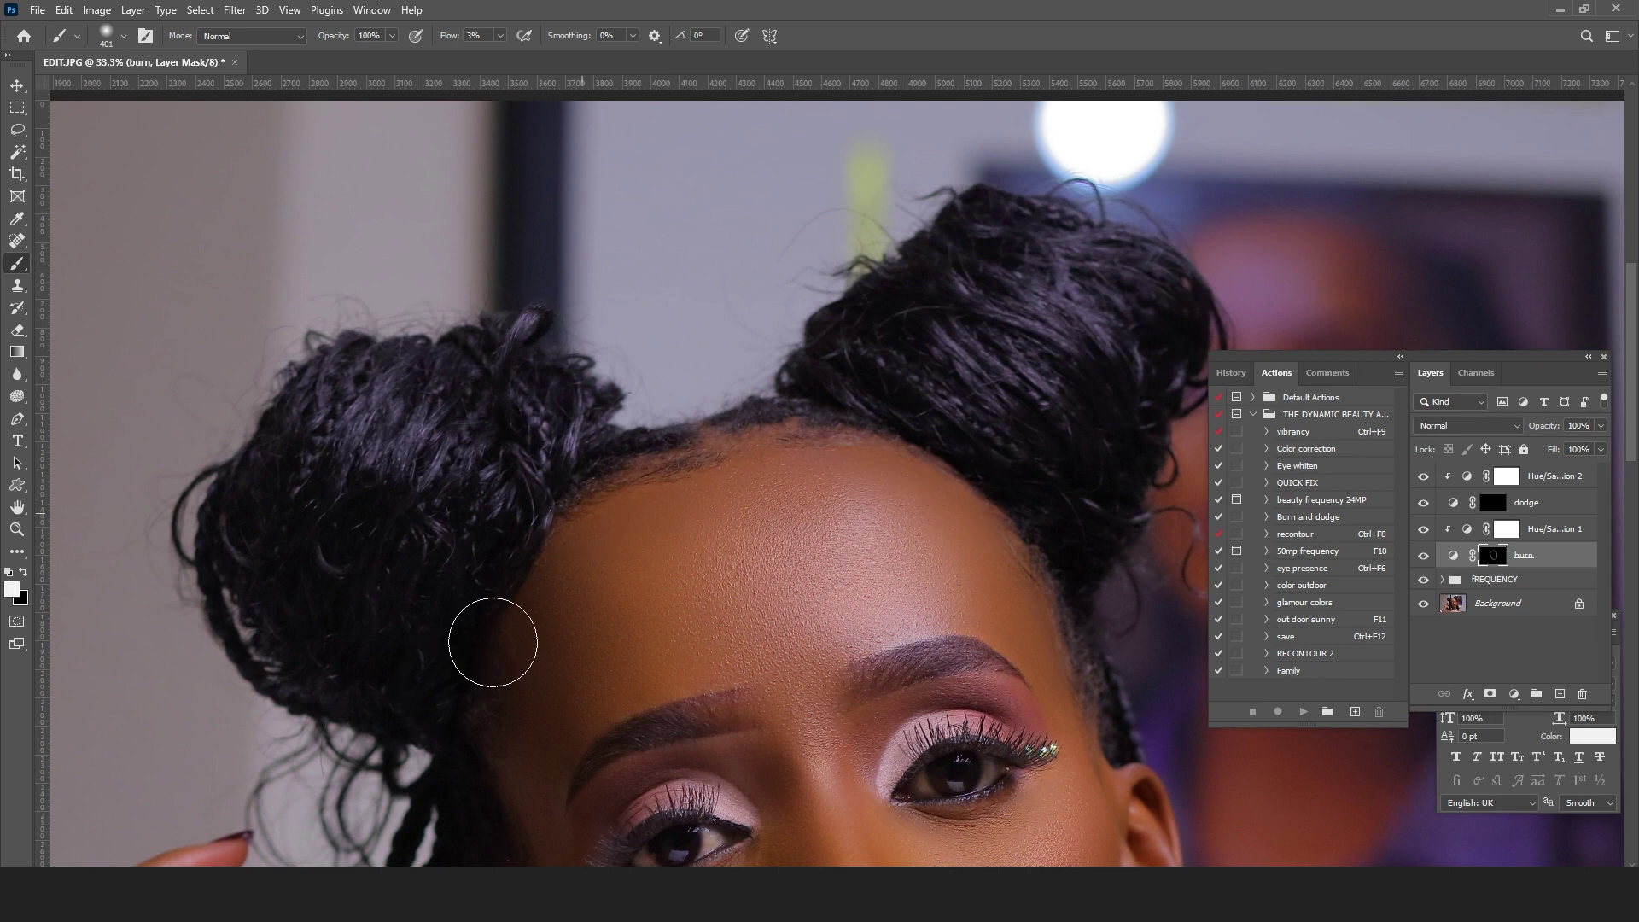
left_click_drag(573, 567, 517, 171)
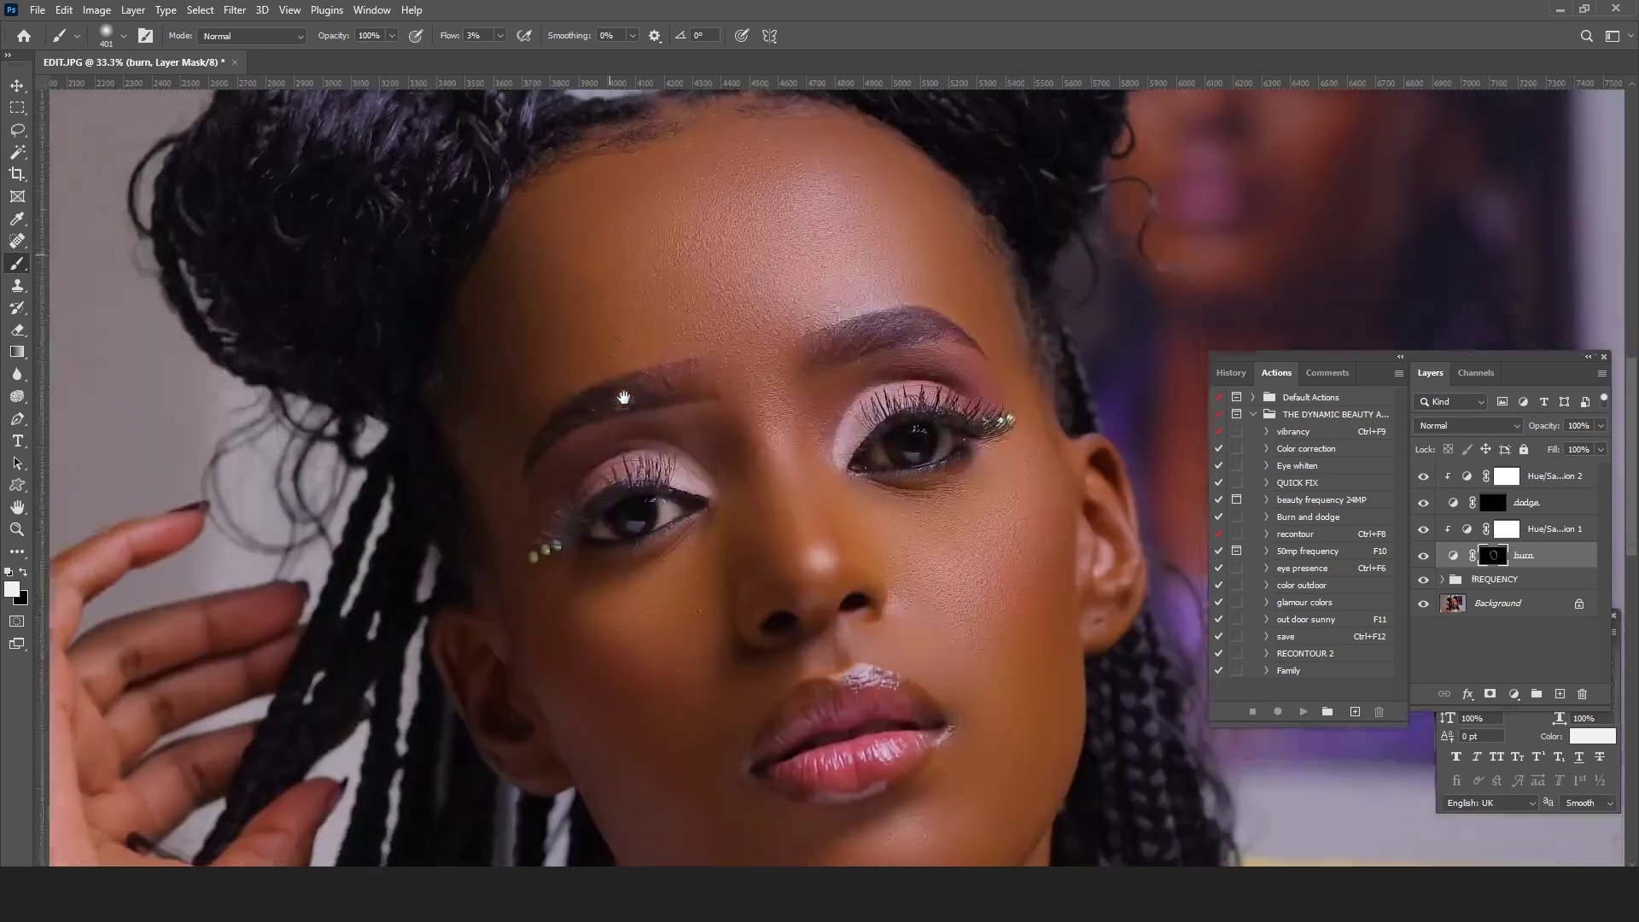
Step: Reduce the brush to 275 px and burn the cheek contours on the burn mask
right_click(658, 565)
left_click(811, 603)
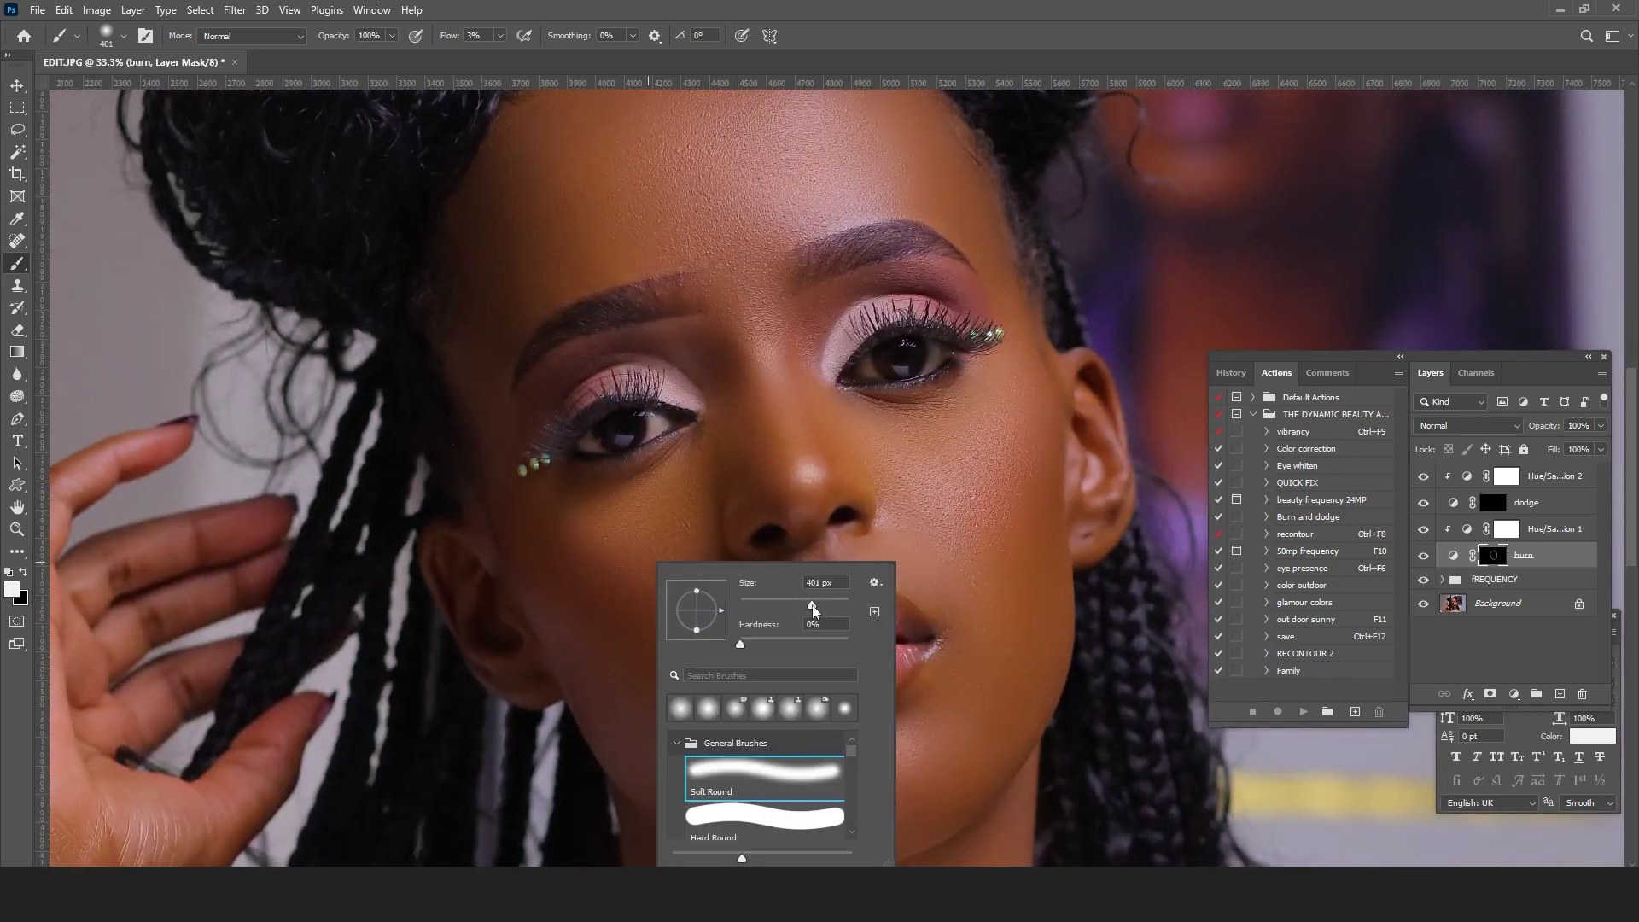
right_click(1089, 475)
left_click(1256, 514)
left_click(1088, 388)
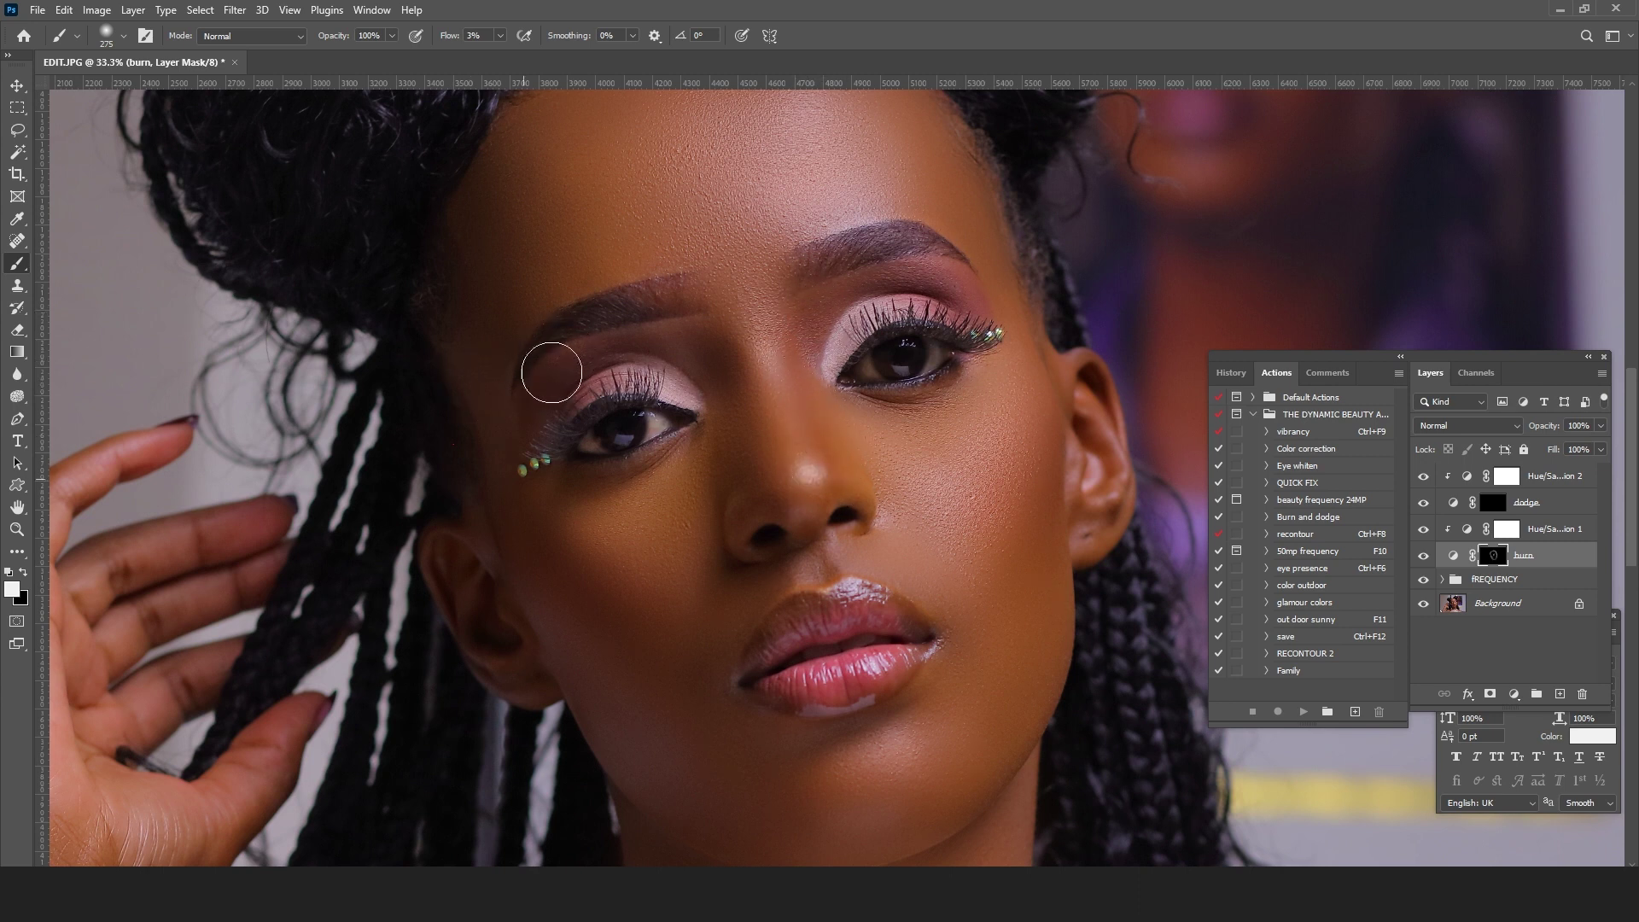
Step: Enlarge the brush to 448 px and deepen the burn along the temples and outer edges of the forehead and face
scroll(493, 307, "up", 3)
right_click(492, 363)
left_click_drag(673, 417, 680, 417)
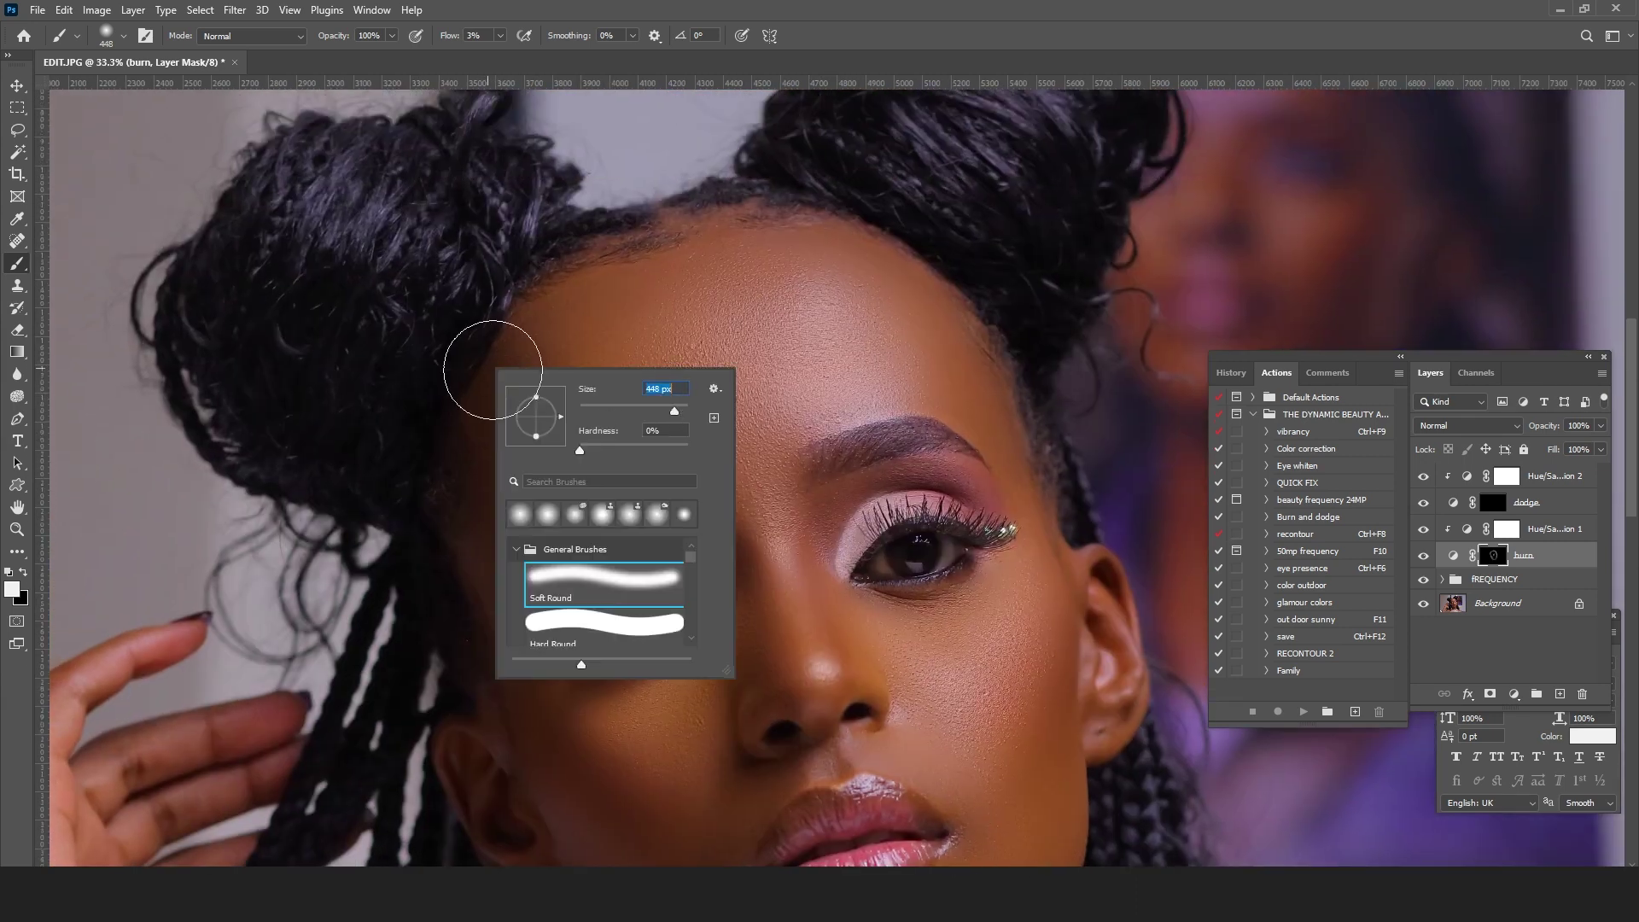
key("Return")
left_click_drag(712, 674, 695, 297)
left_click_drag(835, 690, 831, 646)
left_click_drag(902, 399, 839, 751)
left_click_drag(879, 444, 916, 624)
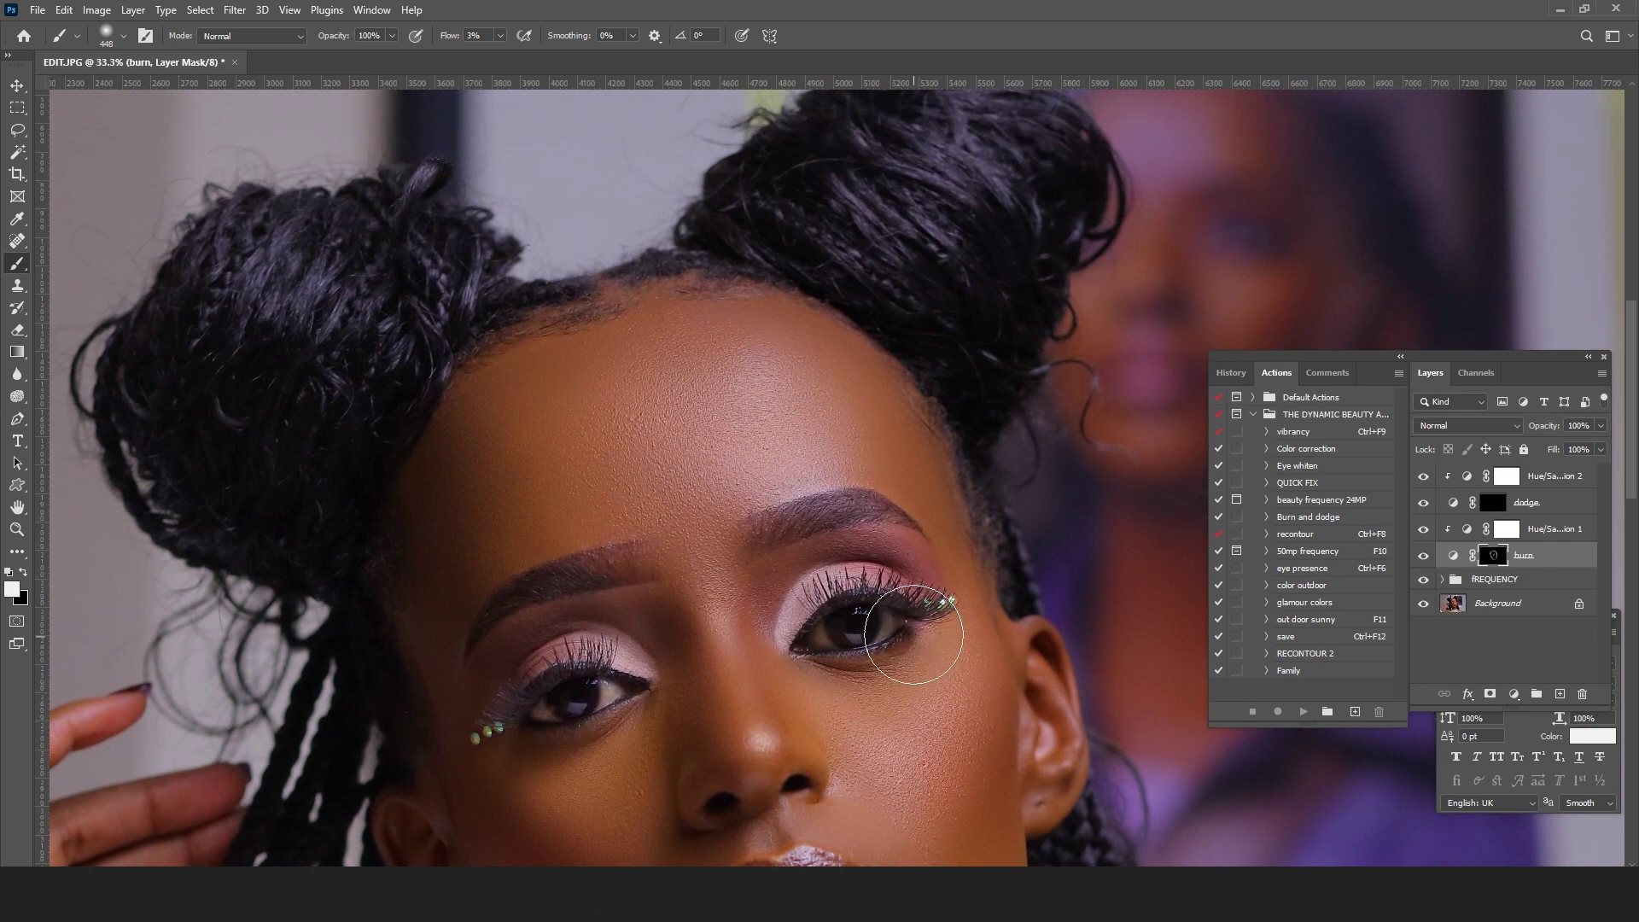
Step: Set the brush size to 66 px and burn along the eyelids and lash lines of both eyes
right_click(912, 634)
left_click(1040, 618)
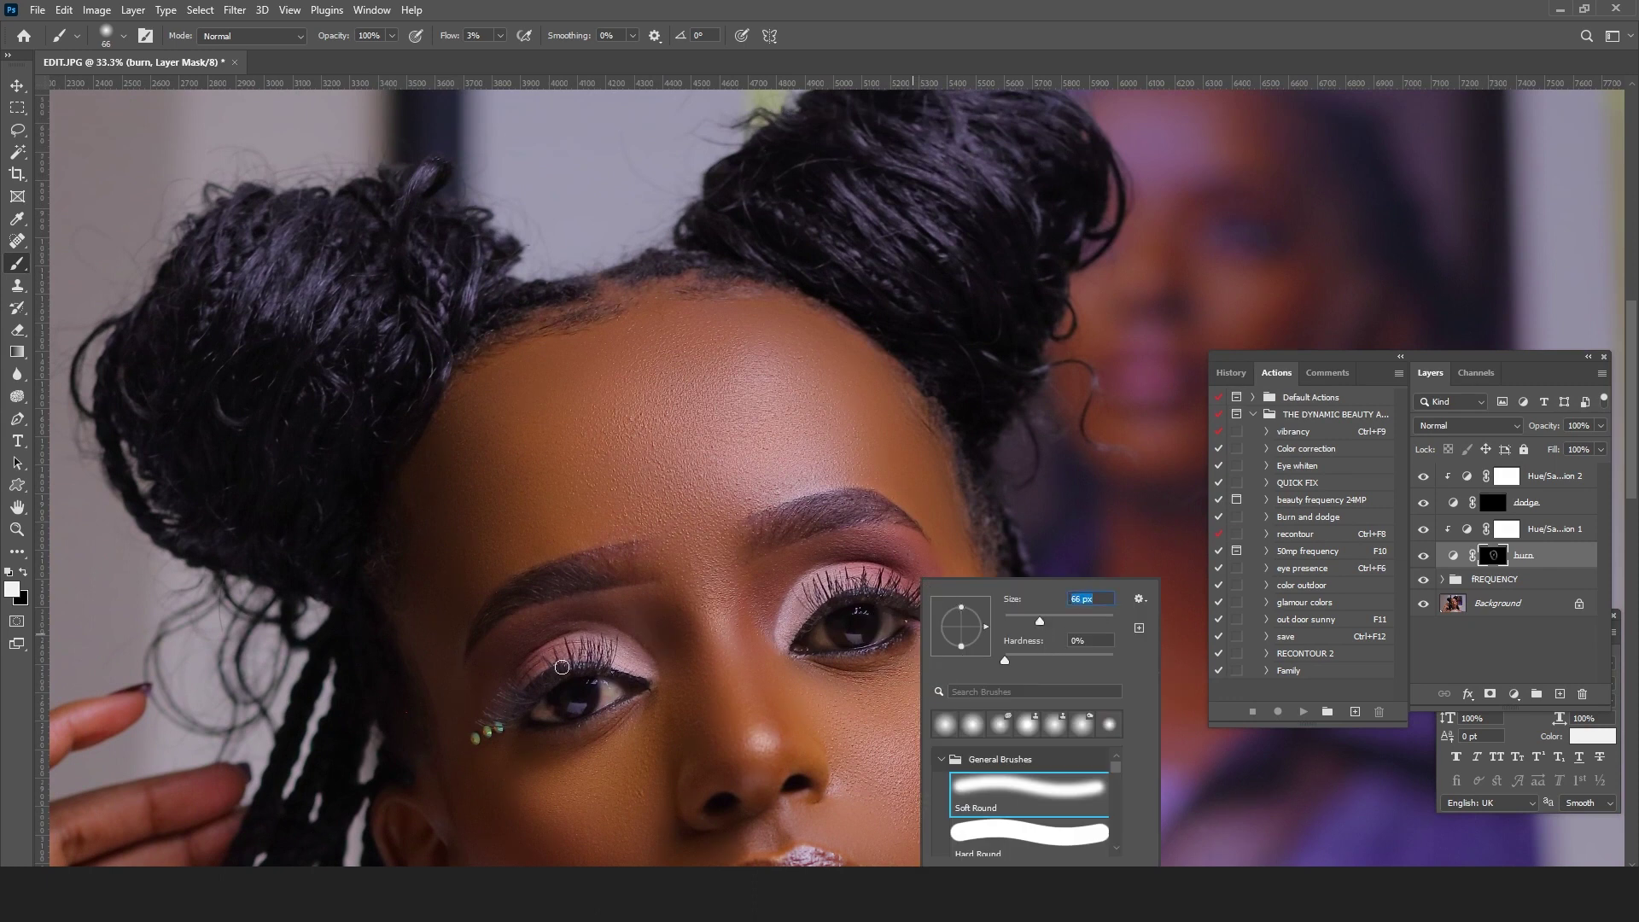
left_click(569, 666)
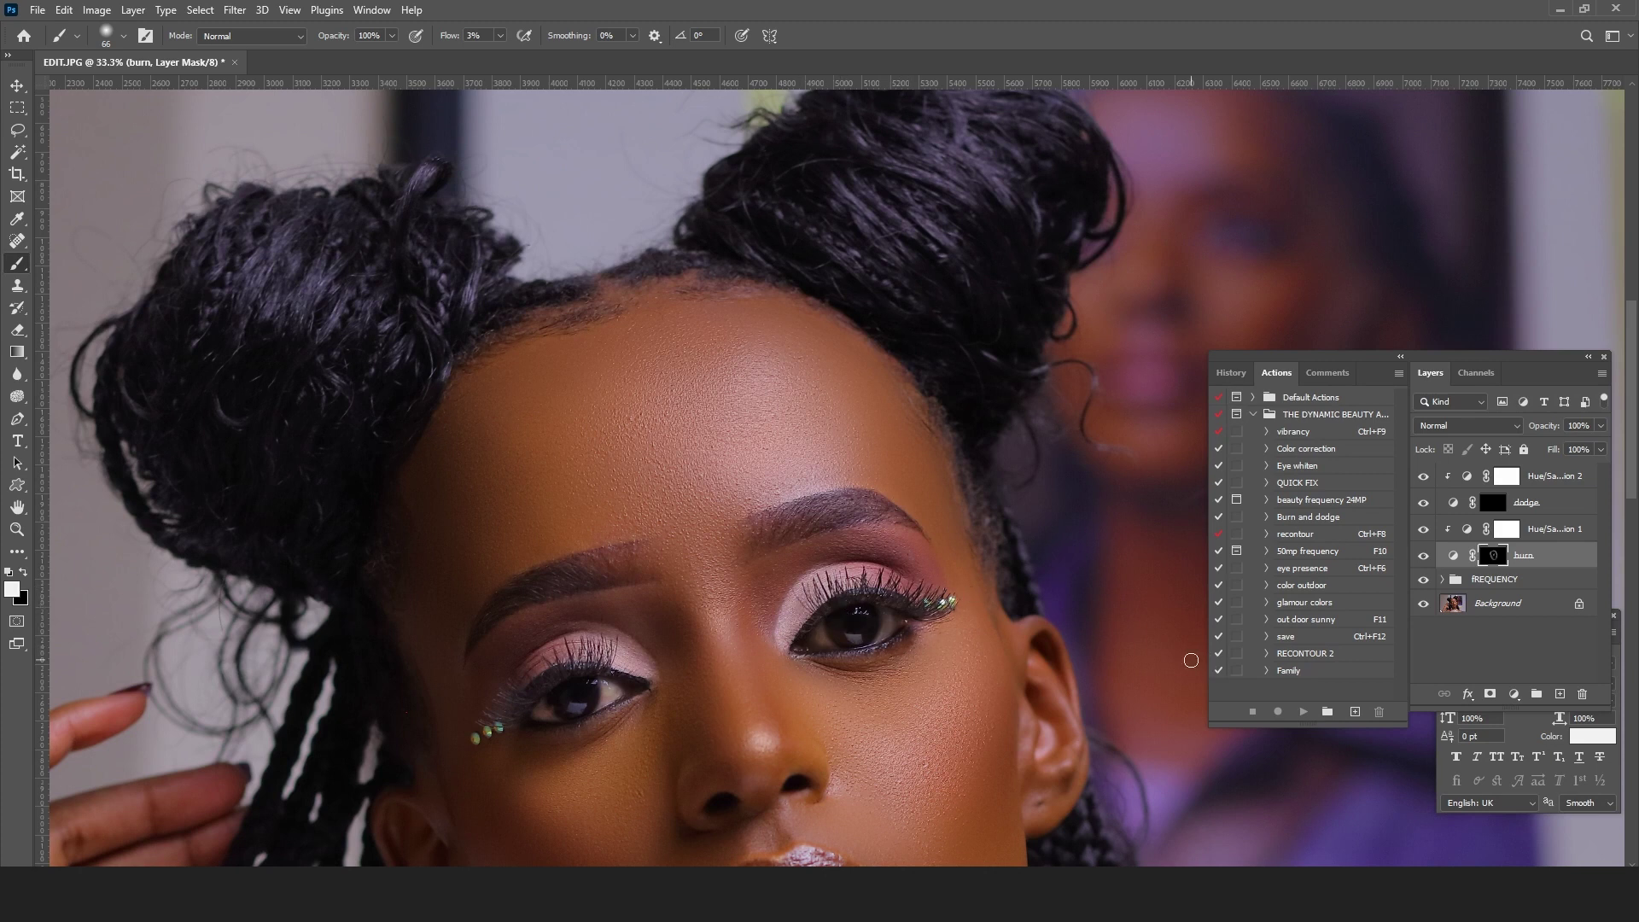
Step: Activate the dodge layer's mask and brighten the nose bridge with a 152 px white brush
scroll(1191, 660, "down", 5)
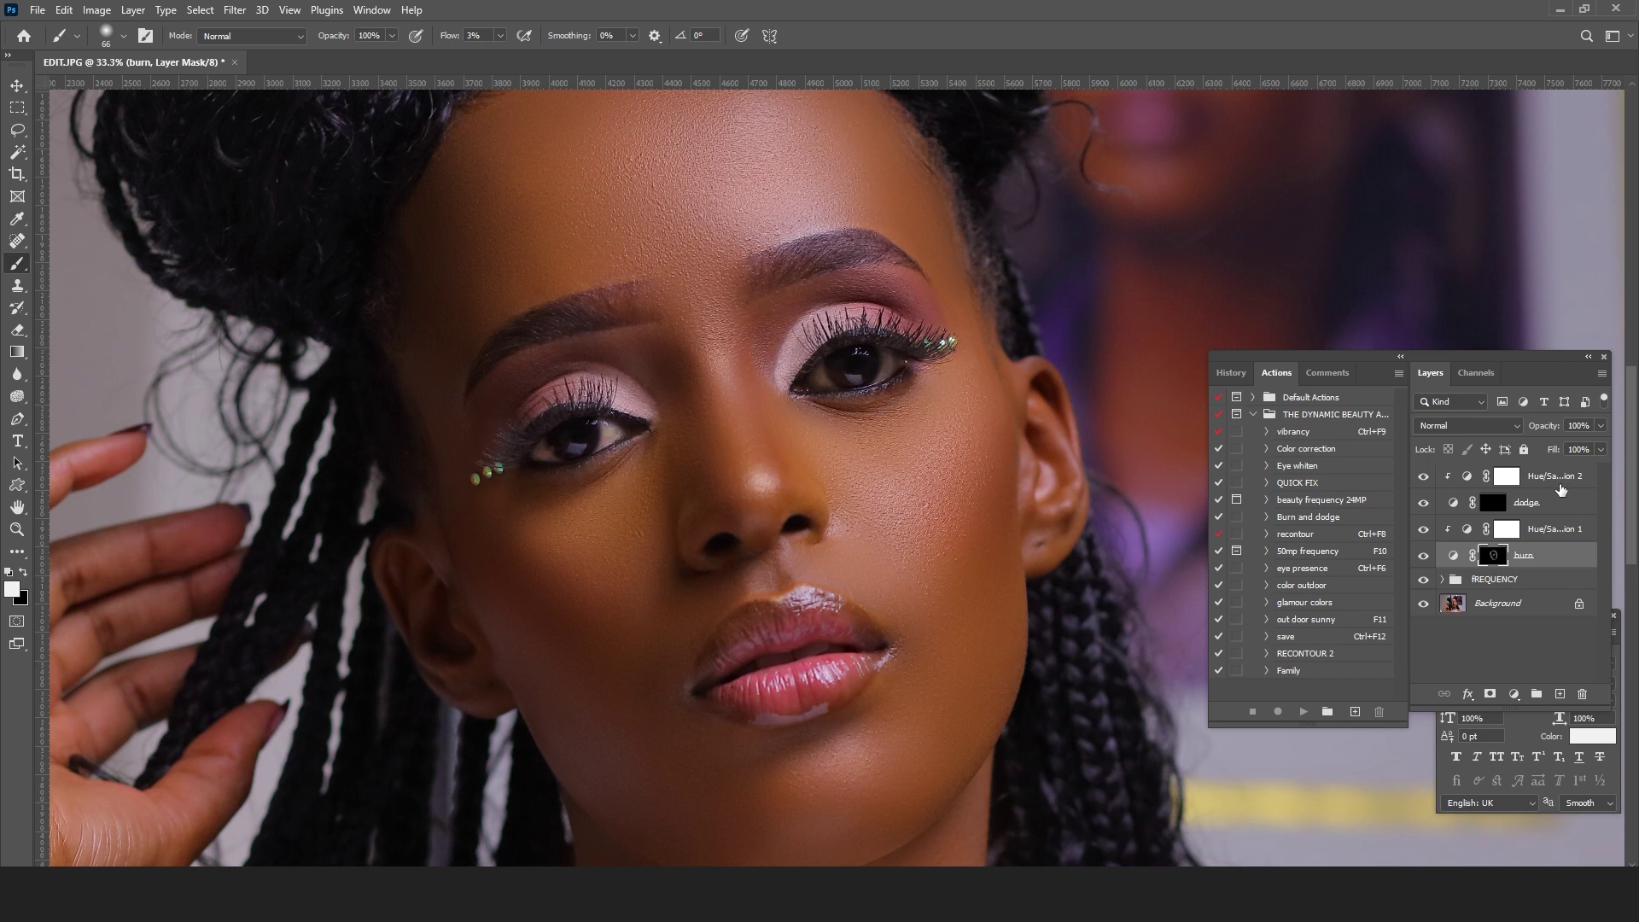
left_click(1488, 510)
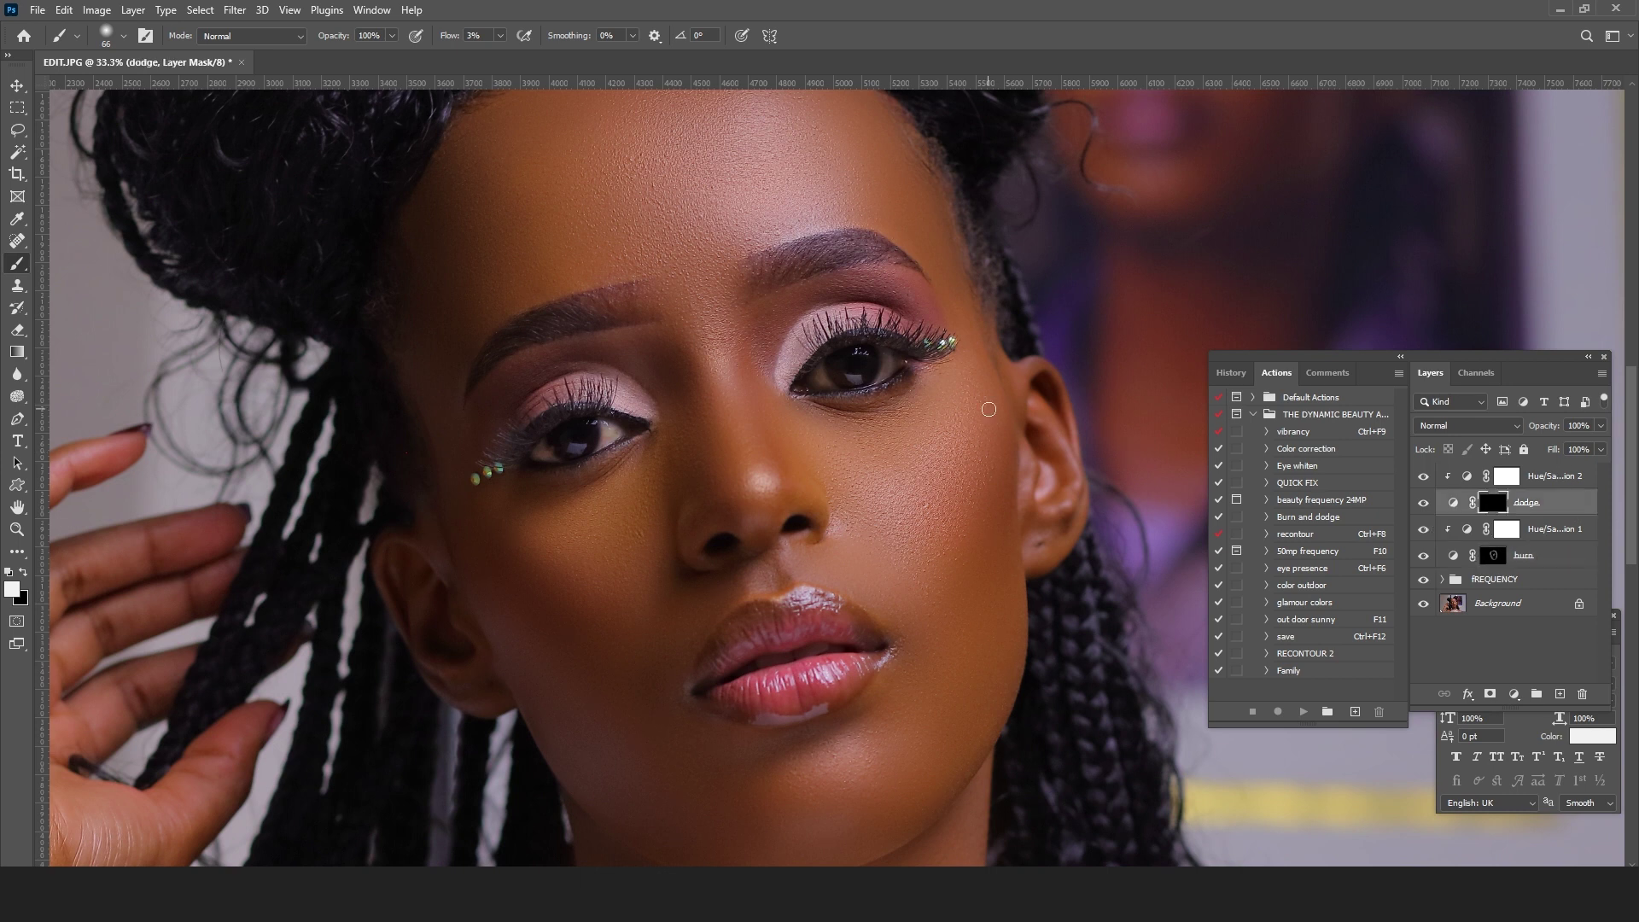
right_click(990, 410)
left_click(1144, 451)
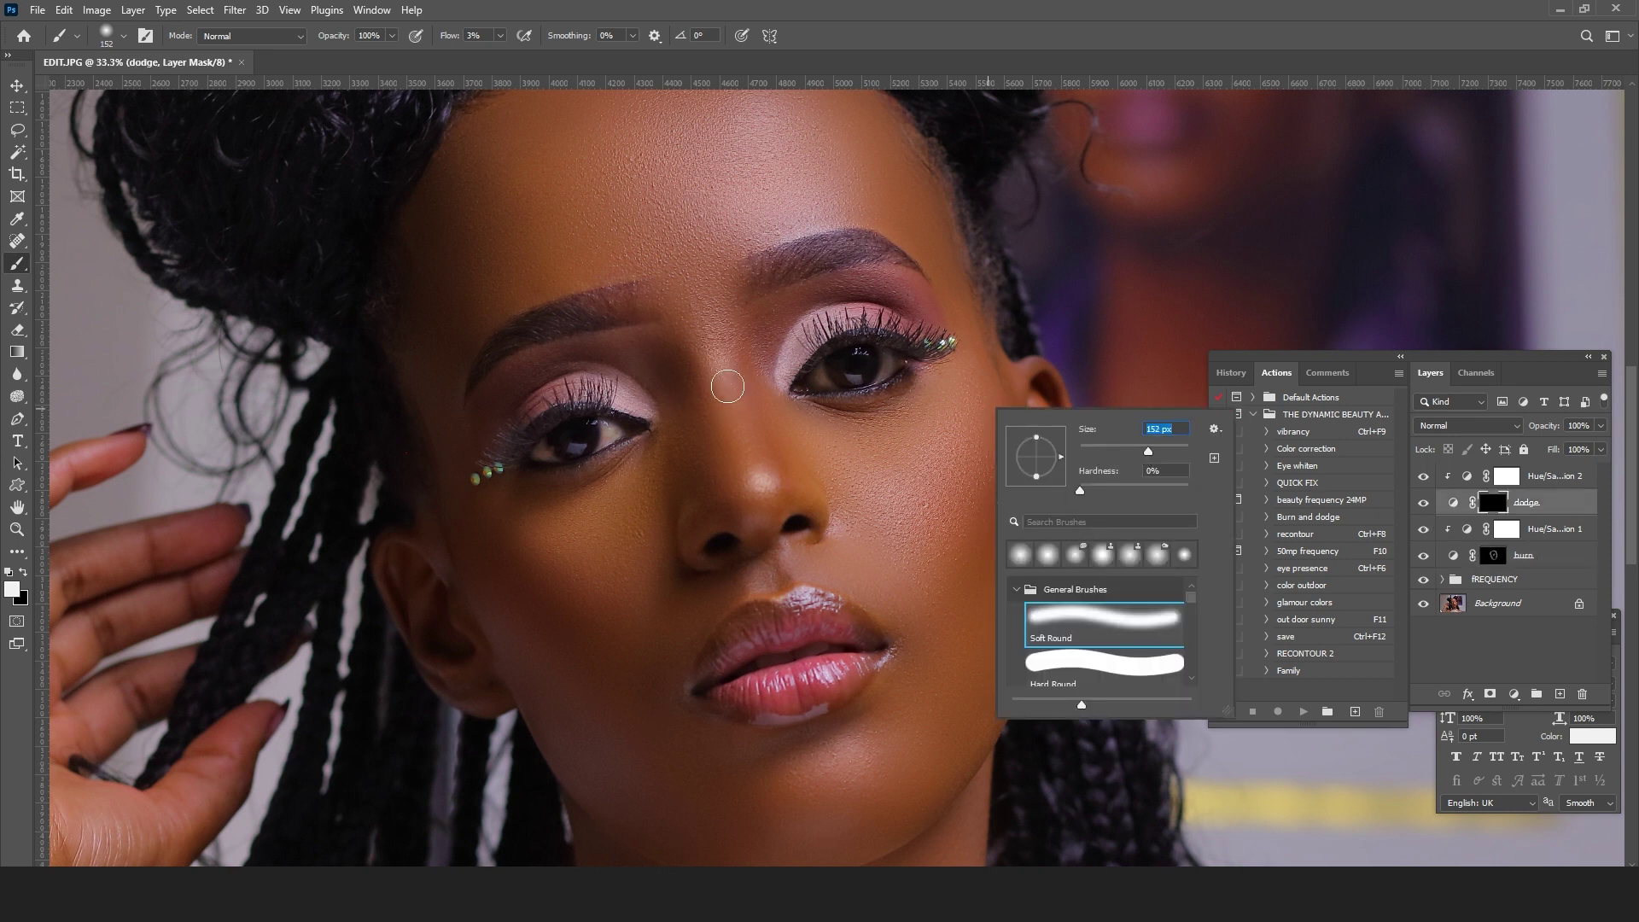
left_click(737, 465)
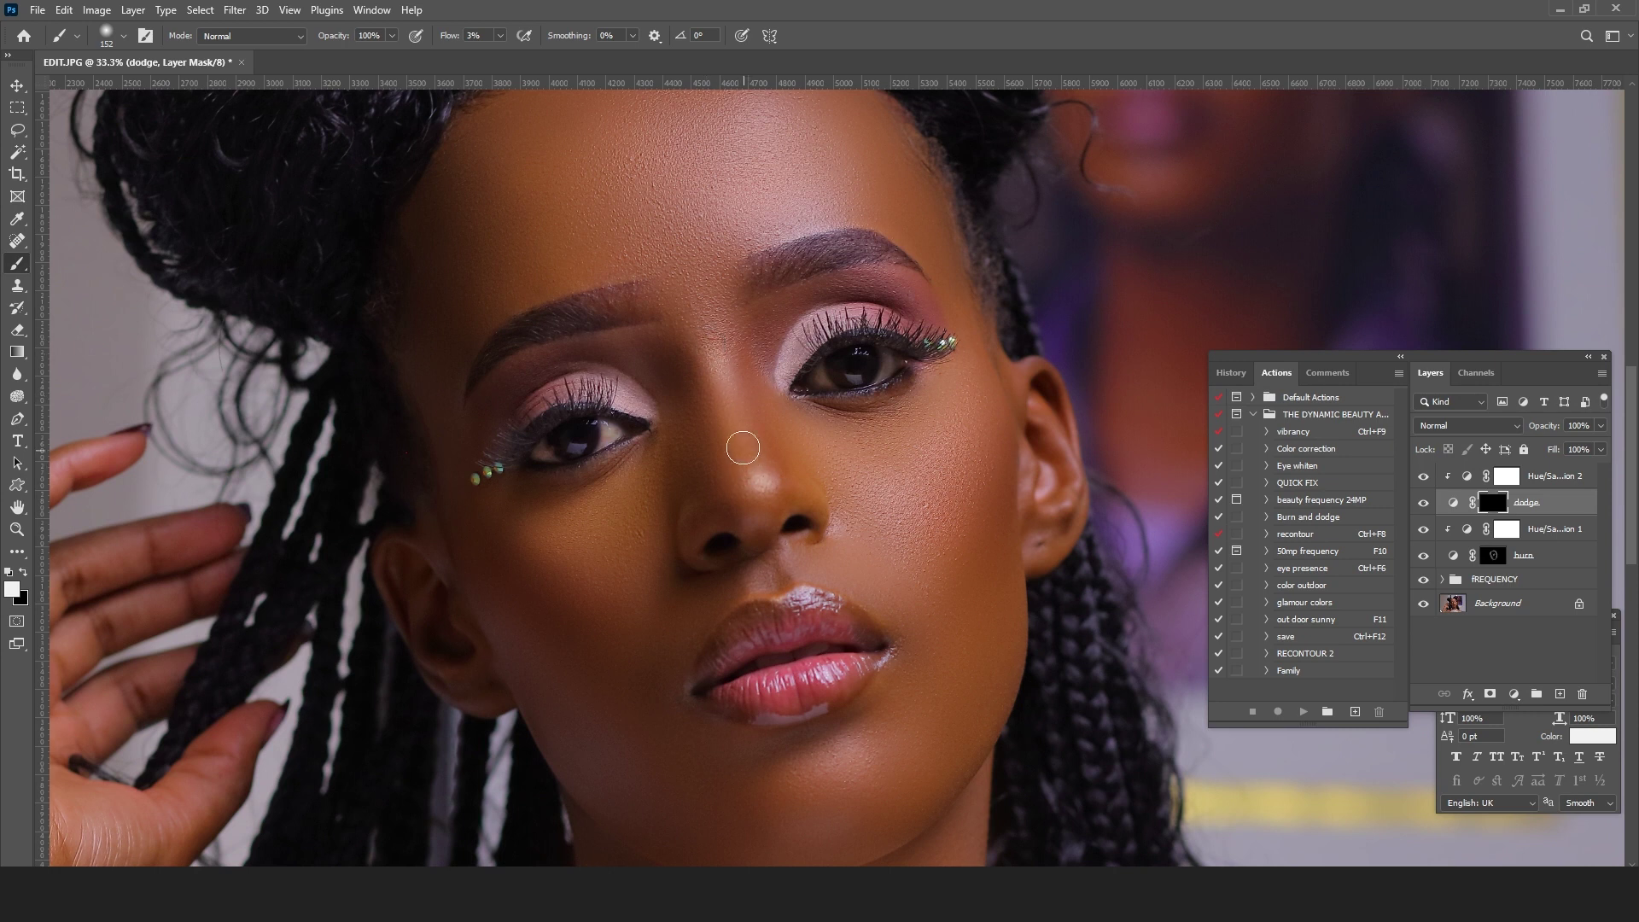
Step: Set the brush size to 464 px and dodge the lit-side cheek, the chin and the centre of the forehead
left_click_drag(914, 495, 891, 453)
right_click(898, 421)
left_click(1079, 465)
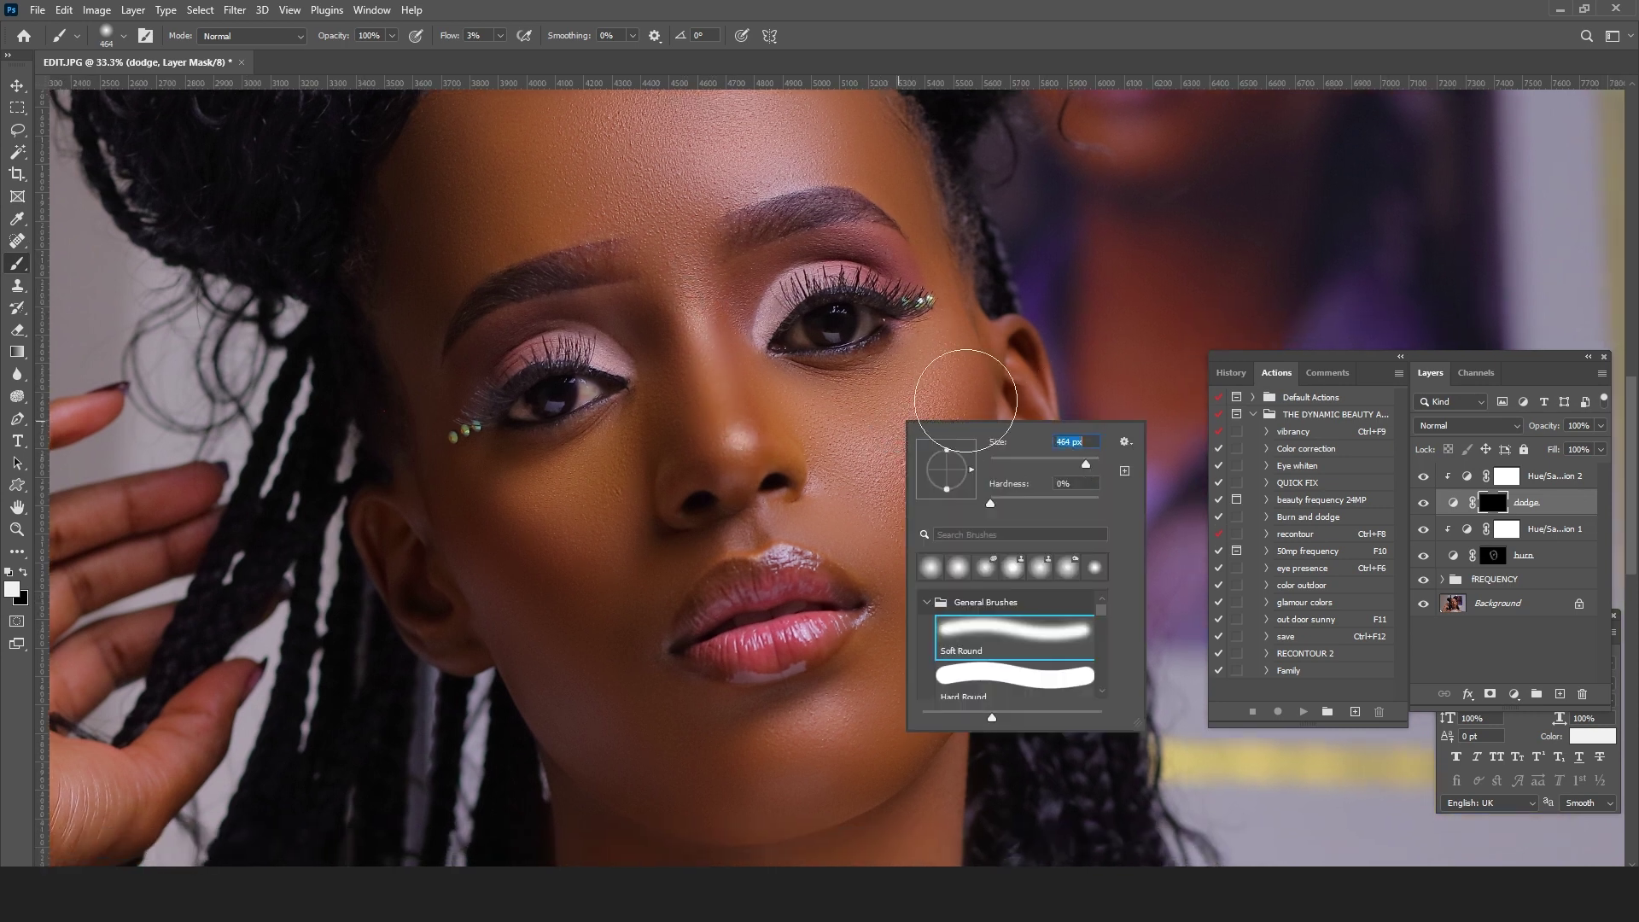
left_click(958, 401)
left_click_drag(883, 527, 873, 382)
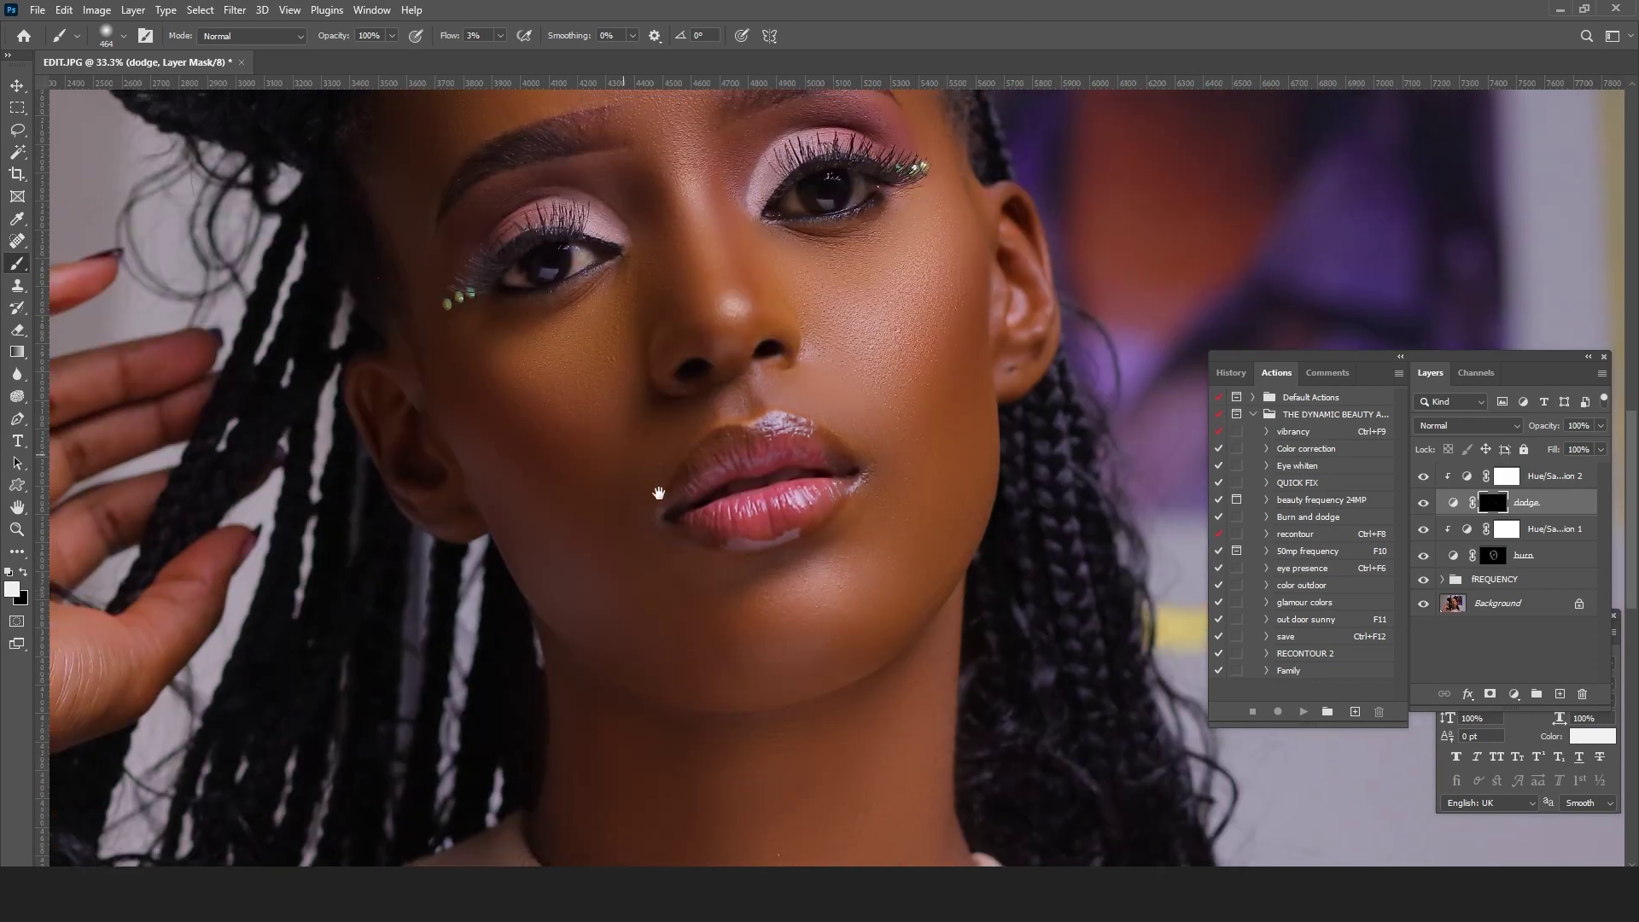
left_click_drag(646, 480, 761, 608)
scroll(751, 469, "up", 5)
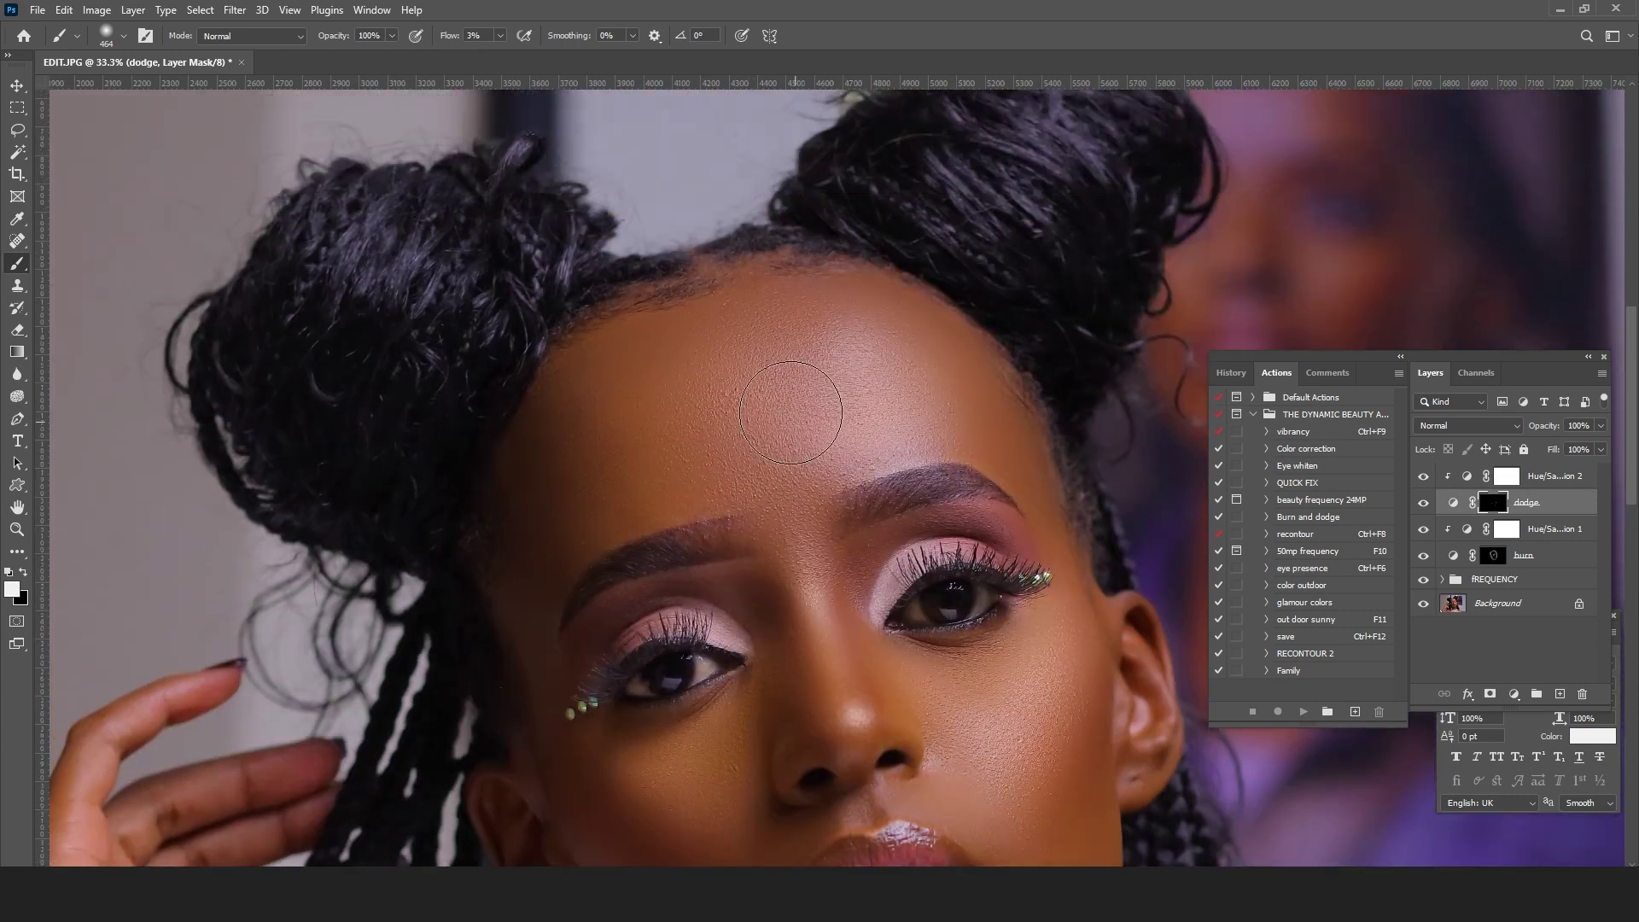
Step: Switch to a much smaller brush and dodge the skin between the lit-side eyebrow and eyelid
left_click_drag(900, 421, 847, 310)
right_click(980, 484)
left_click(1124, 521)
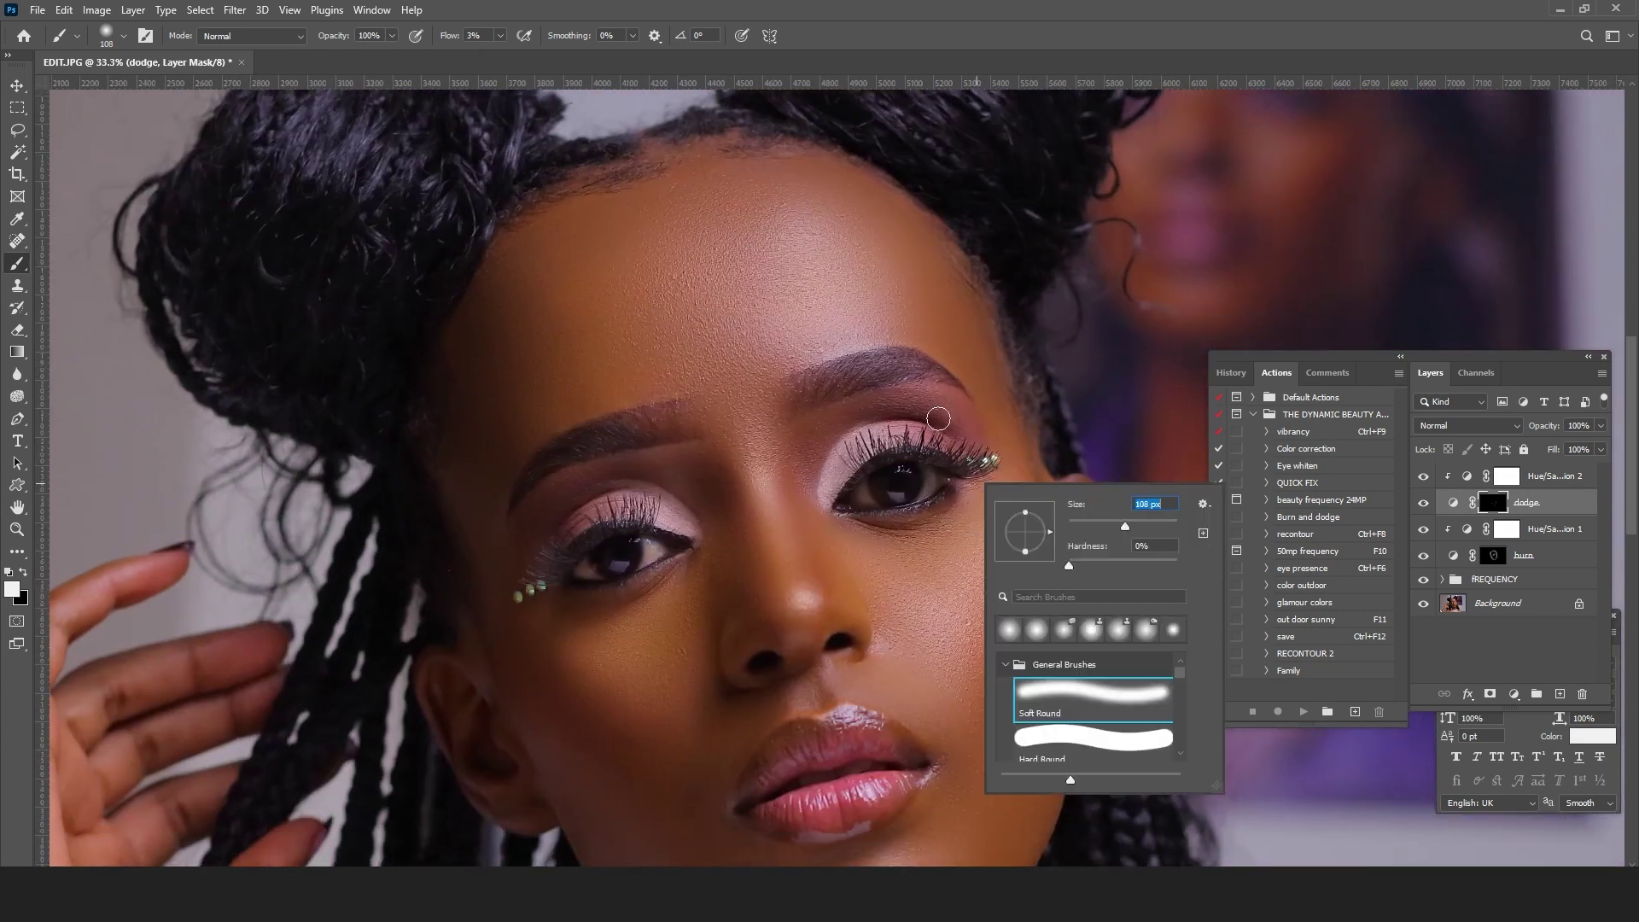
left_click(951, 402)
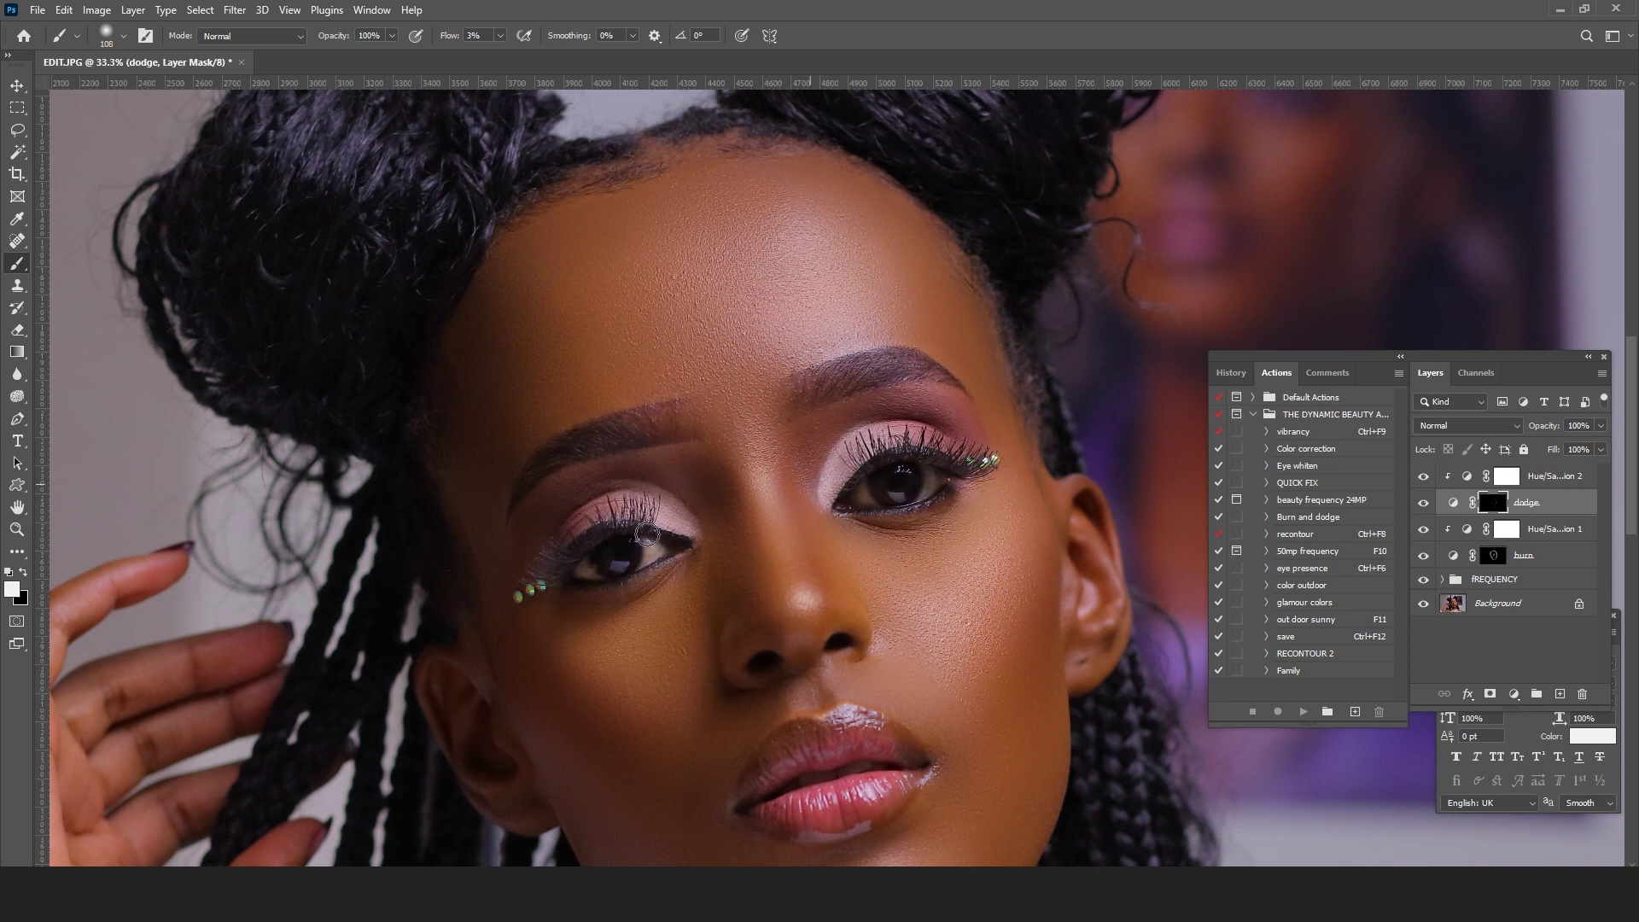
Step: Enlarge the brush and dodge the neck below the chin on the dodge mask
left_click_drag(789, 534, 772, 362)
scroll(1119, 382, "down", 2)
left_click_drag(1071, 589, 1023, 496)
right_click(1029, 497)
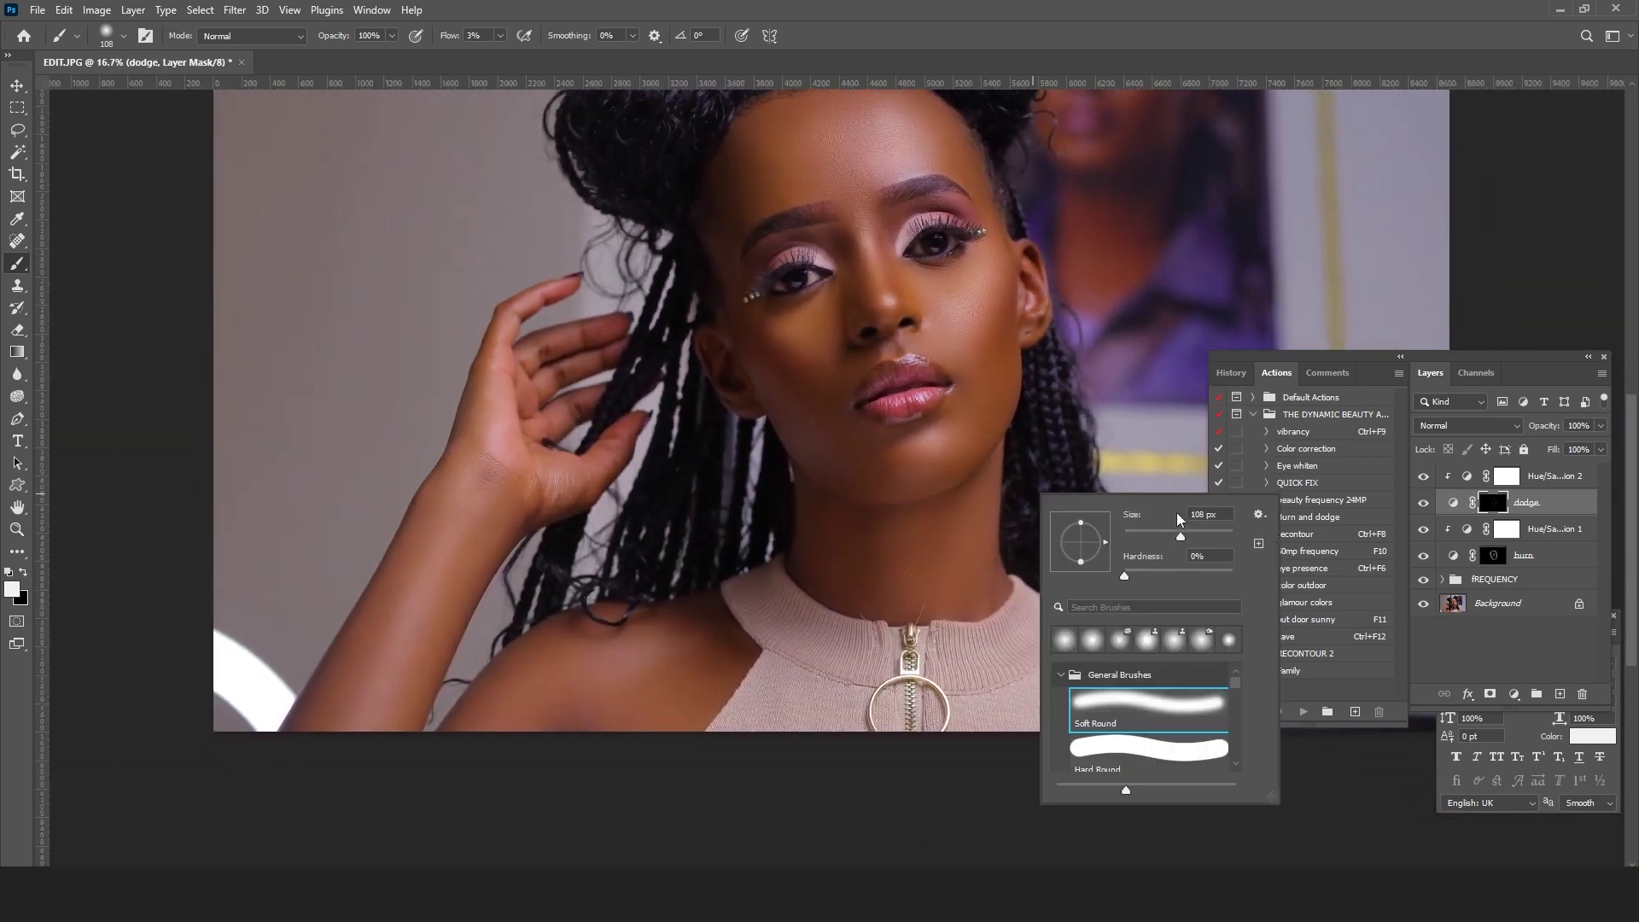
left_click(1204, 541)
left_click(989, 466)
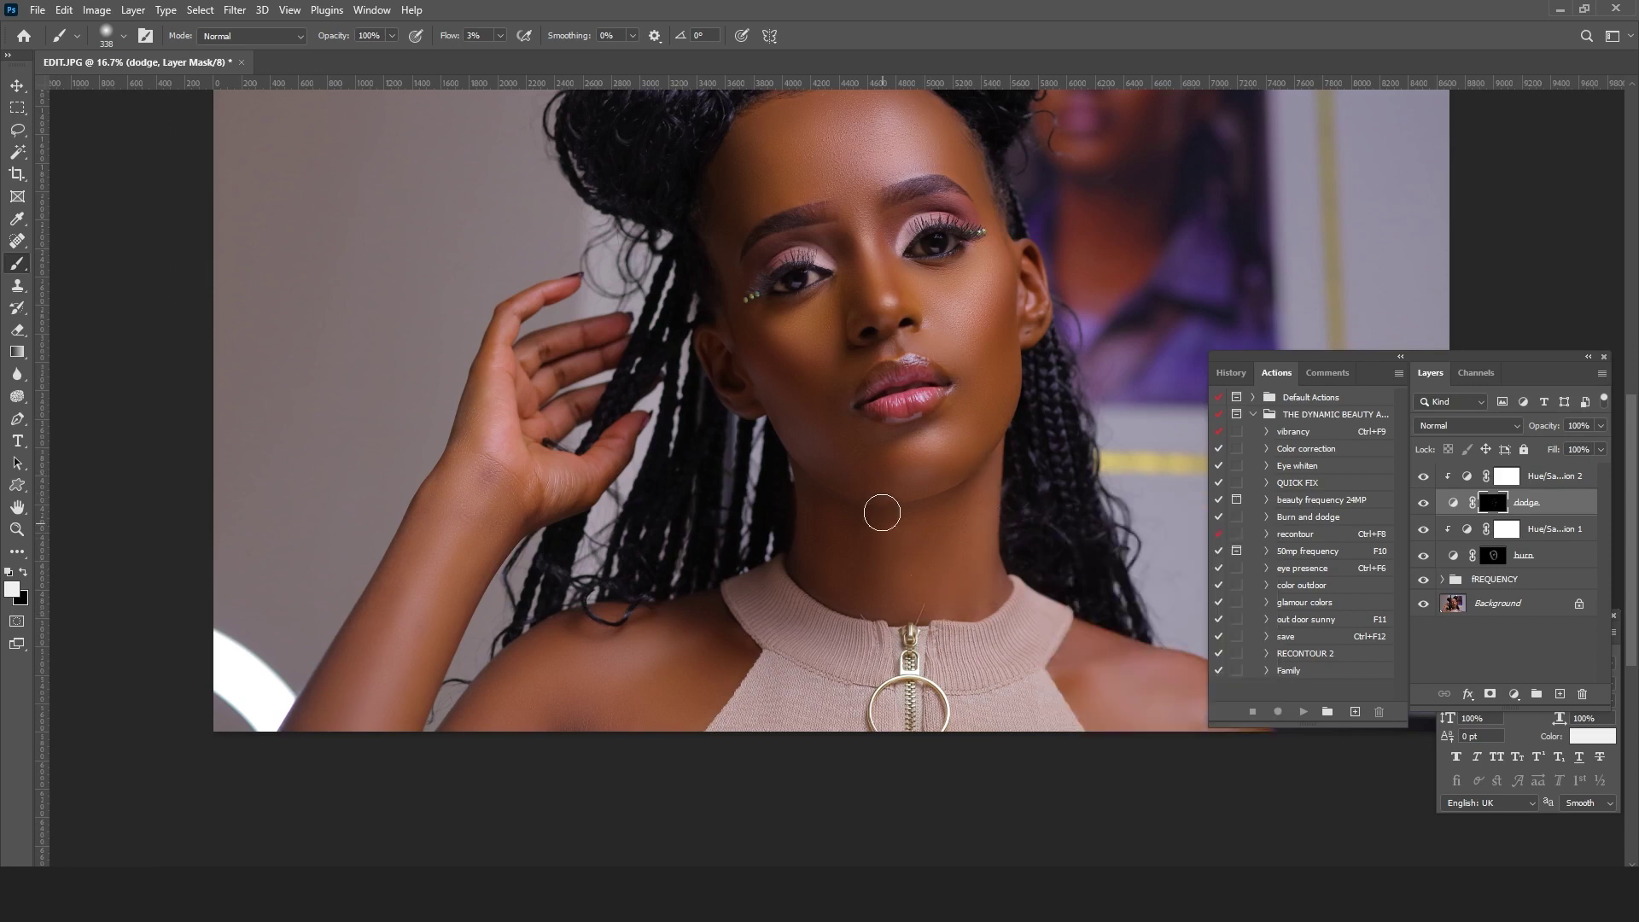
right_click(953, 551)
left_click(1141, 590)
left_click(971, 497)
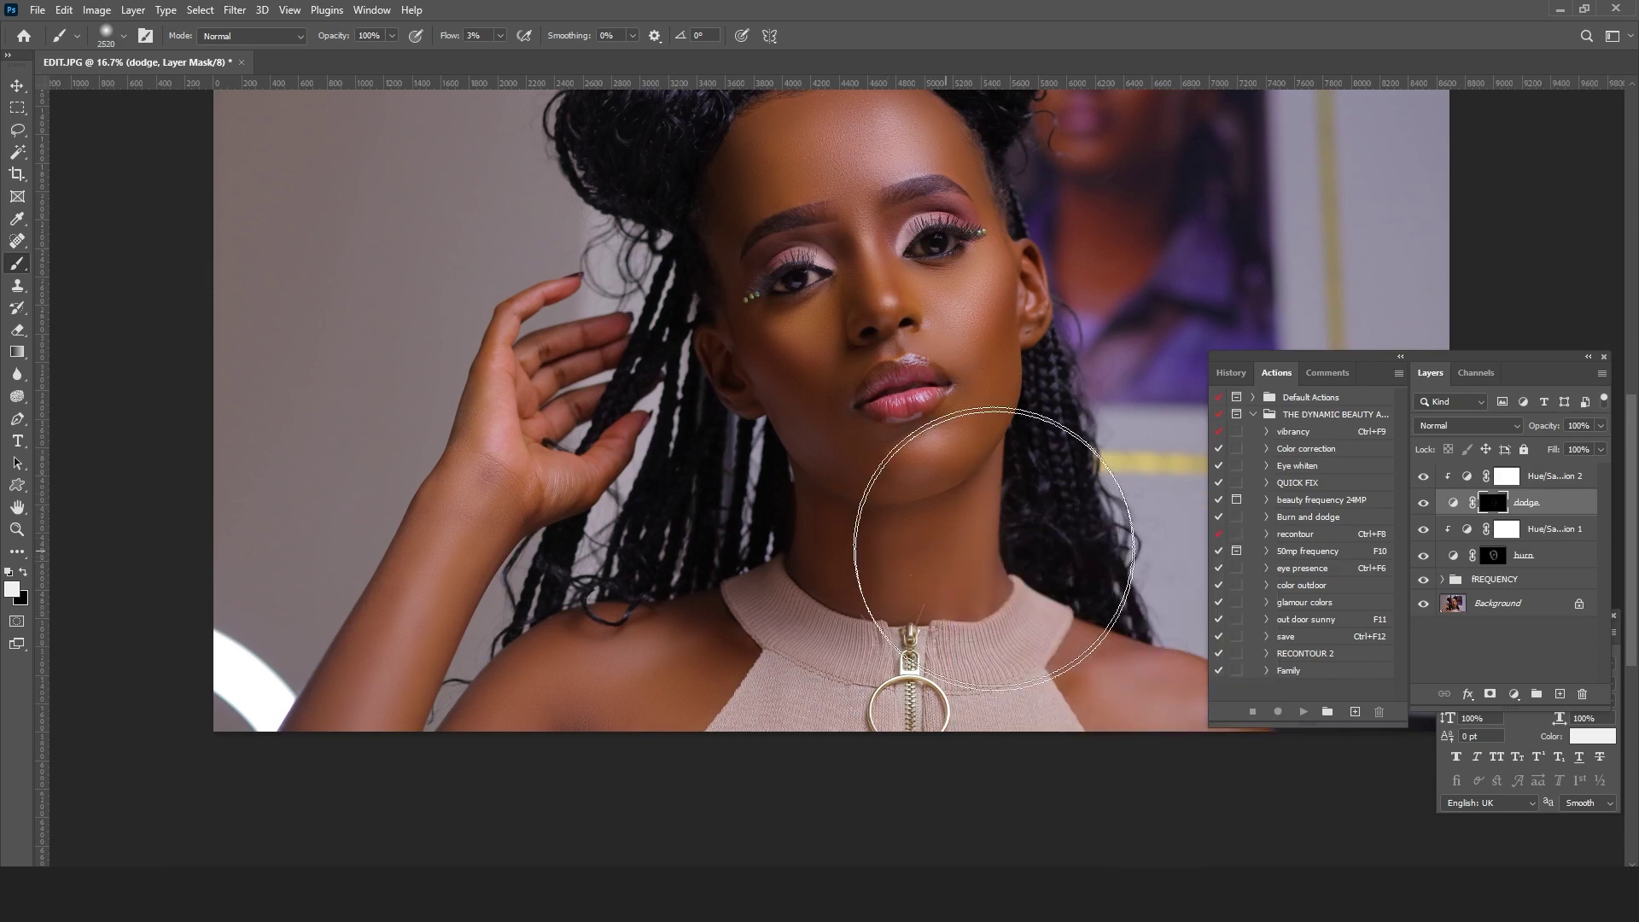
Step: Set the brush size to 432 px and dodge the shoulders and the raised forearm and hand on the dodge mask
left_click_drag(1051, 612, 636, 484)
right_click(836, 562)
left_click(1016, 604)
left_click(773, 602)
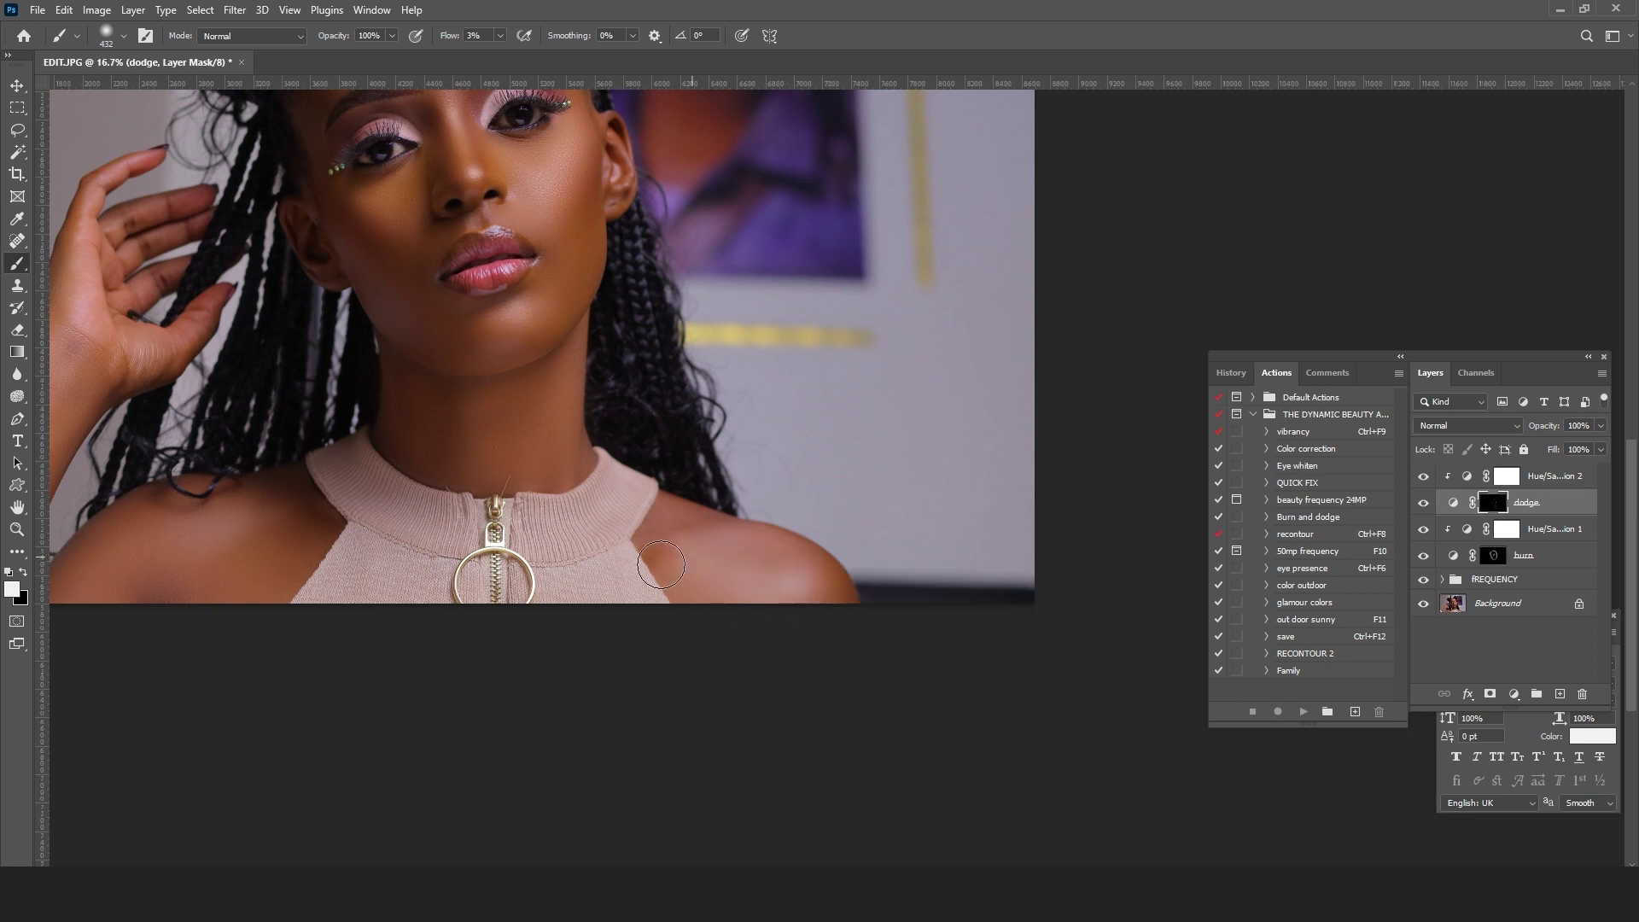
mouse_move(229, 569)
left_mouse_down()
mouse_move(670, 600)
mouse_move(580, 589)
mouse_move(597, 582)
left_mouse_up()
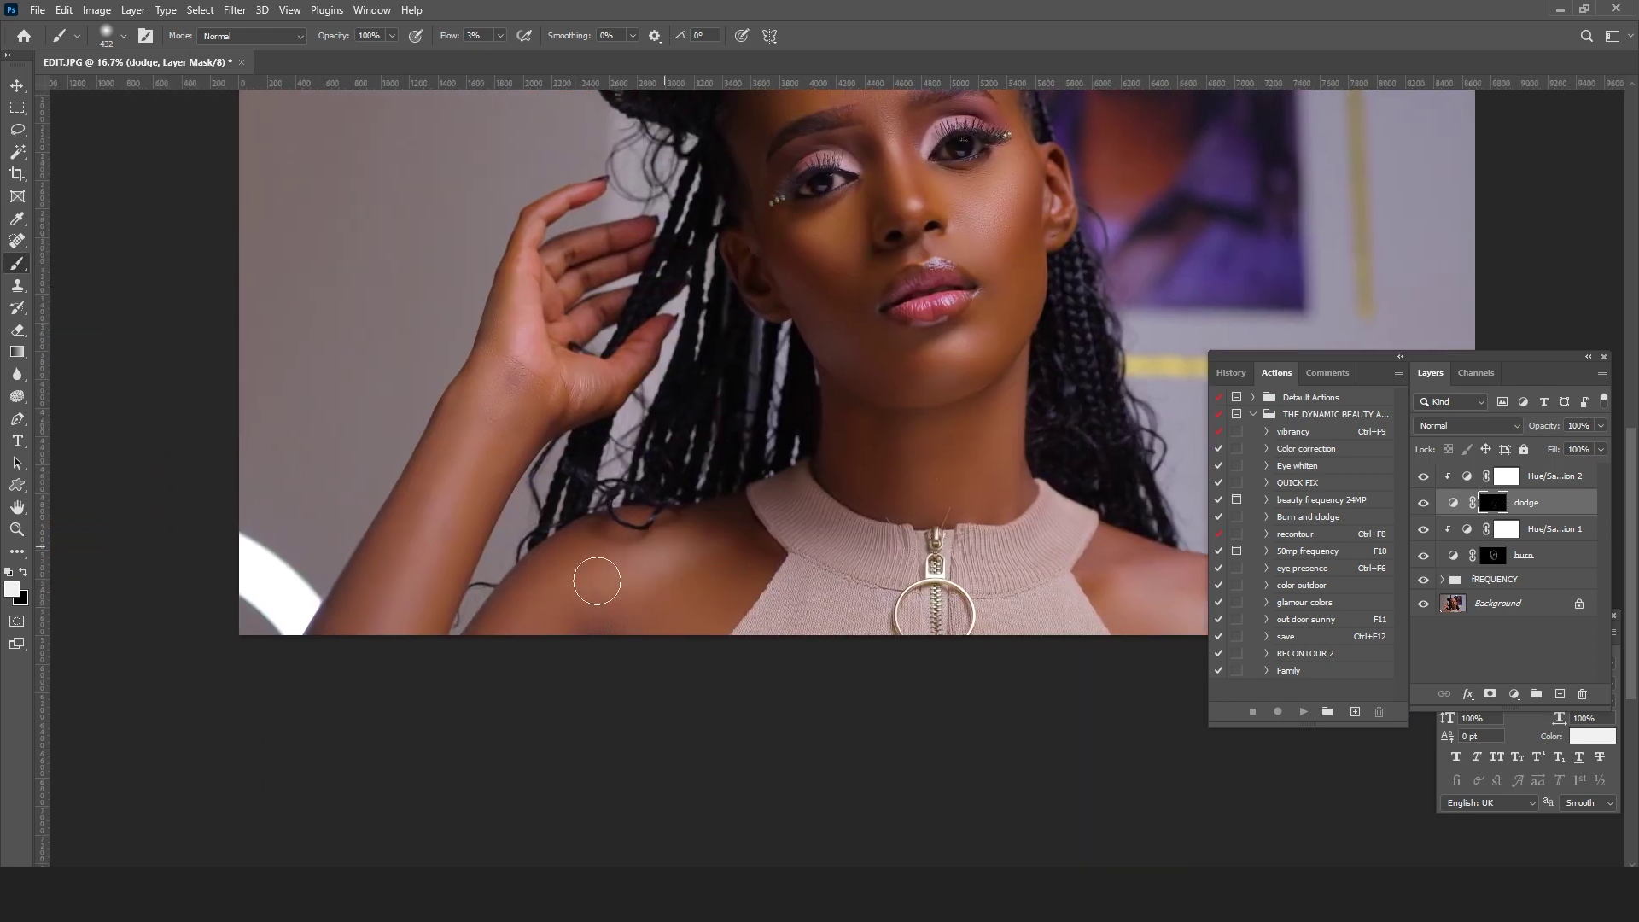
mouse_move(469, 431)
left_mouse_down()
mouse_move(403, 591)
mouse_move(512, 363)
mouse_move(565, 324)
left_mouse_up()
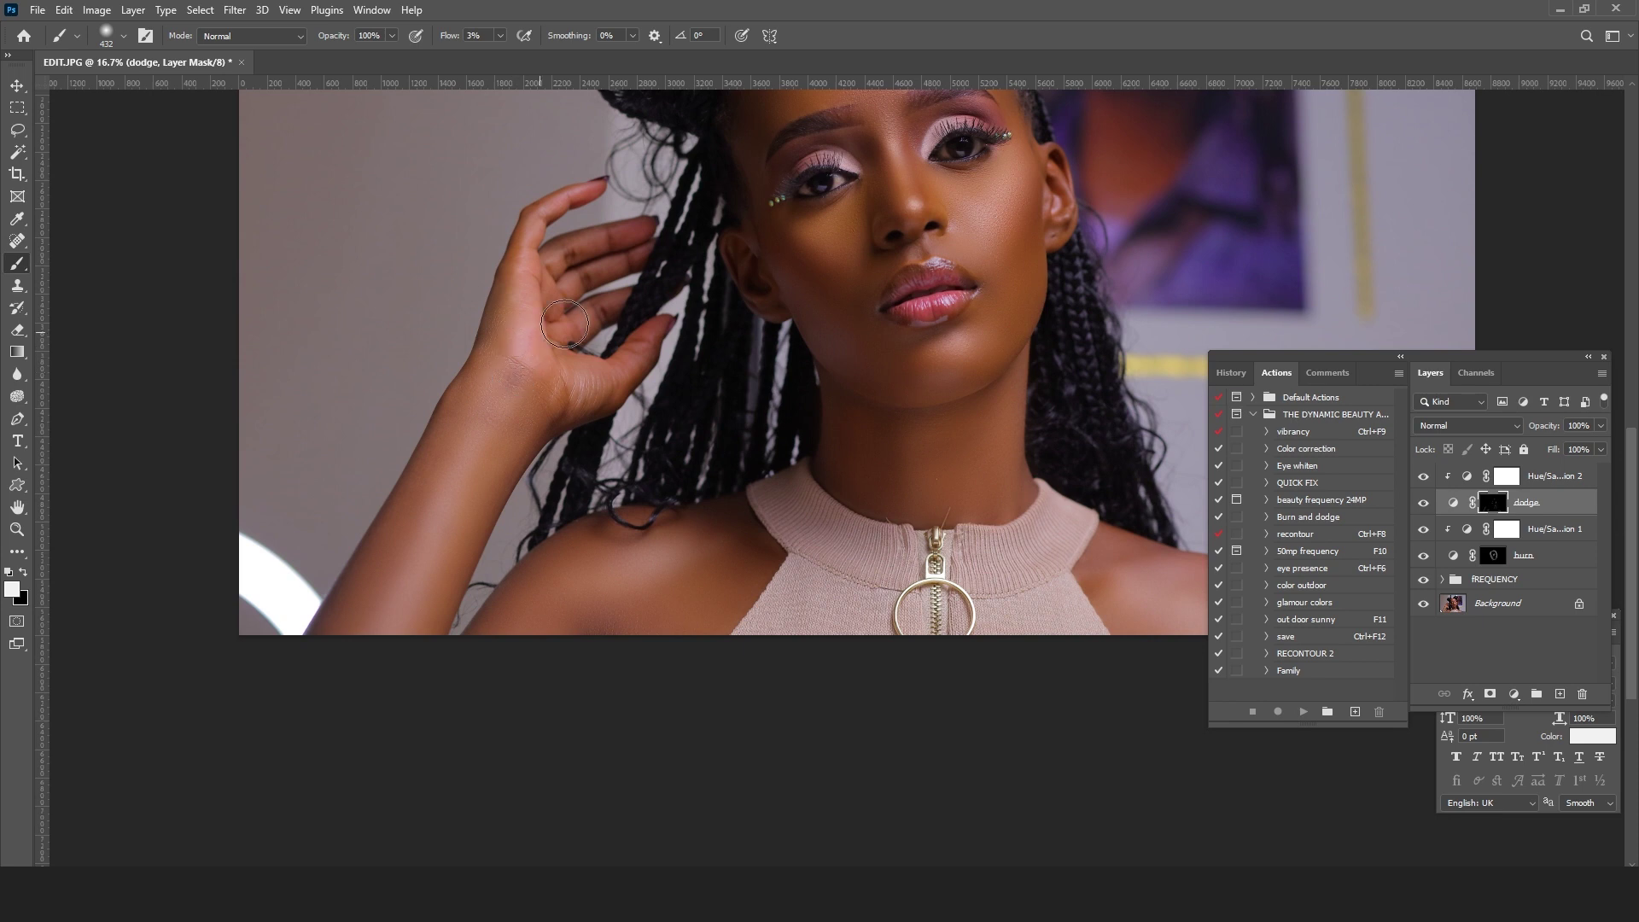
Step: Activate the burn layer's mask and darken the edge of the raised arm and the shoulder with the 432 px brush
left_click(1493, 556)
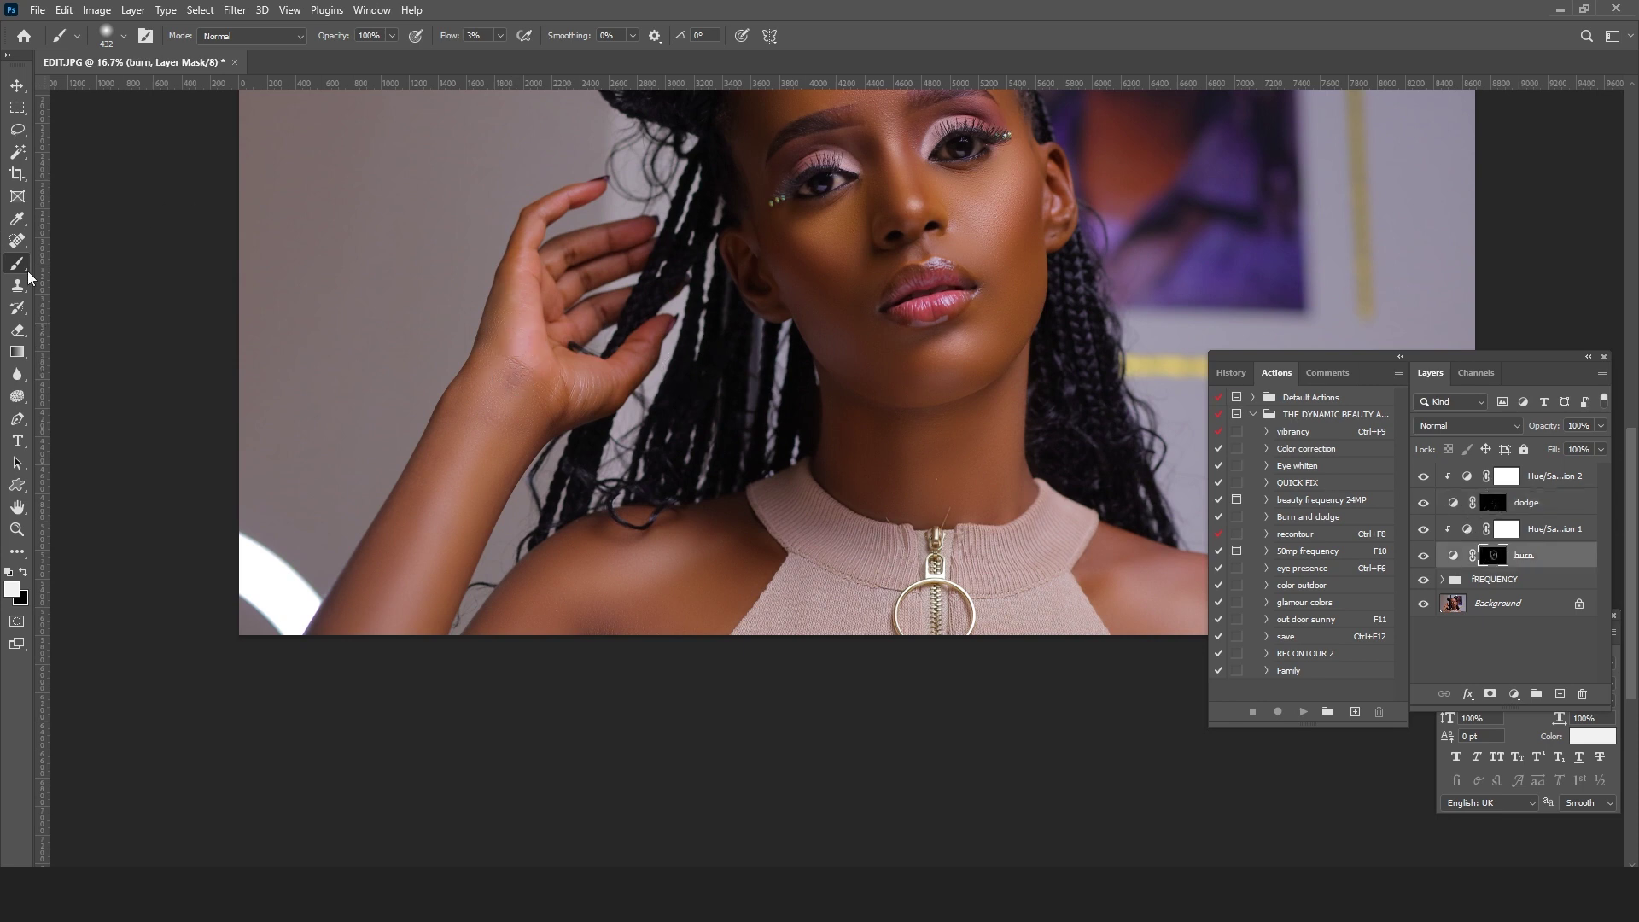
mouse_move(464, 389)
left_mouse_down()
mouse_move(491, 335)
mouse_move(316, 622)
left_mouse_up()
left_click_drag(875, 512, 694, 545)
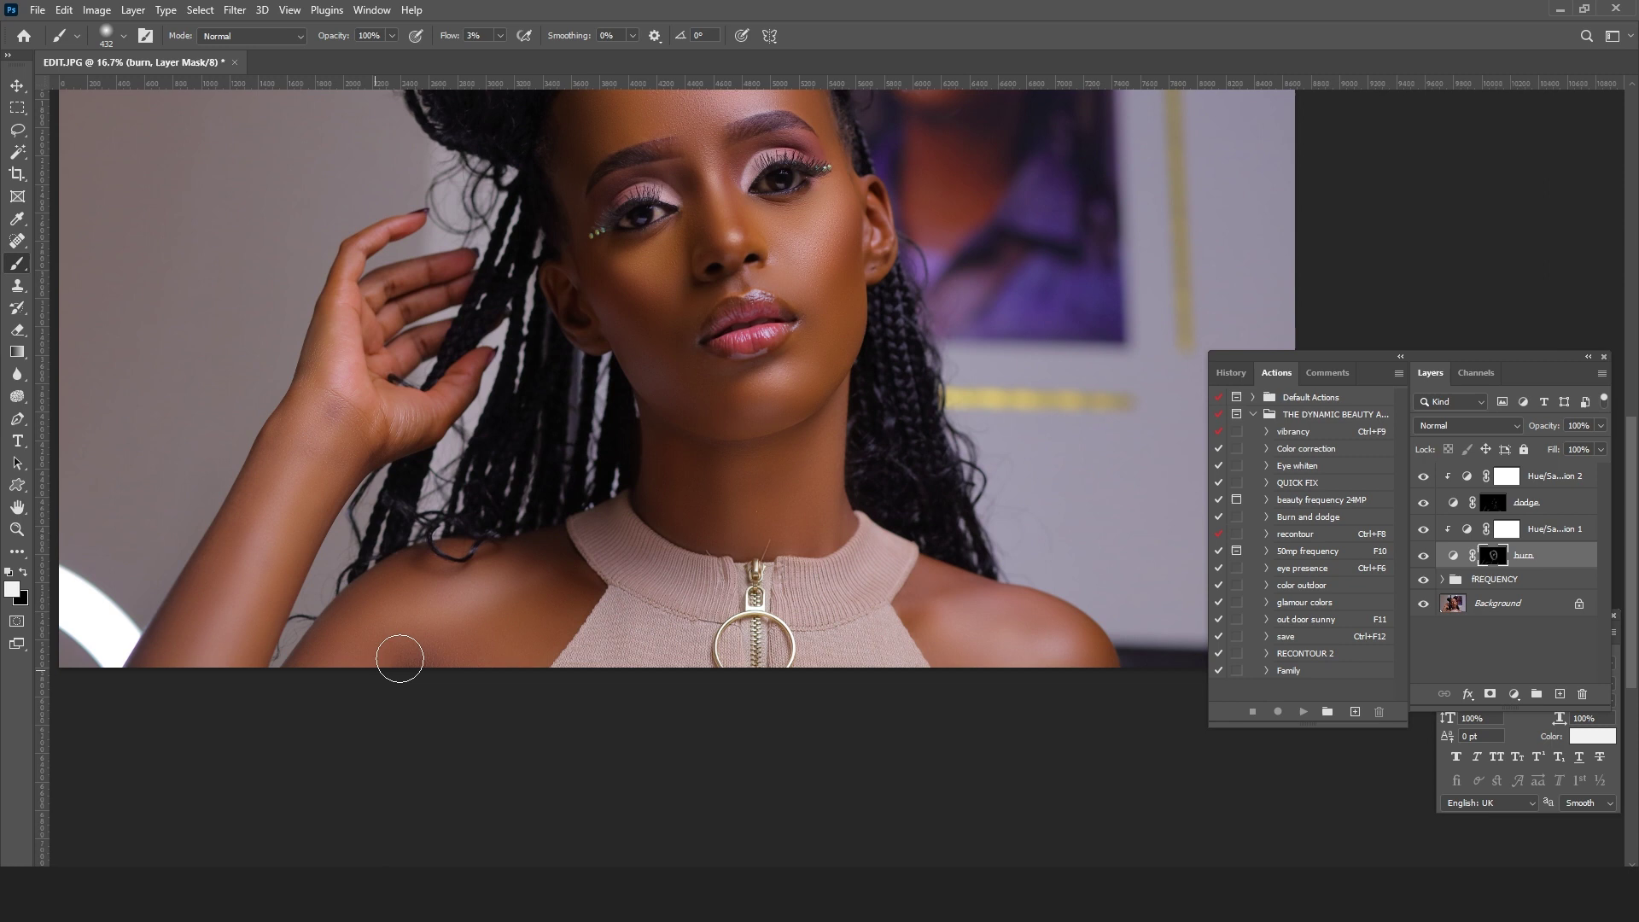
mouse_move(685, 599)
left_mouse_down()
mouse_move(660, 680)
mouse_move(755, 694)
left_mouse_up()
Step: Set the brush size to 1102 px and burn the area beside the shadow-side jaw
right_click(714, 586)
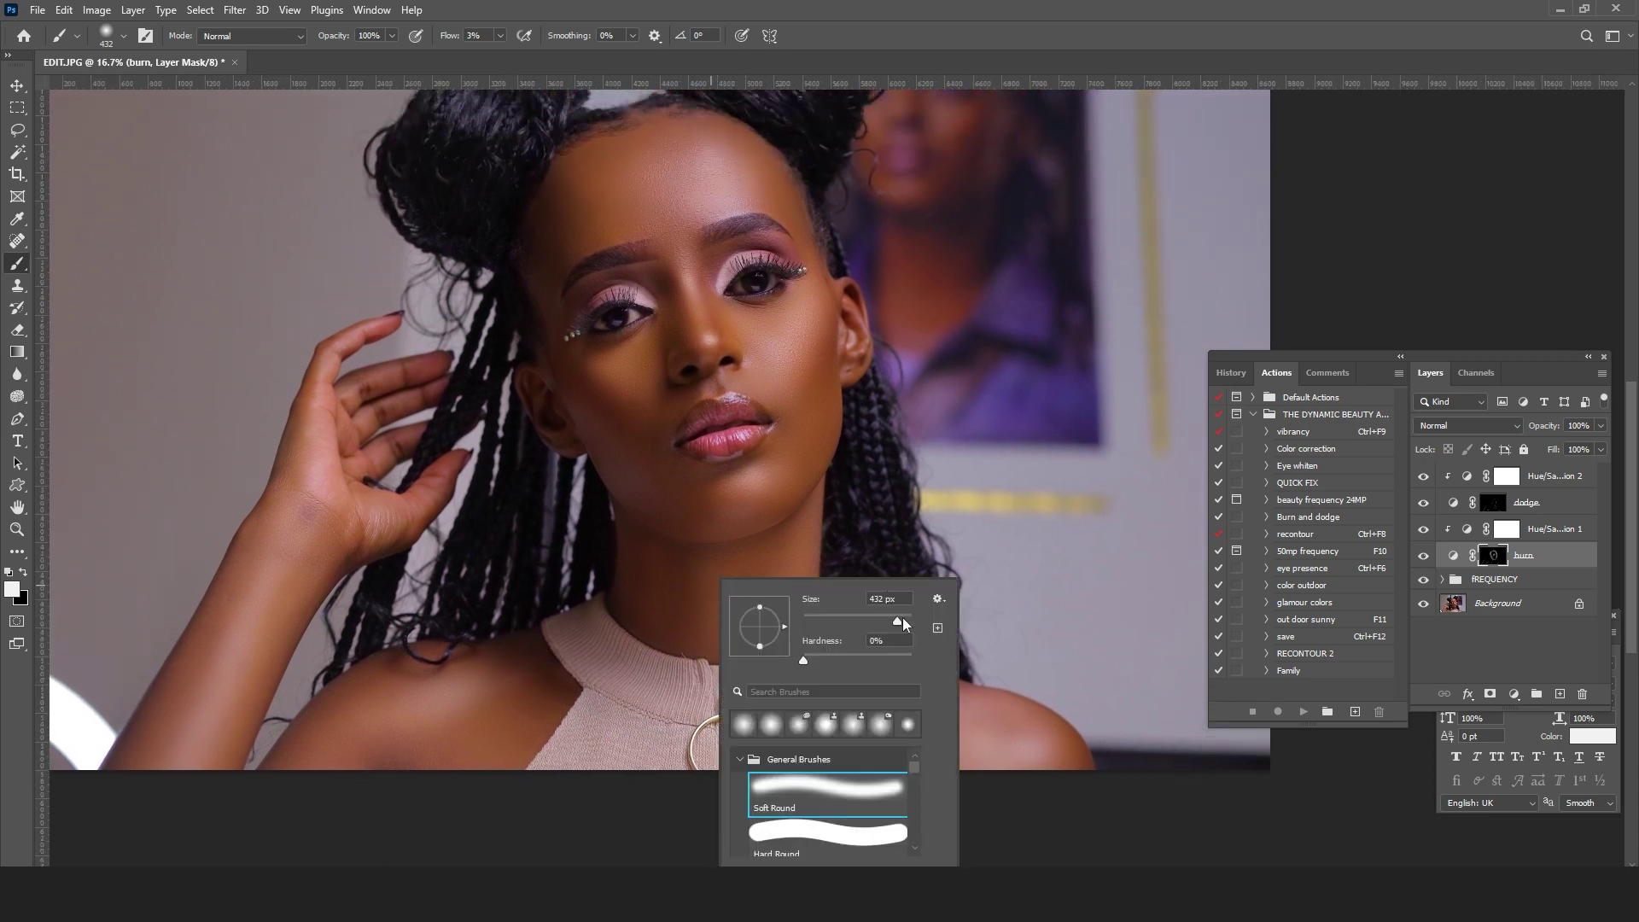
left_click_drag(903, 617, 906, 617)
left_click(586, 491)
left_click_drag(970, 506, 1008, 536)
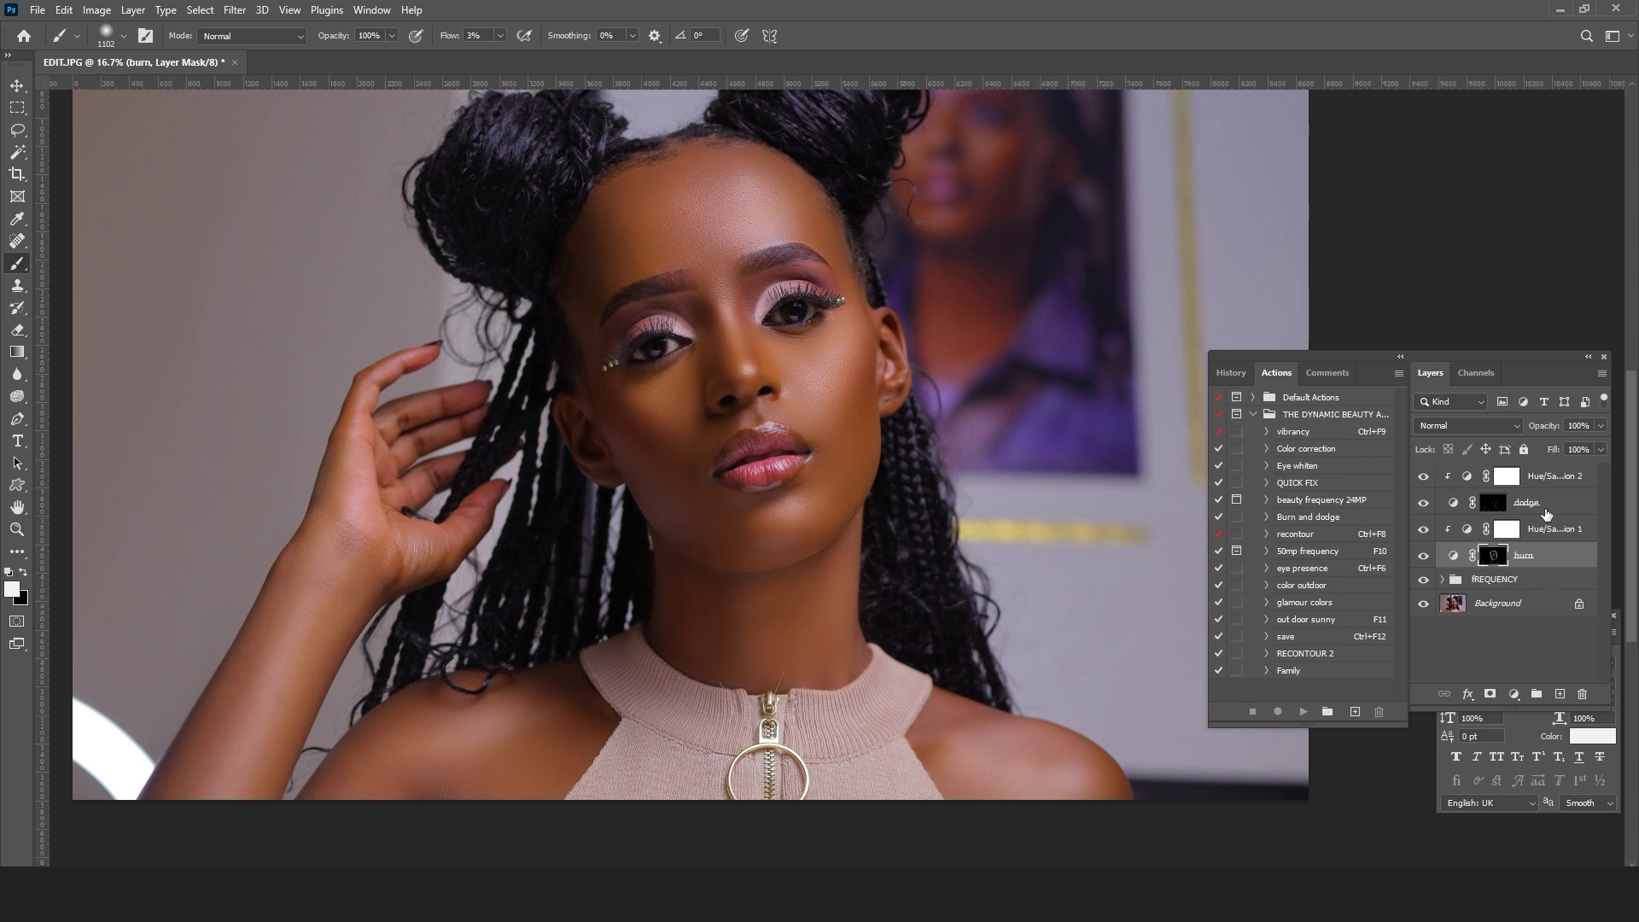
Step: Examine the burn and dodge result across the whole portrait and around the head
left_click(16, 529)
key("ctrl+minus")
key("ctrl+minus")
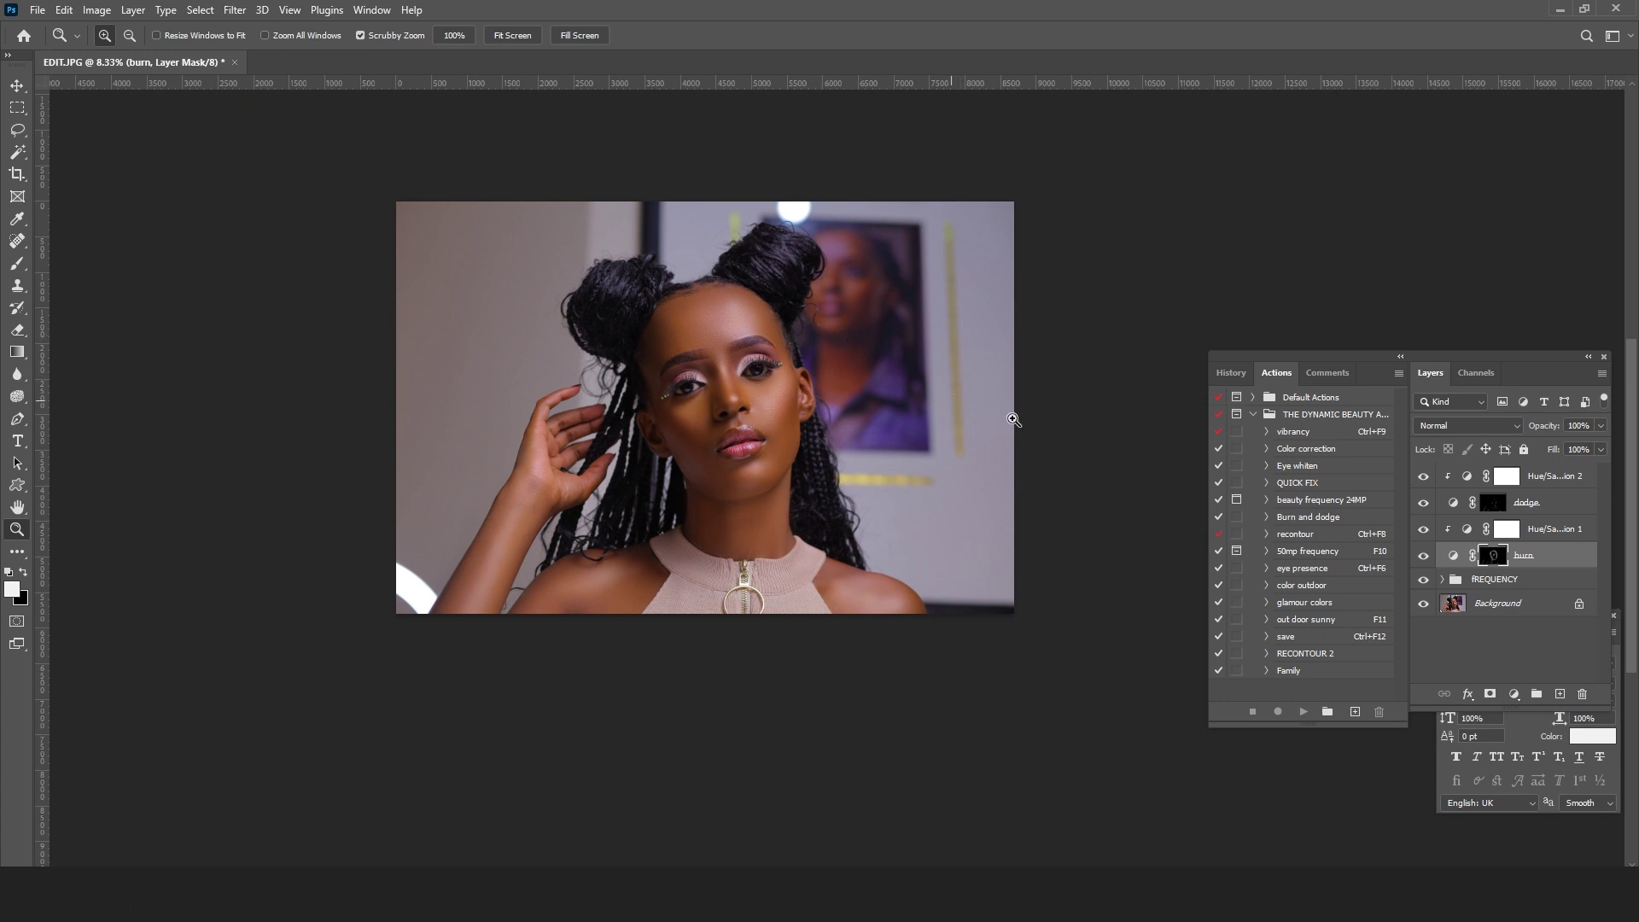
left_click(970, 484)
left_click(725, 435)
left_click_drag(647, 184, 655, 353)
left_click_drag(942, 373, 1007, 344)
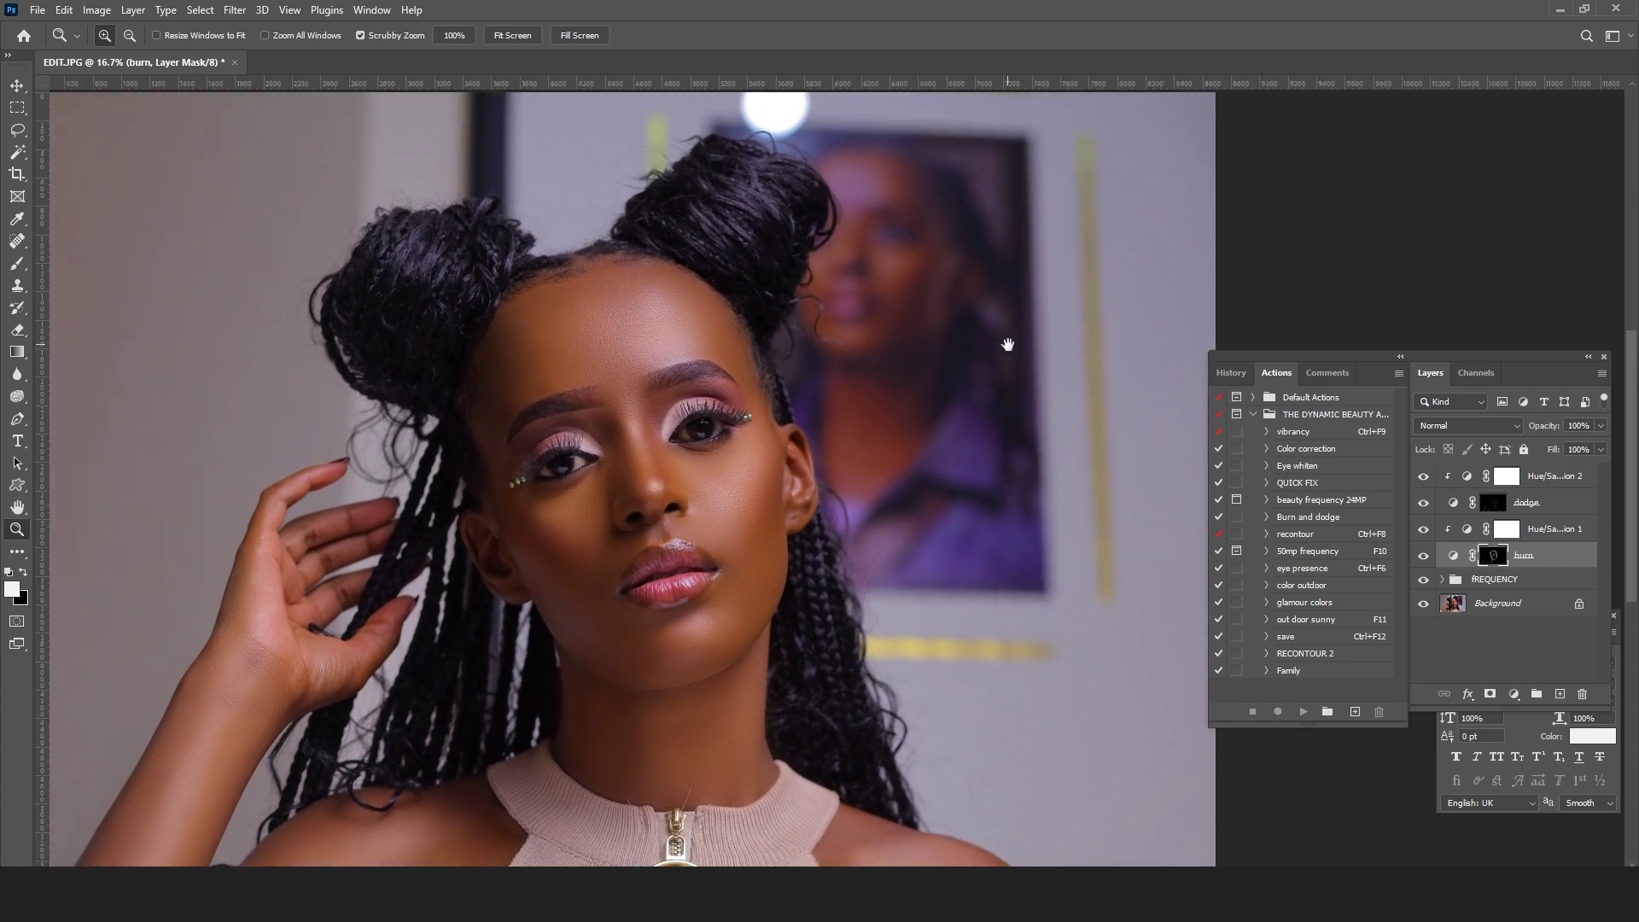
Step: Group the burn and dodge layers with their two Hue/Saturation layers and name the group BD
left_click(1553, 476)
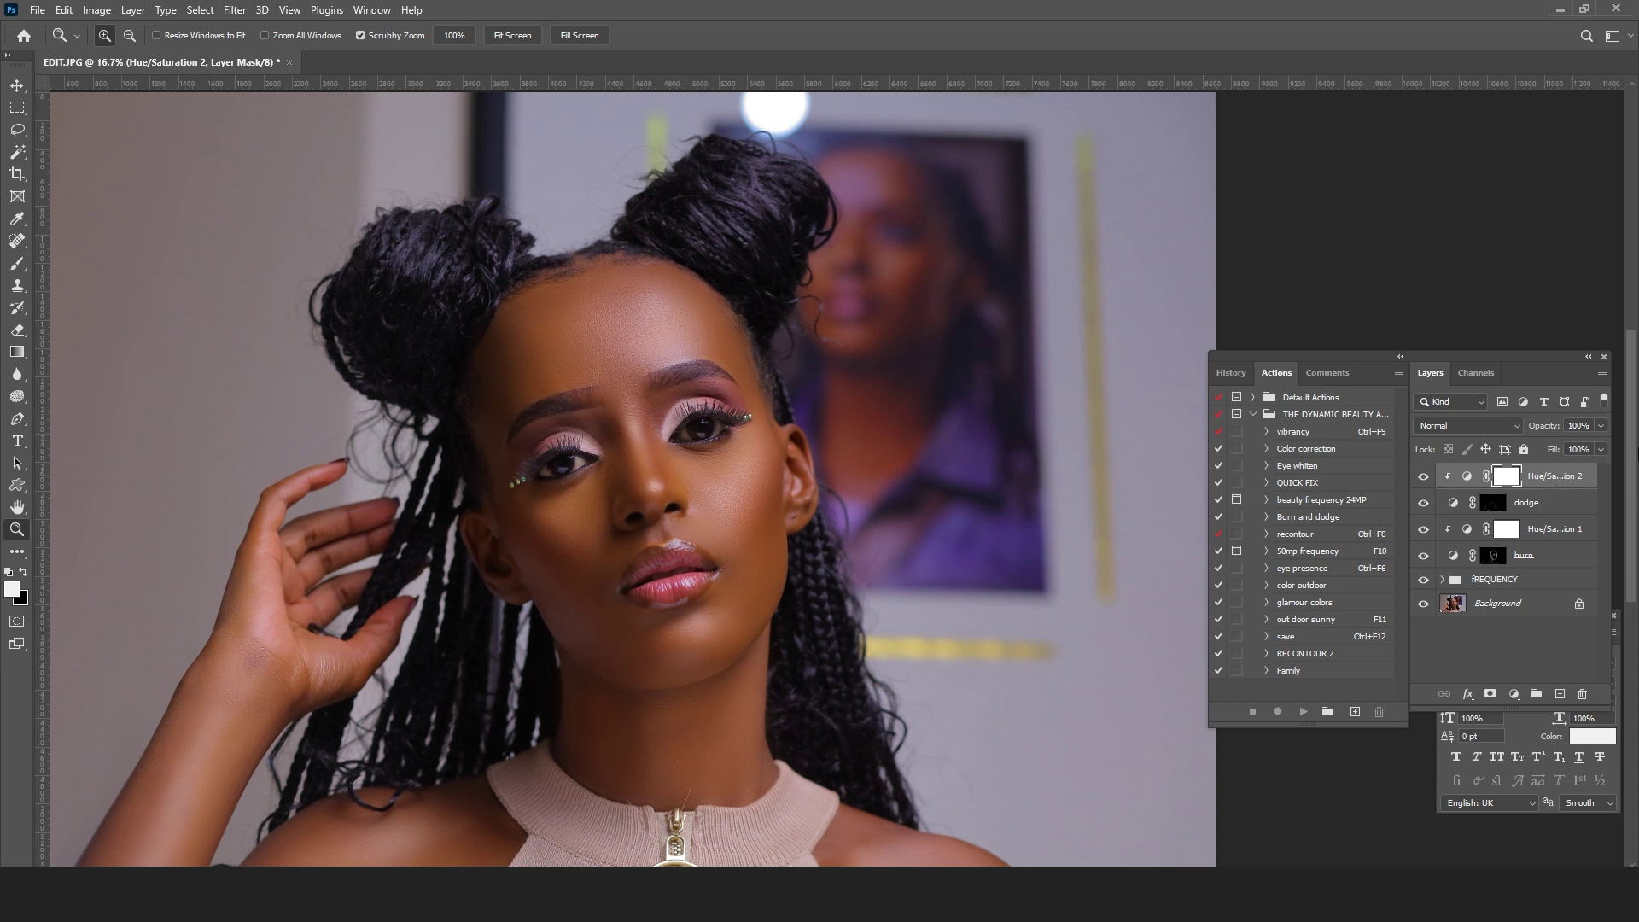
left_click(1557, 563, "shift")
left_click_drag(1557, 564, 1537, 693)
double_click(1479, 475)
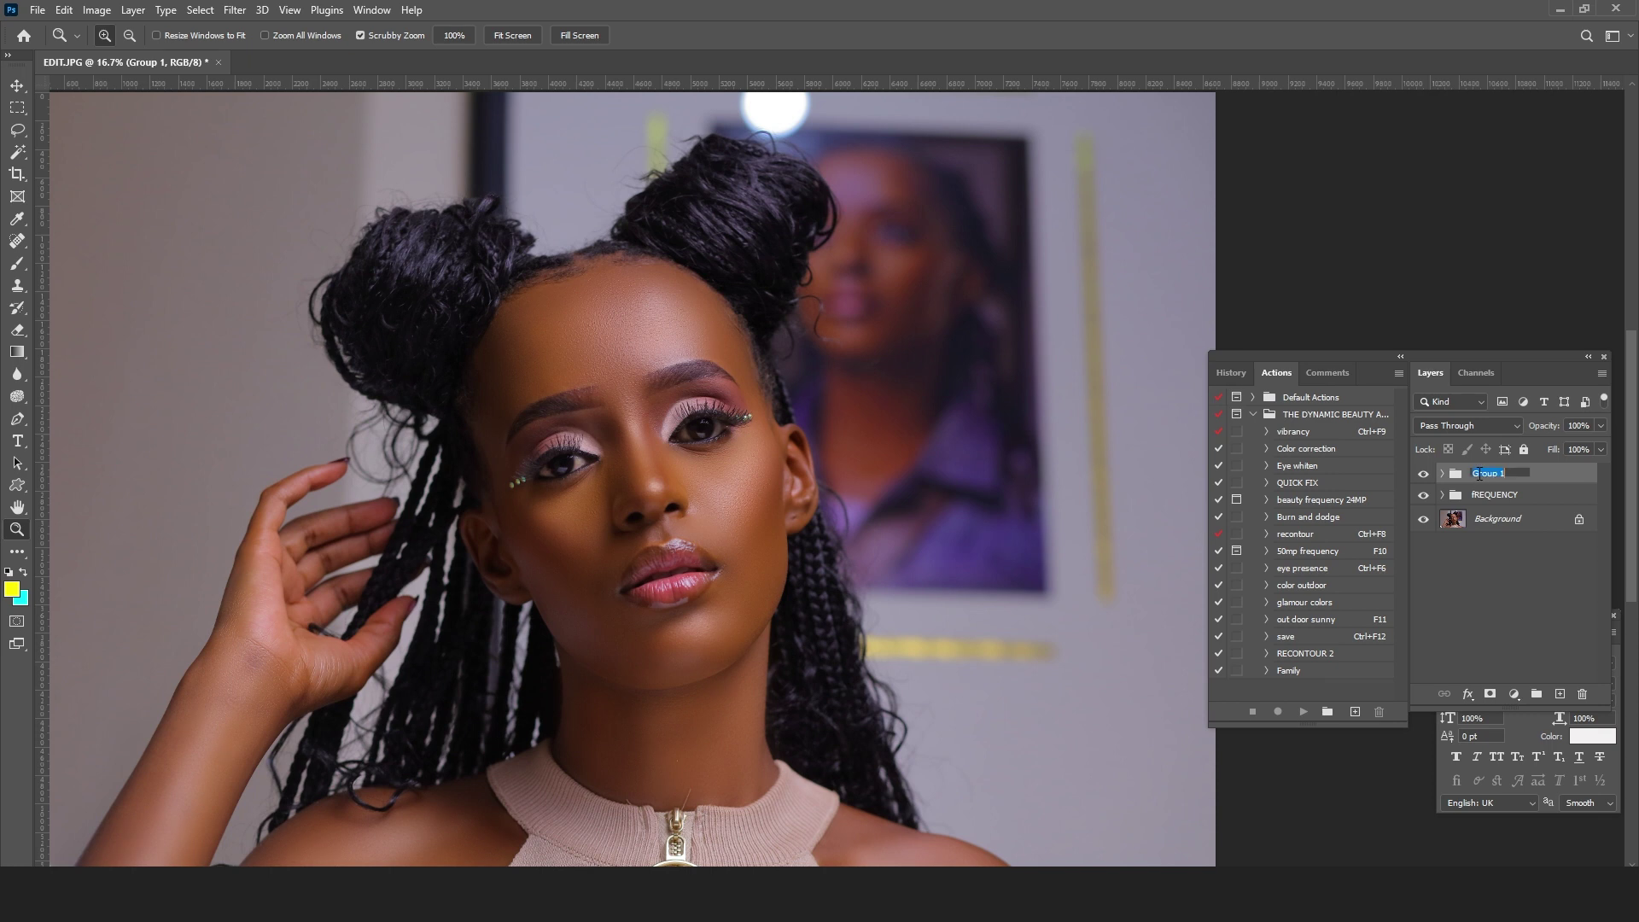
type("B")
left_click(1560, 478)
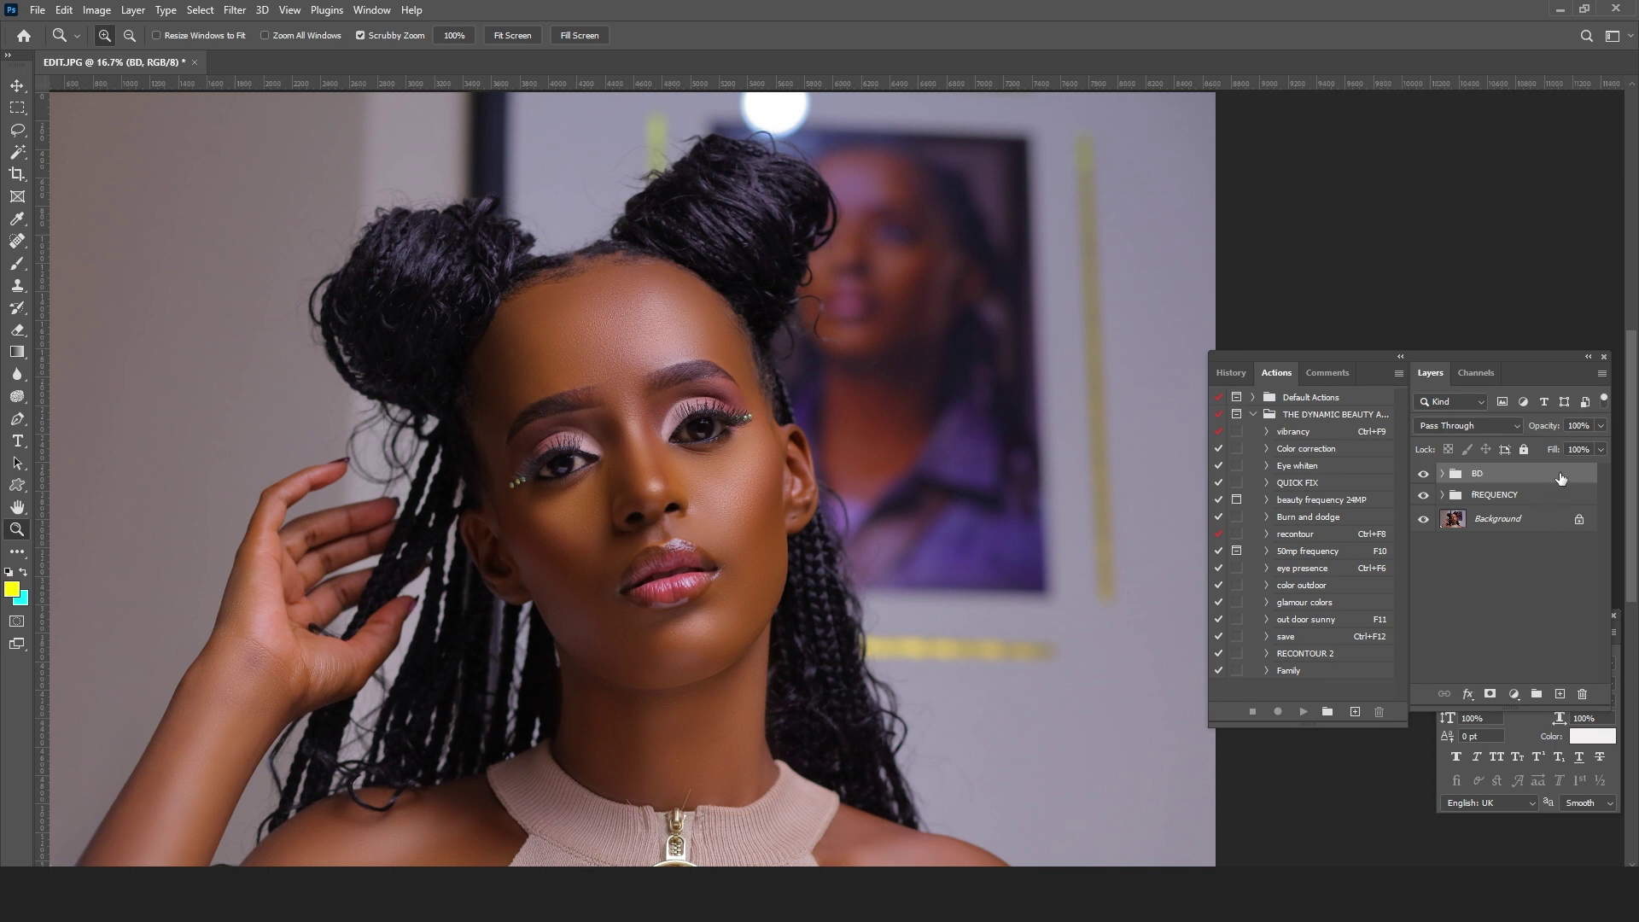
Step: Compare the portrait before and after contouring by toggling the BD group's visibility
left_click(1423, 474)
left_click(1422, 474)
left_click(1422, 474)
left_click(1422, 475)
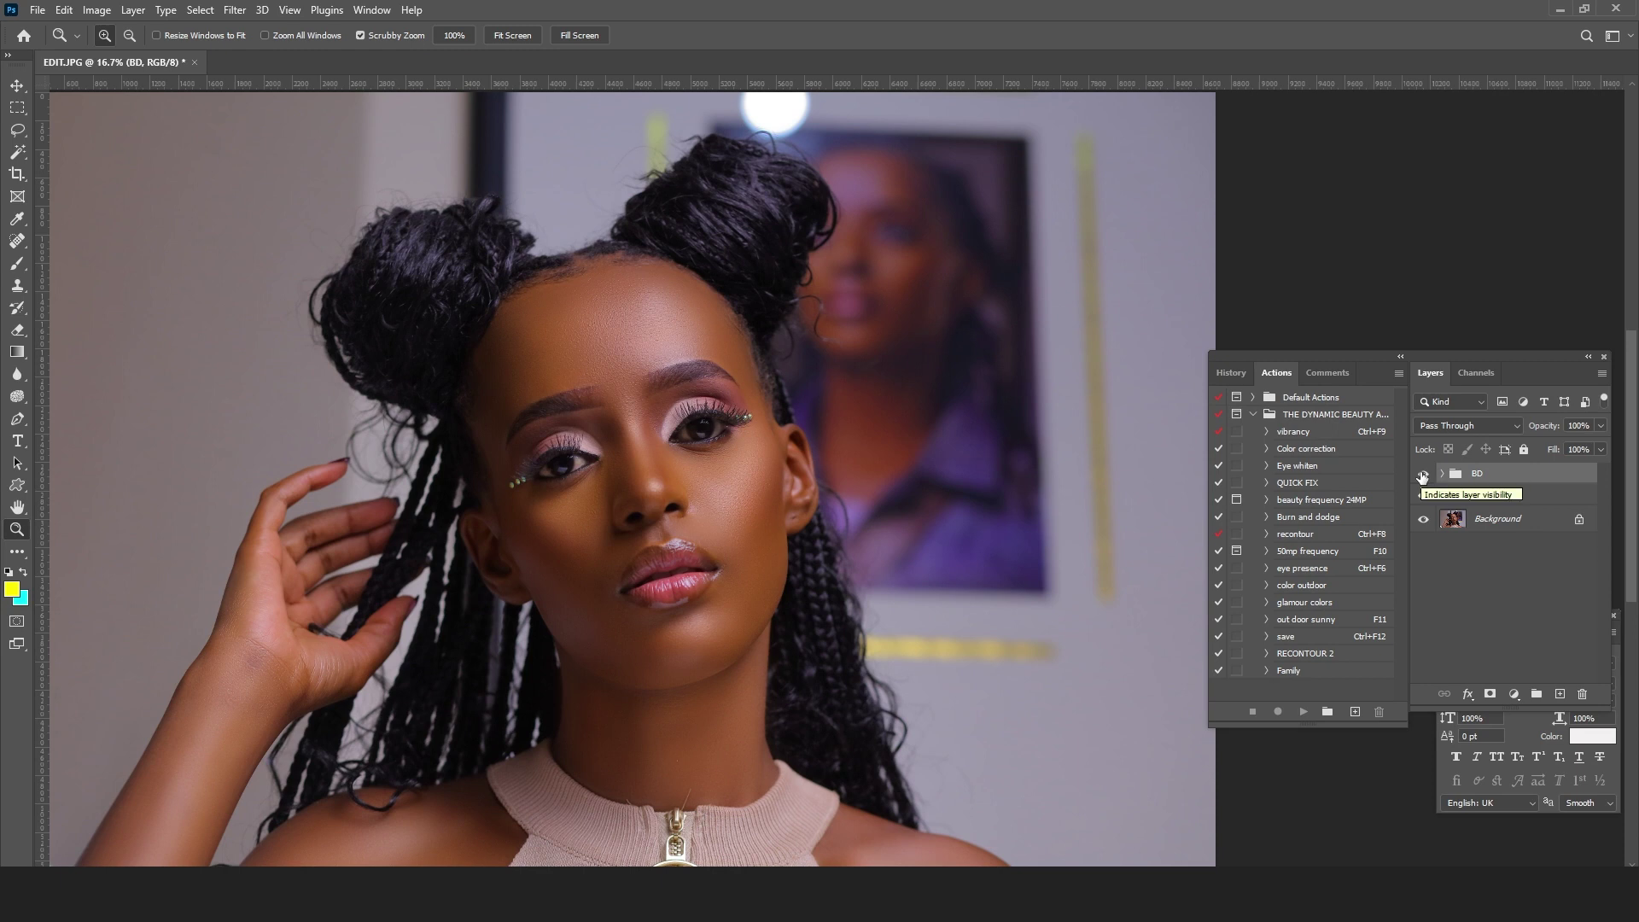
left_click(1422, 475)
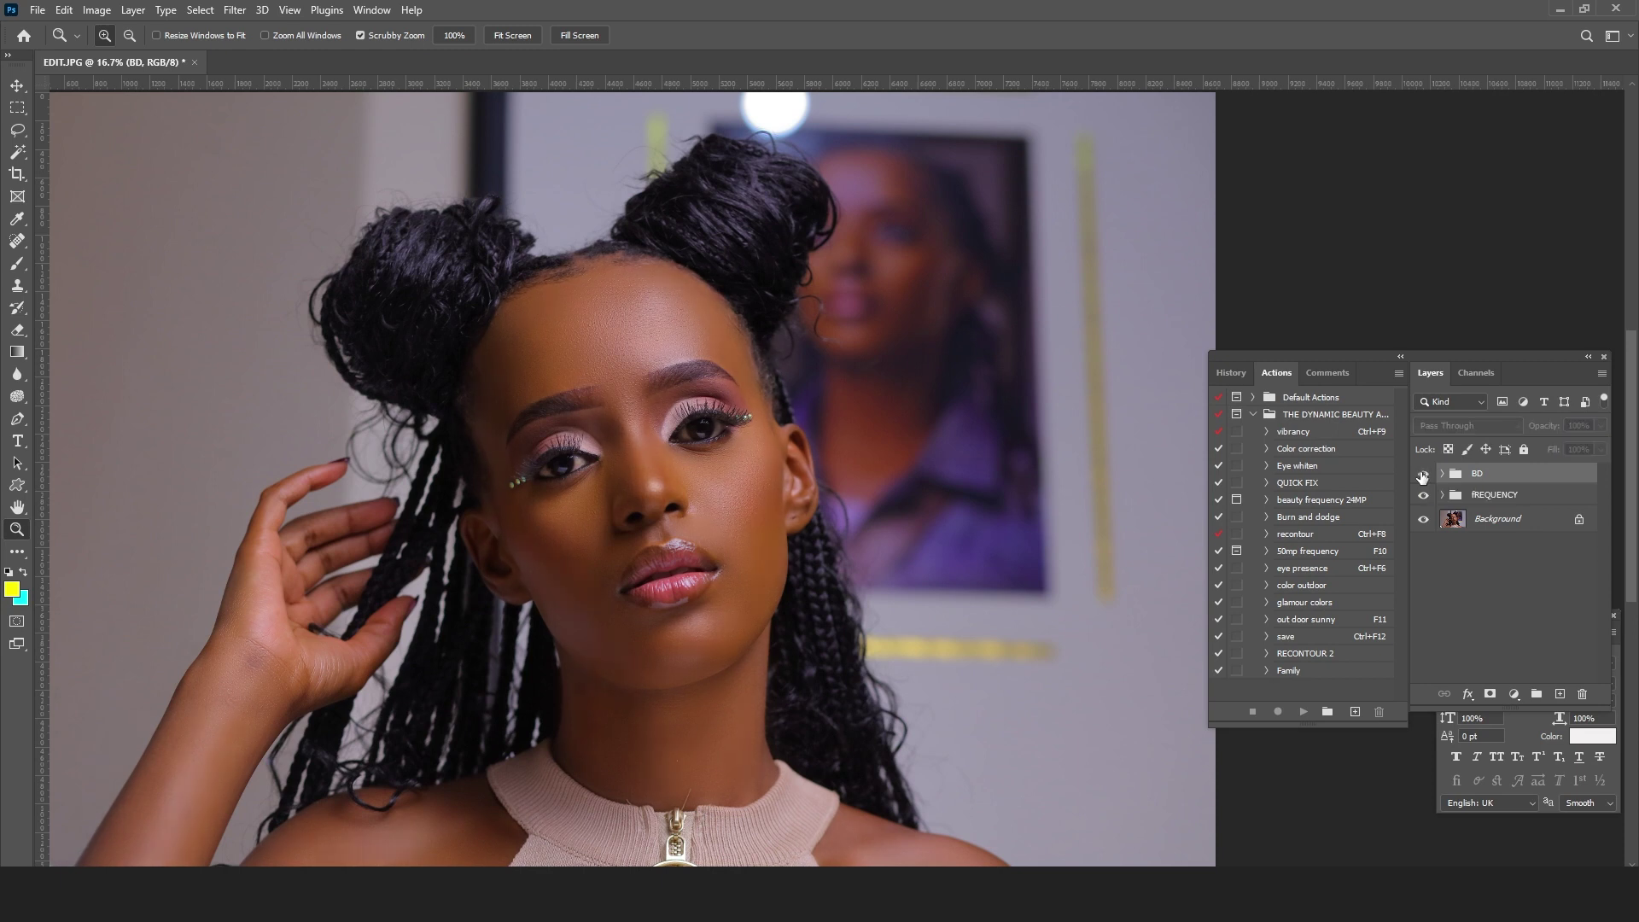
left_click(1422, 475)
left_click(1422, 475)
left_click(1423, 475)
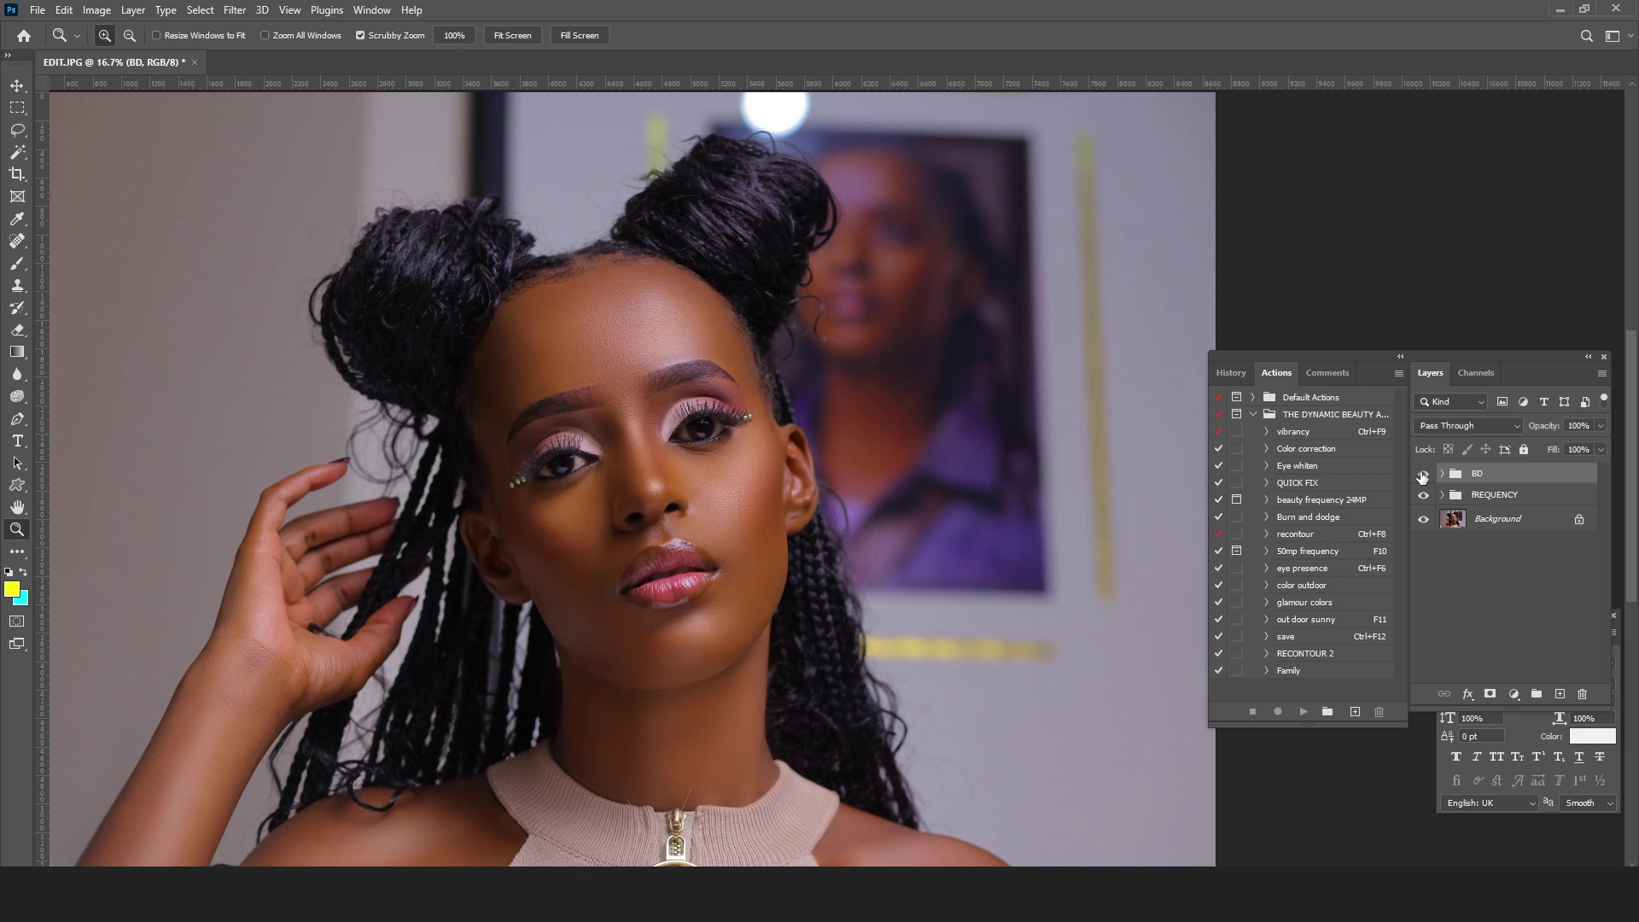
left_click(1422, 475)
left_click(1422, 474)
Step: Add a Hue/Saturation adjustment layer above BD with hue -111, saturation -75 and lightness +8
left_click(589, 493)
left_click(589, 494)
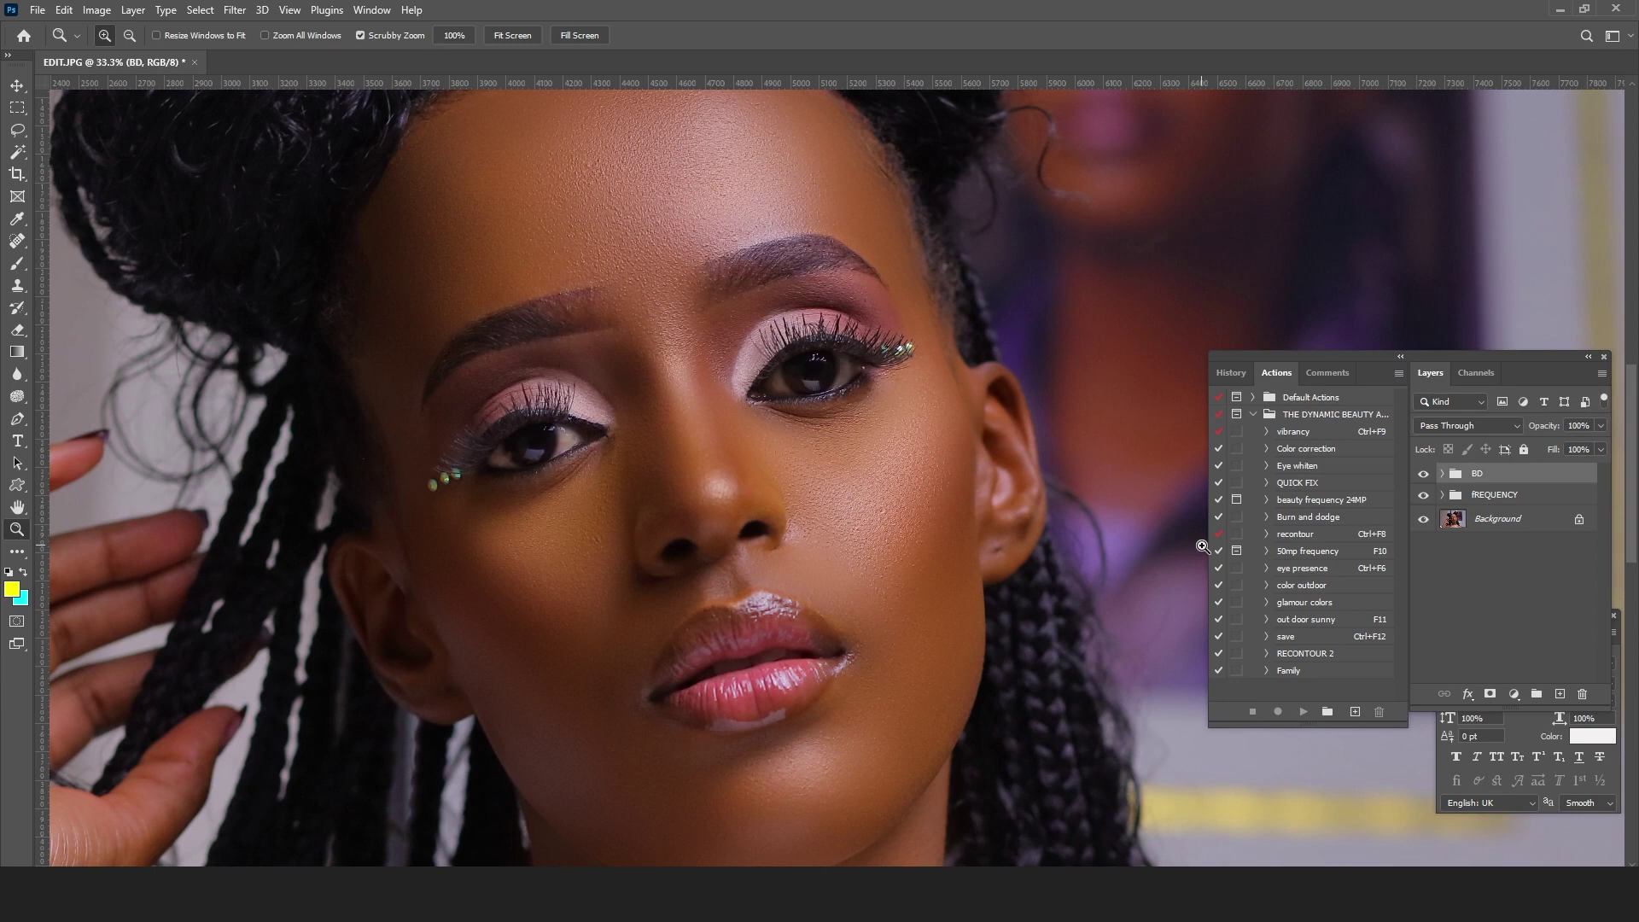
left_click(1296, 469)
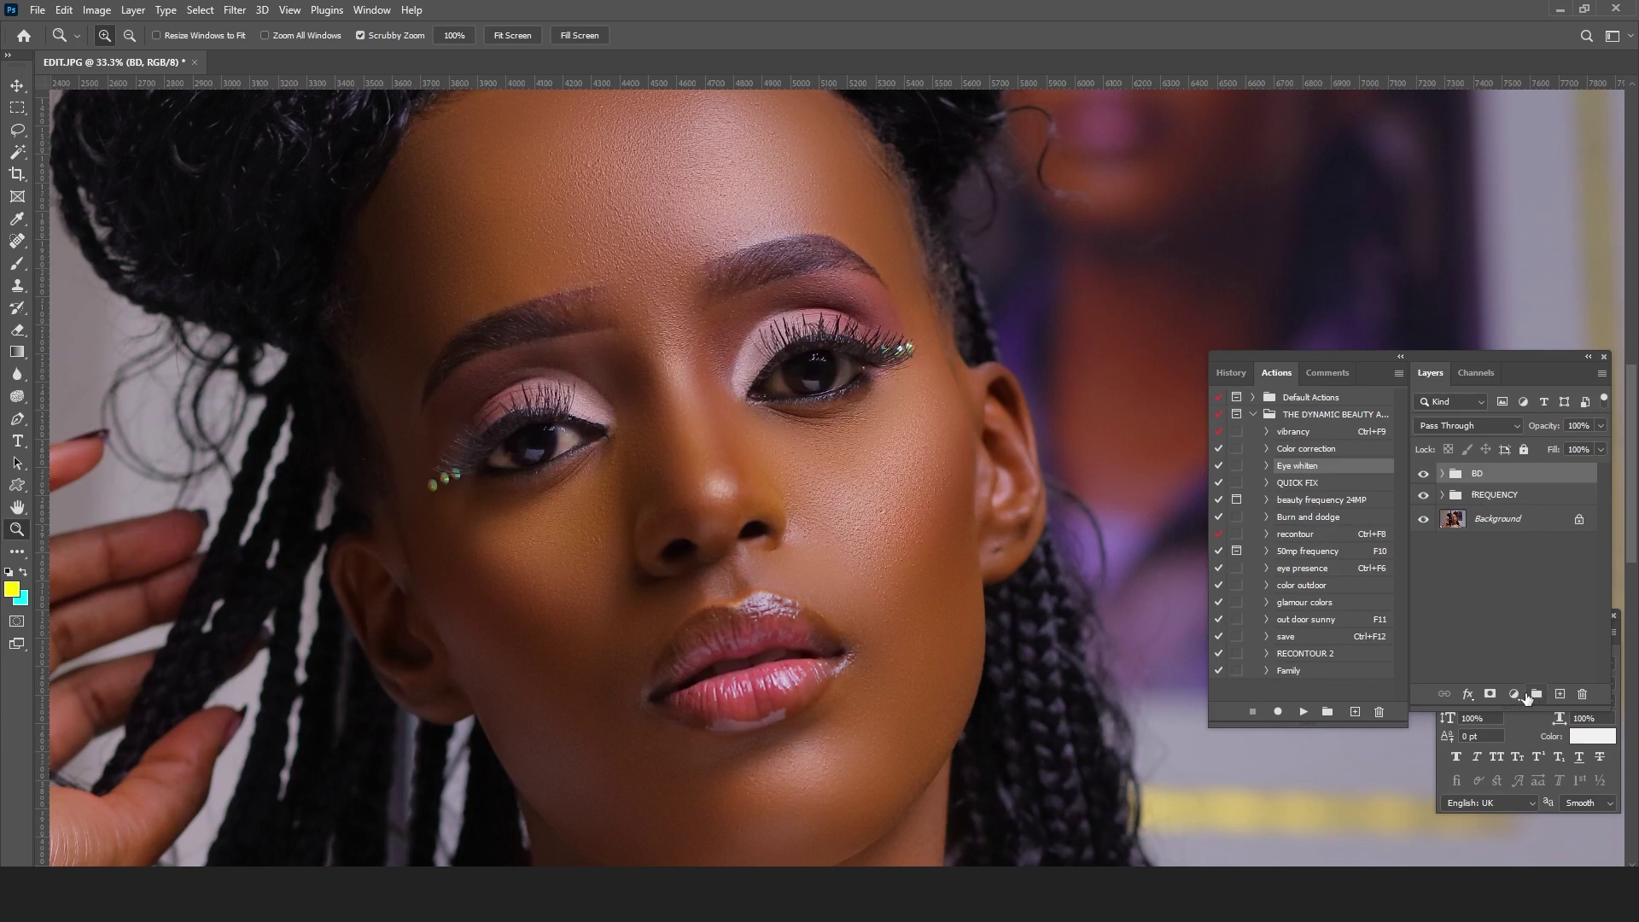
left_click(1514, 693)
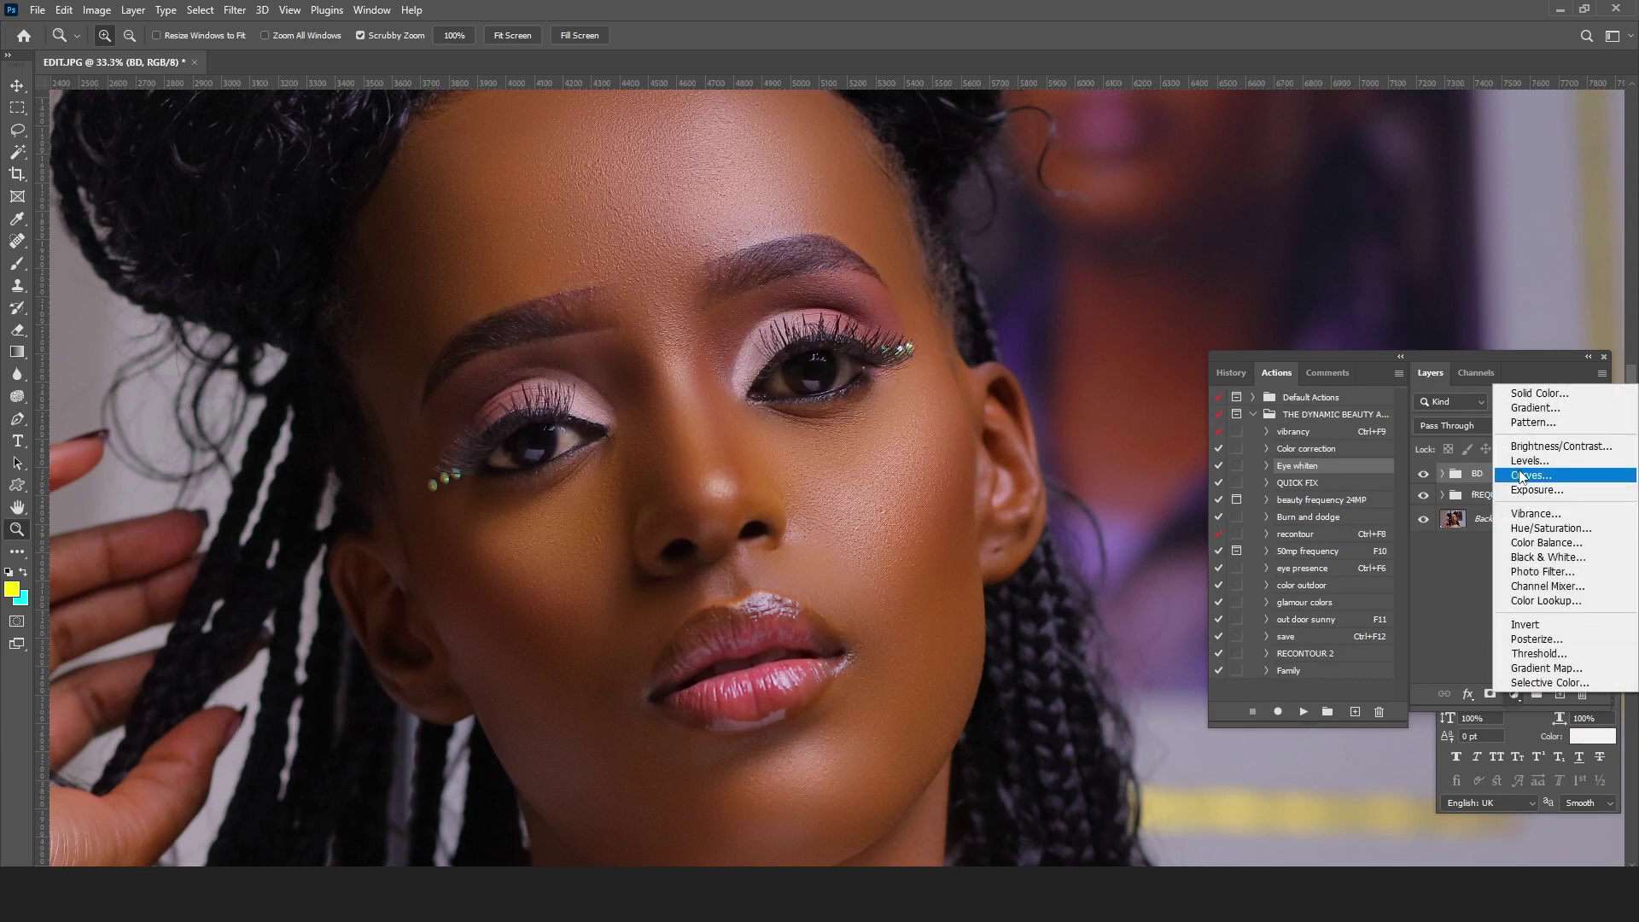
left_click(1534, 529)
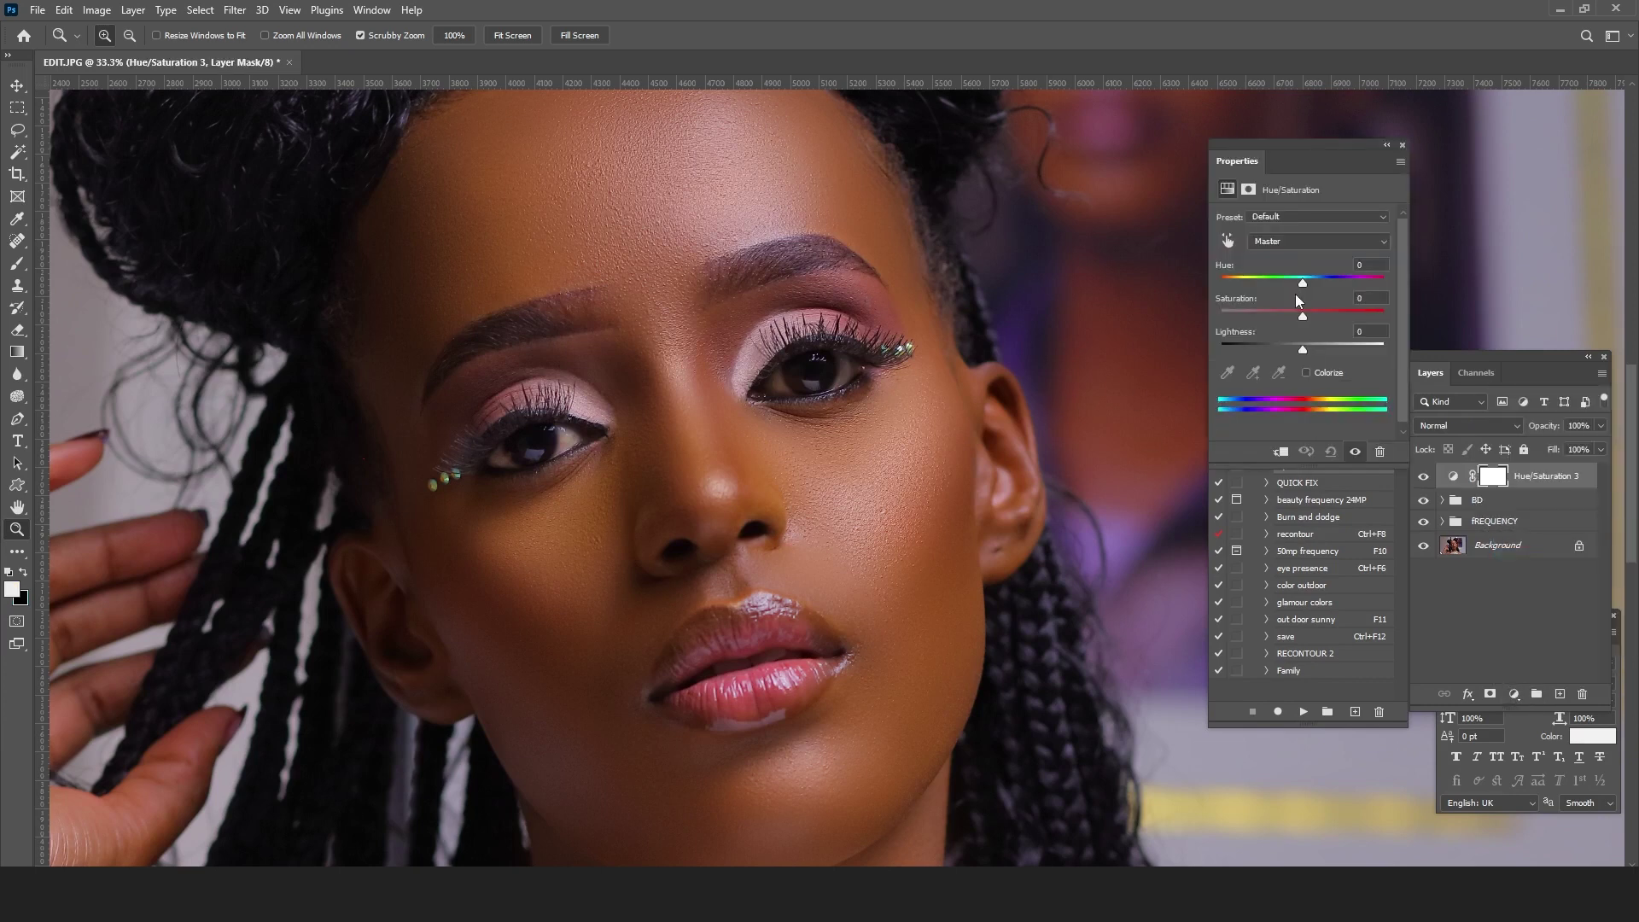
left_click_drag(1303, 315, 1244, 309)
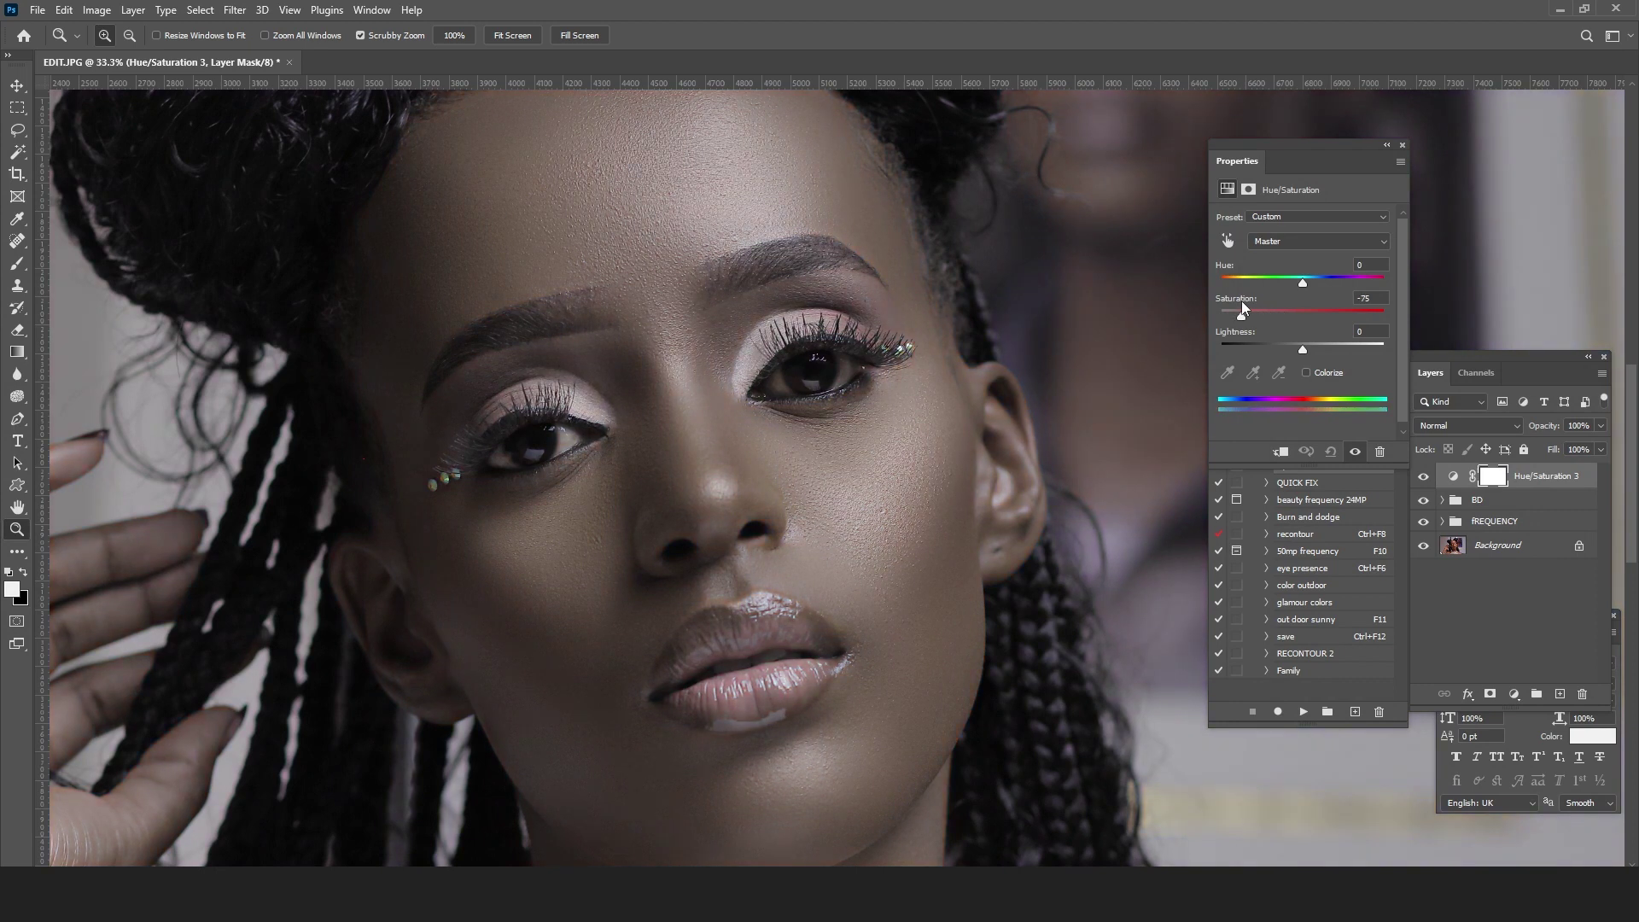
left_click_drag(1307, 282, 1244, 283)
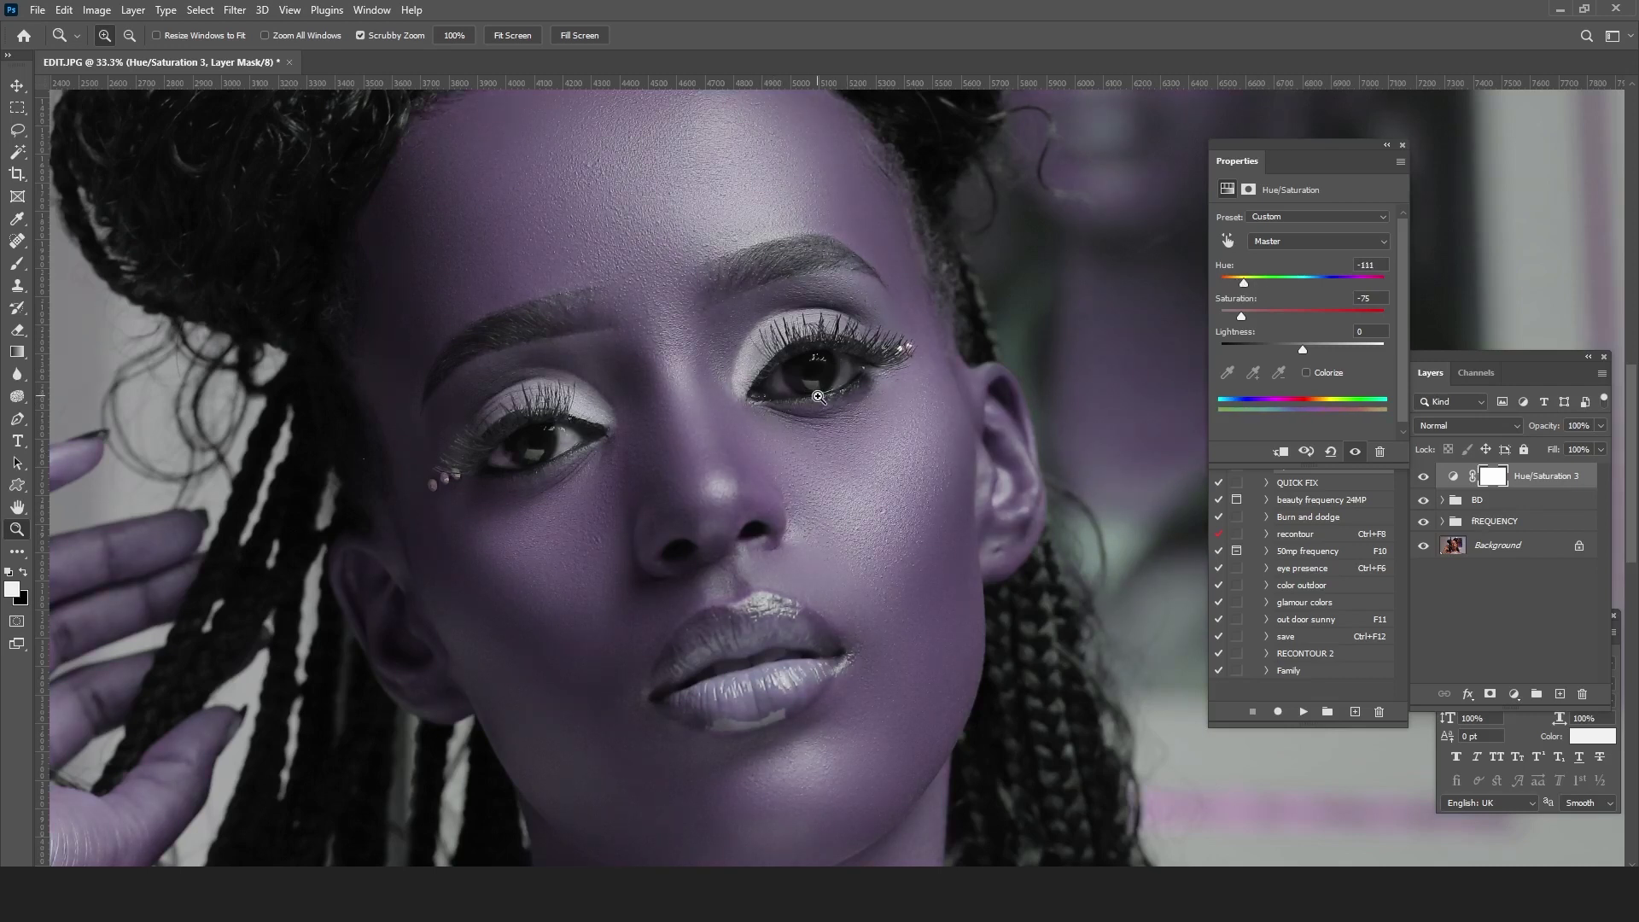
left_click_drag(1305, 345, 1308, 346)
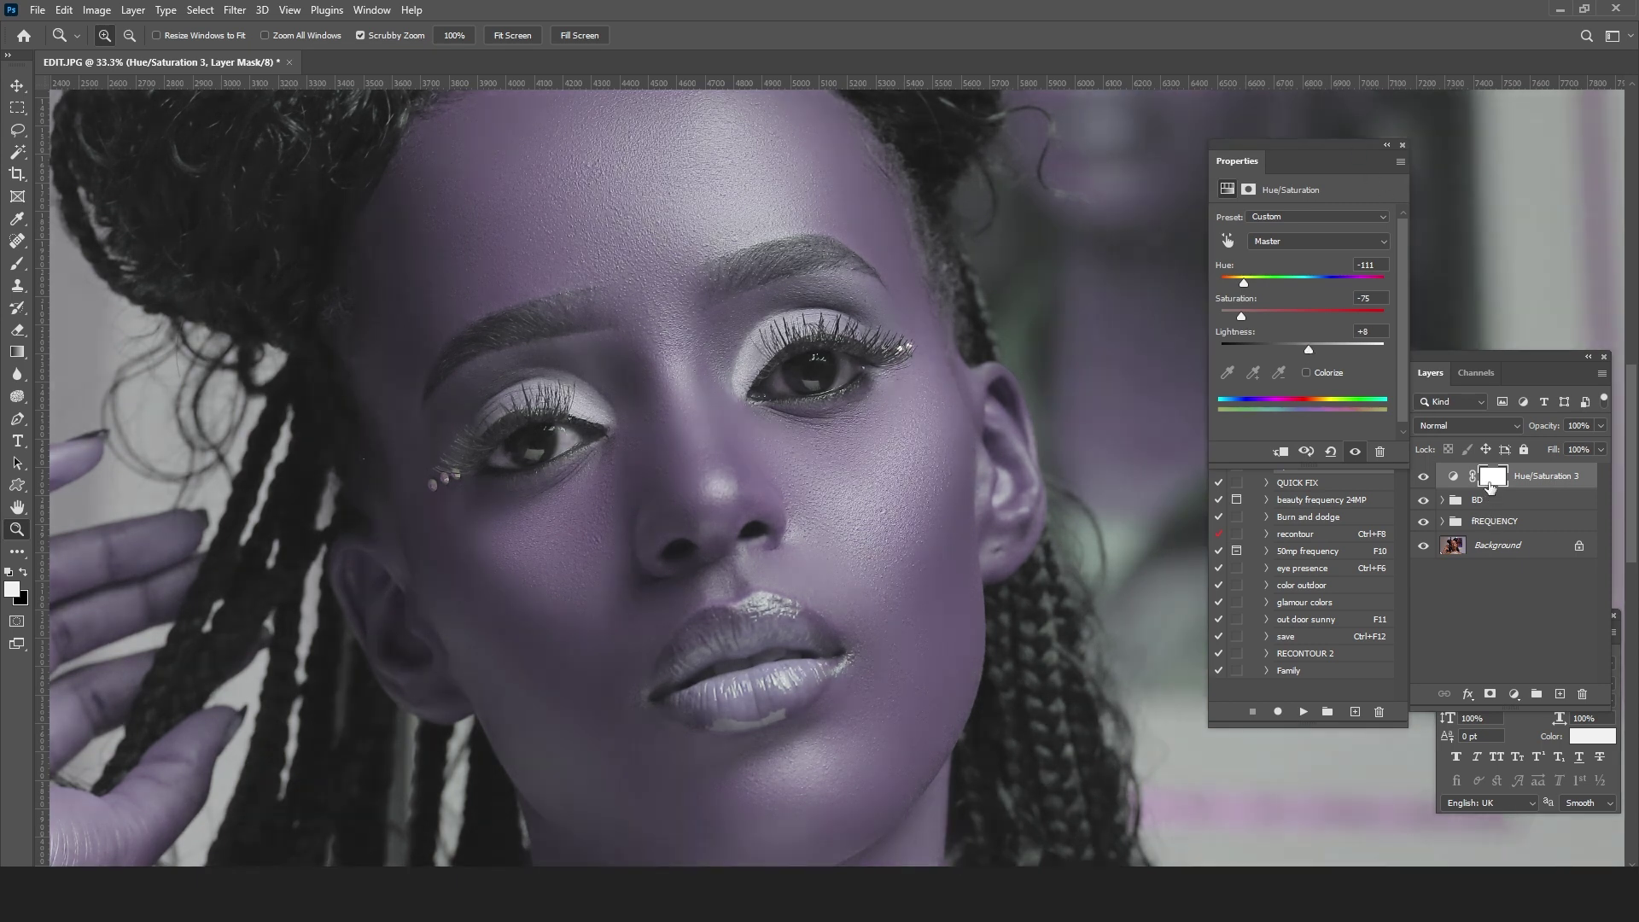
Step: Invert the new Hue/Saturation layer's mask to black and rename the layer EYES
left_click(1489, 478)
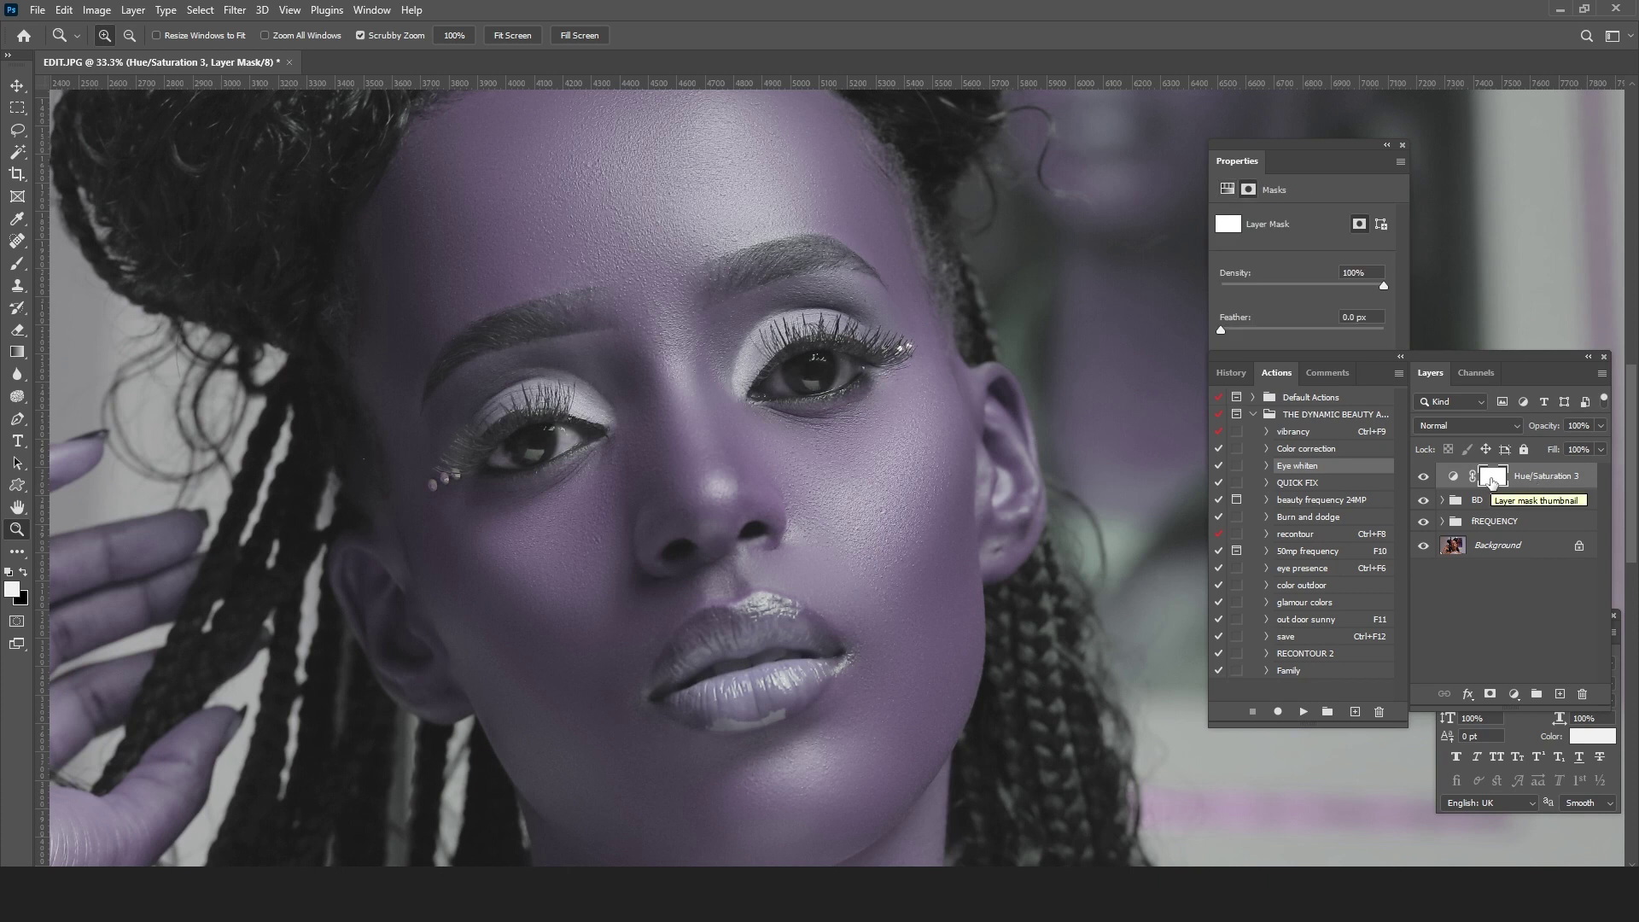
key("ctrl+i")
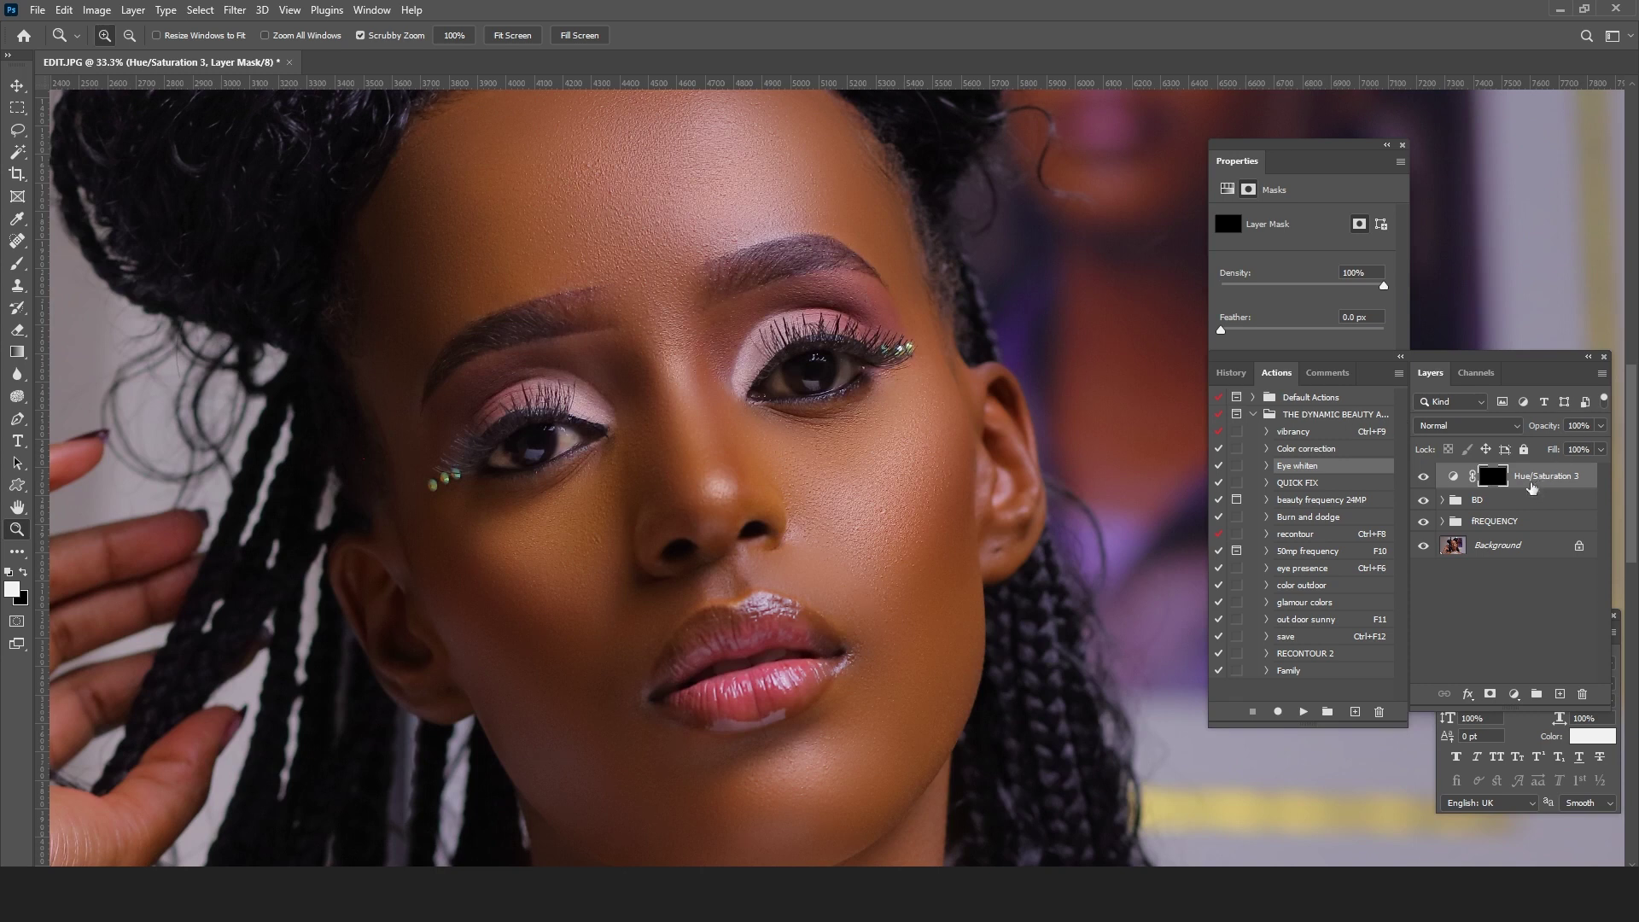
left_click(1533, 472)
double_click(1533, 482)
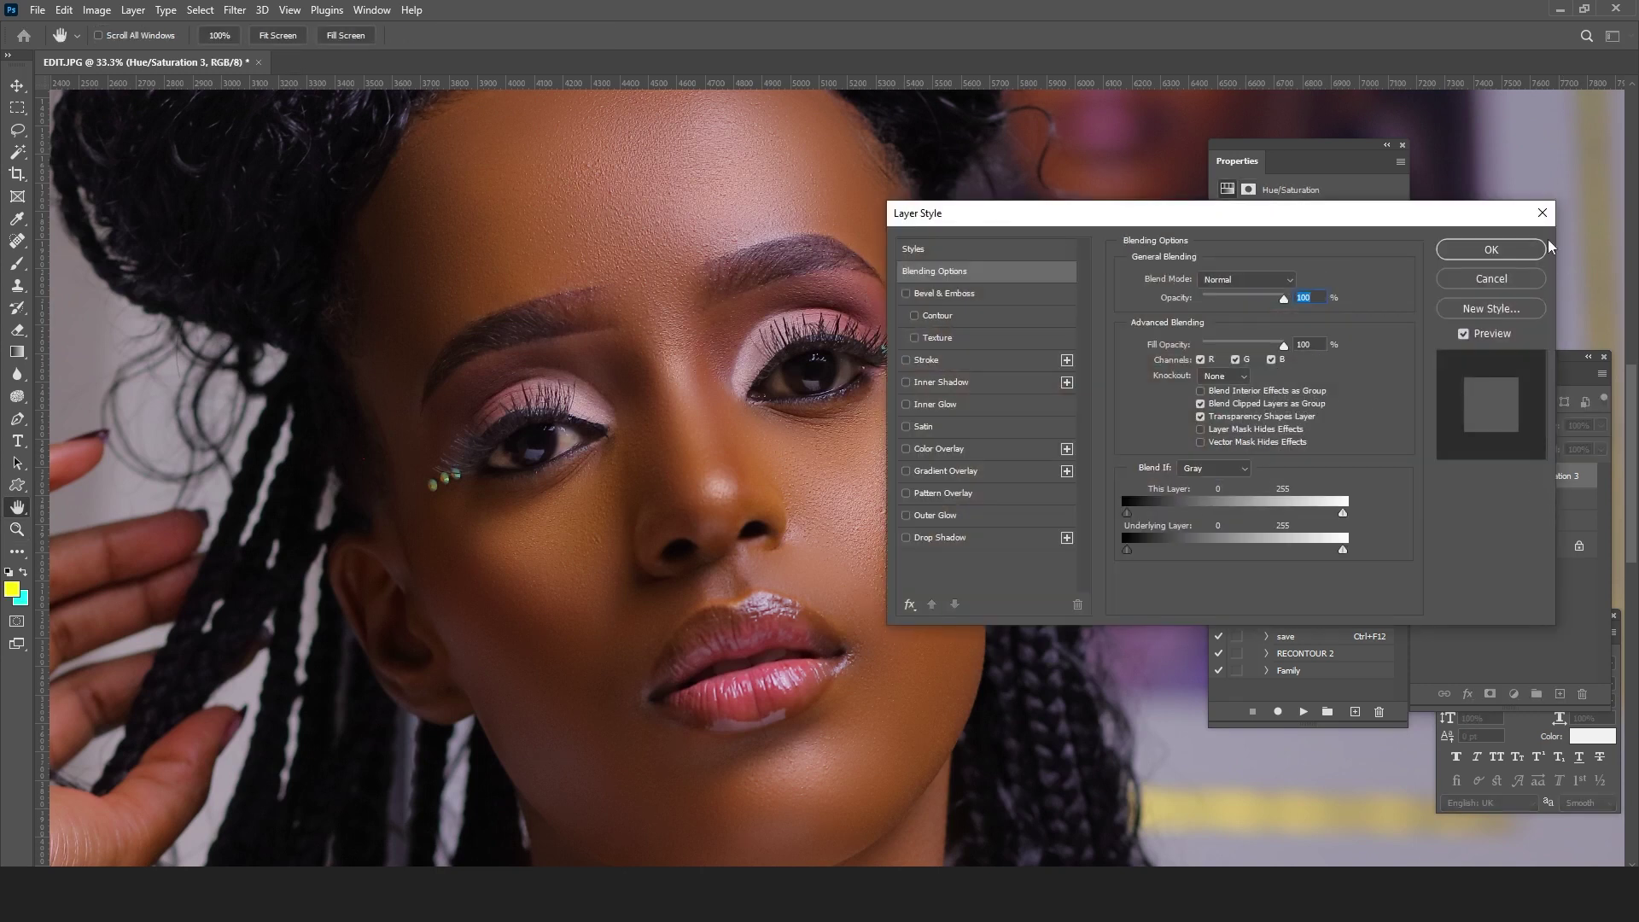
left_click(1543, 214)
double_click(1532, 476)
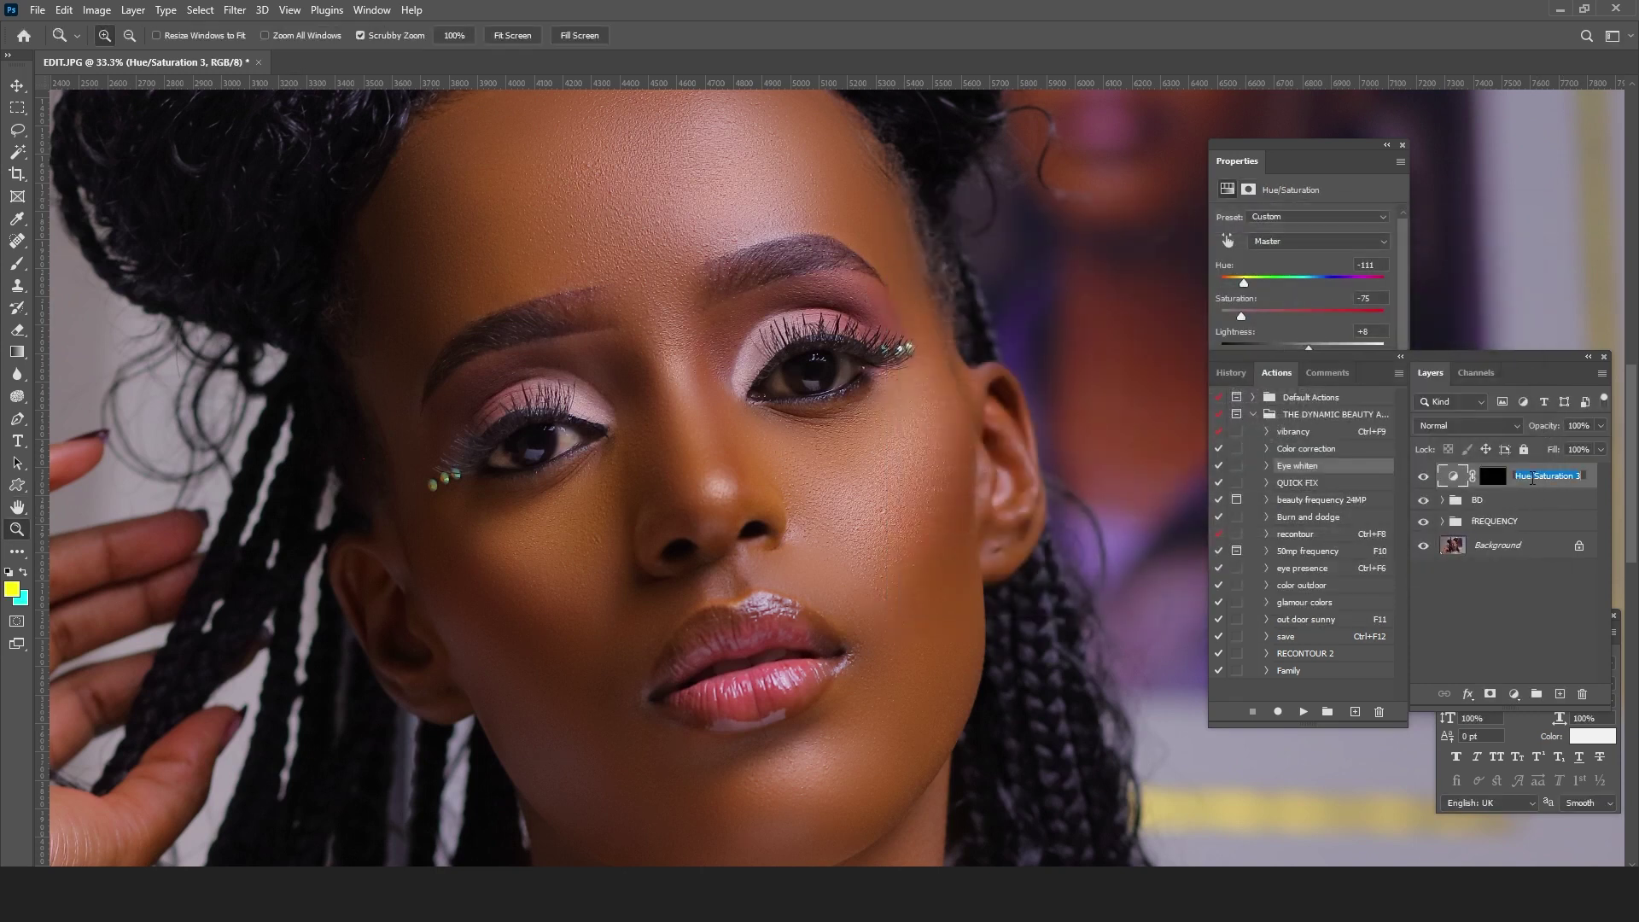
type("EYES")
left_click(1579, 483)
Step: Activate the EYES layer's mask and set up a white soft round brush at 95 px and 100% flow
left_click(551, 459)
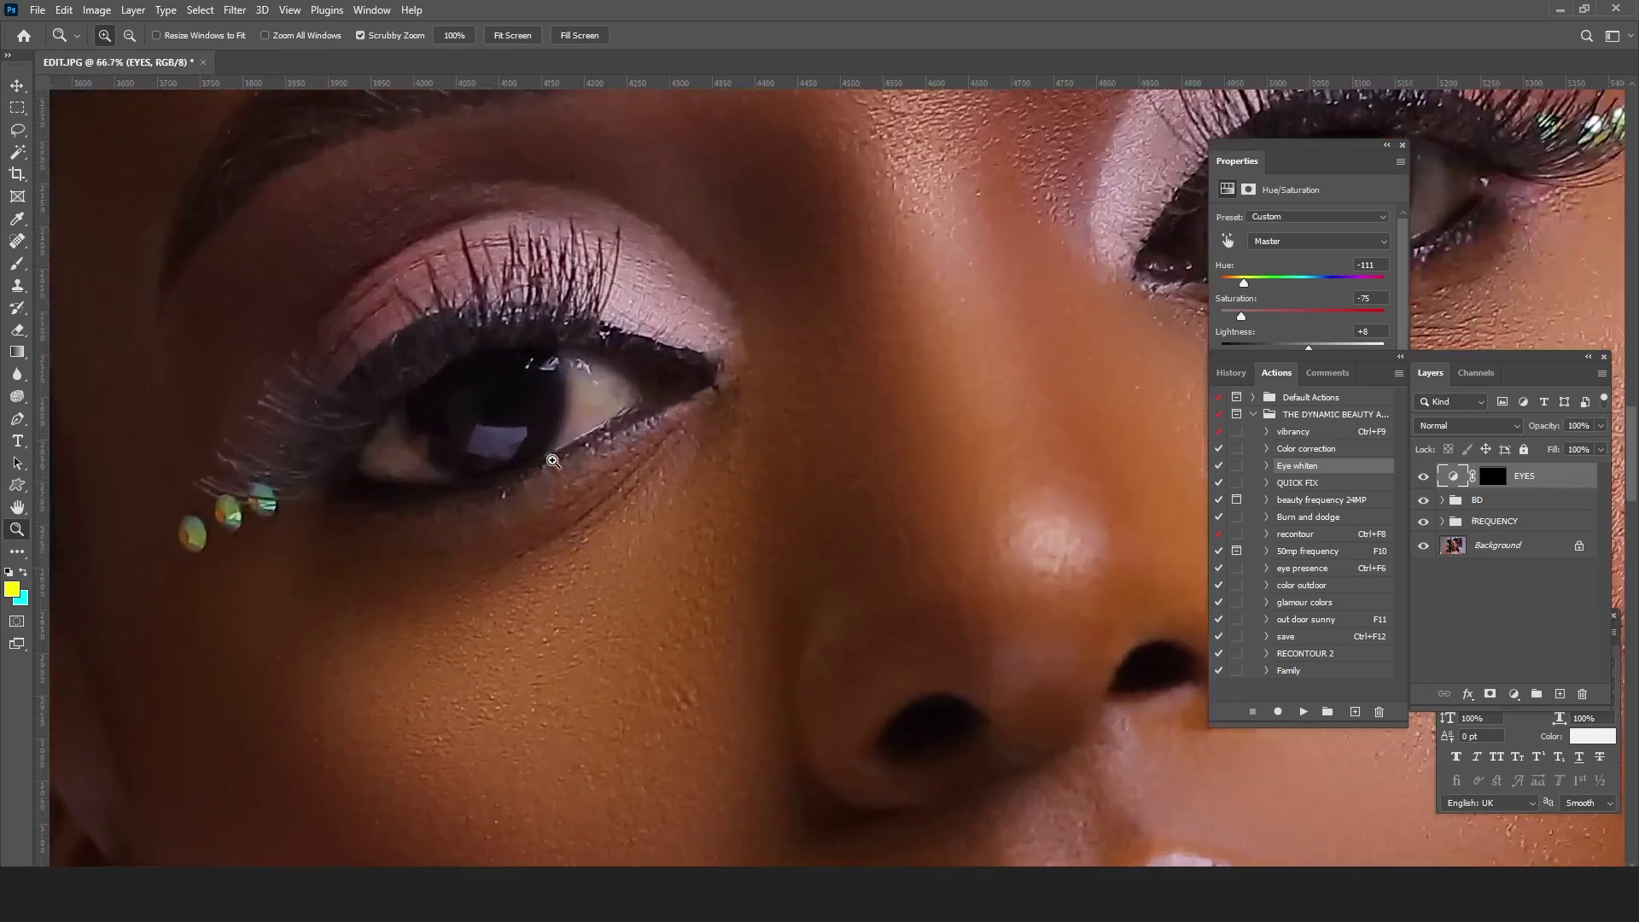
left_click(553, 461)
left_click(16, 266)
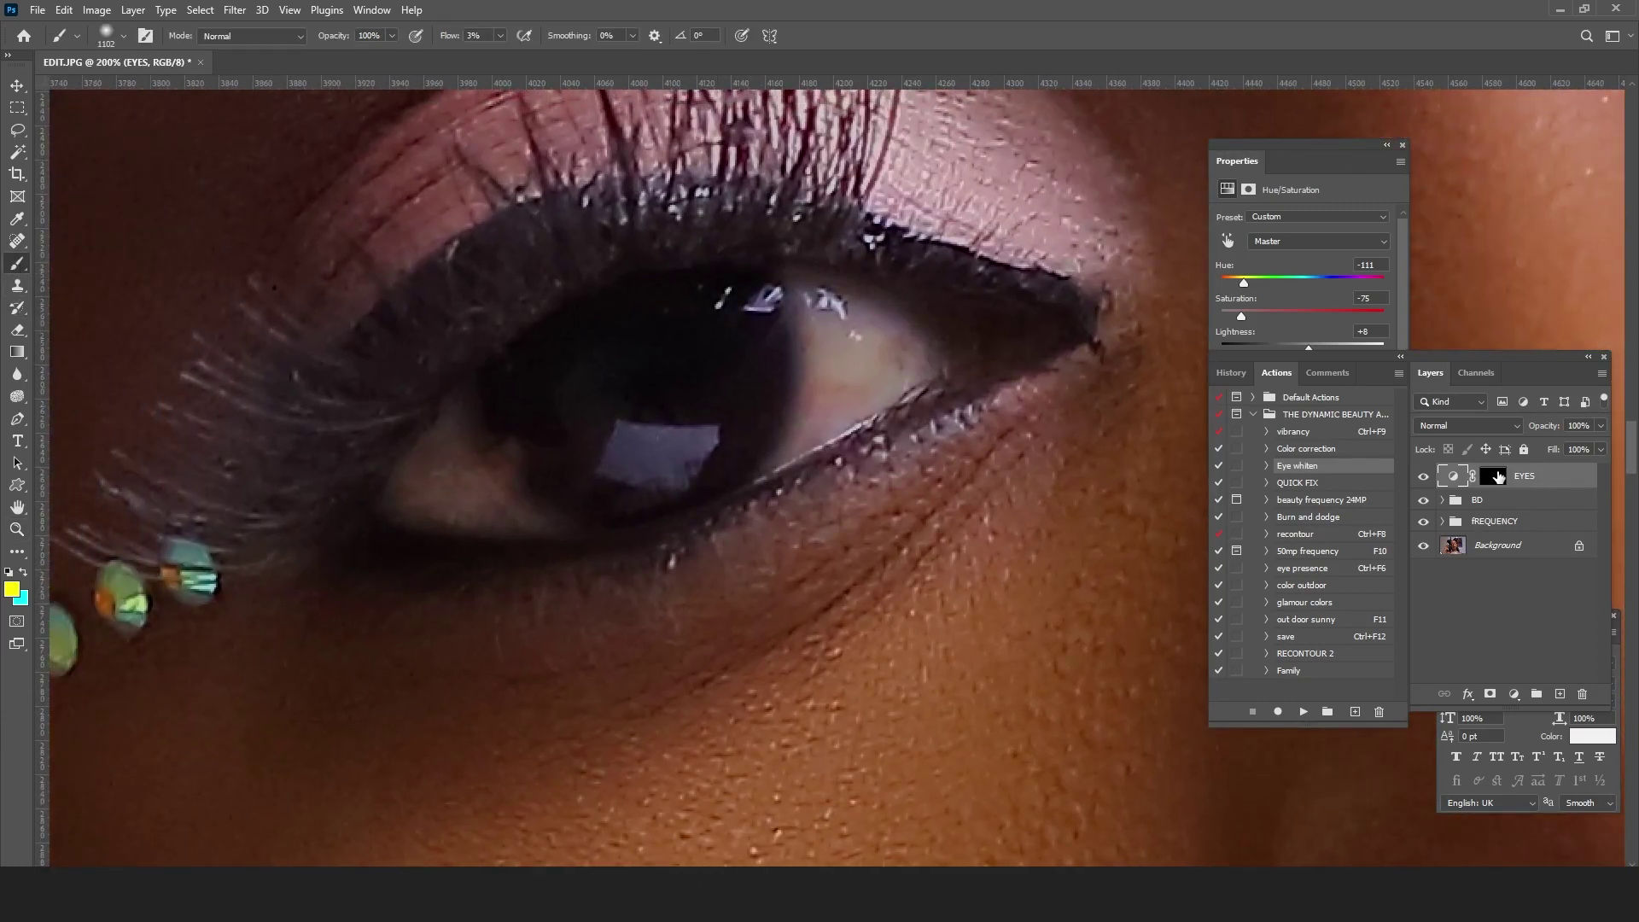
left_click(1496, 476)
key("d")
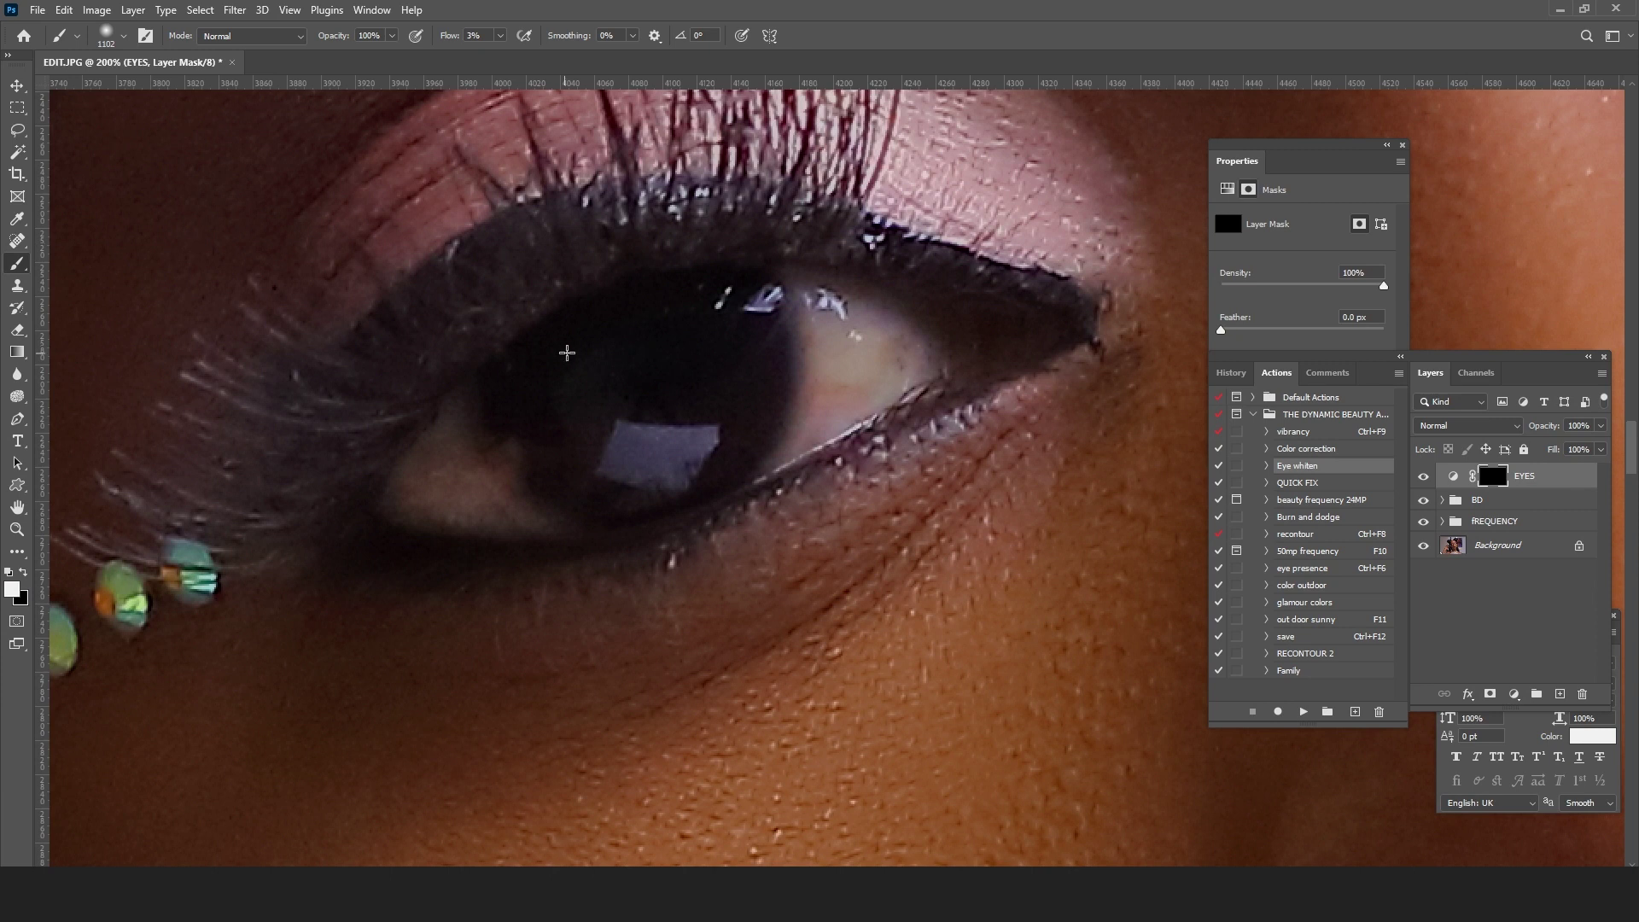
right_click(567, 352)
left_click(729, 398)
left_click(501, 36)
left_click_drag(500, 49, 582, 53)
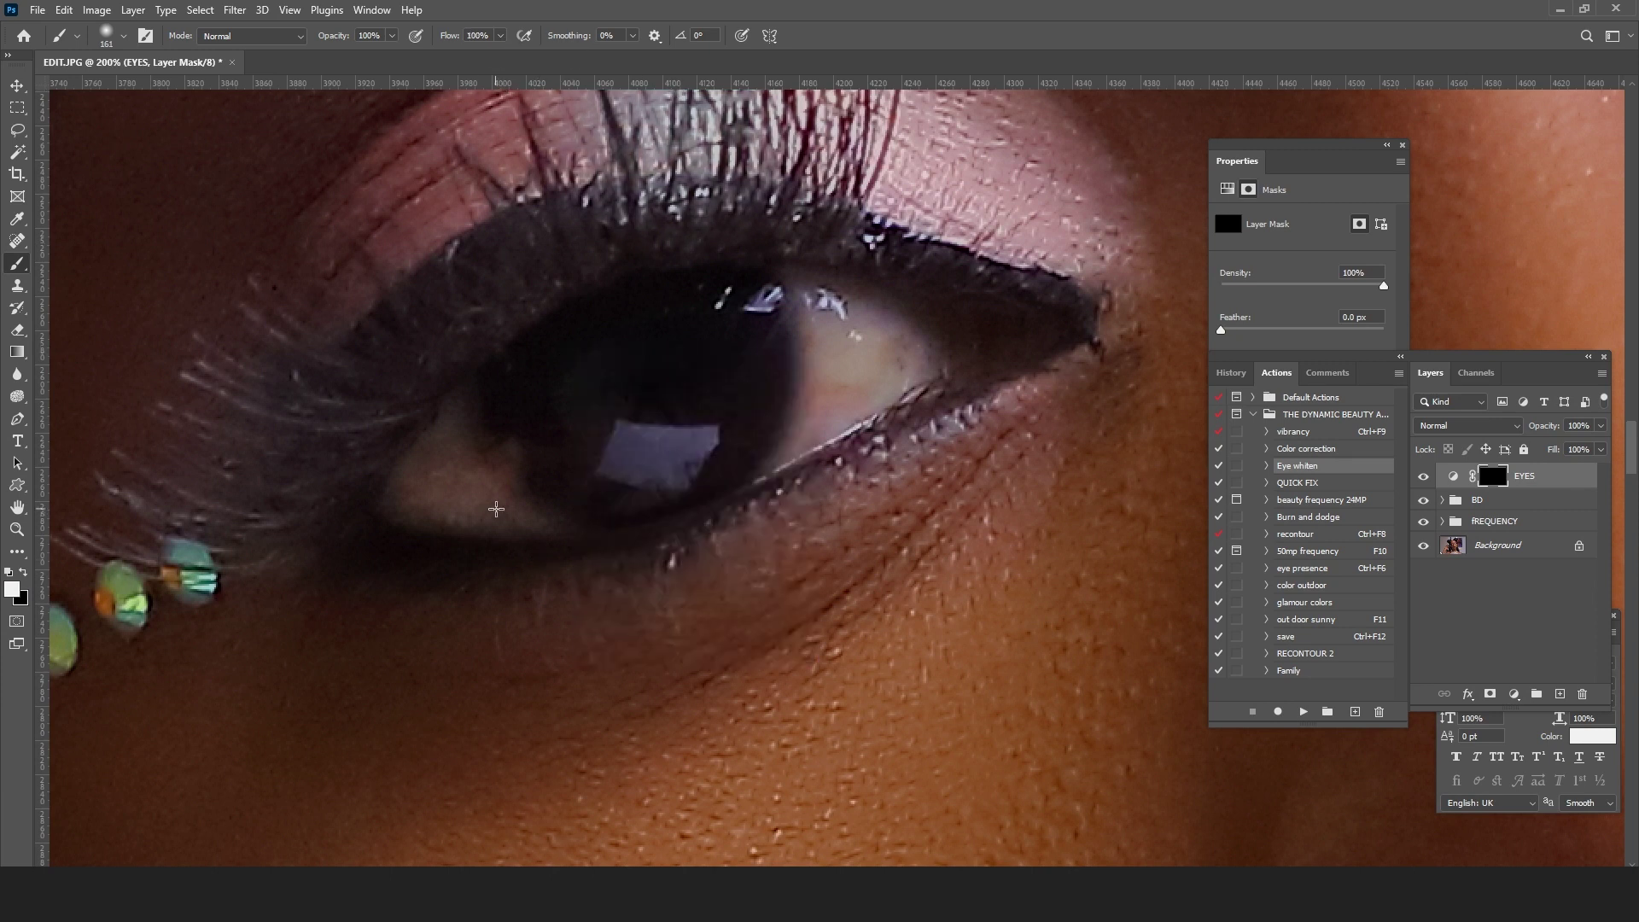
right_click(643, 430)
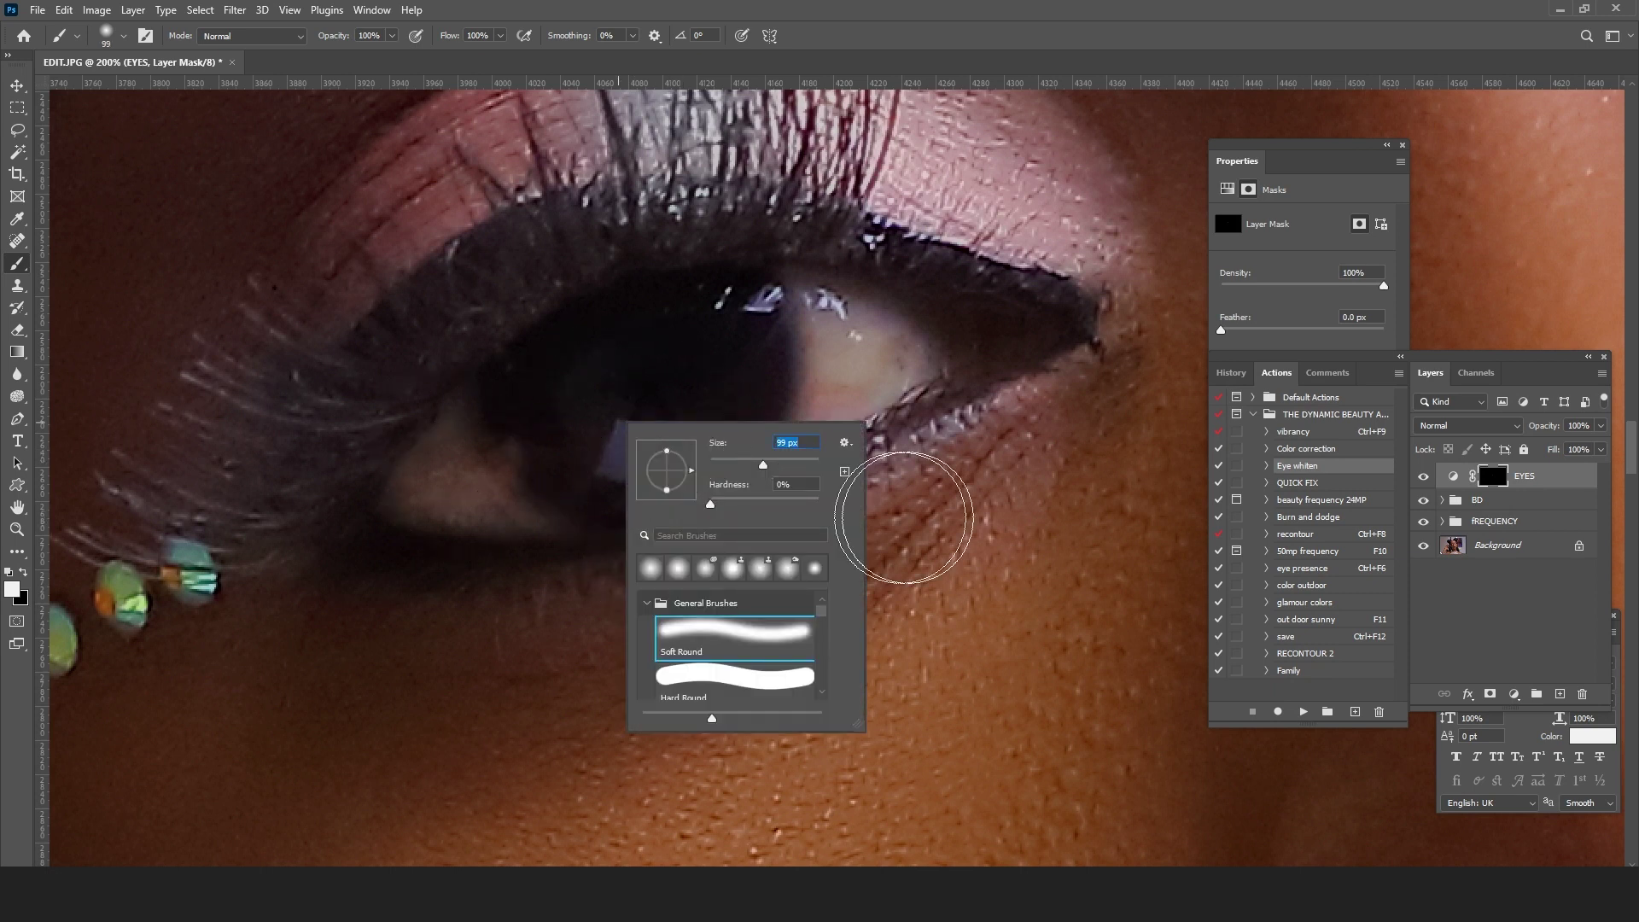
left_click_drag(762, 467, 761, 467)
Step: Paint white on the EYES mask over the whites of both eyes
mouse_move(464, 450)
left_mouse_down()
mouse_move(503, 500)
mouse_move(443, 473)
mouse_move(533, 517)
mouse_move(433, 485)
left_mouse_up()
mouse_move(849, 326)
left_mouse_down()
mouse_move(847, 367)
mouse_move(849, 344)
mouse_move(795, 463)
left_mouse_up()
left_click_drag(1464, 326, 537, 403)
mouse_move(961, 265)
left_mouse_down()
mouse_move(757, 453)
mouse_move(405, 669)
left_mouse_up()
left_click_drag(632, 483, 682, 522)
mouse_move(1083, 369)
left_mouse_down()
mouse_move(1028, 450)
mouse_move(1050, 364)
mouse_move(1002, 480)
mouse_move(1025, 415)
mouse_move(1000, 332)
mouse_move(1024, 451)
left_mouse_up()
Step: Extend the whitening on the EYES mask into the inner corners of both eyes
mouse_move(369, 603)
left_mouse_down()
mouse_move(509, 487)
mouse_move(1109, 341)
left_mouse_up()
mouse_move(275, 581)
left_mouse_down()
mouse_move(552, 504)
mouse_move(1281, 423)
left_mouse_up()
scroll(654, 472, "down", 4)
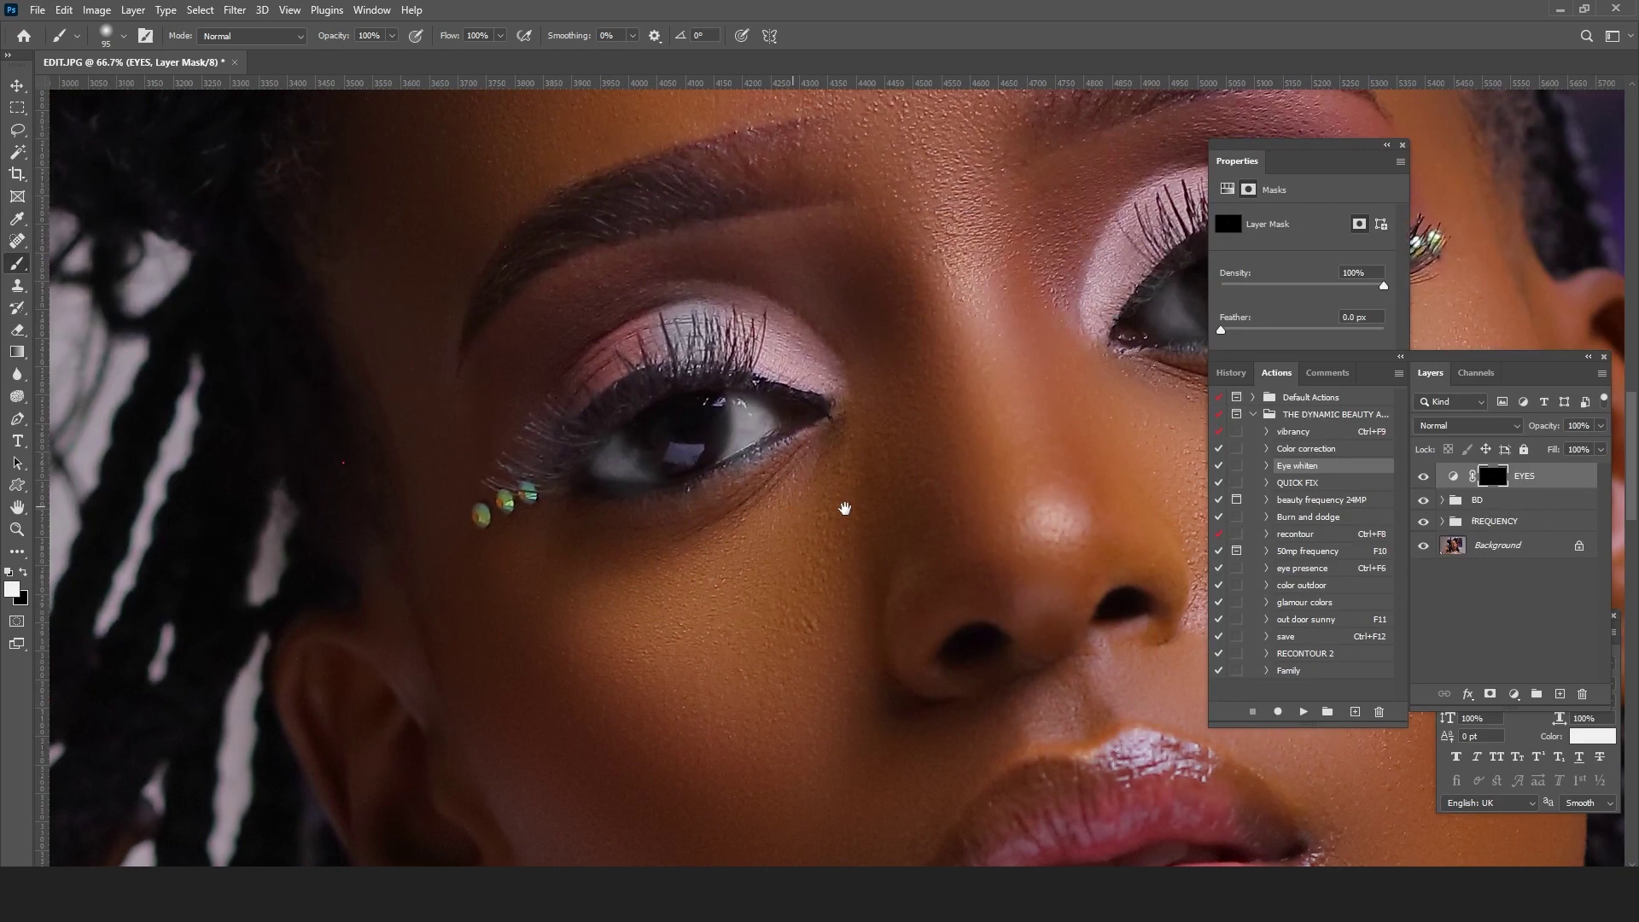
mouse_move(845, 508)
left_mouse_down()
mouse_move(750, 516)
mouse_move(699, 454)
left_mouse_up()
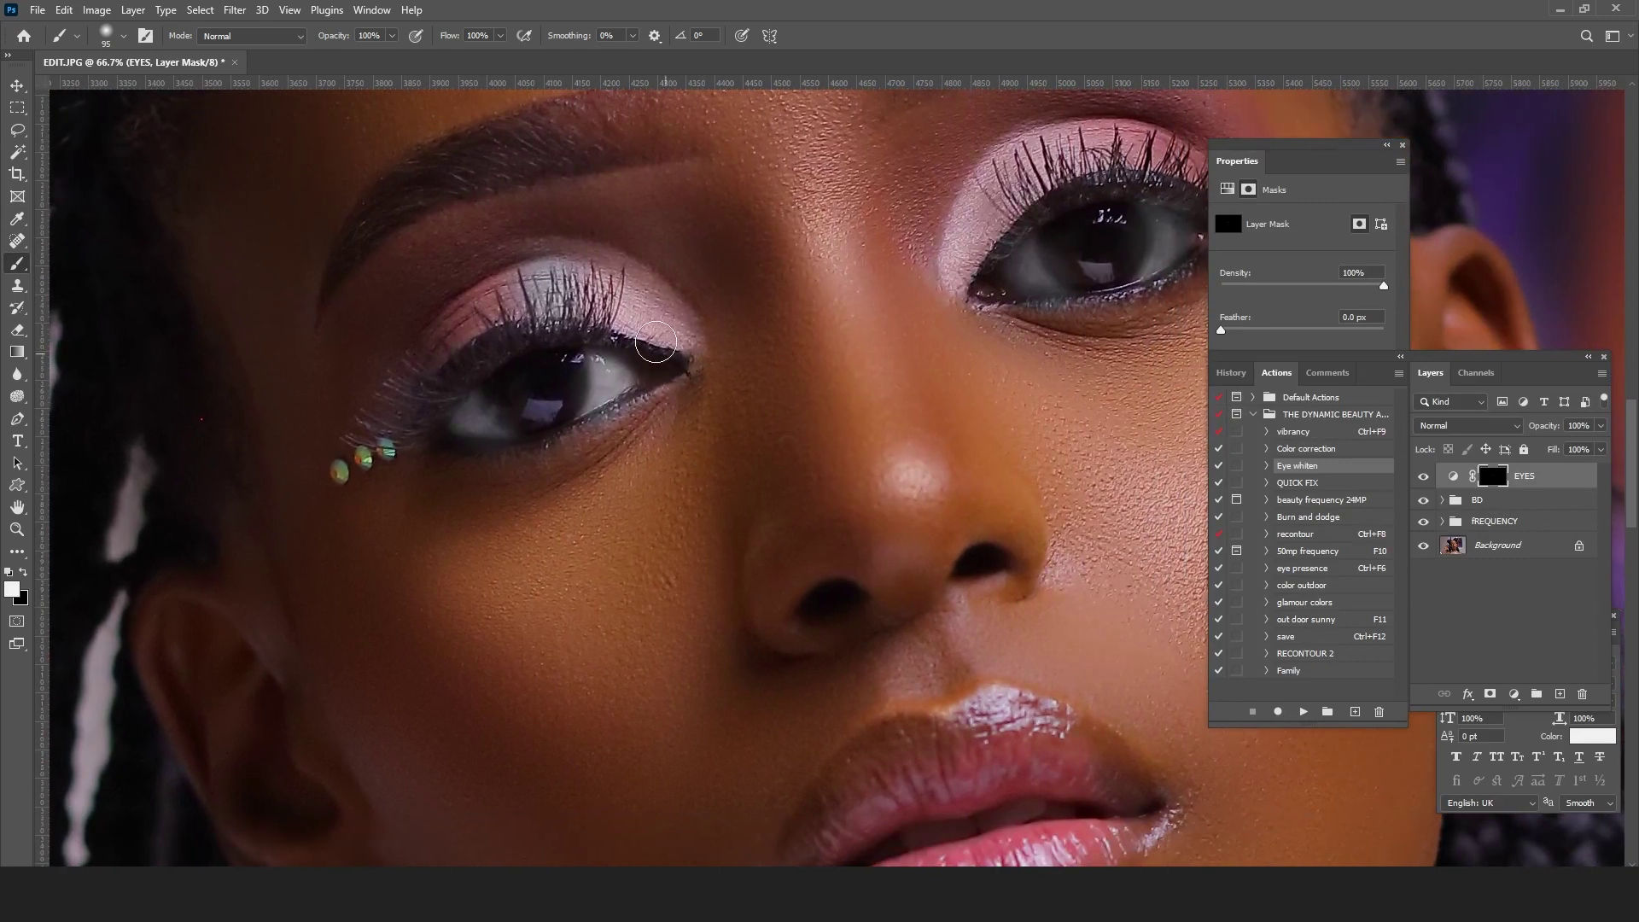
left_click_drag(644, 367, 672, 373)
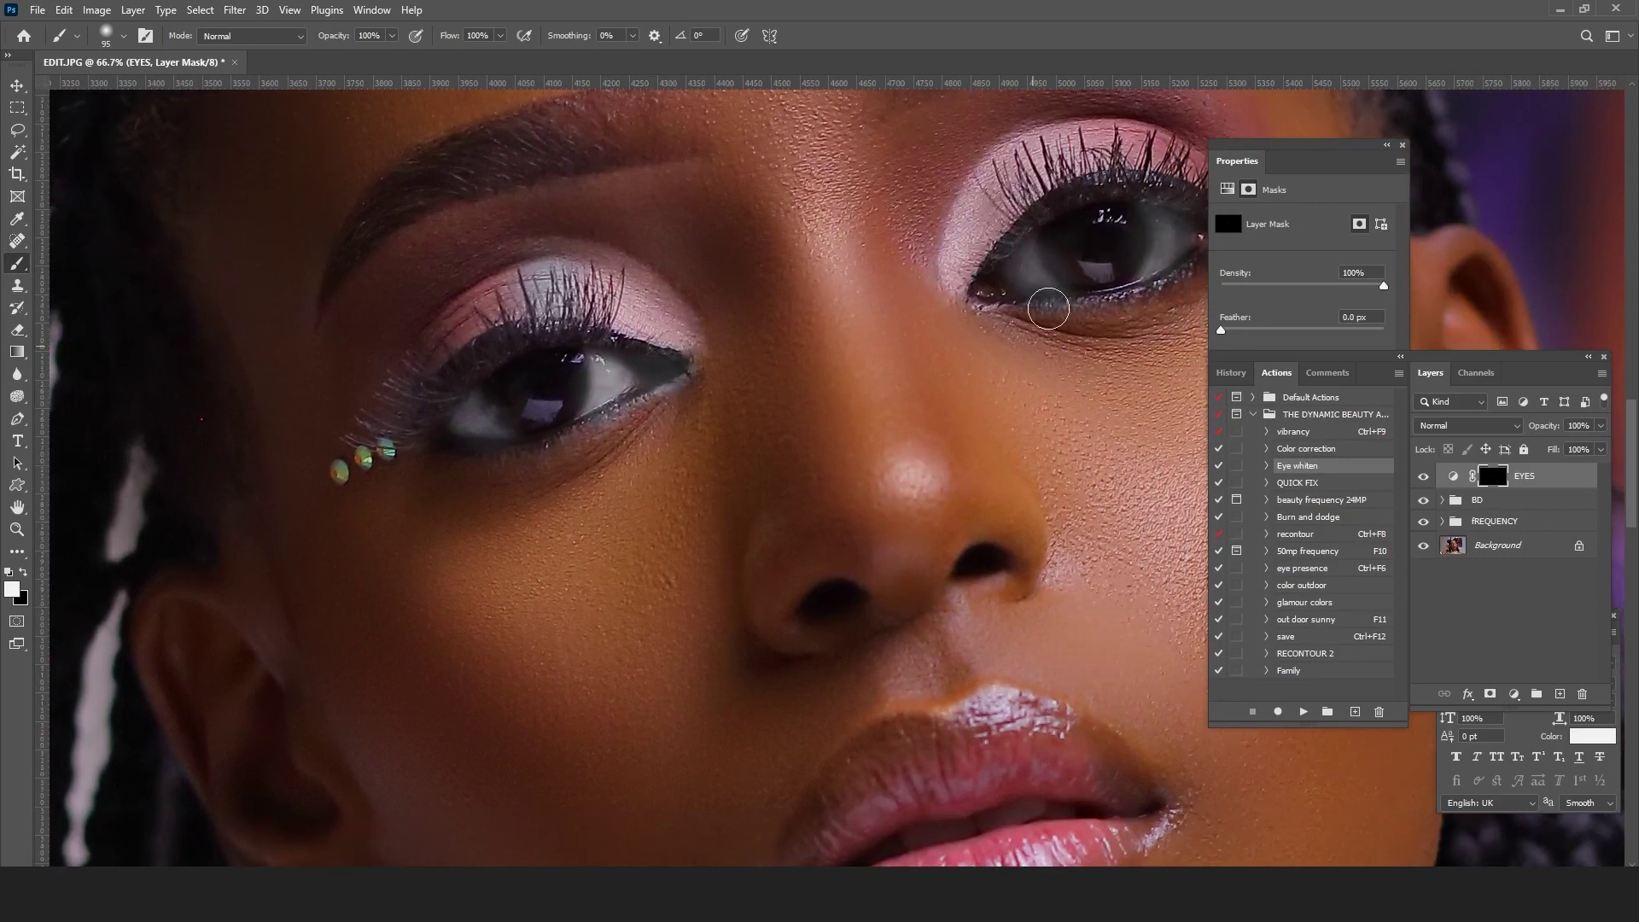
left_click_drag(989, 286, 1005, 304)
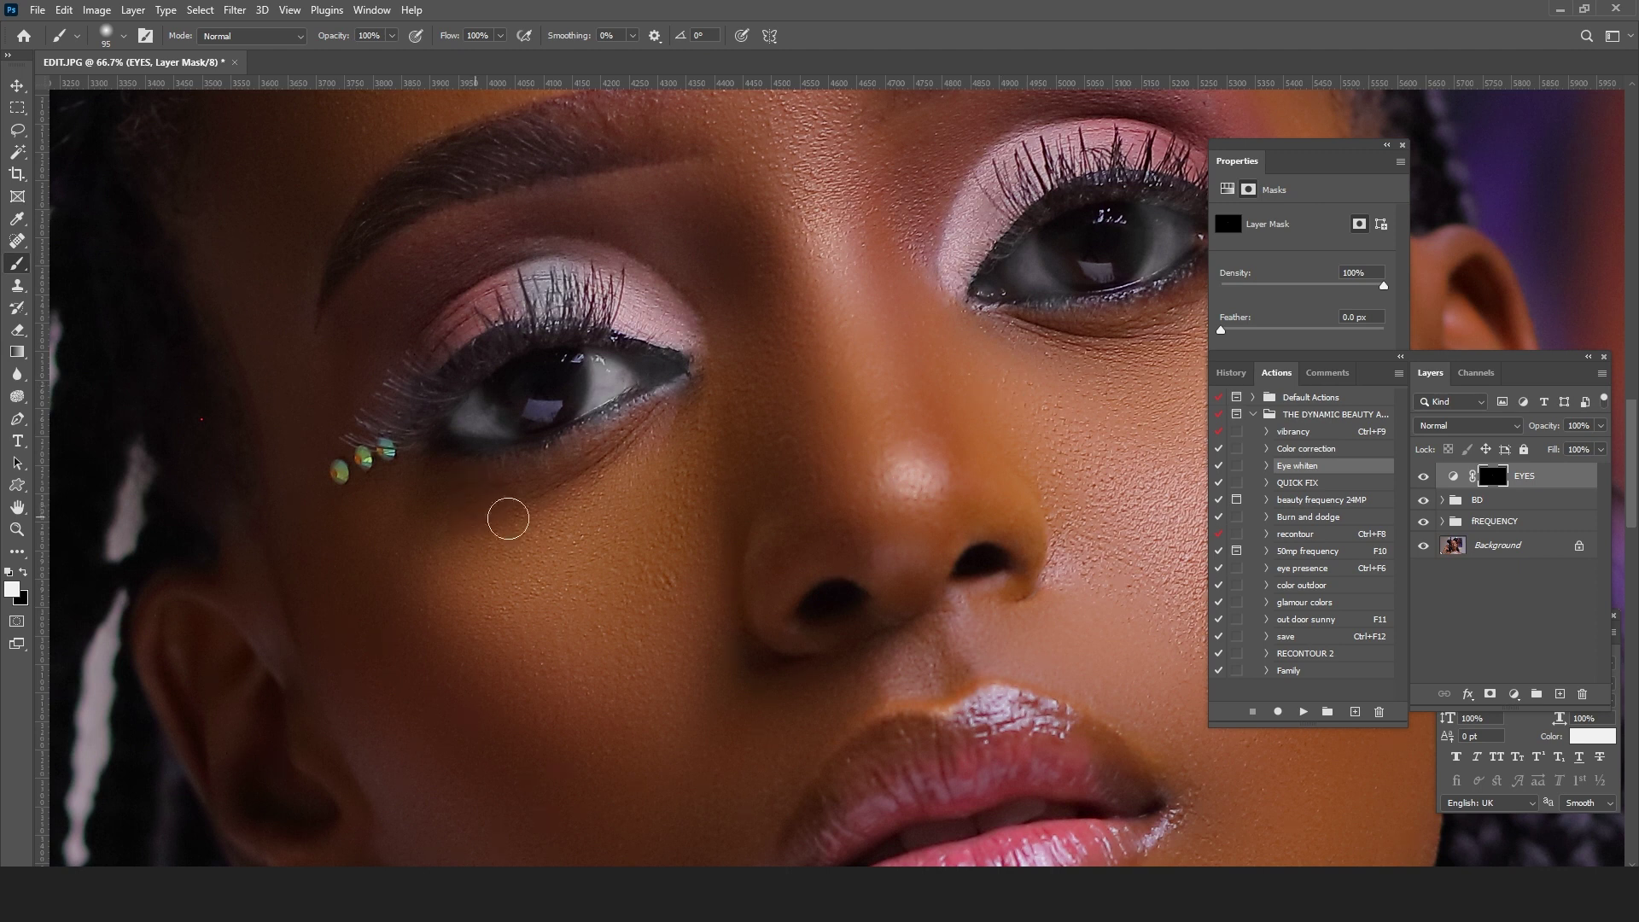
Step: Set black as the foreground colour and compare the portrait with the EYES layer hidden and shown
left_click(24, 571)
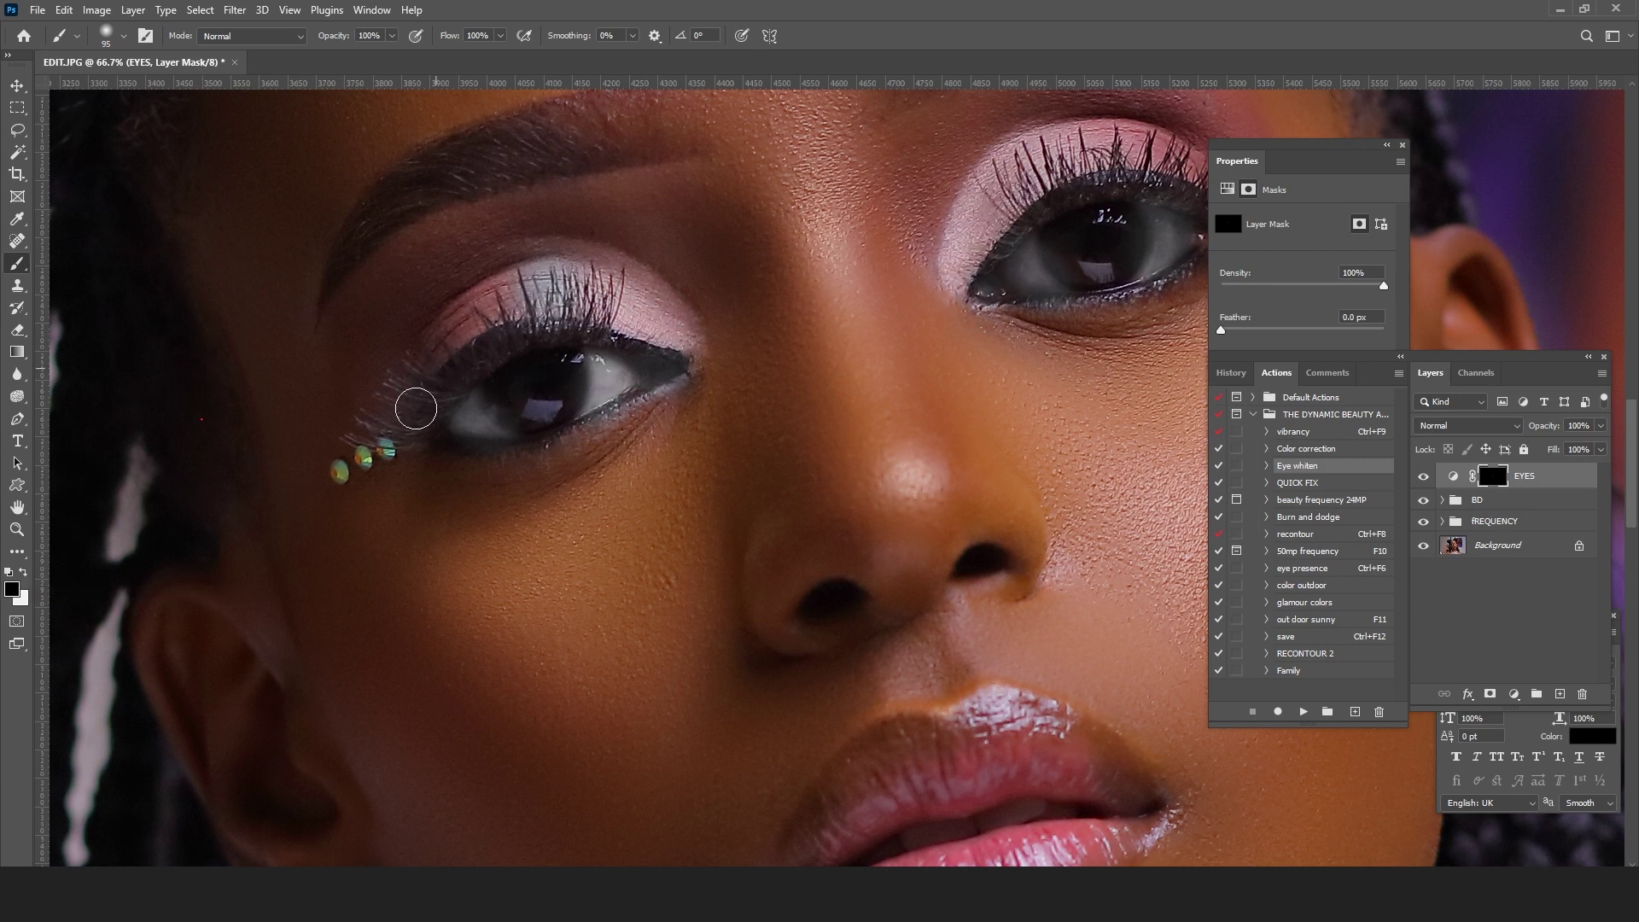
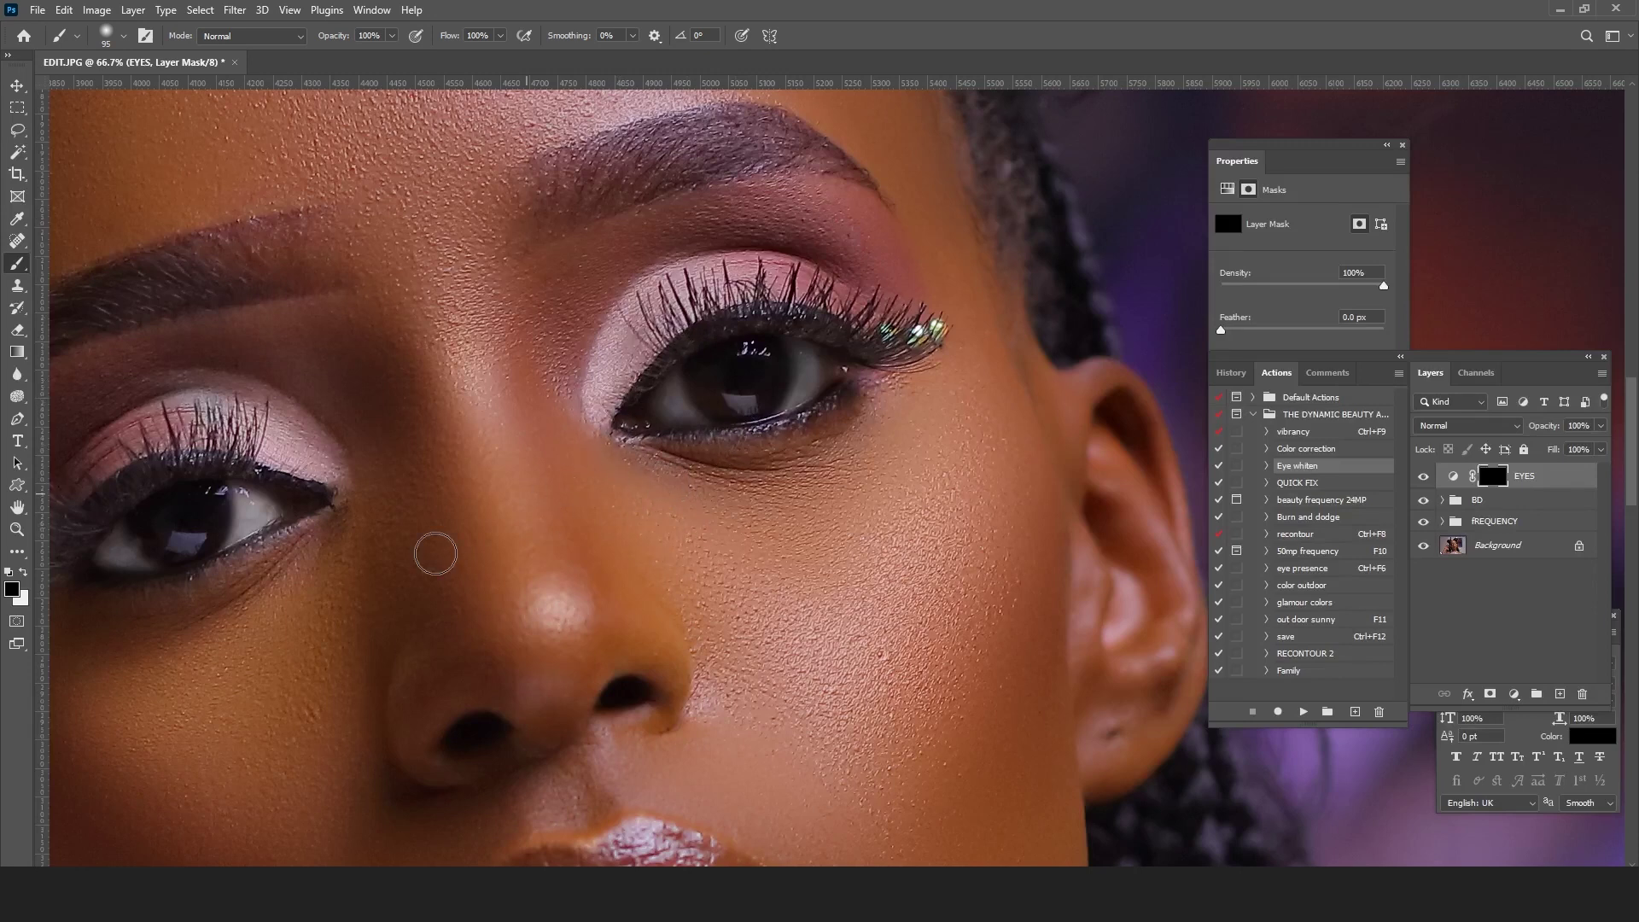
left_click_drag(439, 629, 578, 373)
scroll(669, 563, "down", 2)
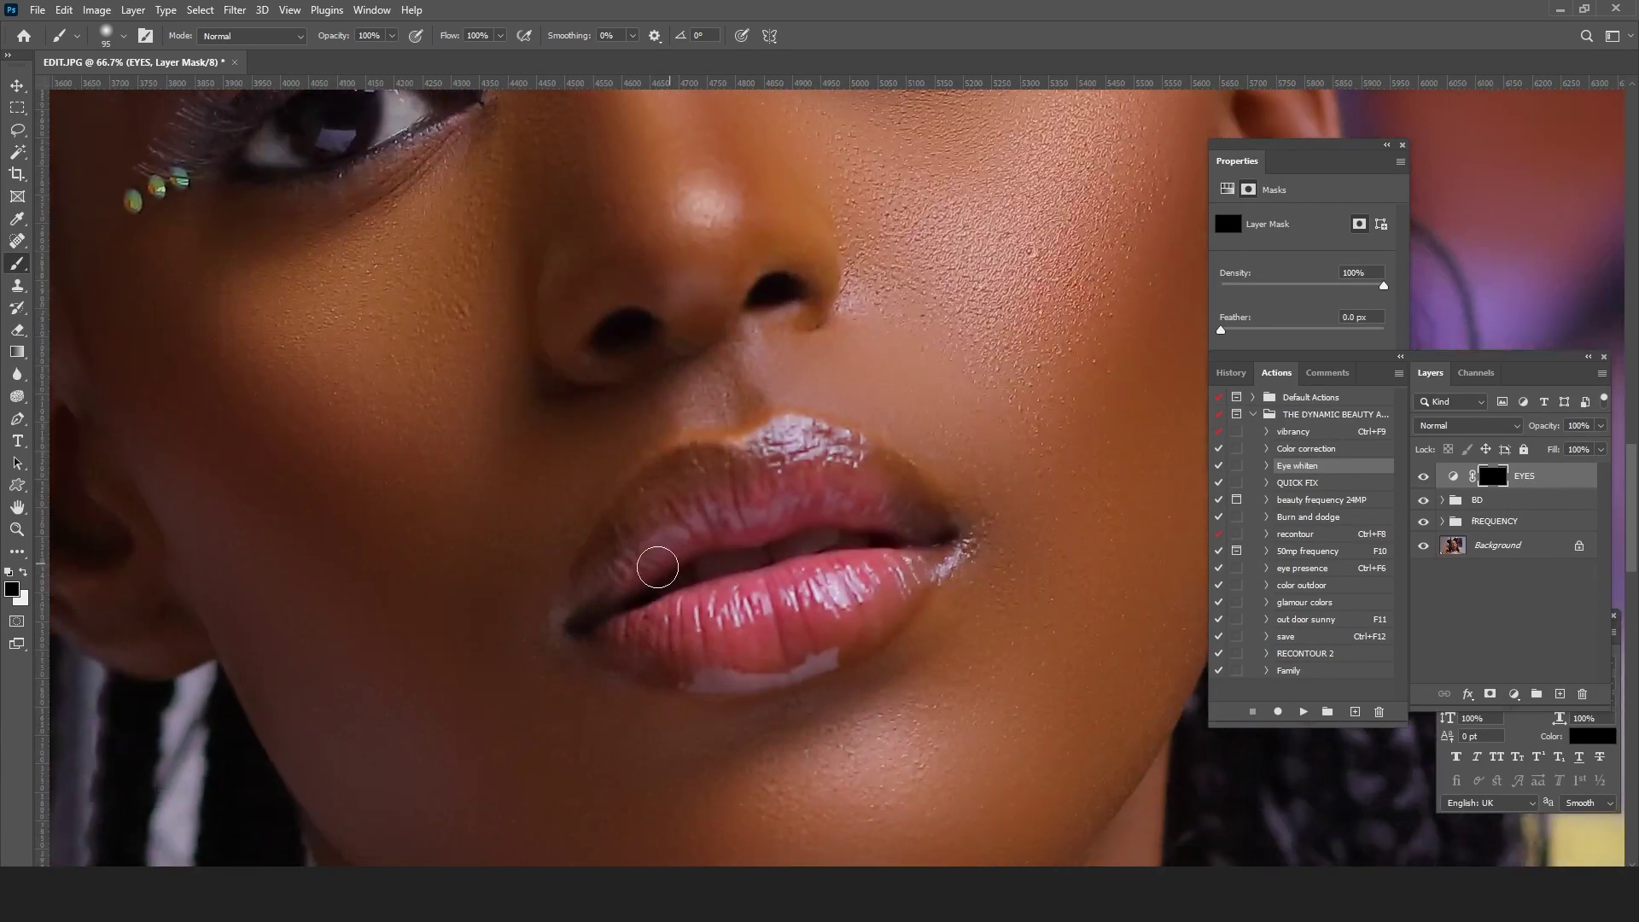
left_click(16, 529)
left_click(739, 510, "alt")
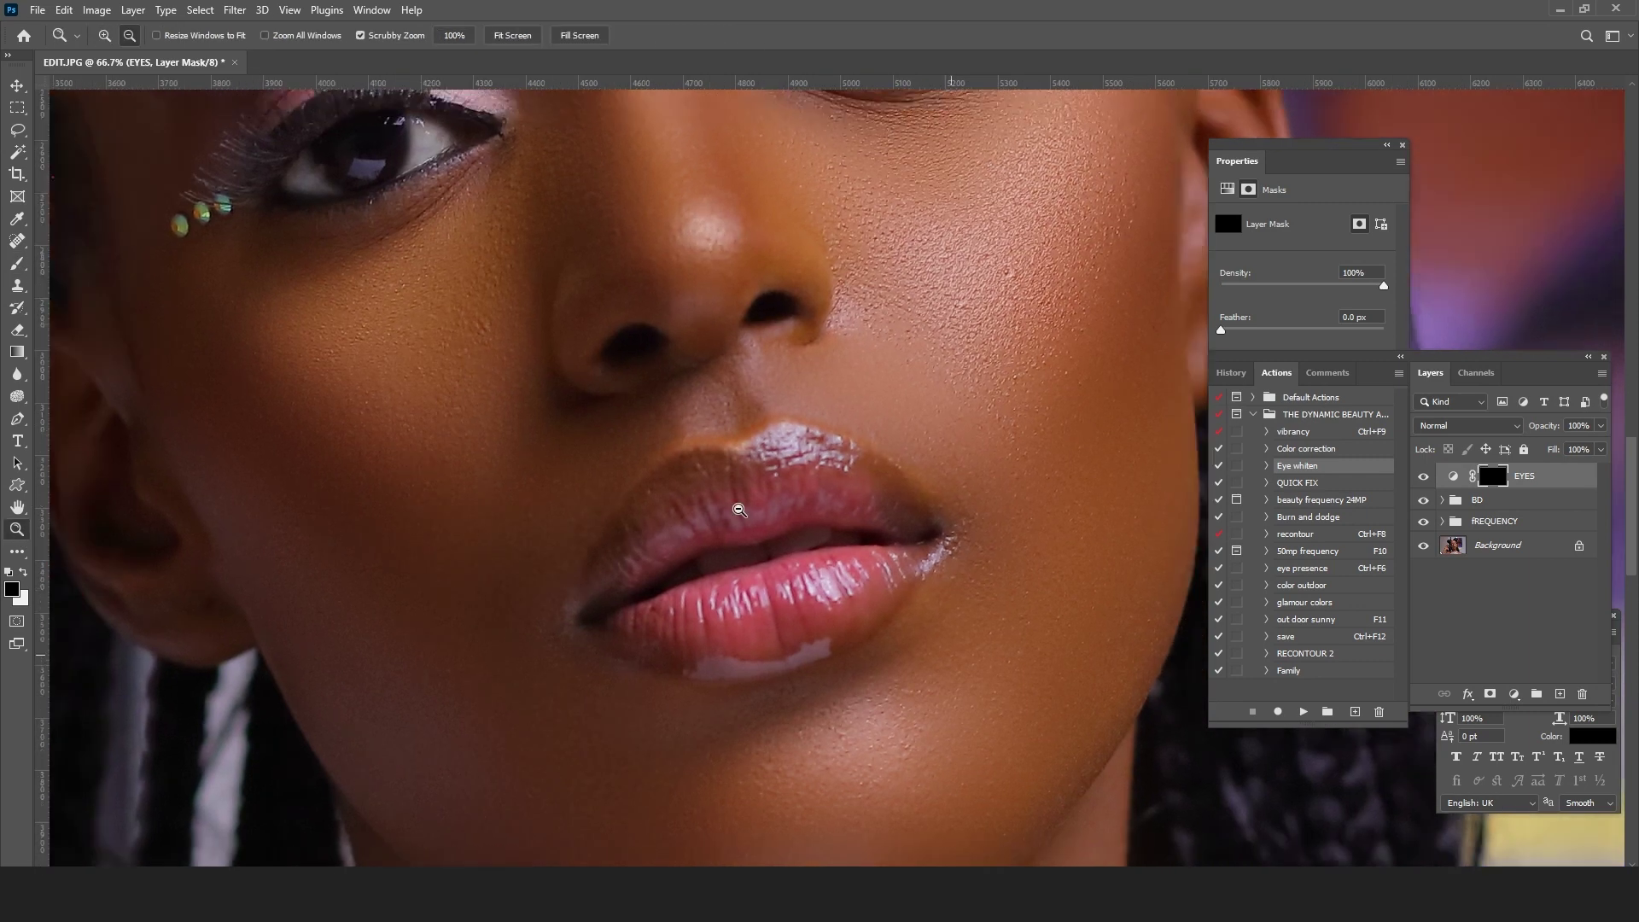
left_click(739, 509, "alt")
left_click(740, 510, "alt")
left_click(740, 510, "alt")
left_click(1423, 476)
left_click(1423, 476)
left_click(1423, 477)
left_click(1423, 476)
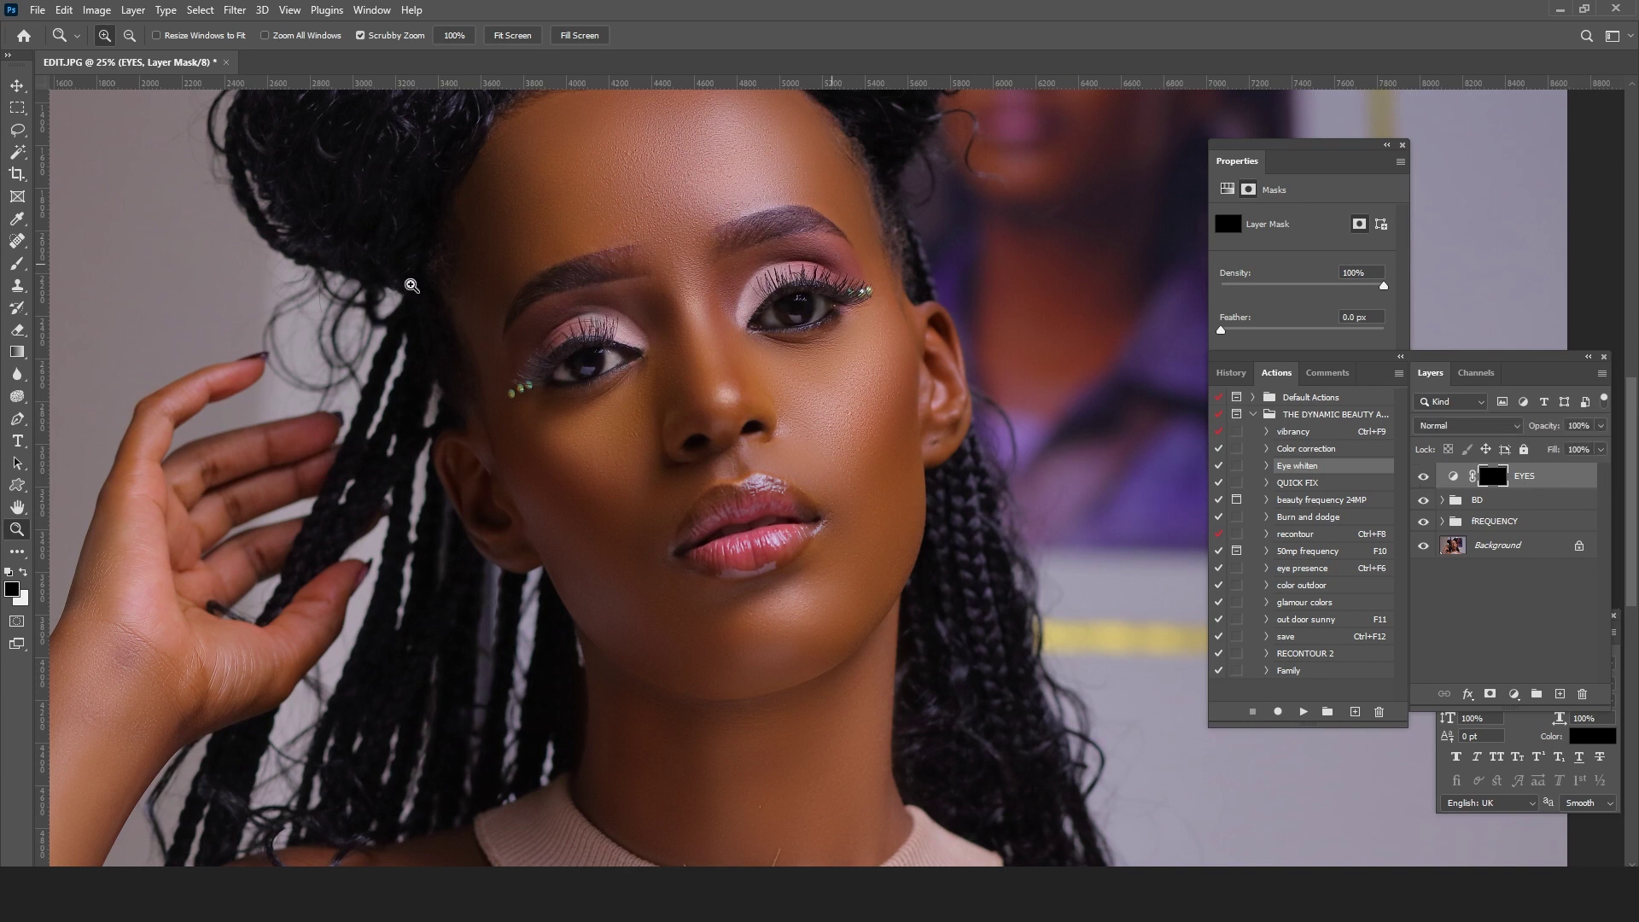
Step: Examine the whitened eyes, the skin and the lips up close
left_click(18, 263)
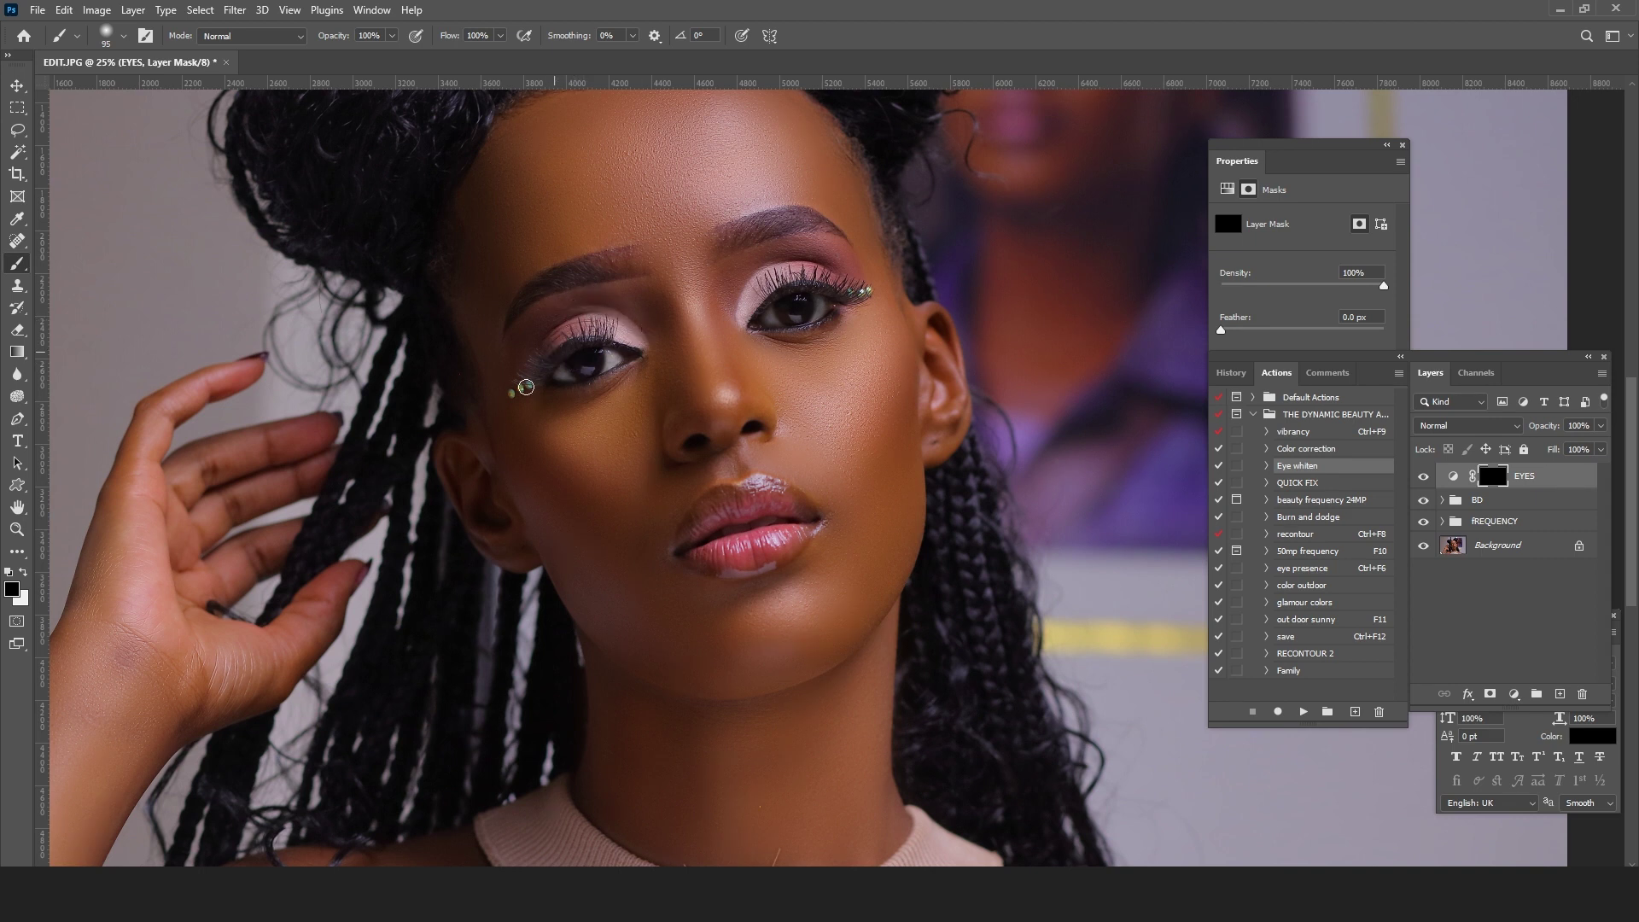
left_click_drag(967, 498, 982, 429)
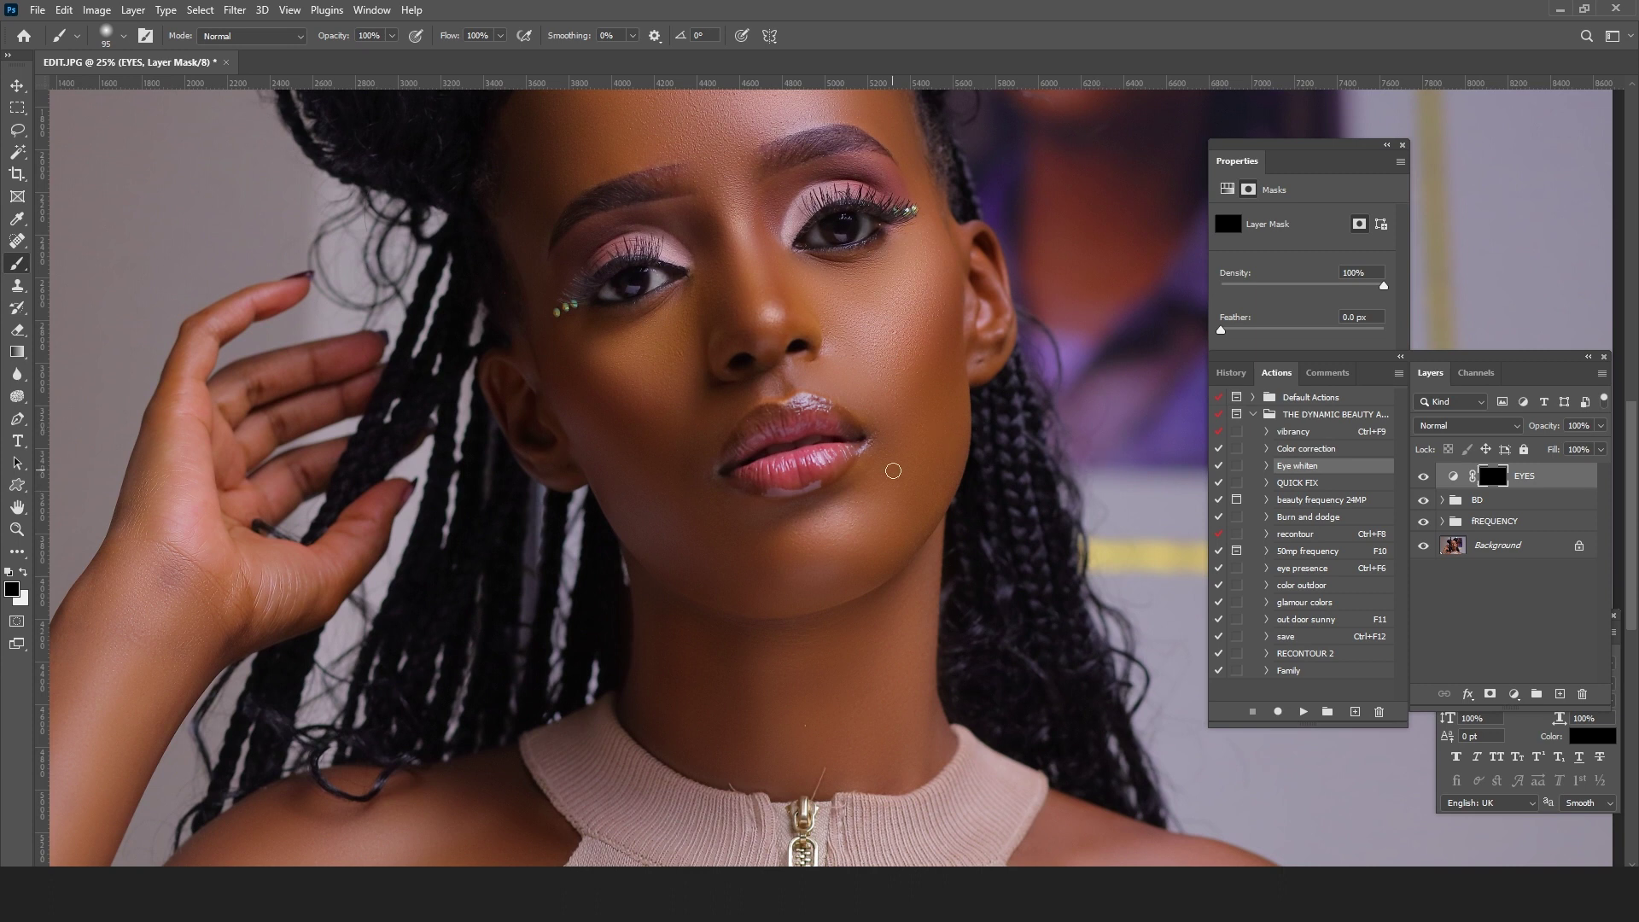
left_click(17, 531)
left_click(806, 283)
left_click(806, 280)
left_click(807, 282)
left_click_drag(818, 280, 842, 334)
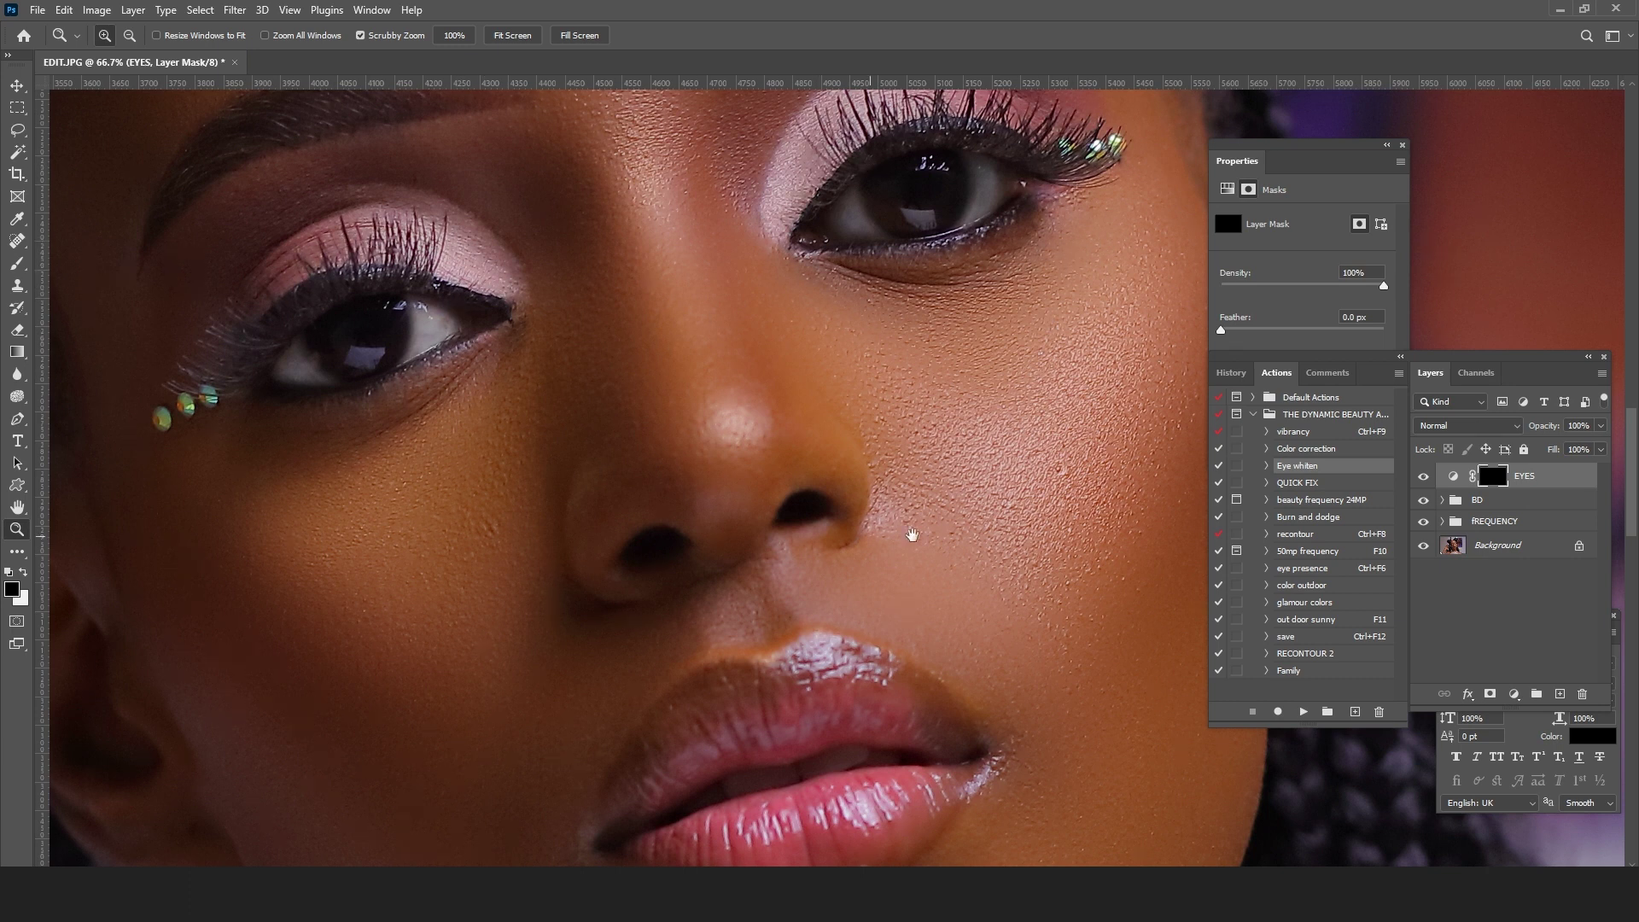
left_click_drag(945, 634, 923, 421)
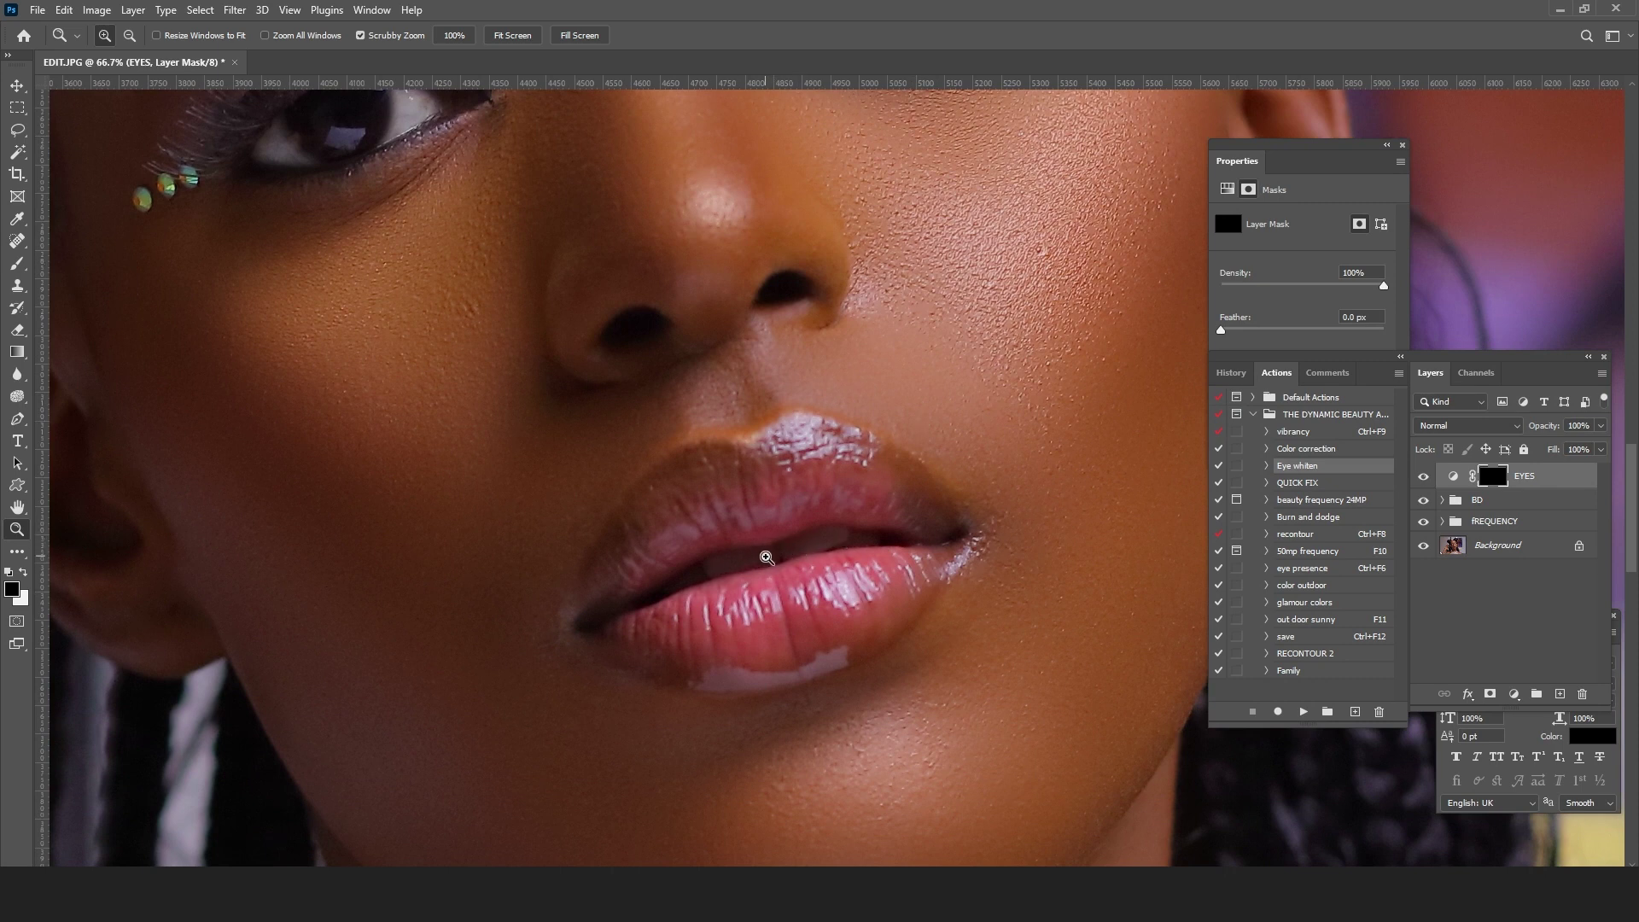
left_click_drag(924, 350, 925, 423)
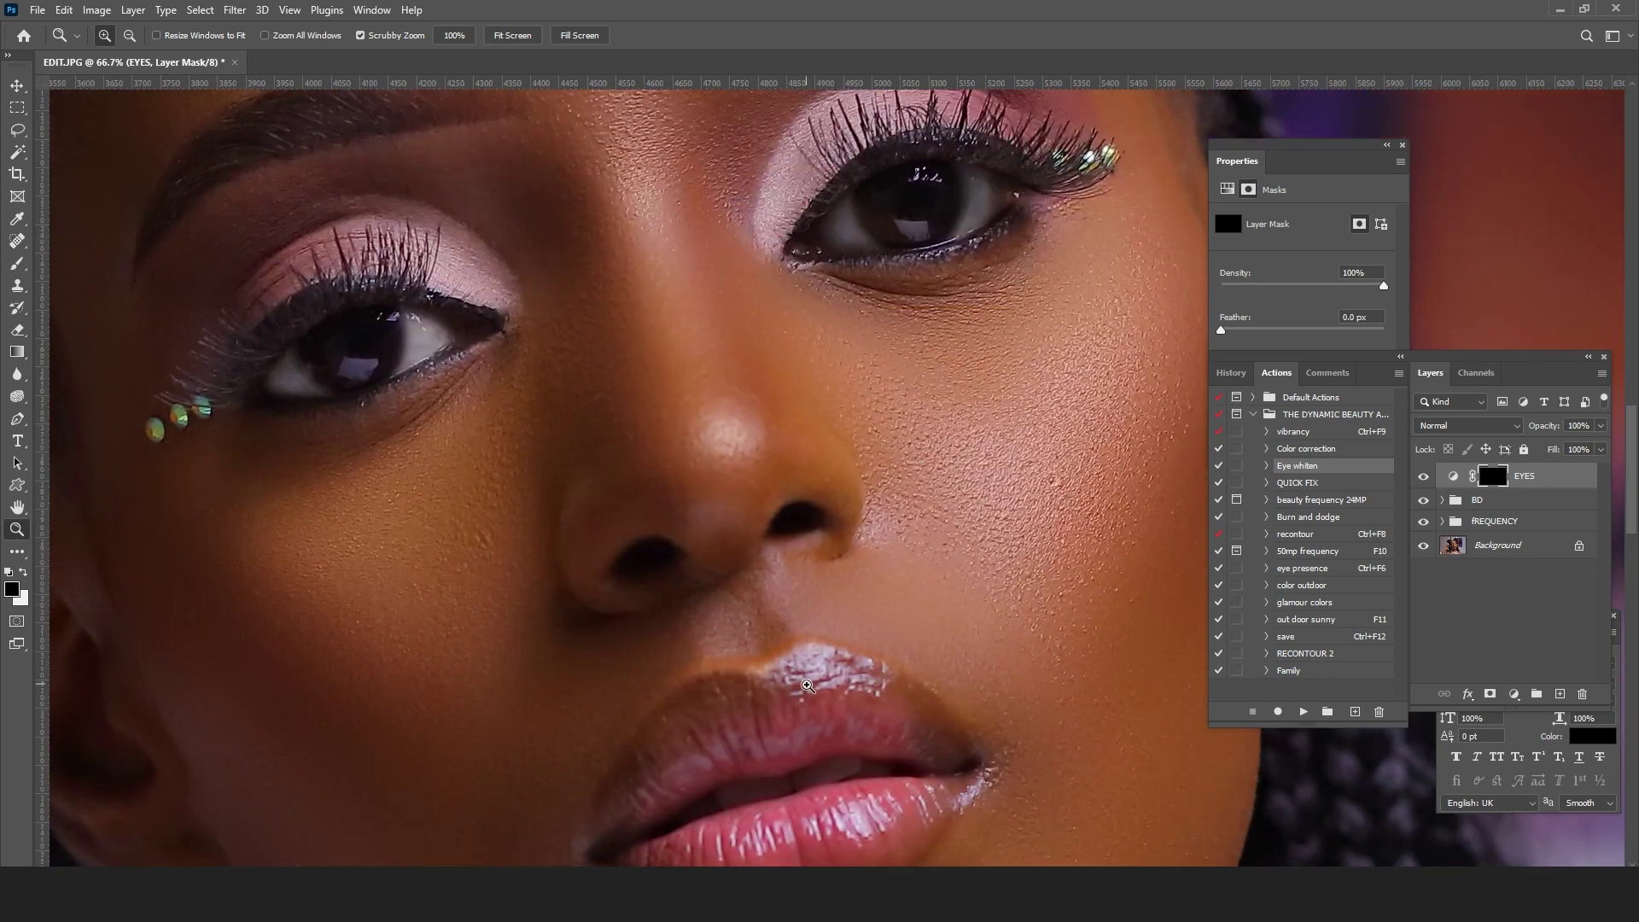
left_click_drag(886, 634, 882, 618)
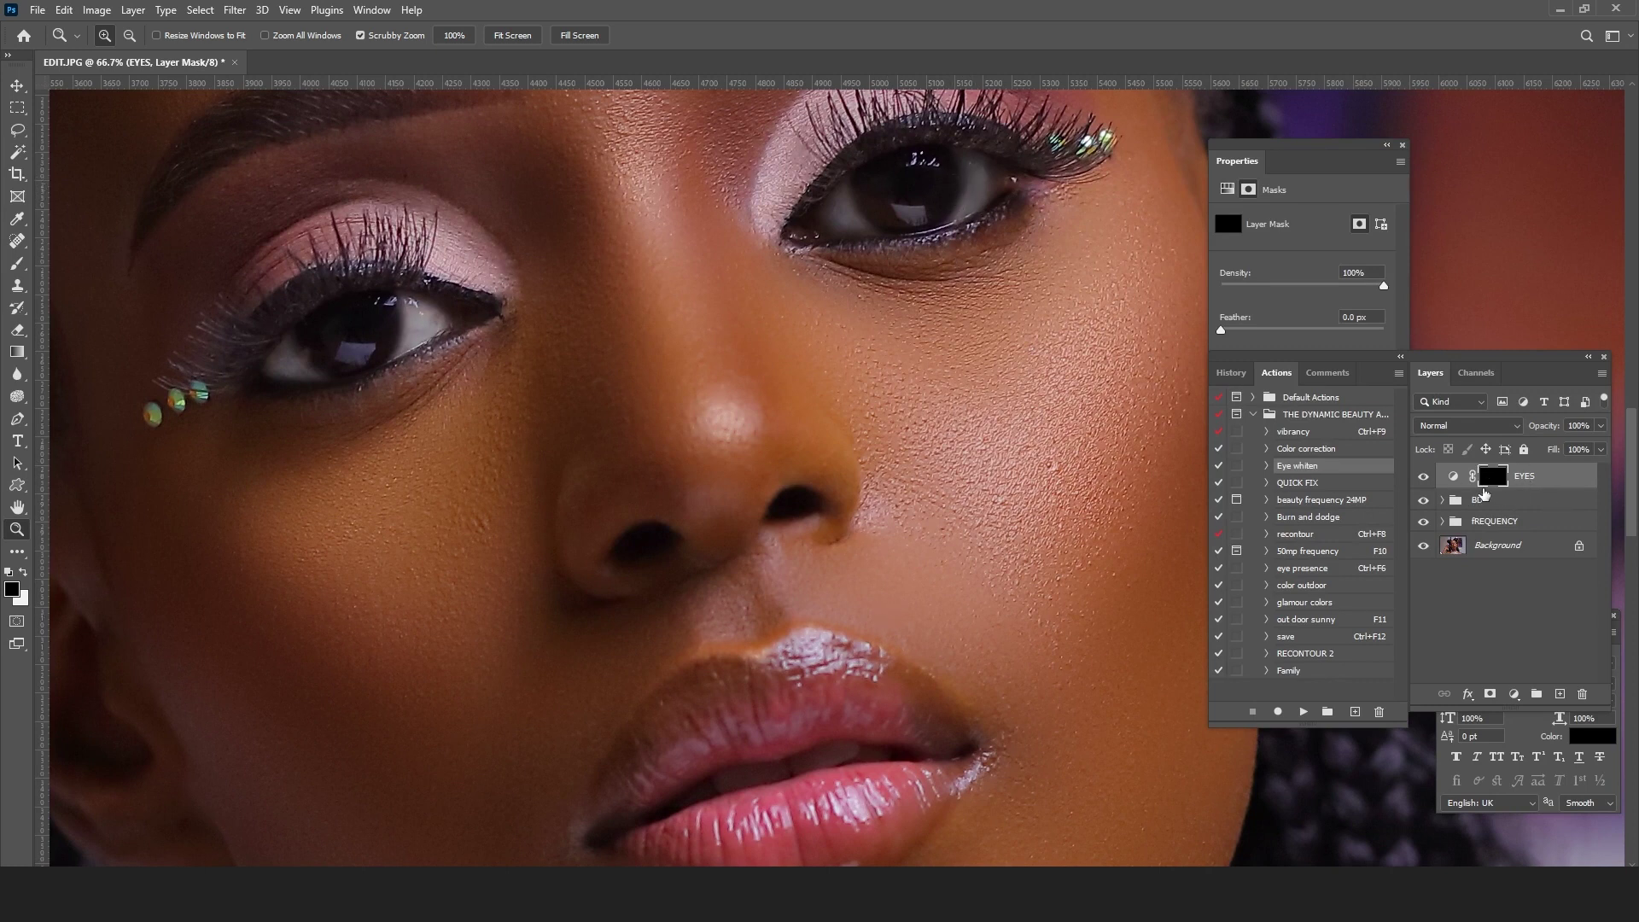
left_click_drag(897, 590, 895, 573)
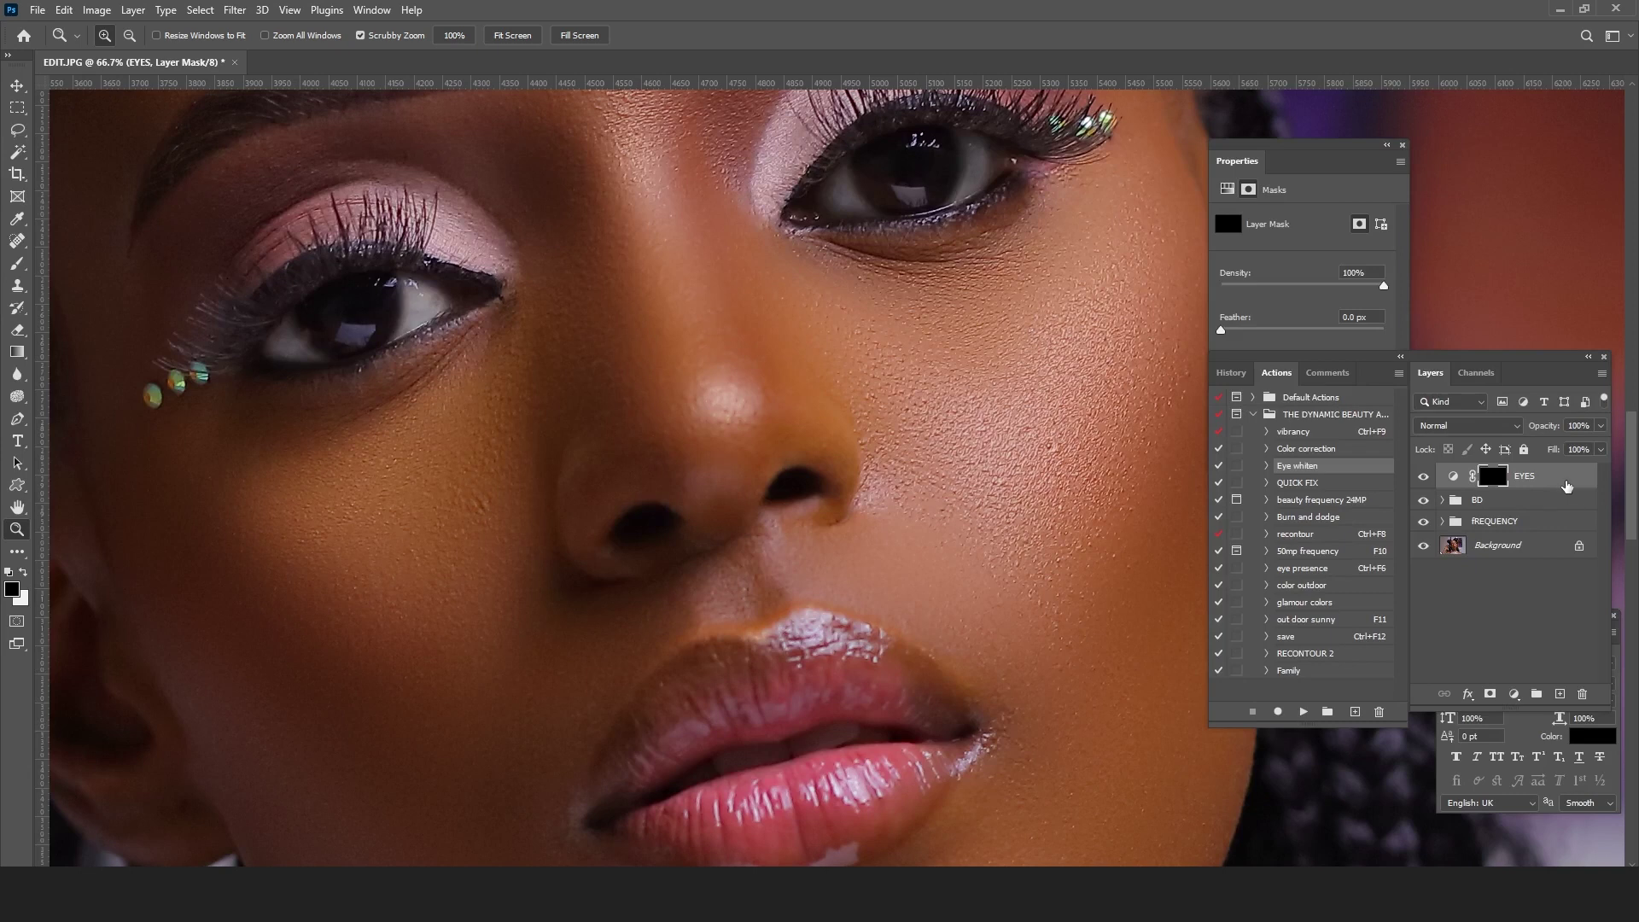
Step: Duplicate the EYES adjustment layer and rename the copy teeth
left_click_drag(1557, 480, 1562, 696)
left_click(1560, 696)
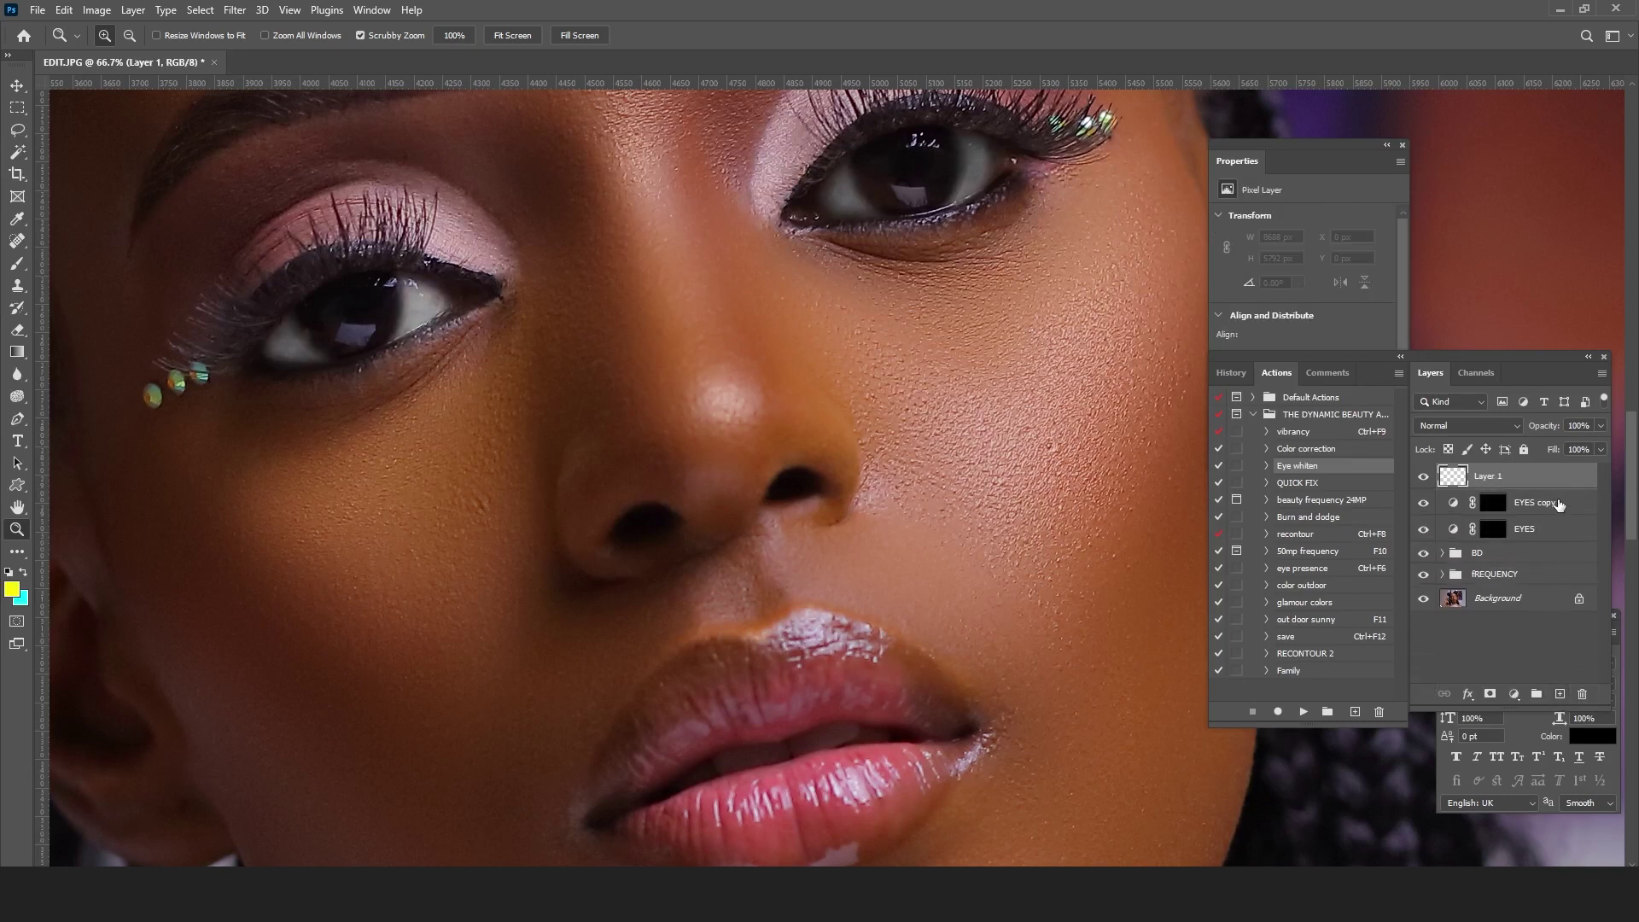
key("ctrl+z")
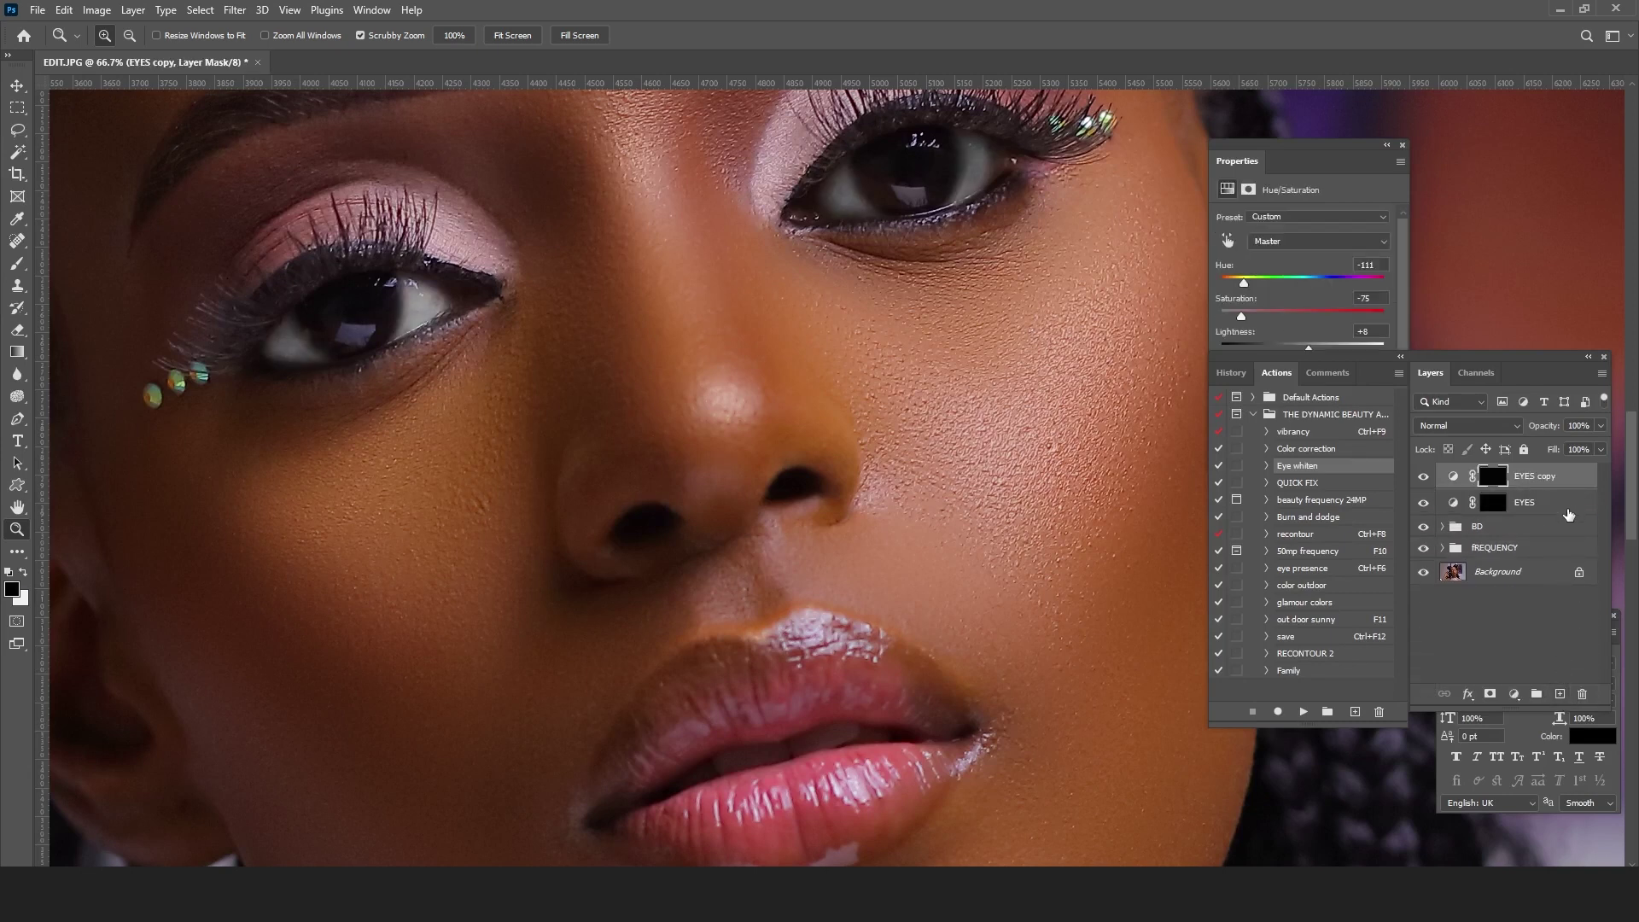
double_click(1518, 478)
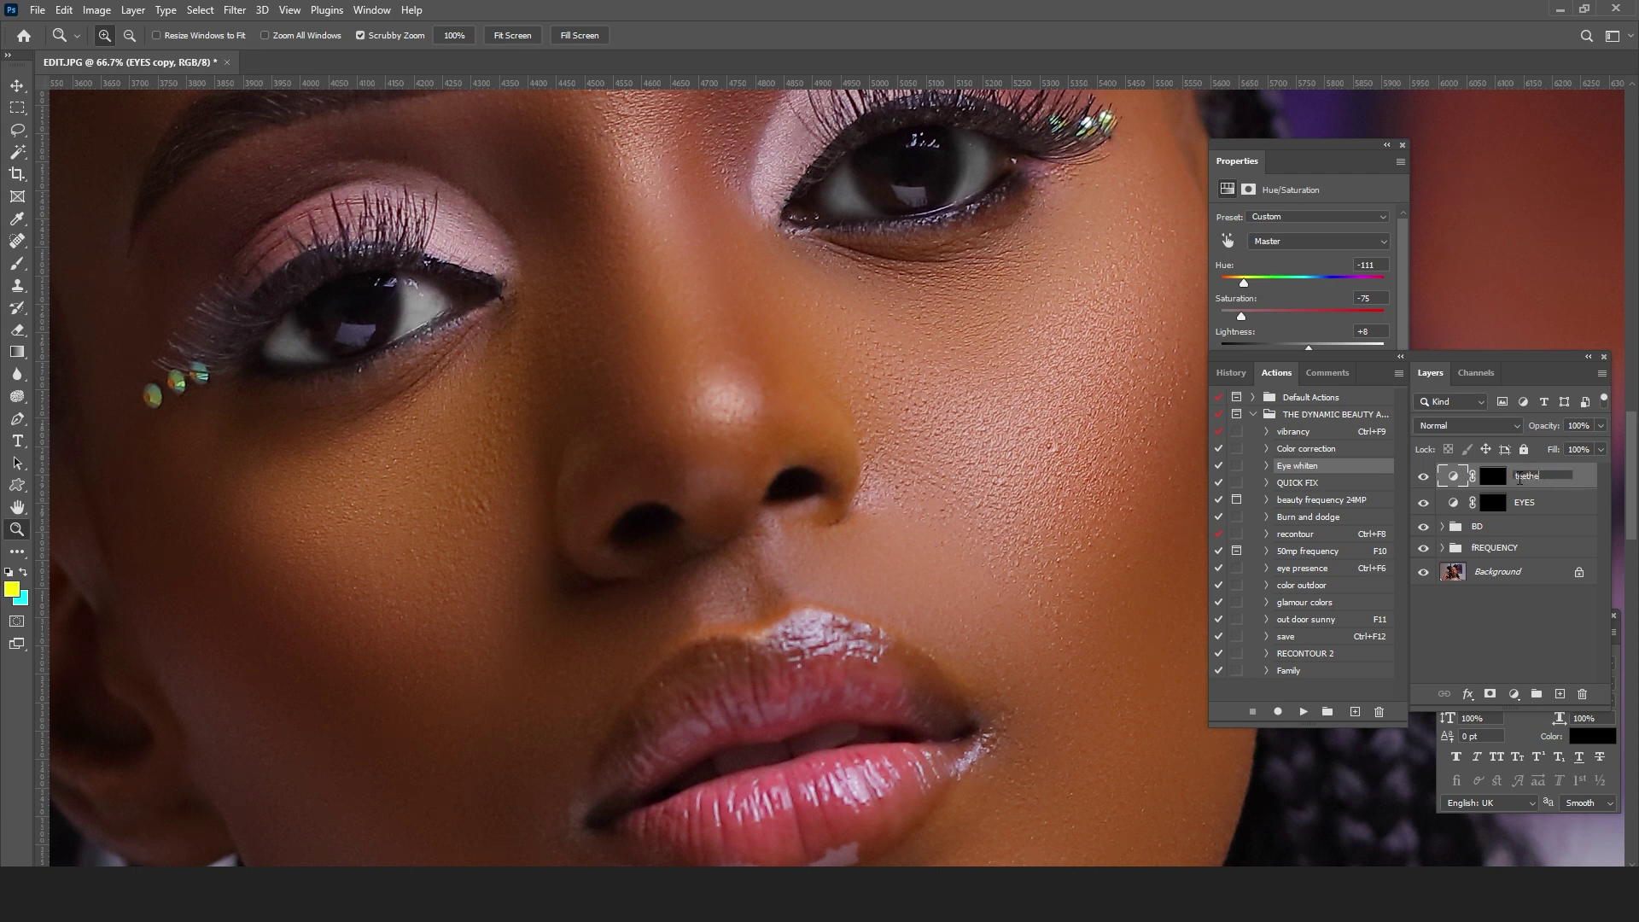
type("teeth")
key("Return")
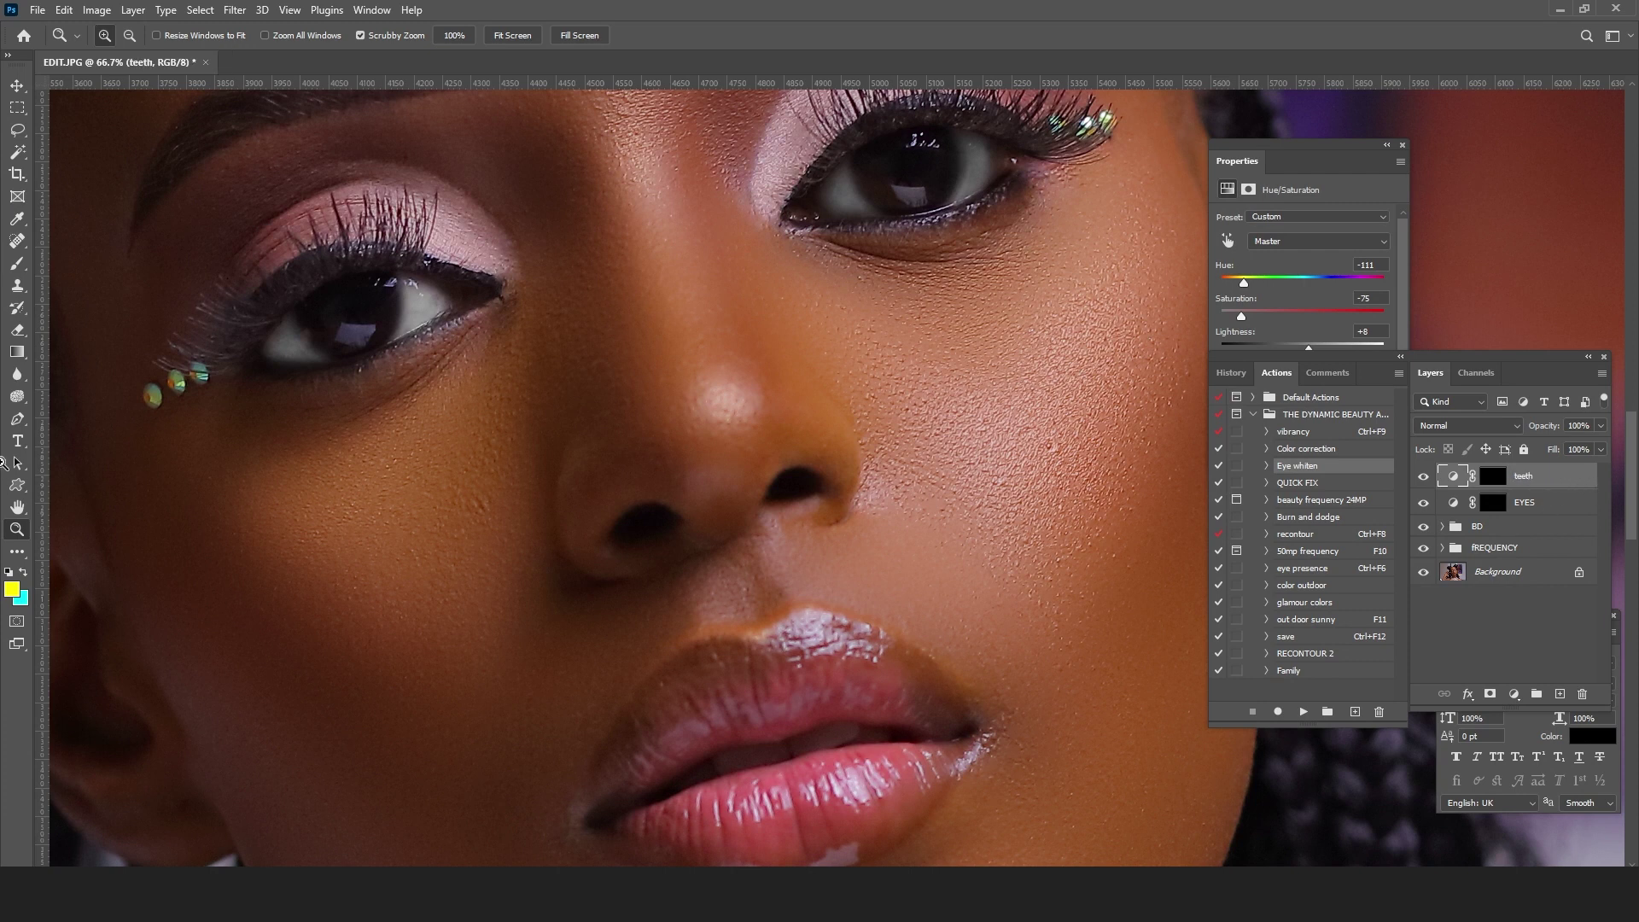
Step: Activate the teeth layer's mask and set up a 464 px soft round brush with default black and white colours
left_click(14, 270)
right_click(526, 396)
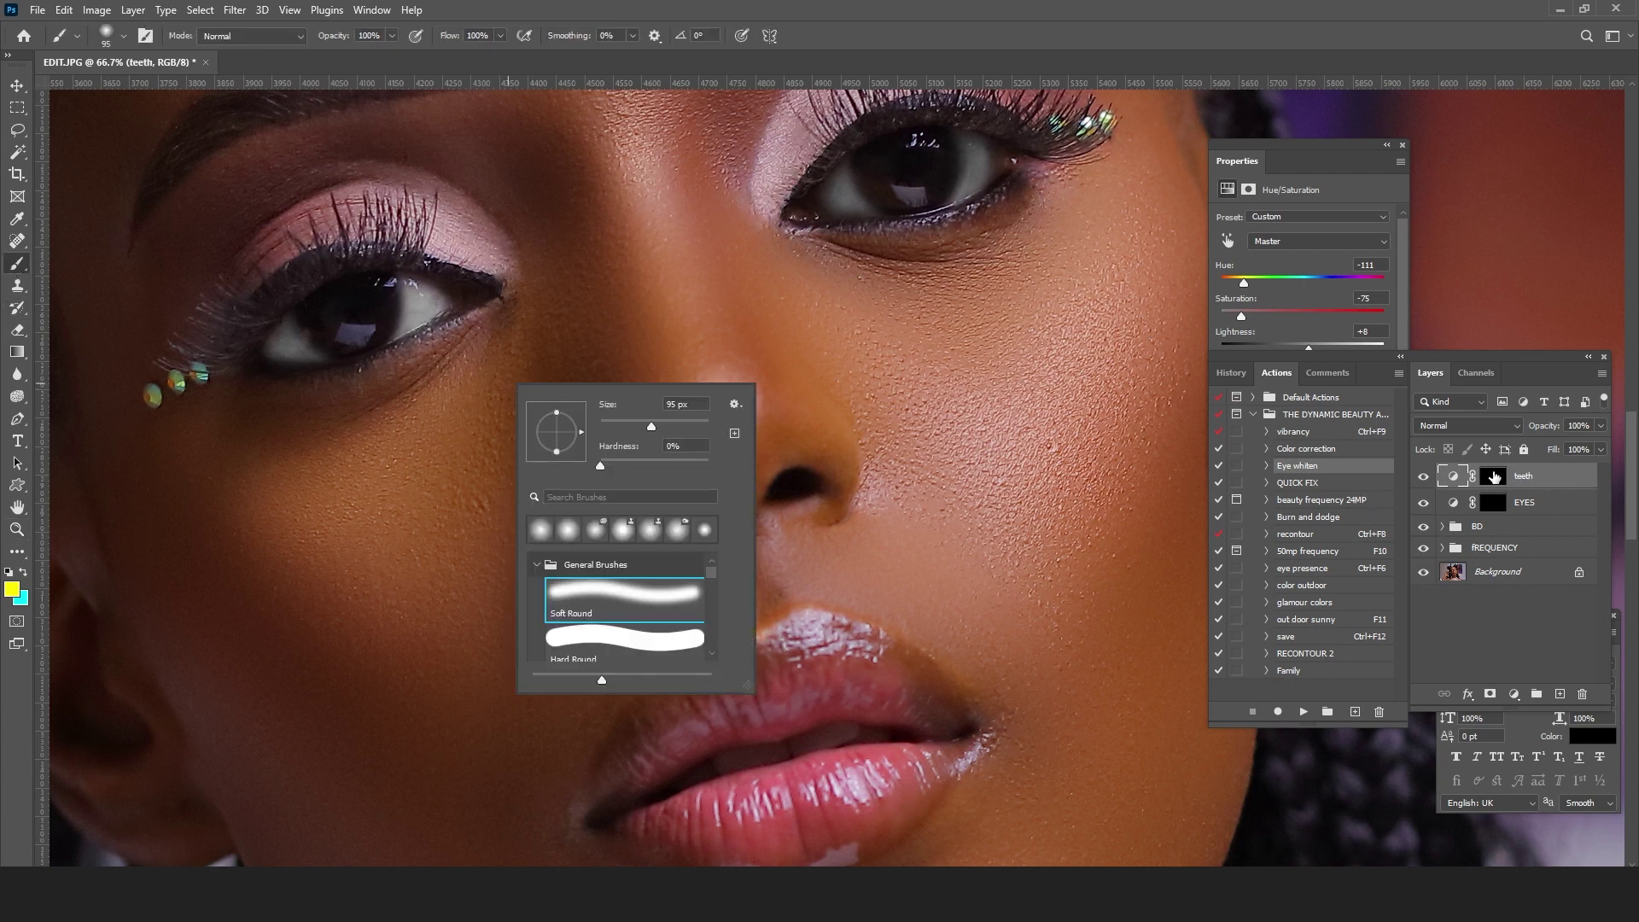
left_click(1493, 478)
key("d")
right_click(345, 405)
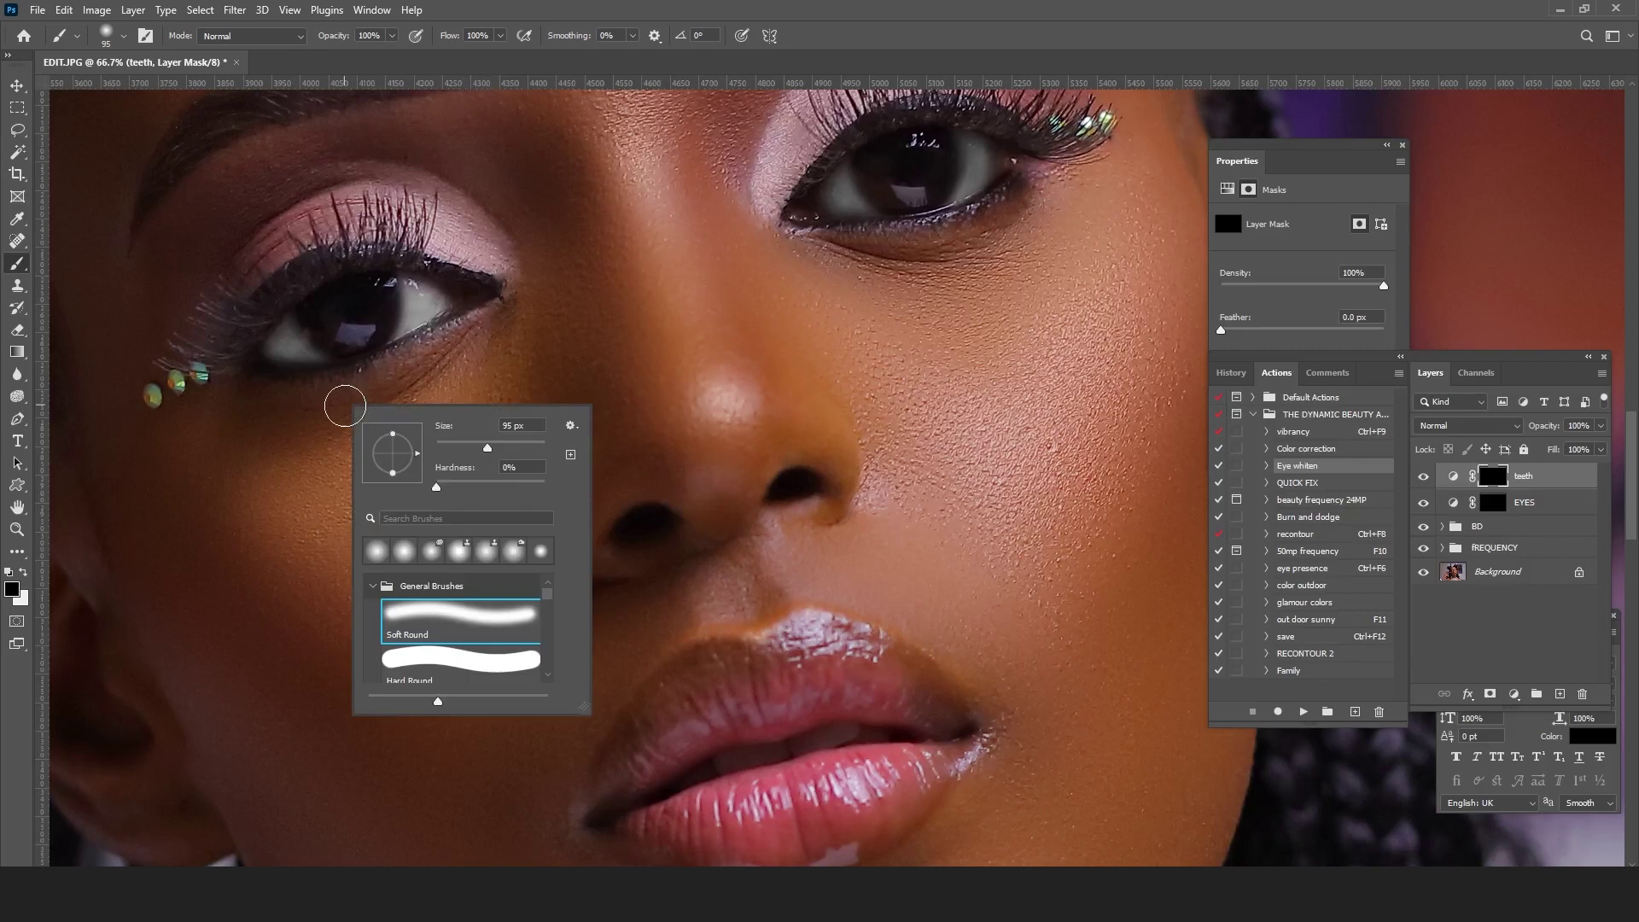
left_click(530, 449)
left_click(545, 304)
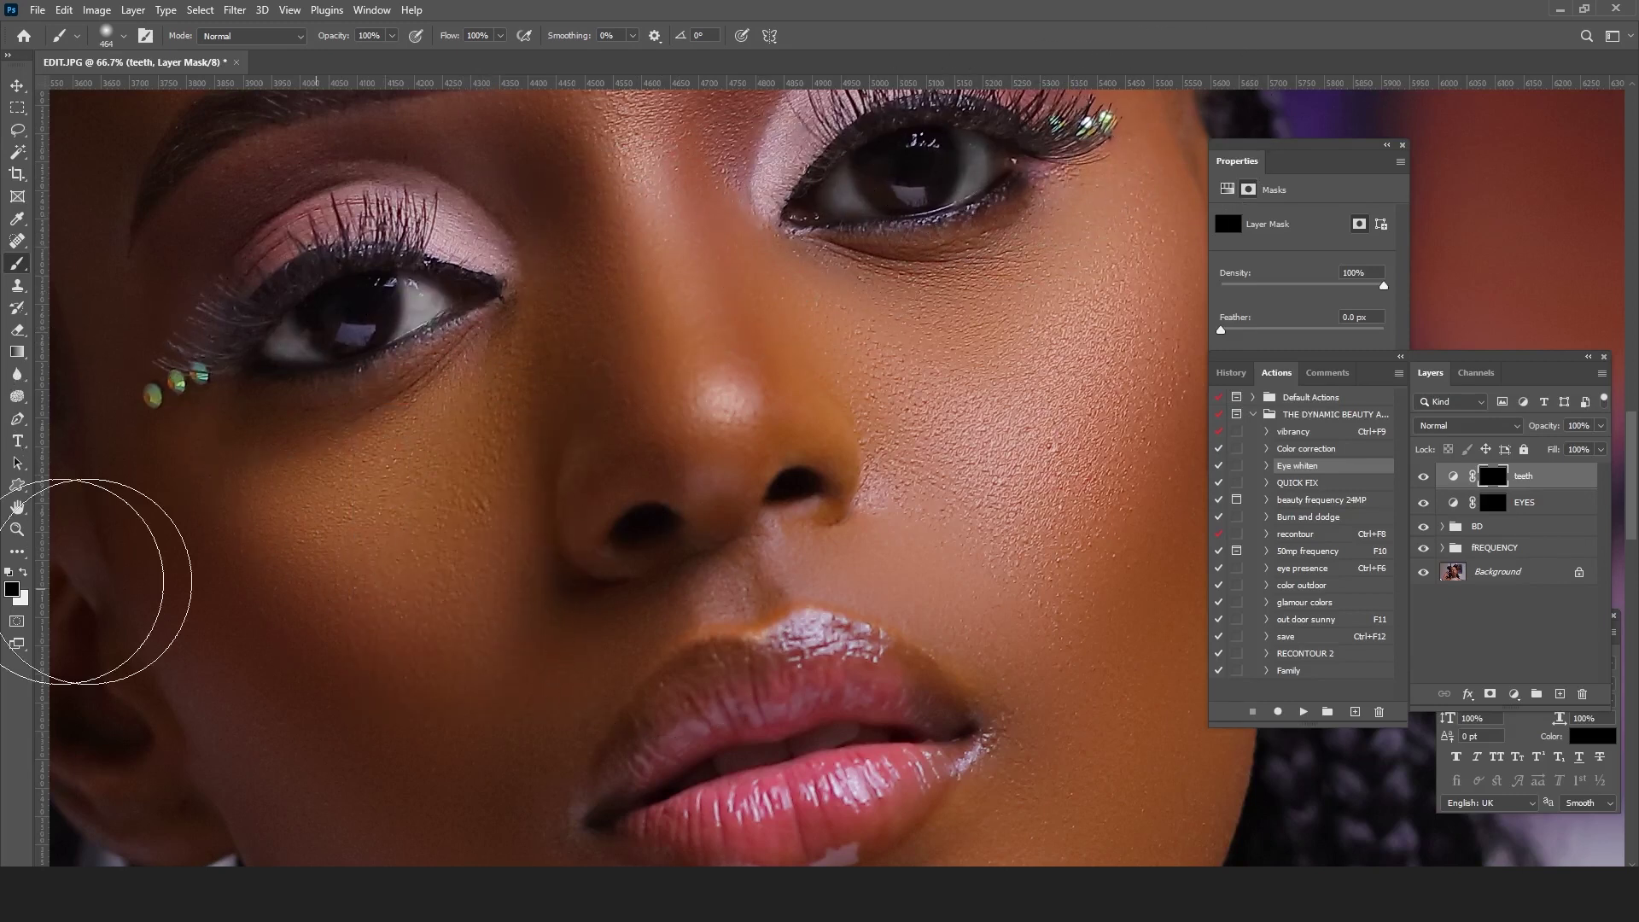
Step: Zoom in on the teeth between the lips and reduce the soft round brush to 62 px
left_click(16, 530)
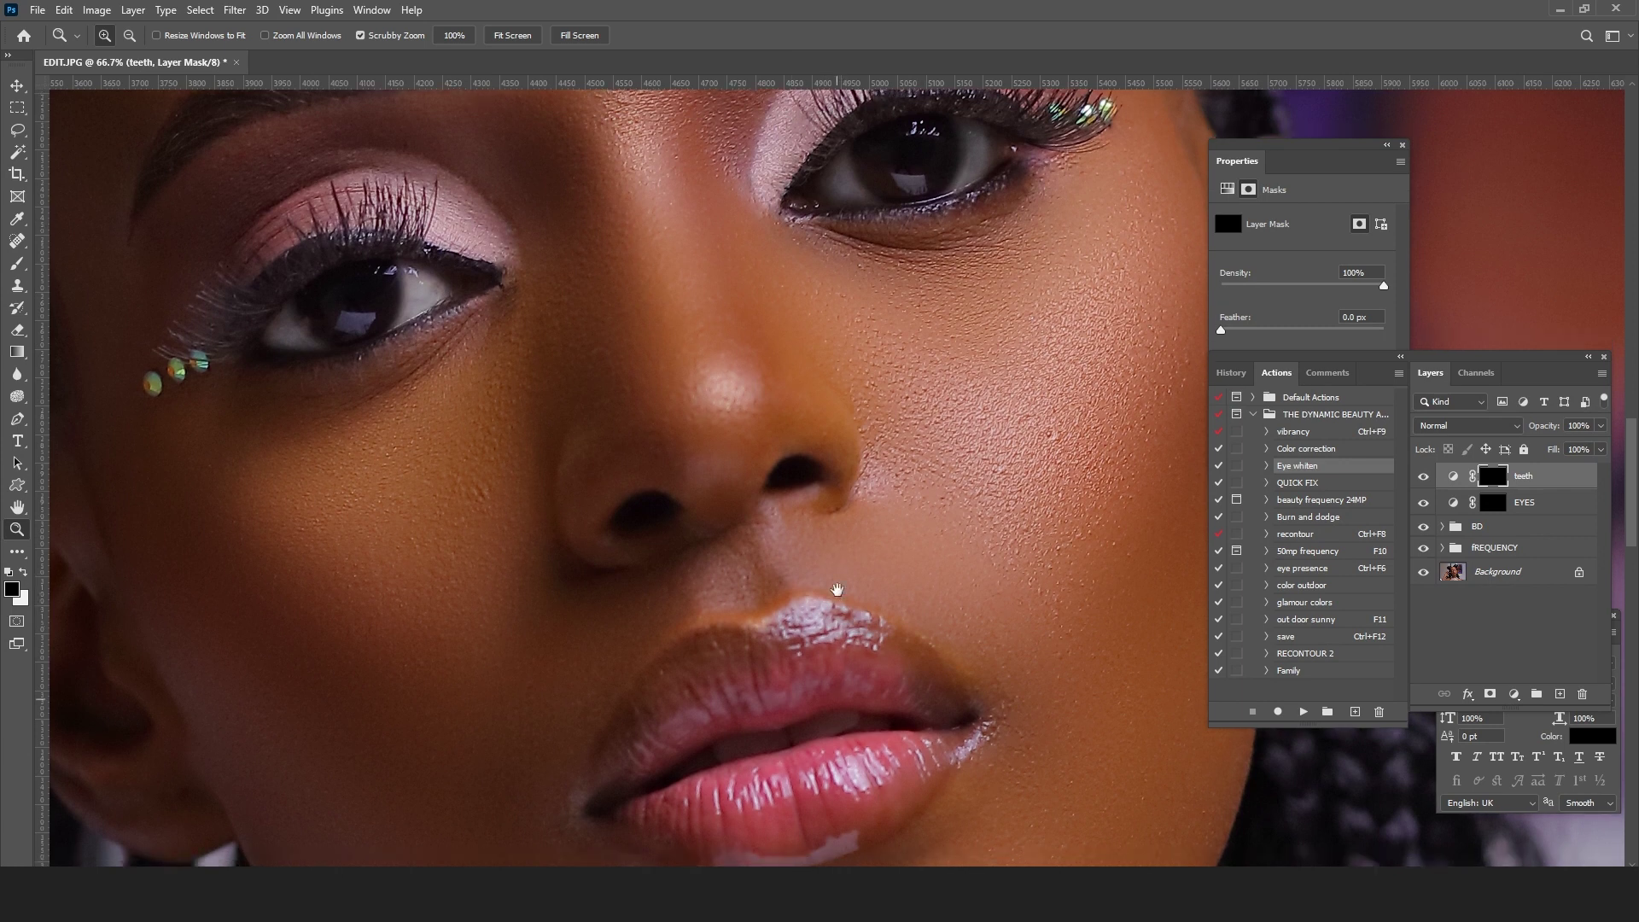
left_click_drag(838, 788, 837, 582)
left_click(872, 551)
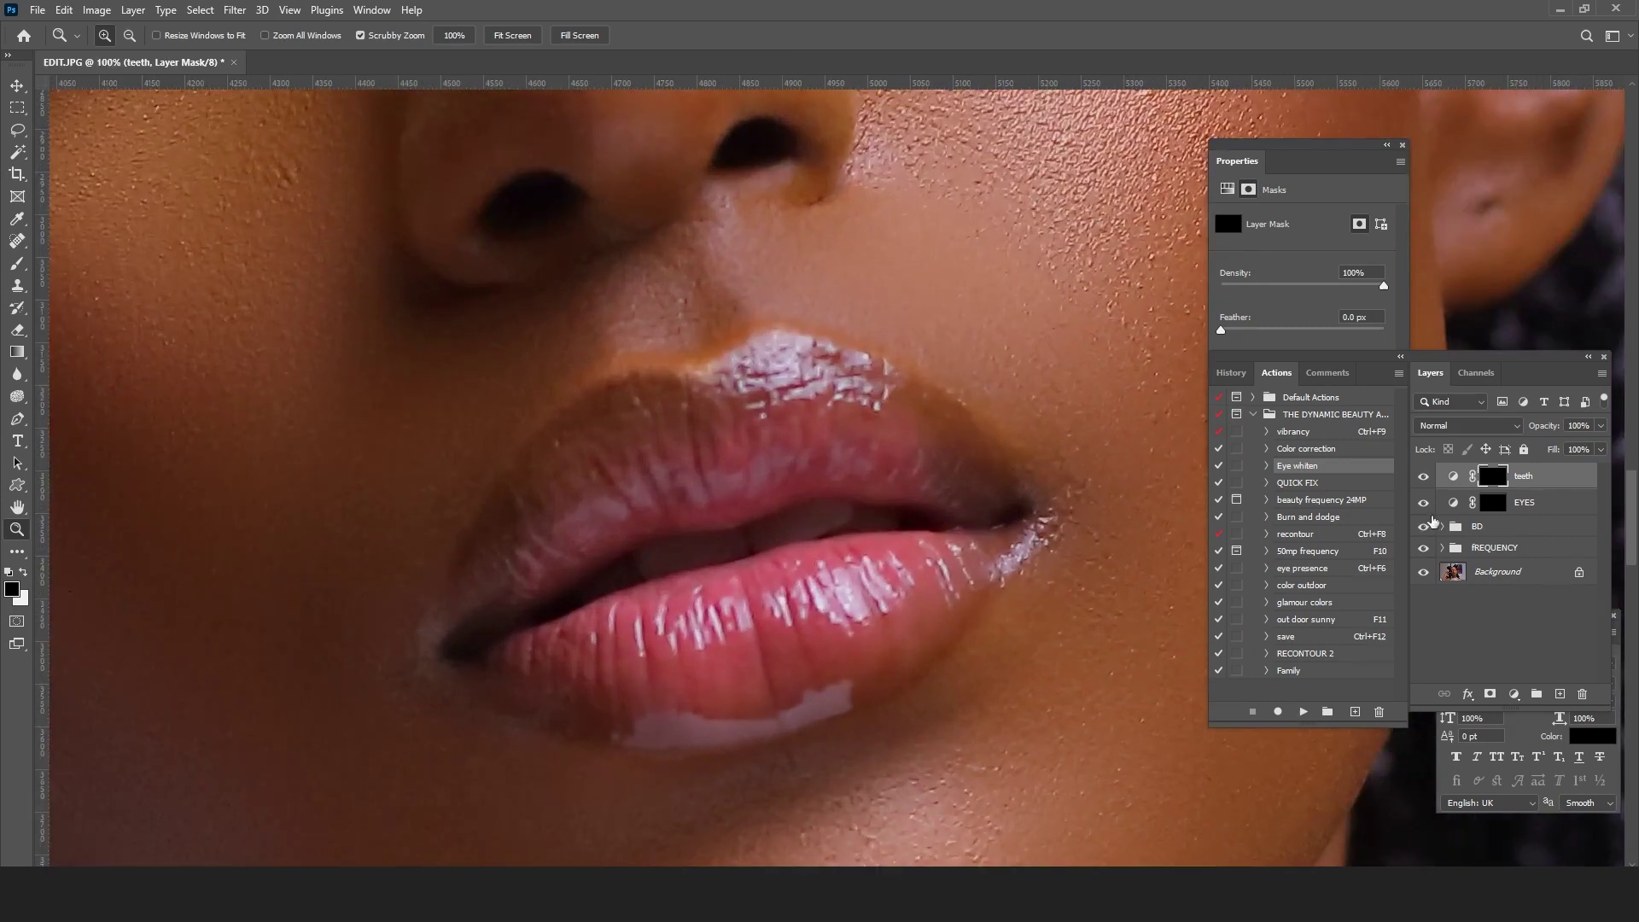
left_click(760, 561)
left_click(812, 534)
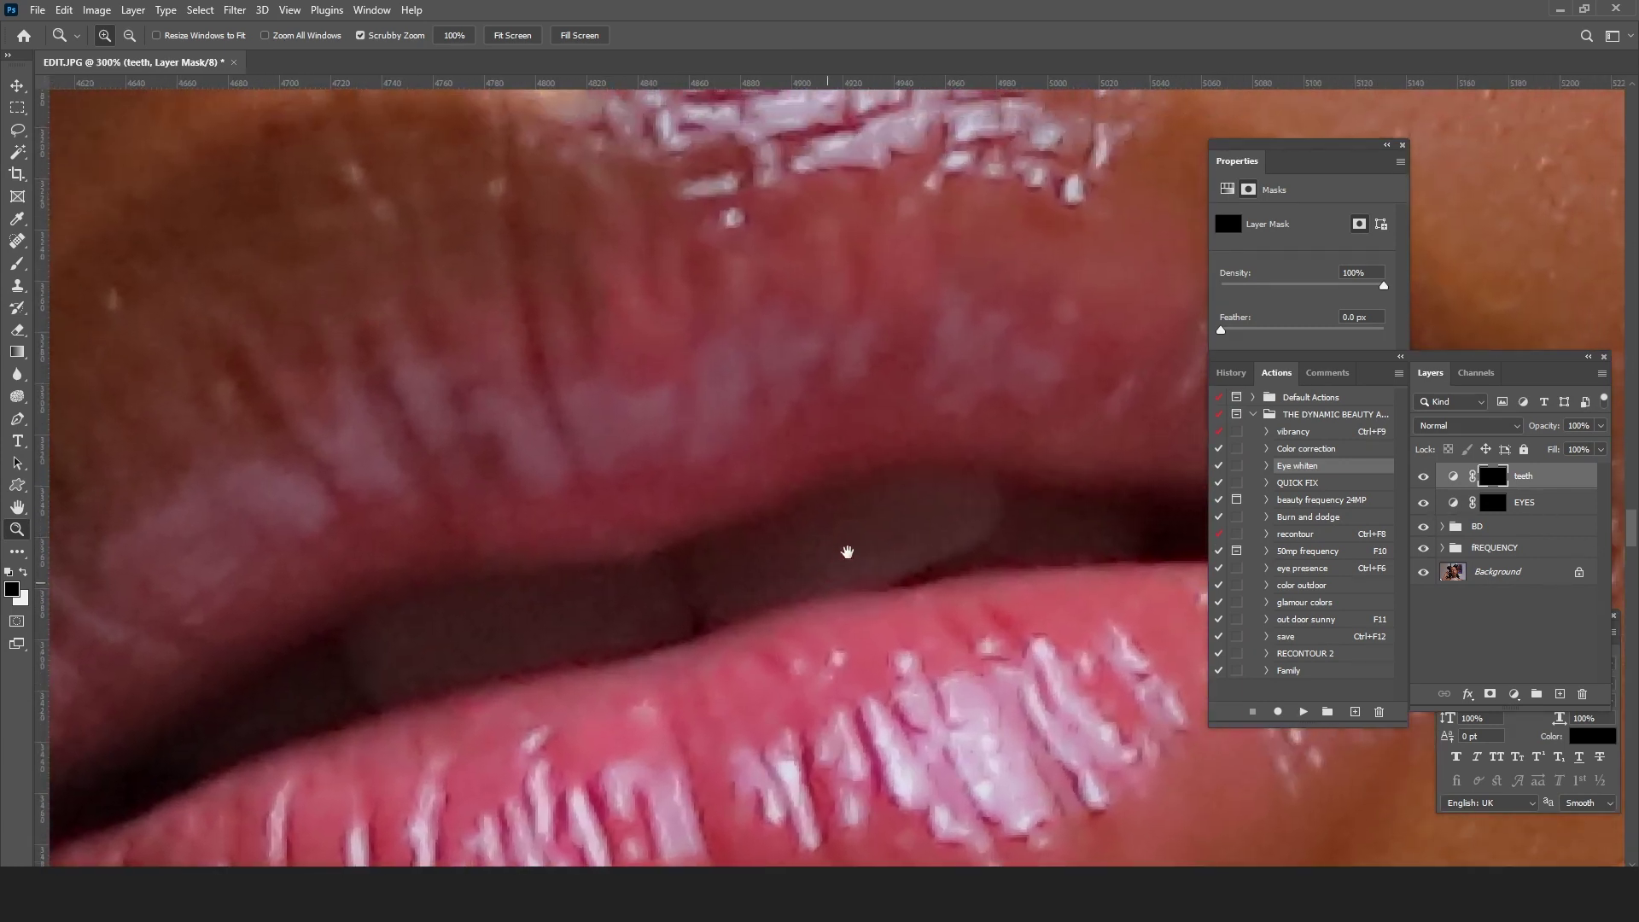
left_click(13, 266)
right_click(730, 554)
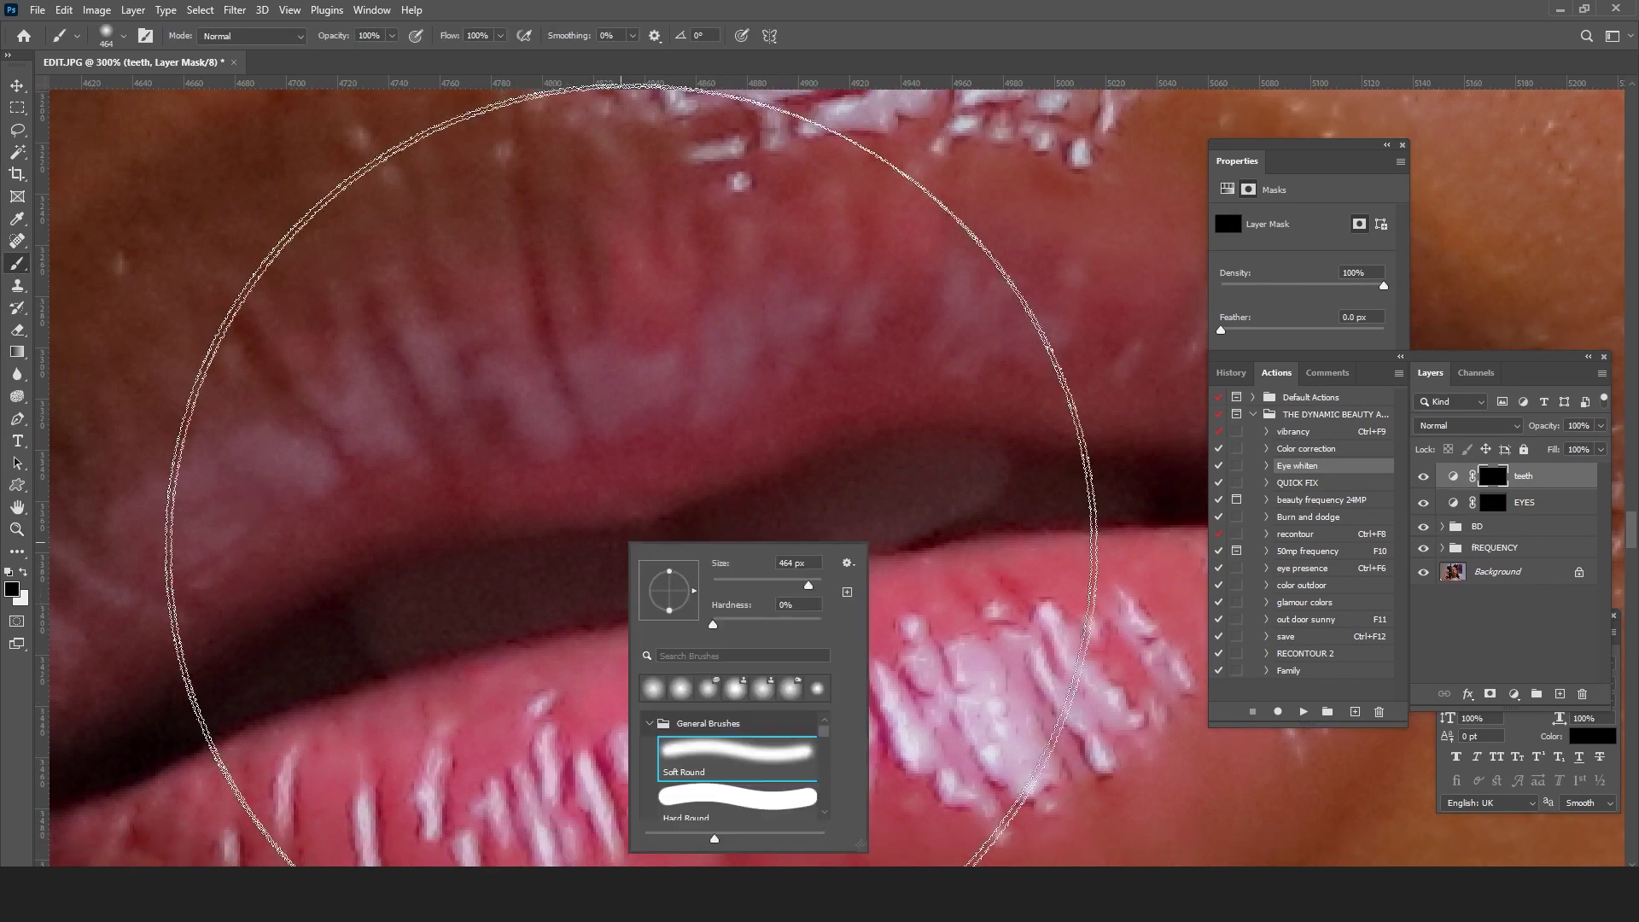
left_click(732, 582)
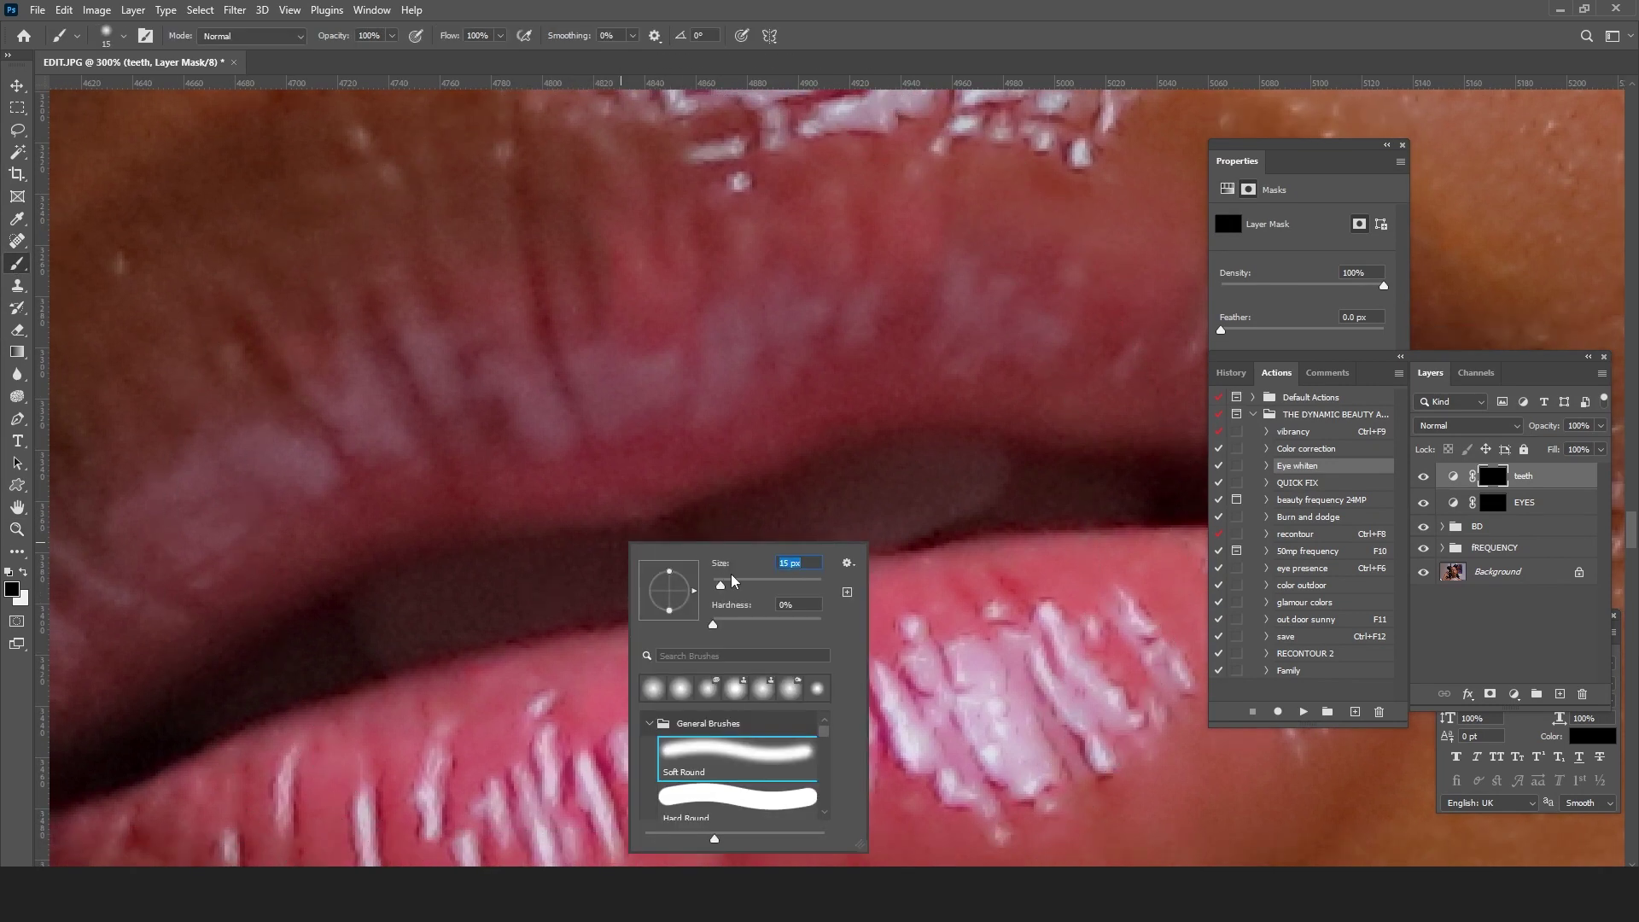
left_click(514, 584)
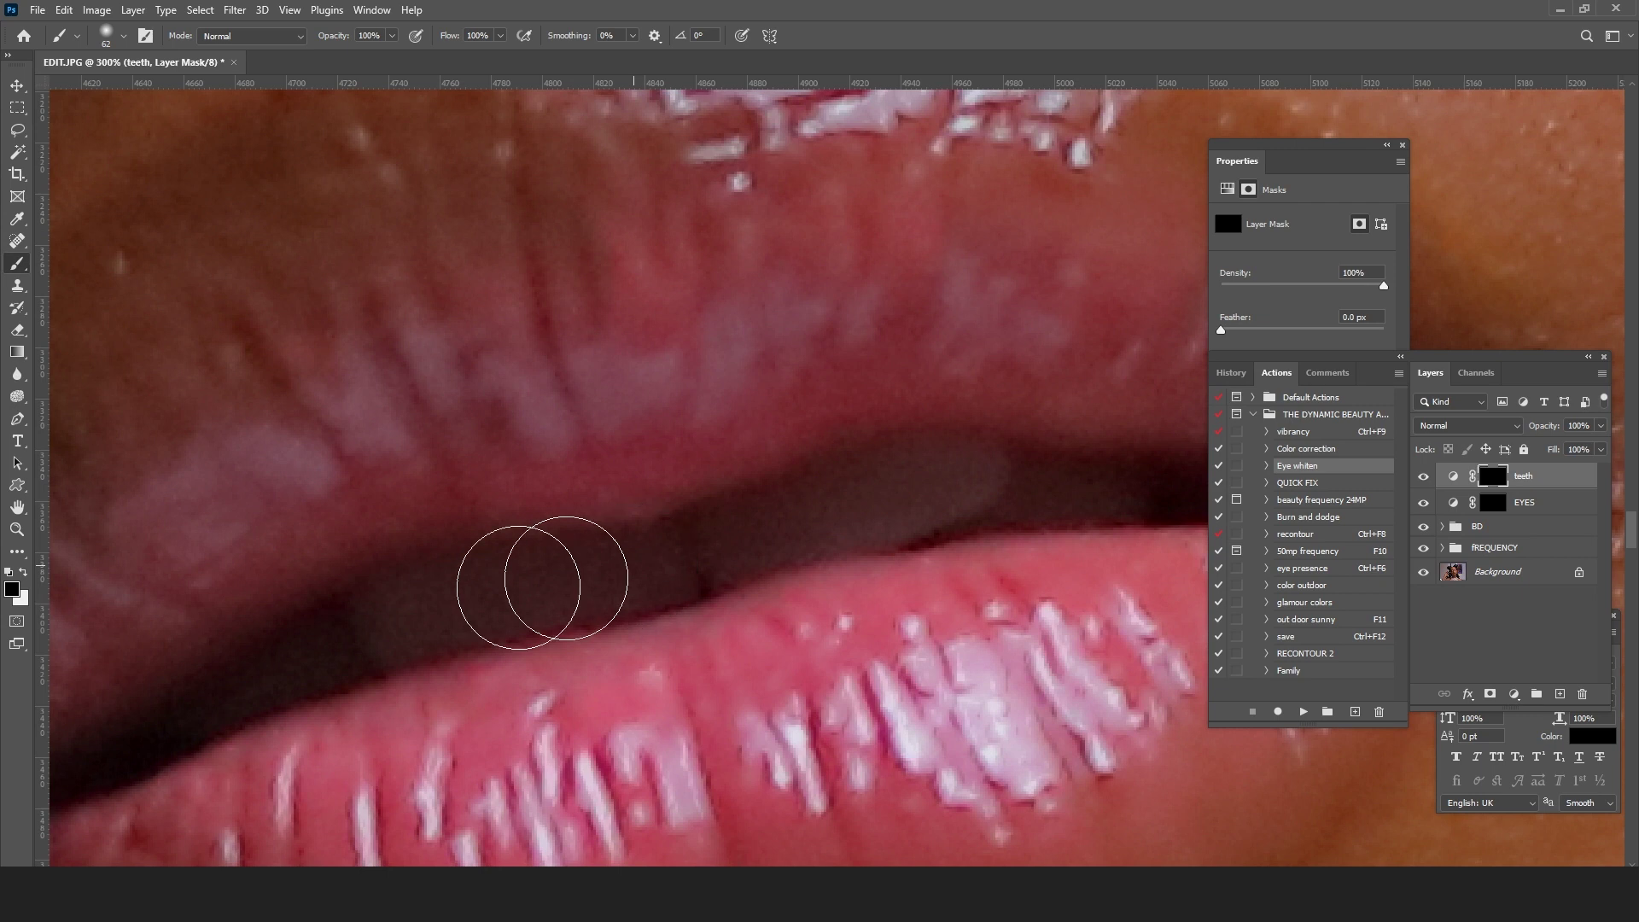
Step: Paint white on the teeth mask over the visible teeth between the lips
left_click(19, 576)
mouse_move(431, 610)
left_mouse_down()
mouse_move(1006, 468)
mouse_move(791, 534)
mouse_move(798, 478)
left_mouse_up()
key("alt+space")
scroll(756, 421, "down", 5)
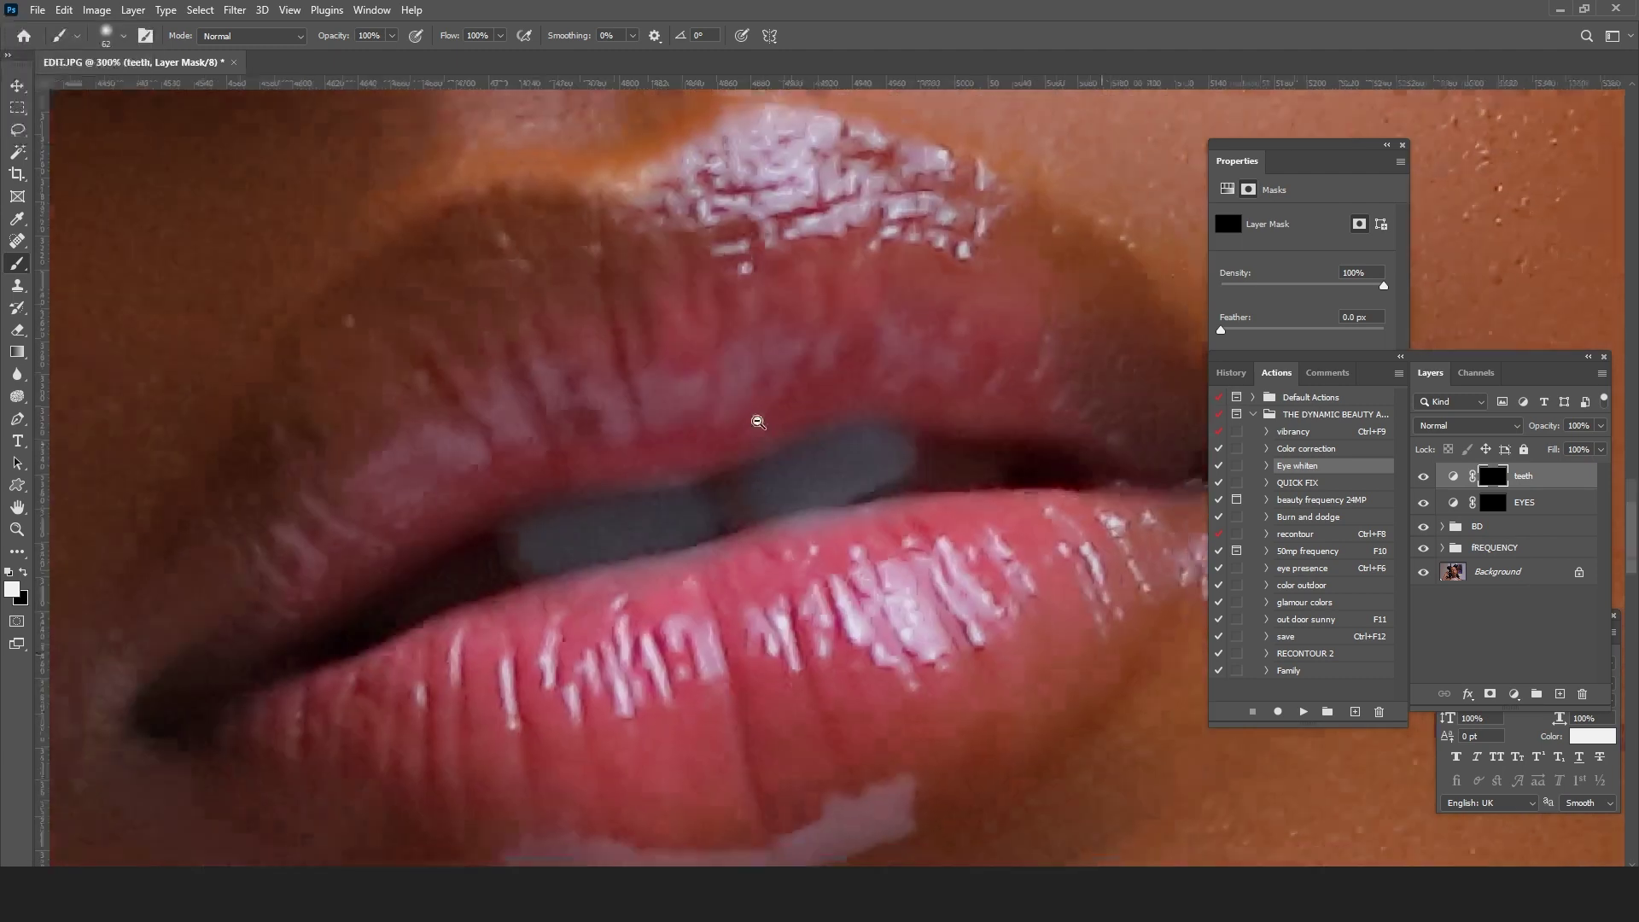
key("Escape")
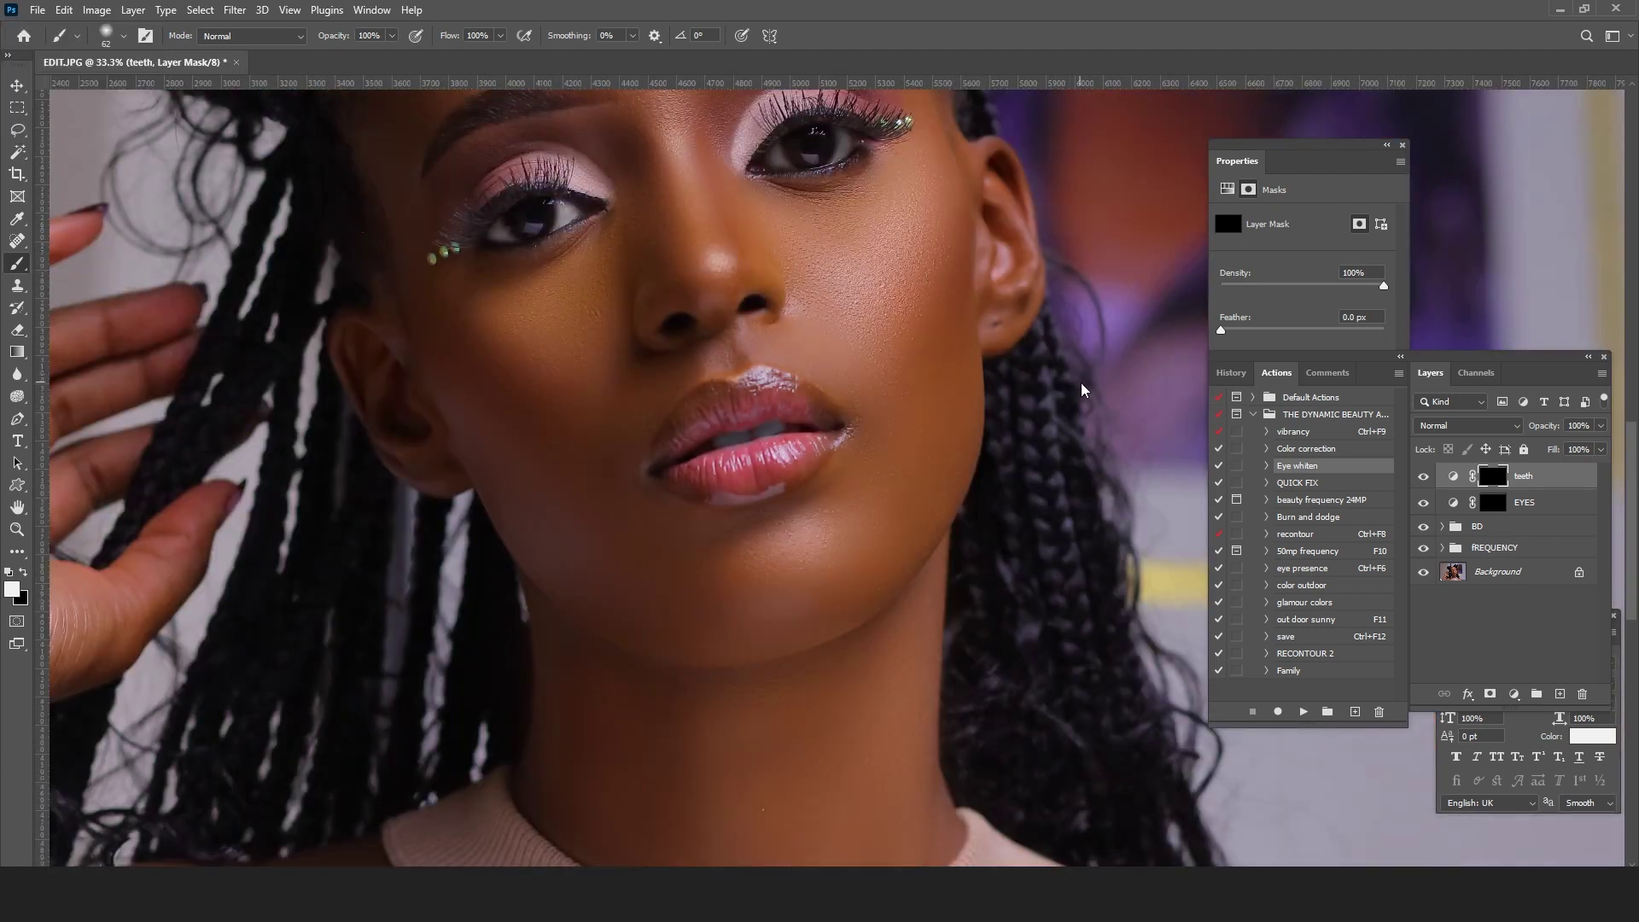
left_click_drag(1052, 410, 1067, 546)
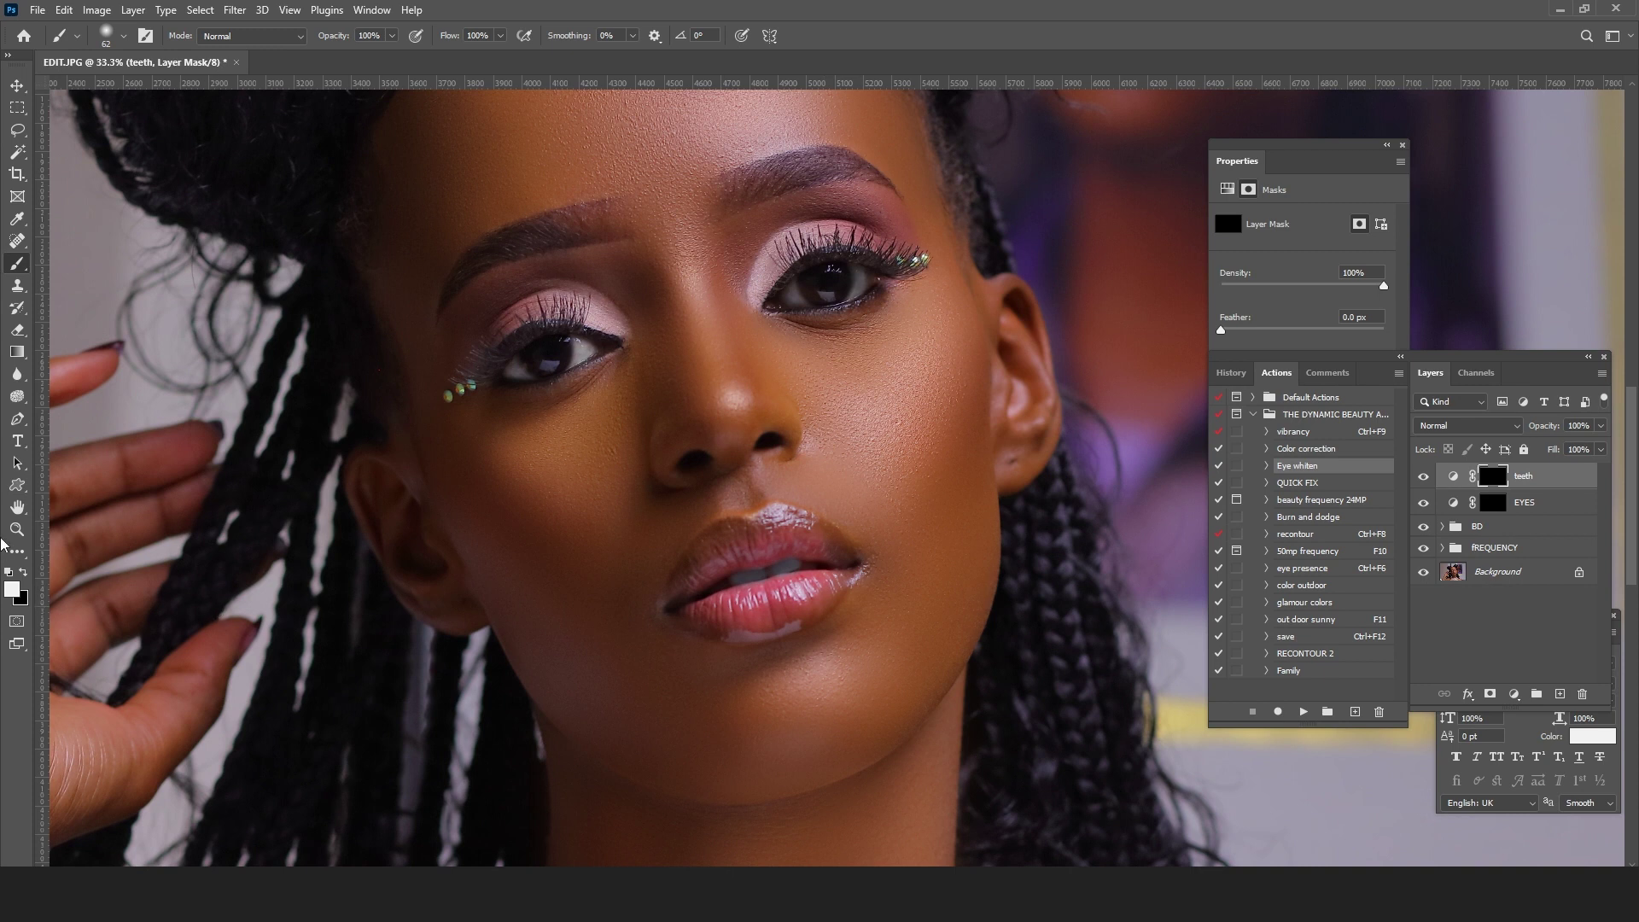
Step: Refine the teeth mask by painting black over the whitening that spills past the edges of the teeth
left_click(17, 530)
left_click(778, 535)
left_click(778, 536)
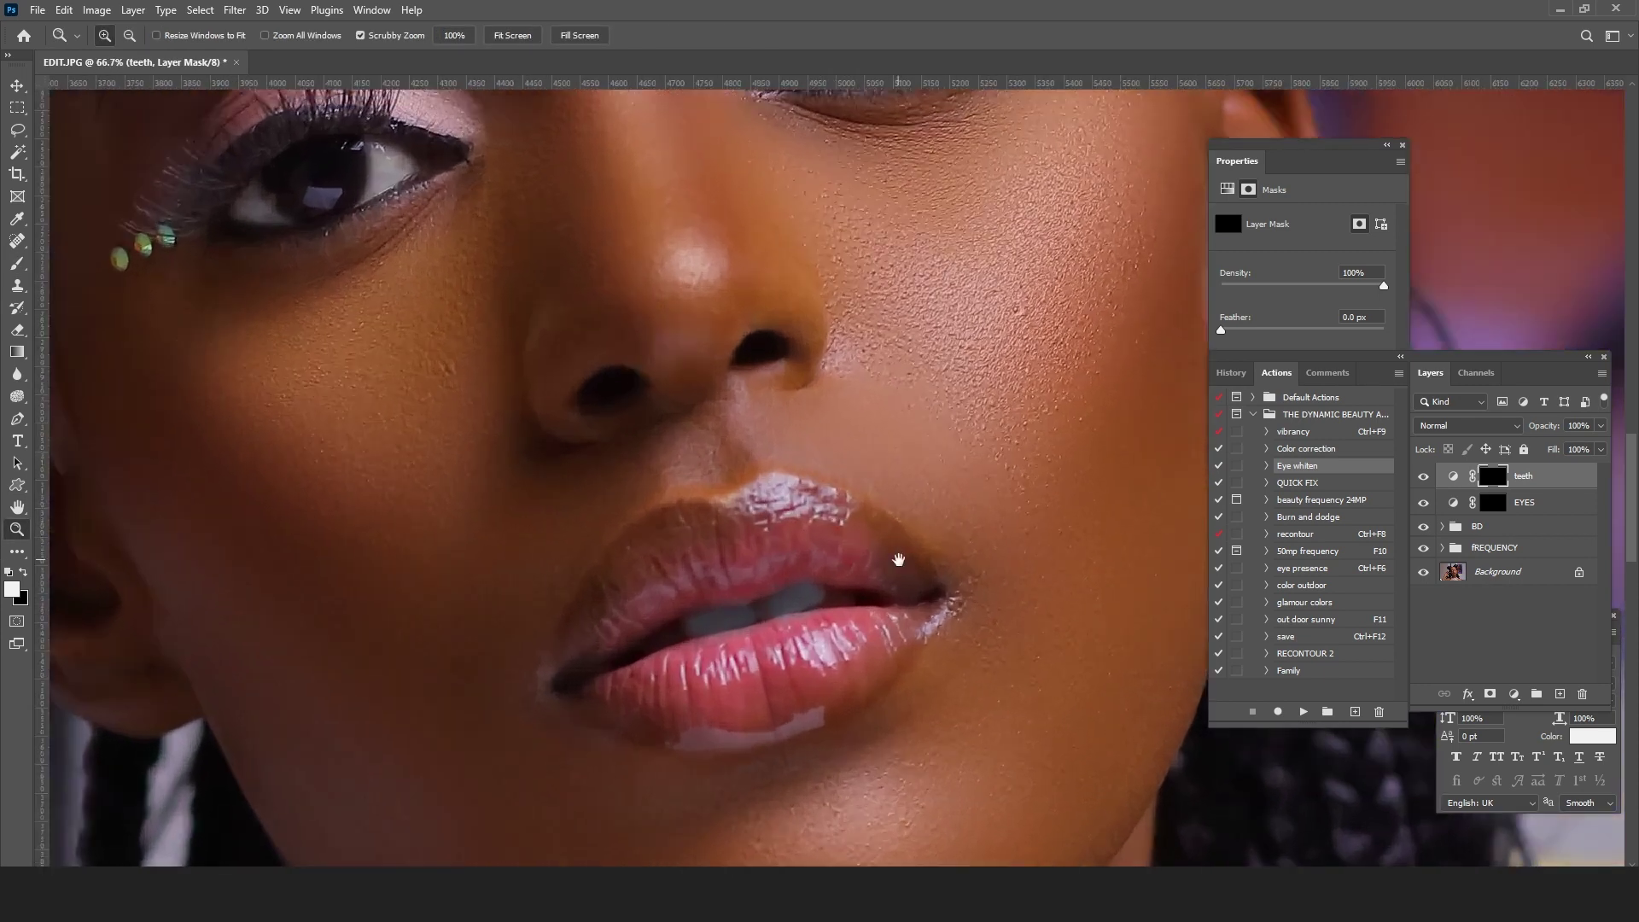
left_click(738, 584)
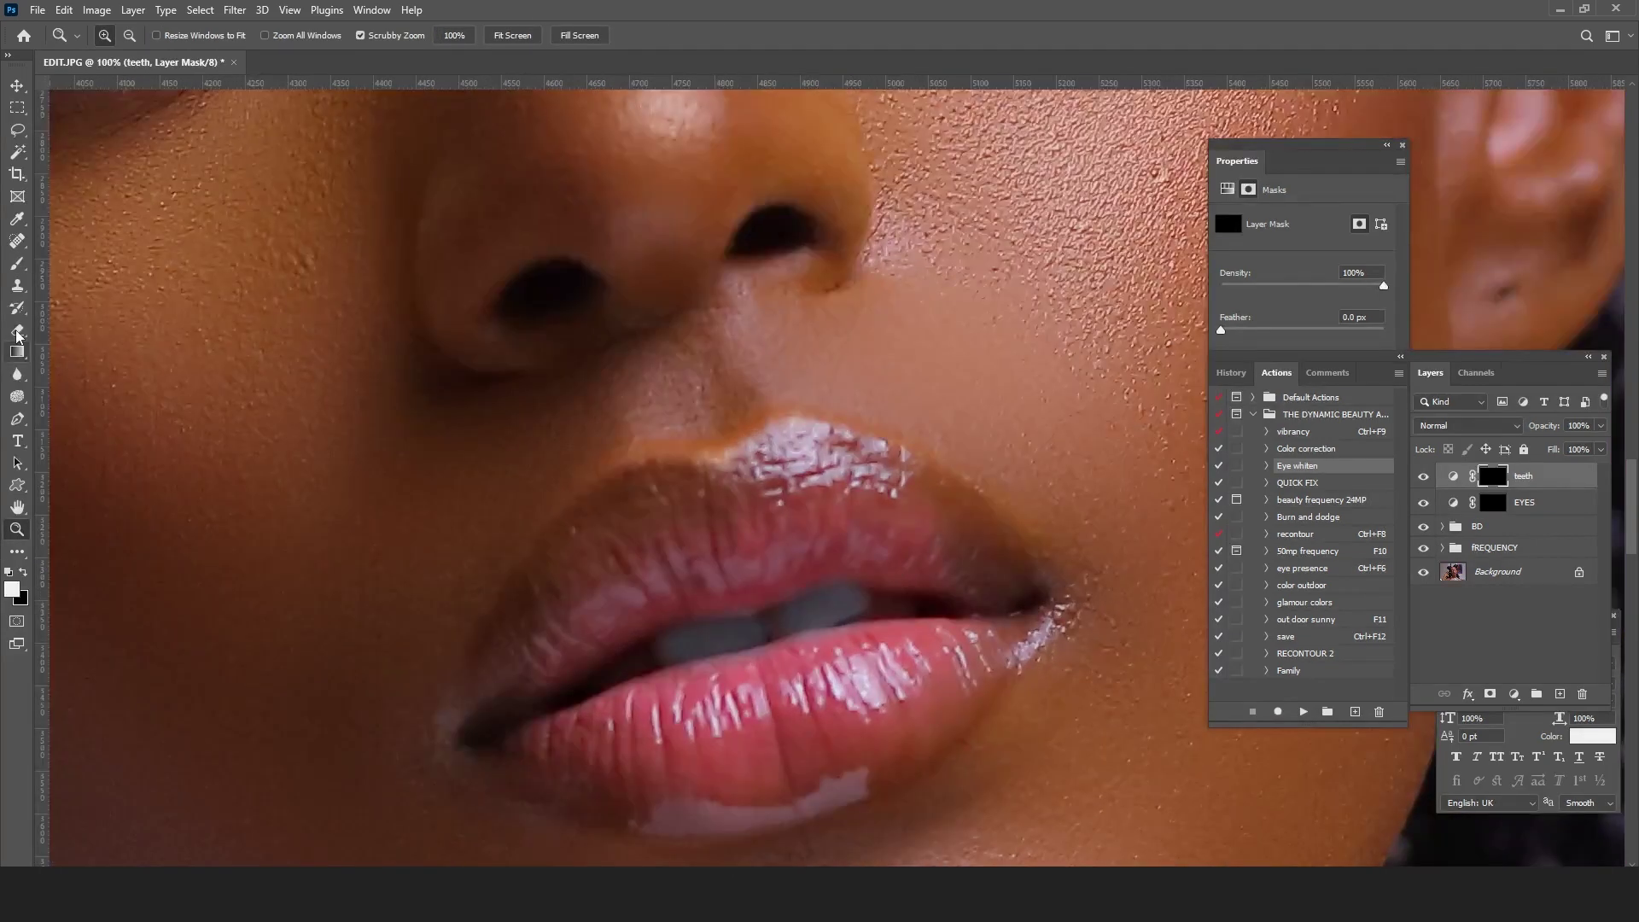
left_click(17, 263)
left_click(24, 573)
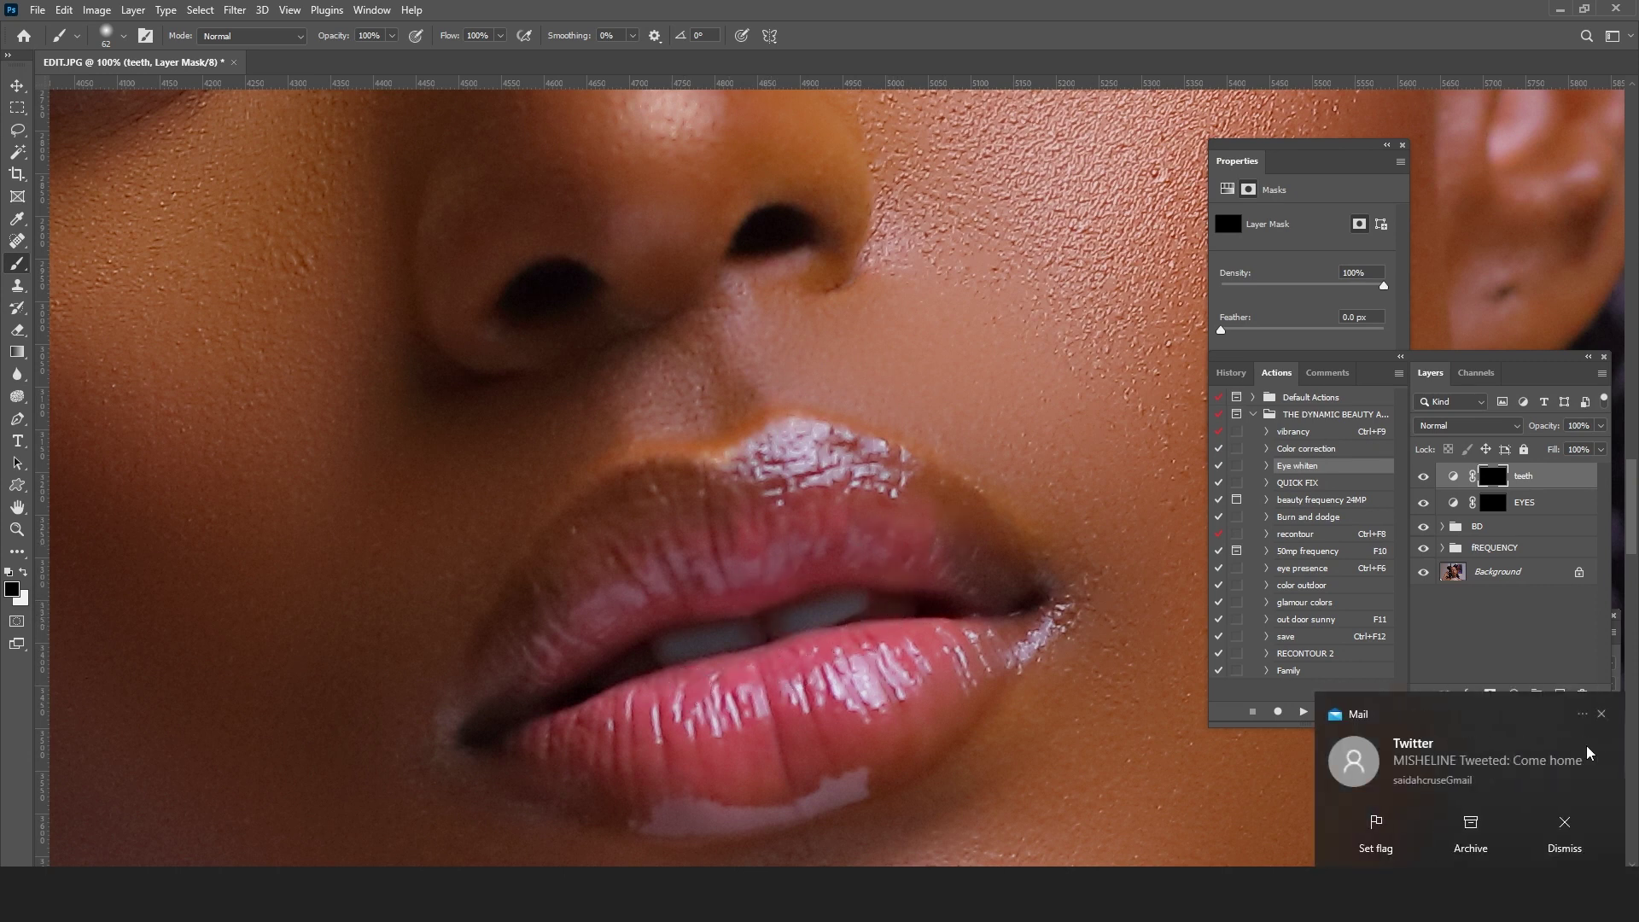
left_click(1602, 717)
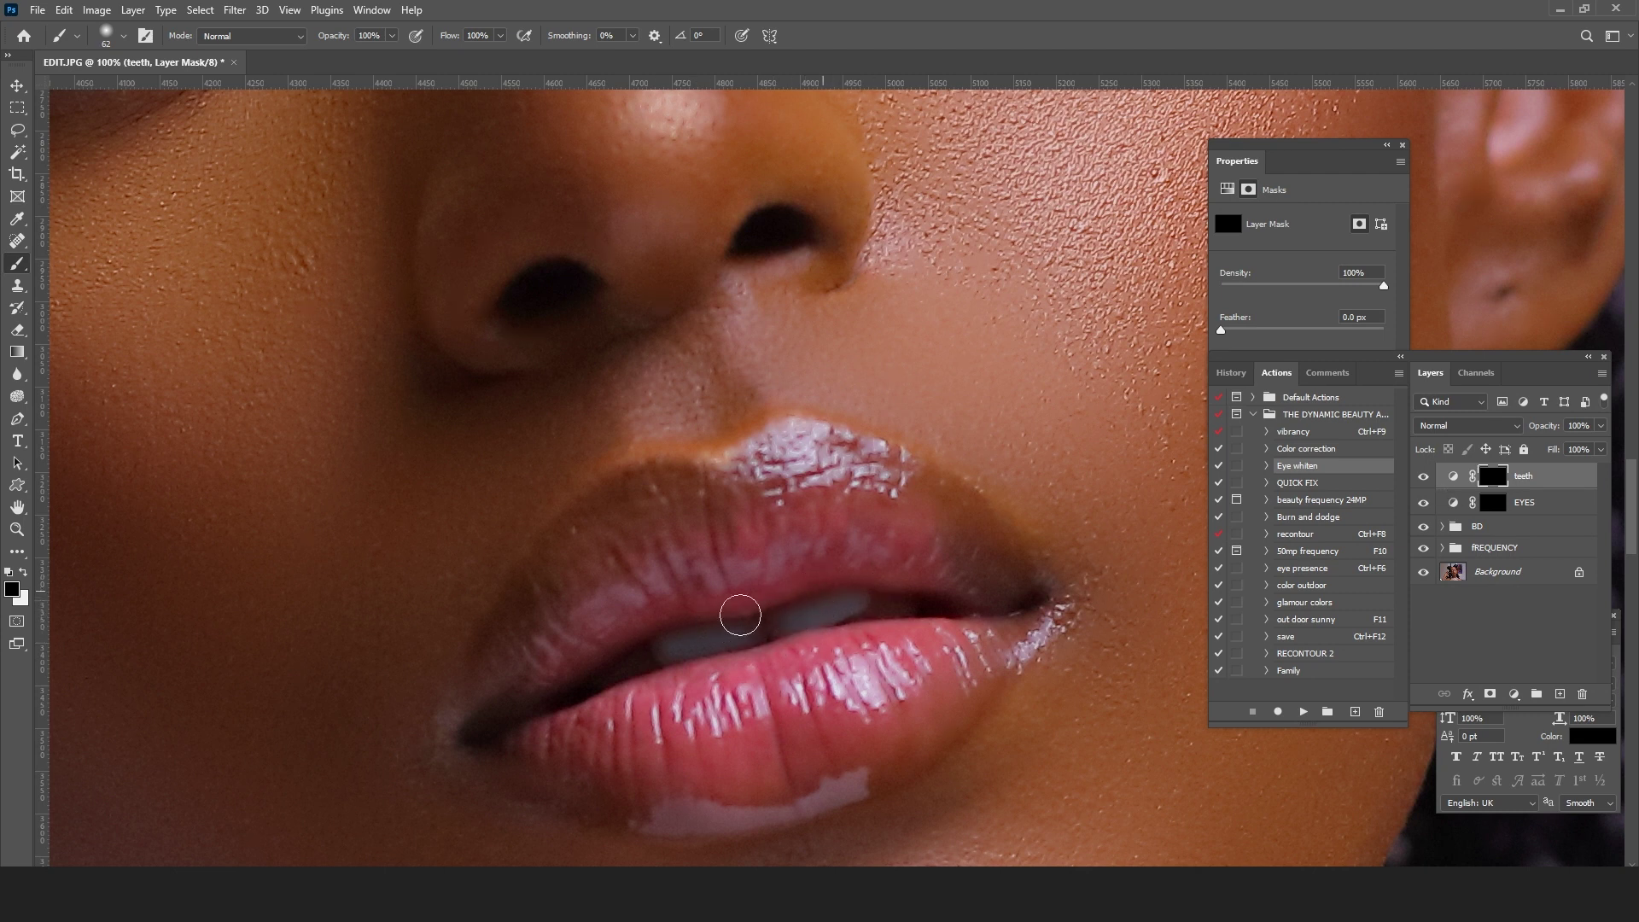
Step: Lower the teeth layer's opacity to 47% and fit the whole portrait in view
left_click(1602, 426)
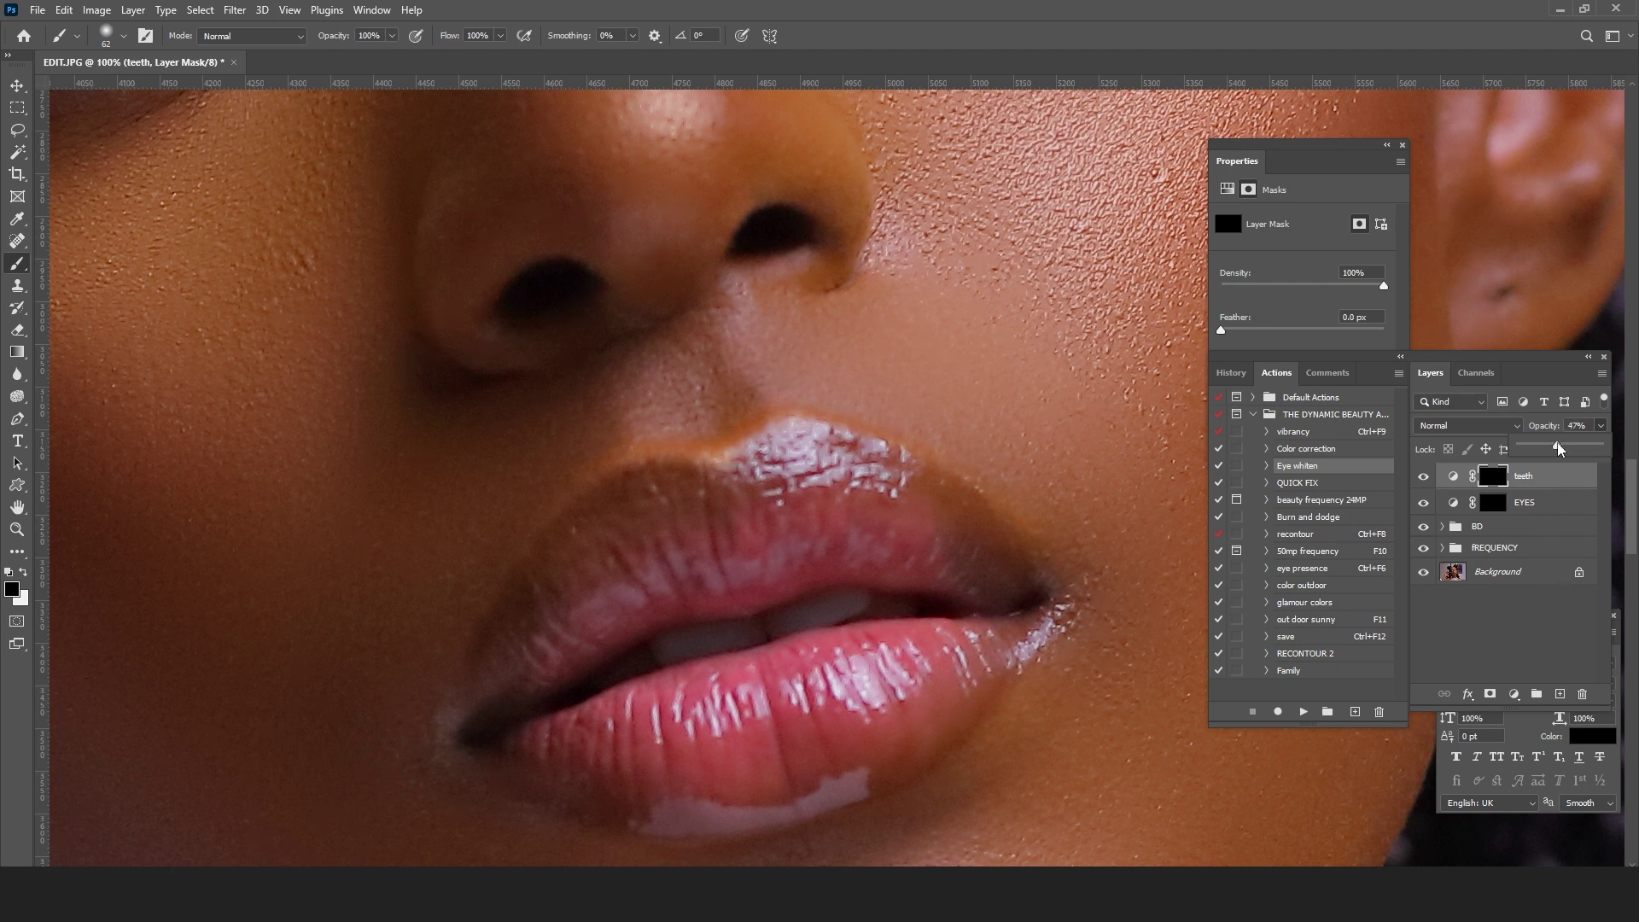
left_click(17, 529)
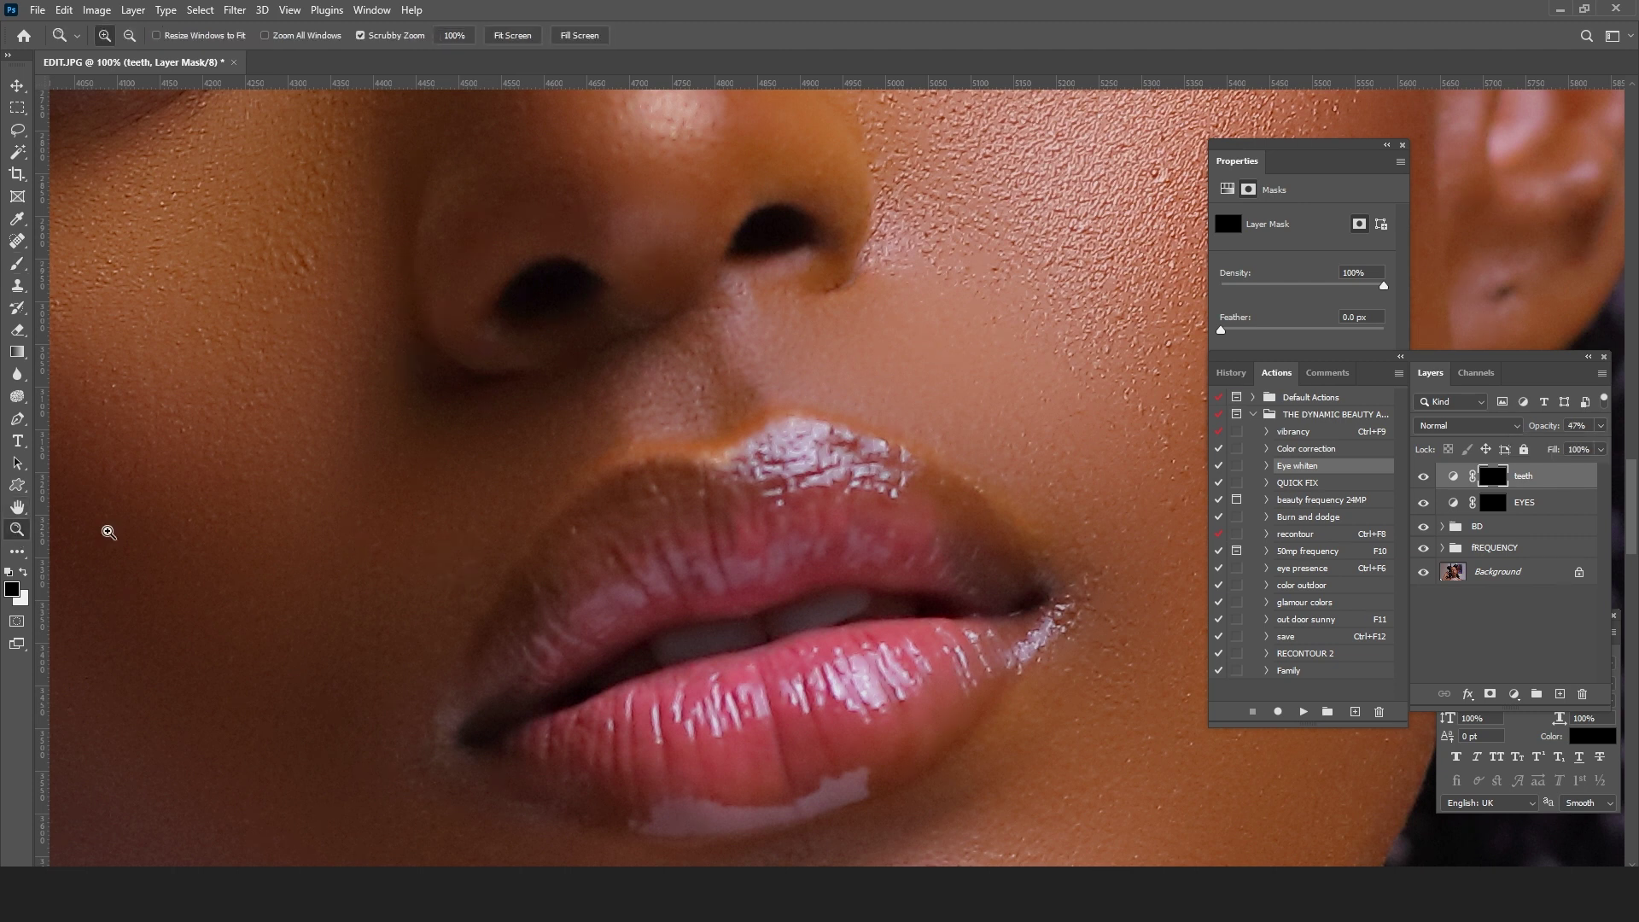
left_click(868, 530)
key("ctrl+0")
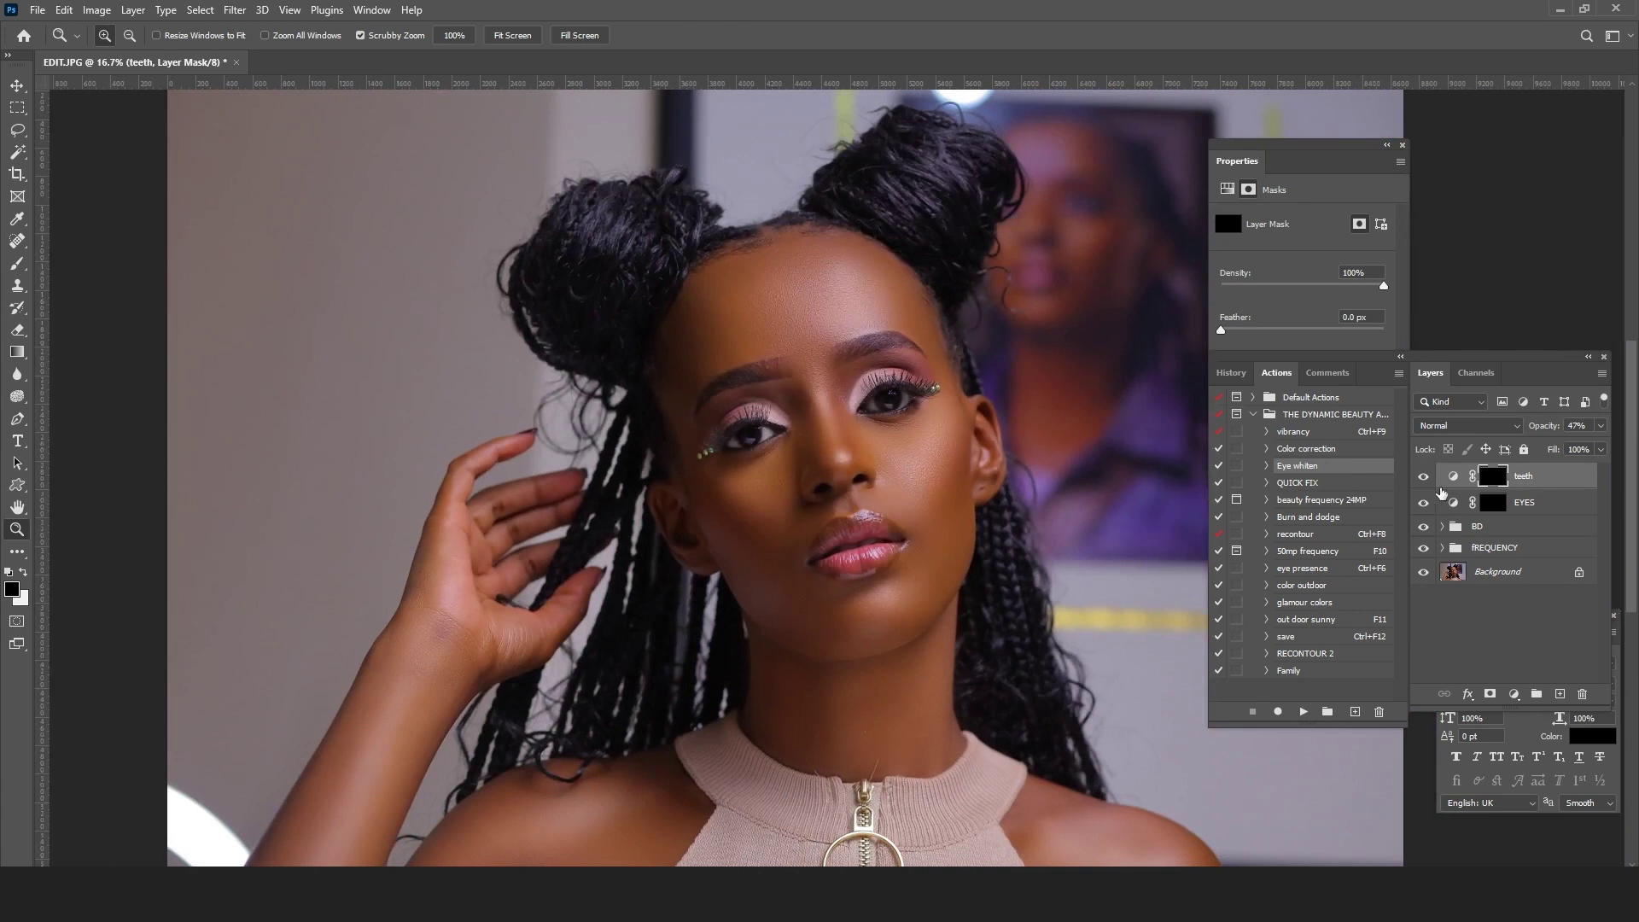
Step: Toggle the teeth layer's visibility repeatedly to compare the portrait with and without the whitening
left_click(1423, 478)
left_click(1423, 478)
left_click(1423, 478)
left_click(1423, 478)
left_click(1422, 480)
left_click(1421, 480)
Step: Add a Curves adjustment layer above the teeth layer and raise the Red channel's midtones from input 96 to output 151
left_click_drag(894, 390, 1001, 501)
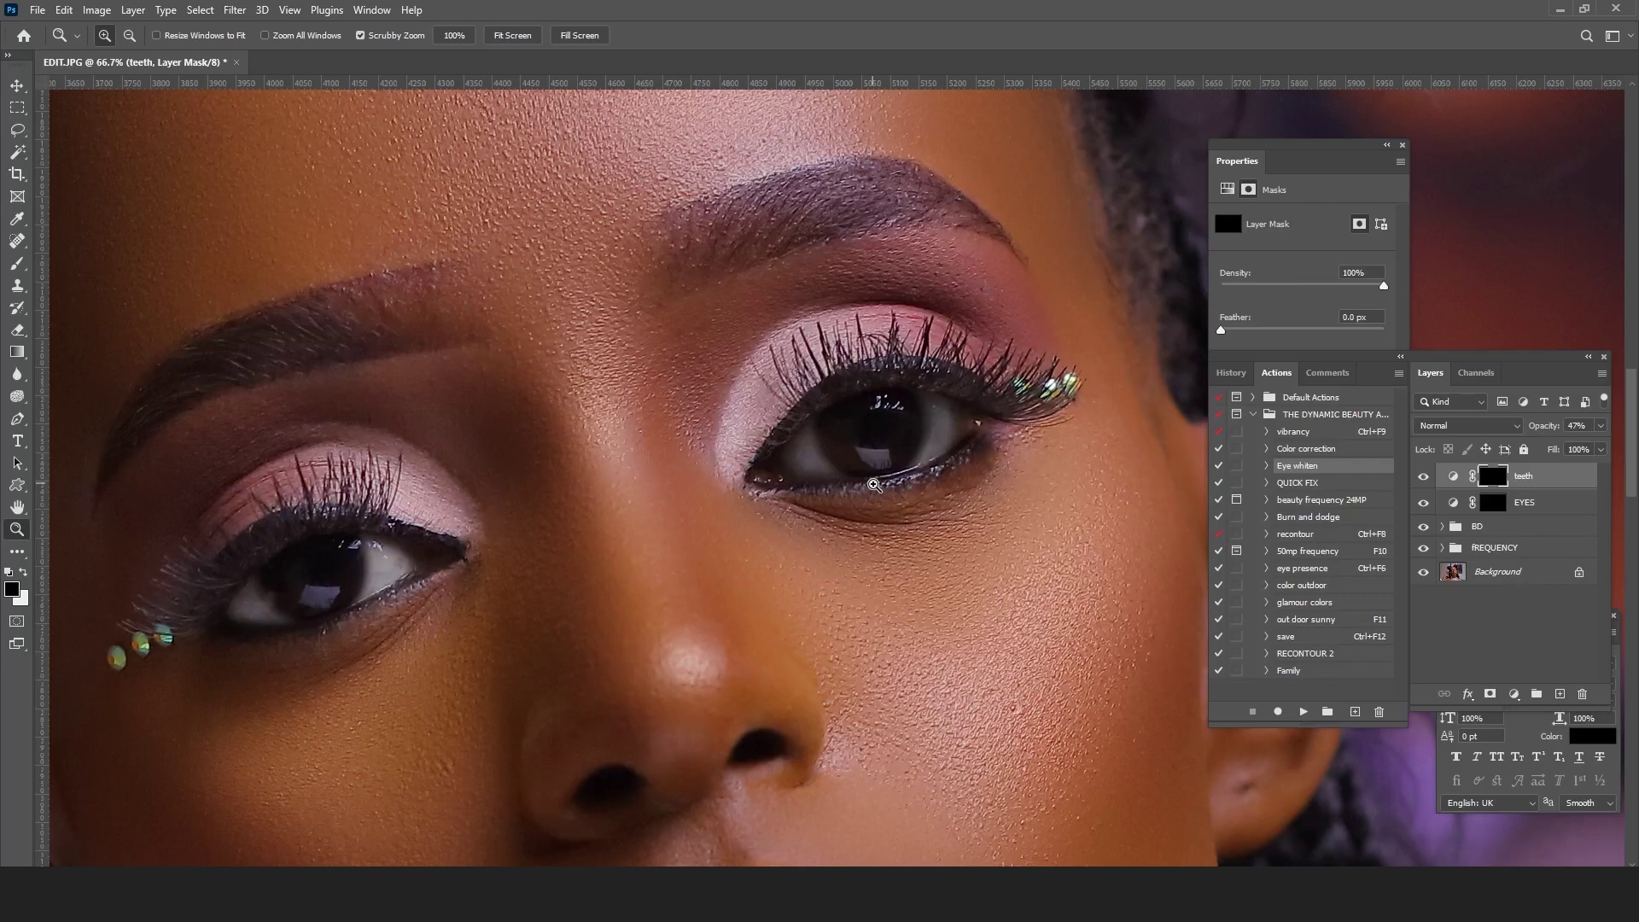
left_click(1563, 479)
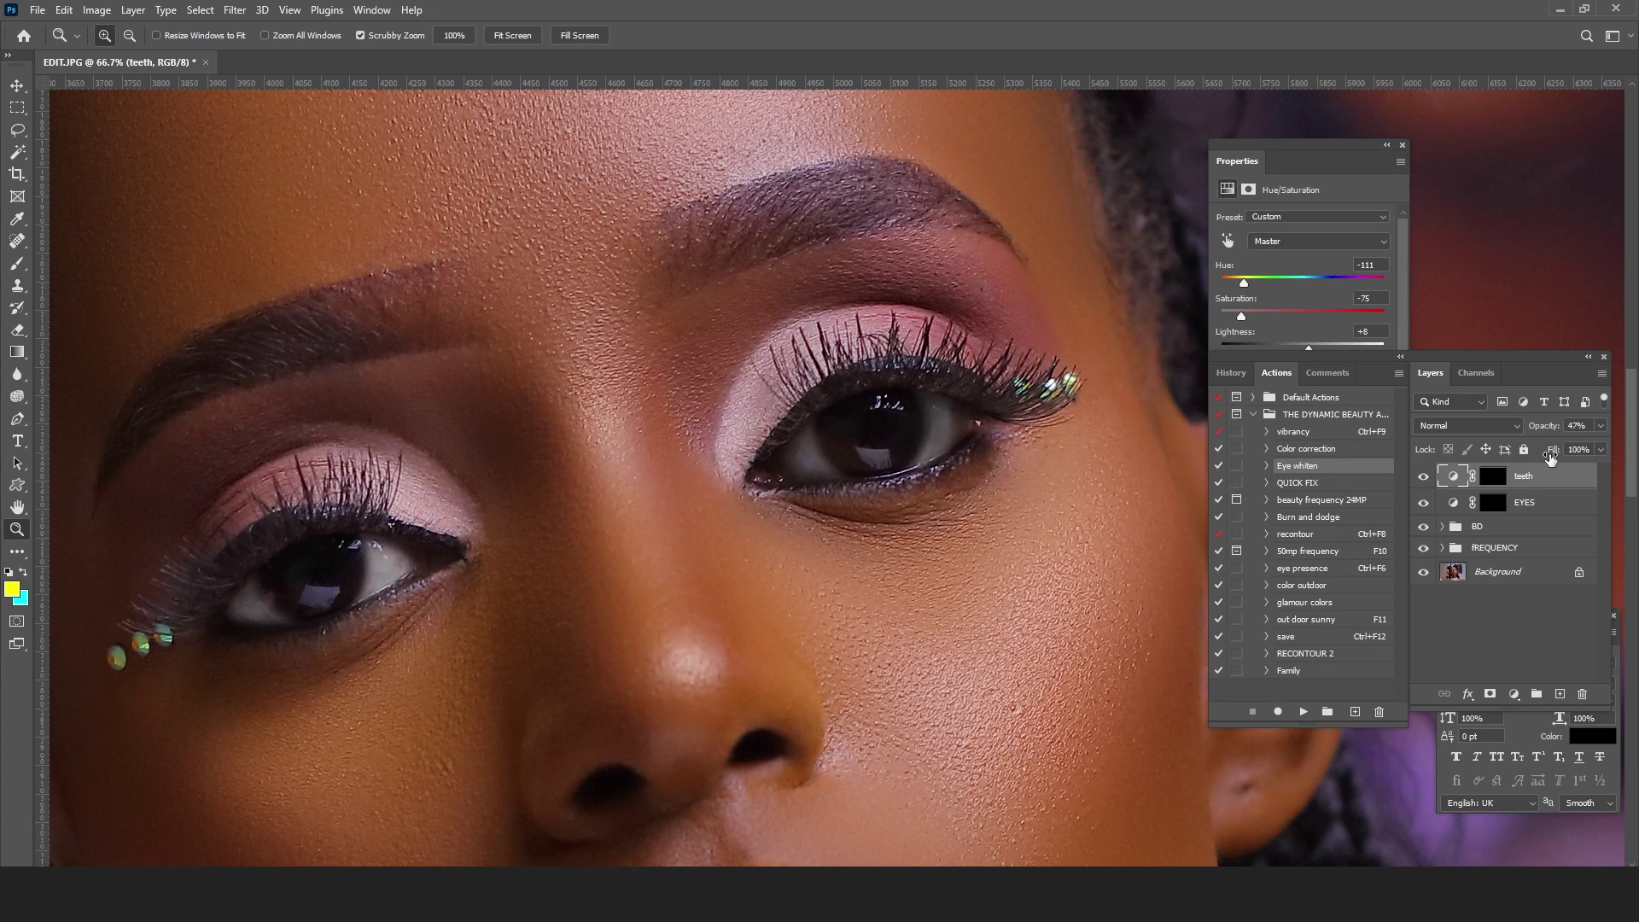
left_click(1516, 695)
left_click(1531, 482)
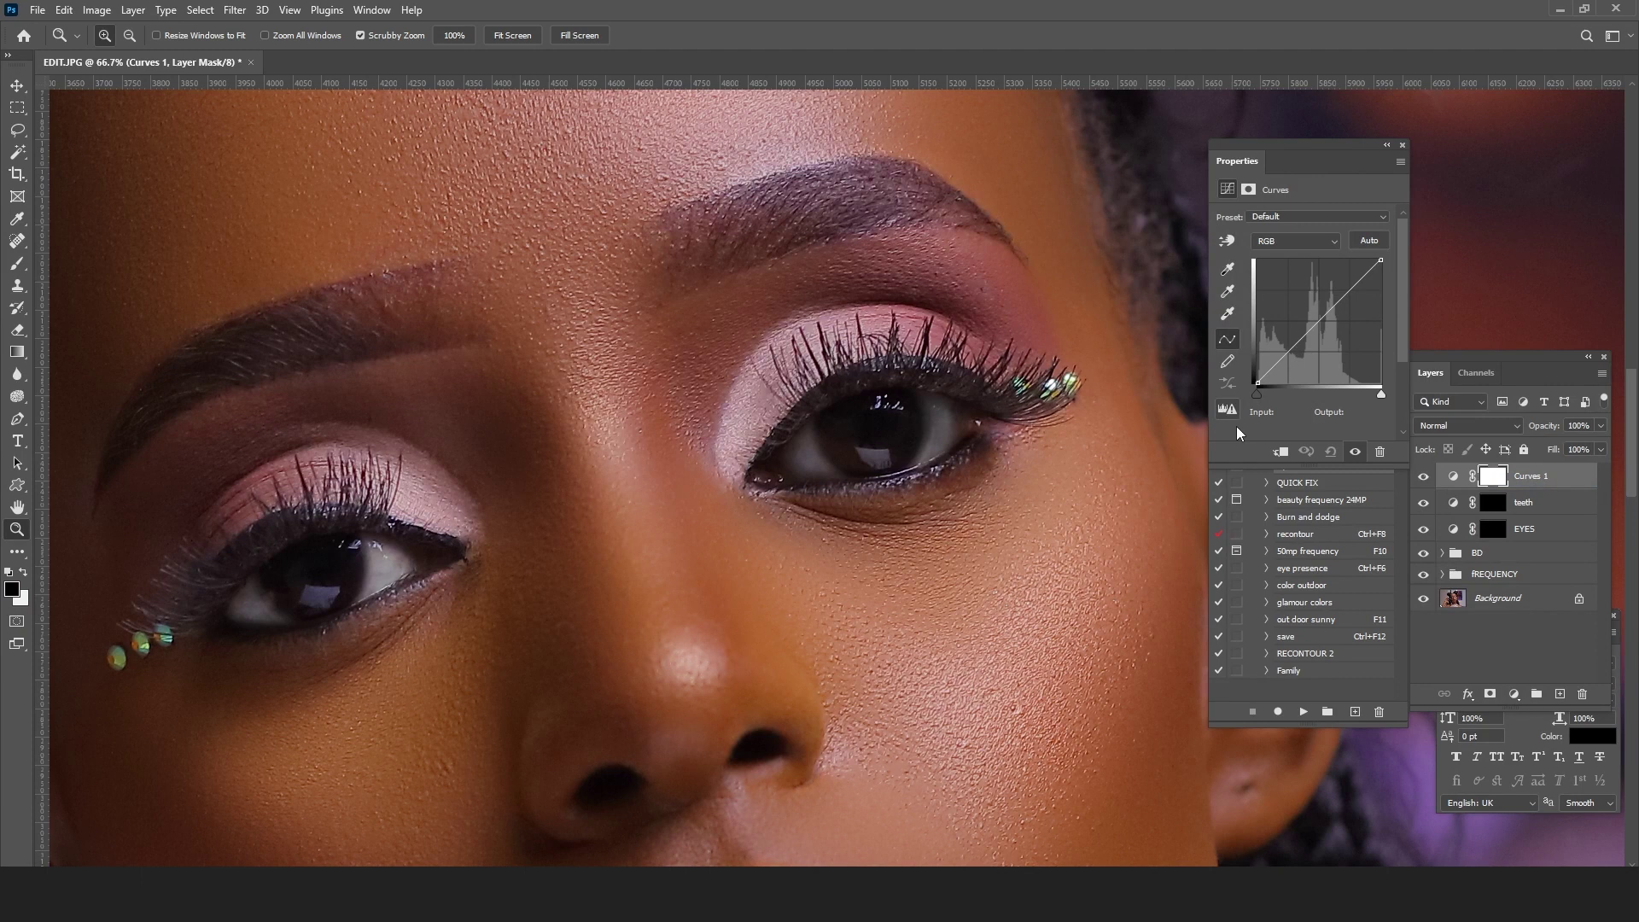
left_click(1330, 242)
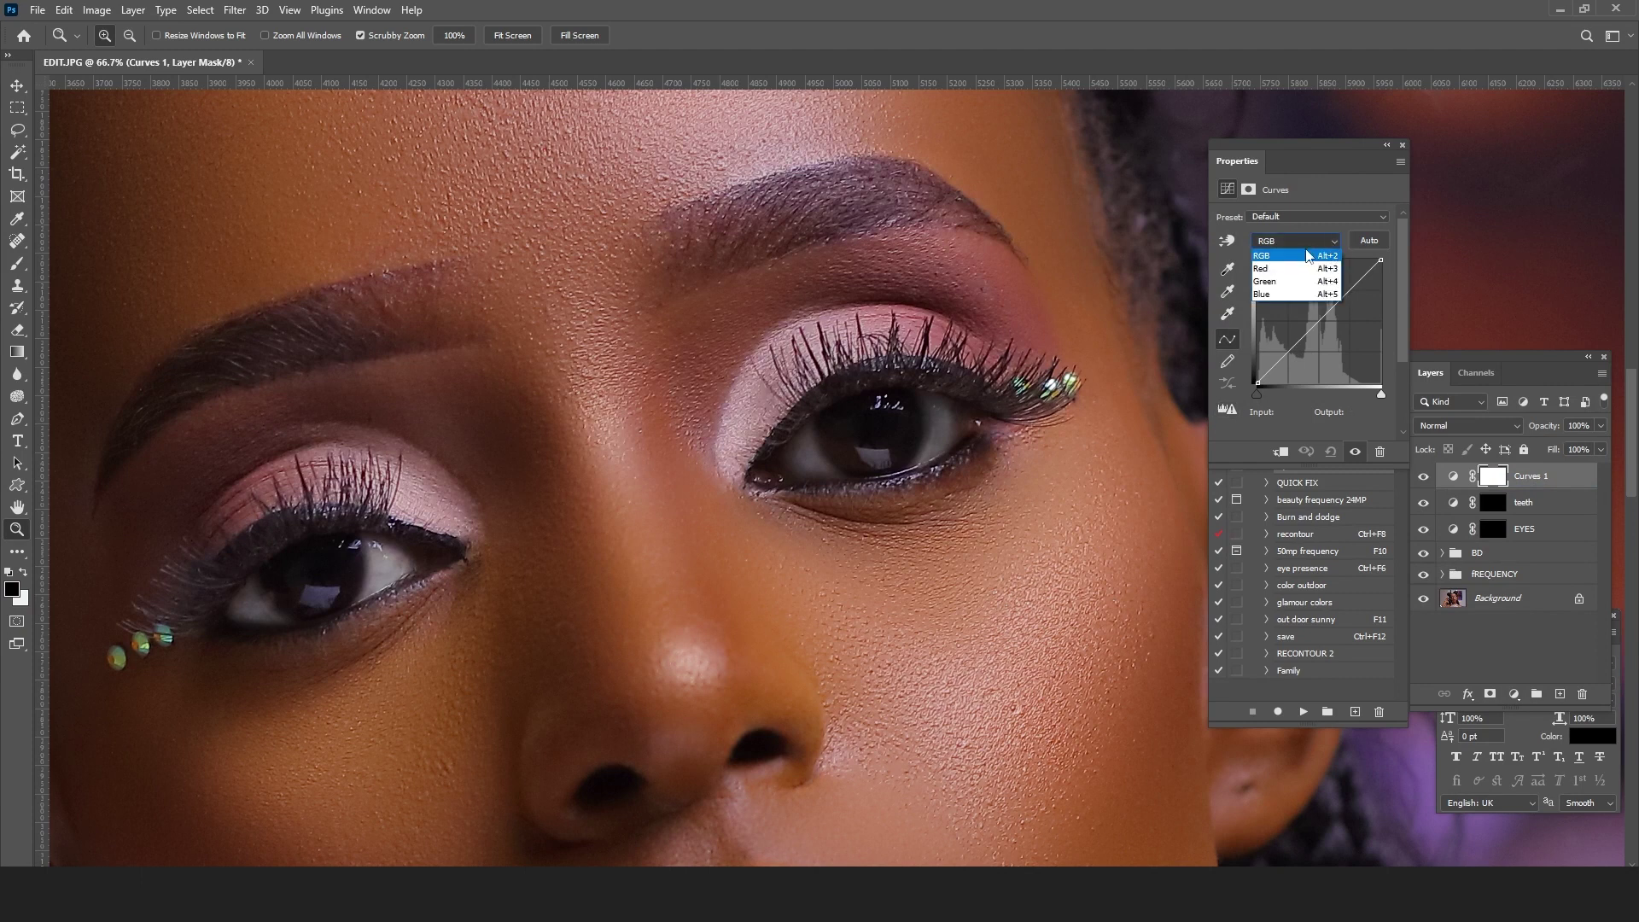
left_click(1278, 269)
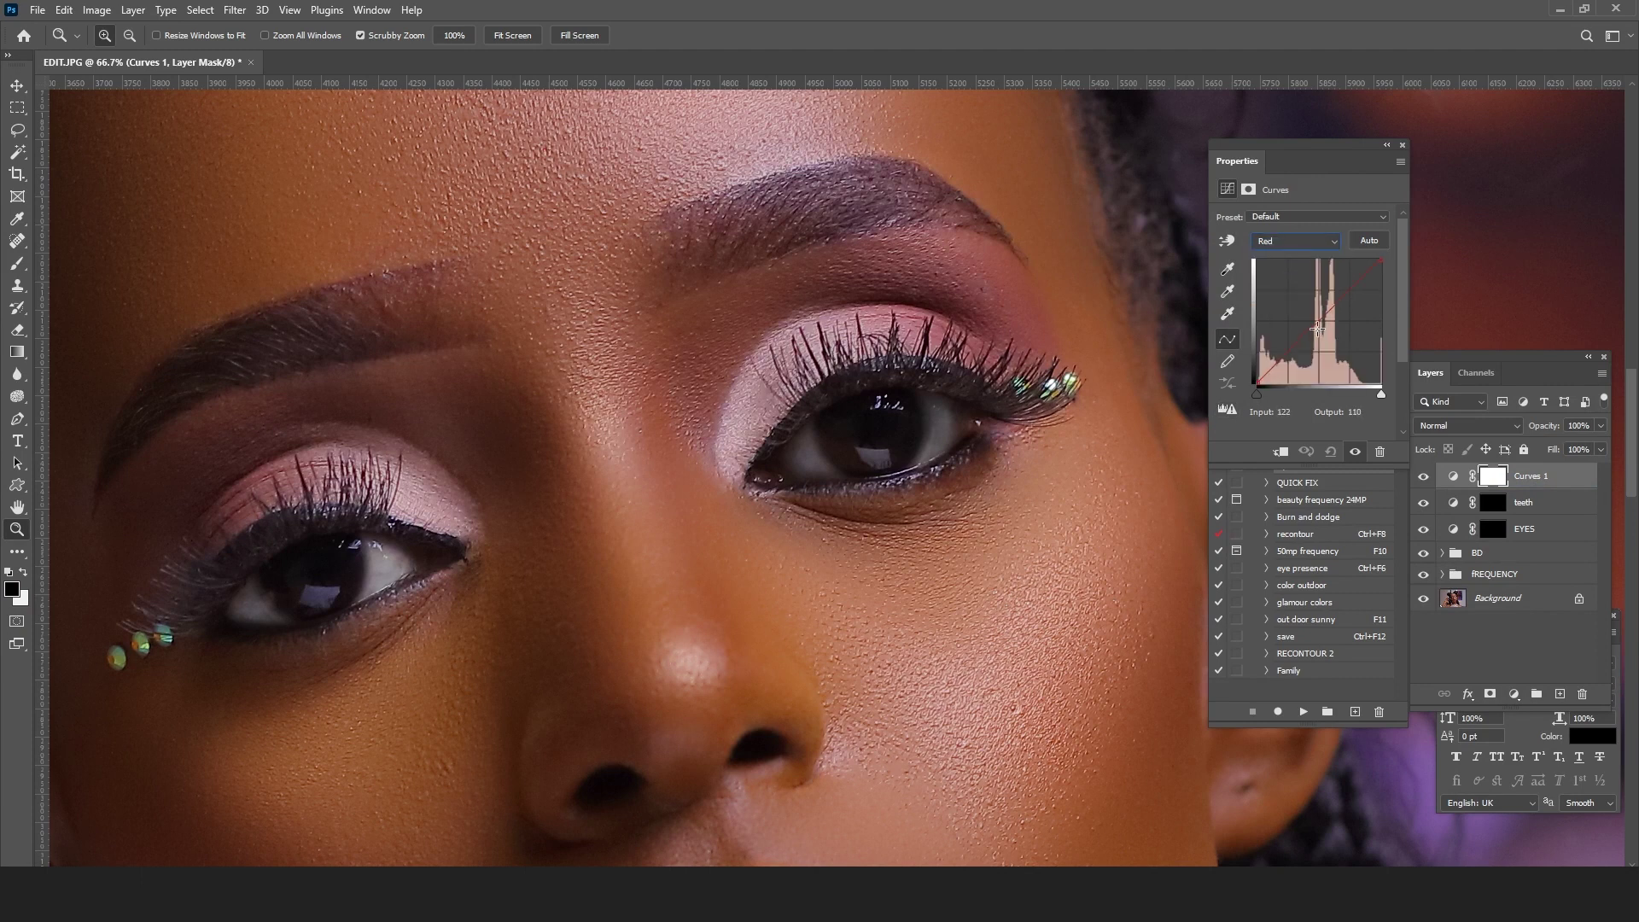
left_click_drag(1310, 322, 1304, 309)
Step: Lower the Blue channel's midtones on the new Curves layer, mapping input 139 to output 106
left_click(1329, 246)
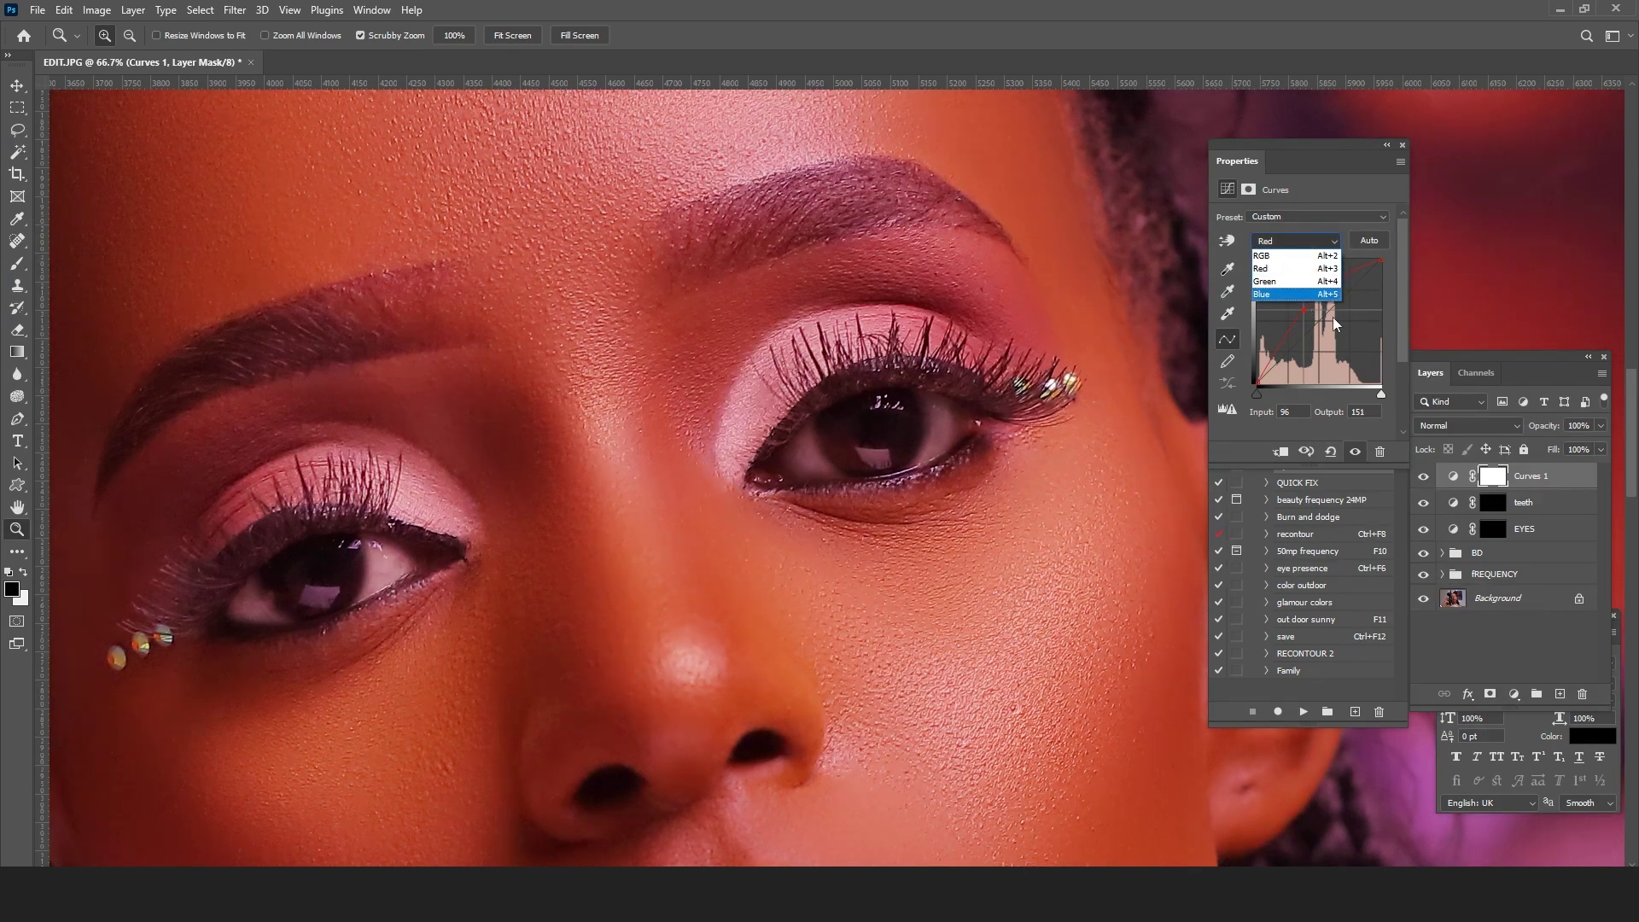
left_click(1279, 294)
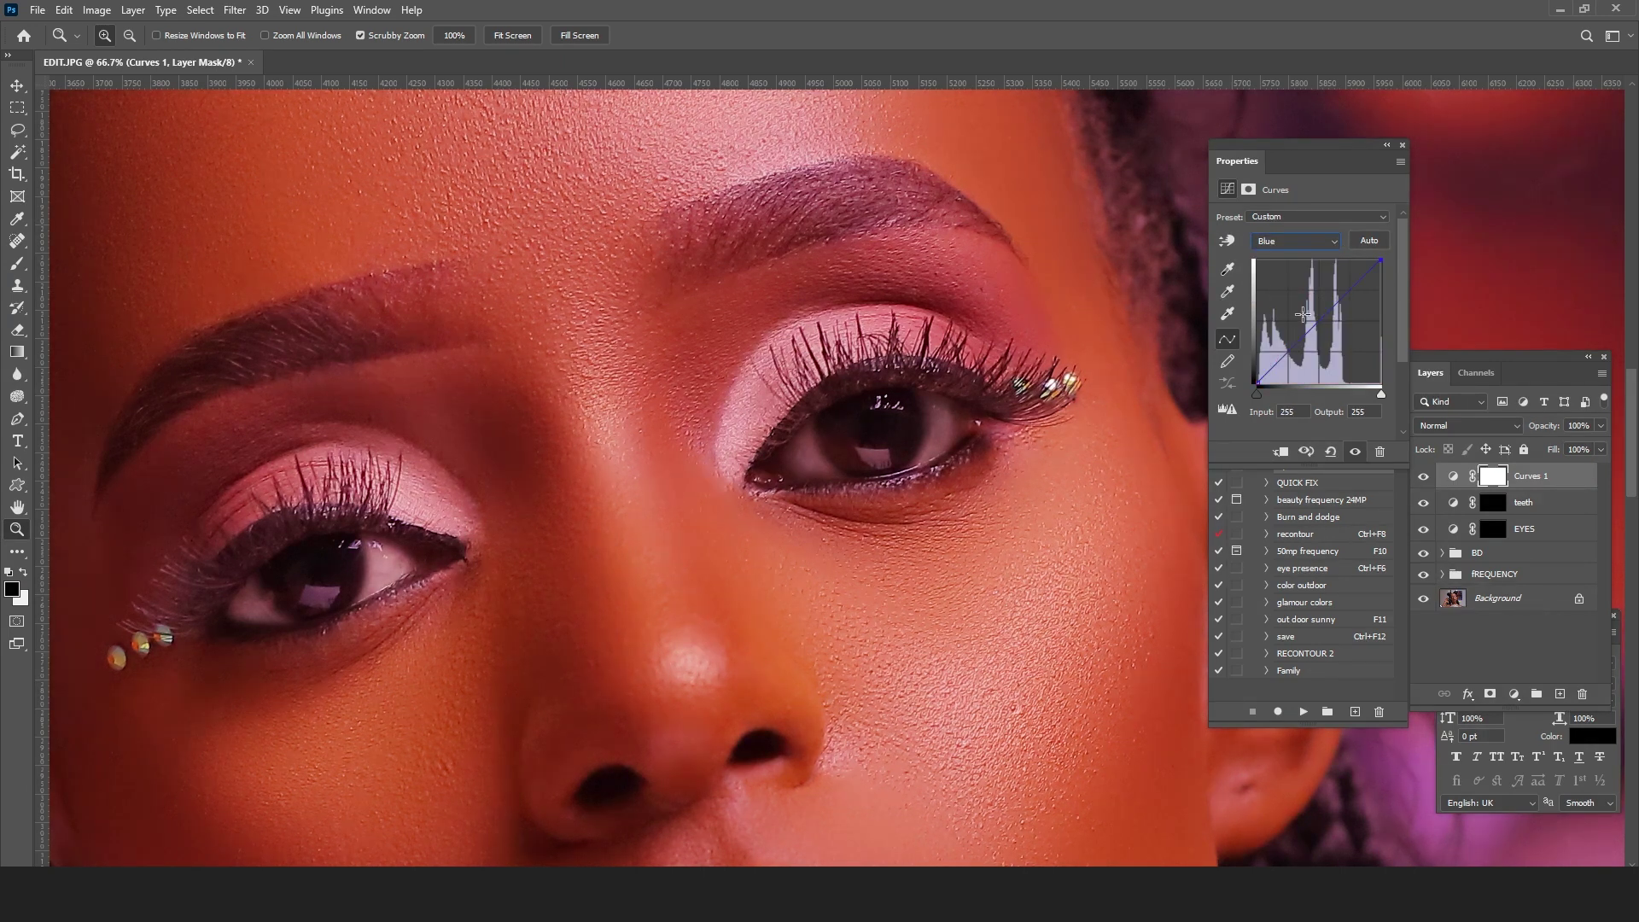
left_click_drag(1315, 321, 1324, 330)
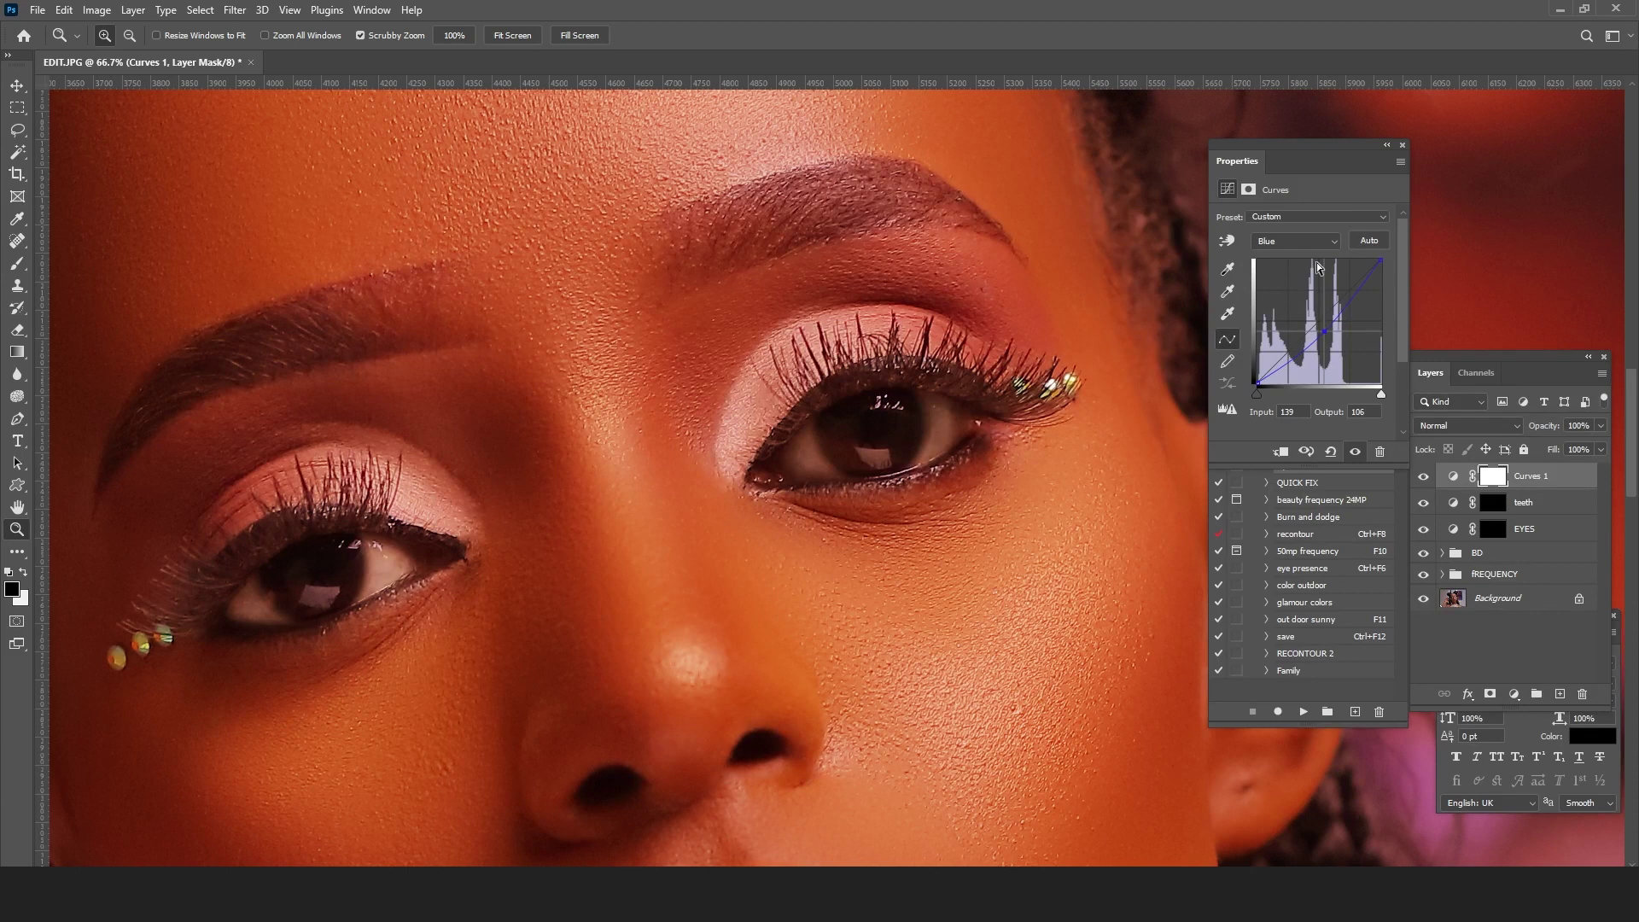
left_click(1402, 145)
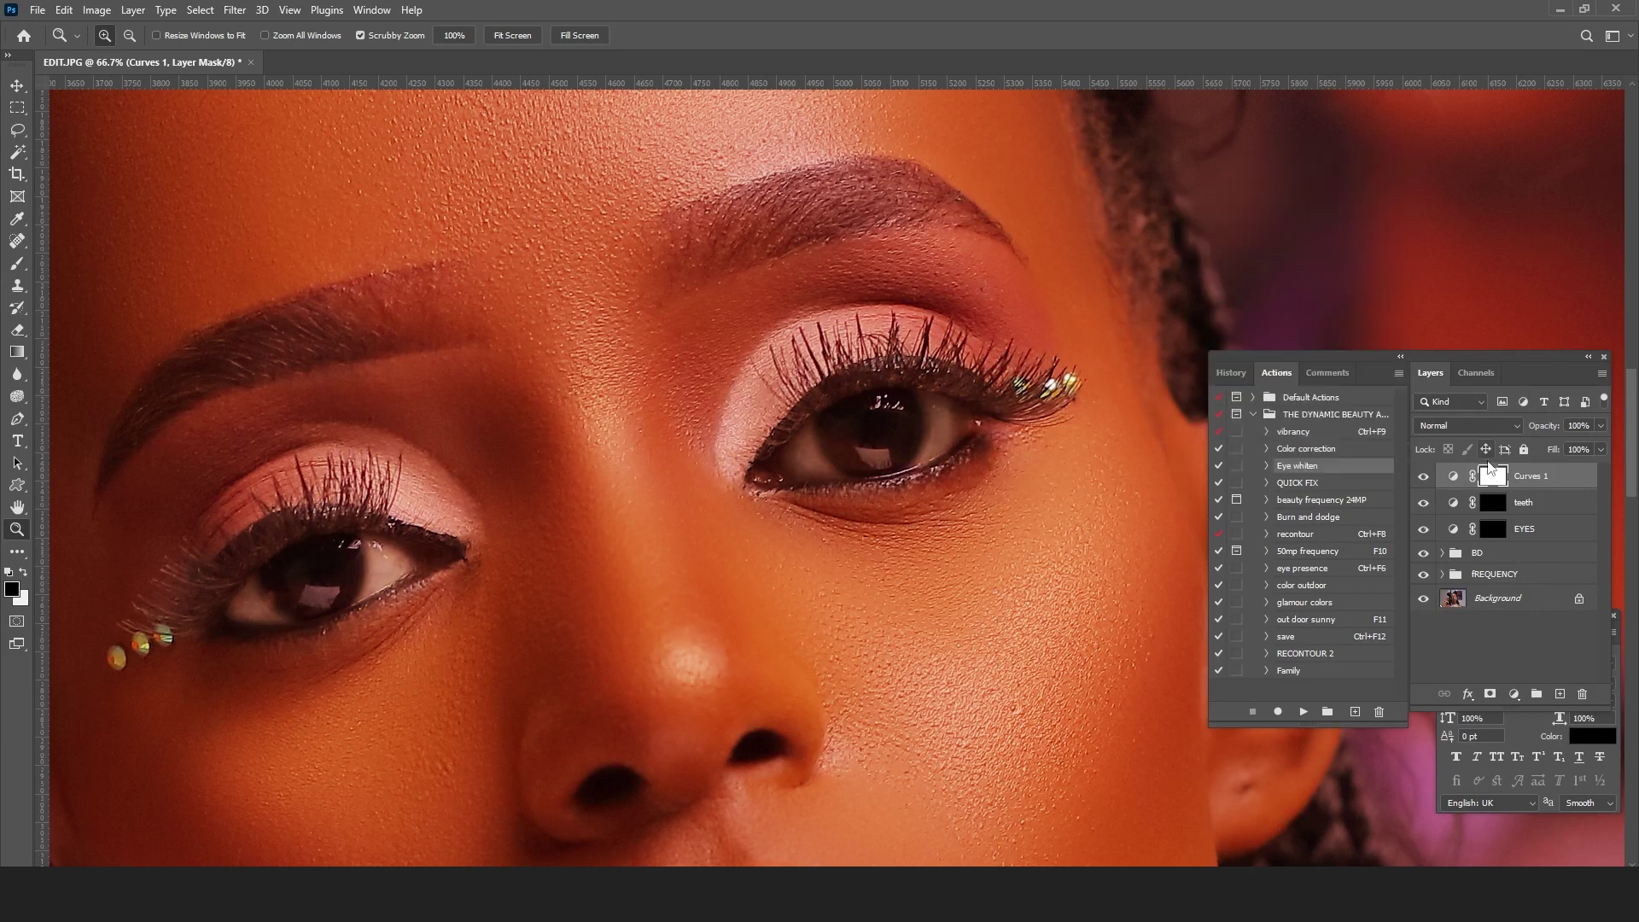
Step: Rename the Curves layer "eye presence" and invert its mask to black
double_click(1538, 475)
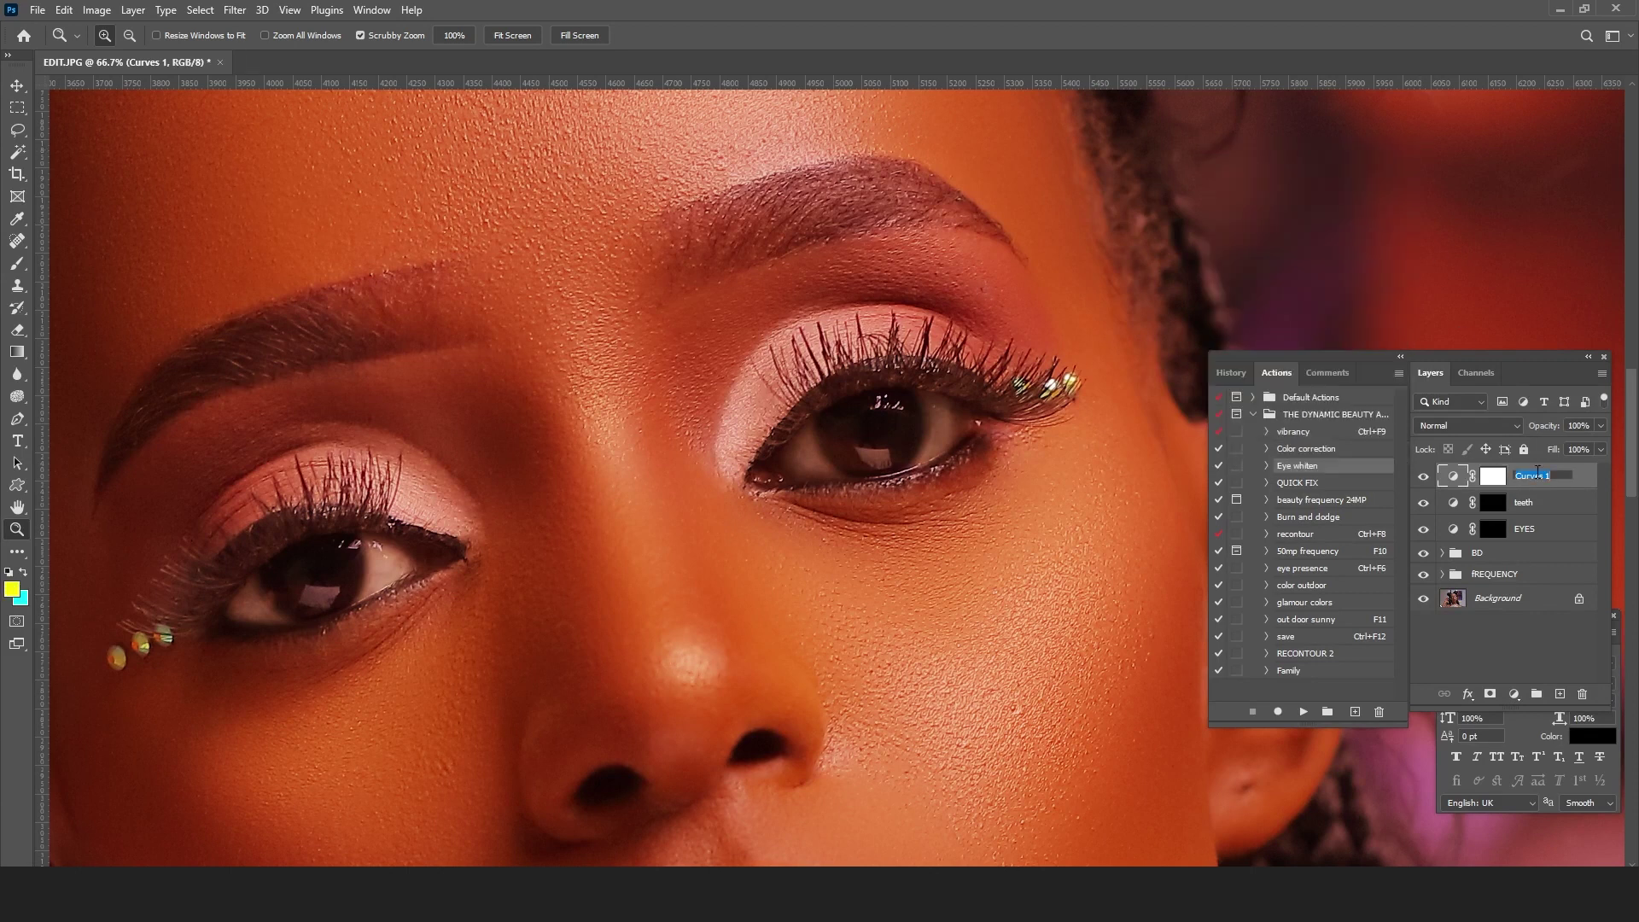
type("e")
key("Return")
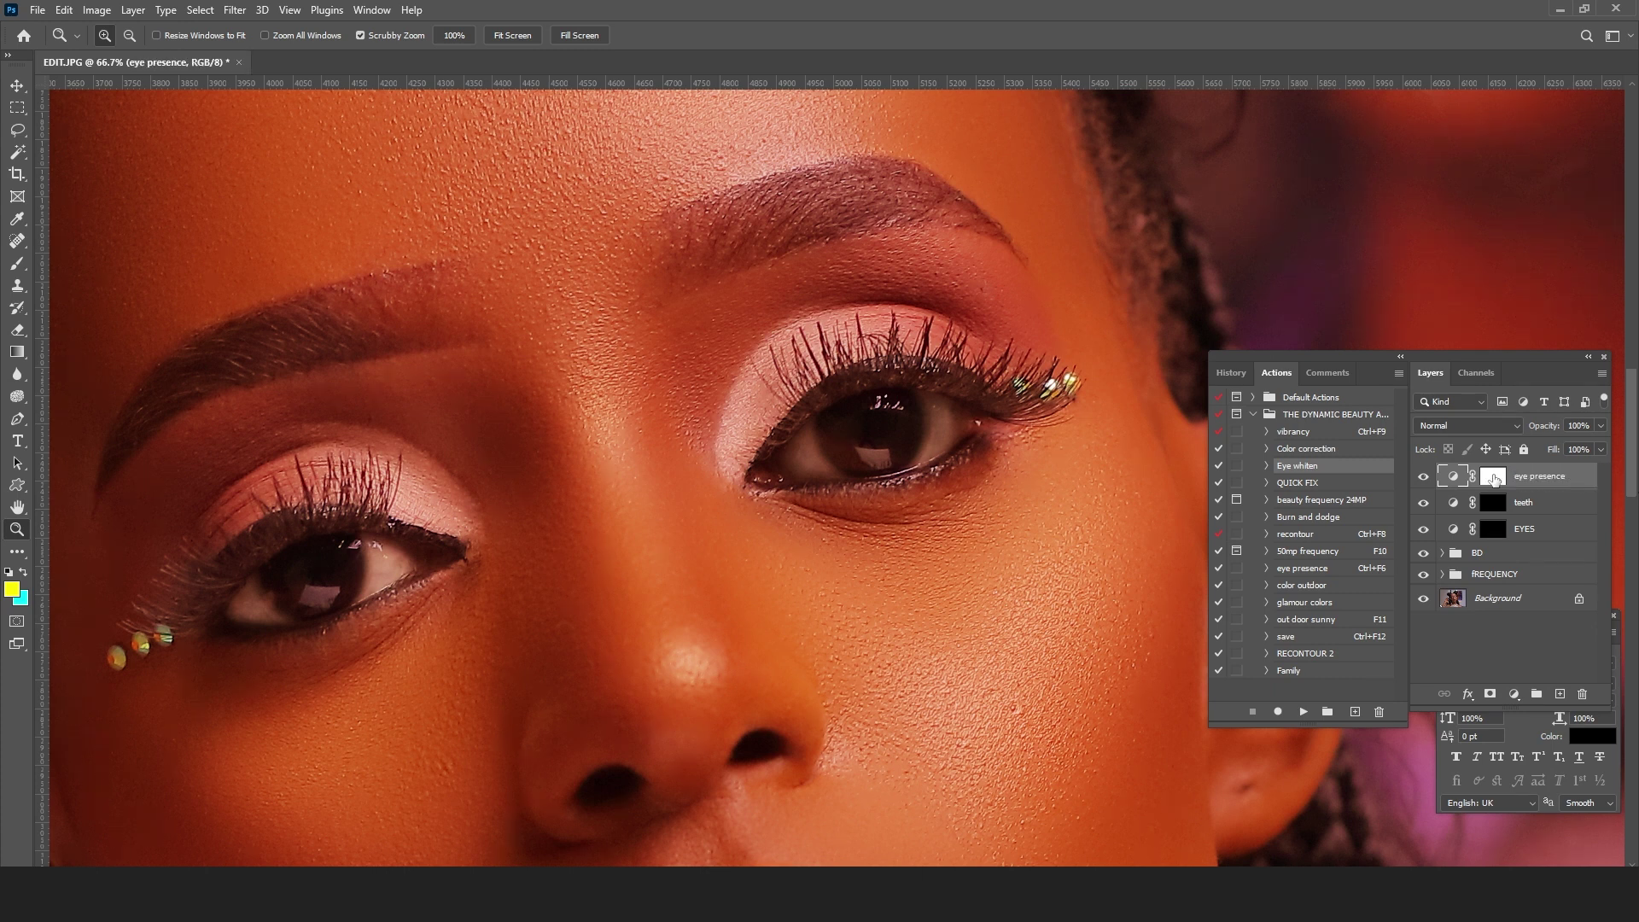
left_click(1489, 478)
key("ctrl+i")
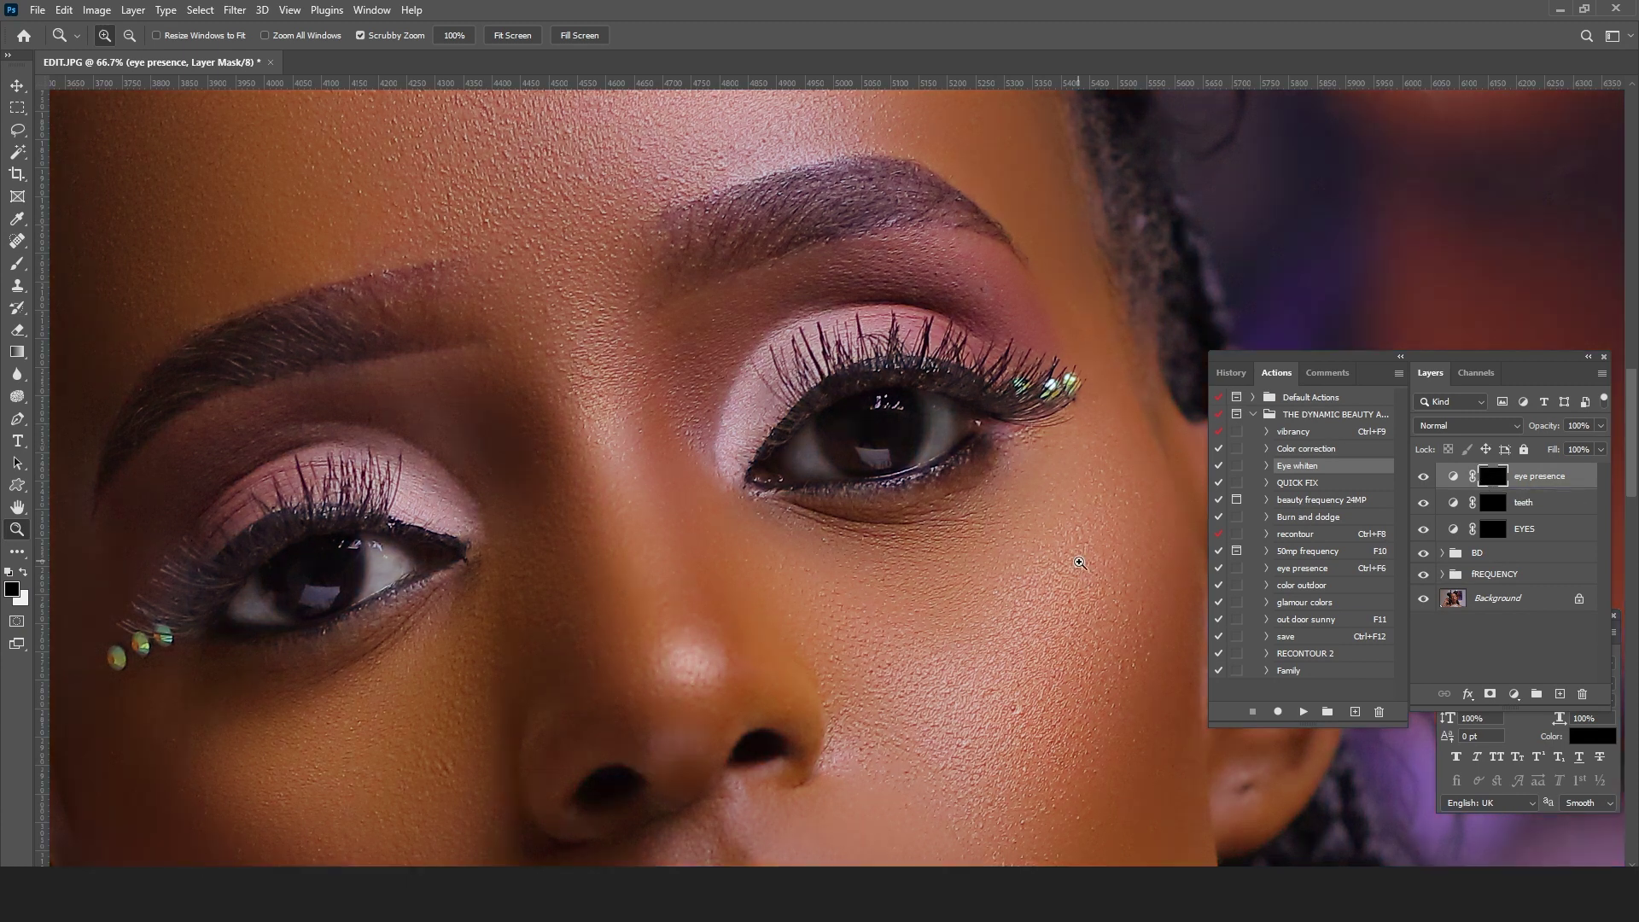
Step: Prepare a soft round white brush at 47 px with 17% flow for close work on one iris
left_click(878, 426)
left_click(878, 426)
left_click(878, 425)
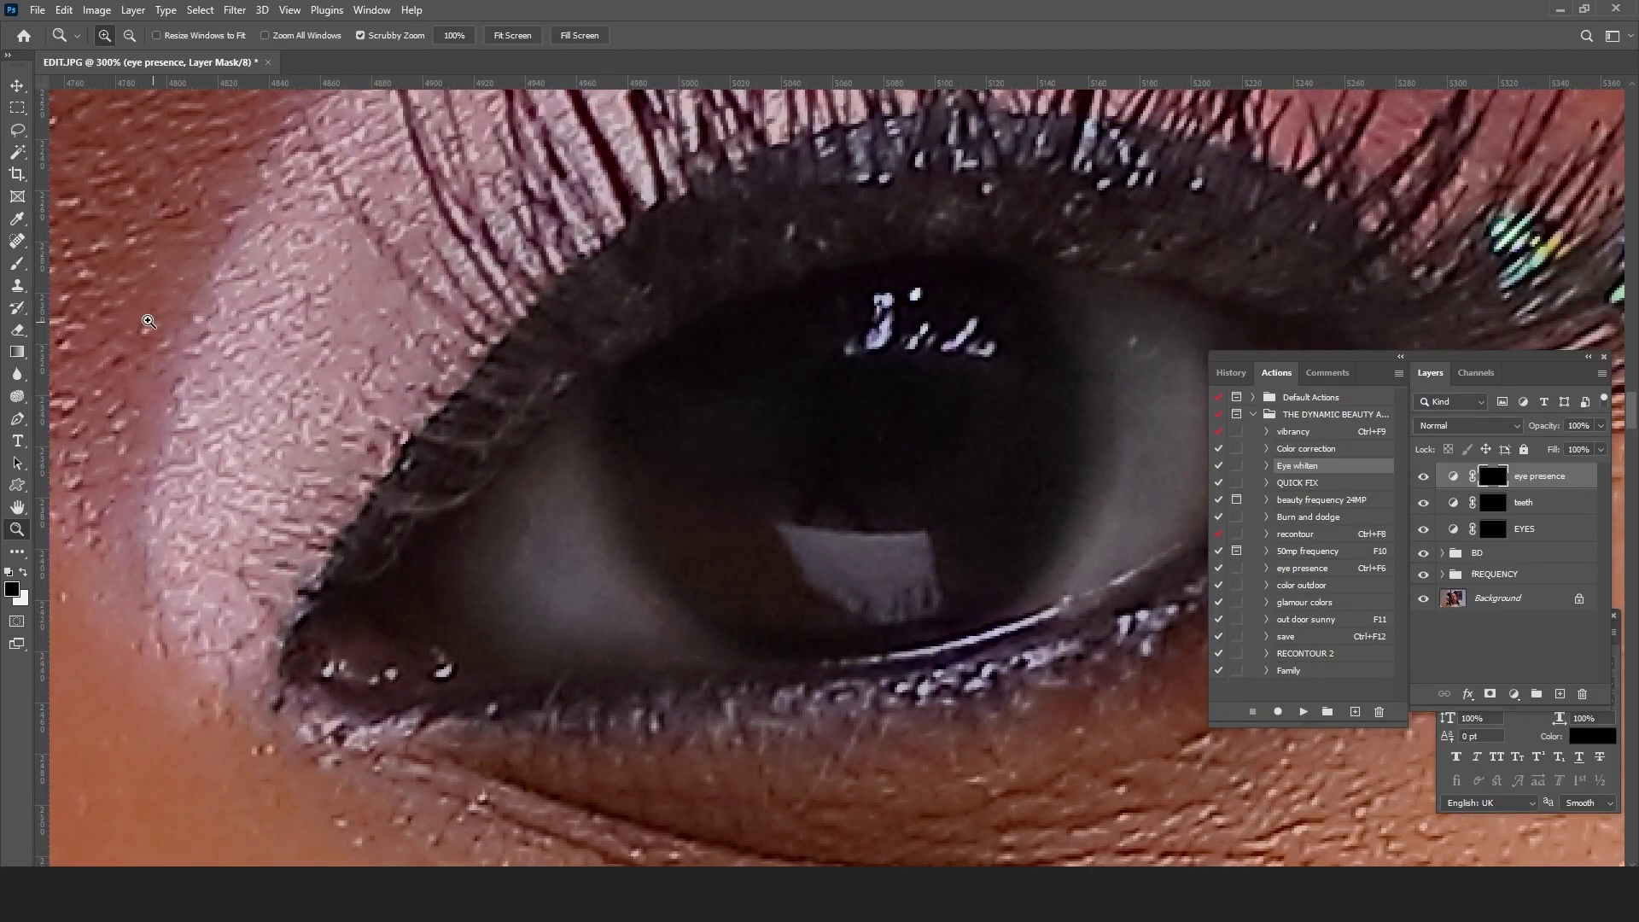
left_click(17, 263)
right_click(685, 523)
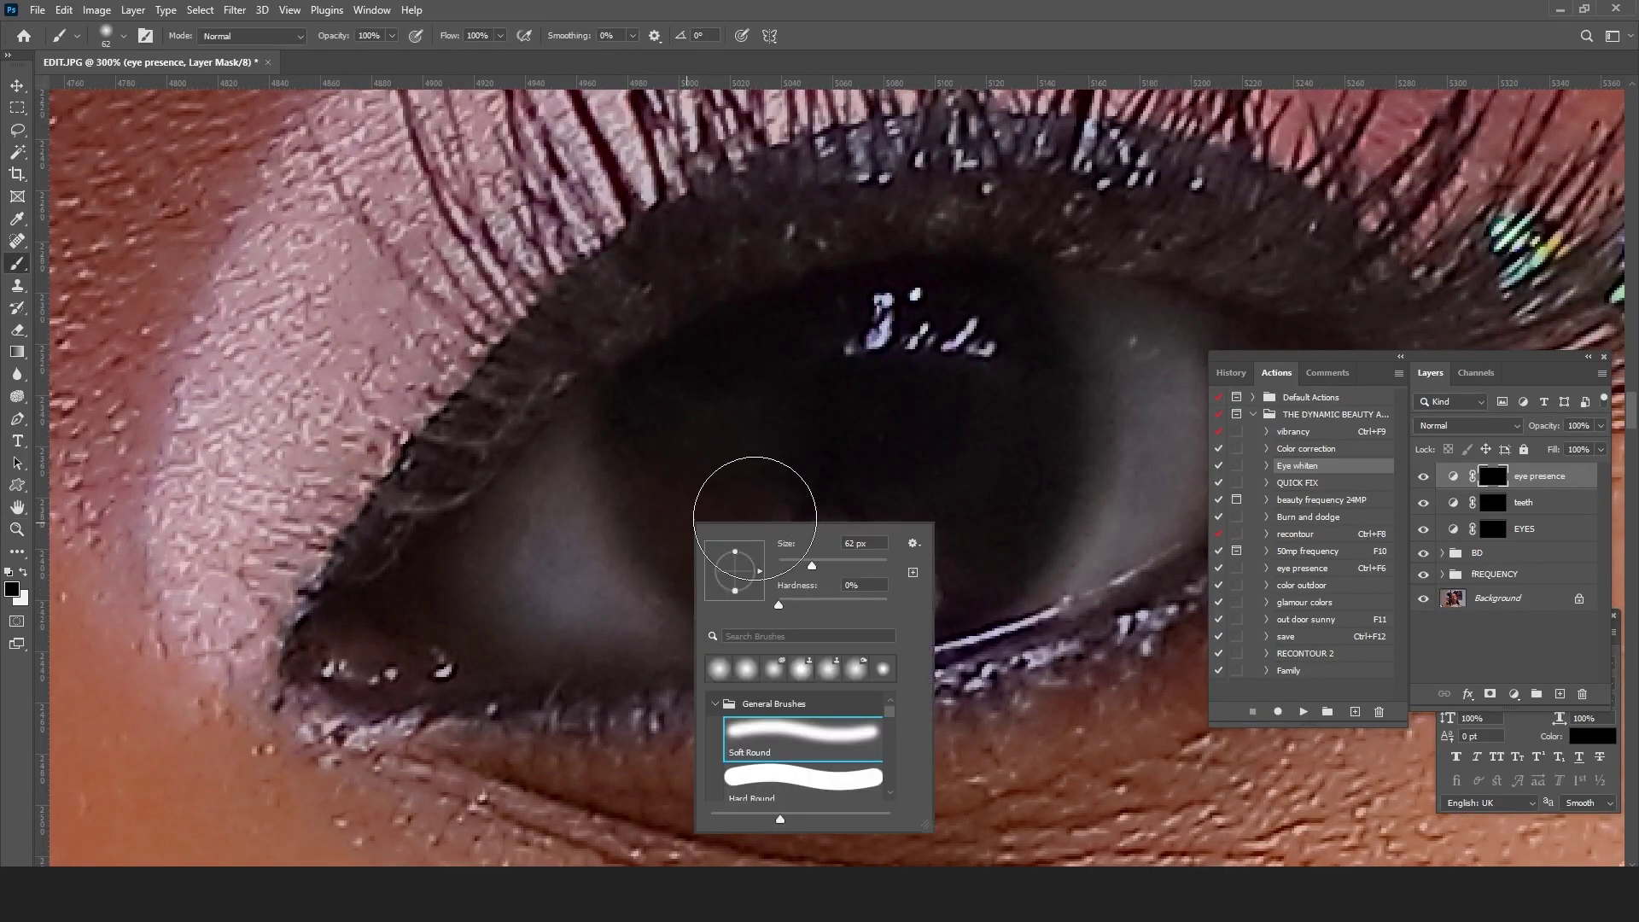
left_click(499, 35)
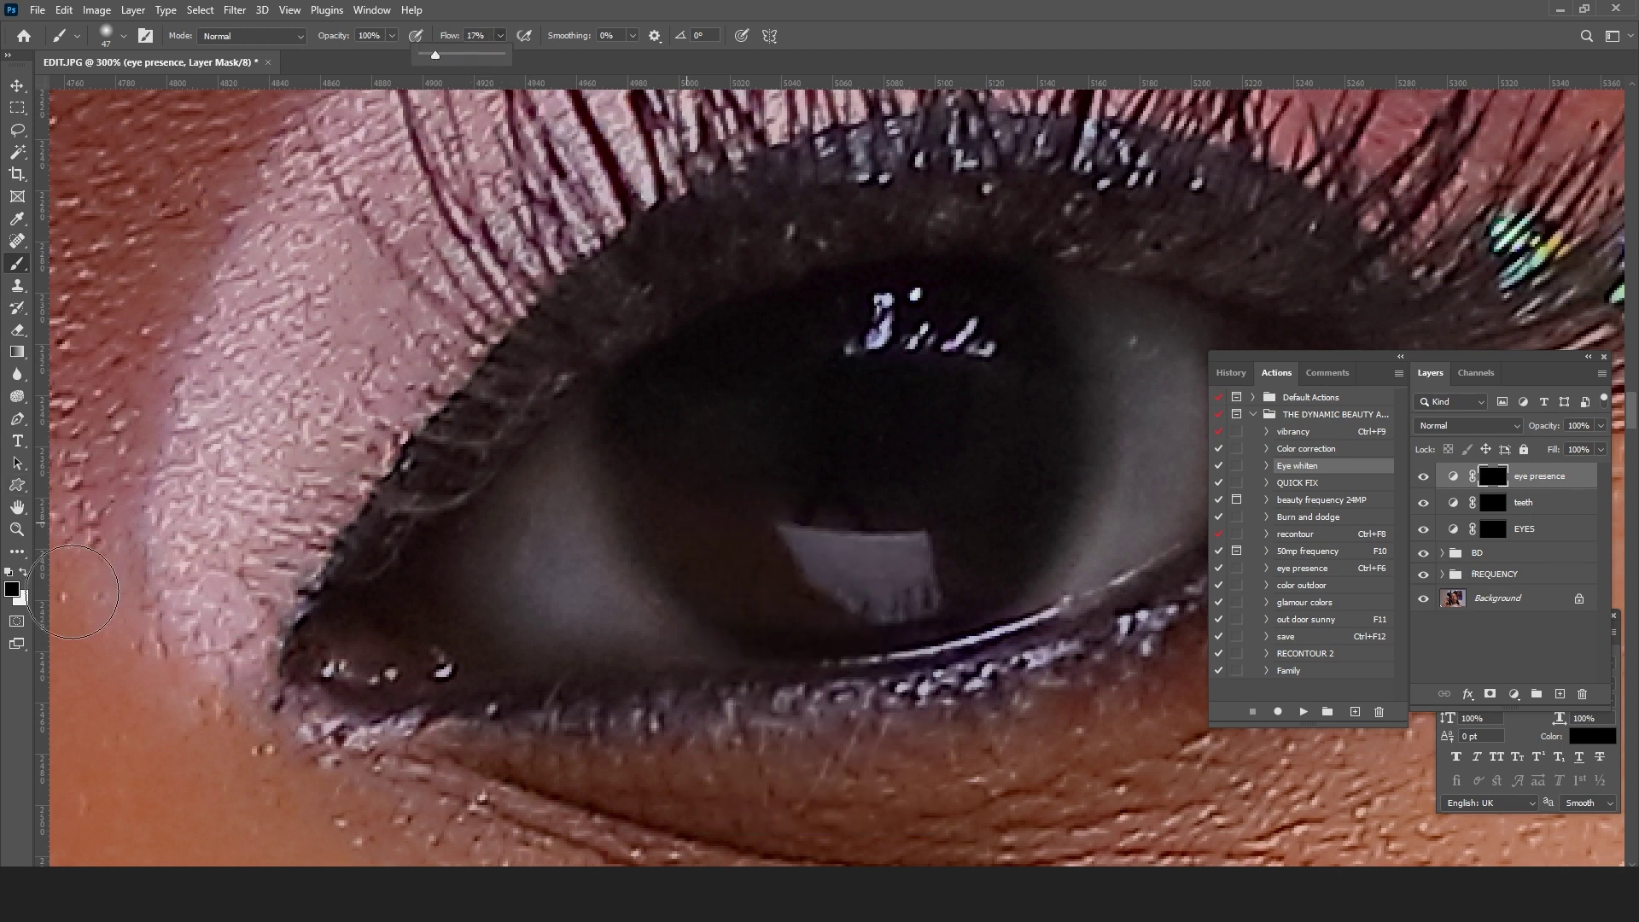
left_click(23, 573)
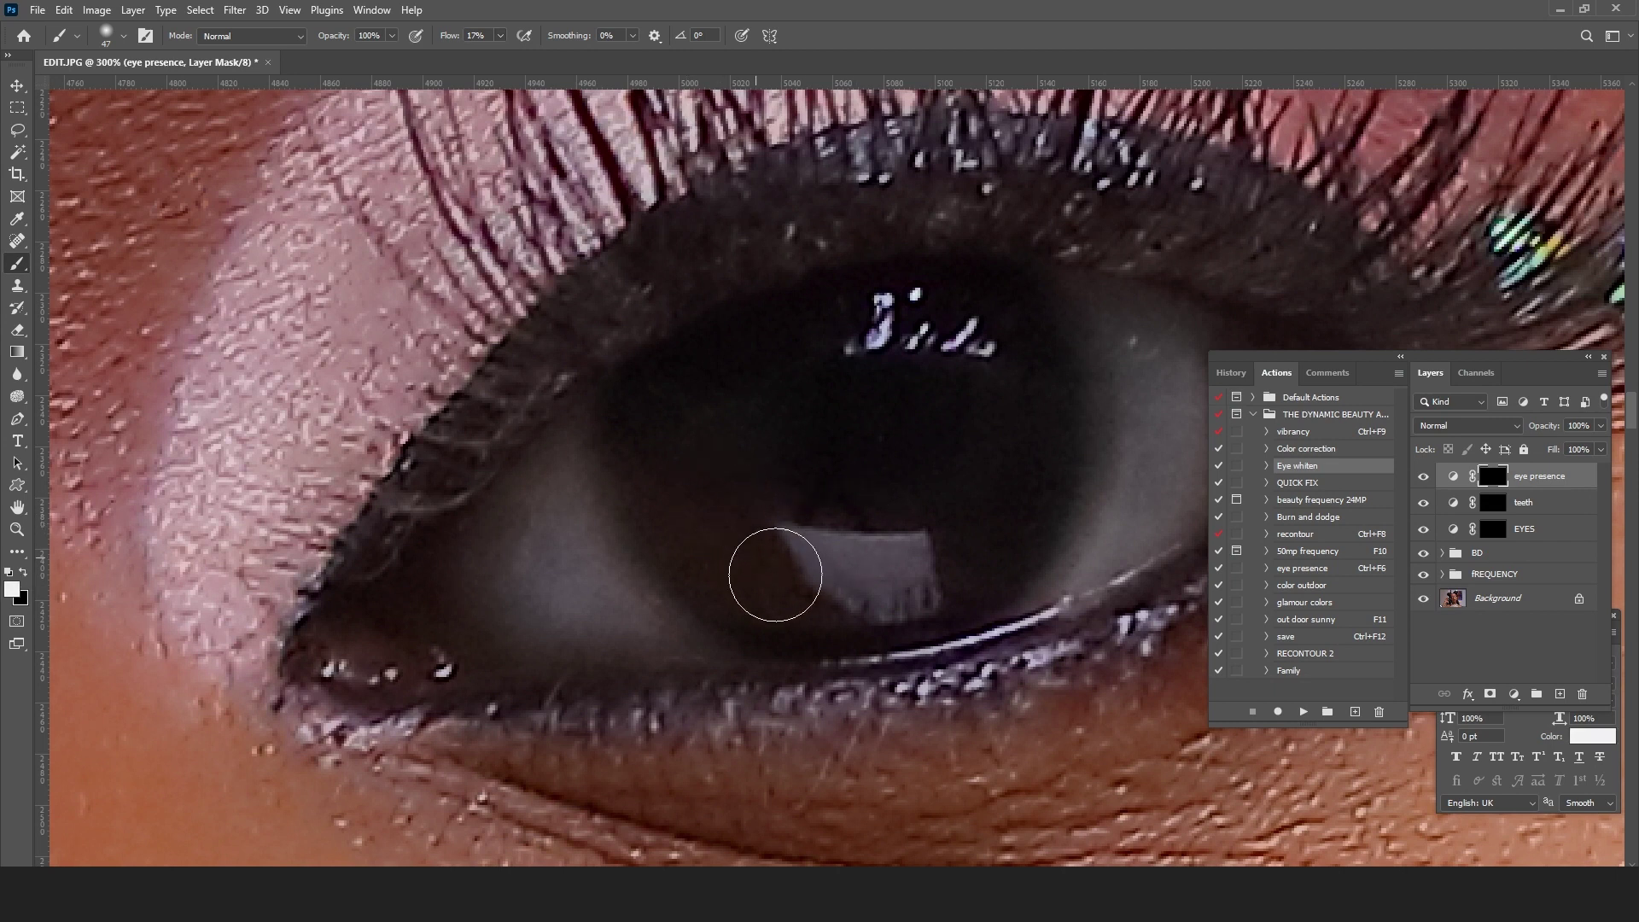
Step: Paint white on the eye presence mask over the lower parts of both irises to bring out their warm brown colour
mouse_move(695, 533)
left_mouse_down()
mouse_move(777, 601)
mouse_move(736, 546)
mouse_move(776, 564)
left_mouse_up()
mouse_move(1025, 489)
left_mouse_down()
mouse_move(1036, 395)
mouse_move(1029, 472)
mouse_move(988, 514)
mouse_move(1030, 381)
mouse_move(994, 539)
left_mouse_up()
scroll(1021, 393, "down", 3)
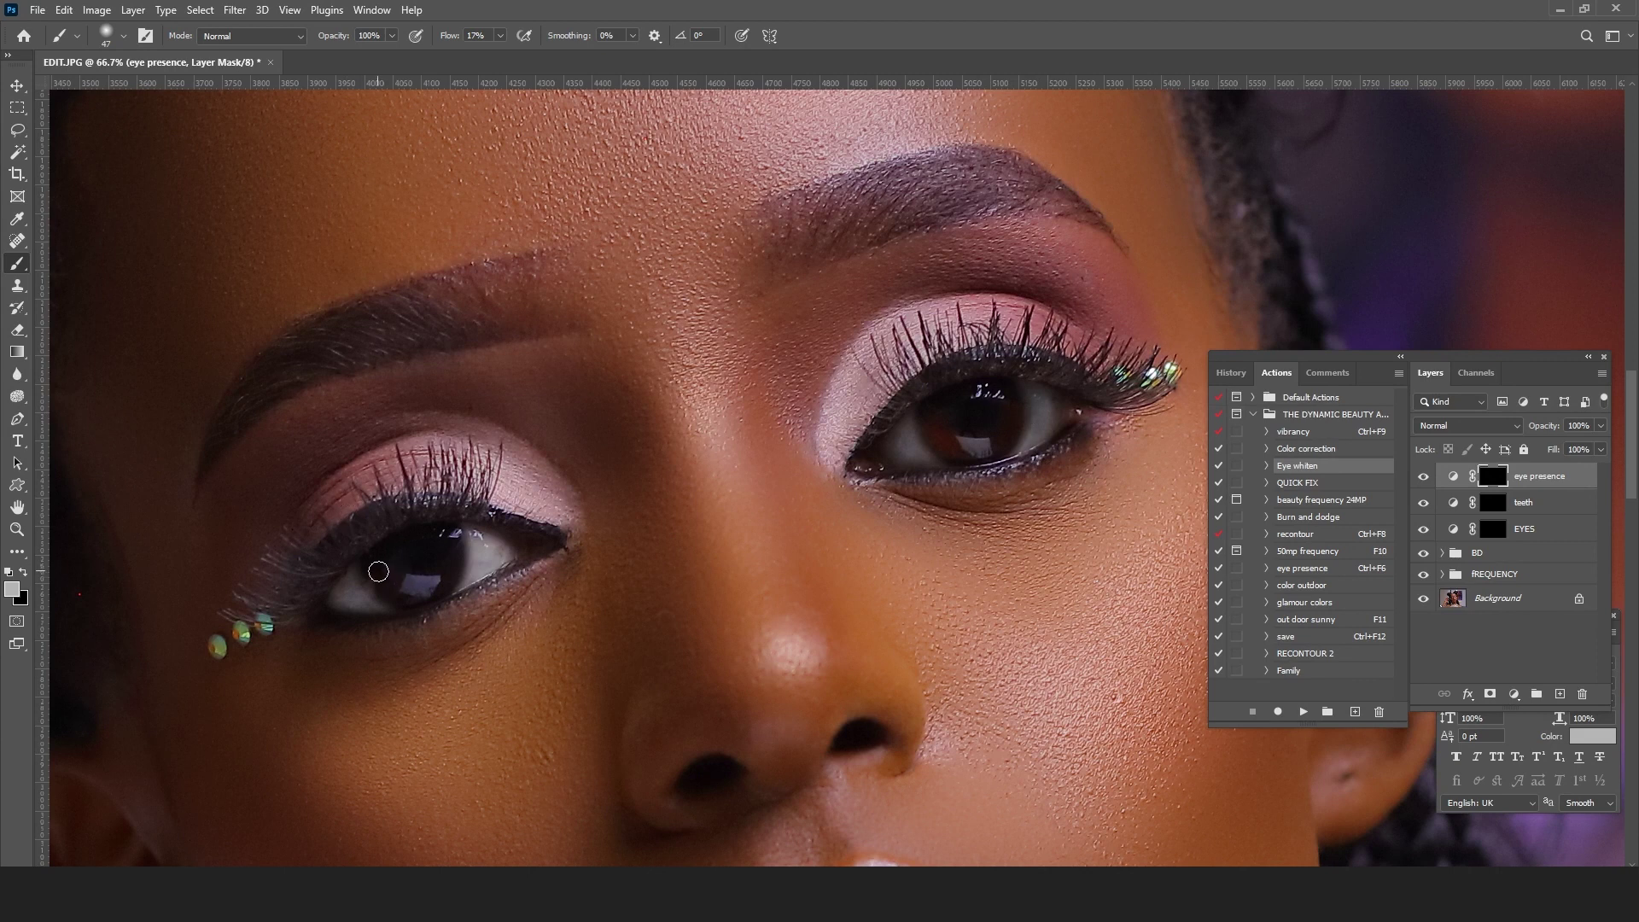
mouse_move(395, 592)
left_mouse_down()
mouse_move(375, 564)
mouse_move(468, 572)
mouse_move(455, 562)
mouse_move(444, 583)
mouse_move(448, 546)
mouse_move(416, 599)
mouse_move(389, 593)
mouse_move(392, 573)
mouse_move(467, 547)
mouse_move(376, 565)
mouse_move(380, 579)
mouse_move(375, 559)
mouse_move(426, 575)
mouse_move(451, 544)
mouse_move(441, 577)
mouse_move(444, 537)
left_mouse_up()
Step: Set the brush to 100% hardness and 81 px, and switch the painting colour to black
right_click(687, 454)
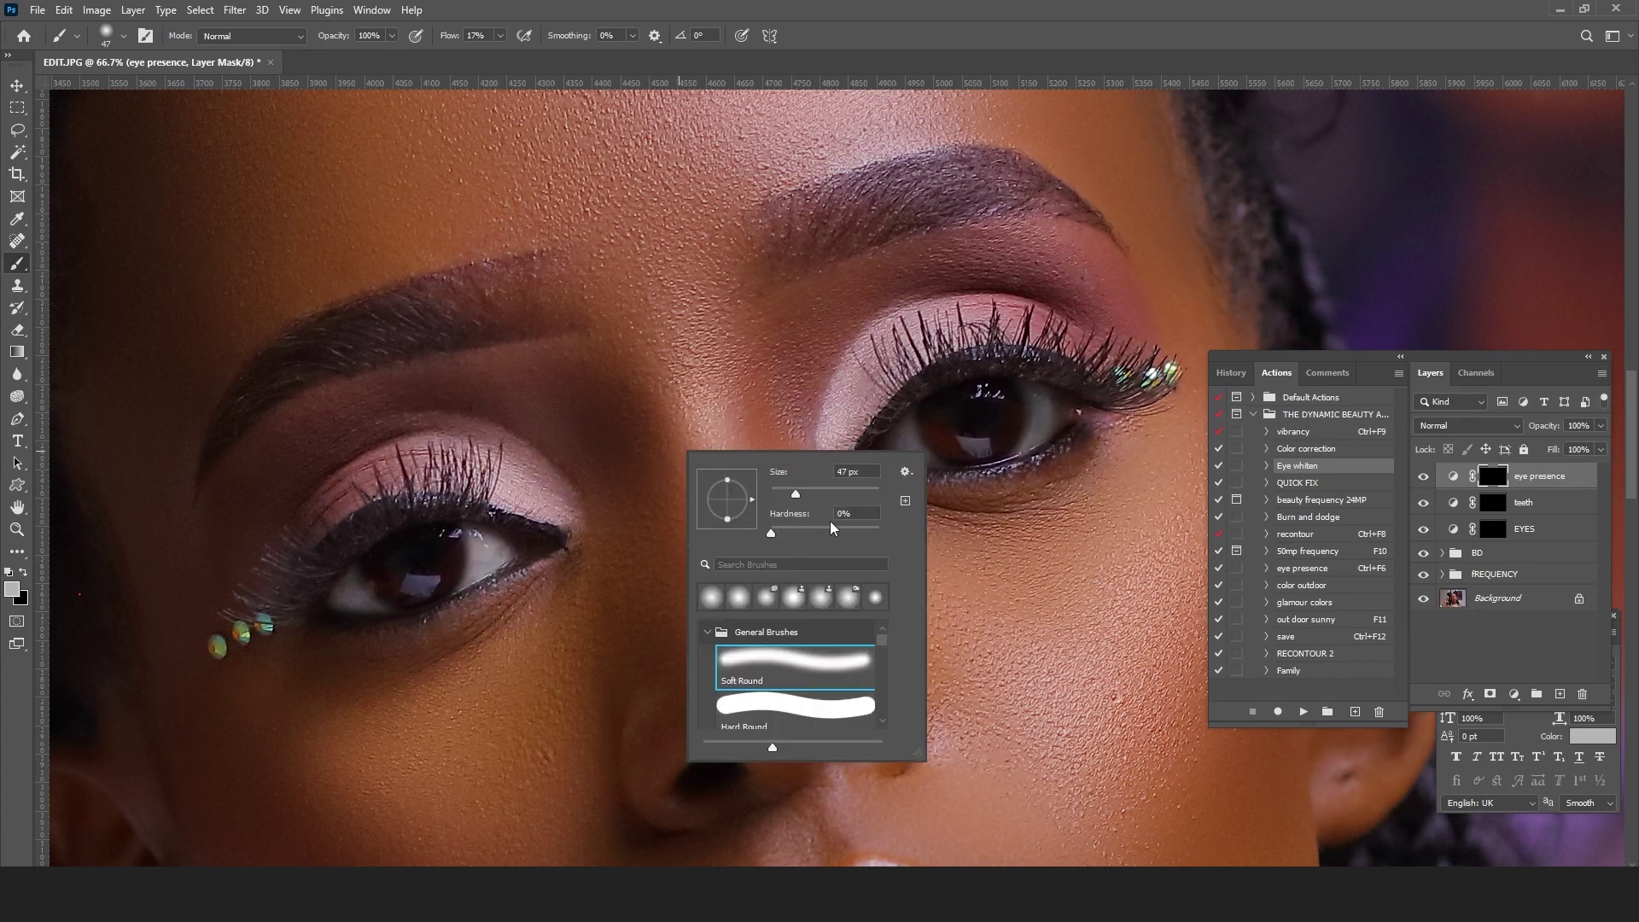
left_click_drag(840, 531, 893, 530)
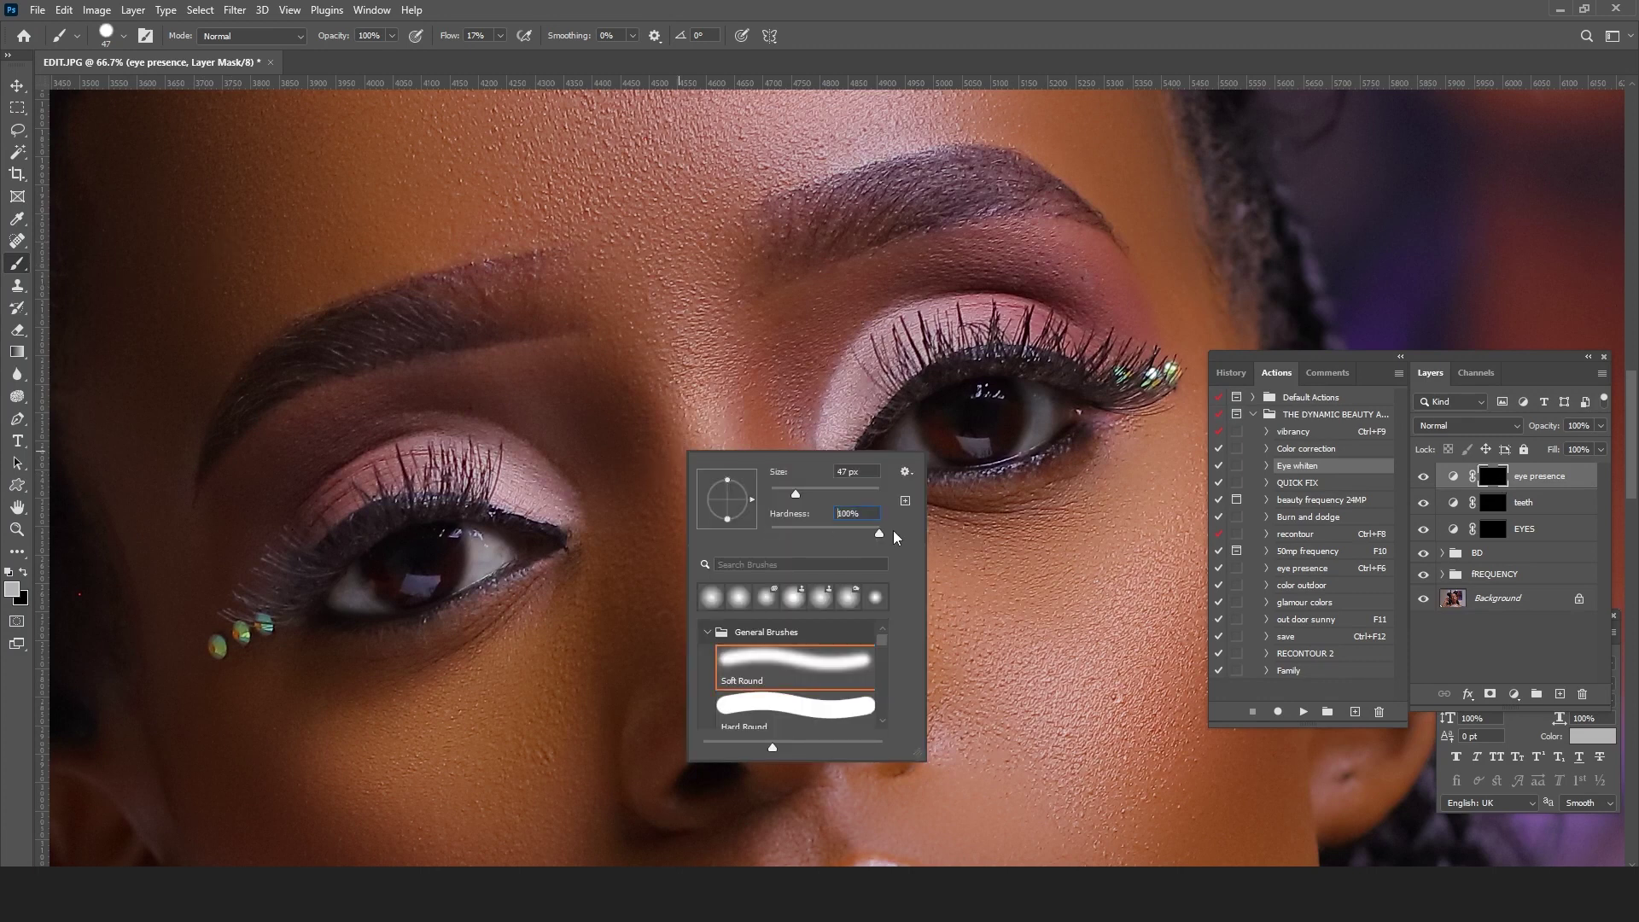
left_click_drag(795, 492, 797, 492)
scroll(848, 478, "down", 2)
left_click(813, 491)
left_click(24, 577)
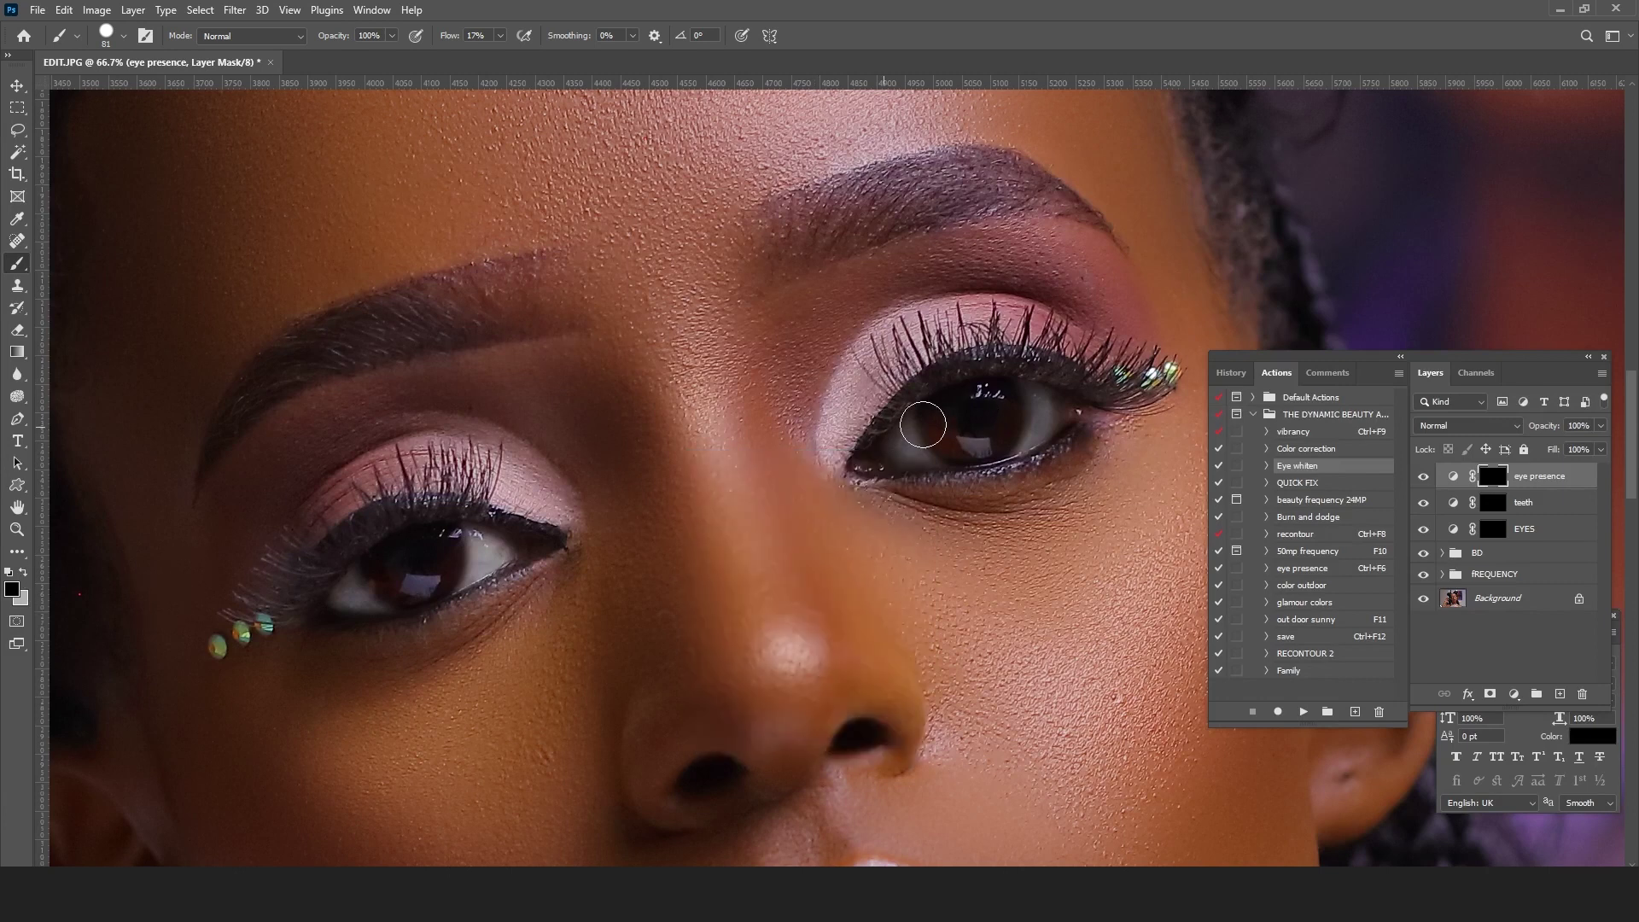
Step: Match the hard black brush to the pupil area at 84 px and raise its flow to 100%
right_click(978, 416)
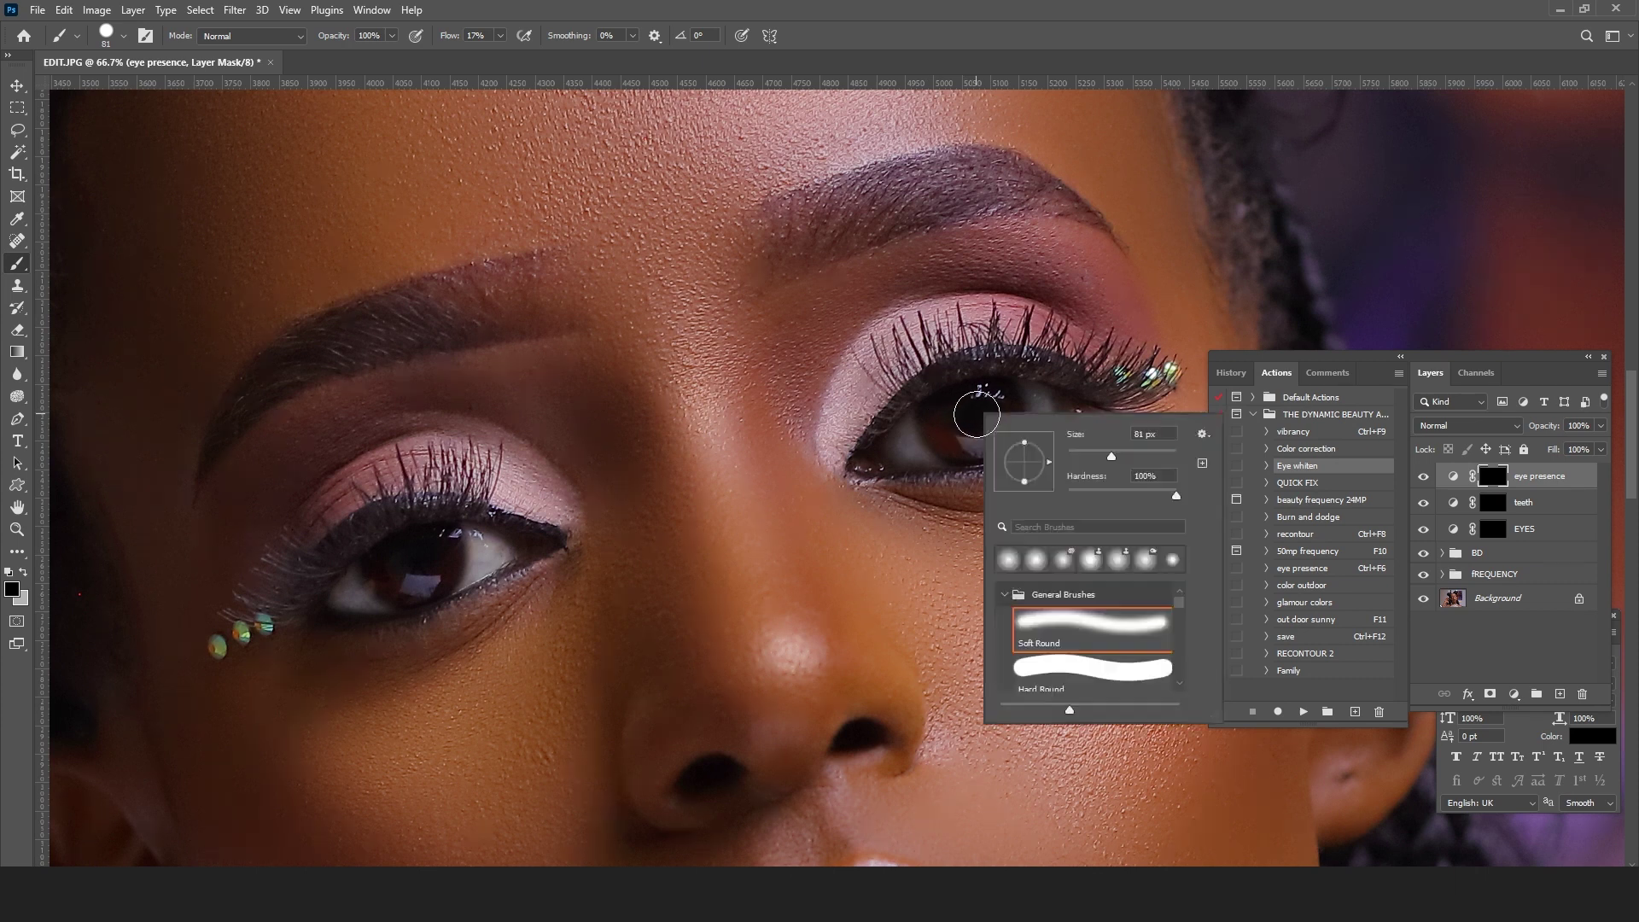
left_click_drag(1111, 453, 1113, 454)
key("Return")
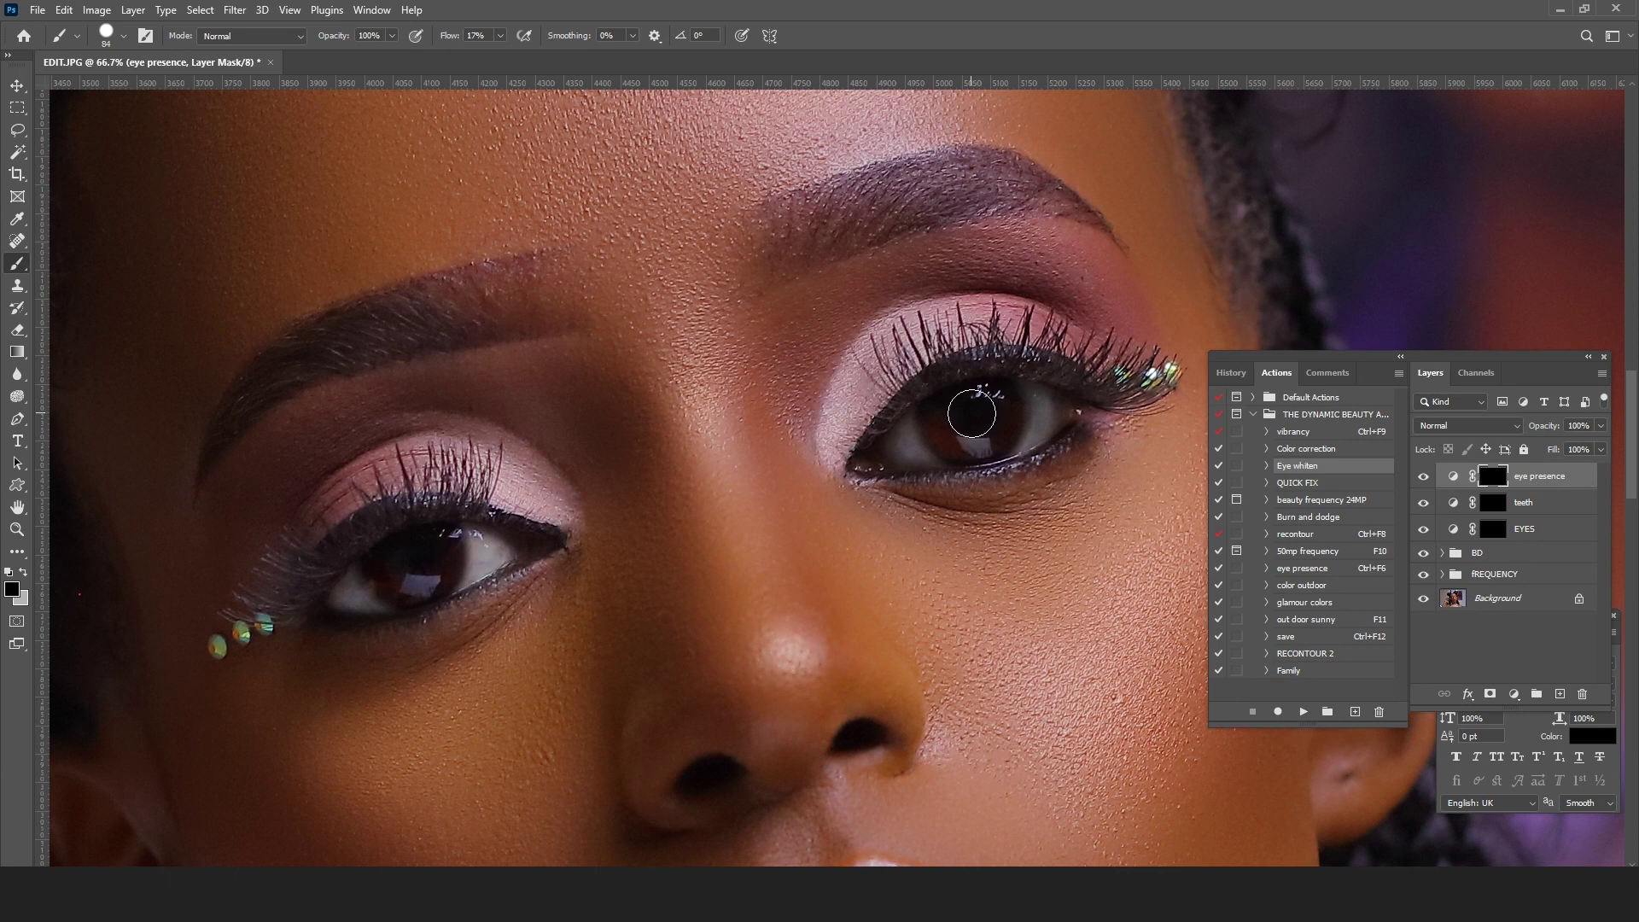
left_click(500, 36)
left_click_drag(498, 55, 1174, 152)
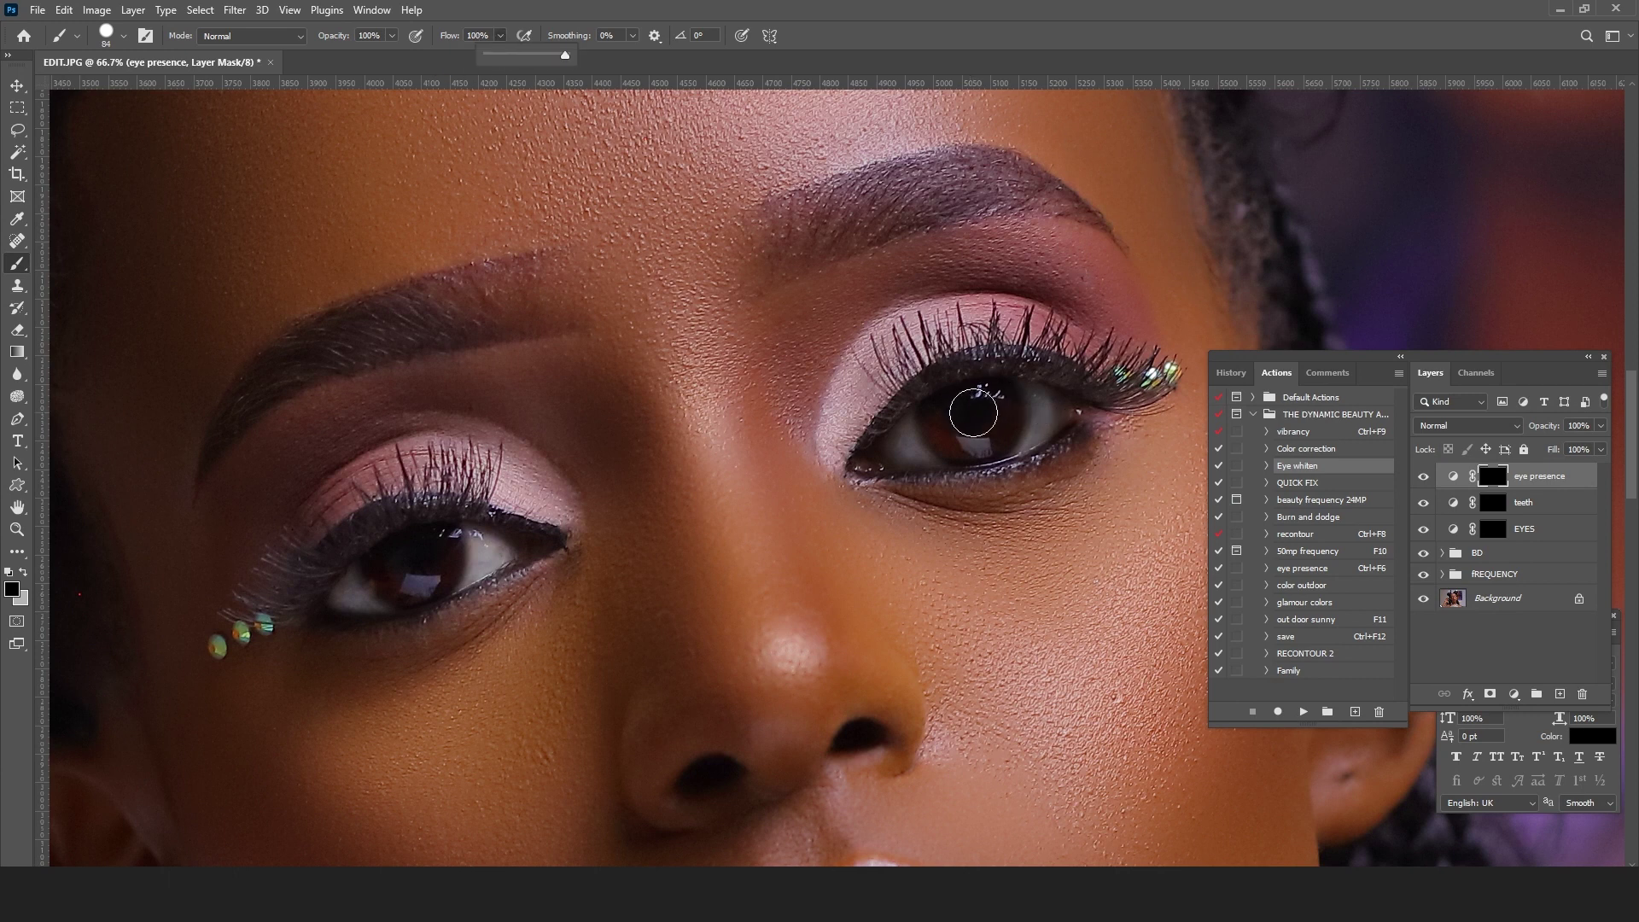
key("Return")
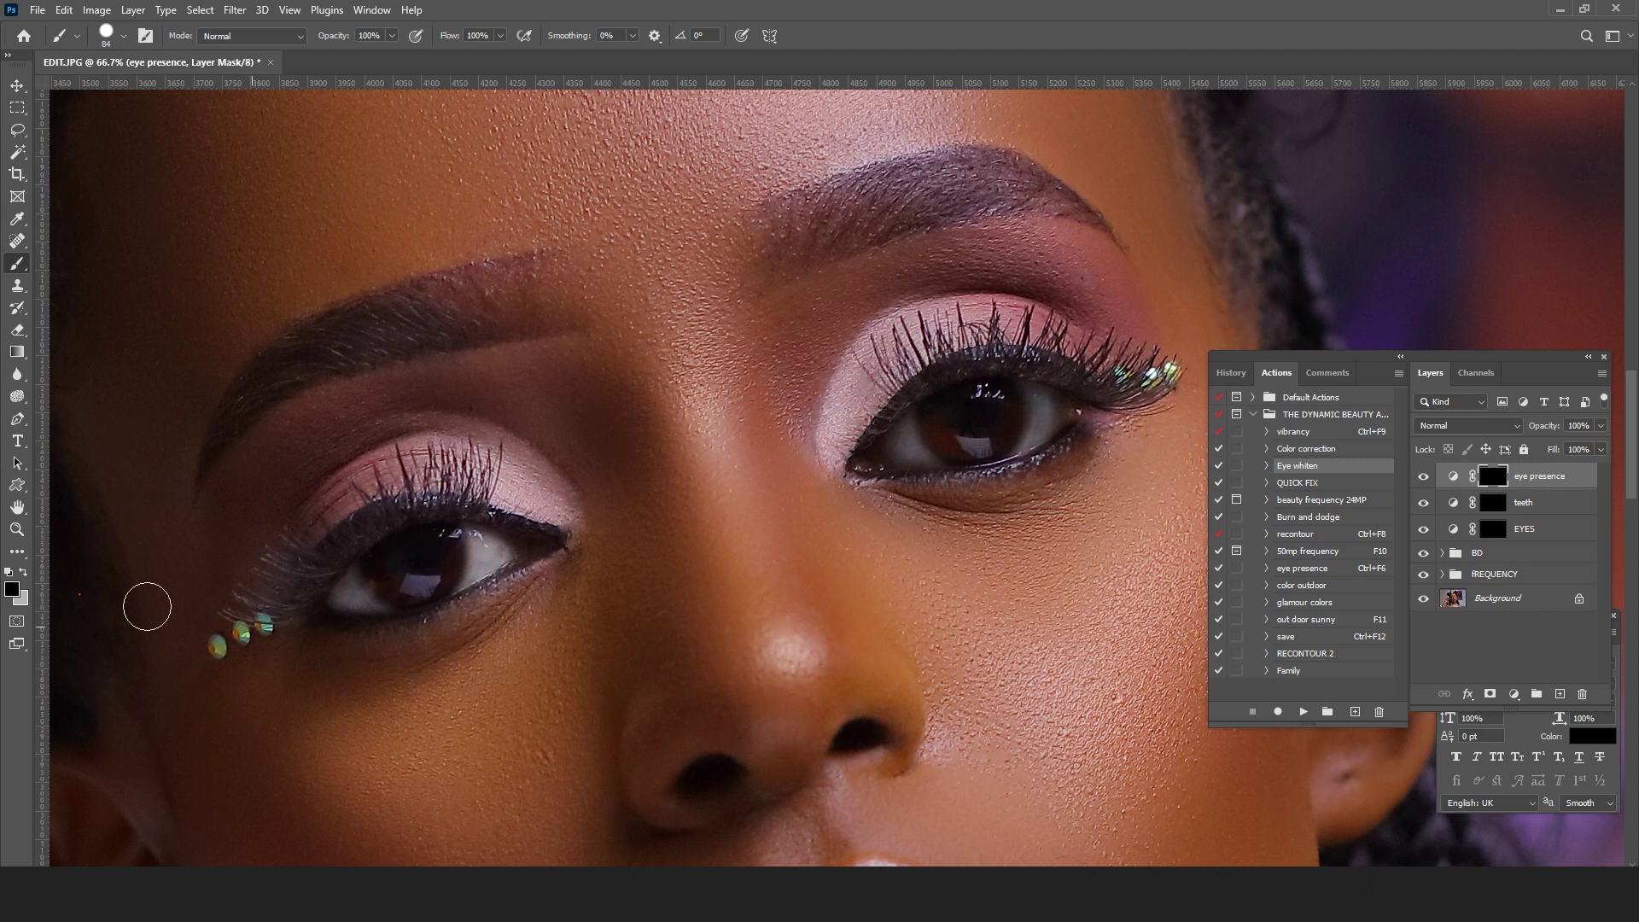
Step: Zoom out to the whole face and toggle the eye presence layer's visibility to compare the eyes before and after
left_click(17, 529)
left_click(696, 551, "alt")
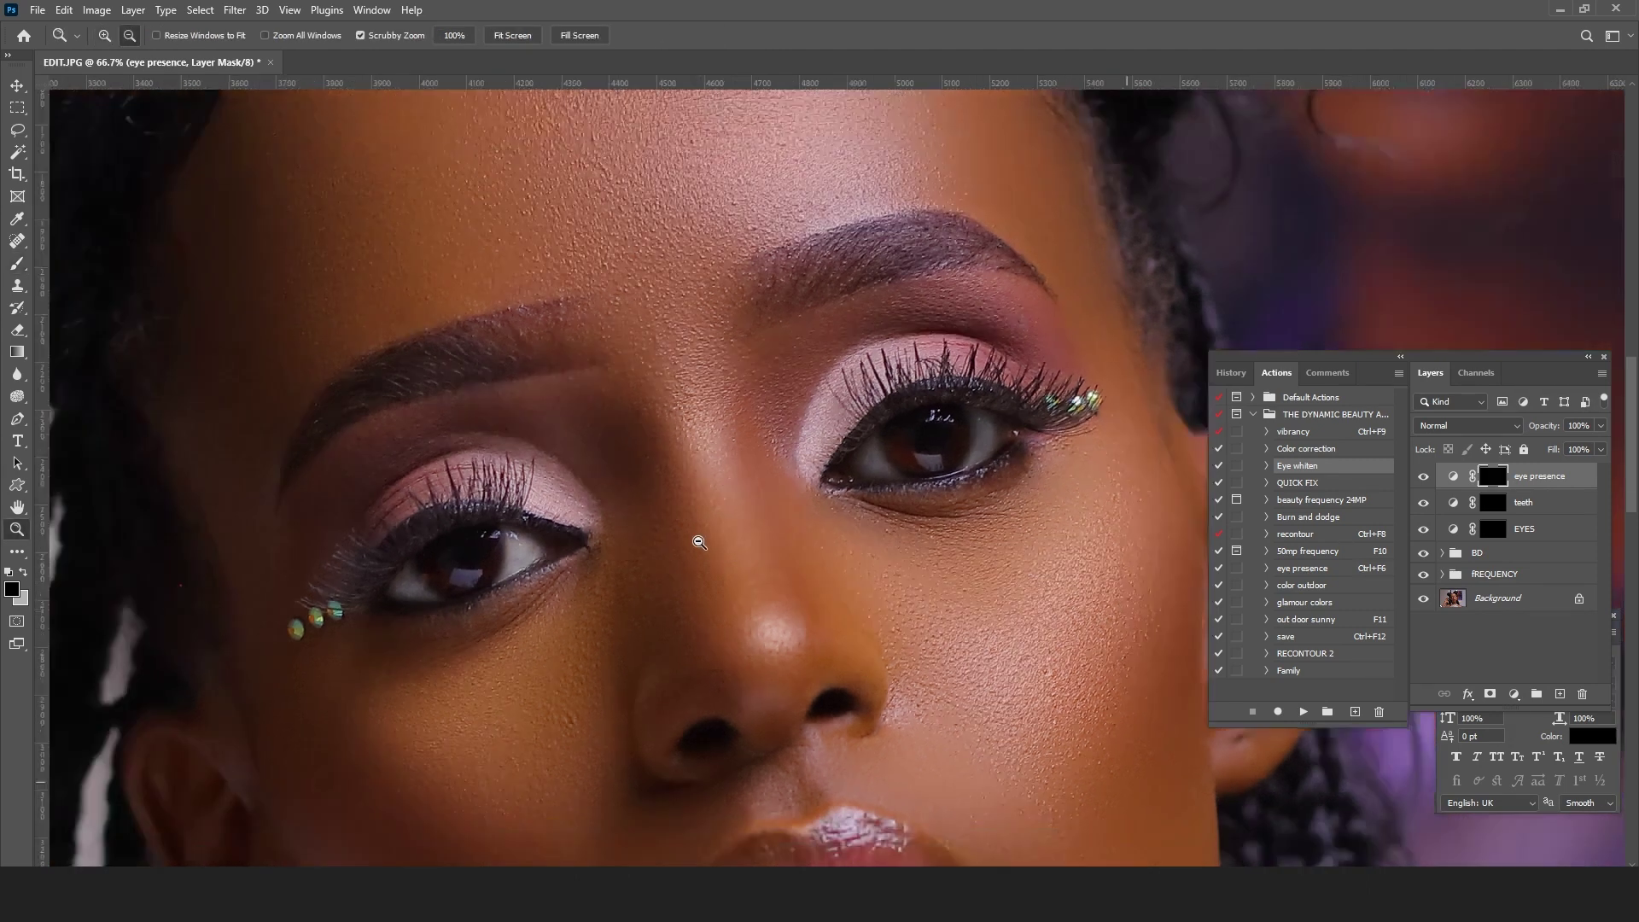
left_click(696, 551, "alt")
left_click(696, 550, "alt")
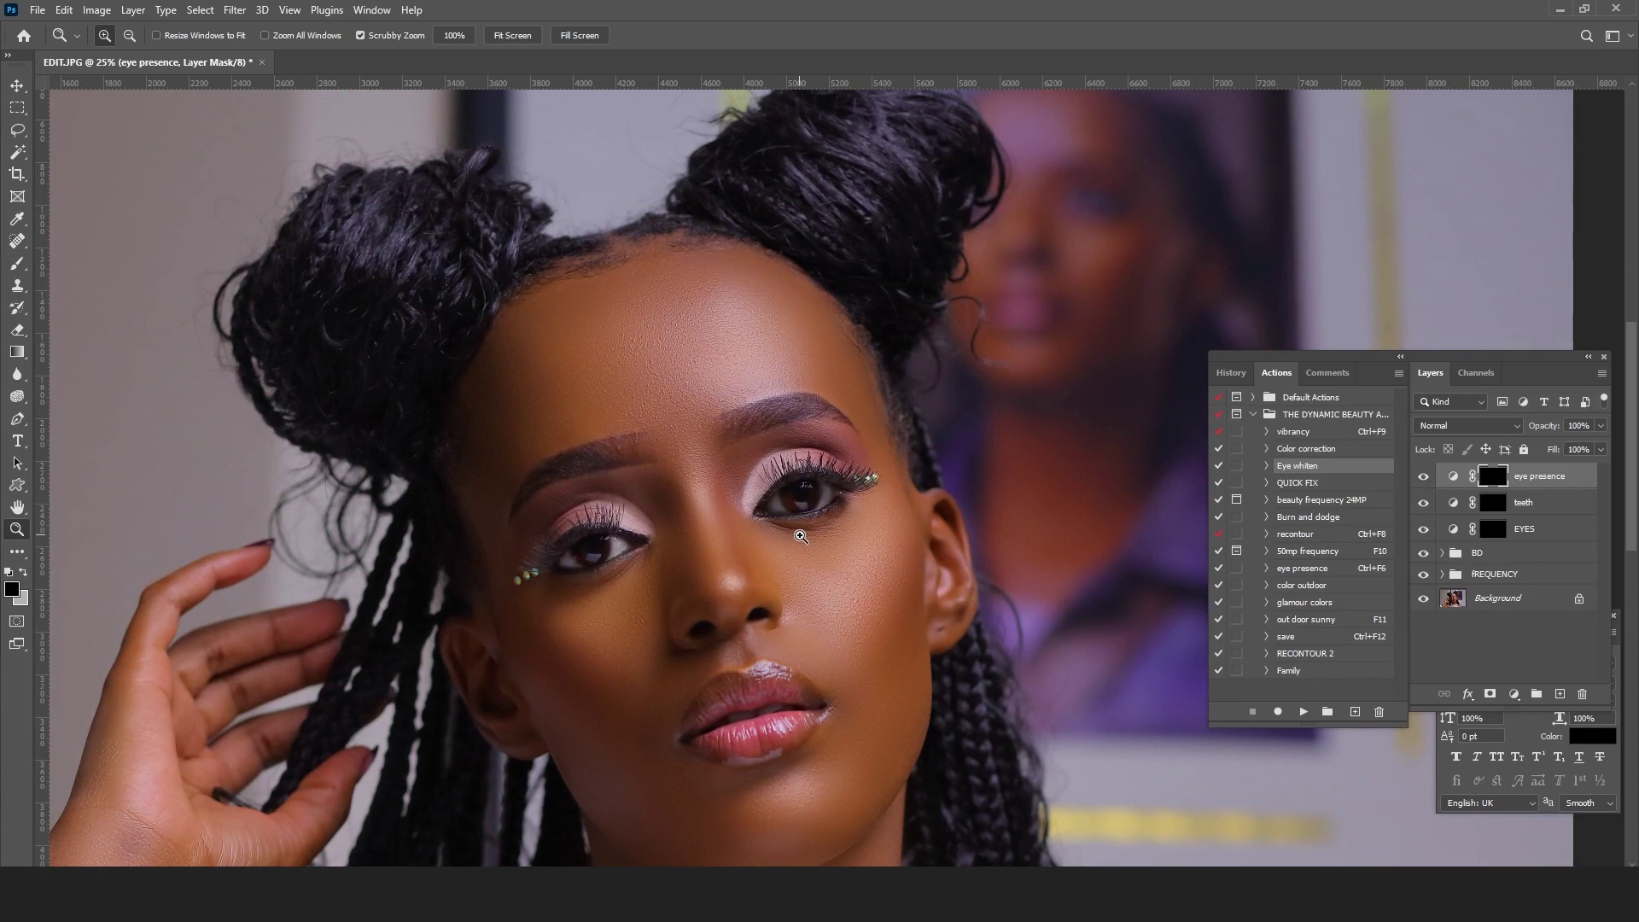
left_click(1423, 477)
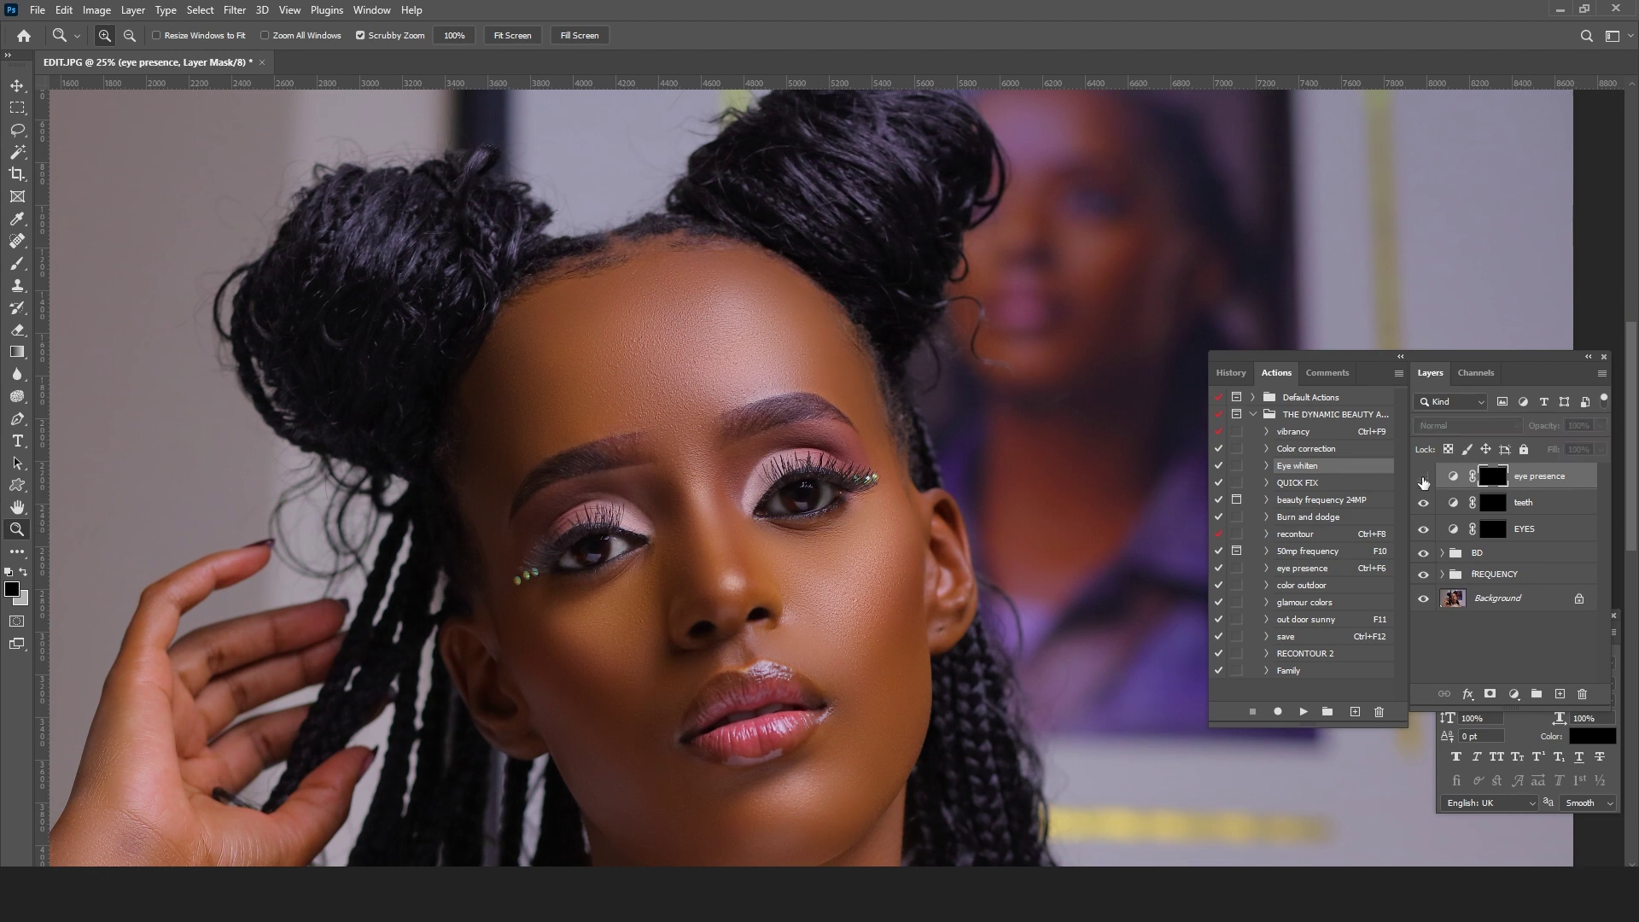
left_click(1423, 480)
left_click(1423, 480)
left_click(1423, 480)
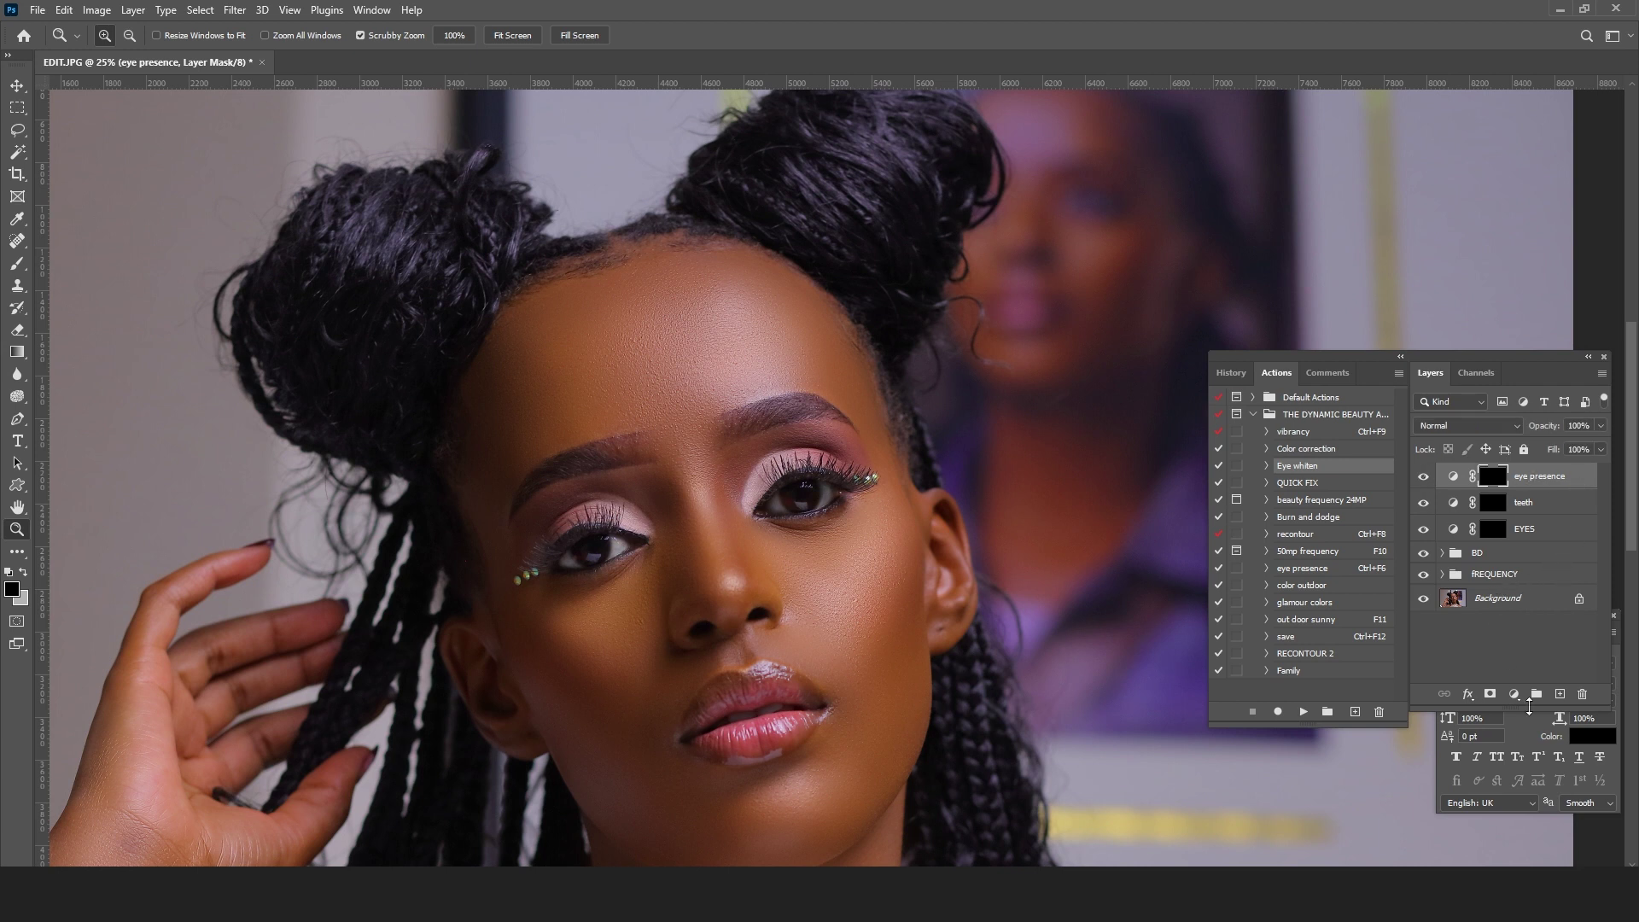
Step: Select the Color correction action from the dynamic beauty action set
left_click_drag(767, 350, 1039, 410)
left_click_drag(755, 387, 879, 387)
left_click(878, 387)
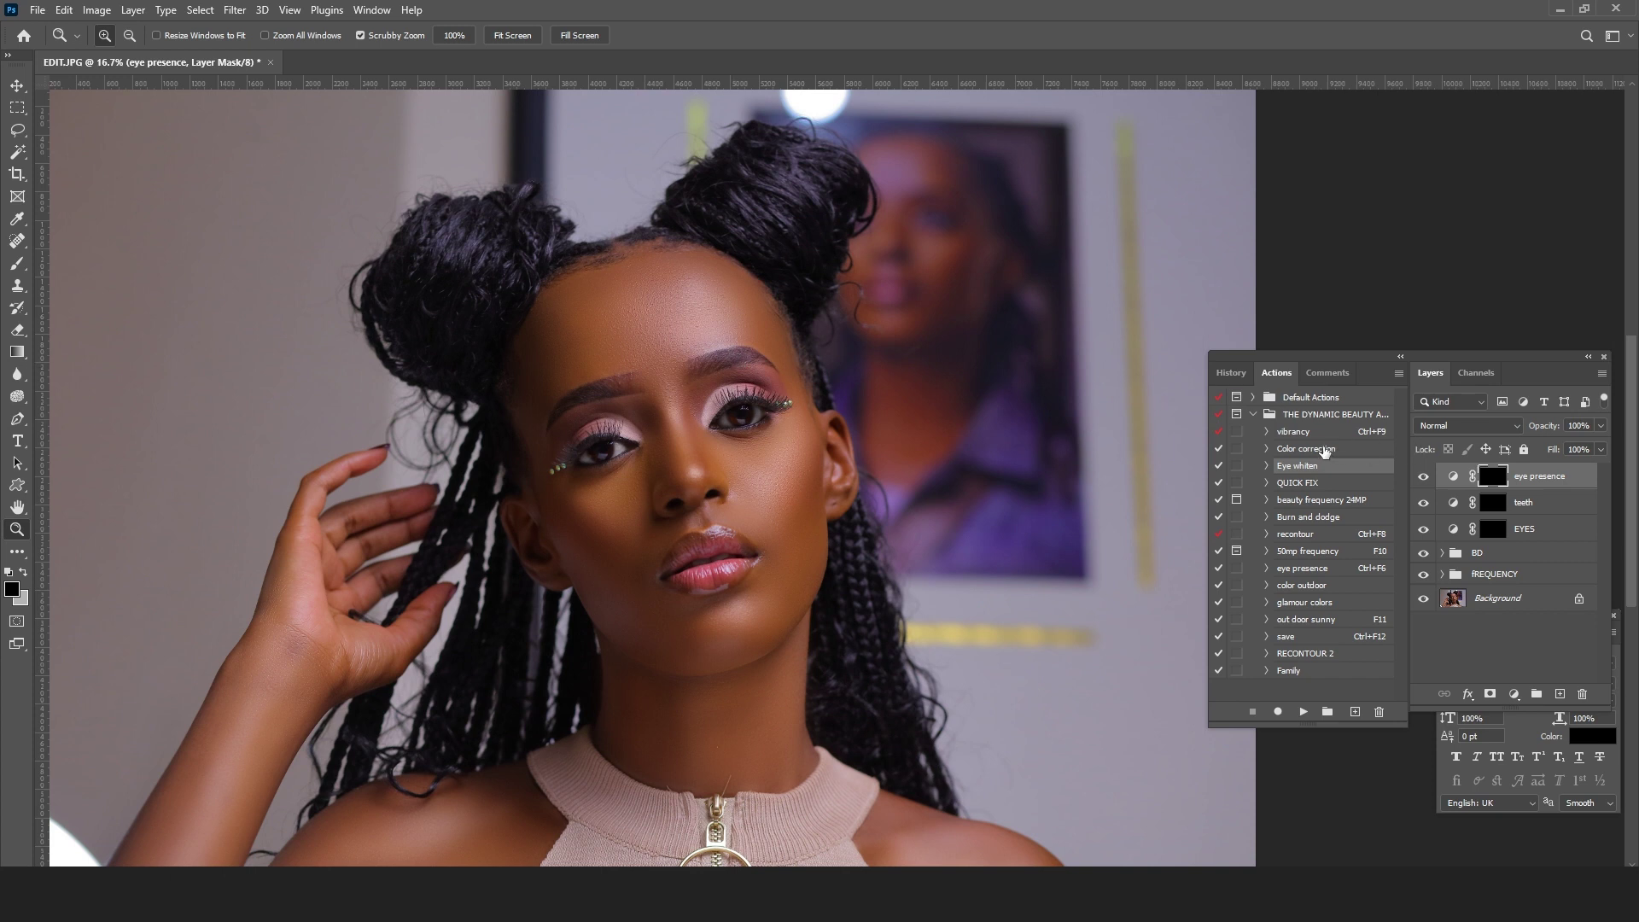
left_click(1277, 453)
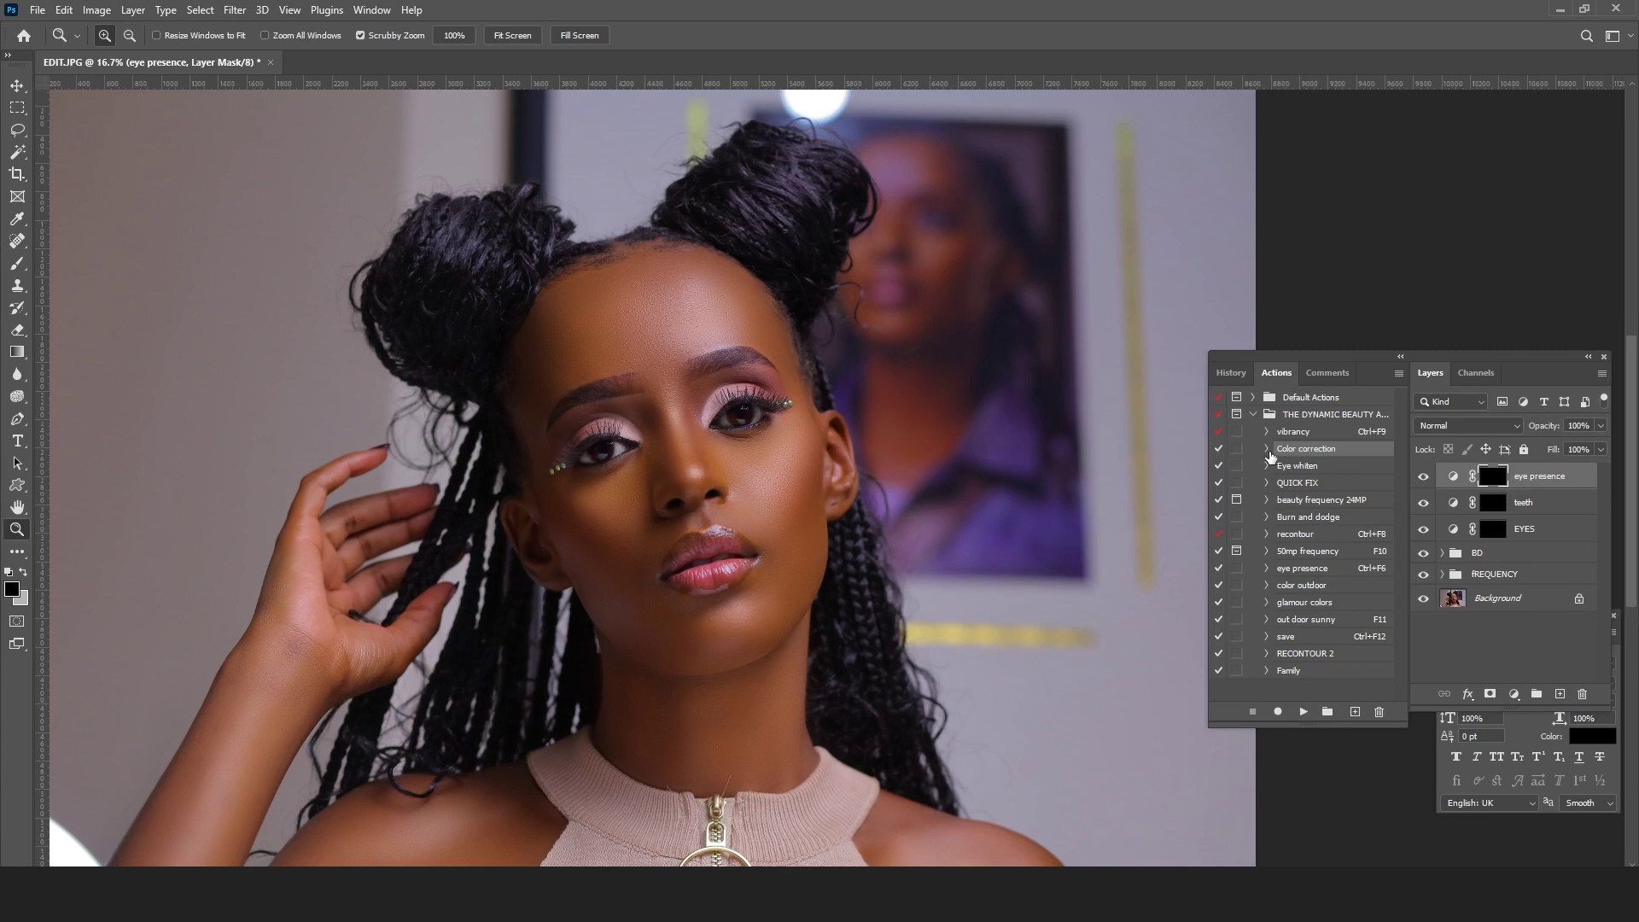